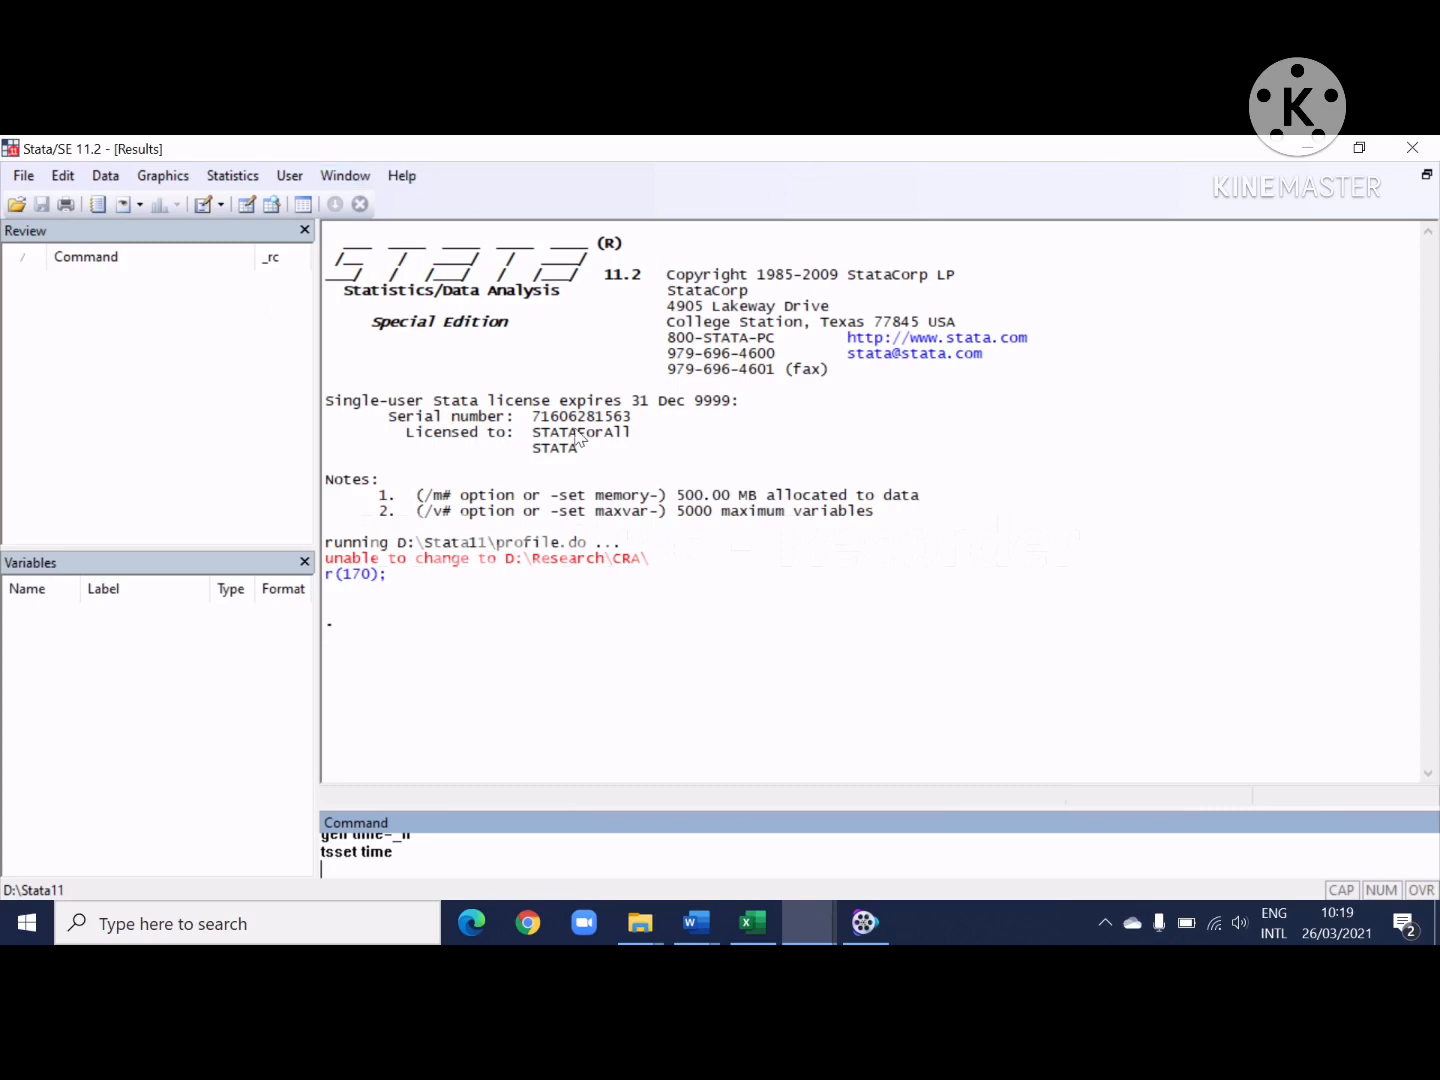
Step: Open Stata's Data Editor, and switch to Excel to review the ganjil sheet's data from the headers to row 31
click(246, 203)
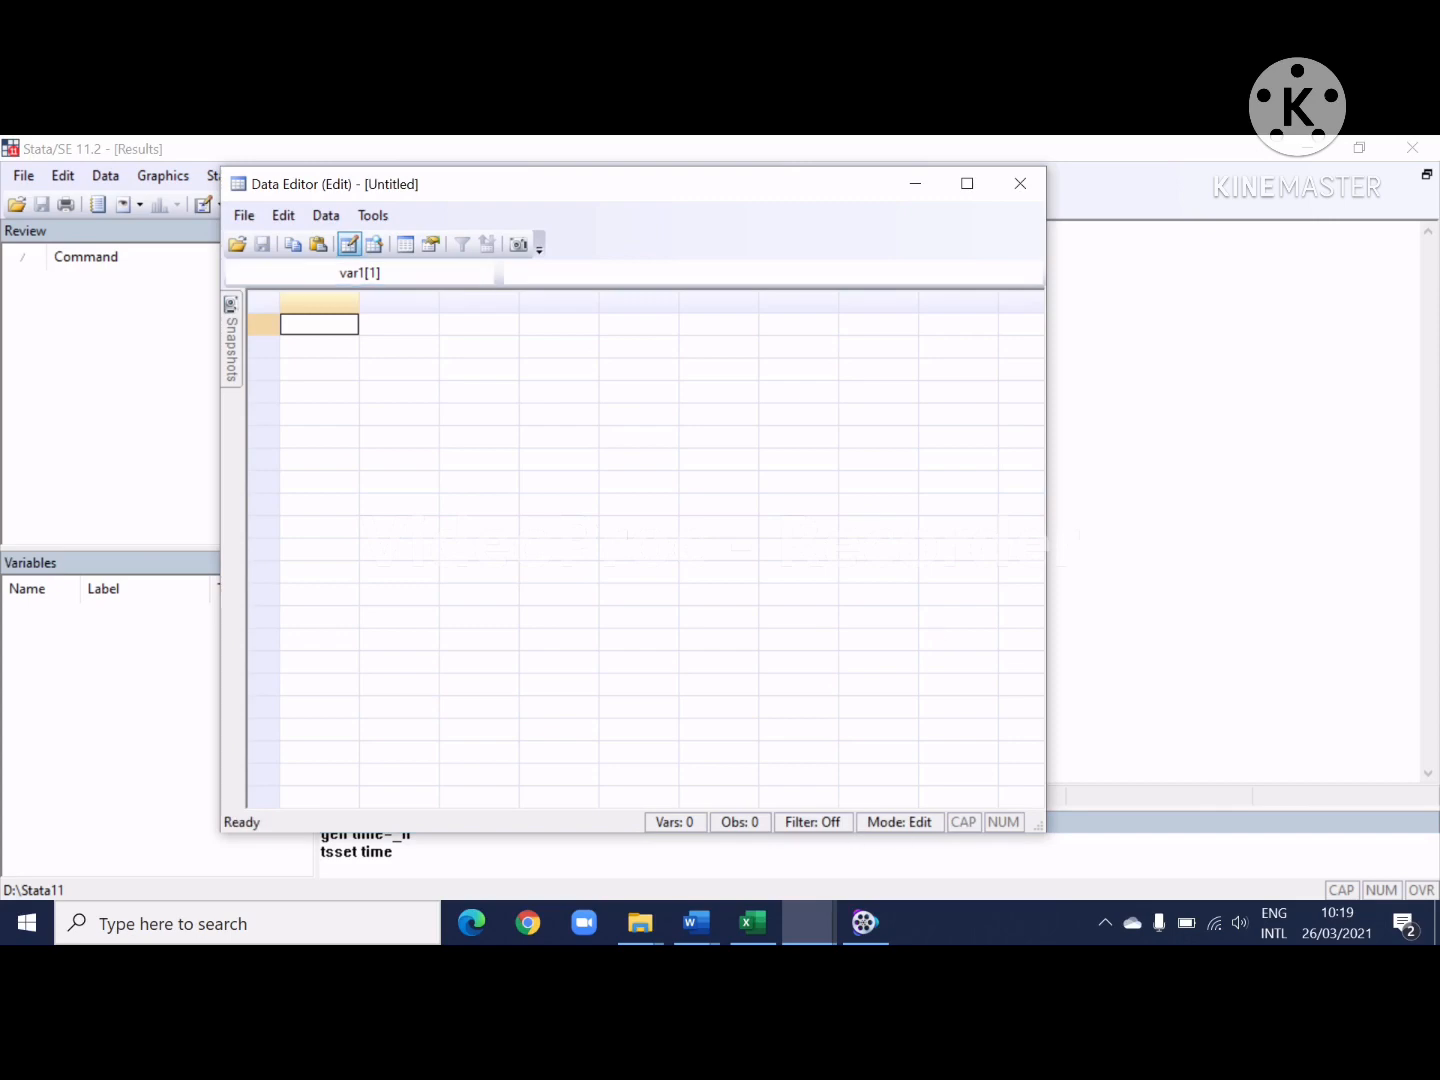
click(755, 924)
scroll(233, 664, up, 4)
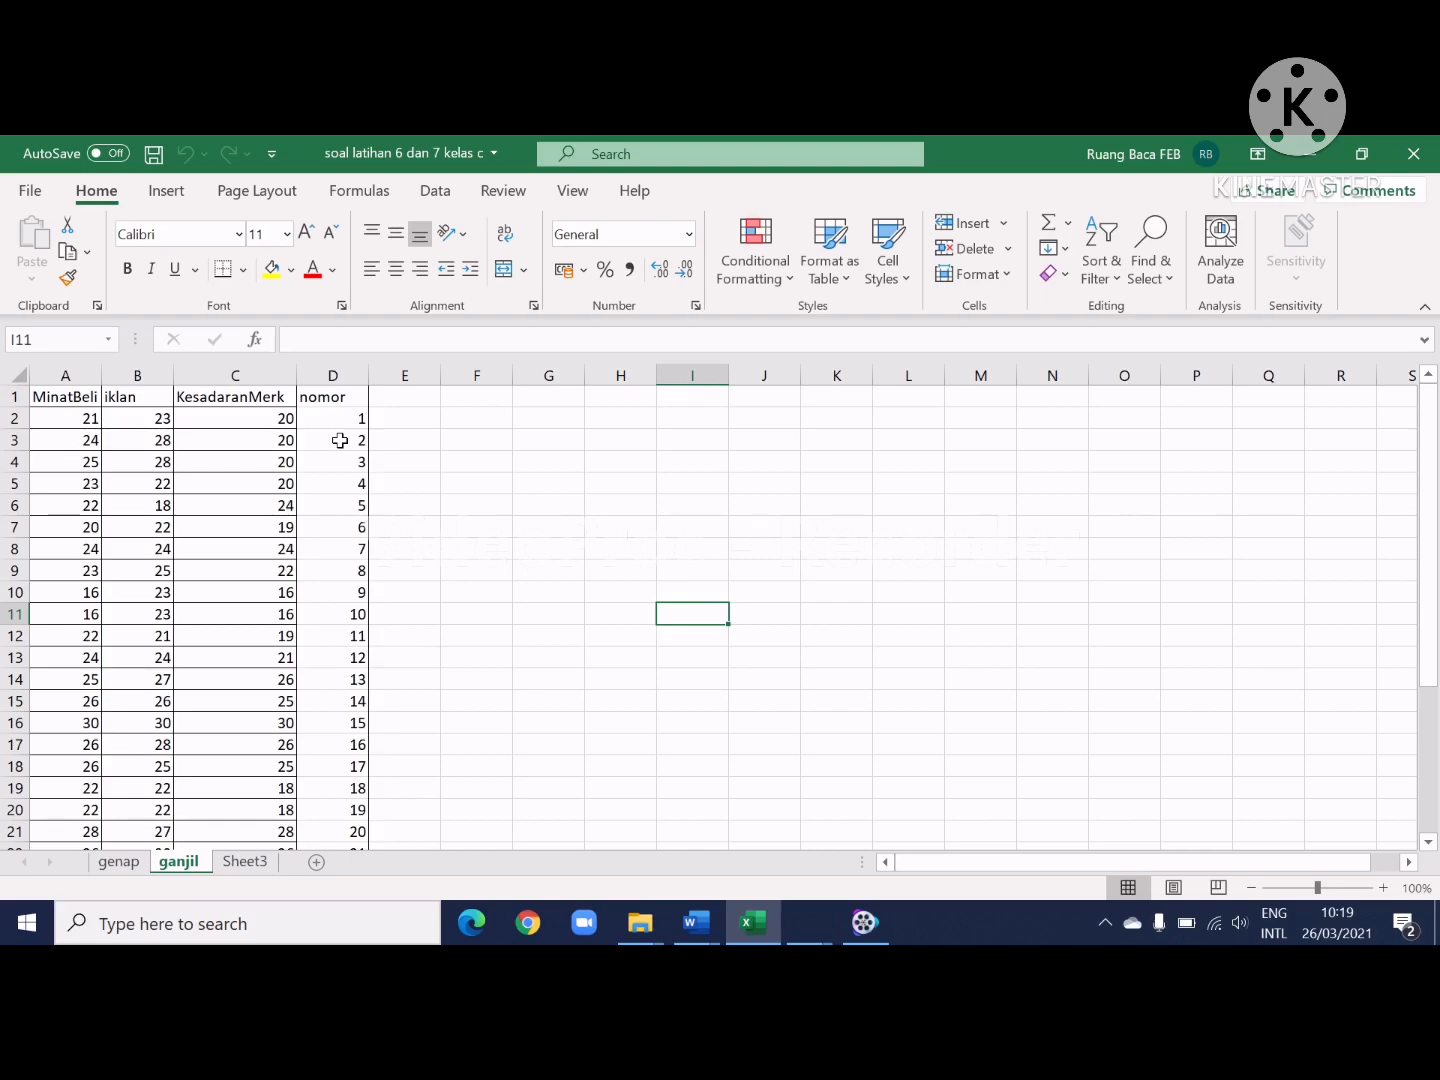
scroll(340, 440, down, 5)
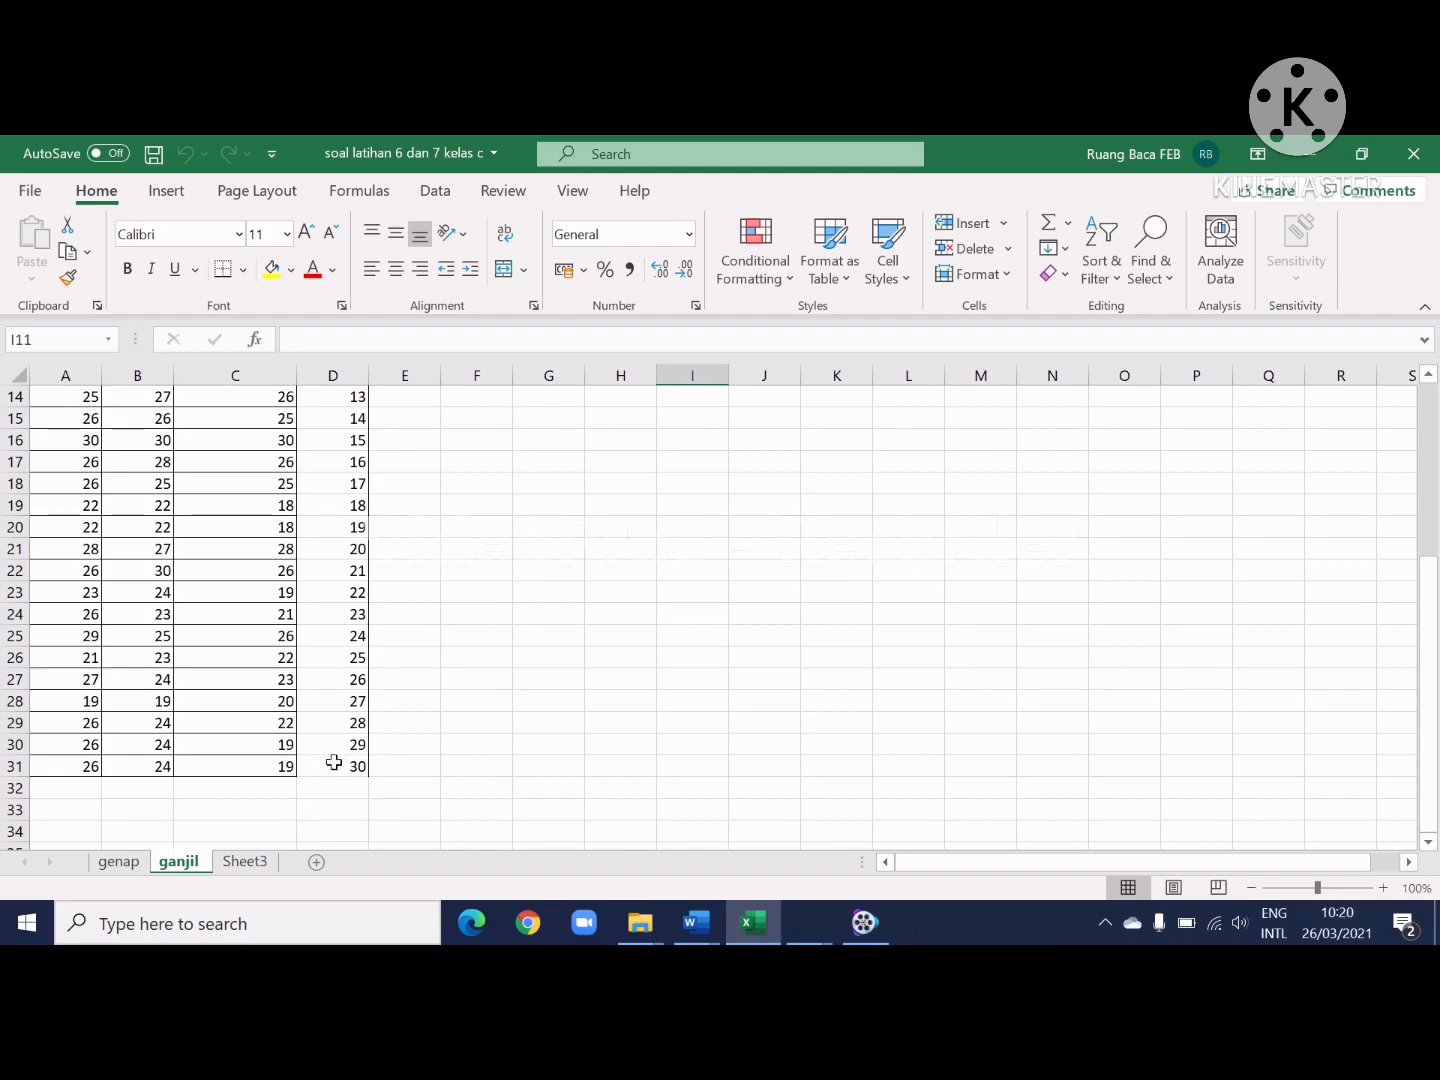
scroll(382, 580, up, 1)
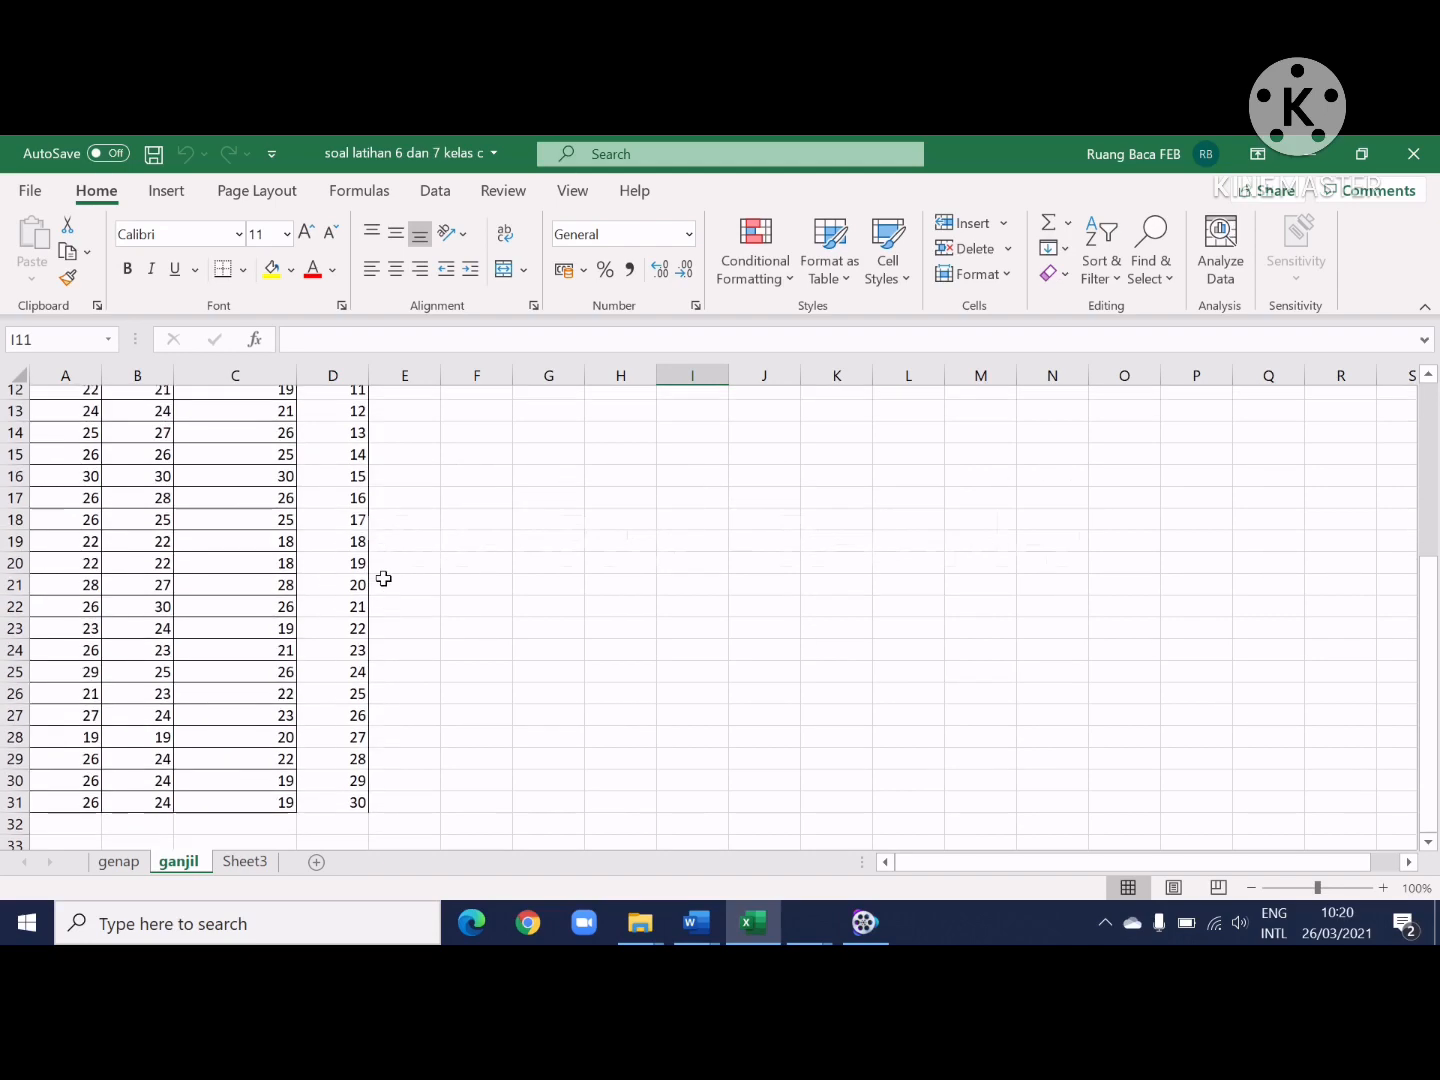
scroll(383, 579, up, 2)
scroll(382, 580, up, 1)
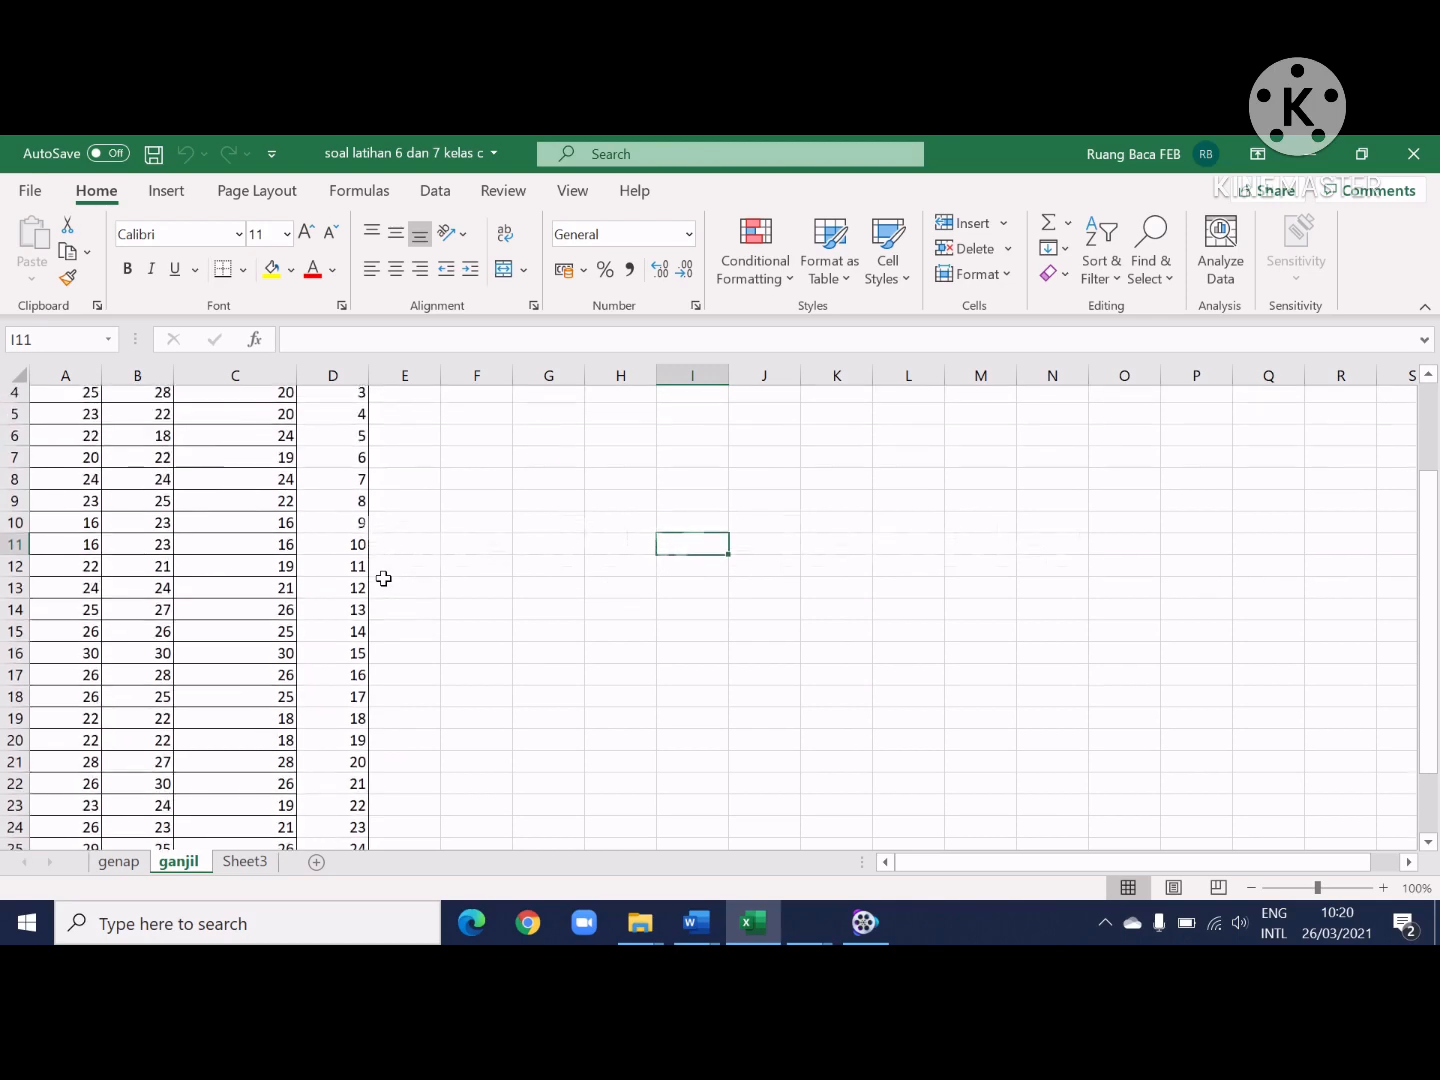
scroll(383, 580, up, 1)
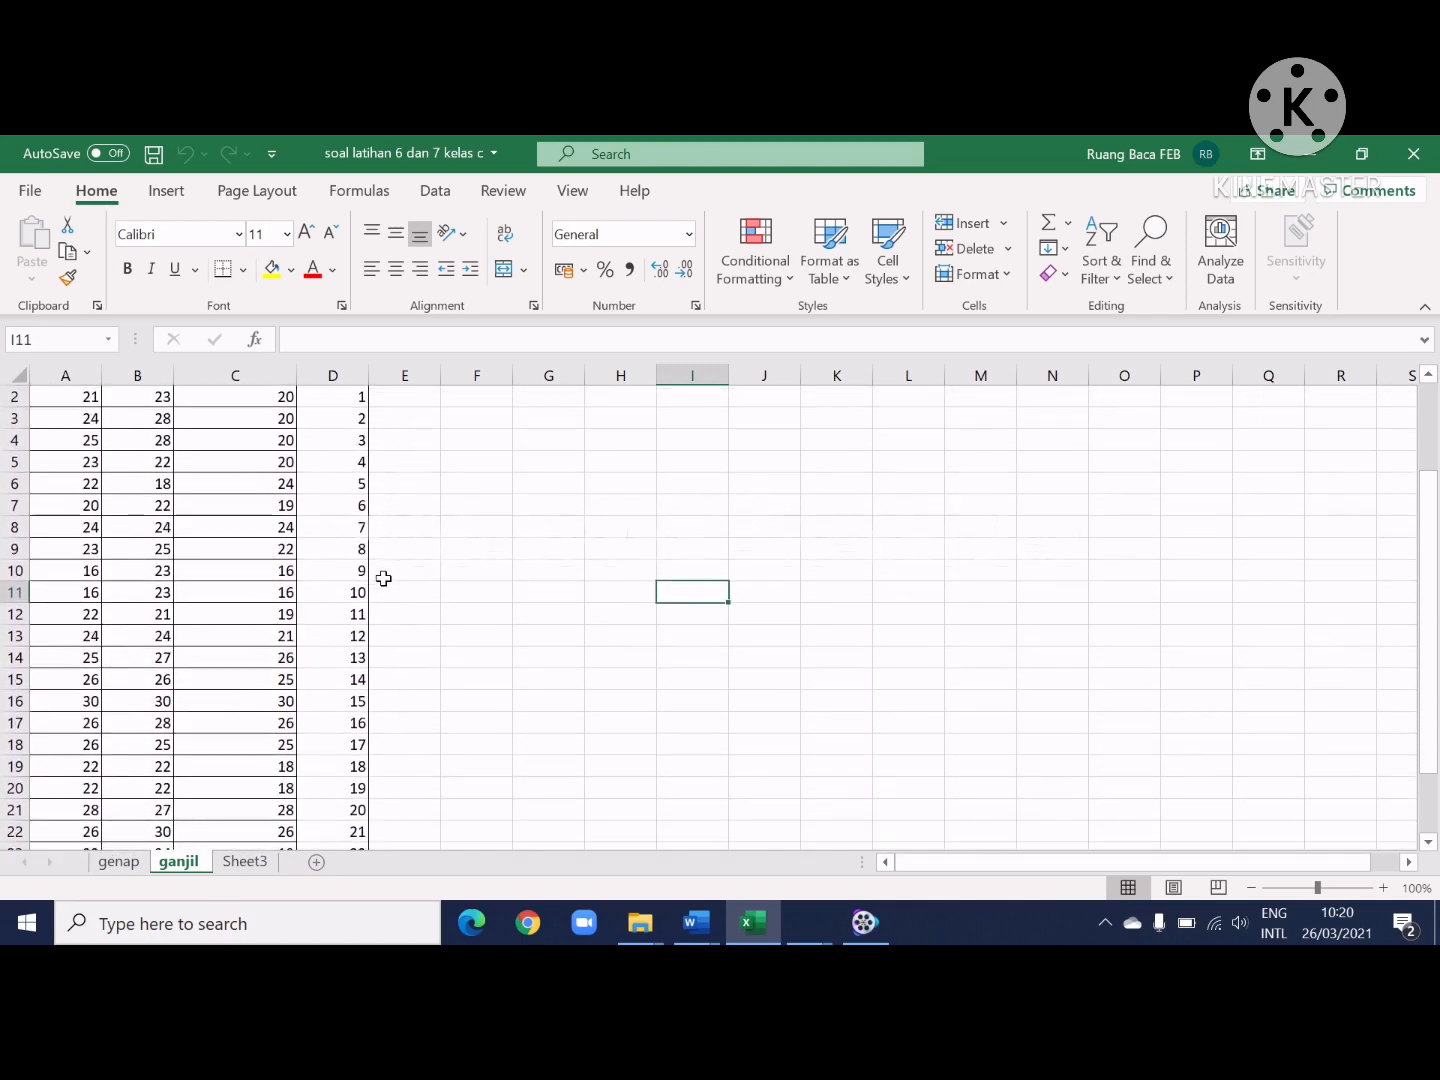
scroll(383, 579, up, 1)
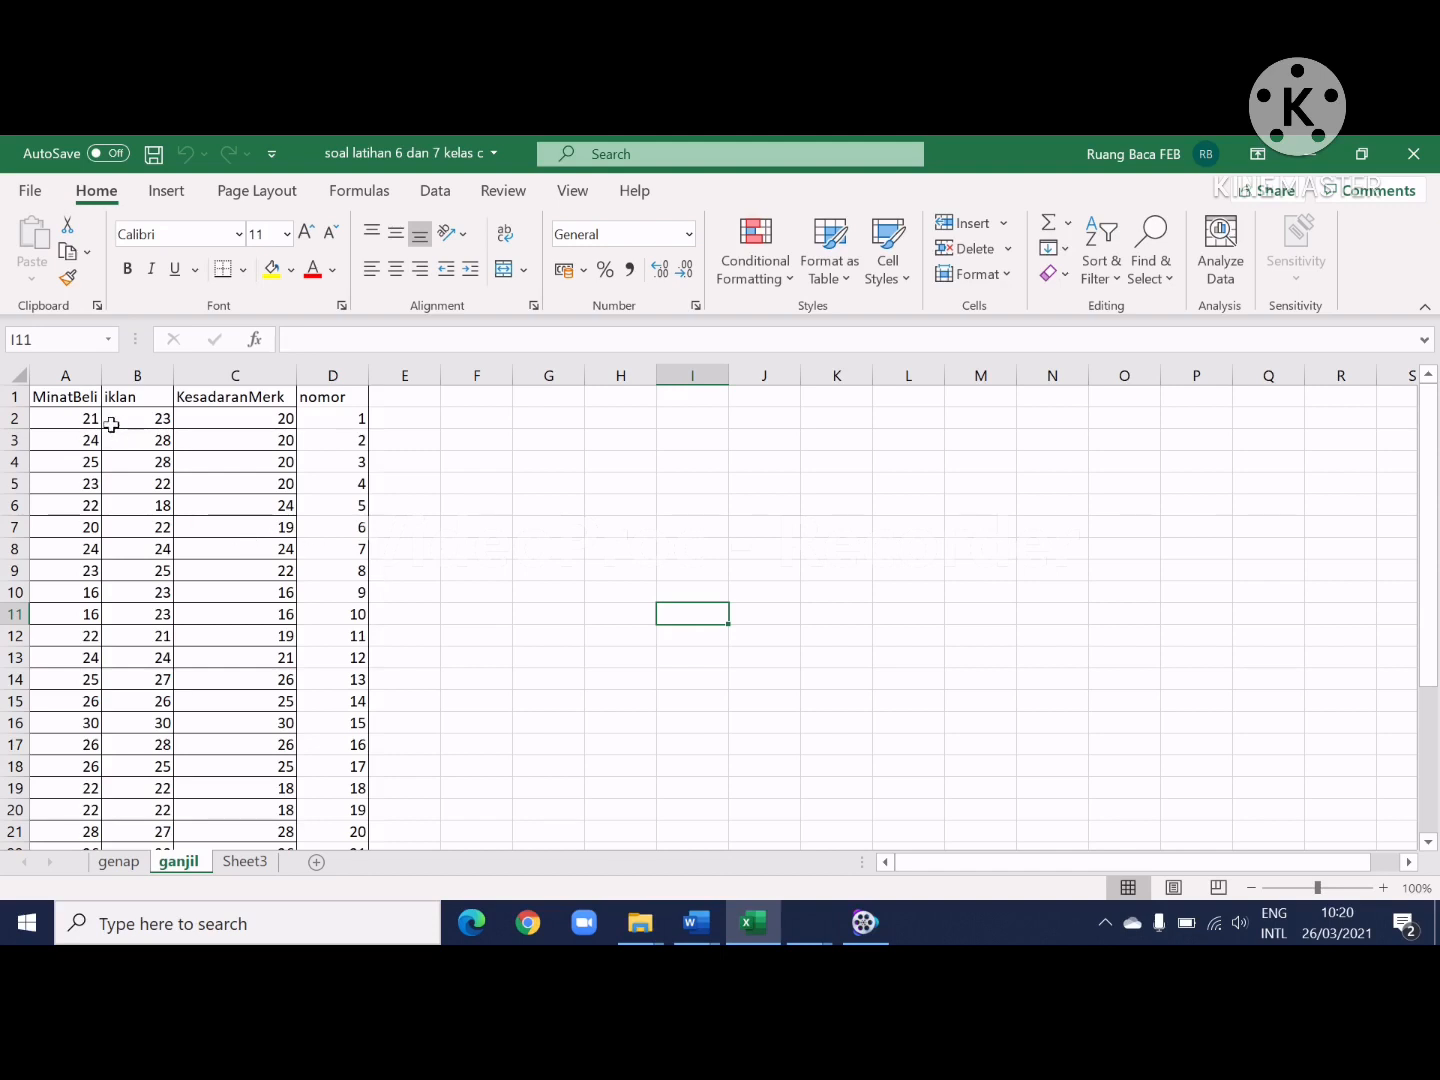
Step: Copy the MinatBeli, iklan and KesadaranMerk columns with their headers, range A1:C31, on the ganjil sheet
click(62, 397)
drag(62, 397, 217, 814)
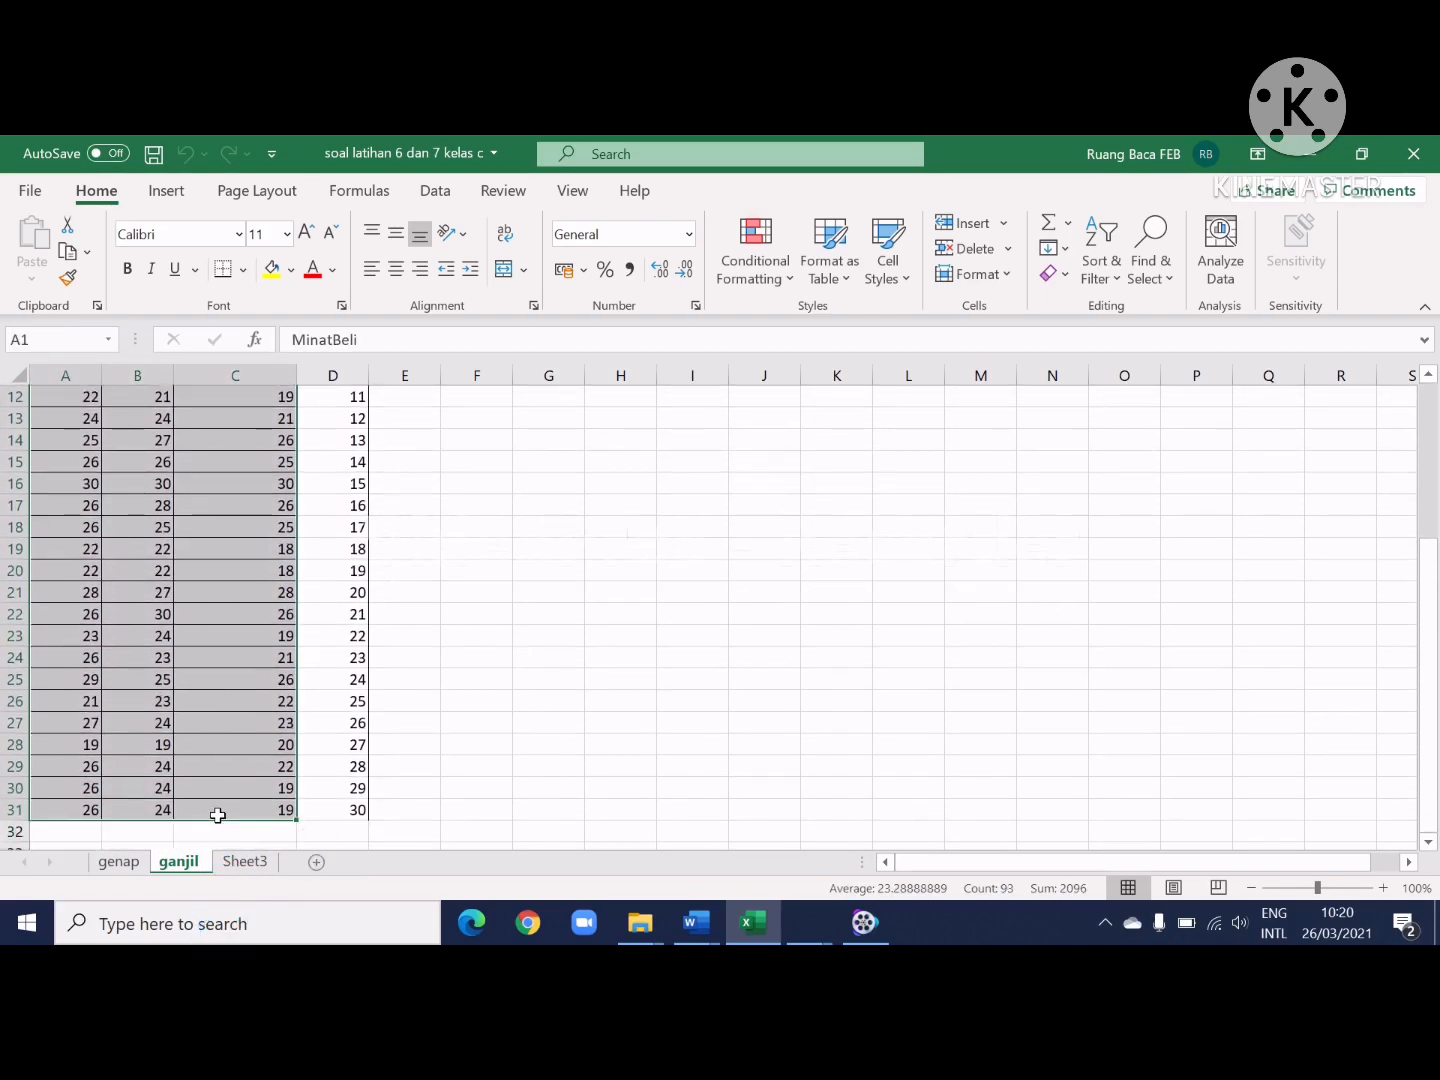
key(ctrl+c)
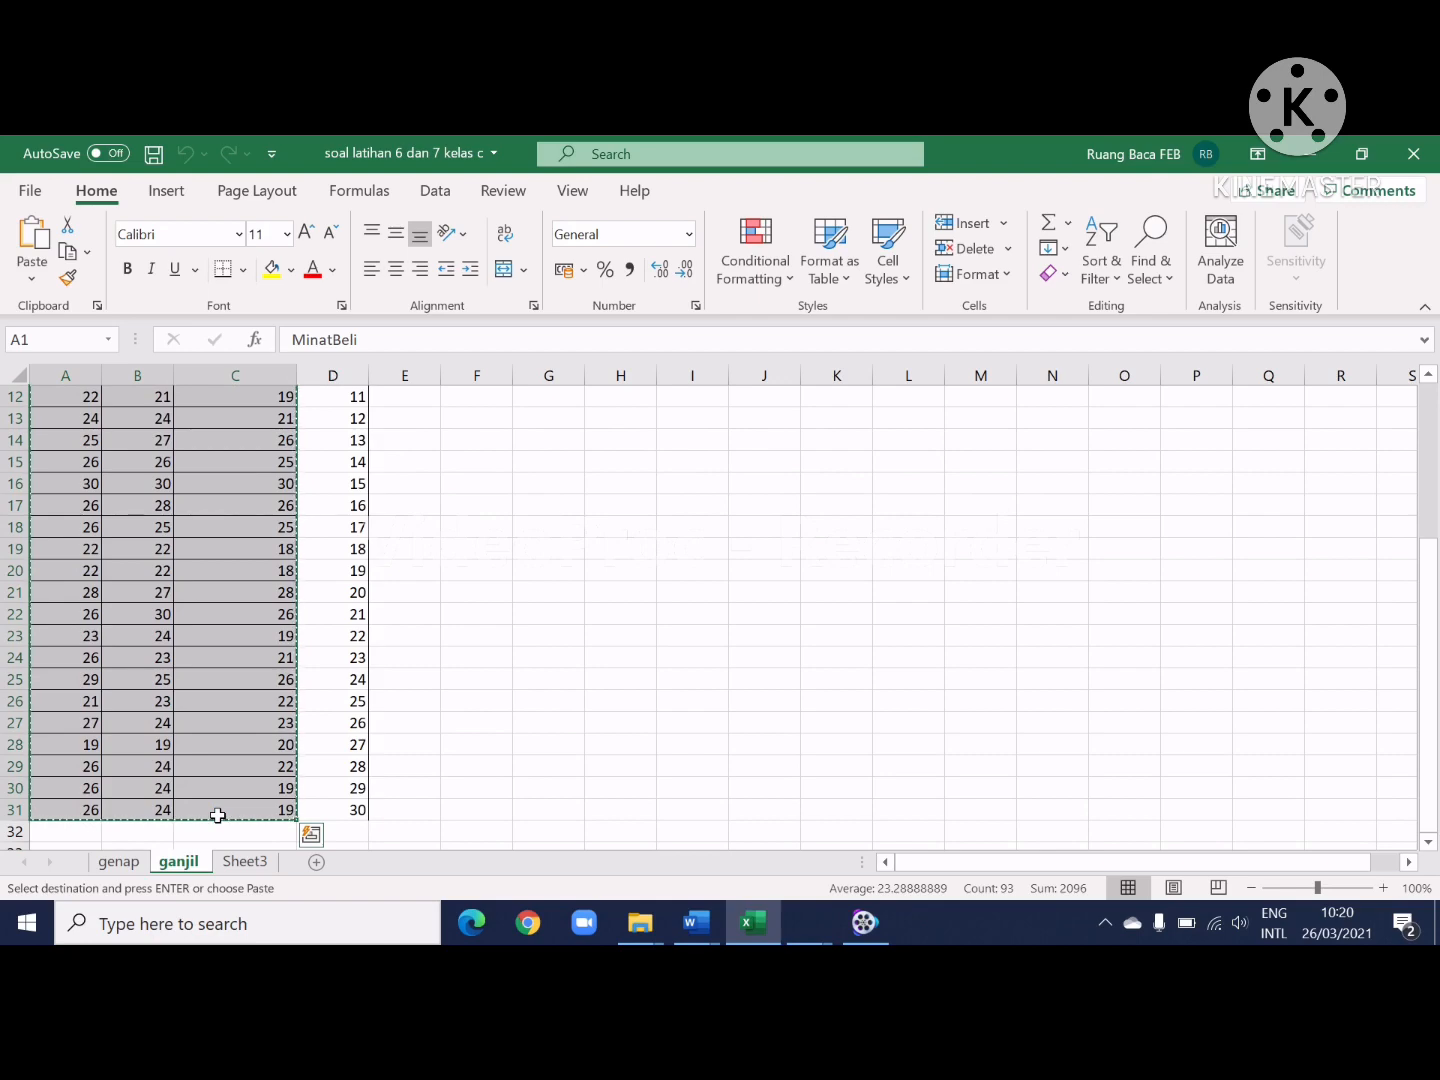
Step: Switch to Stata's Data Editor and paste the copied data from the first cell, treating the first row as variable names
click(821, 936)
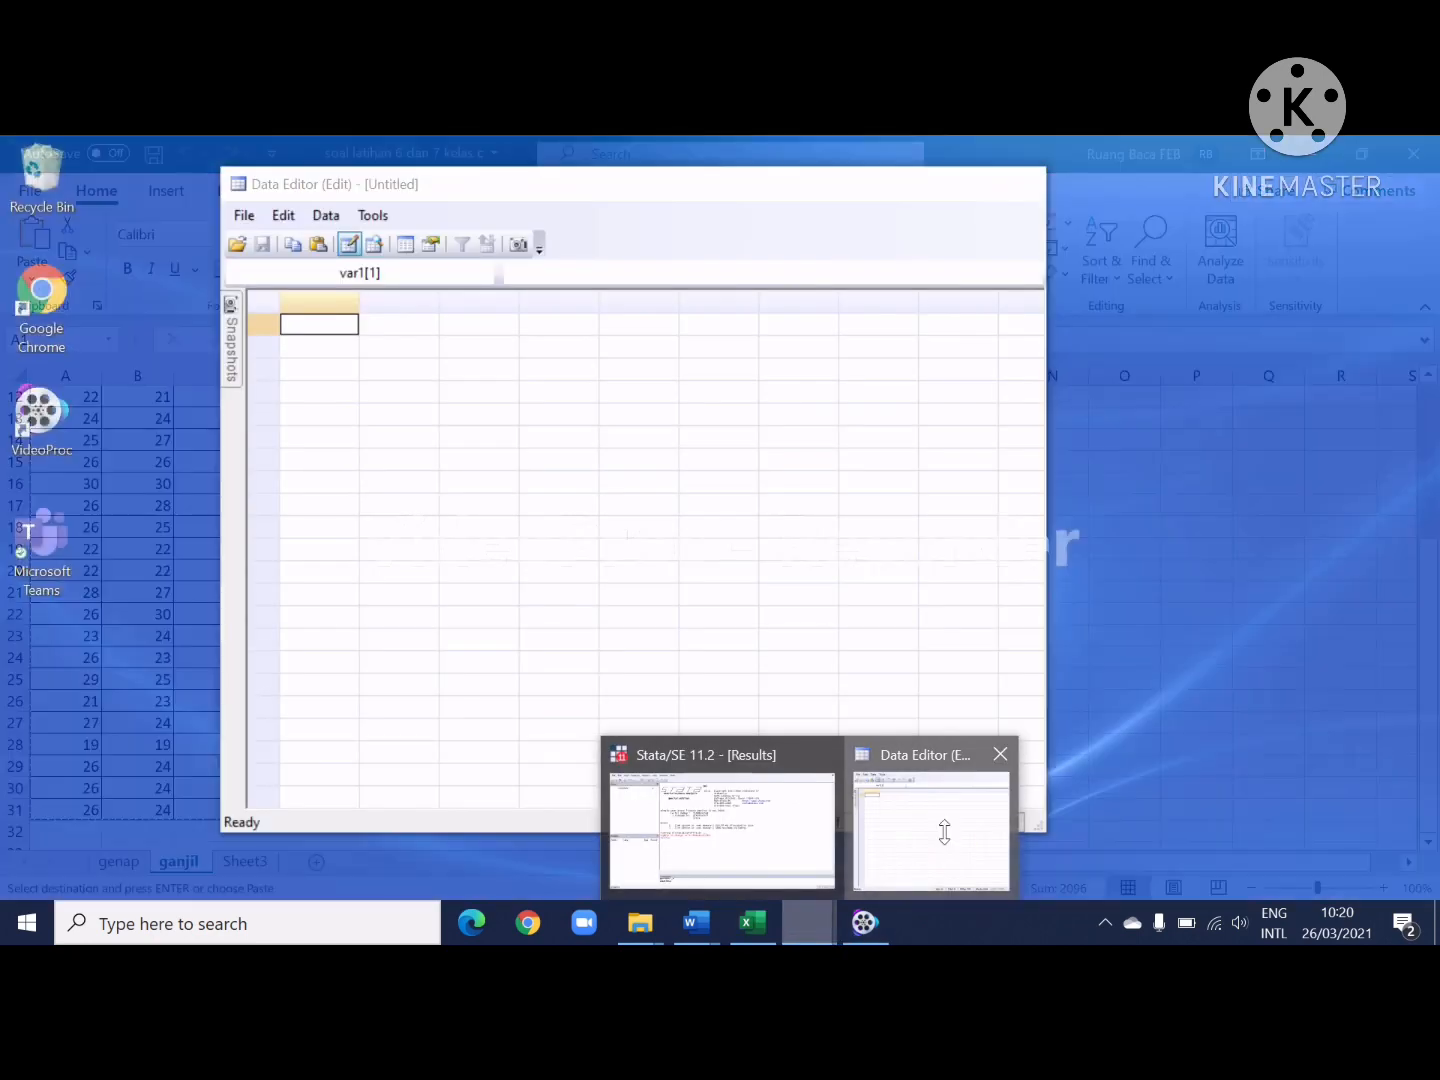
click(941, 833)
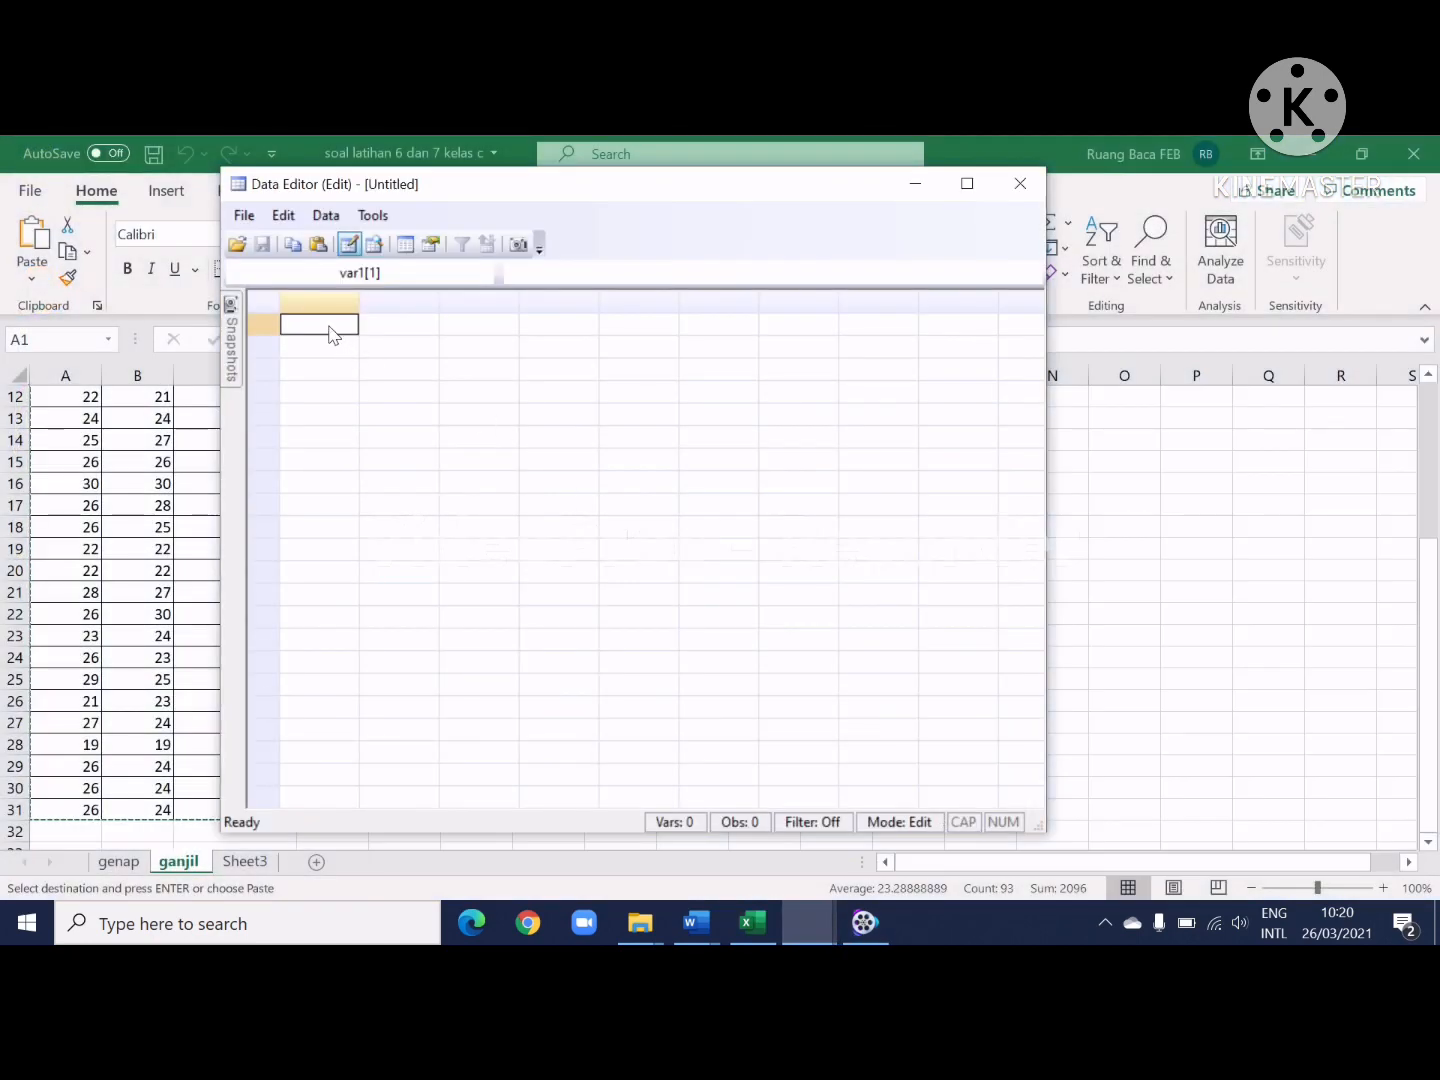
key(ctrl+v)
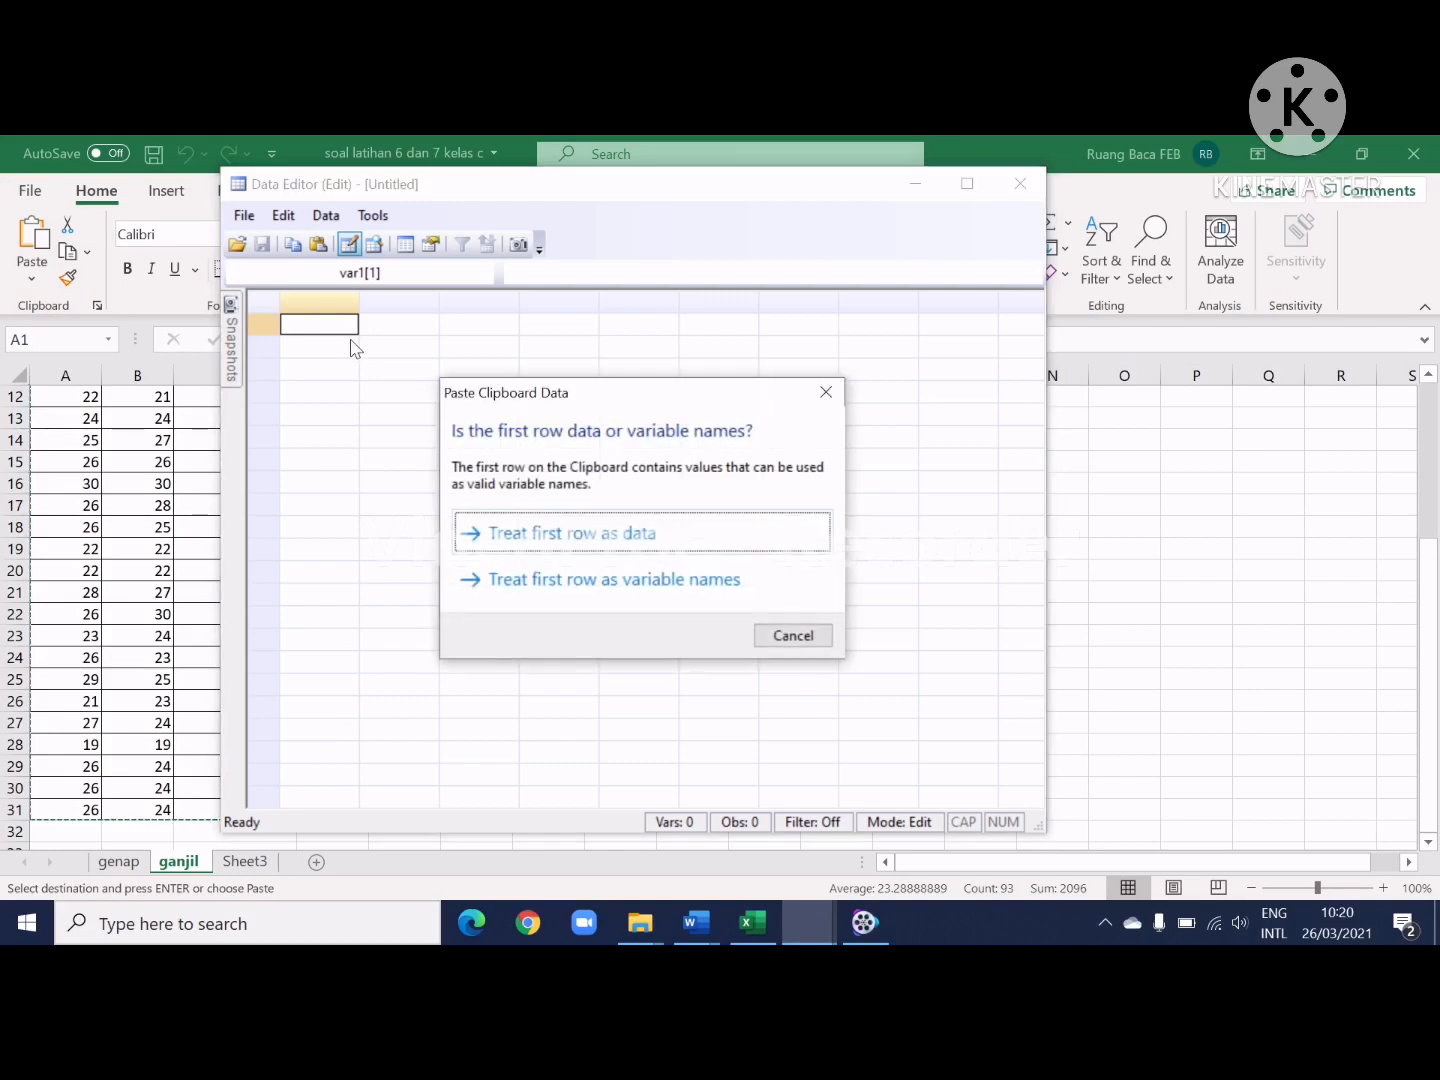
click(517, 579)
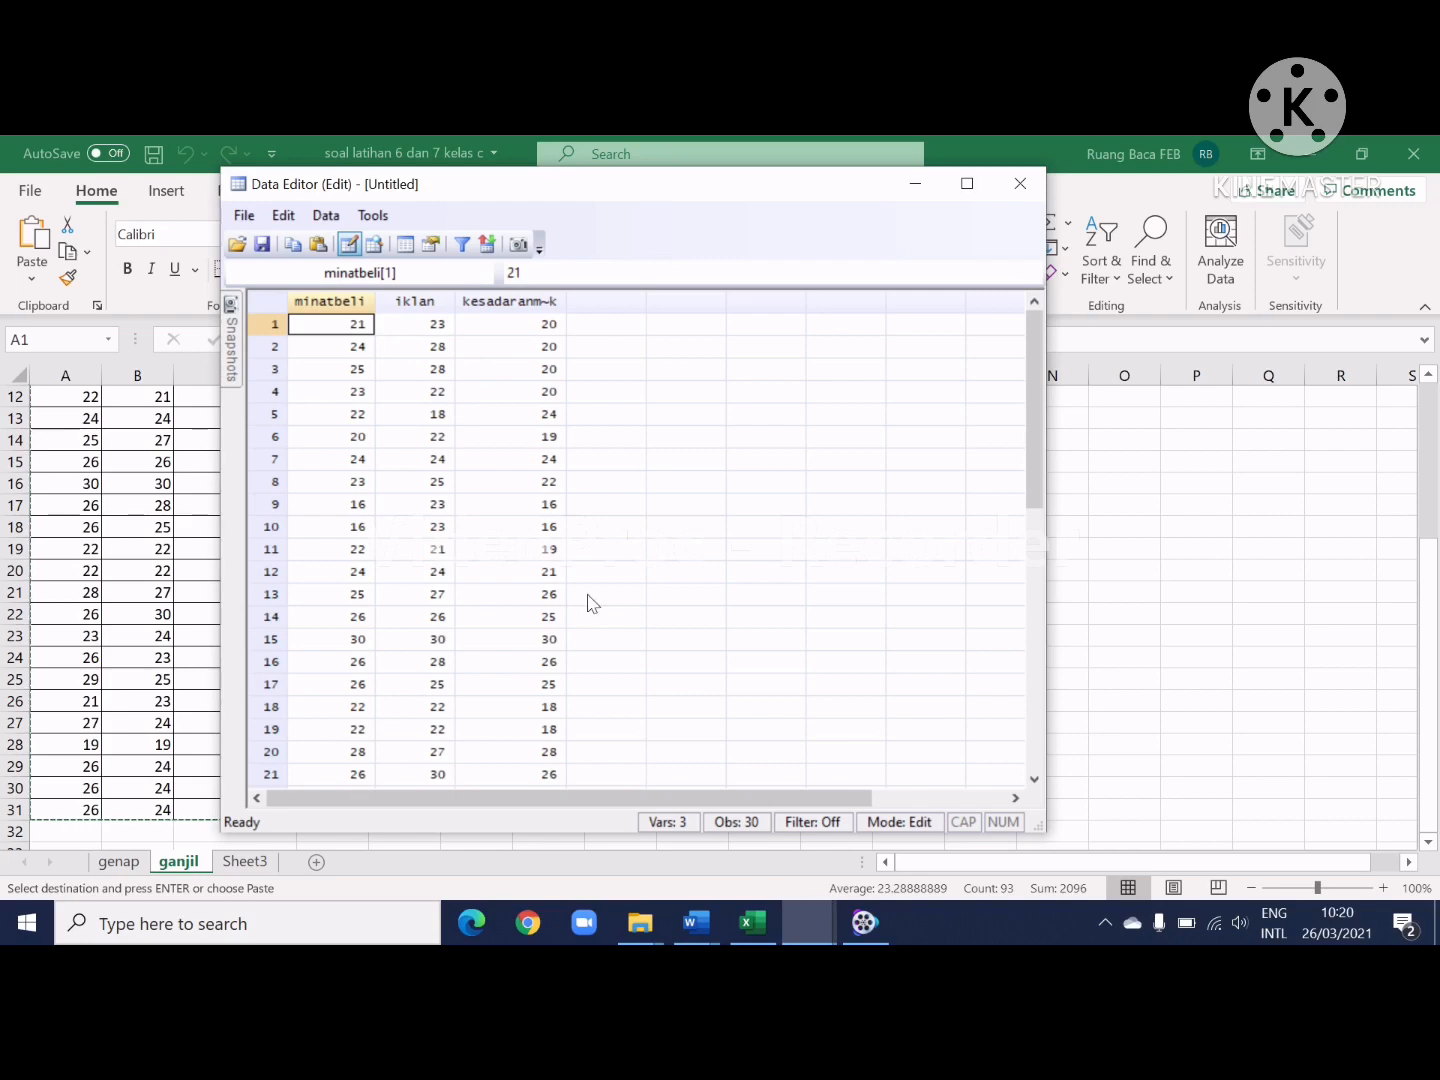
mouse_move(1037, 332)
mouse_down()
mouse_move(1030, 580)
mouse_move(1038, 302)
mouse_up()
Step: Return to the ganjil sheet in Excel and enter the decimal samples 4,3 in cell F4 and 4.3 in cell F5
click(1118, 448)
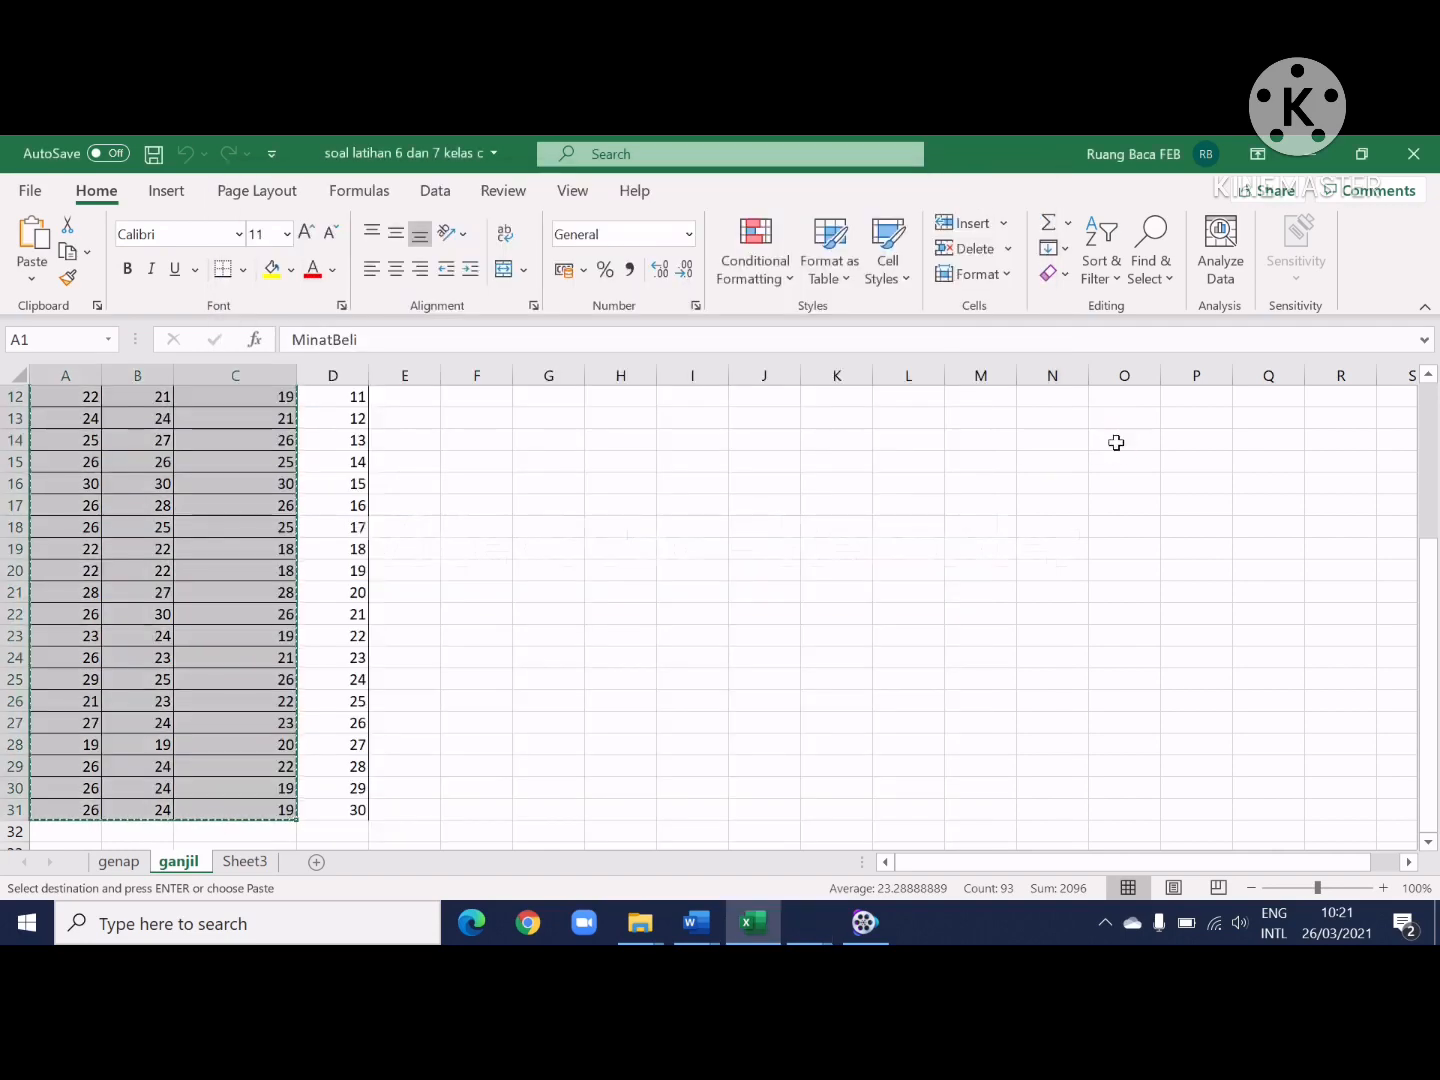
scroll(501, 541, up, 2)
scroll(501, 541, up, 3)
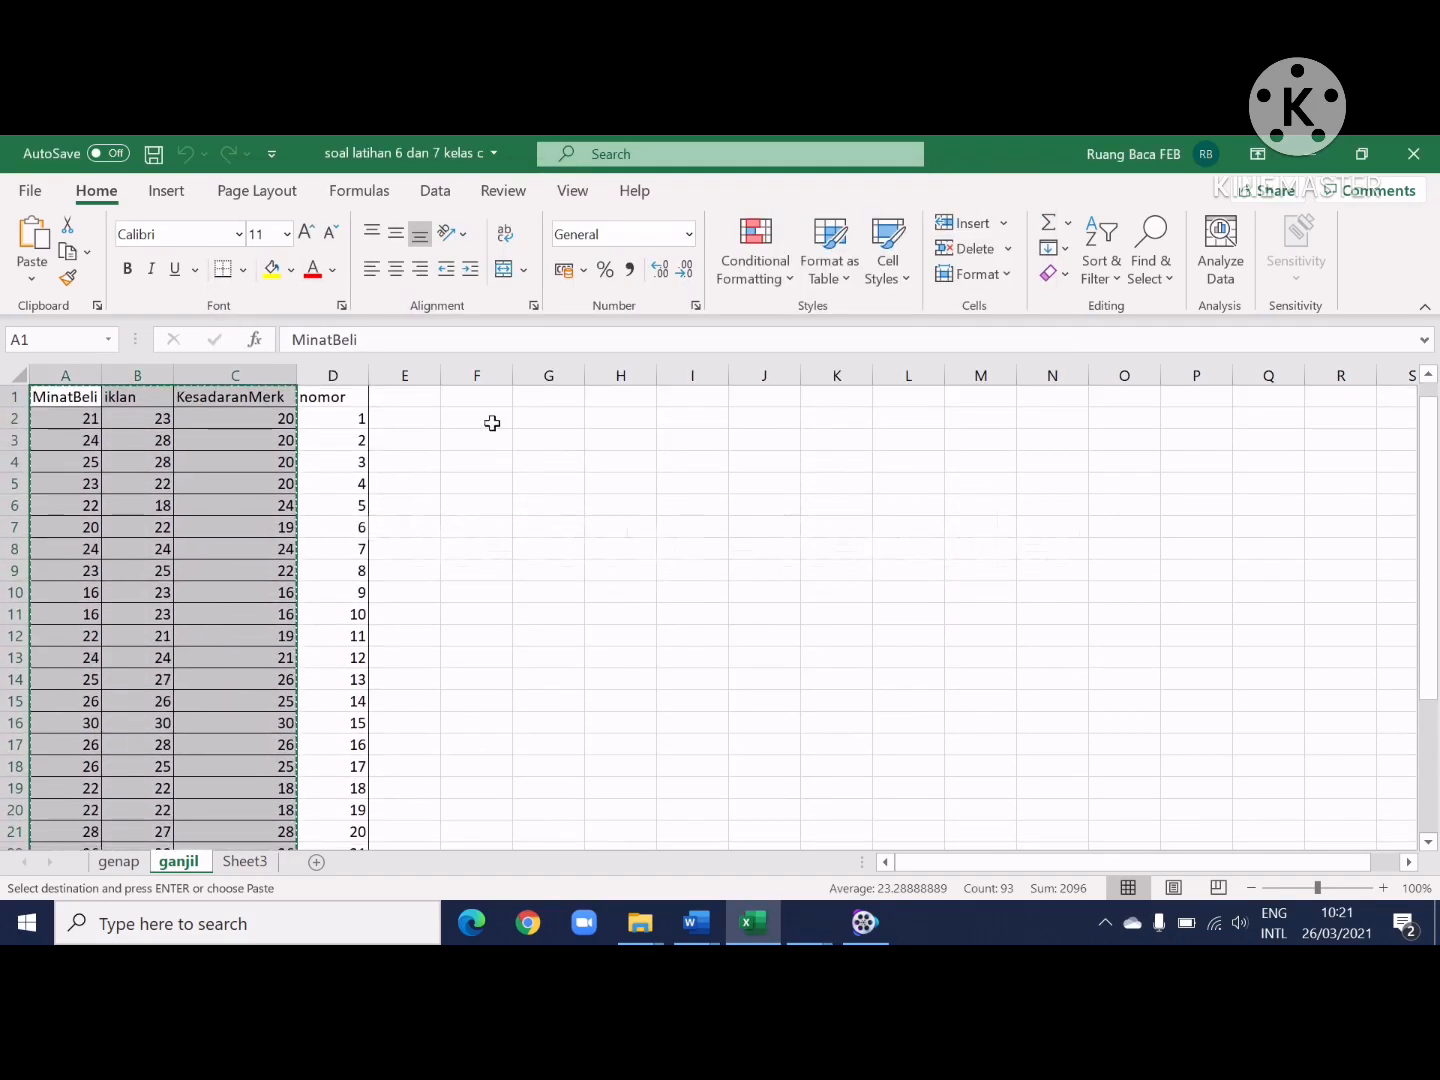
click(479, 461)
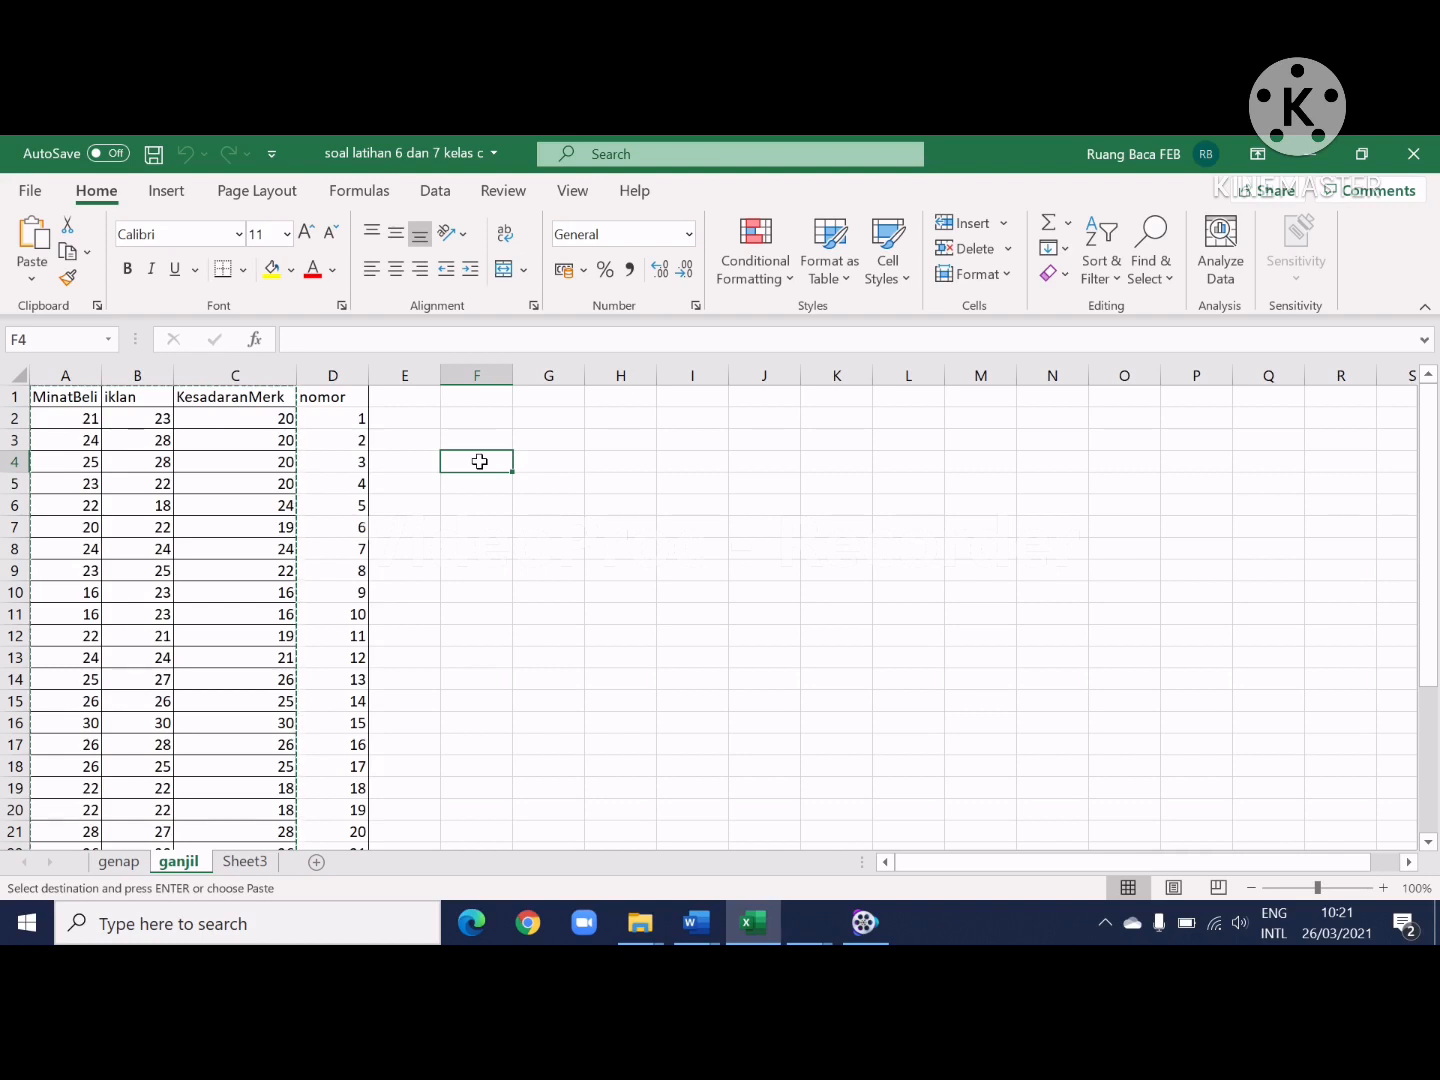
text(4,3)
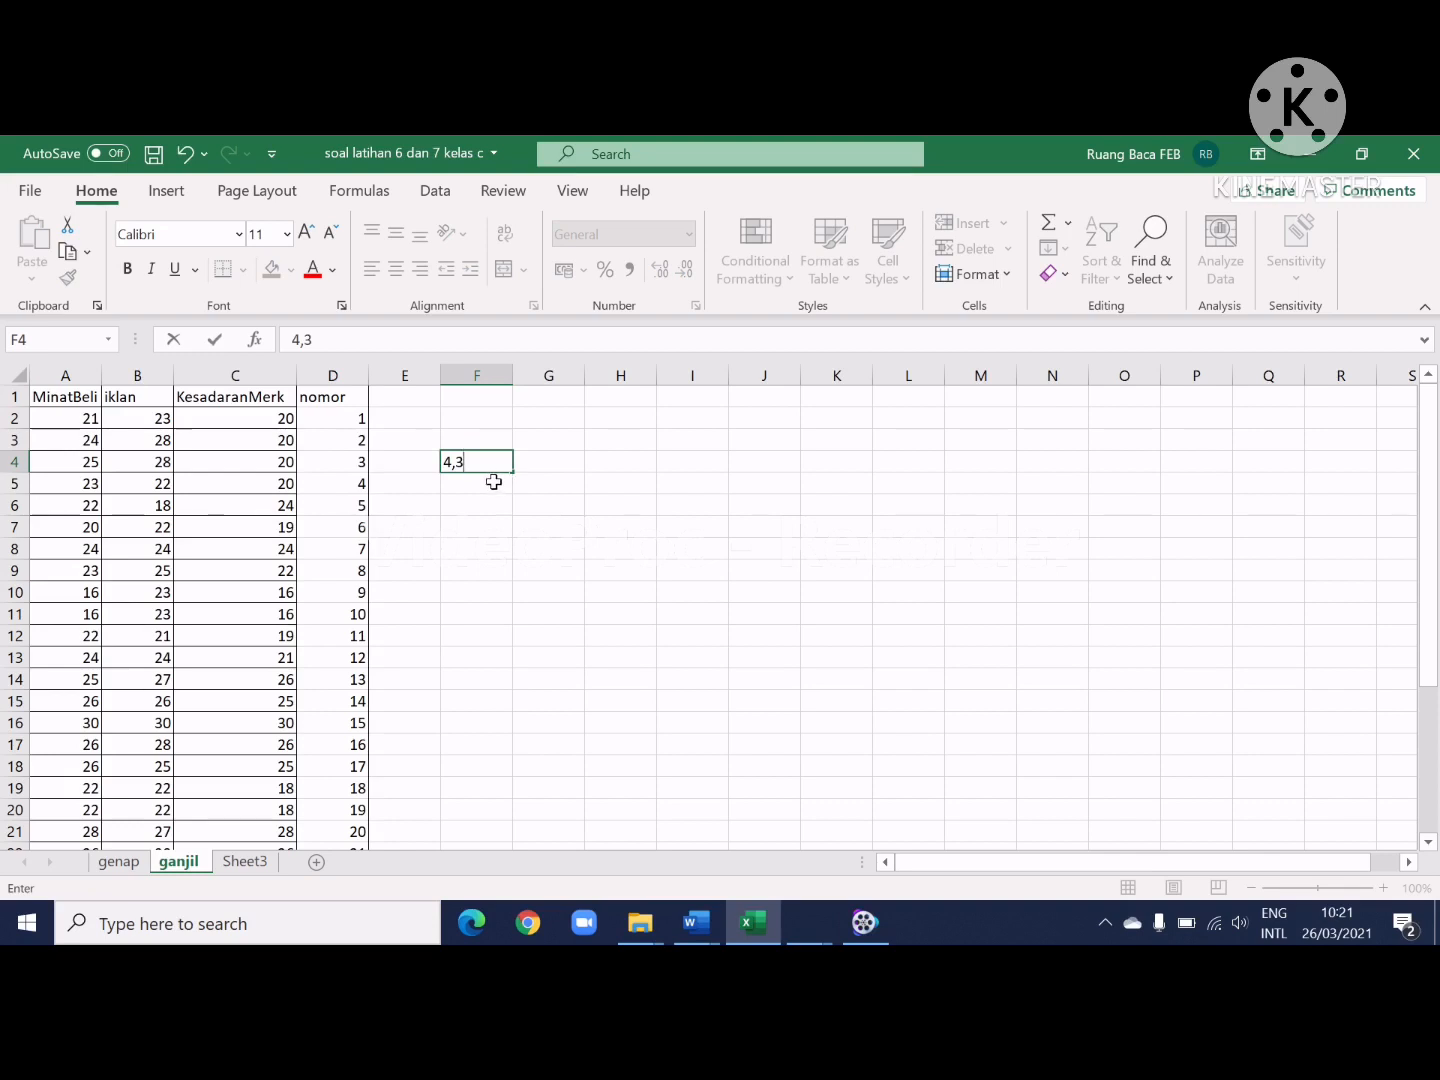
key(Return)
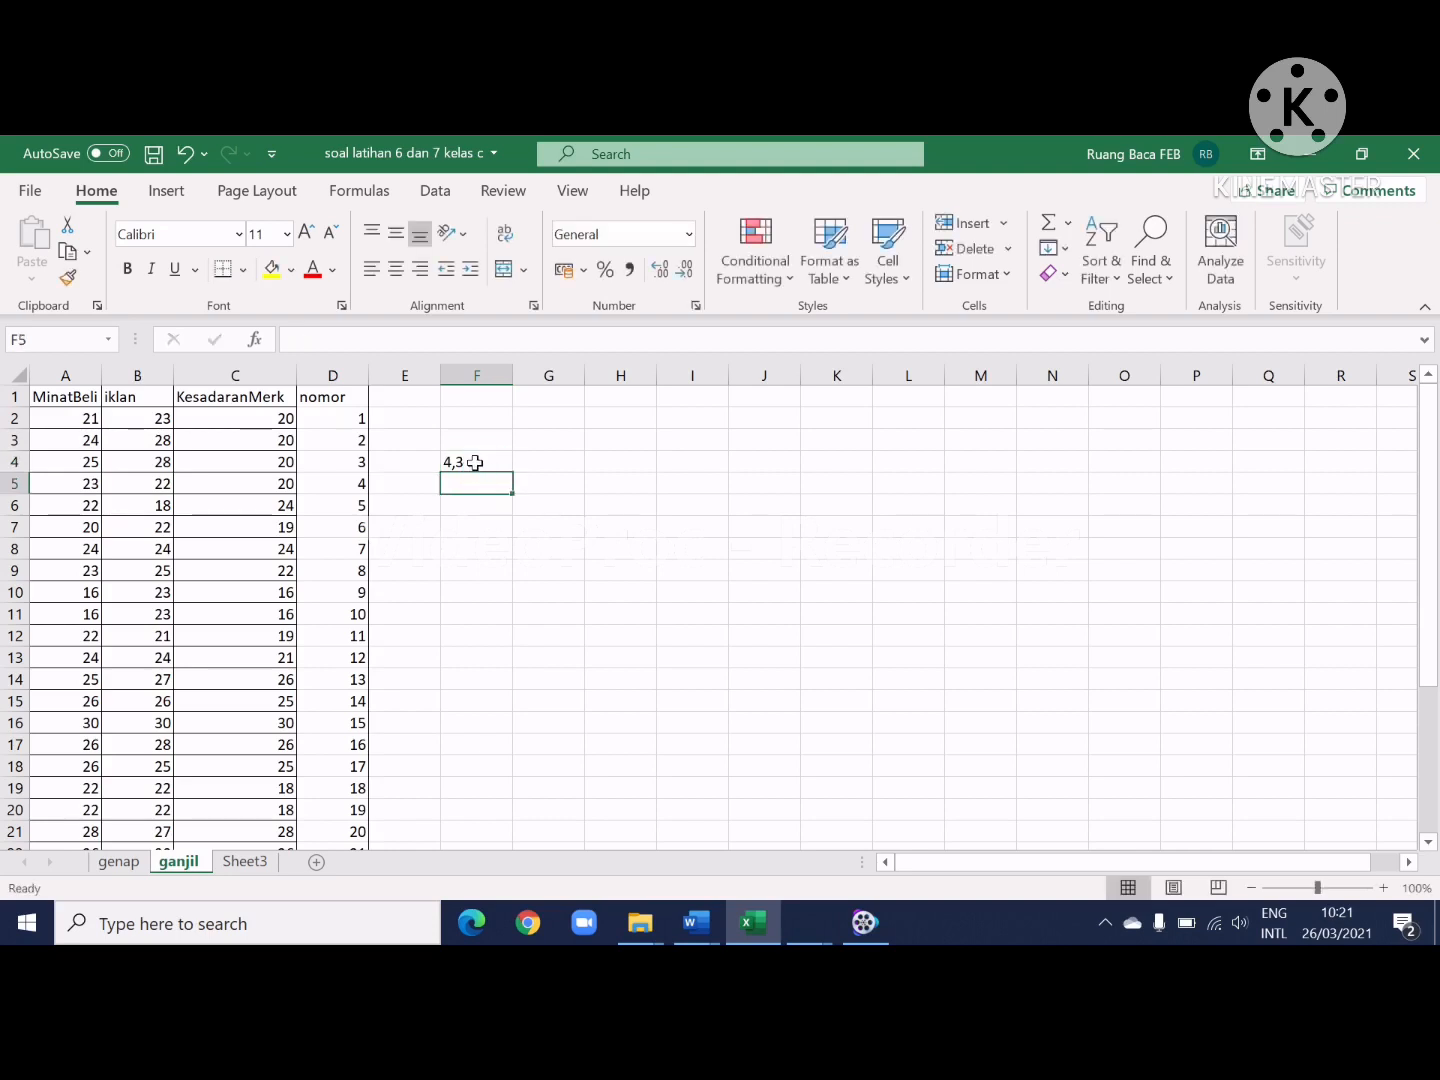
text(4.3)
key(Return)
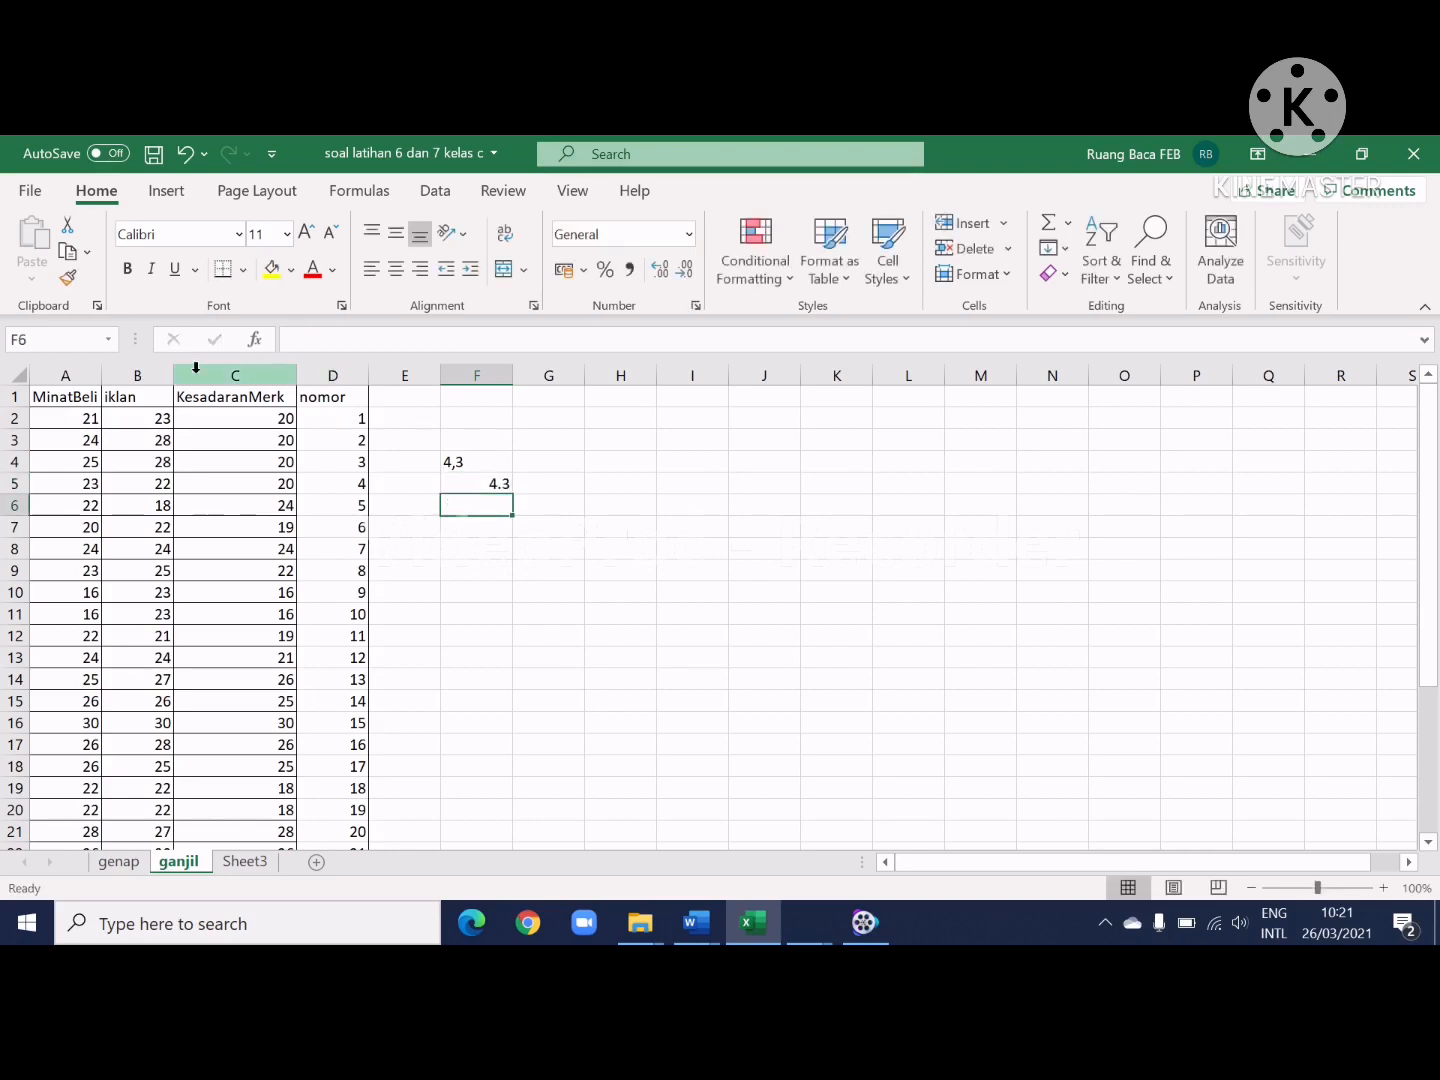
Step: Replace the value in cell F5 with 5,2 and enter 6,1 in cell F6
click(482, 478)
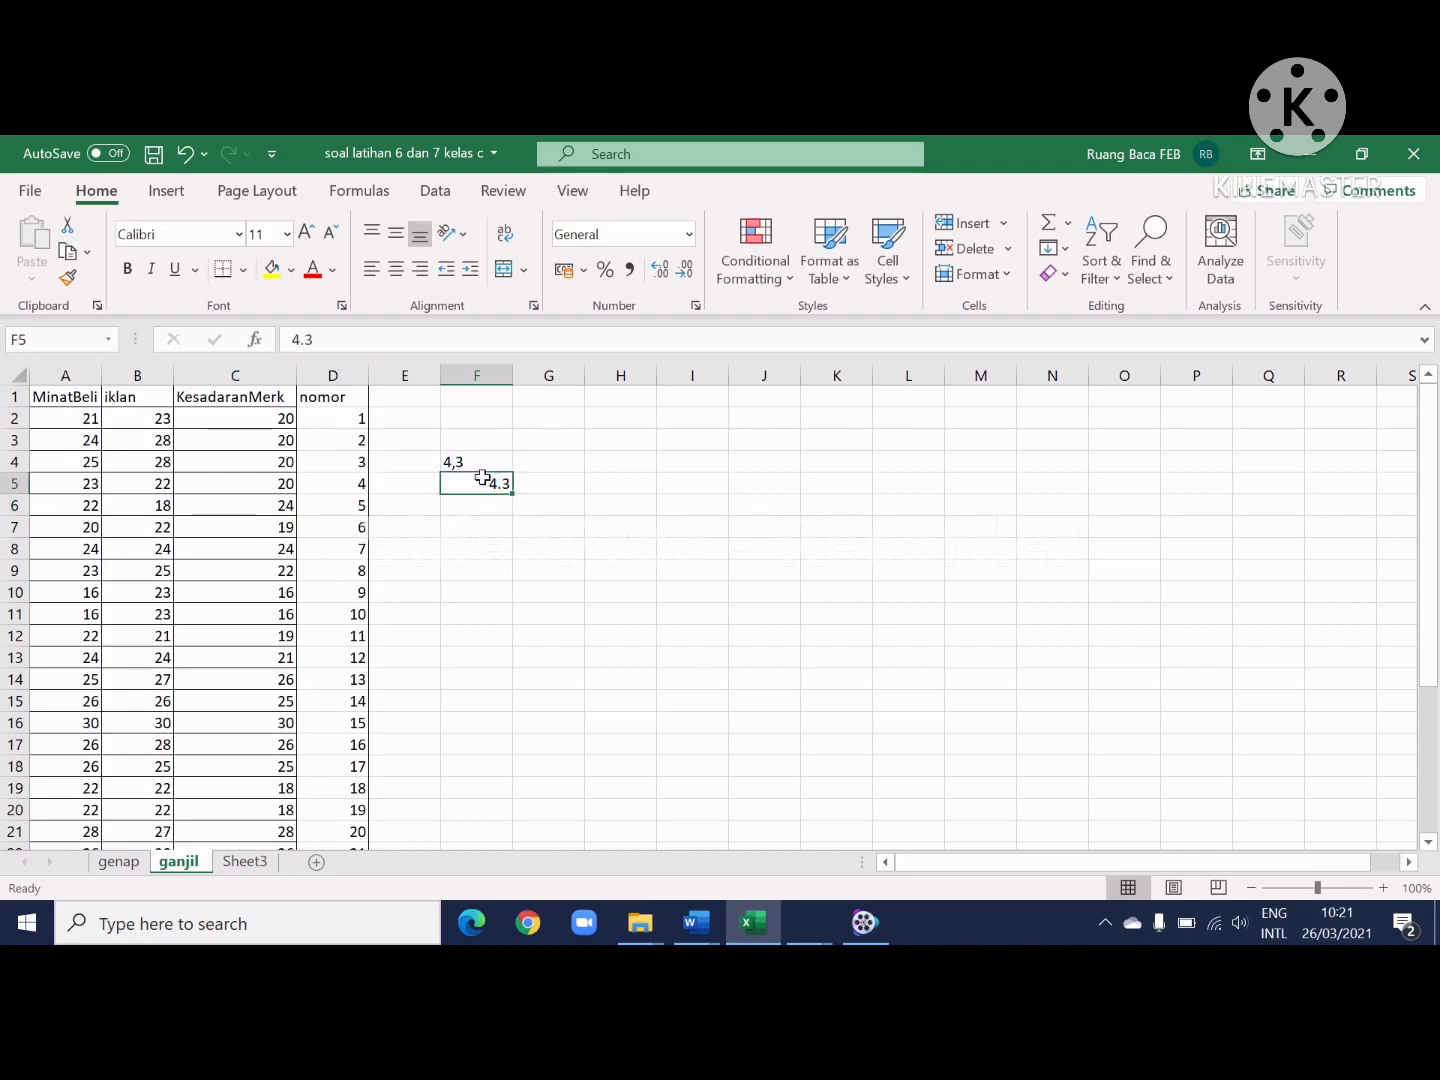
text(5)
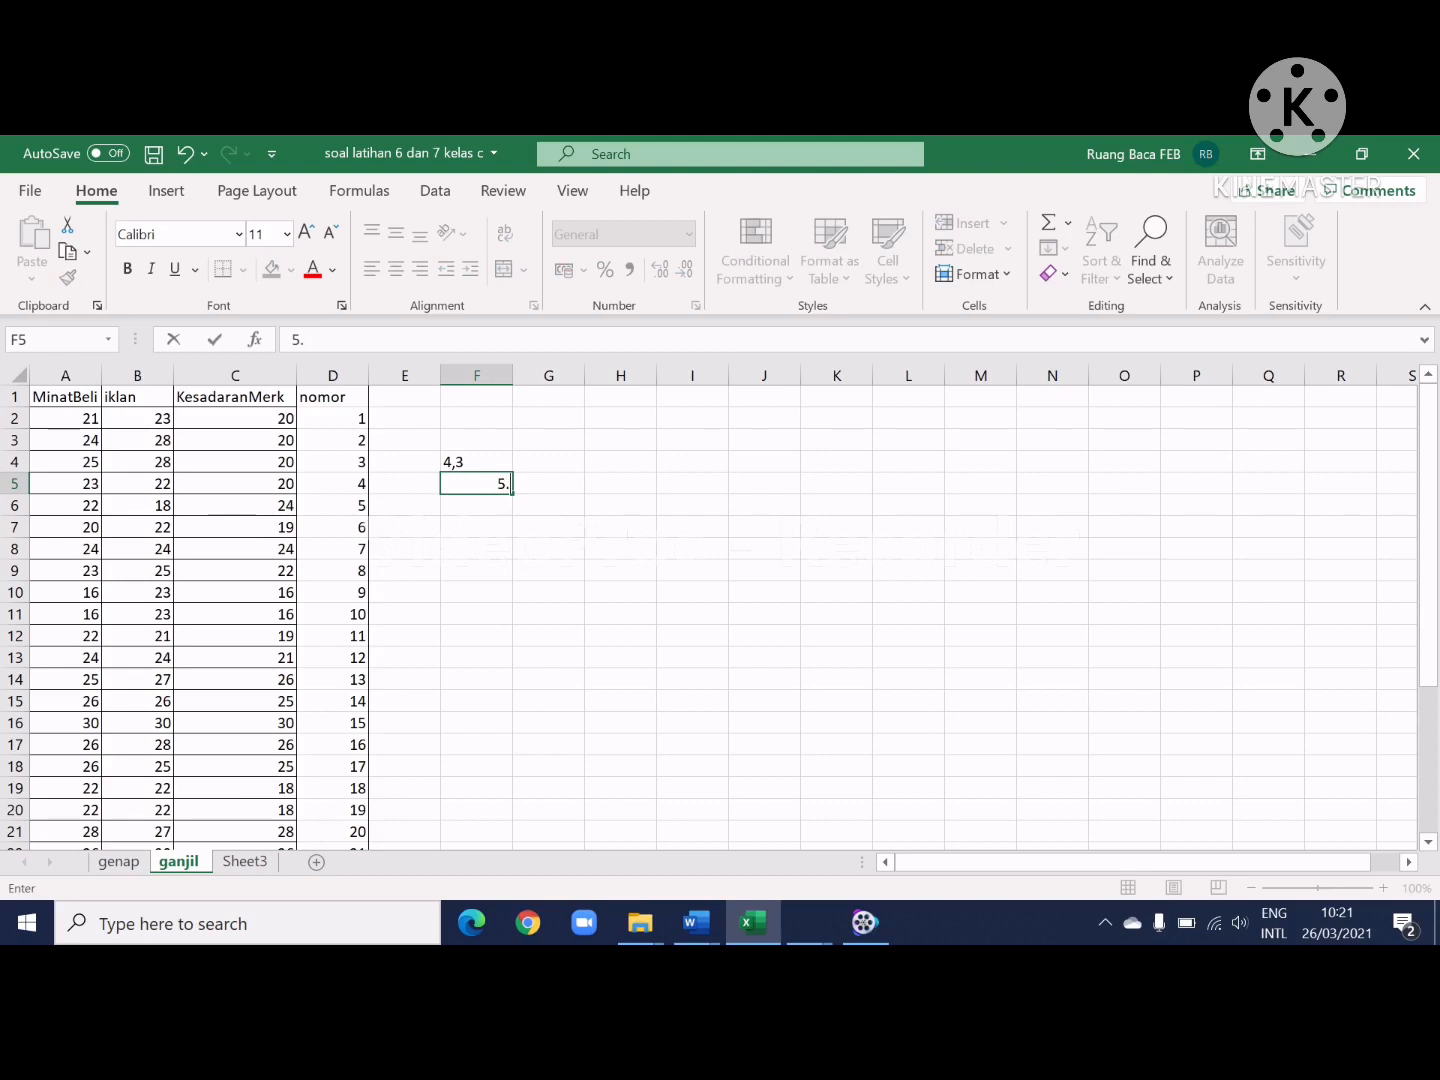
text(.3)
key(BackSpace)
key(BackSpace)
text(,2)
key(Return)
text(6,1)
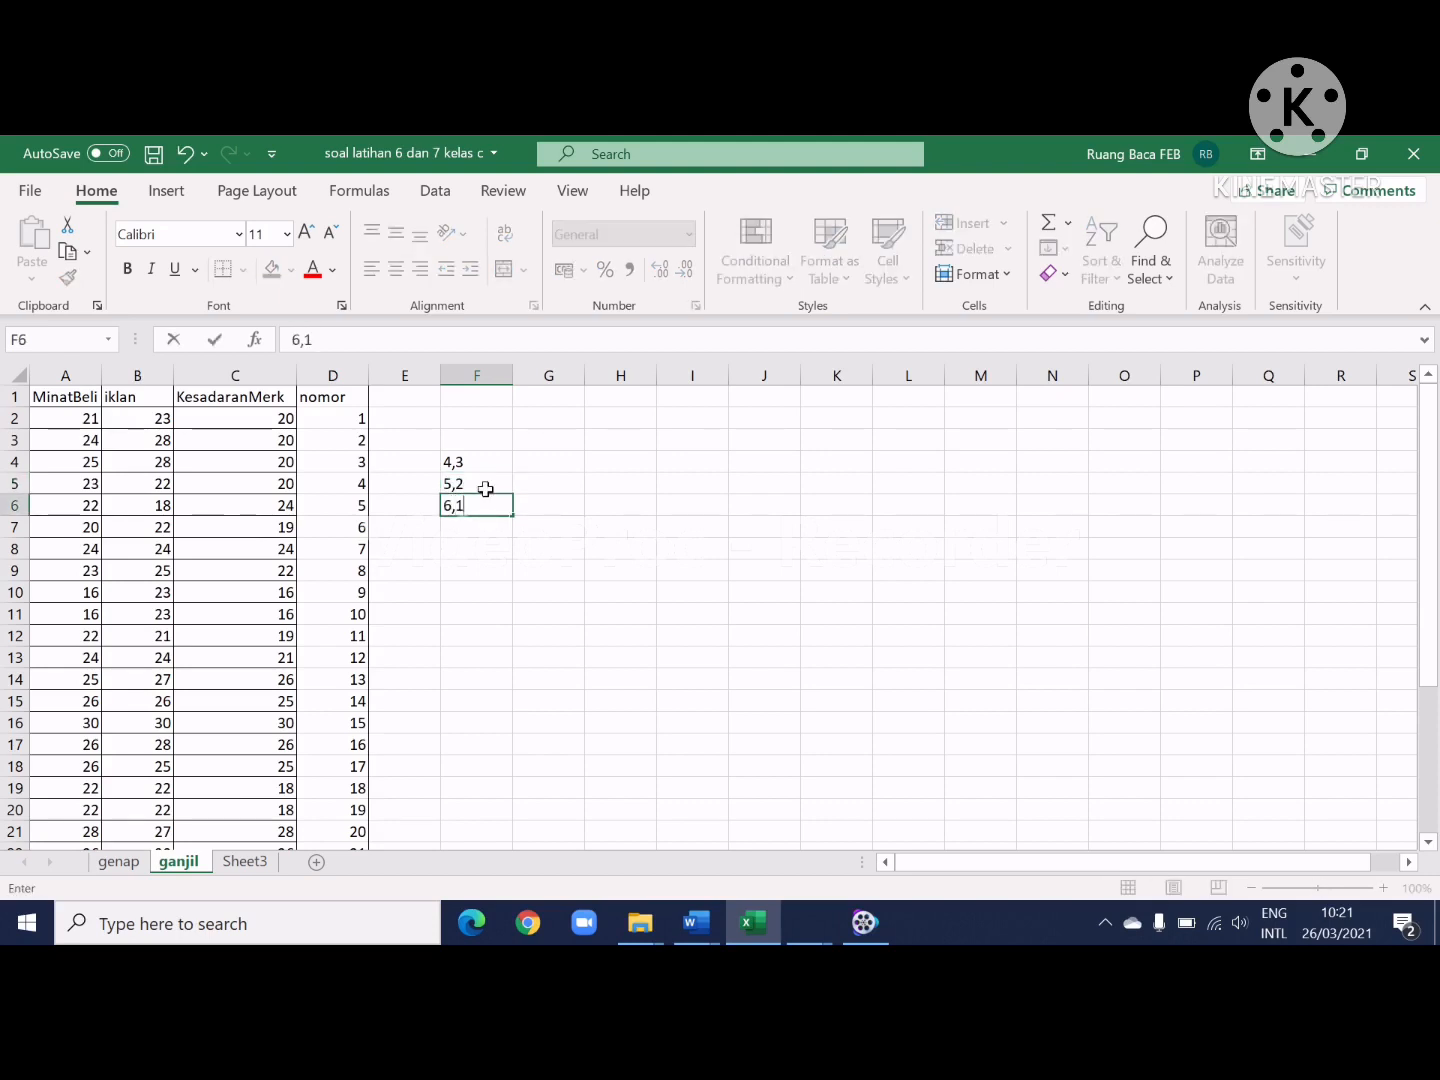
key(Return)
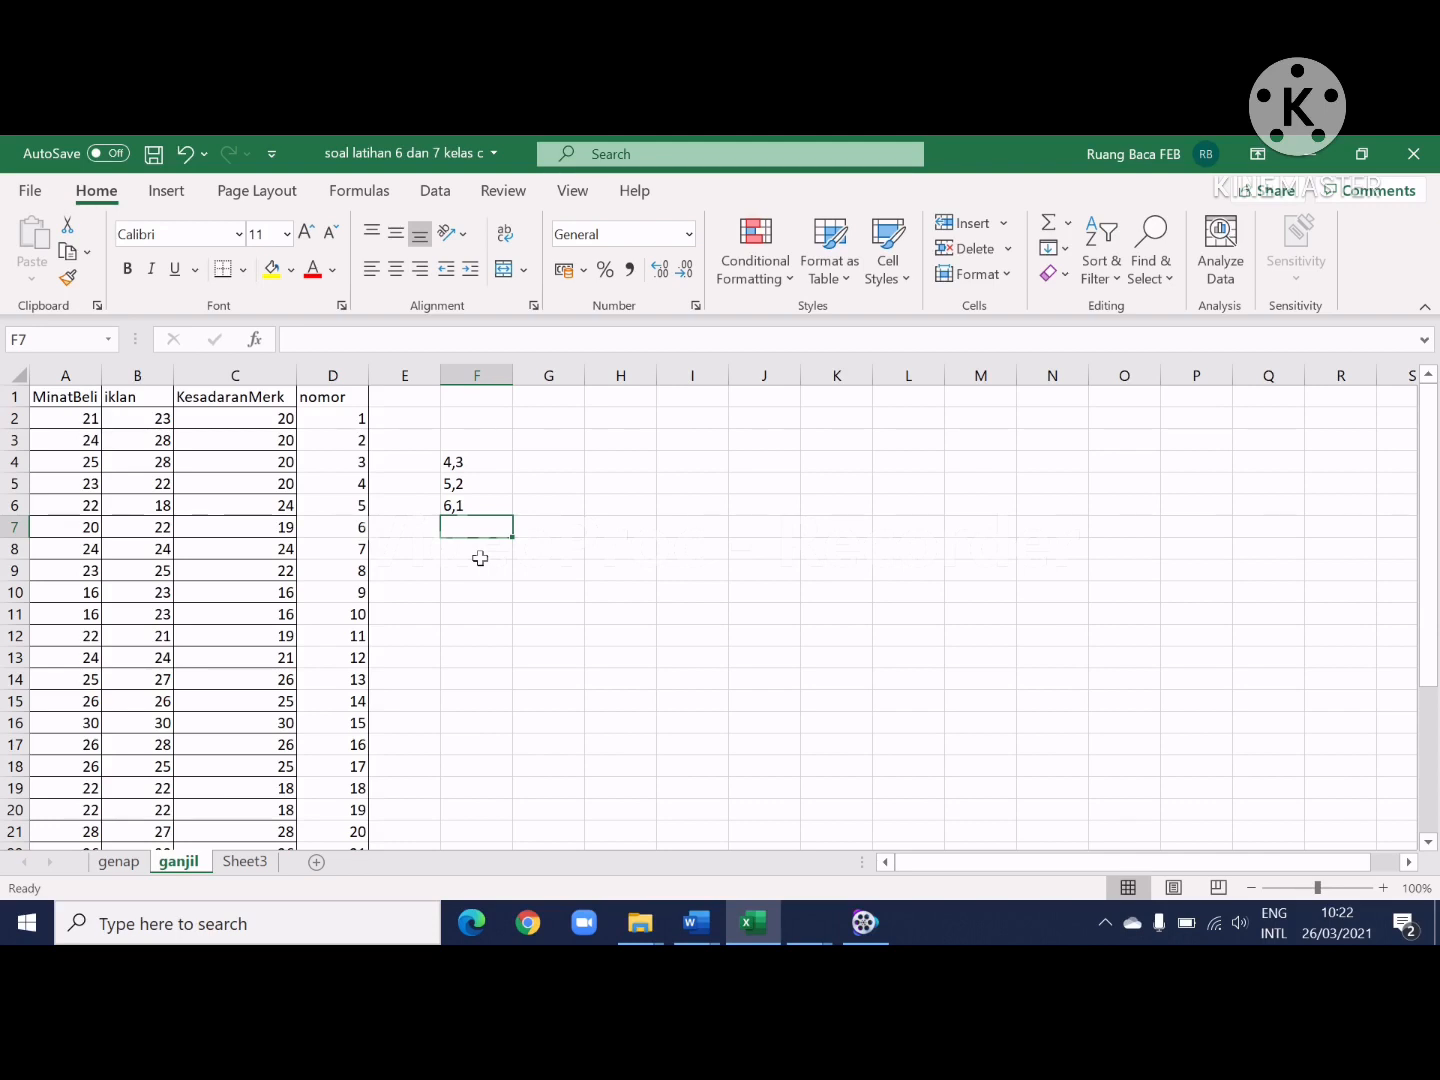
Step: Enter the thousands-separator samples 1,000,000 in cell F10 and 1.000.000 in cell F11
click(463, 591)
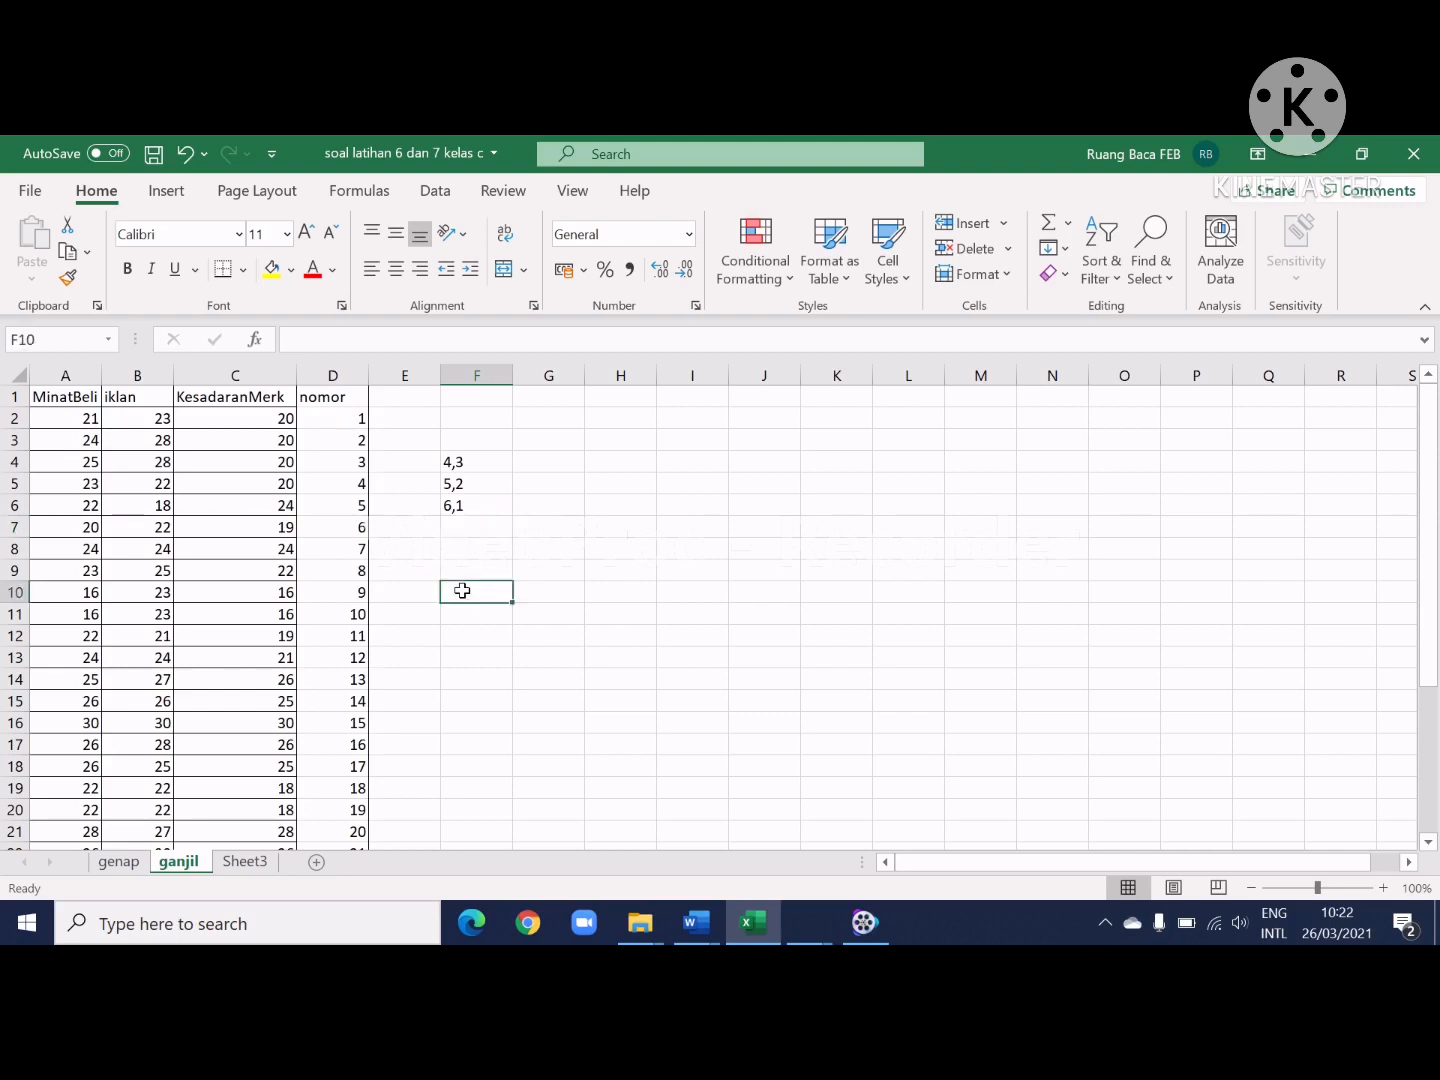
text(1)
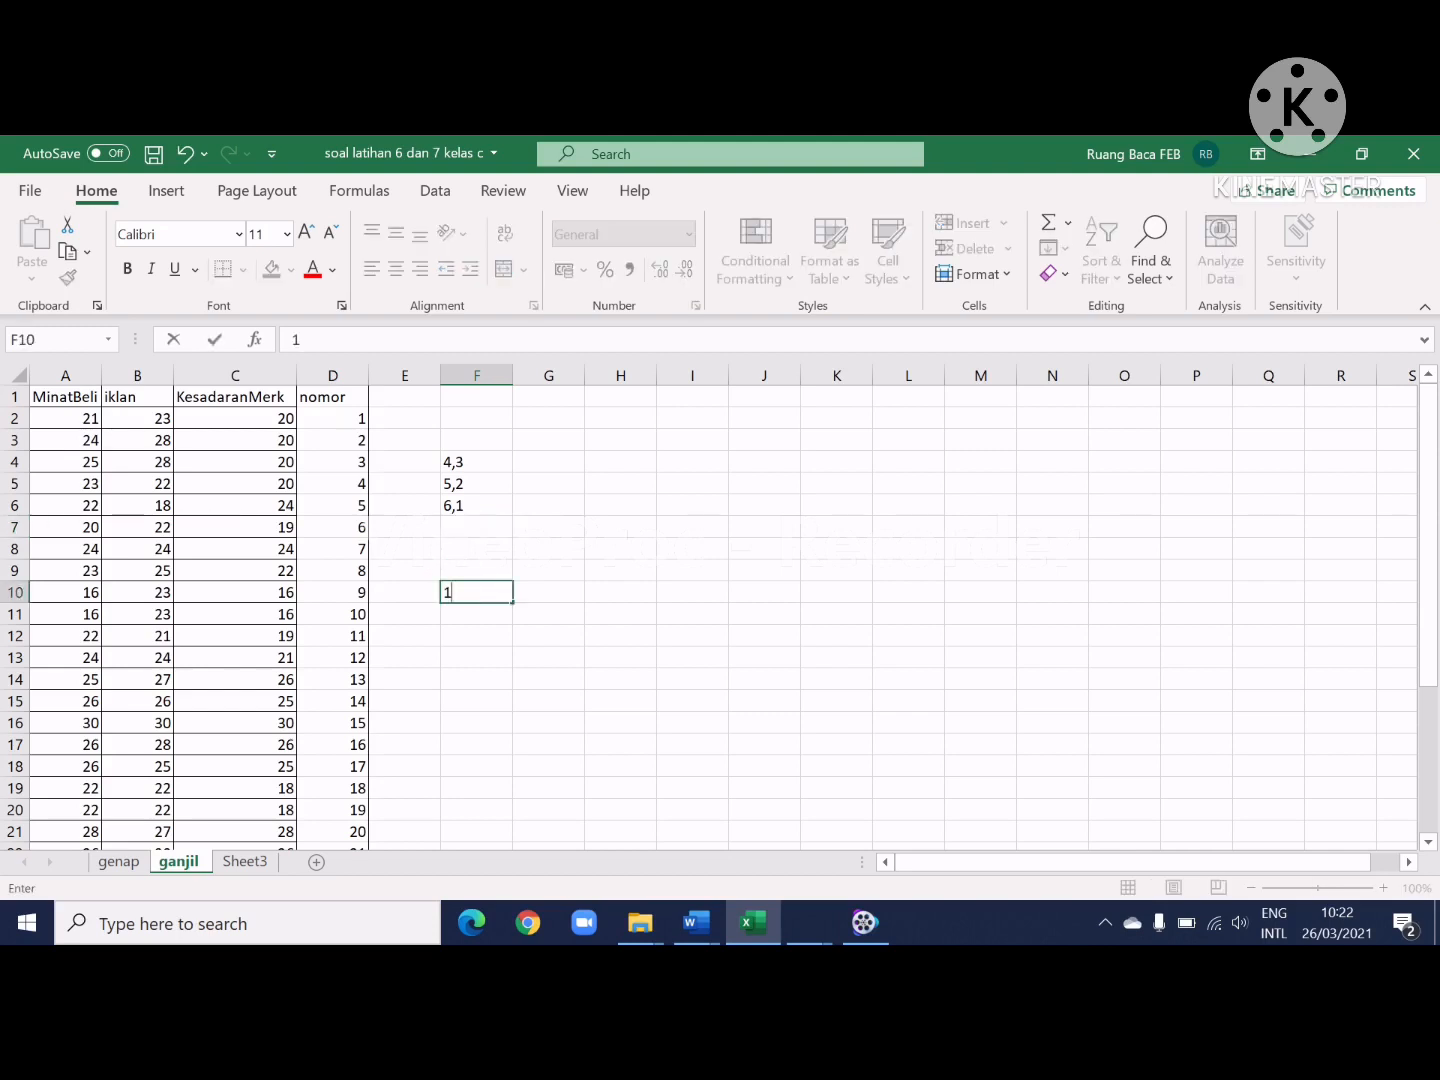
text(,000,000)
key(Return)
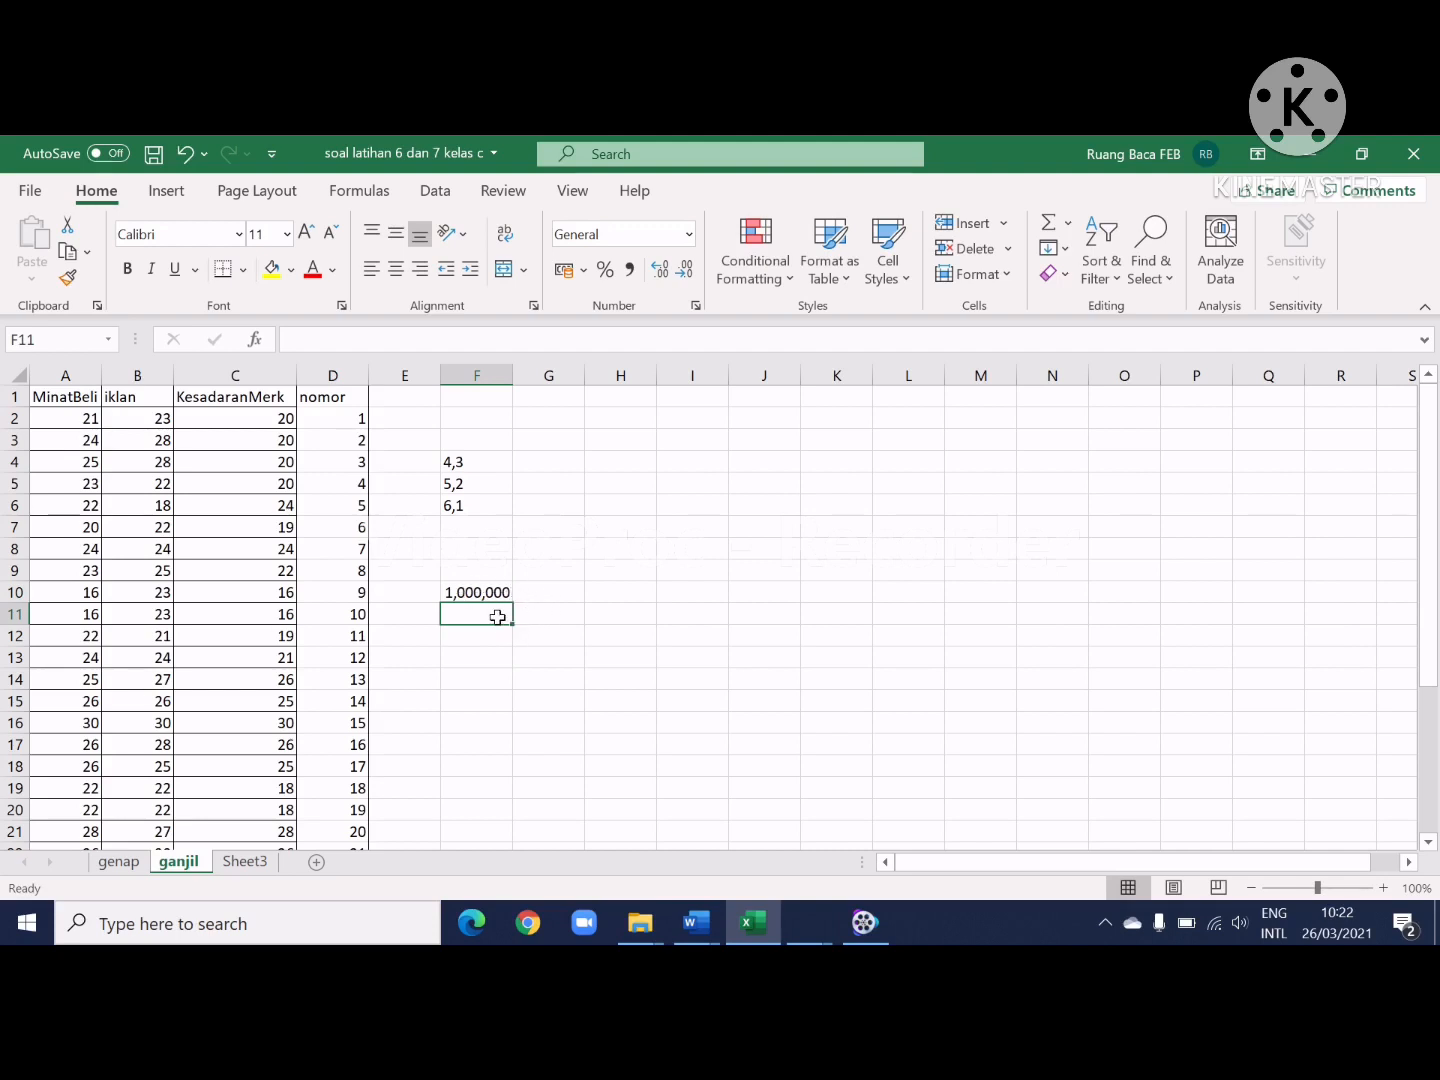
text(1.000)
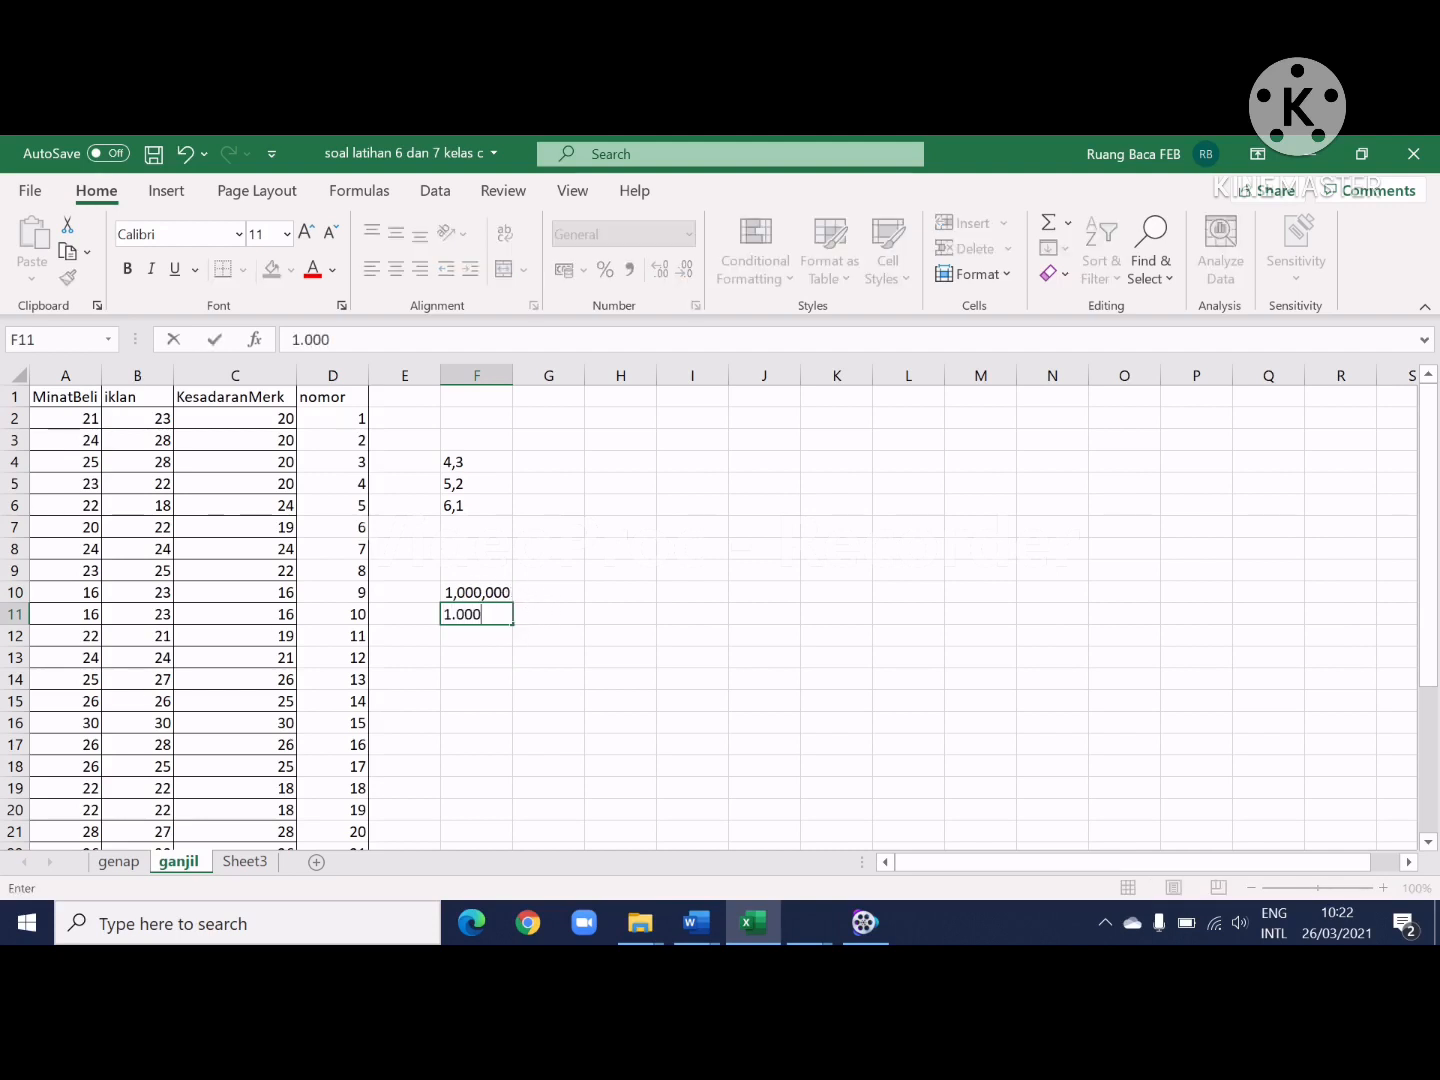
text(.000)
key(Return)
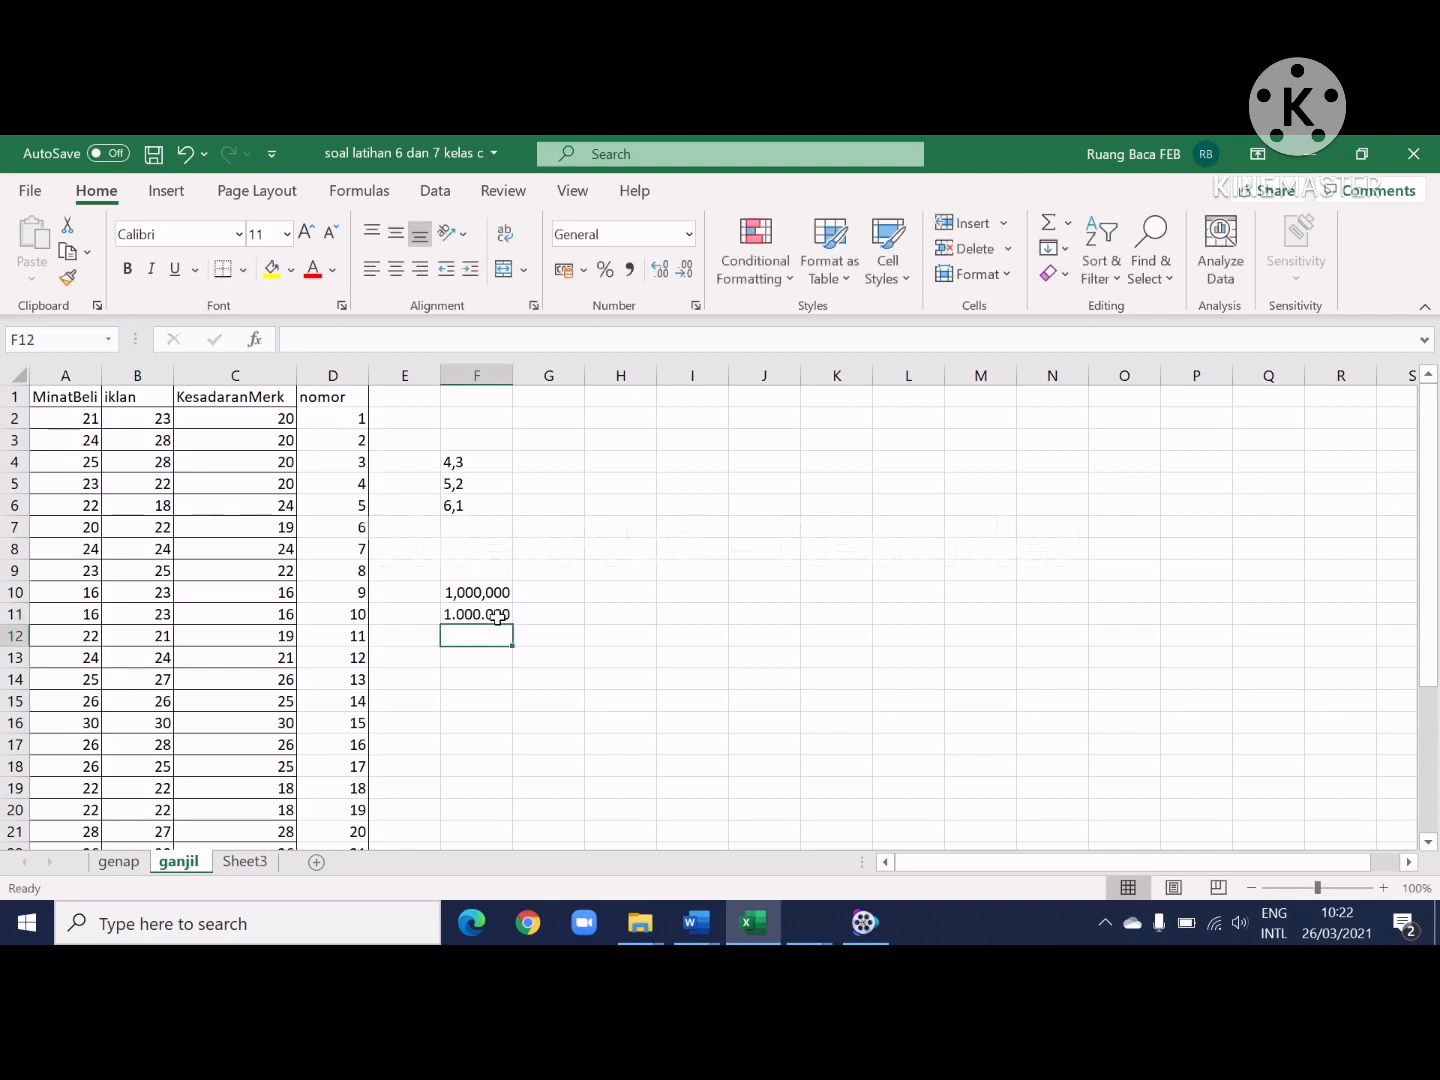
Step: Compare how the entries in cells F10 and F11 are stored, and clear both cells
click(489, 595)
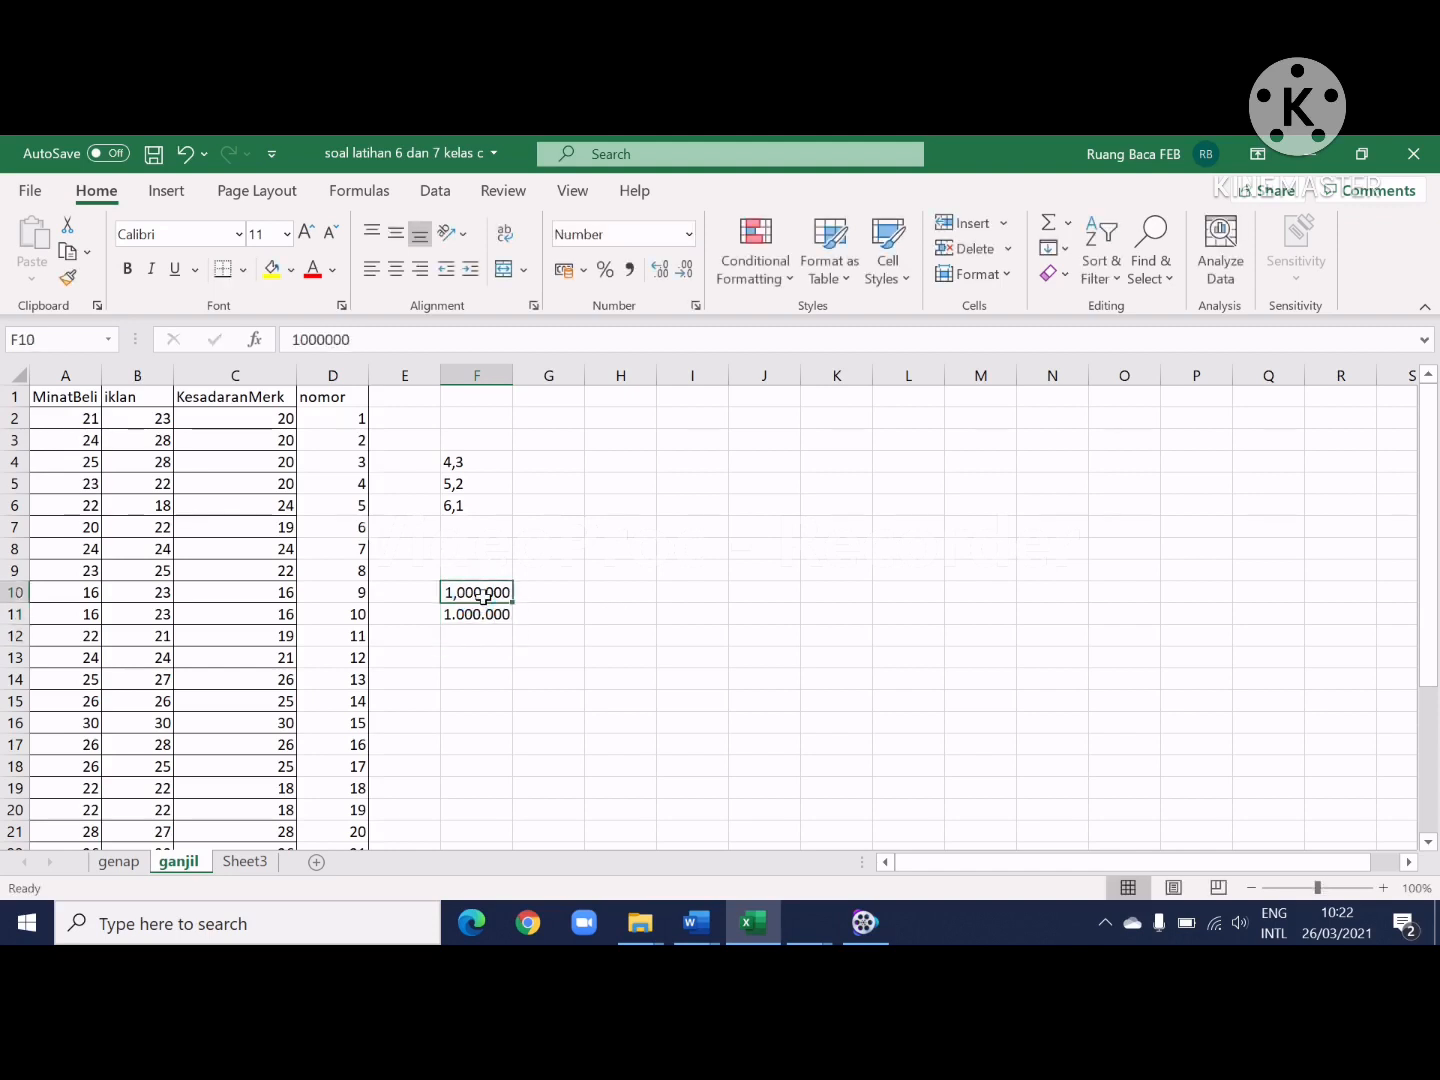
click(476, 614)
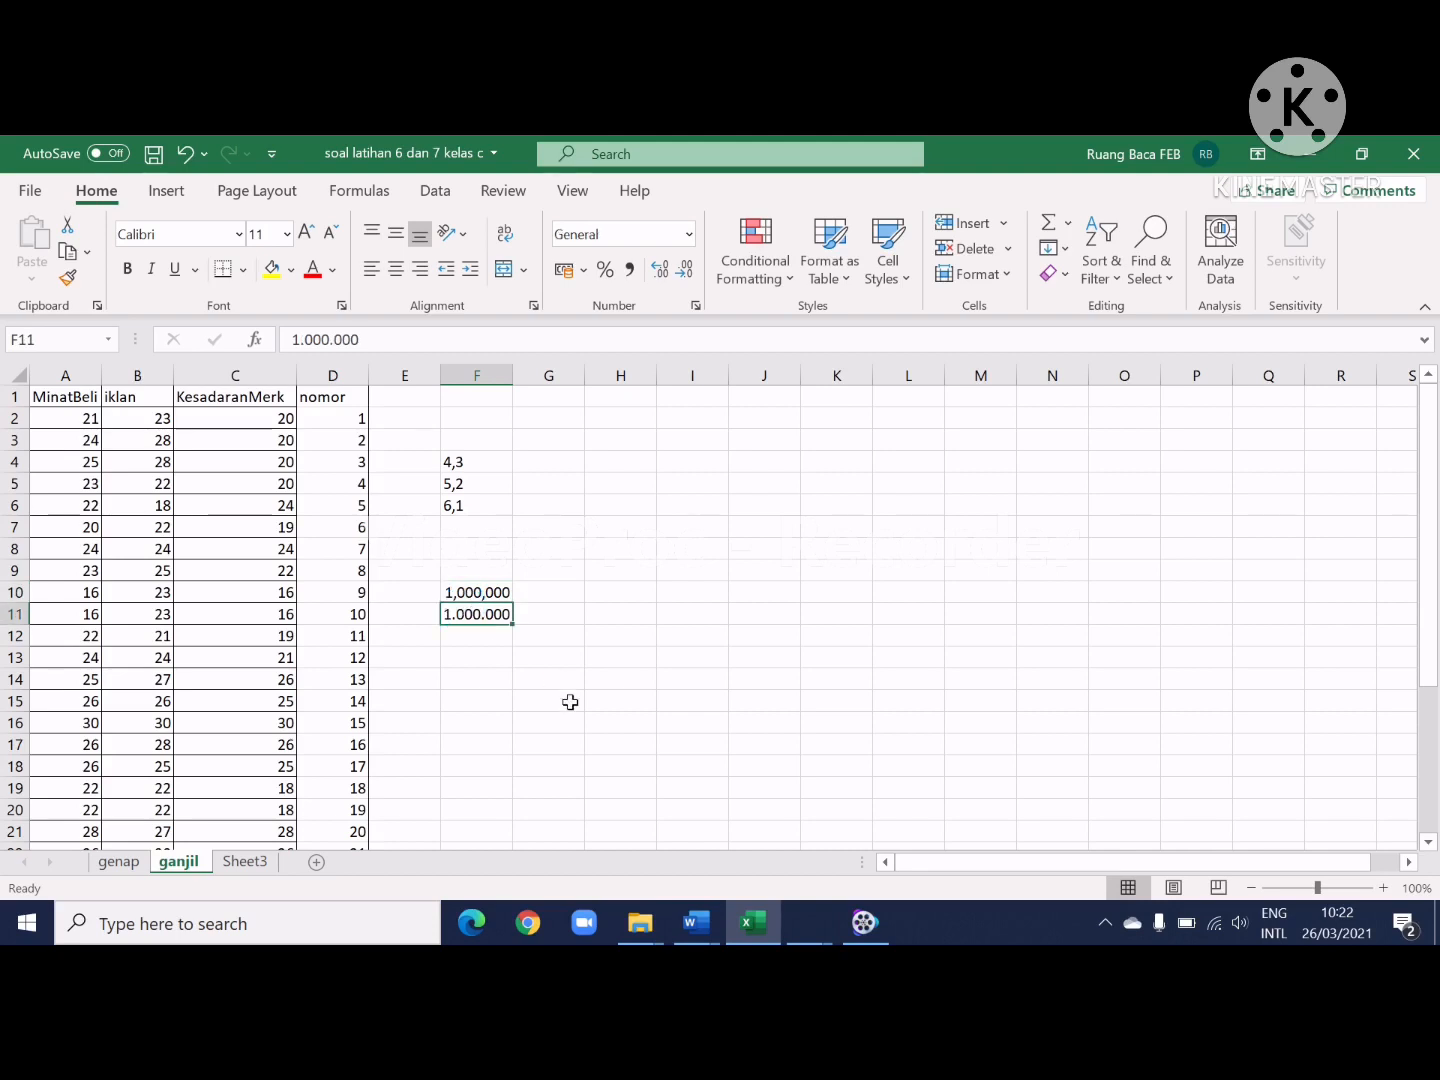
click(472, 590)
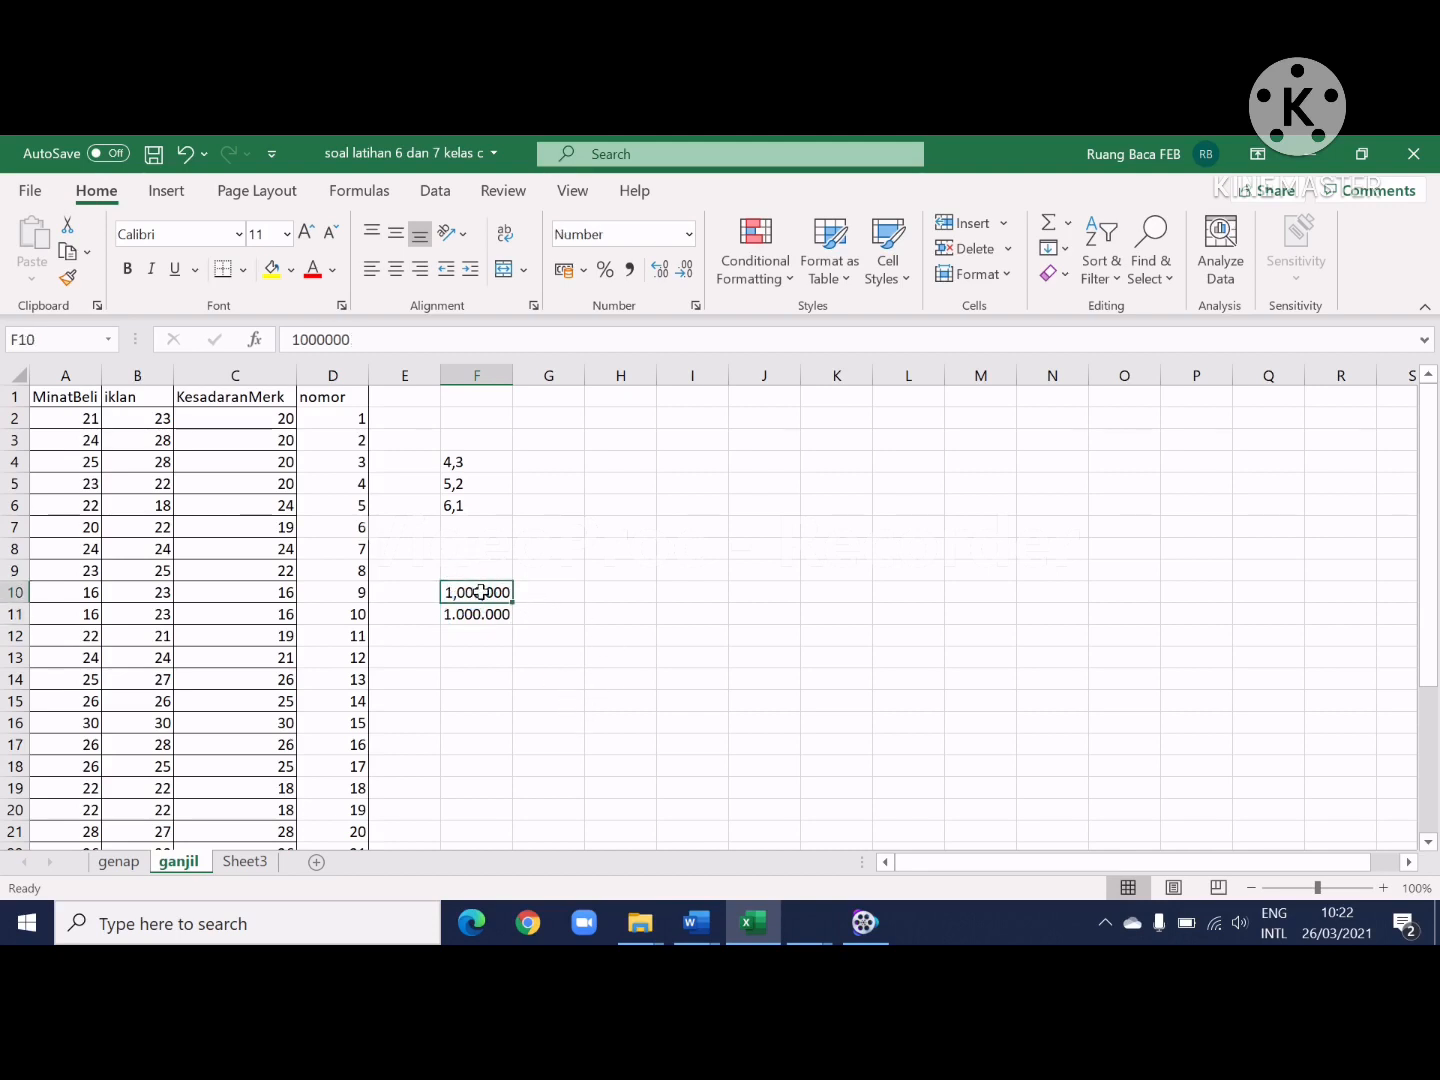
key(BackSpace)
click(481, 610)
key(Return)
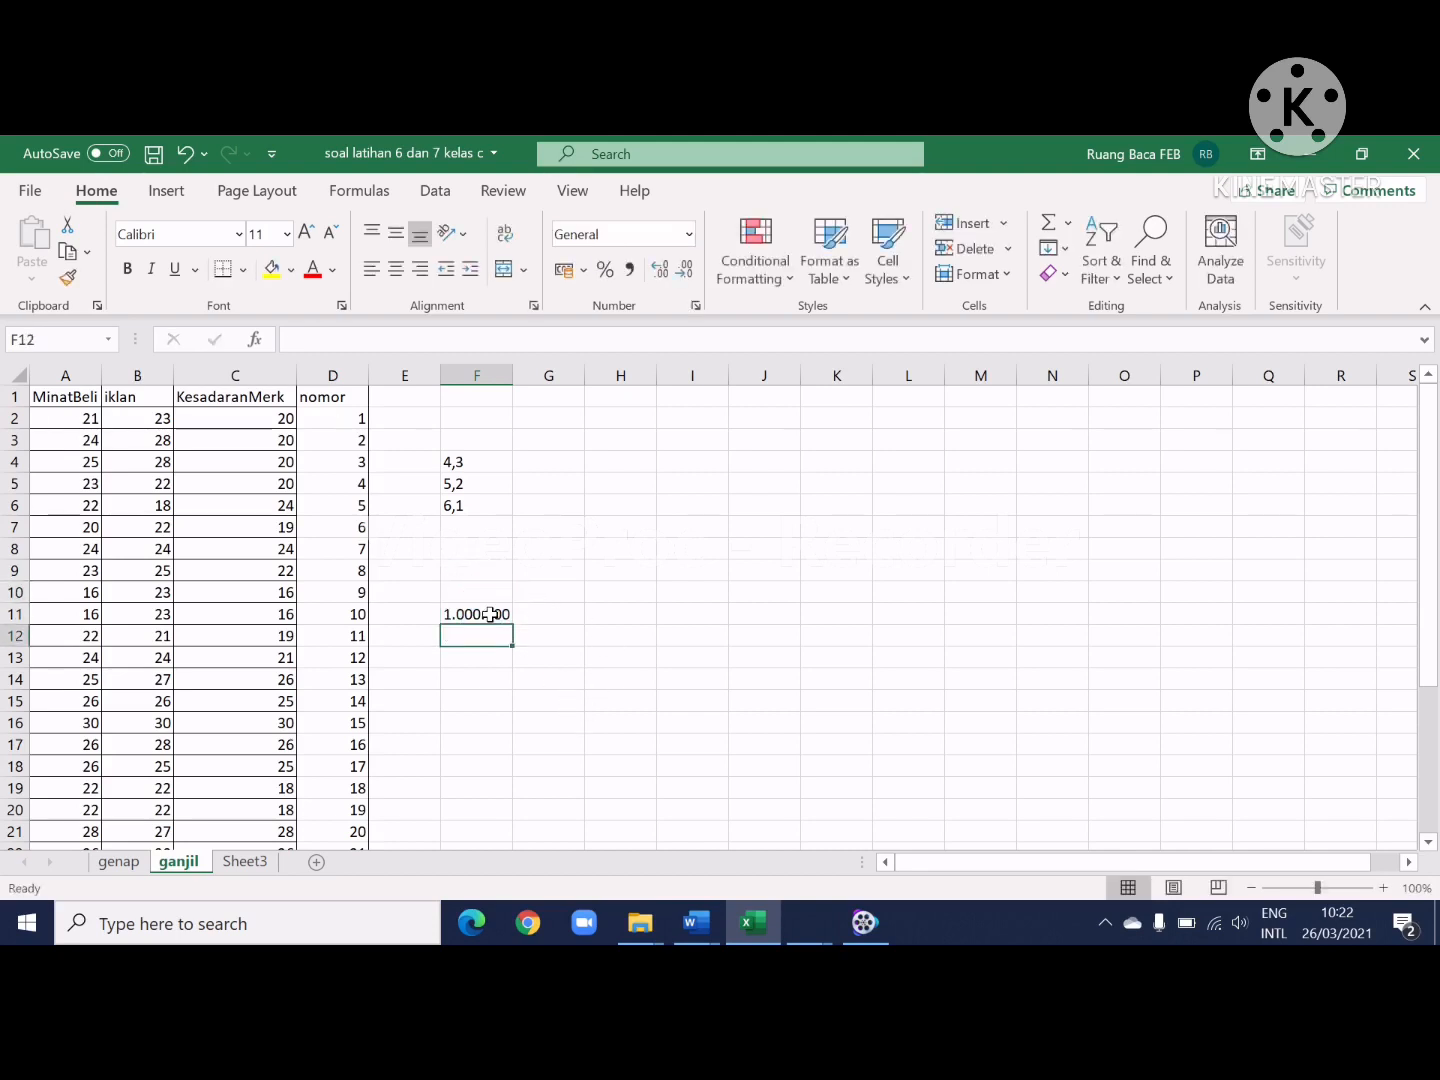
click(467, 616)
key(BackSpace)
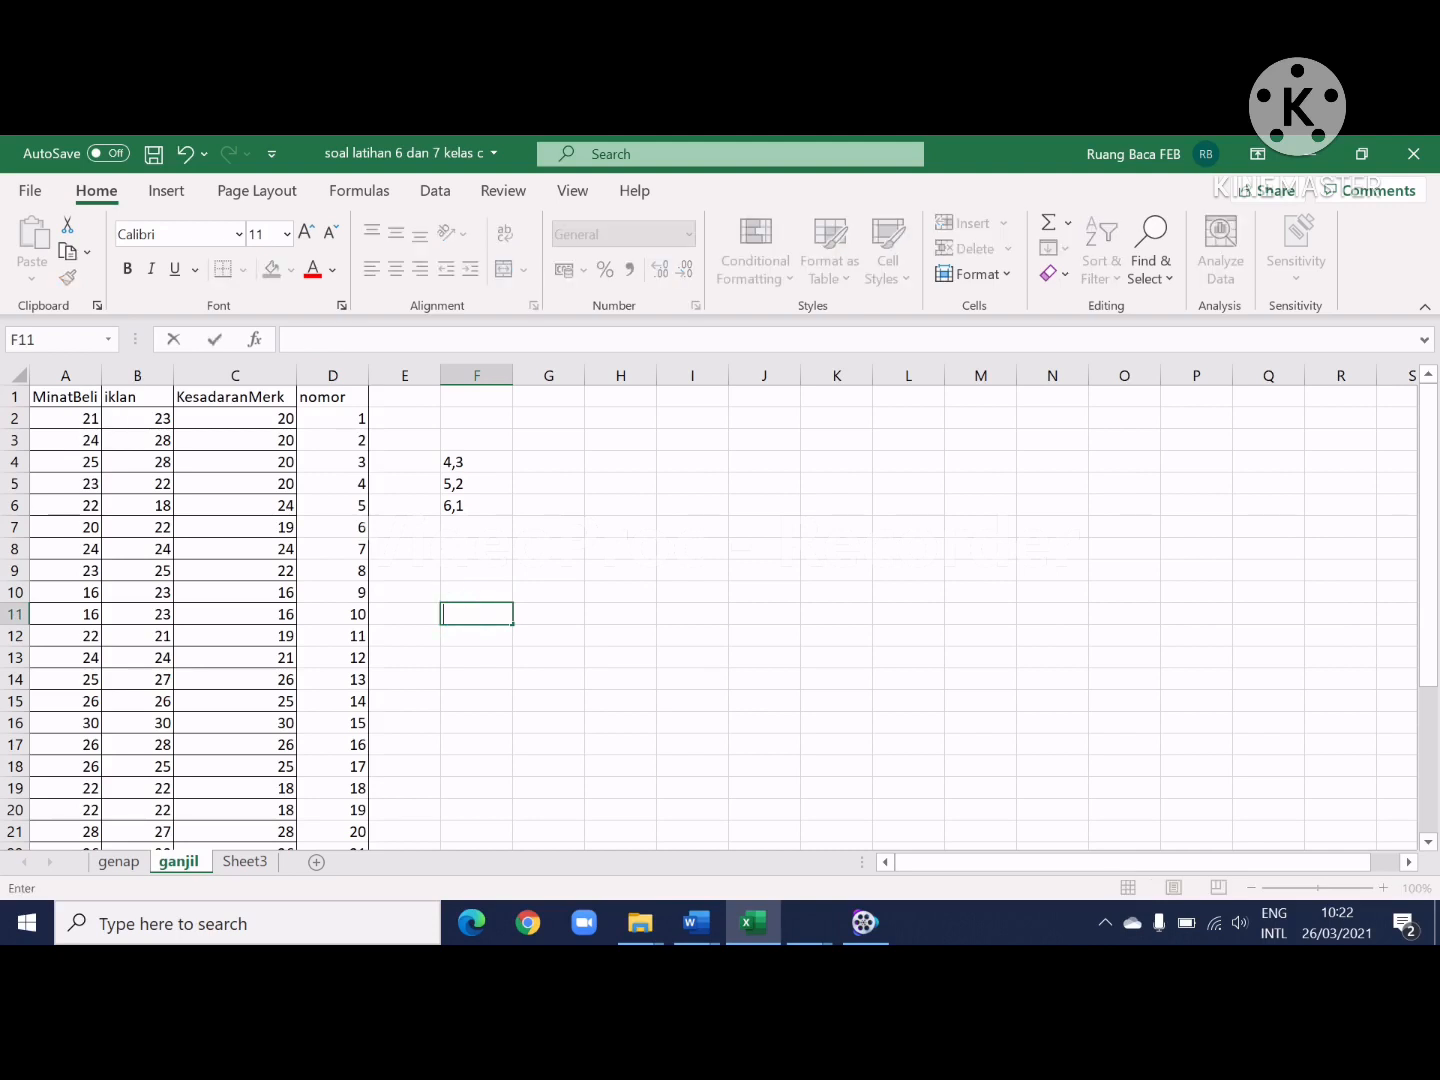
click(481, 548)
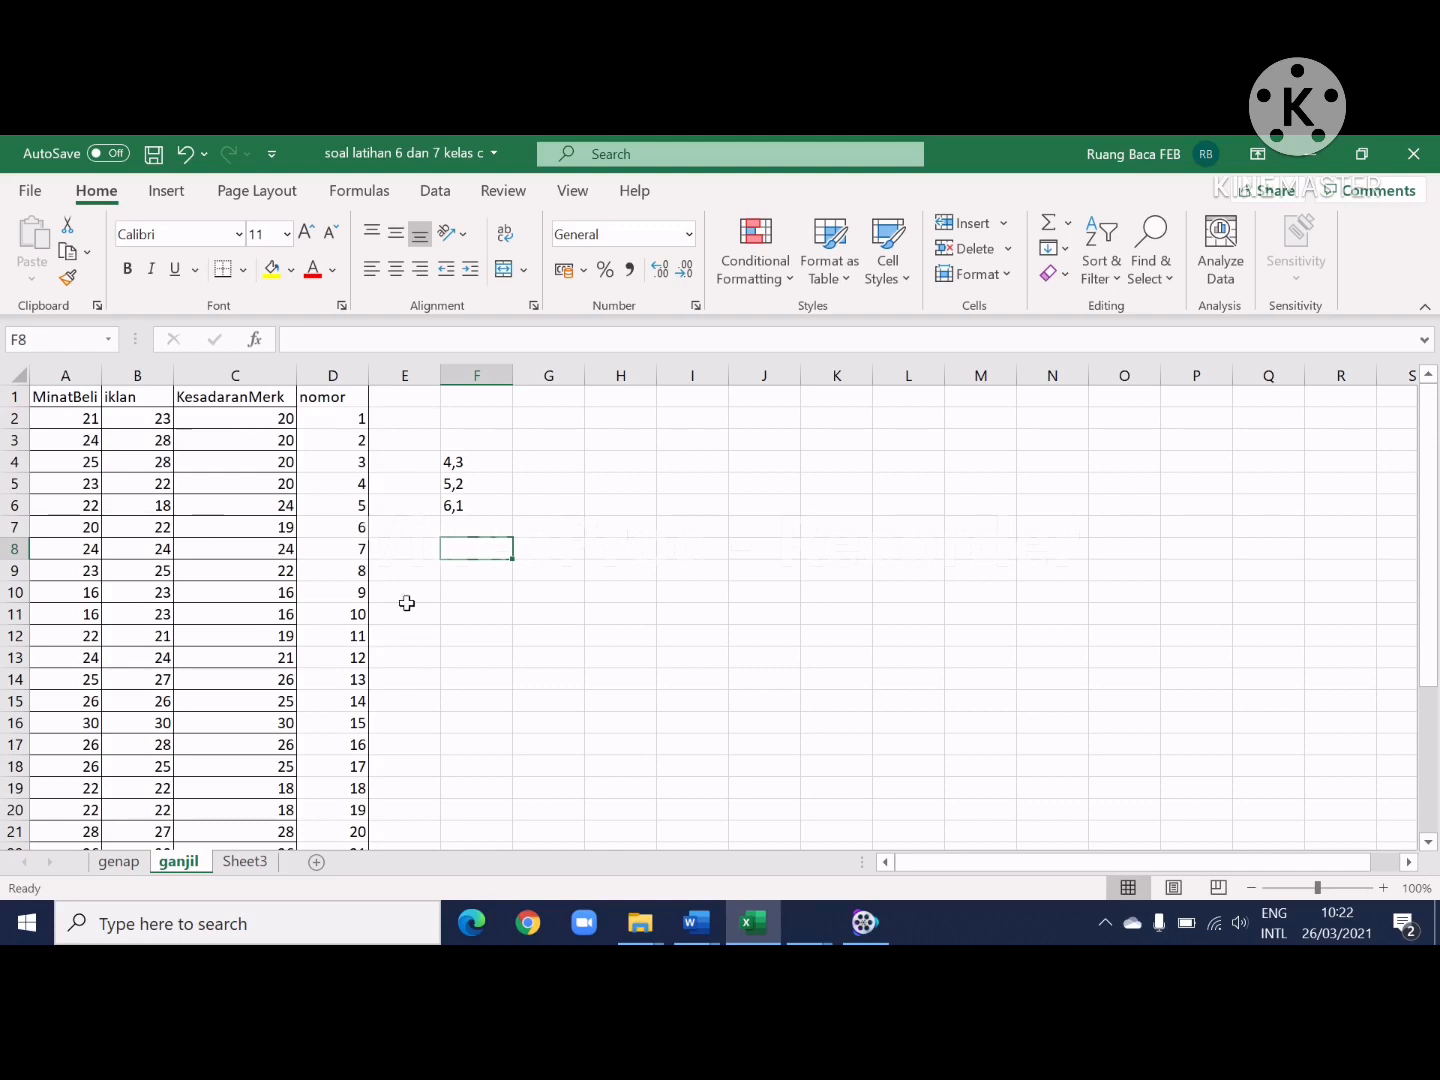
Step: Open Excel's advanced editing options at the decimal and thousands separator settings
click(32, 192)
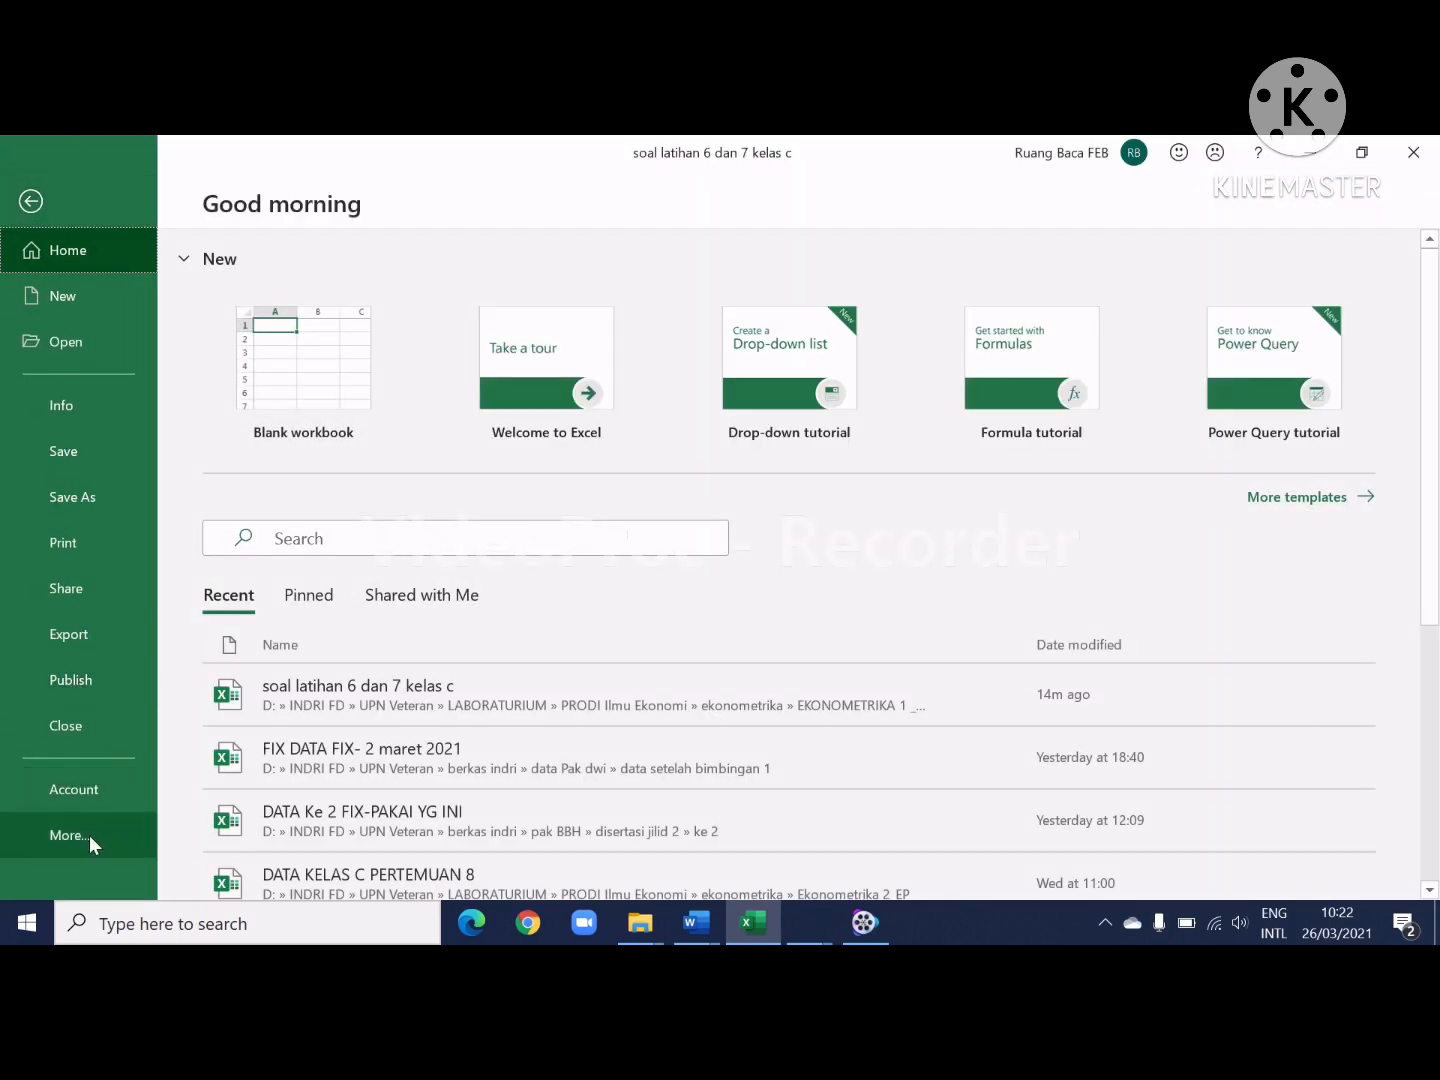
click(89, 835)
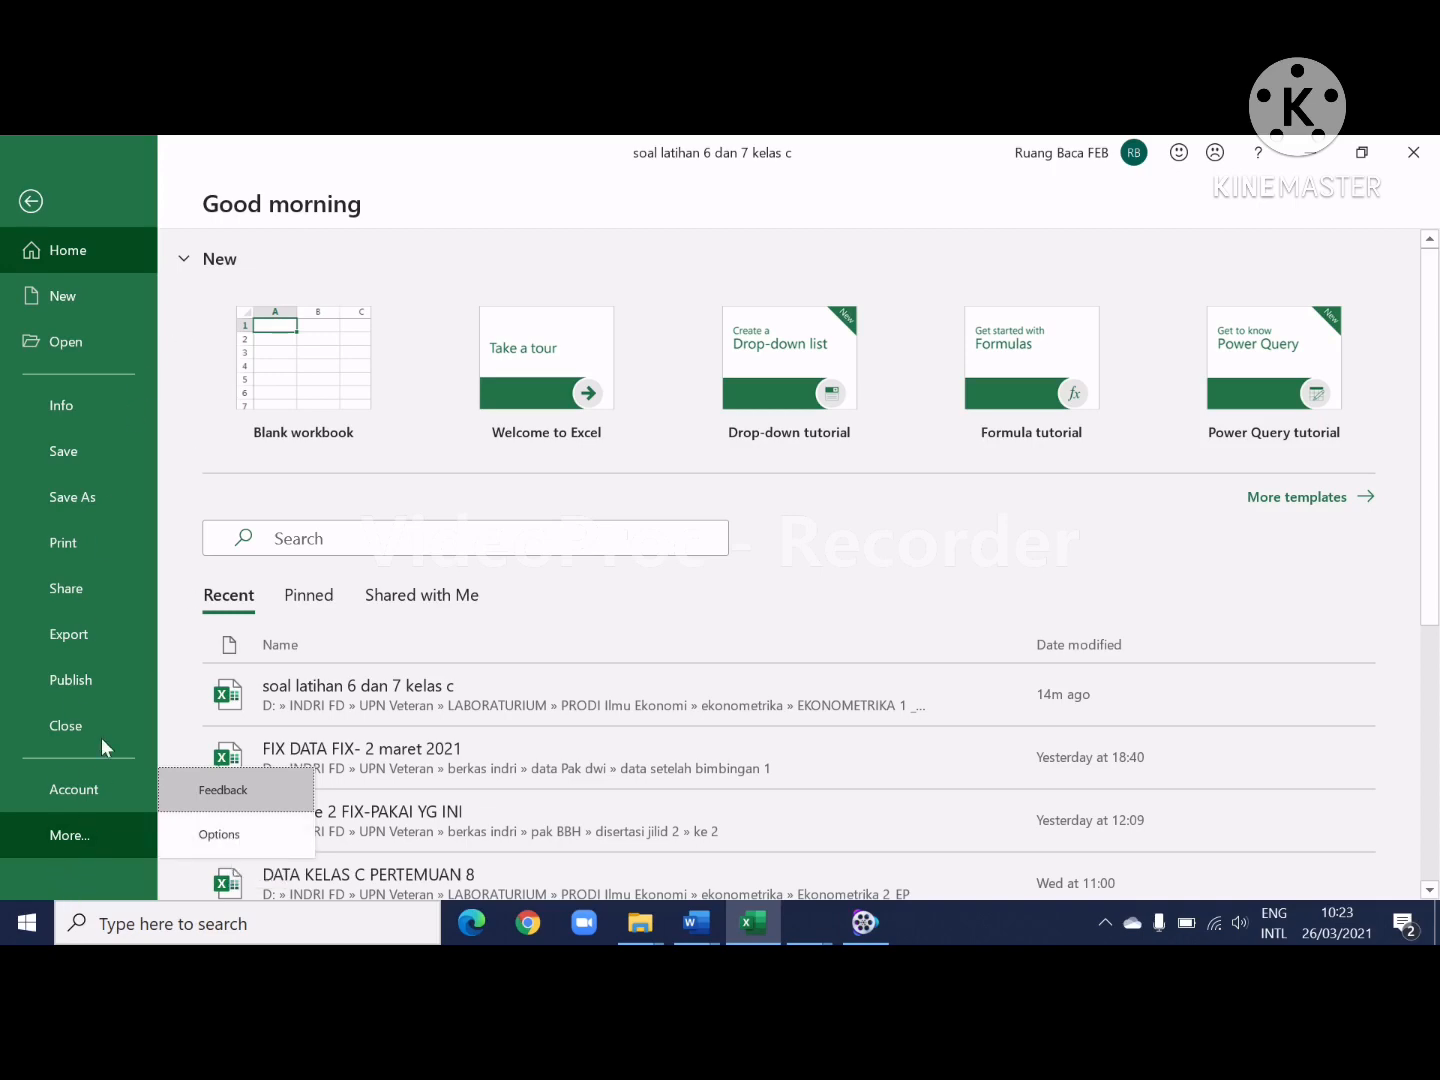
click(196, 834)
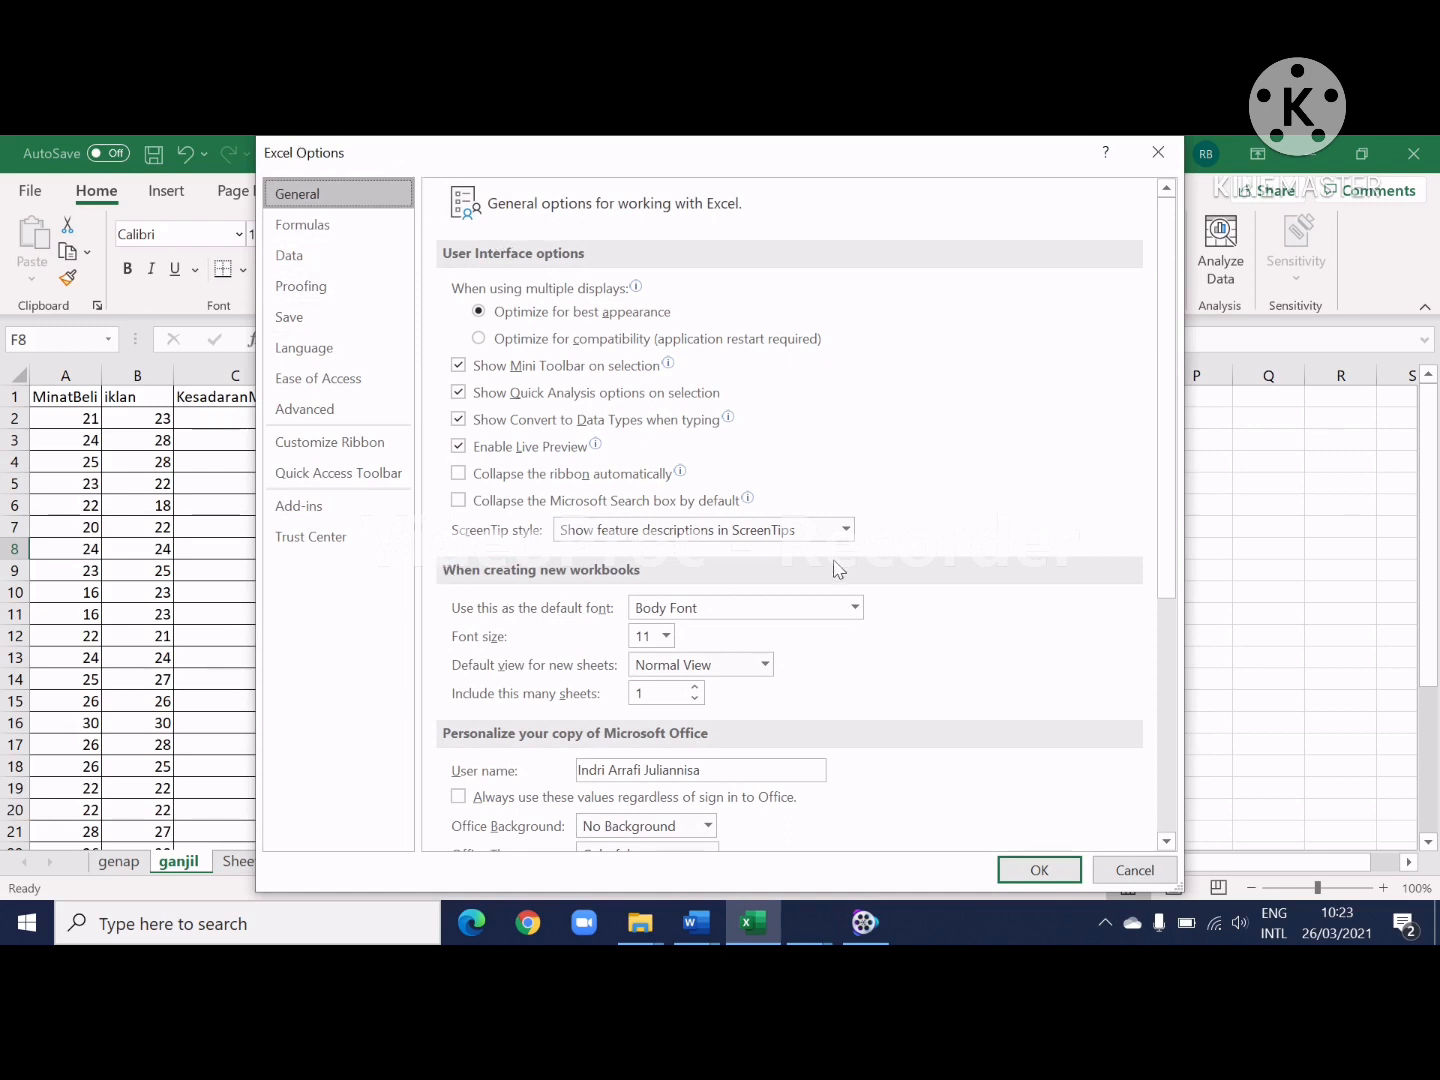
click(320, 417)
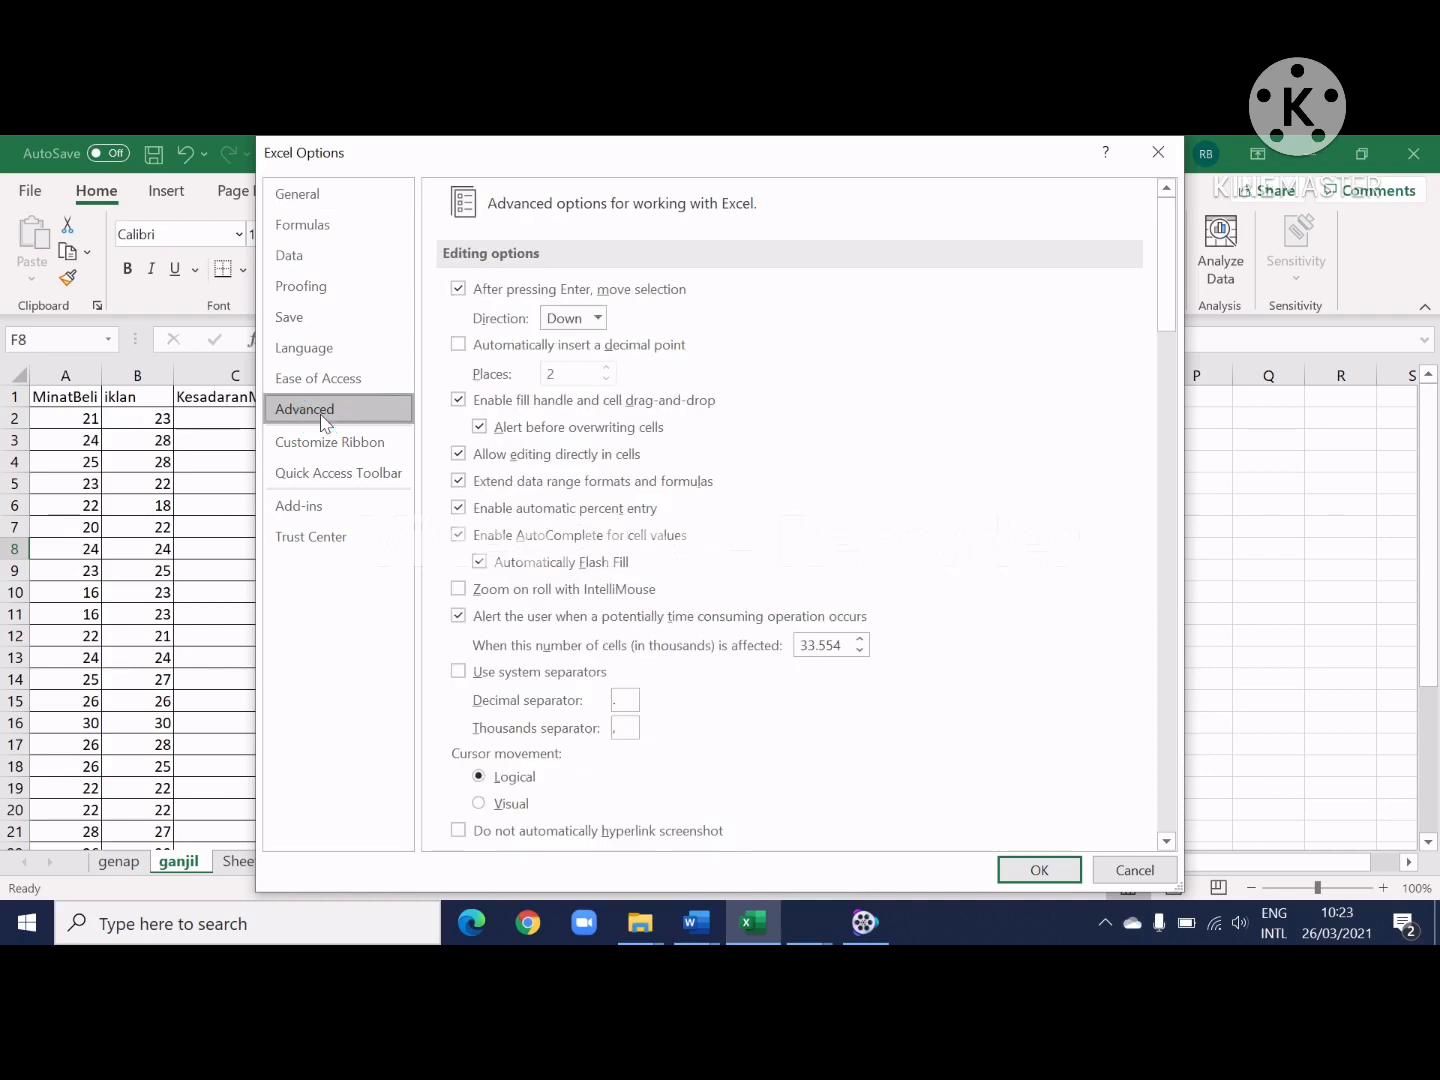
scroll(736, 640, down, 1)
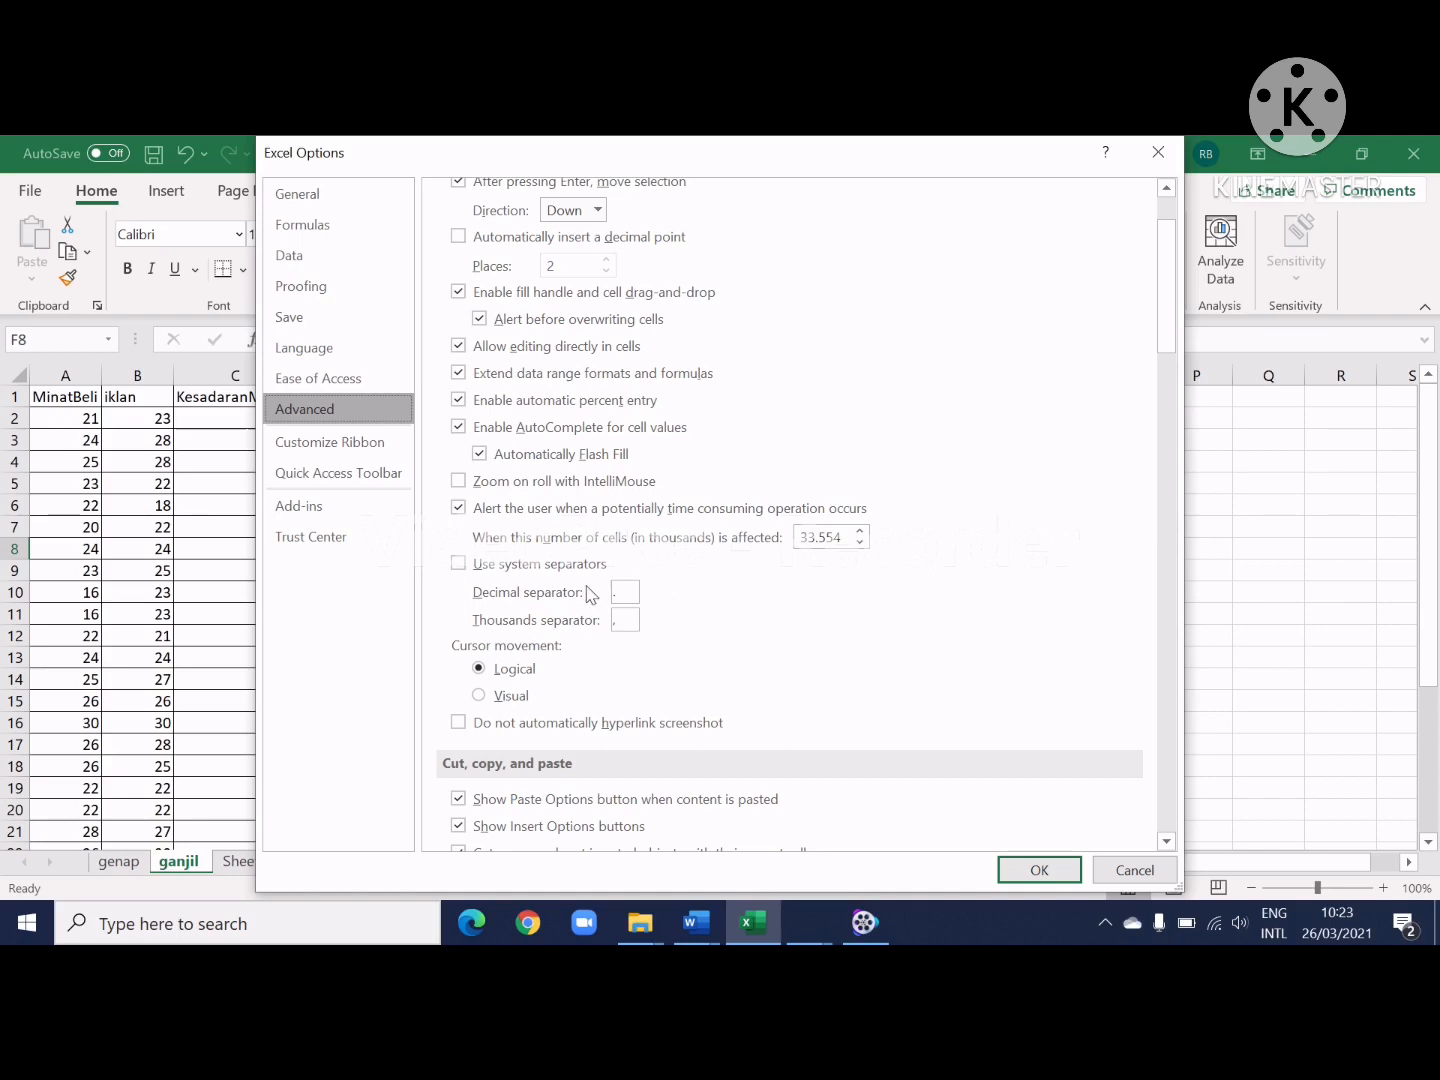
Step: Toggle the use of system separators on and off again, inspect both separator fields, and accept the options
click(460, 565)
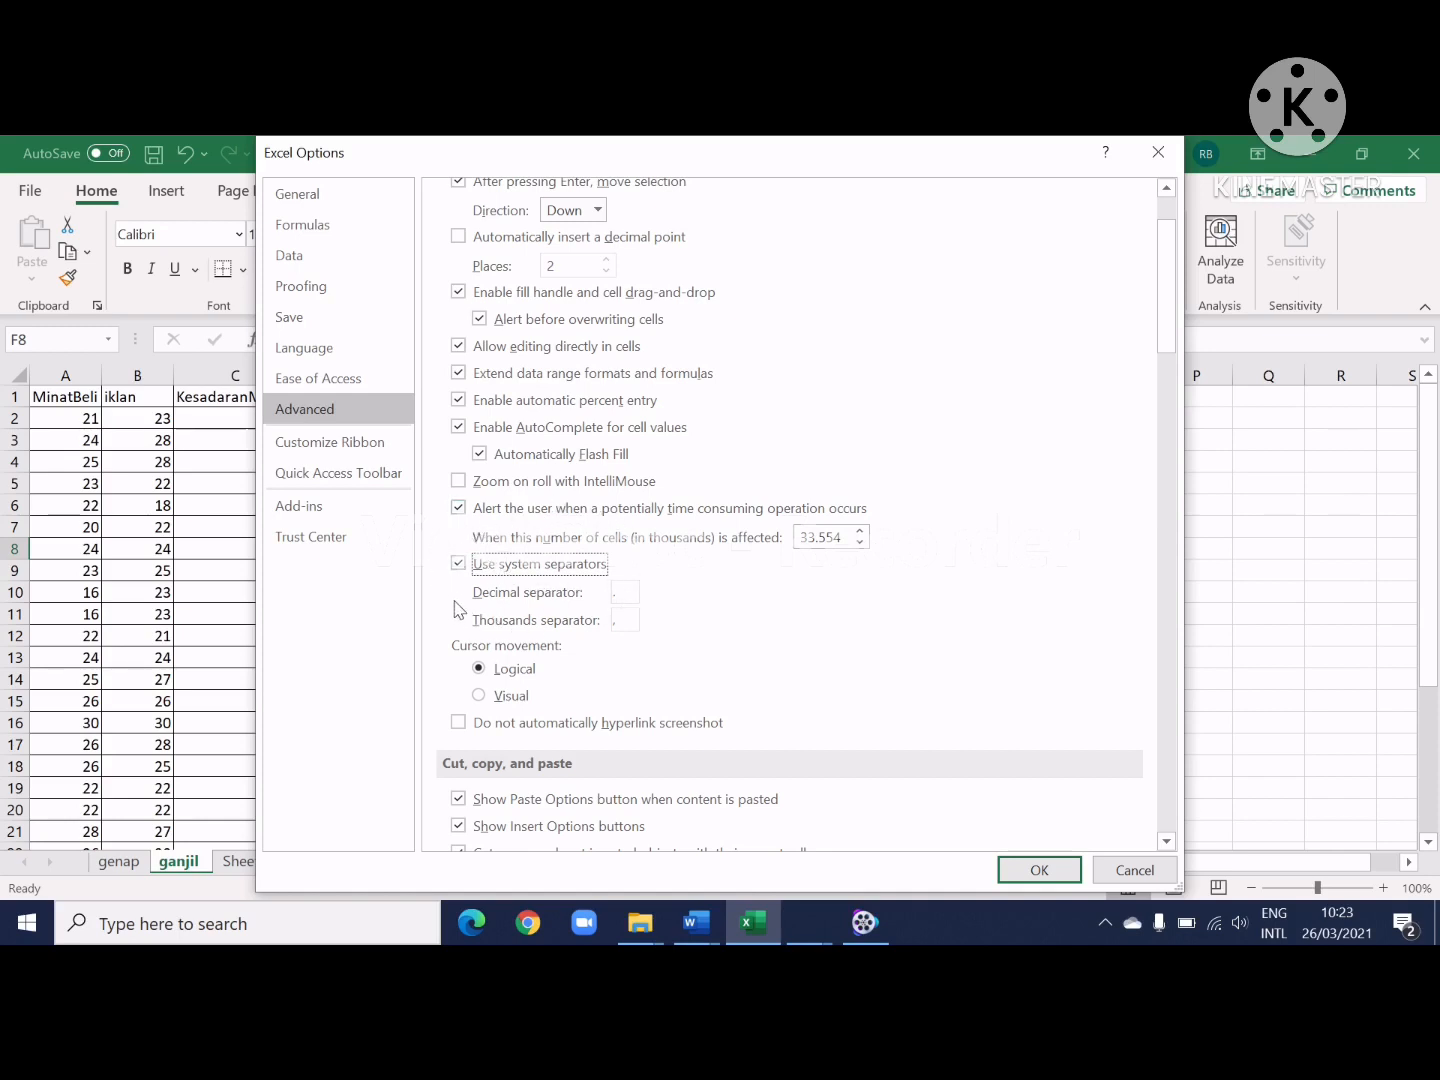
click(459, 565)
click(626, 592)
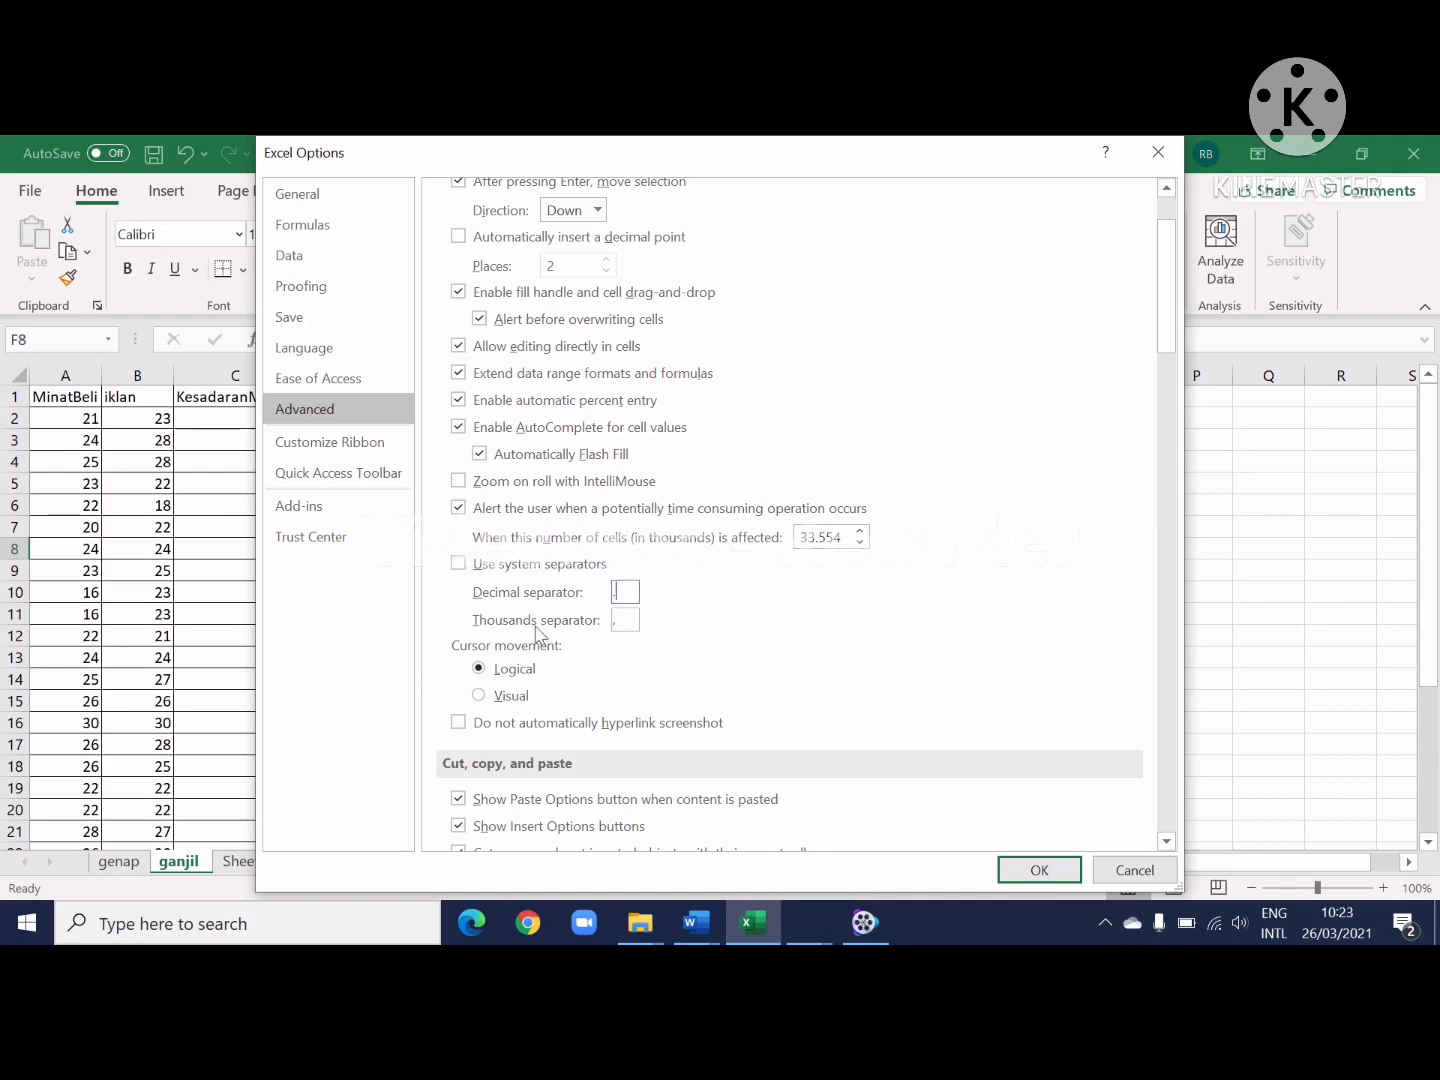
click(624, 618)
click(1039, 869)
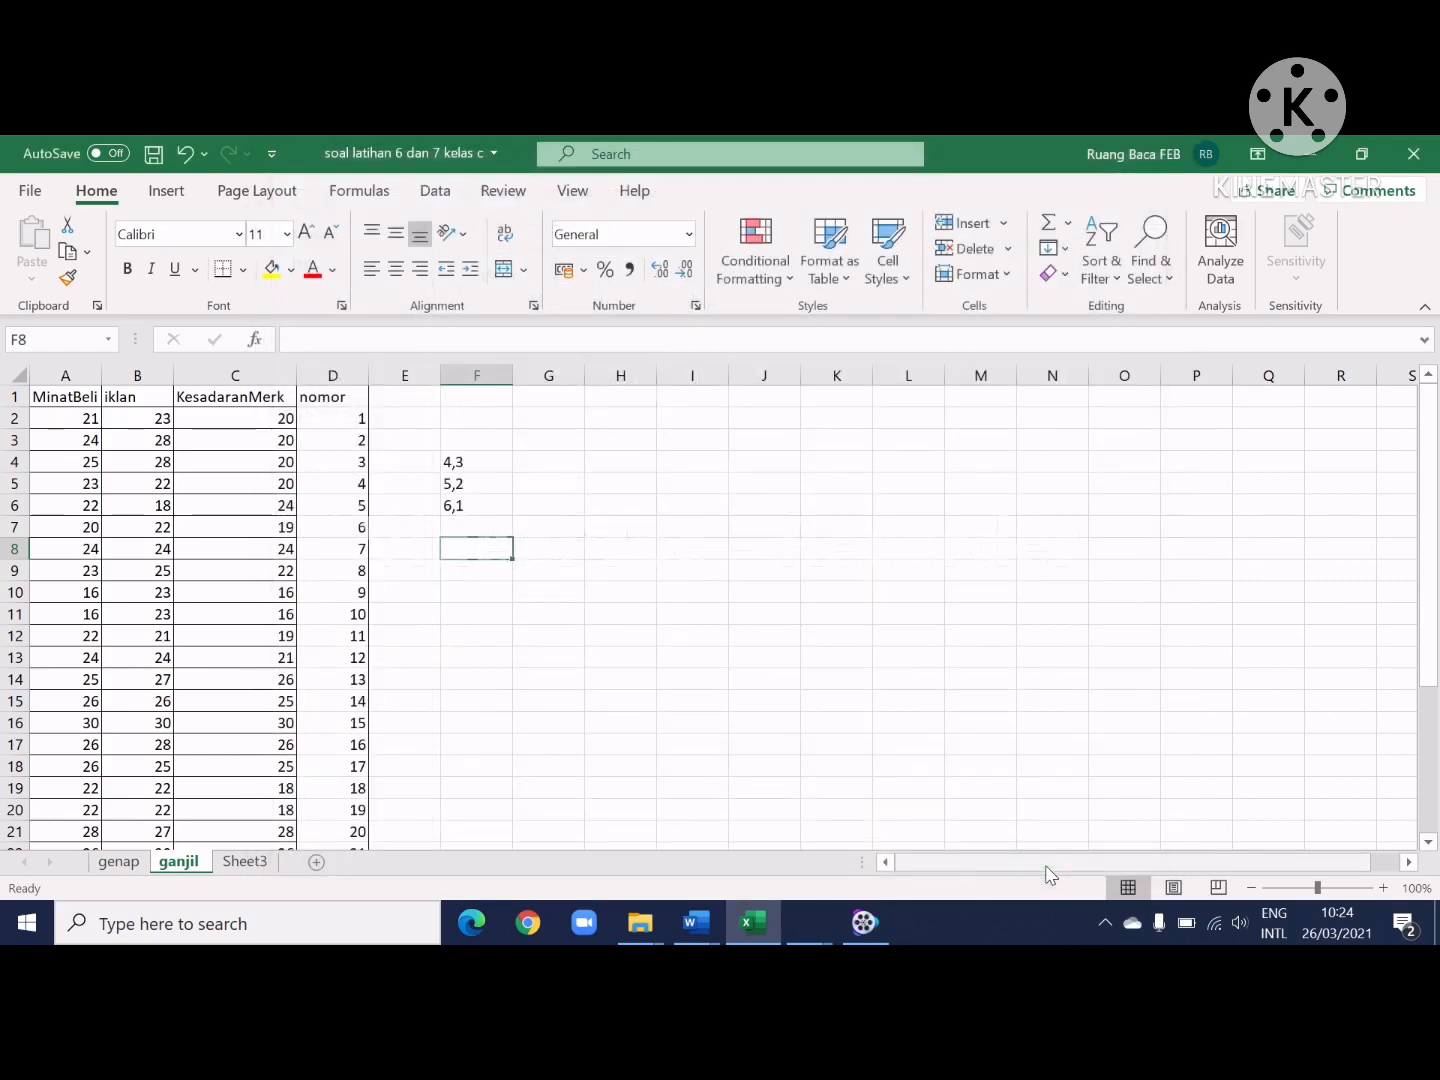
Step: Switch to Stata, check the pasted data in the Data Editor, and bring the main Results window forward
click(807, 924)
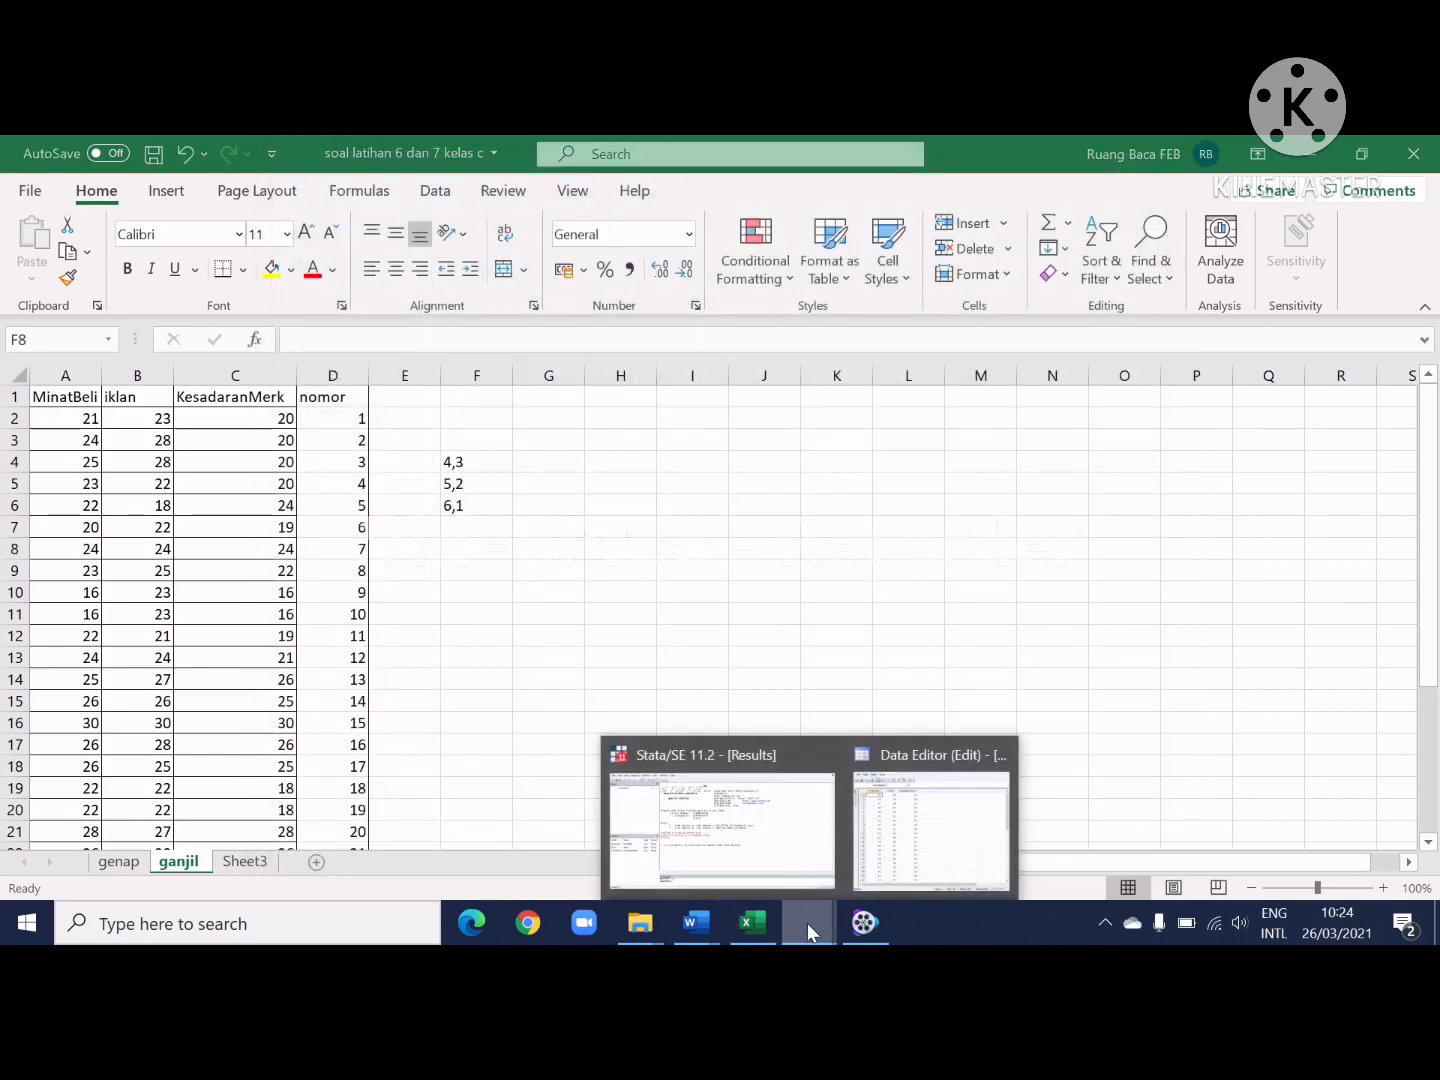
mouse_move(770, 829)
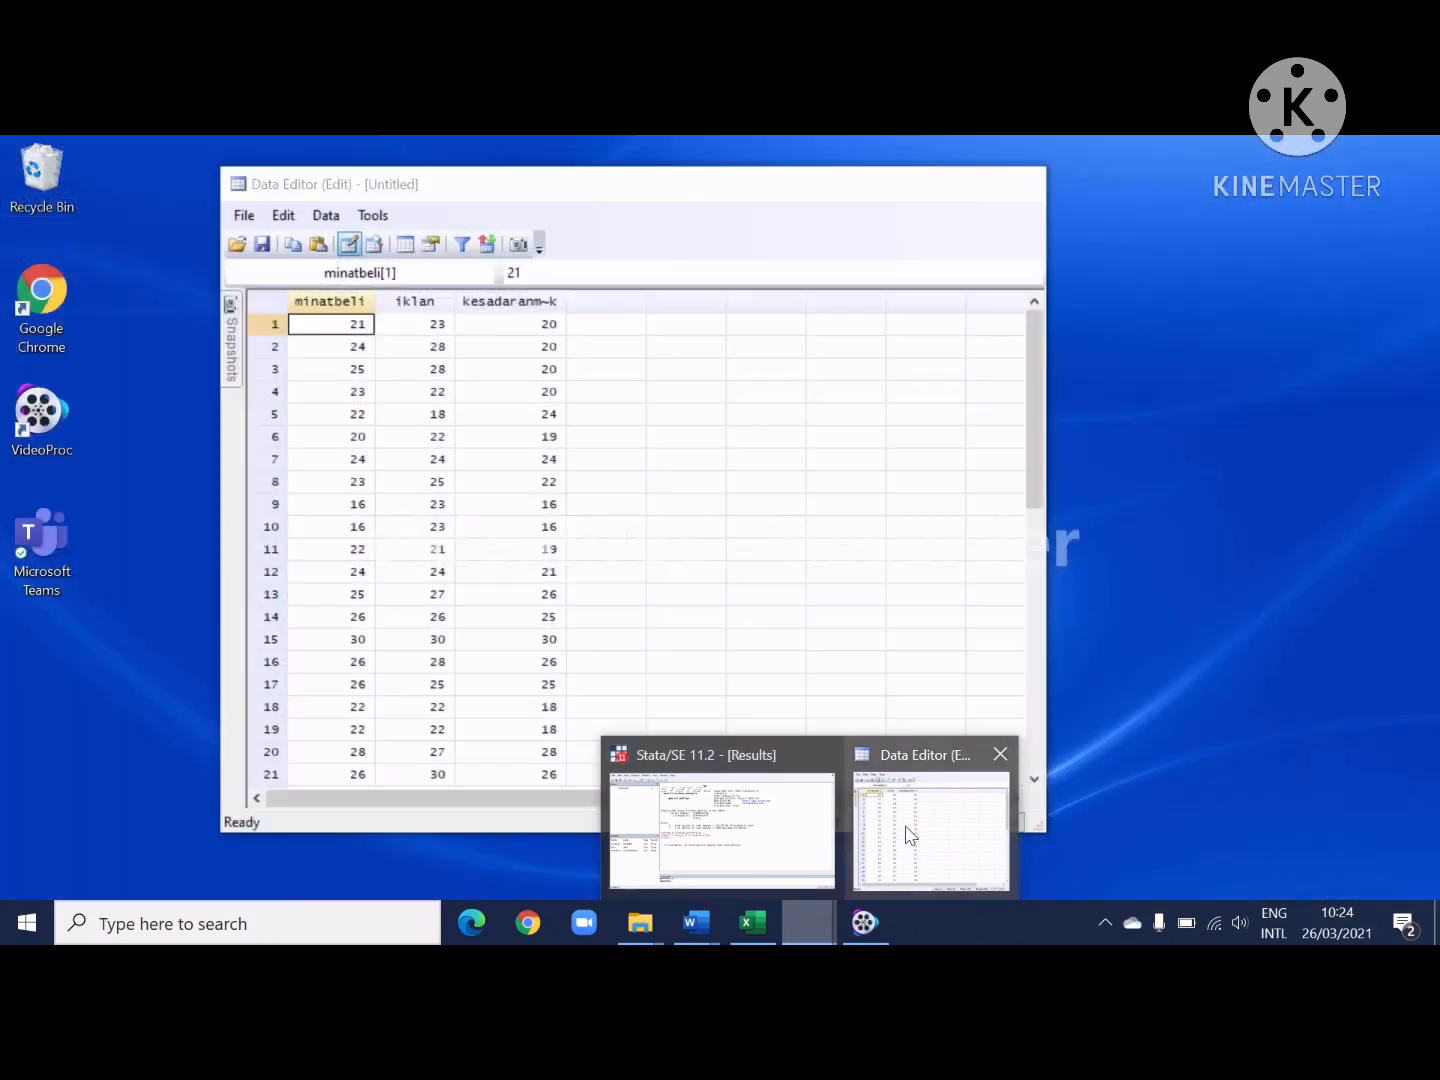
click(905, 825)
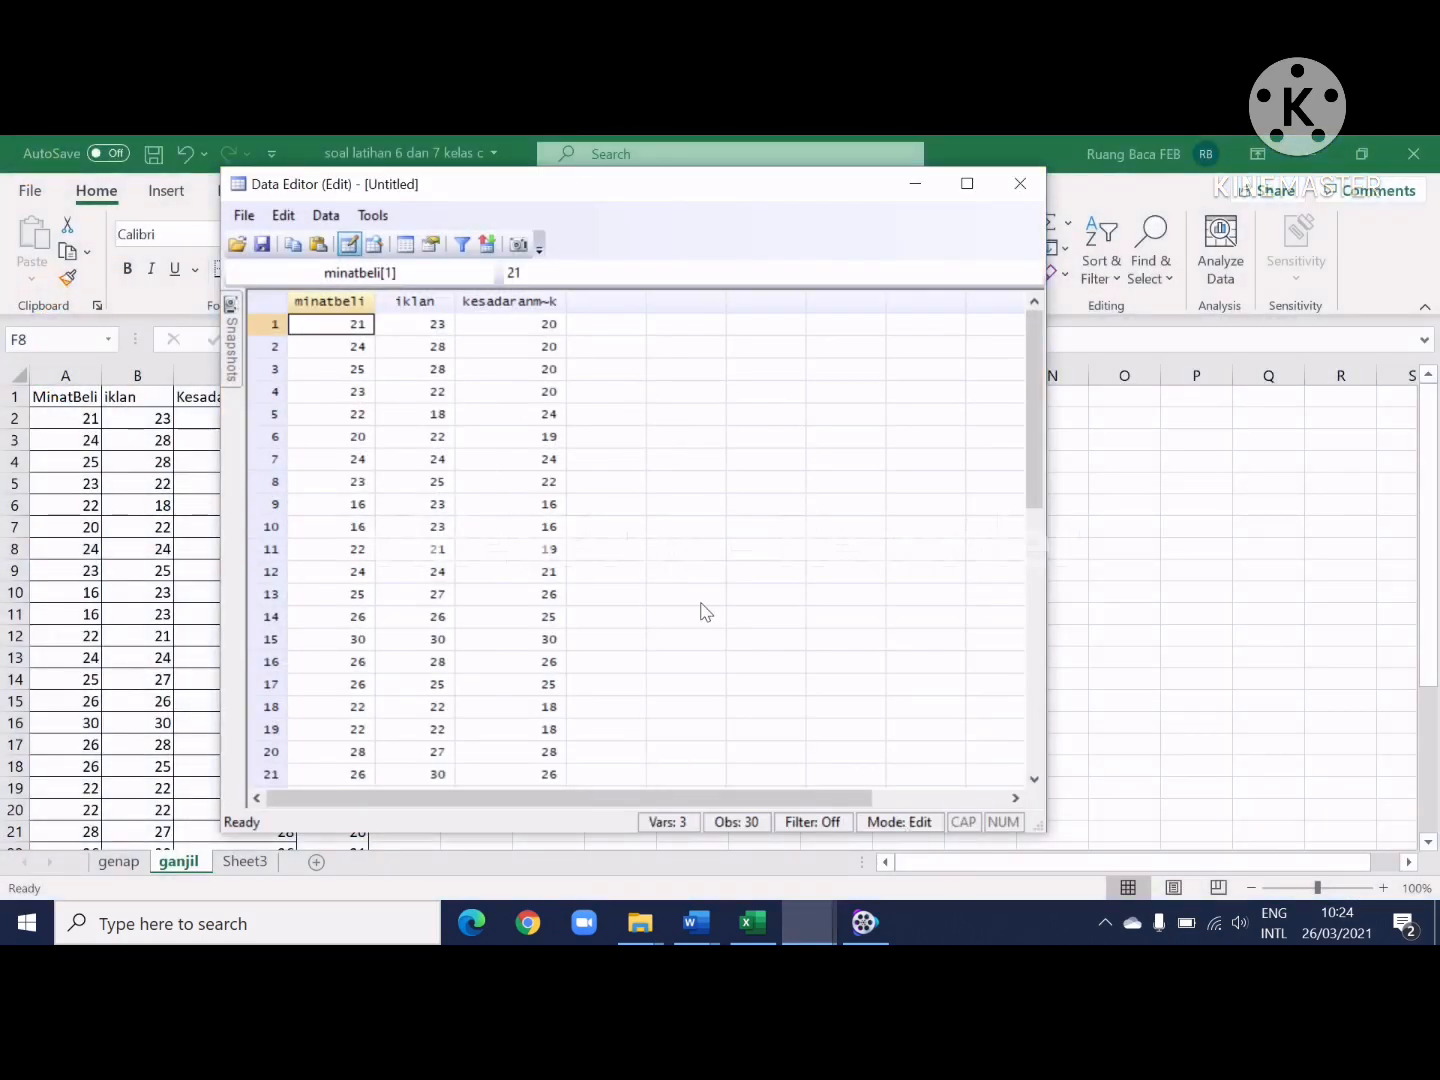
mouse_move(808, 918)
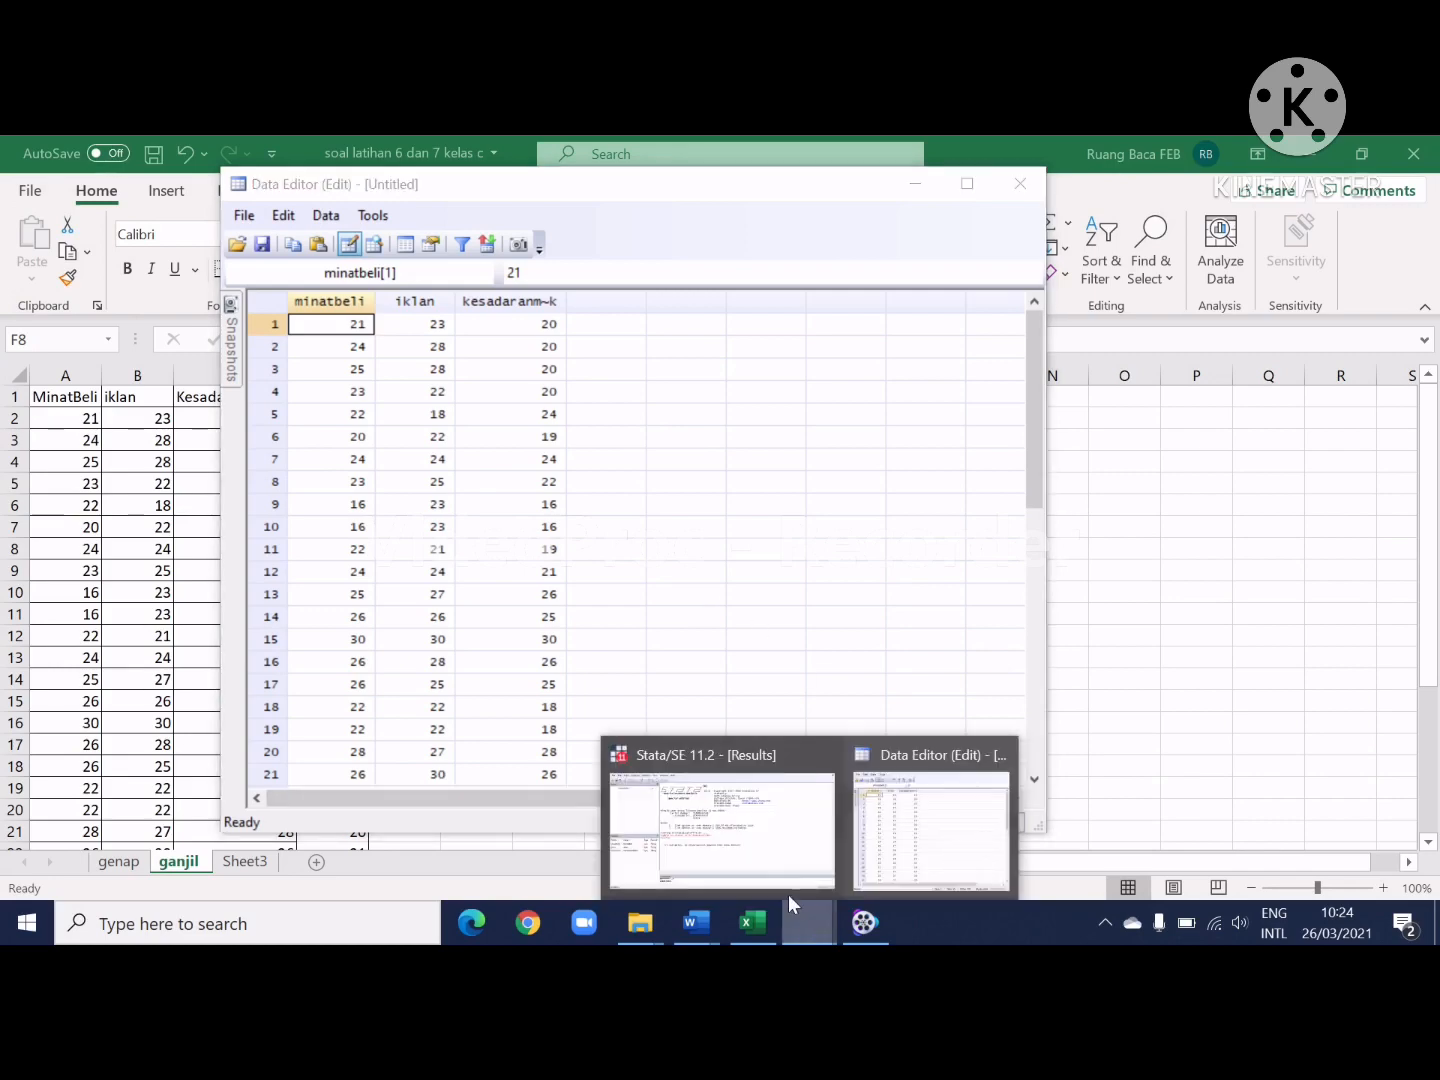
click(749, 829)
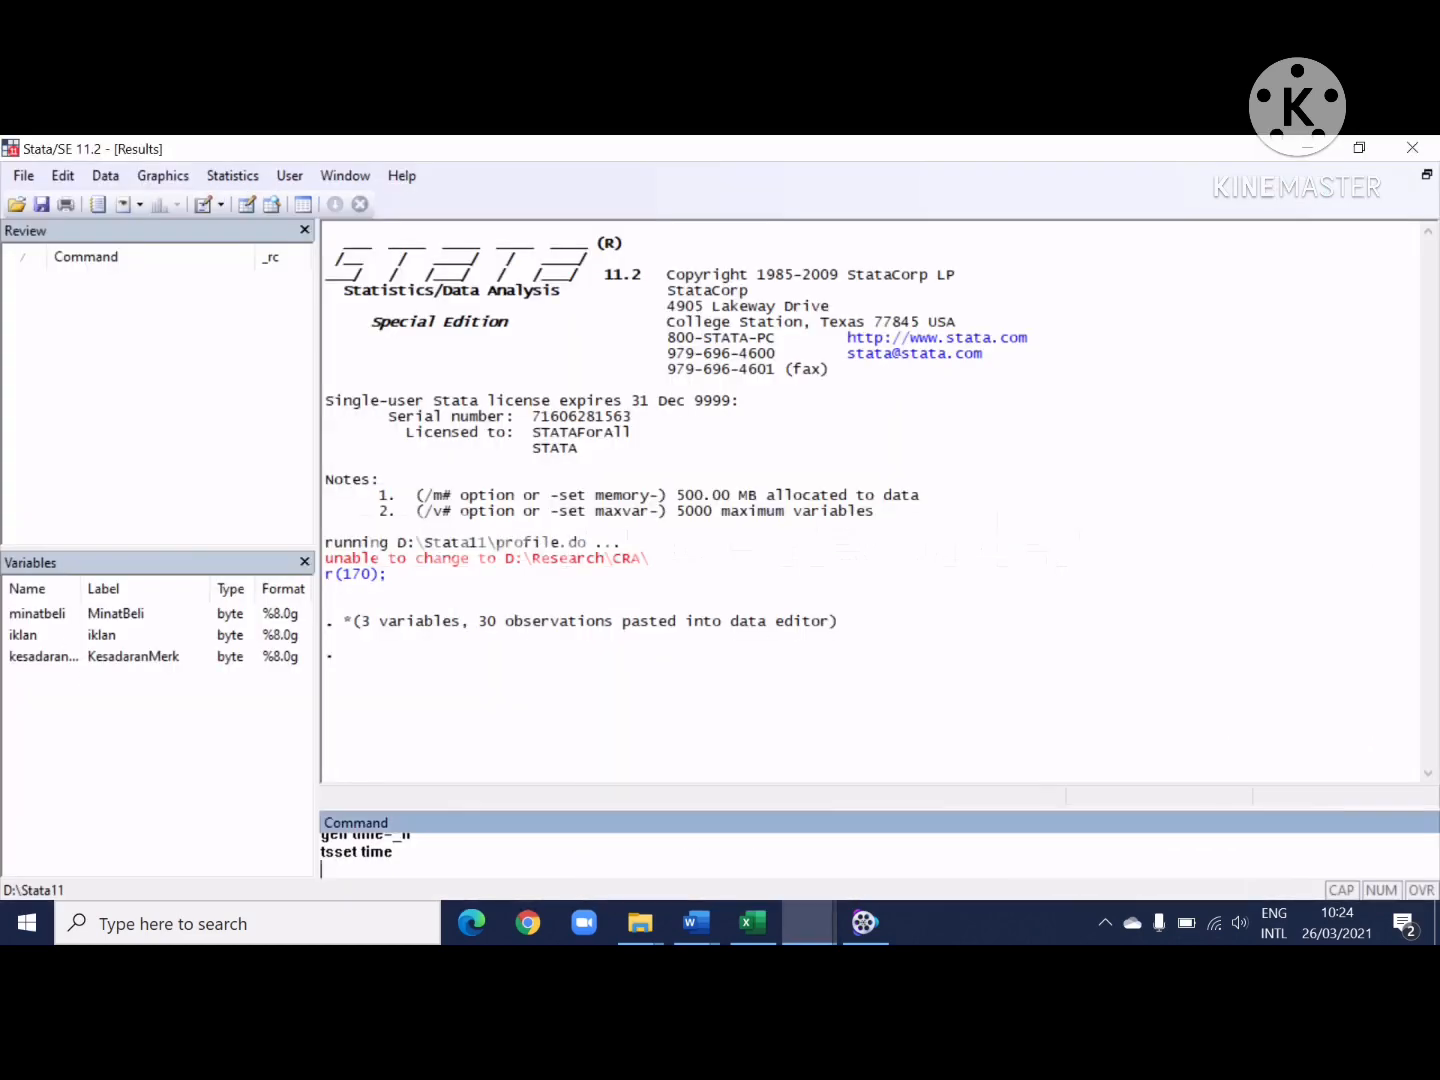
Step: Enlarge the Command area and run gen time=_n followed by tsset time
key(Up)
key(Up)
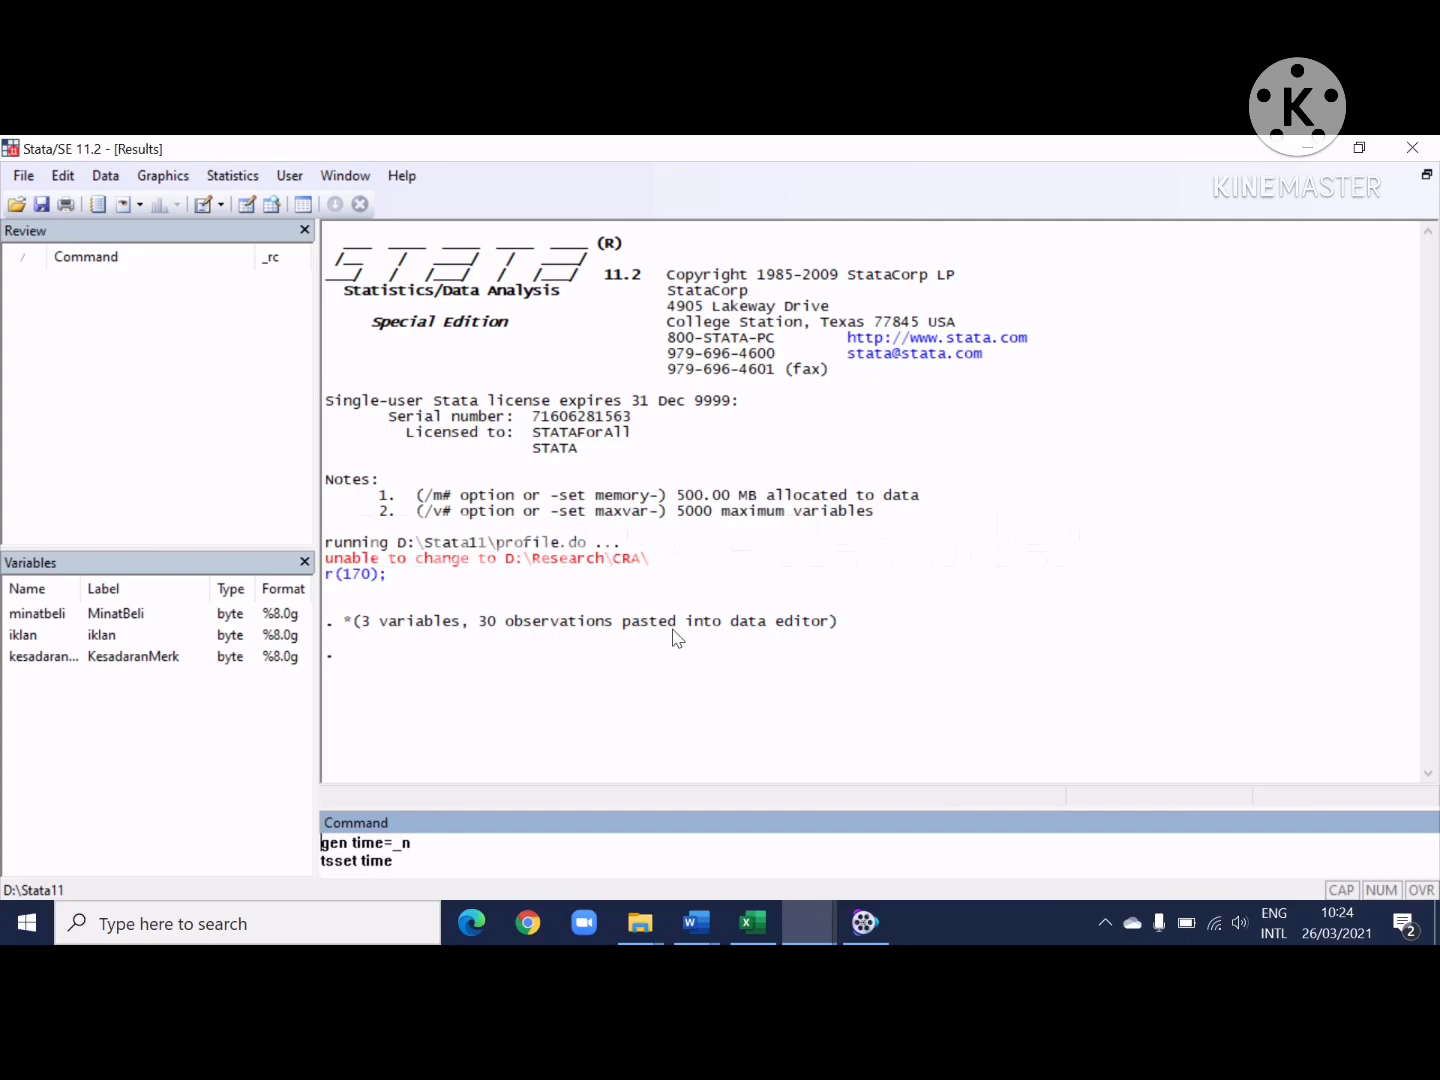
click(501, 855)
drag(524, 800, 538, 729)
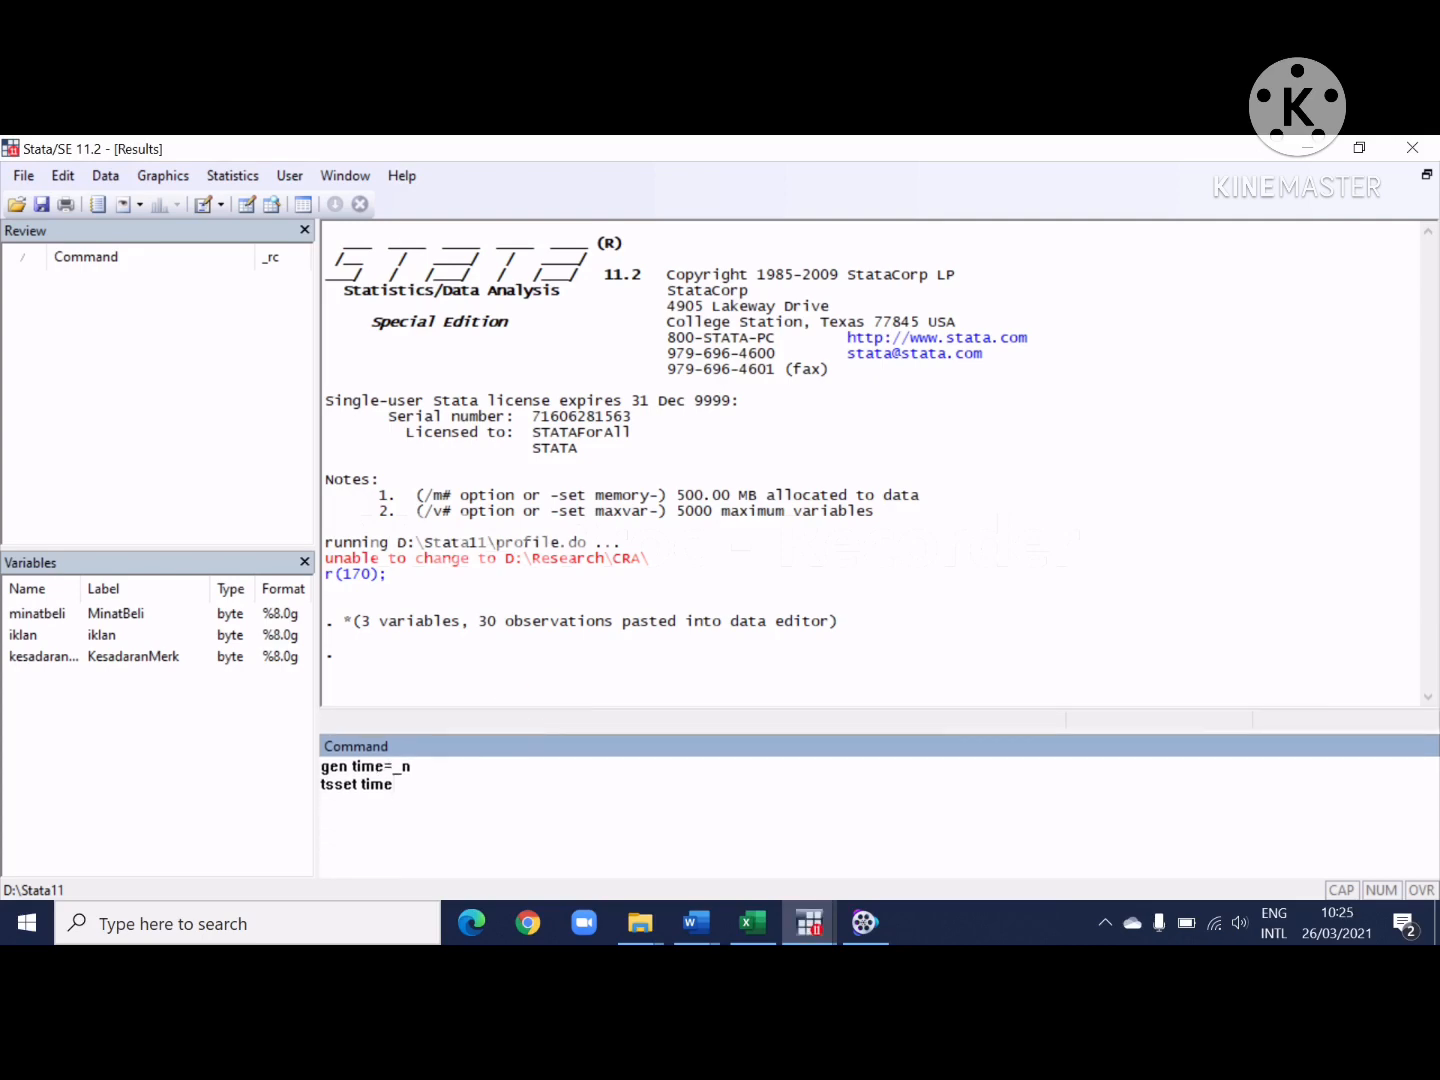
key(Return)
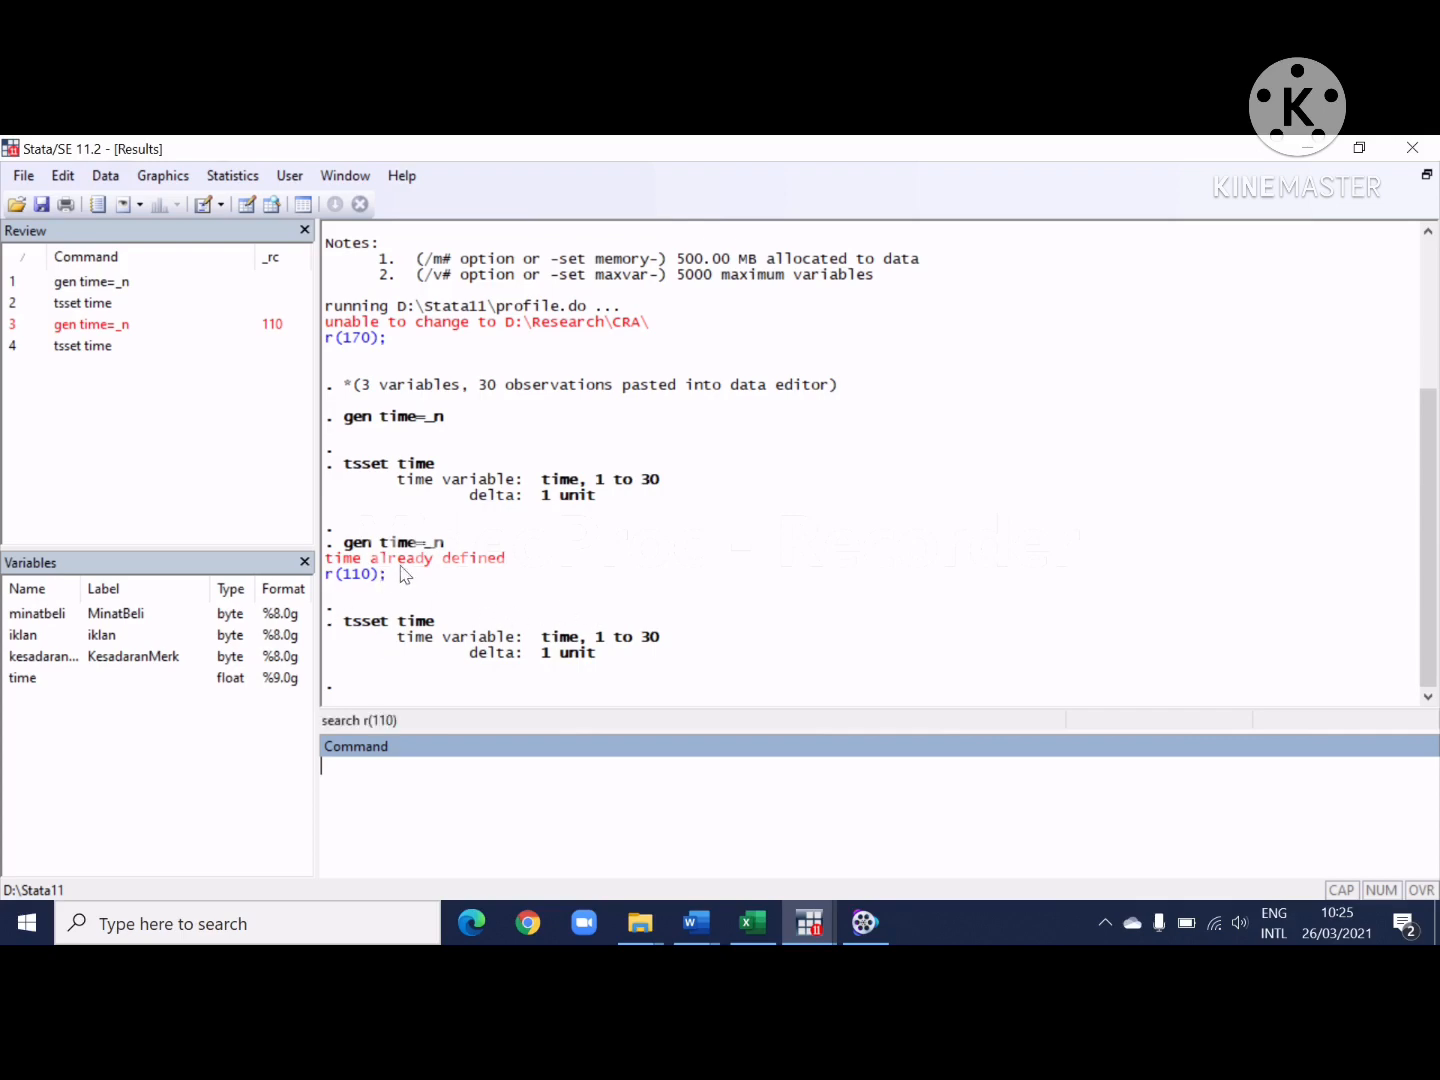
Step: Compare the output of the first and second runs of gen time=_n and tsset time in the results
drag(443, 418, 341, 418)
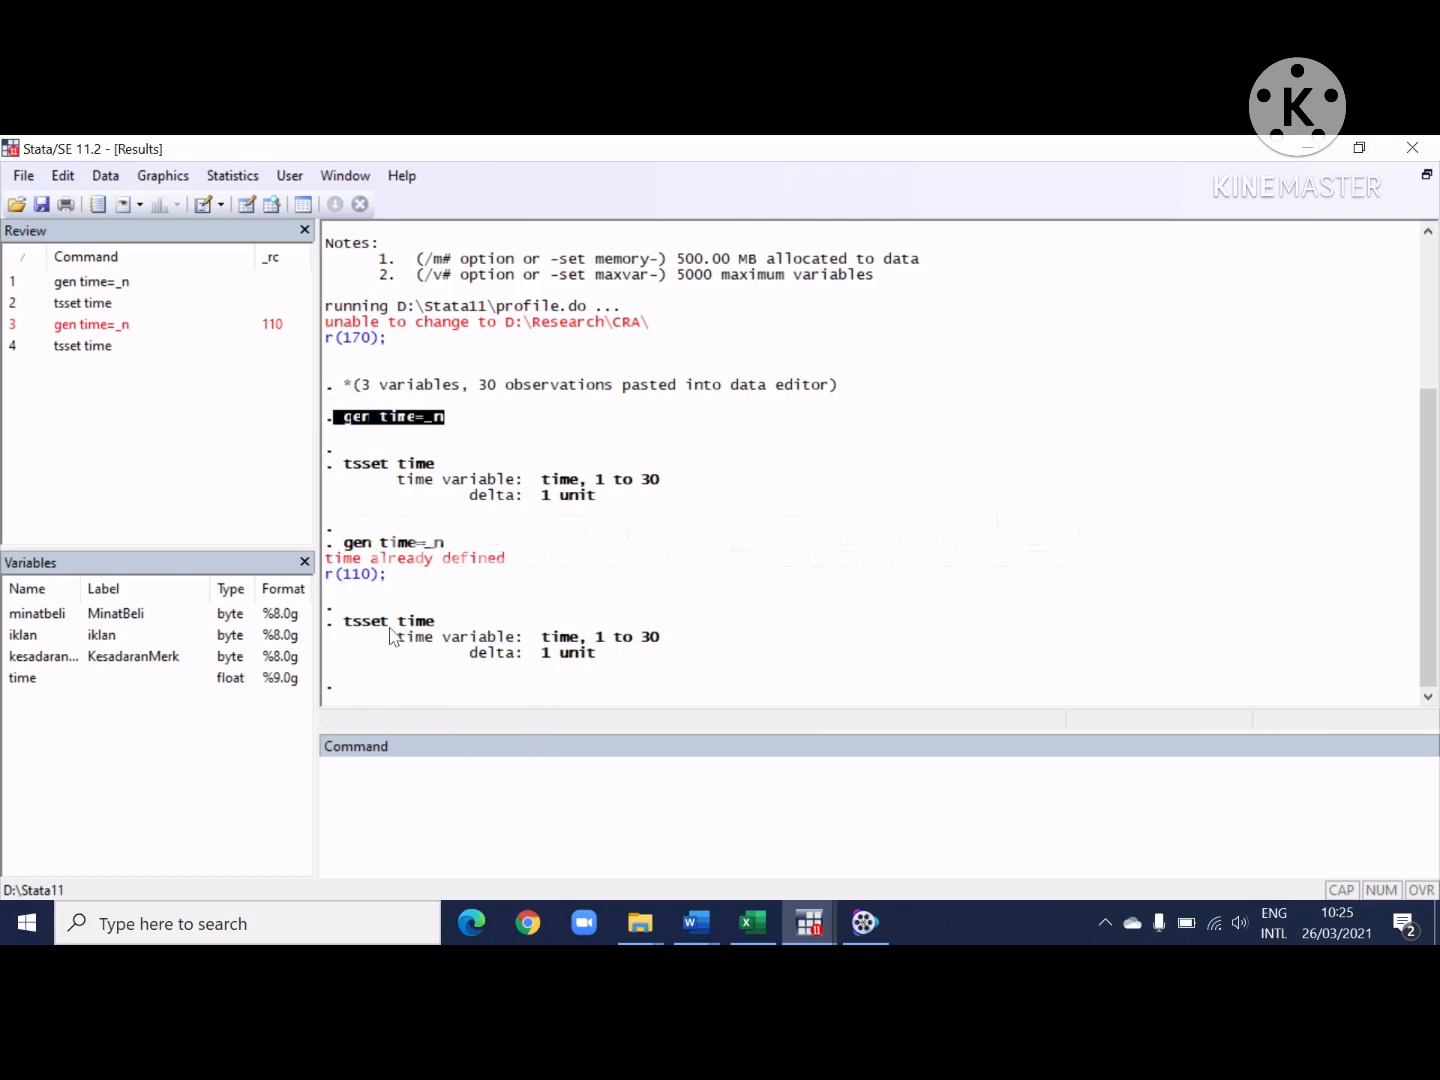
click(499, 568)
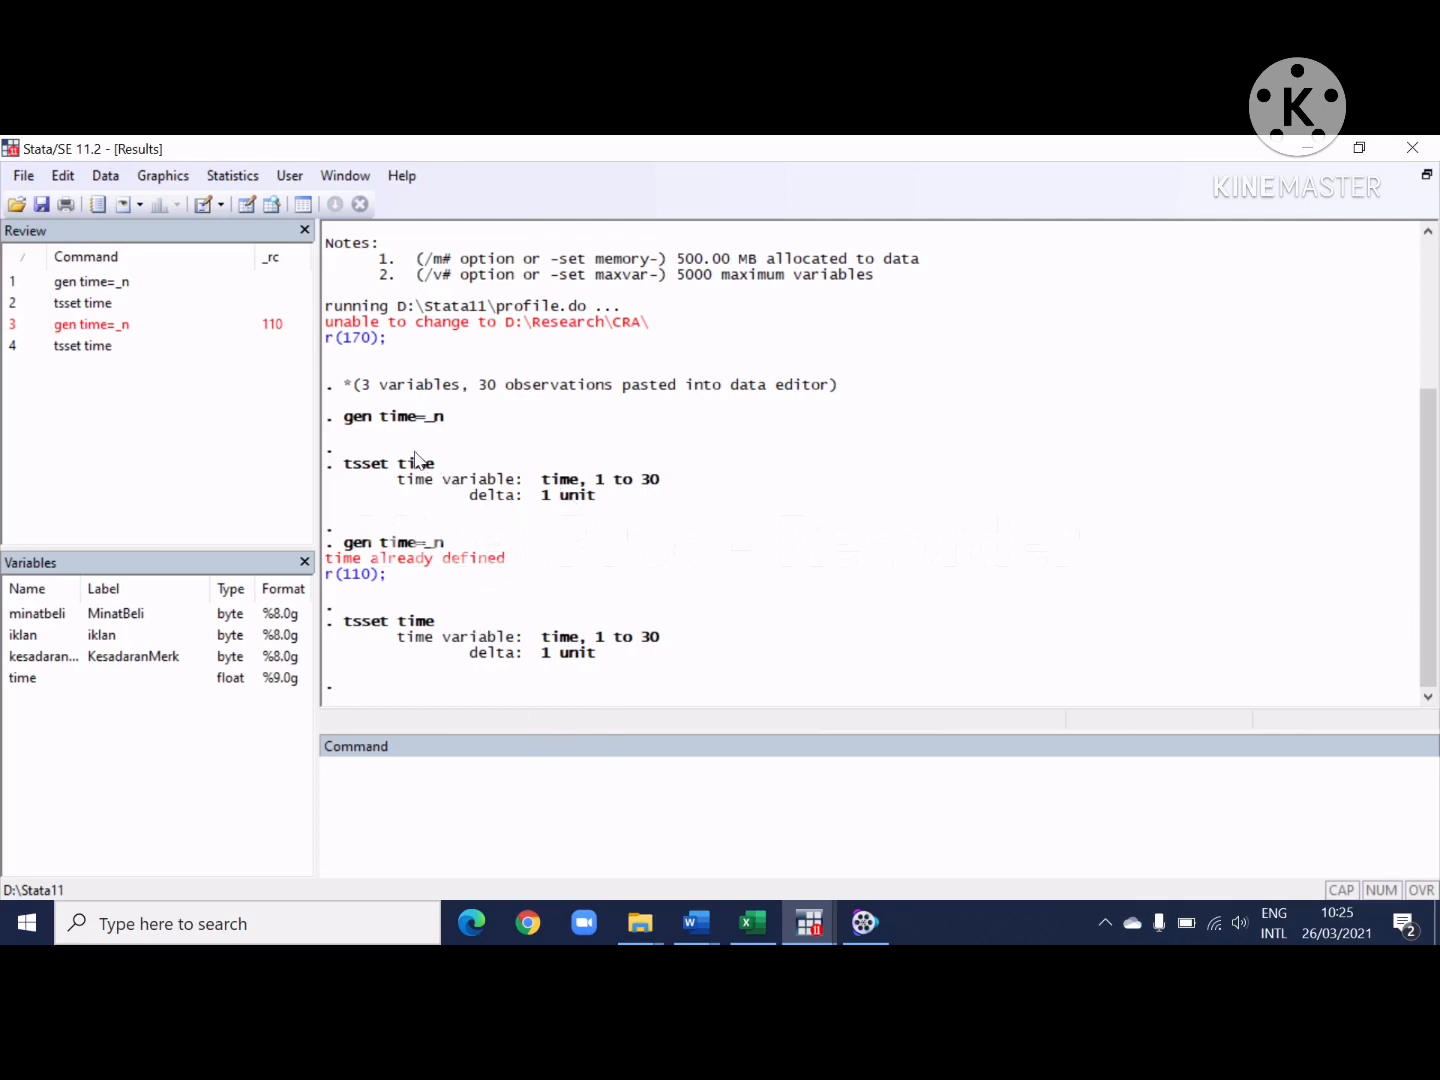
drag(340, 419, 627, 502)
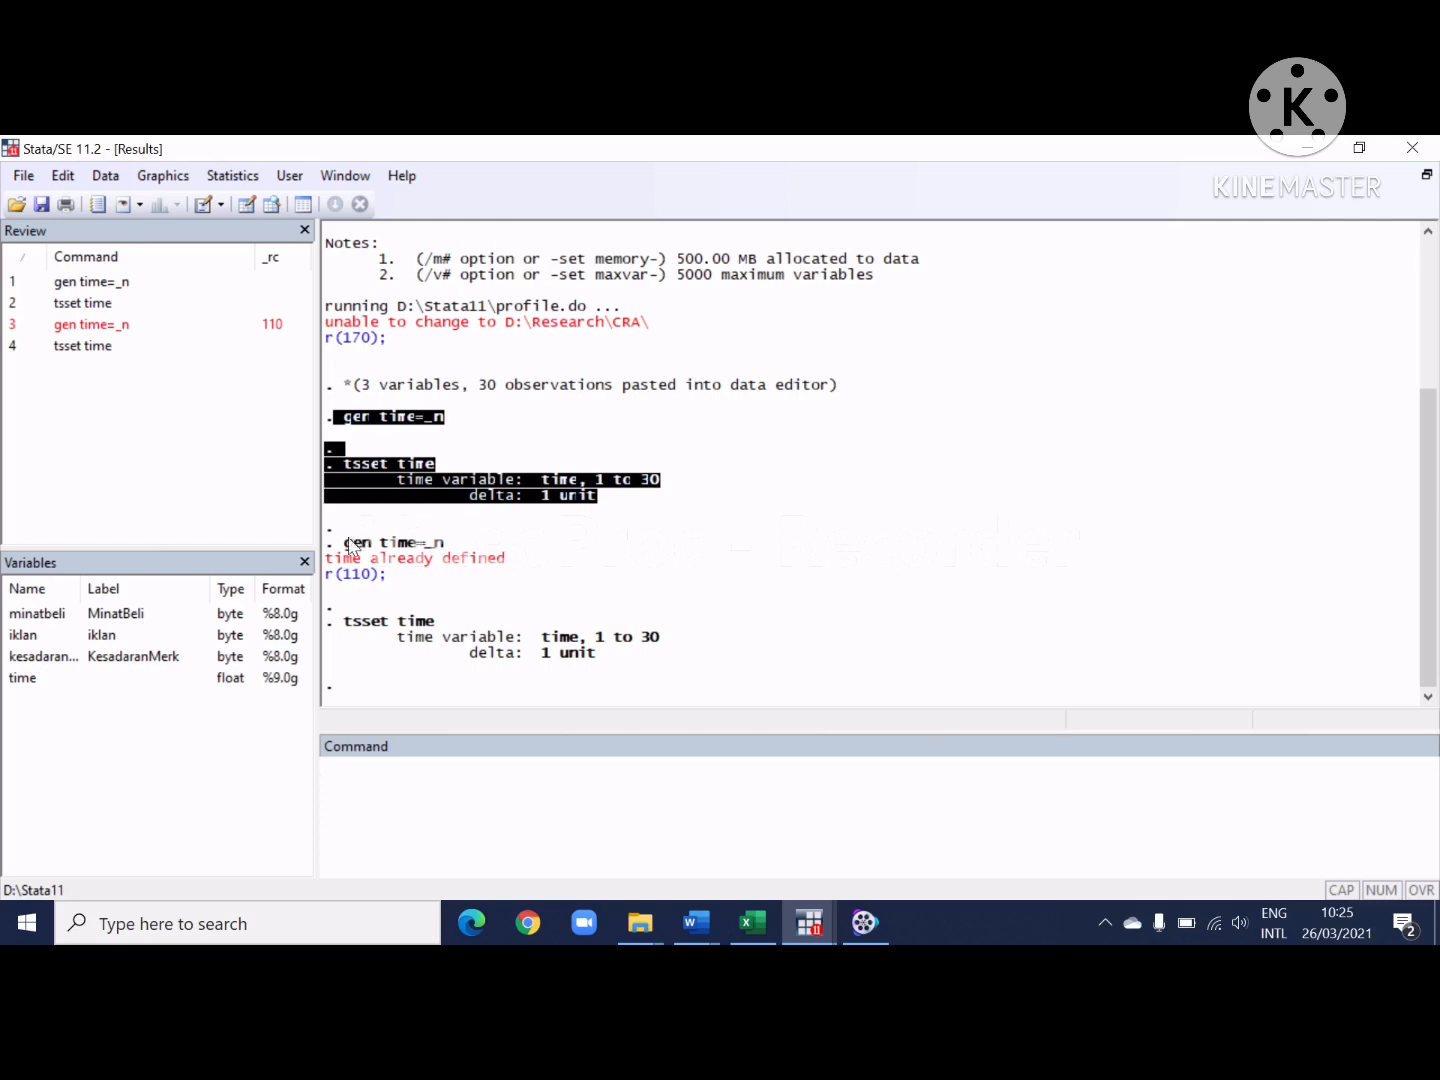
drag(343, 541, 611, 661)
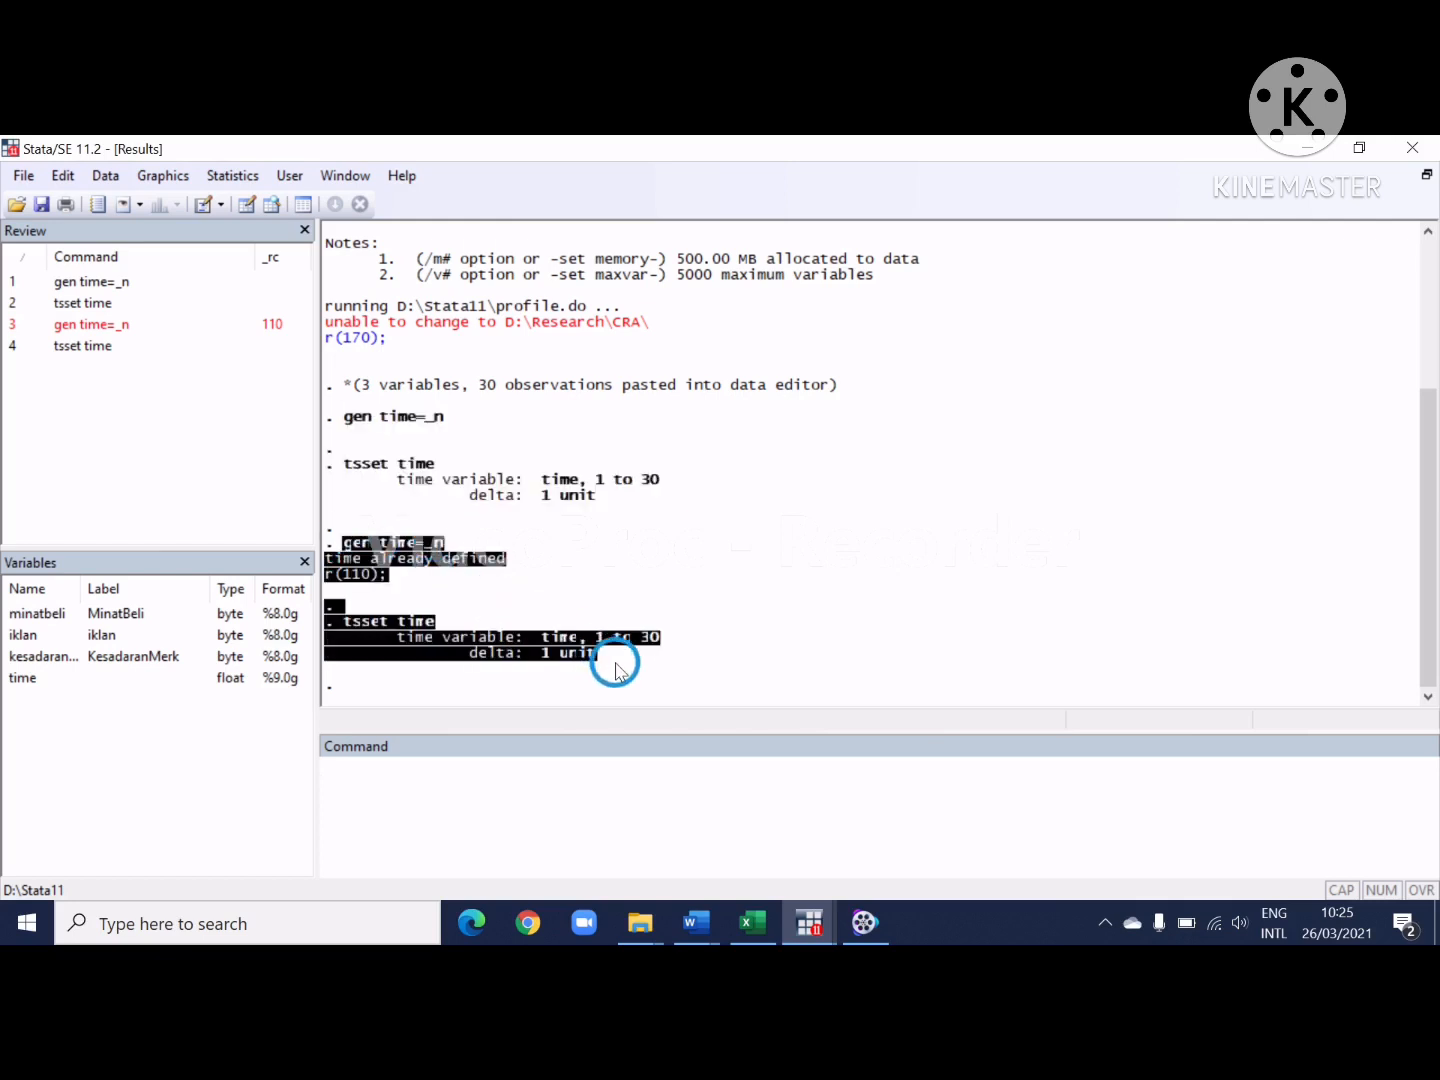
click(473, 633)
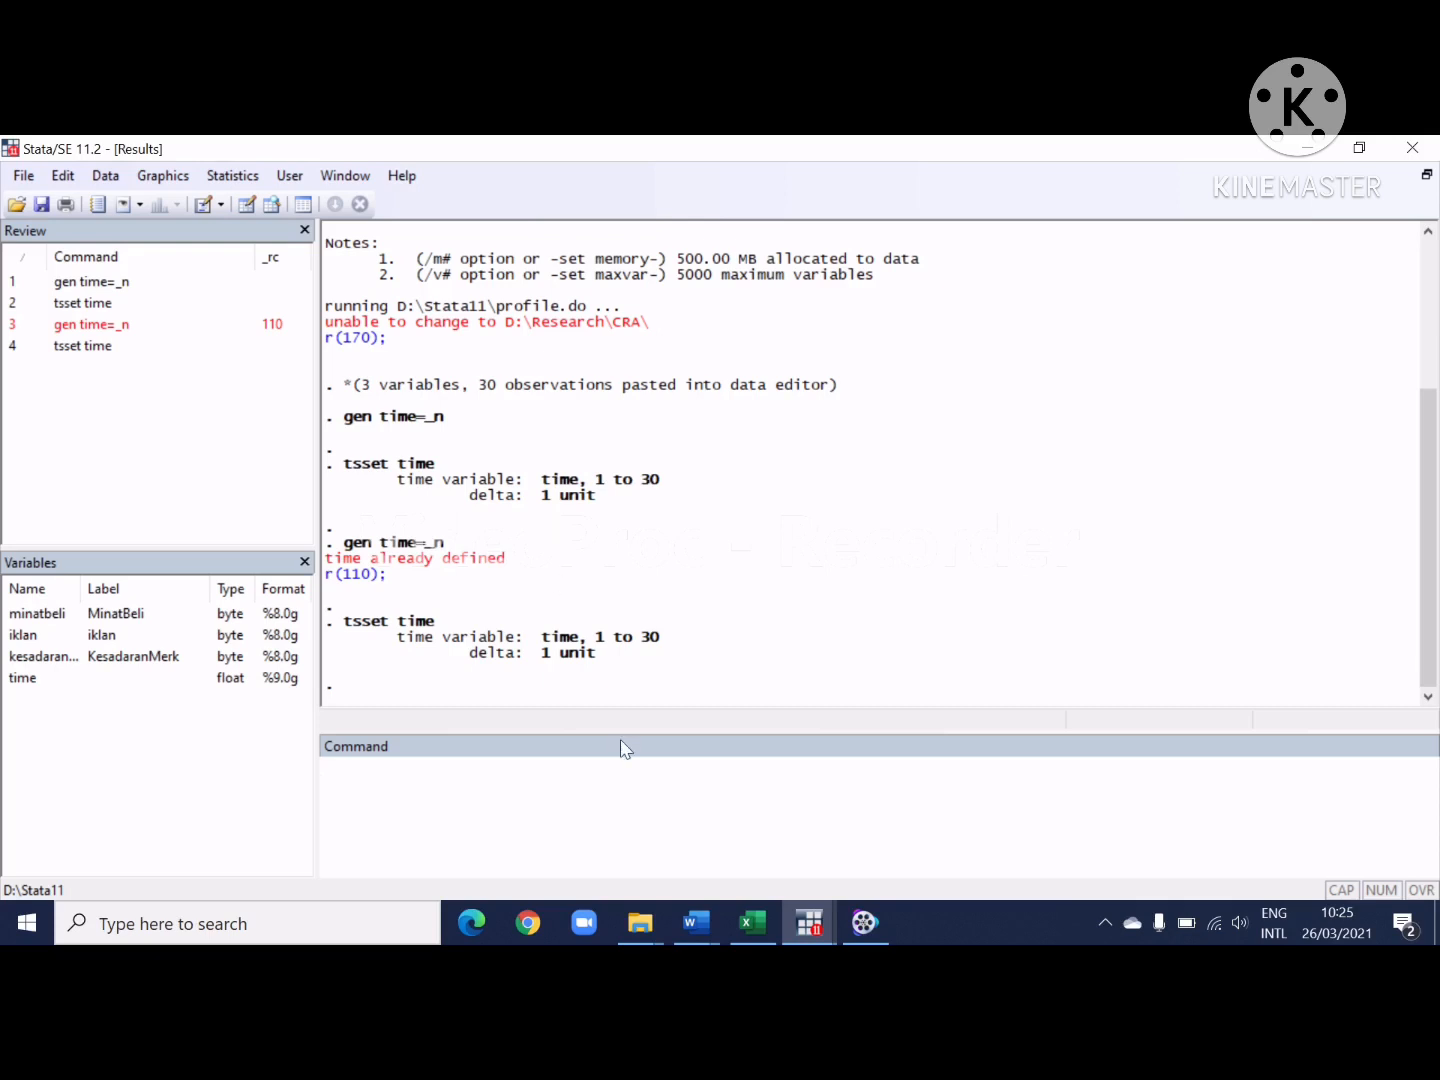
Step: Run a regression of minatbeli on iklan and kesadaranmerk with the regress command
click(575, 778)
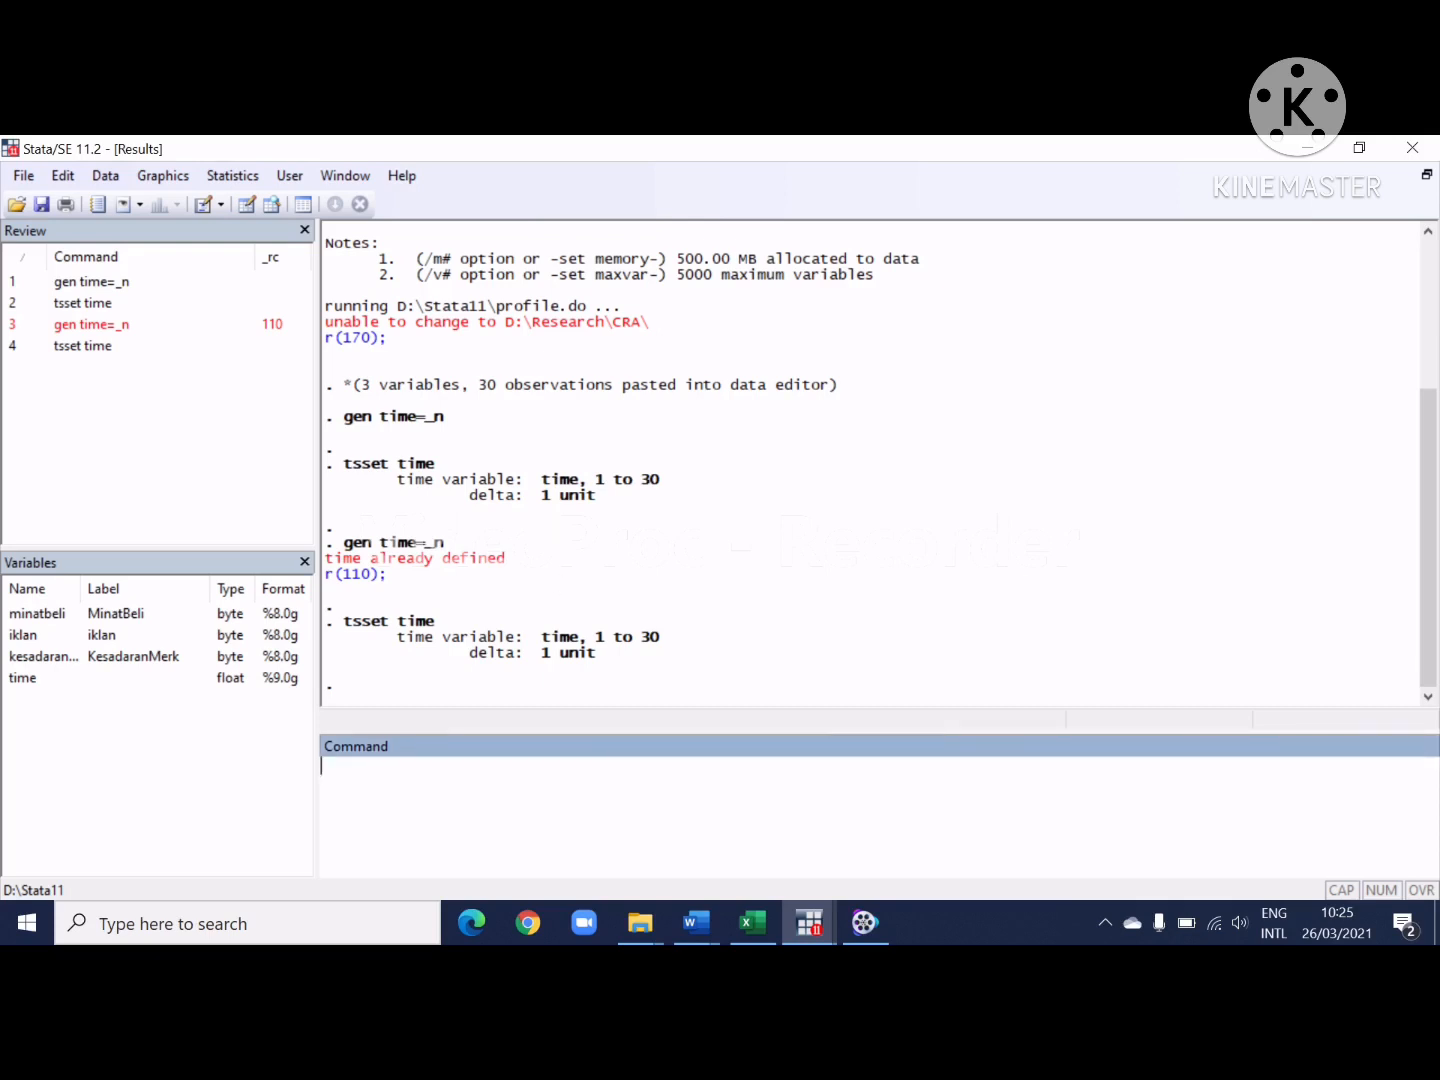
text(regress)
click(41, 619)
click(23, 645)
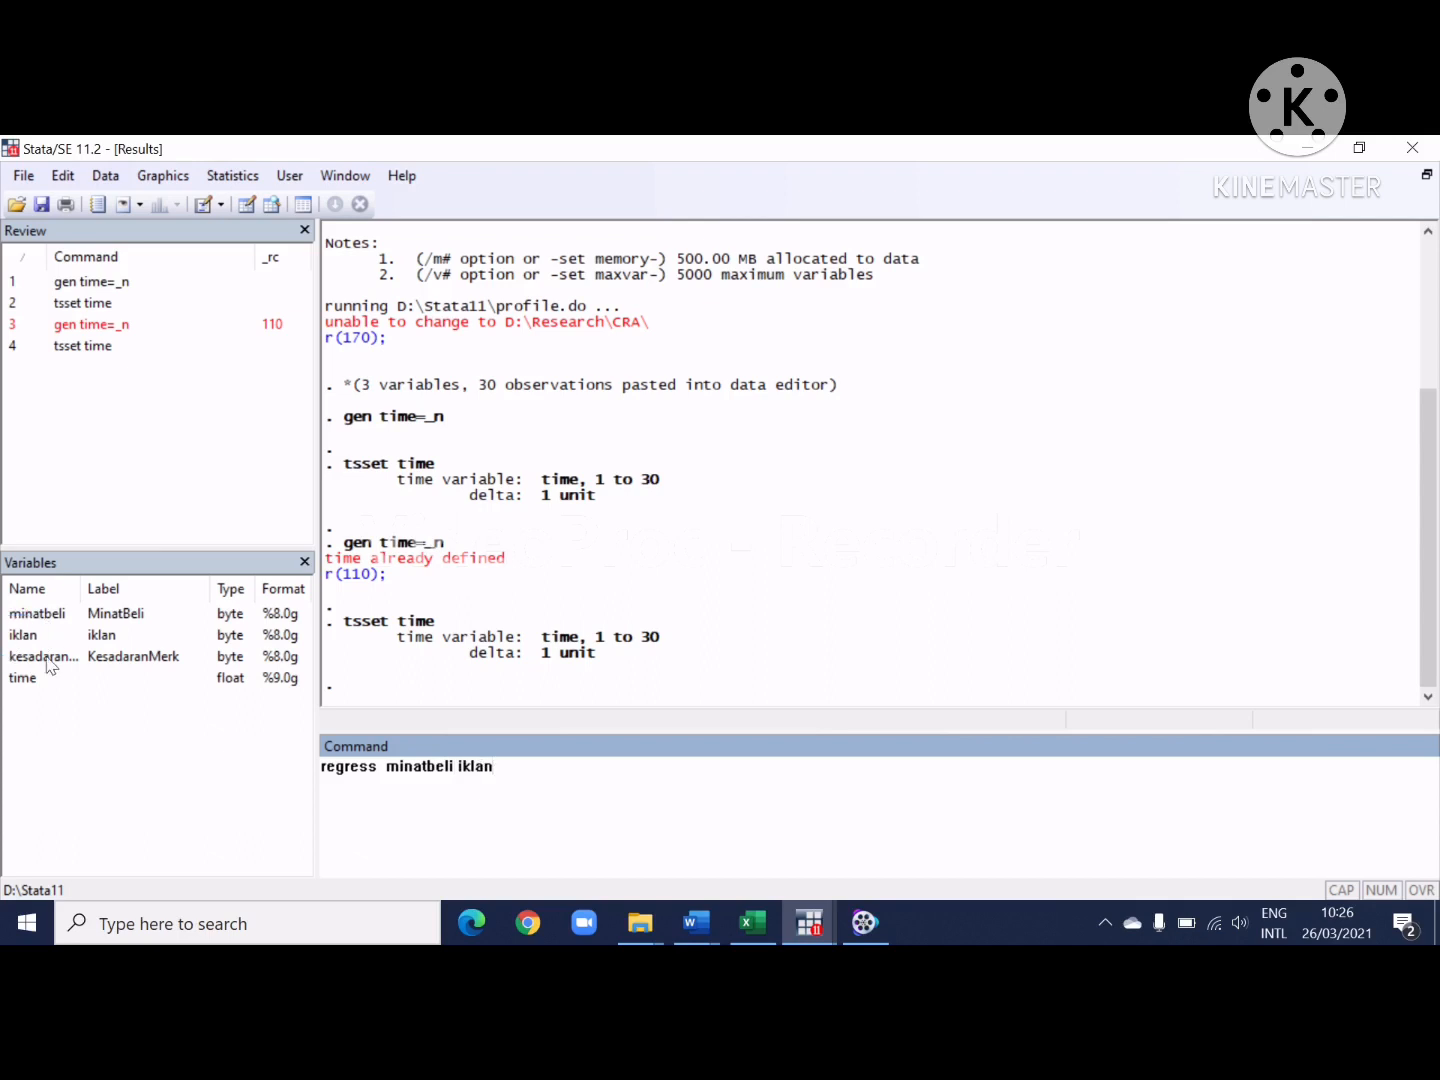
click(41, 656)
key(Return)
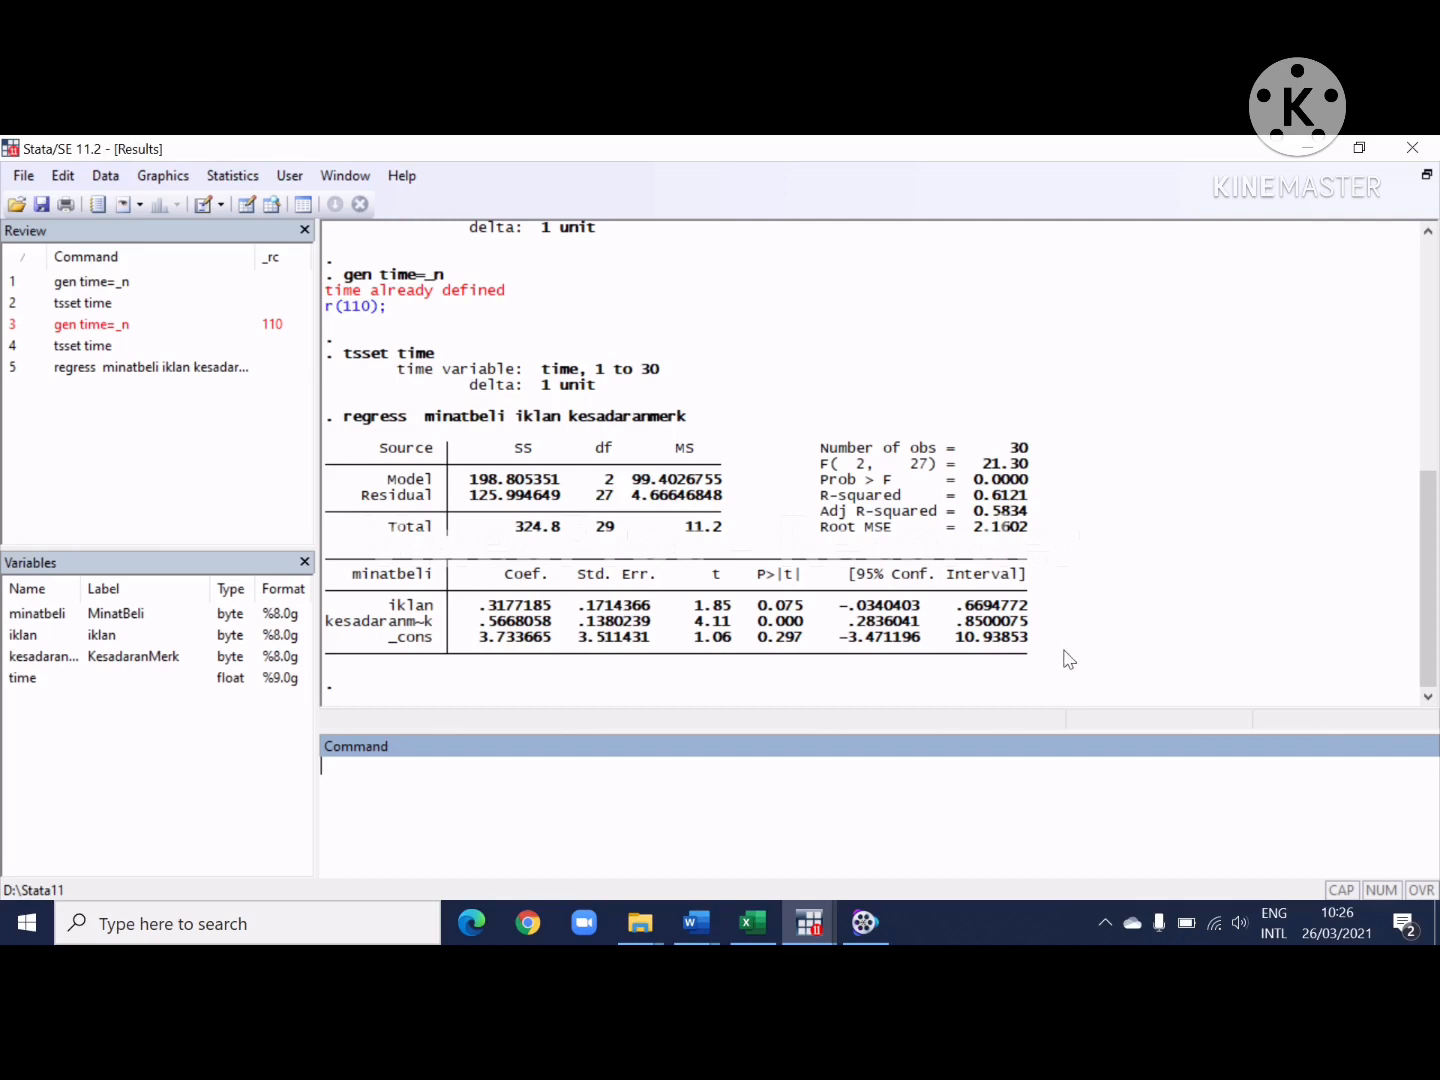
Step: Copy the regress command with its full output tables and switch to Document1 in Word
drag(1029, 661, 415, 412)
key(ctrl+c)
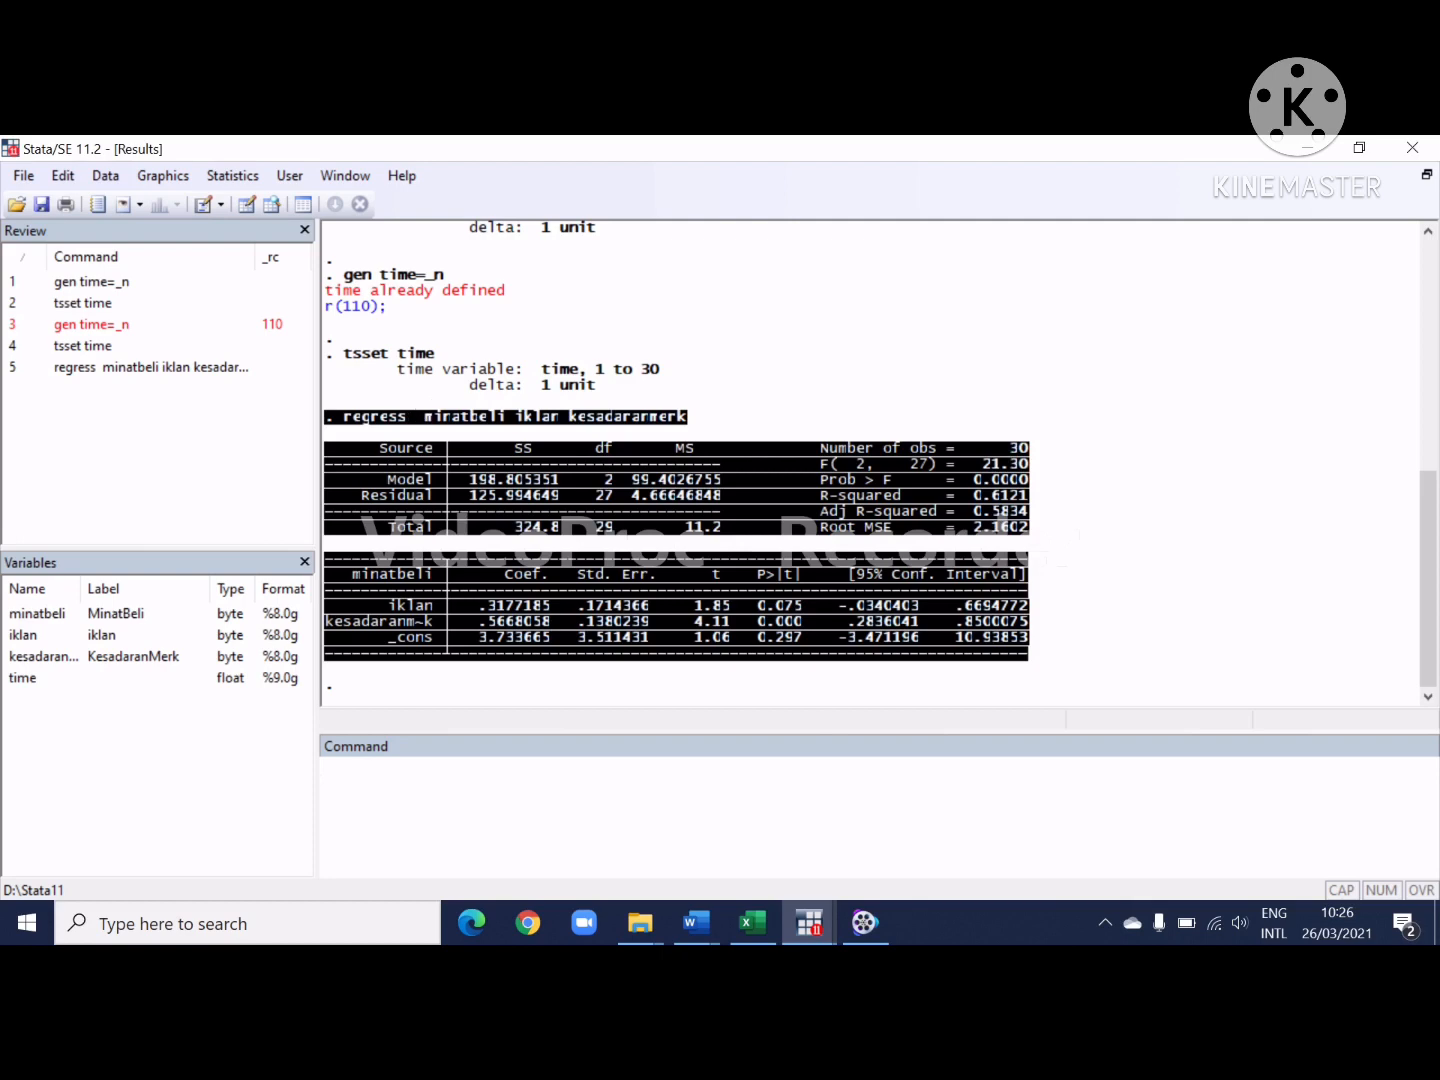
click(698, 922)
click(757, 877)
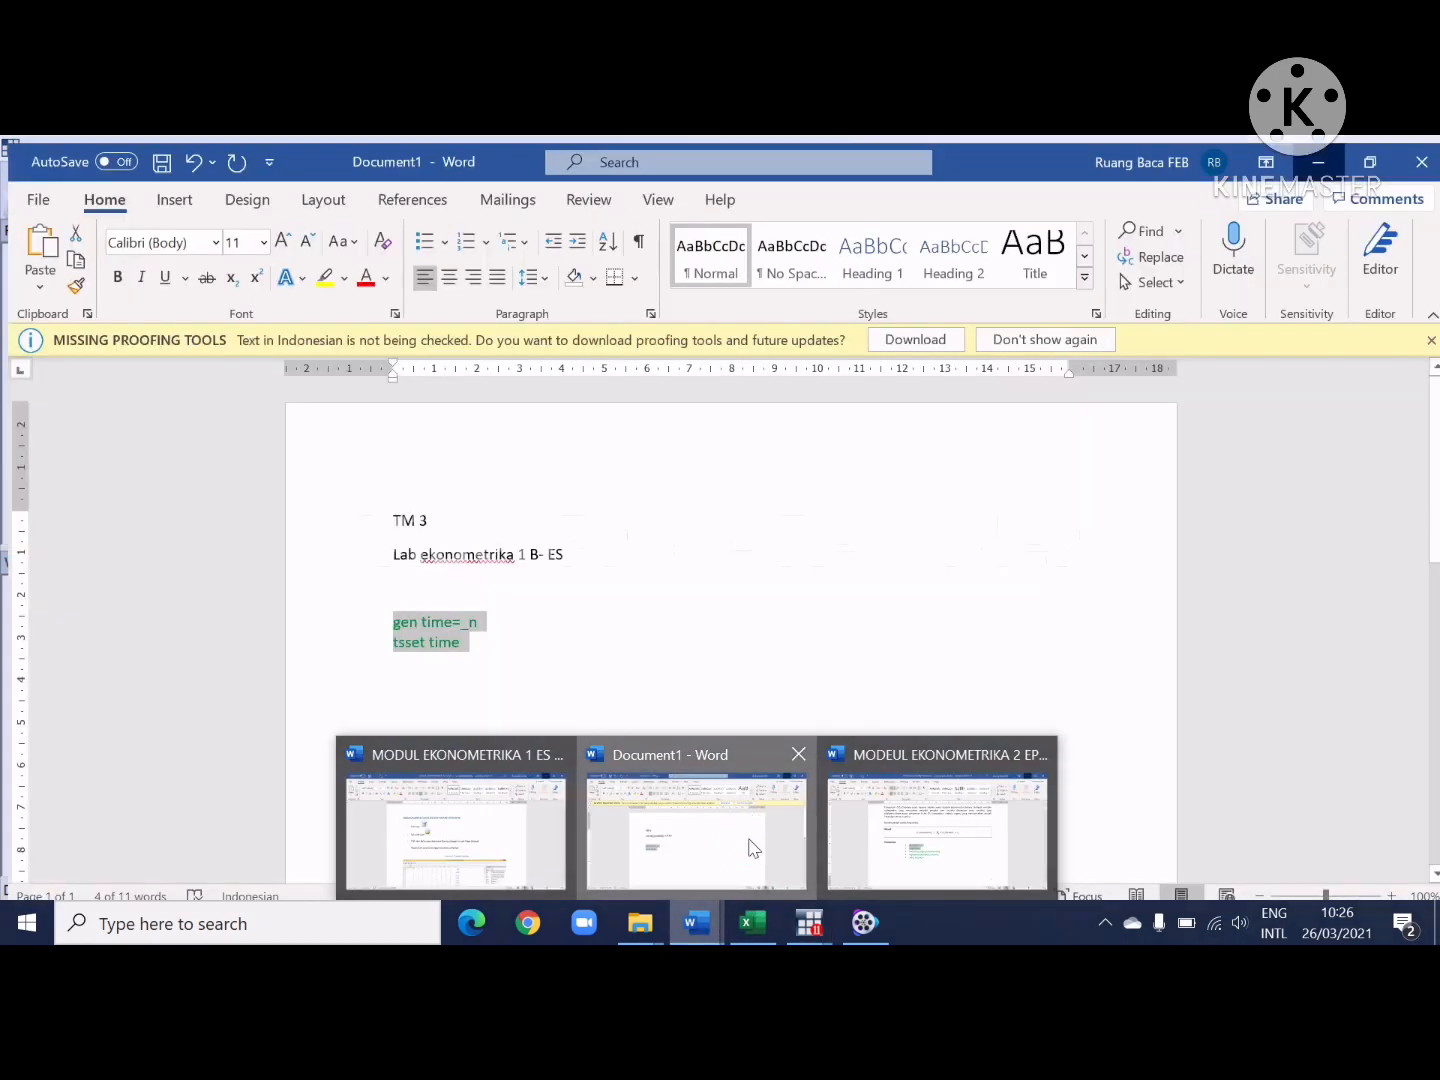
Step: Add a run of blank lines below the tsset time line and paste the copied regression output there
click(653, 710)
key(Return)
key(Return)
key(Return)
key(Return)
key(Return)
key(Return)
key(Return)
key(Return)
key(Return)
key(Return)
key(Return)
key(Return)
key(Return)
key(Return)
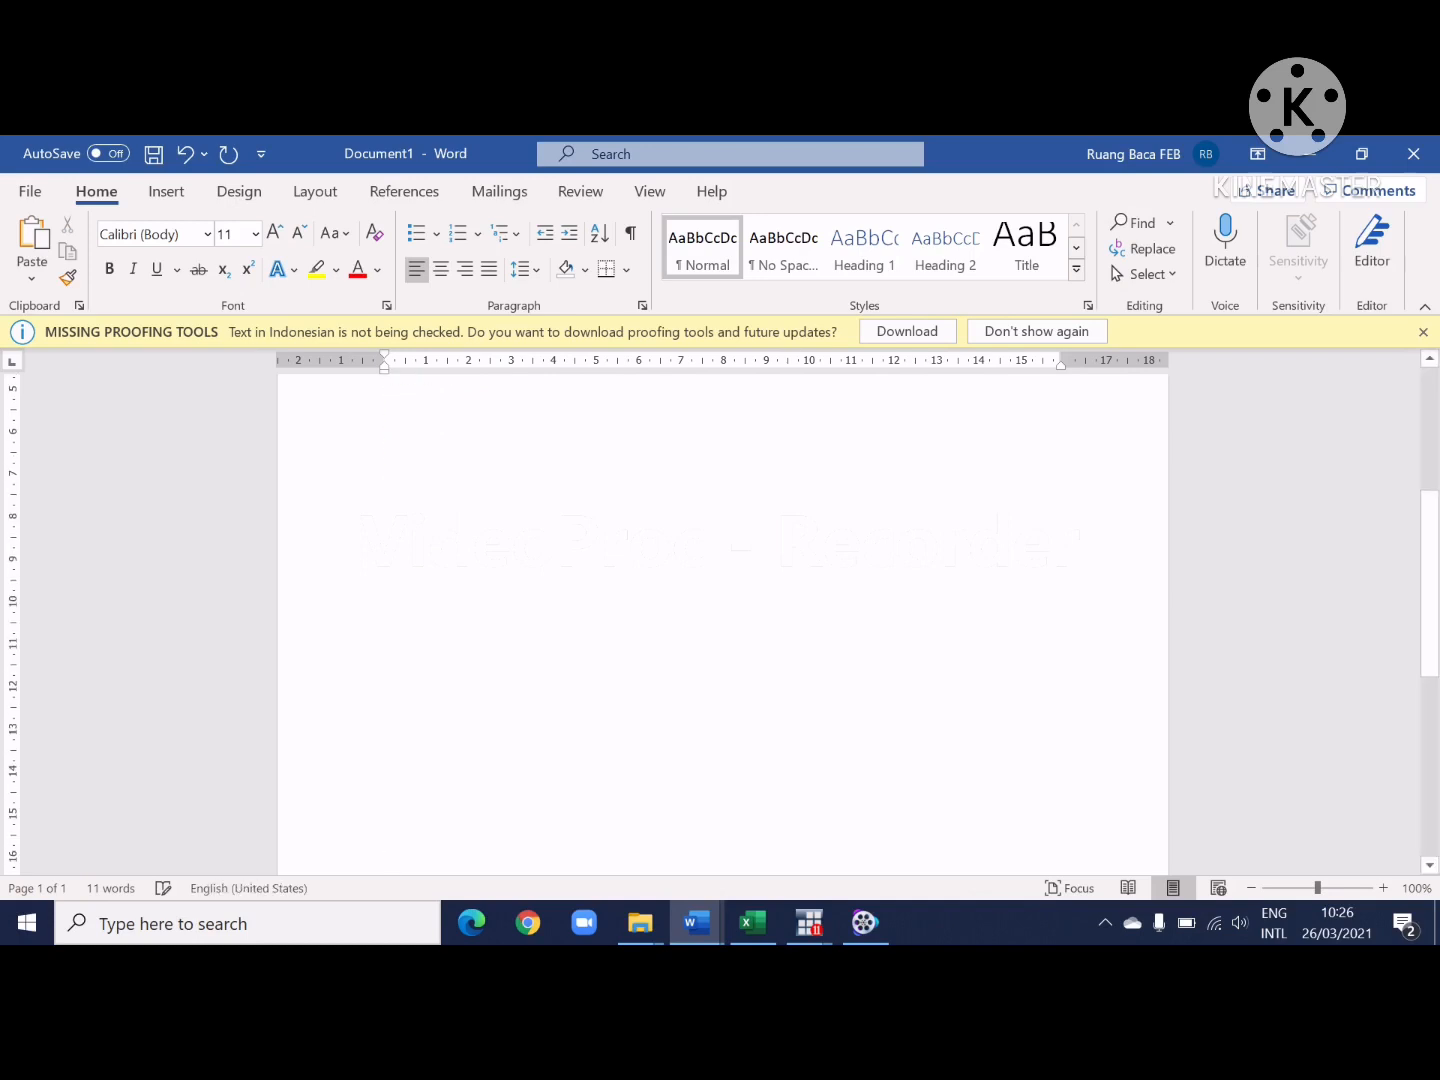
click(402, 425)
key(ctrl+v)
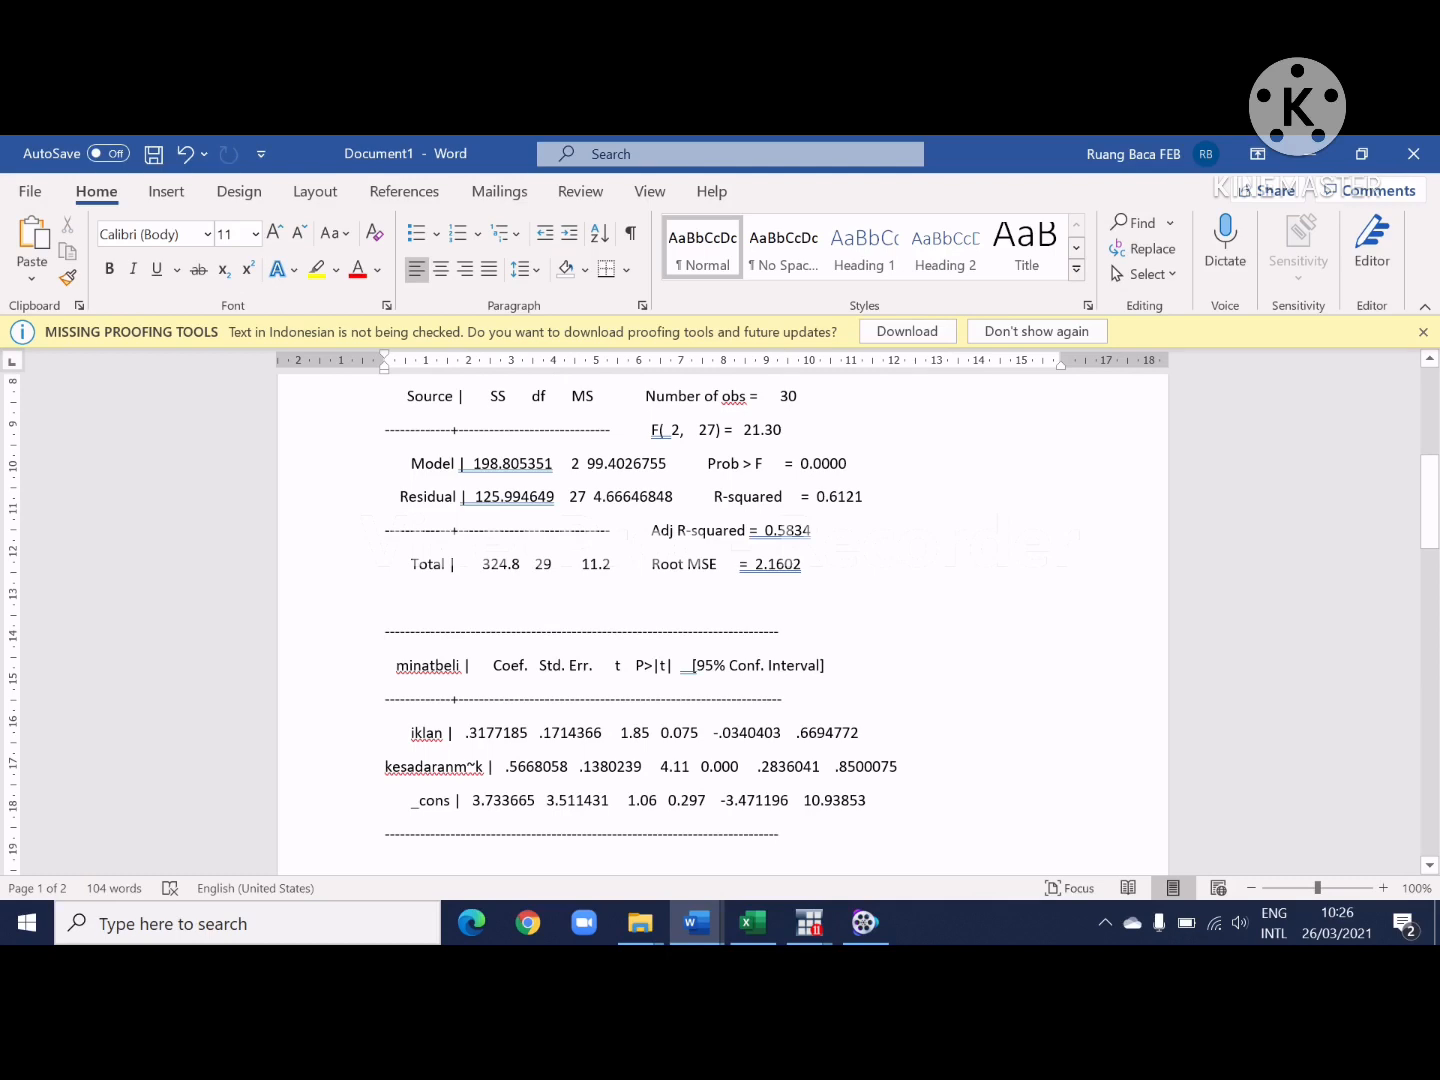
Step: Format the pasted regression tables, from the Source row to the closing dashed line, in Courier New at size 8
scroll(722, 600, up, 1)
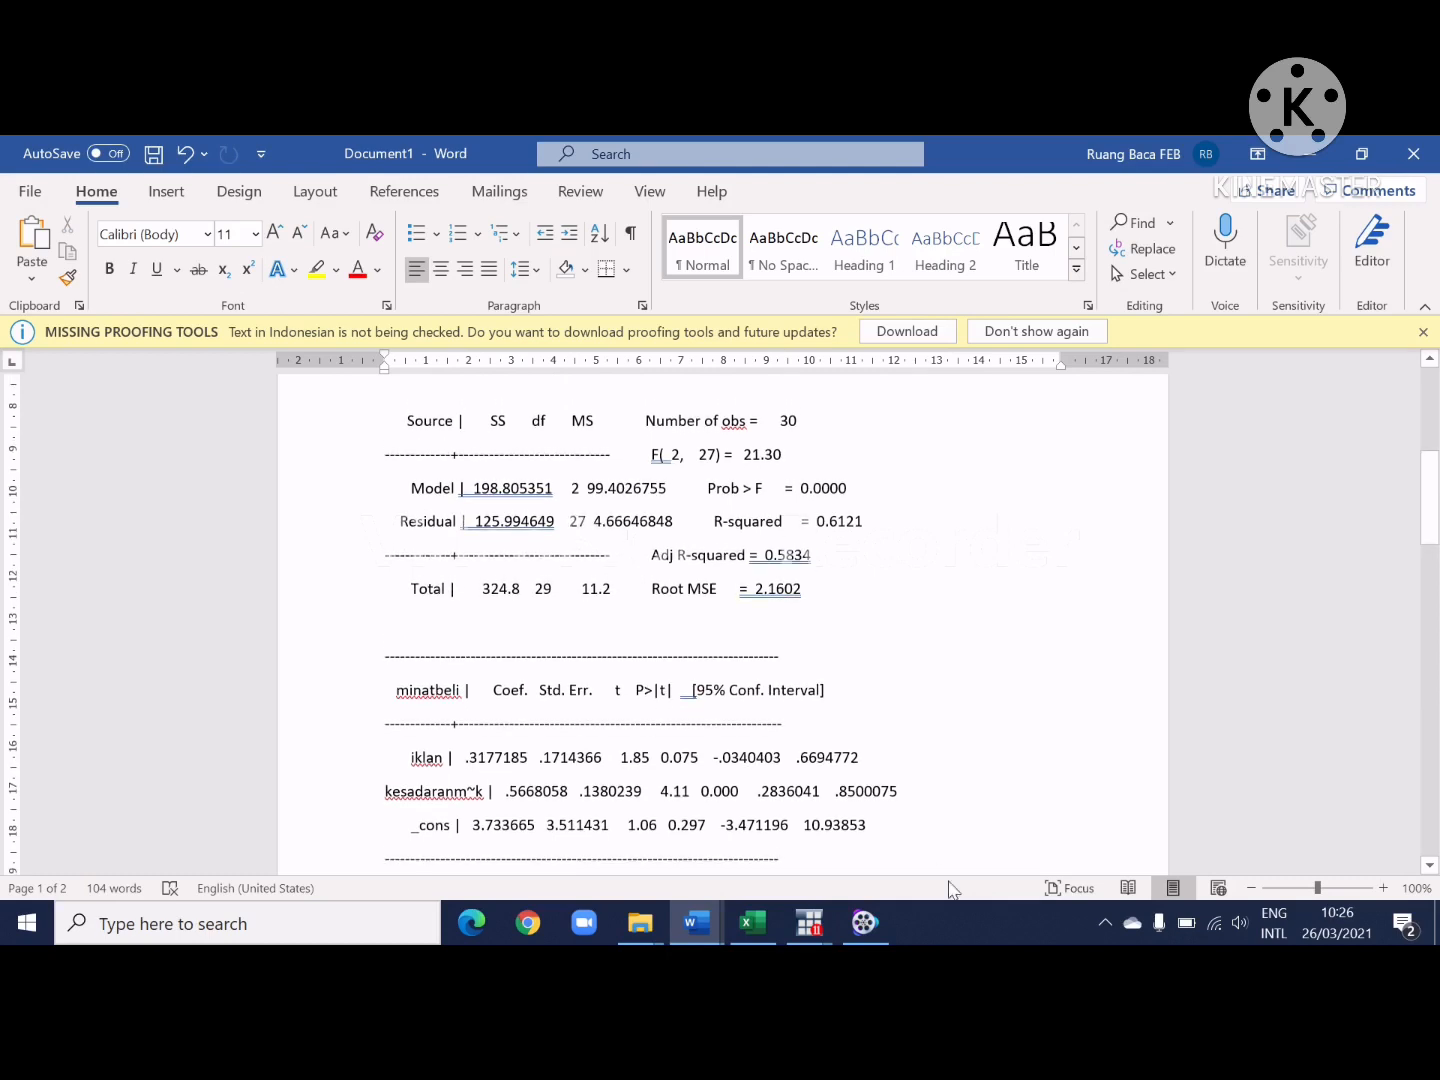
drag(790, 845, 391, 464)
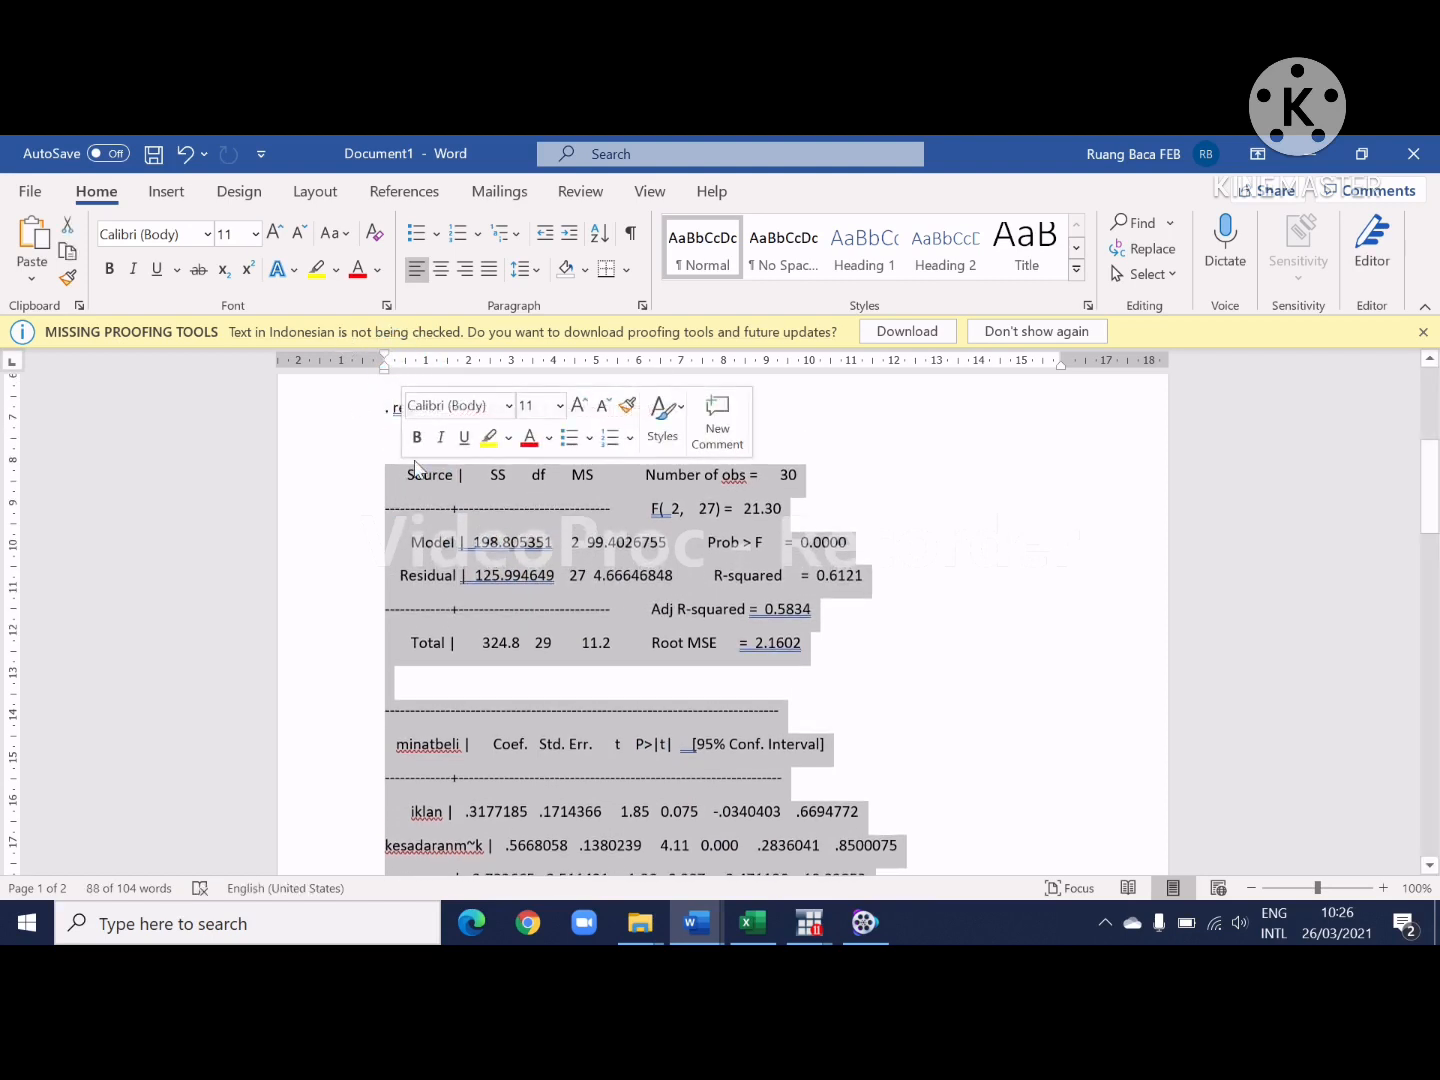
scroll(429, 489, down, 1)
scroll(429, 489, down, 1)
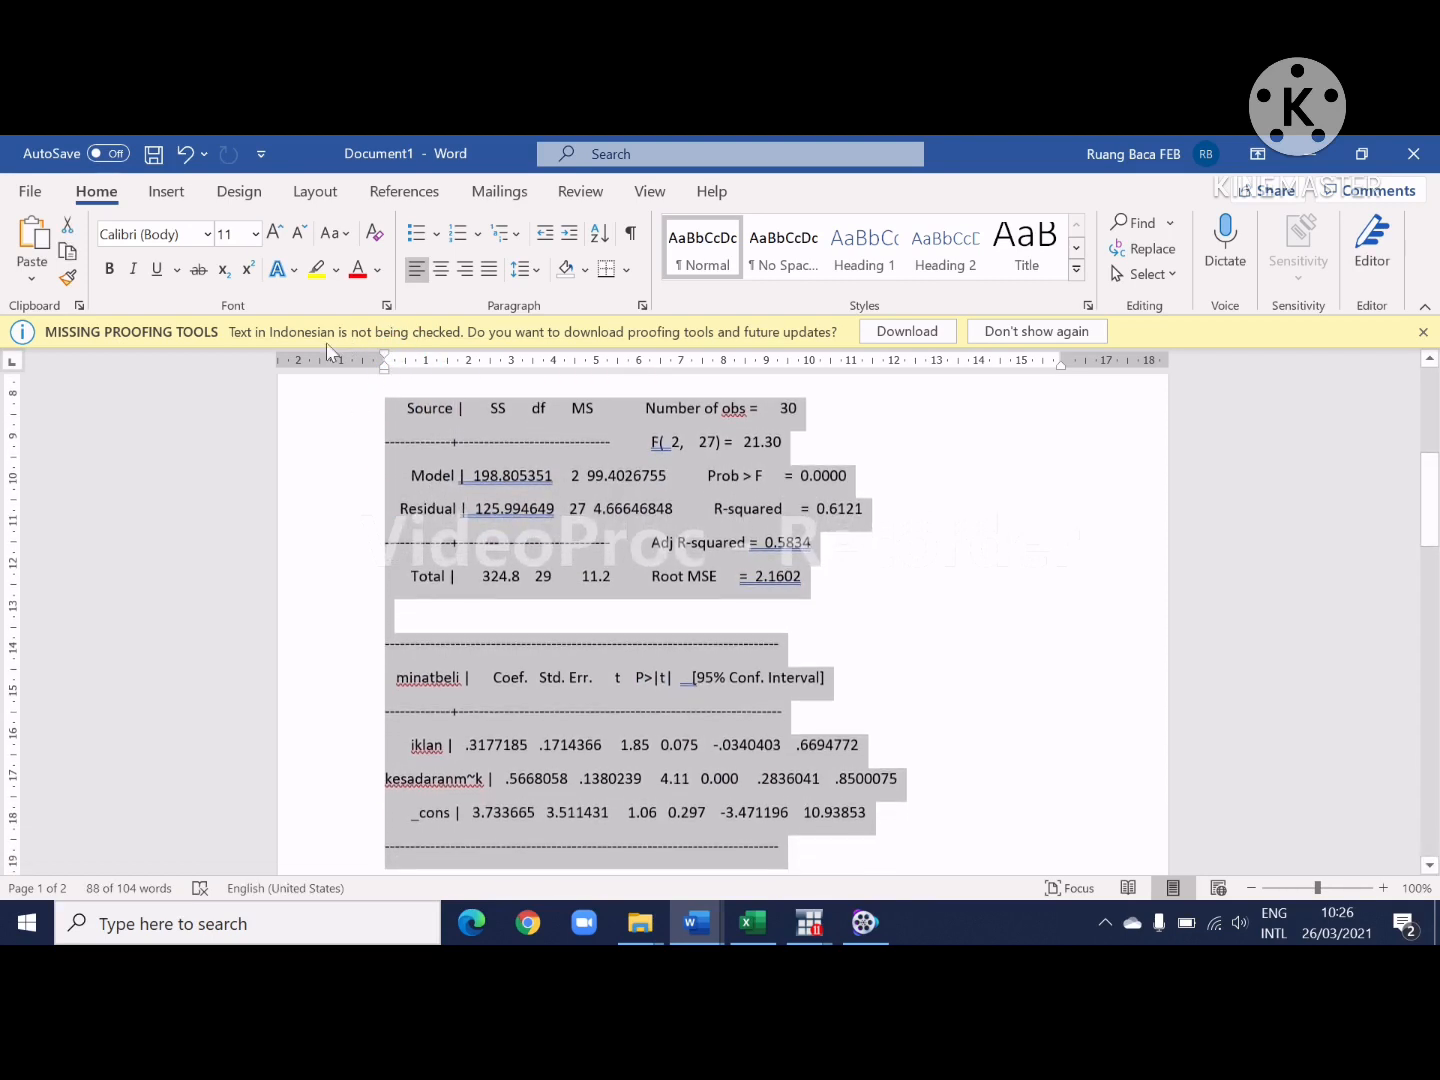
click(238, 236)
text(8)
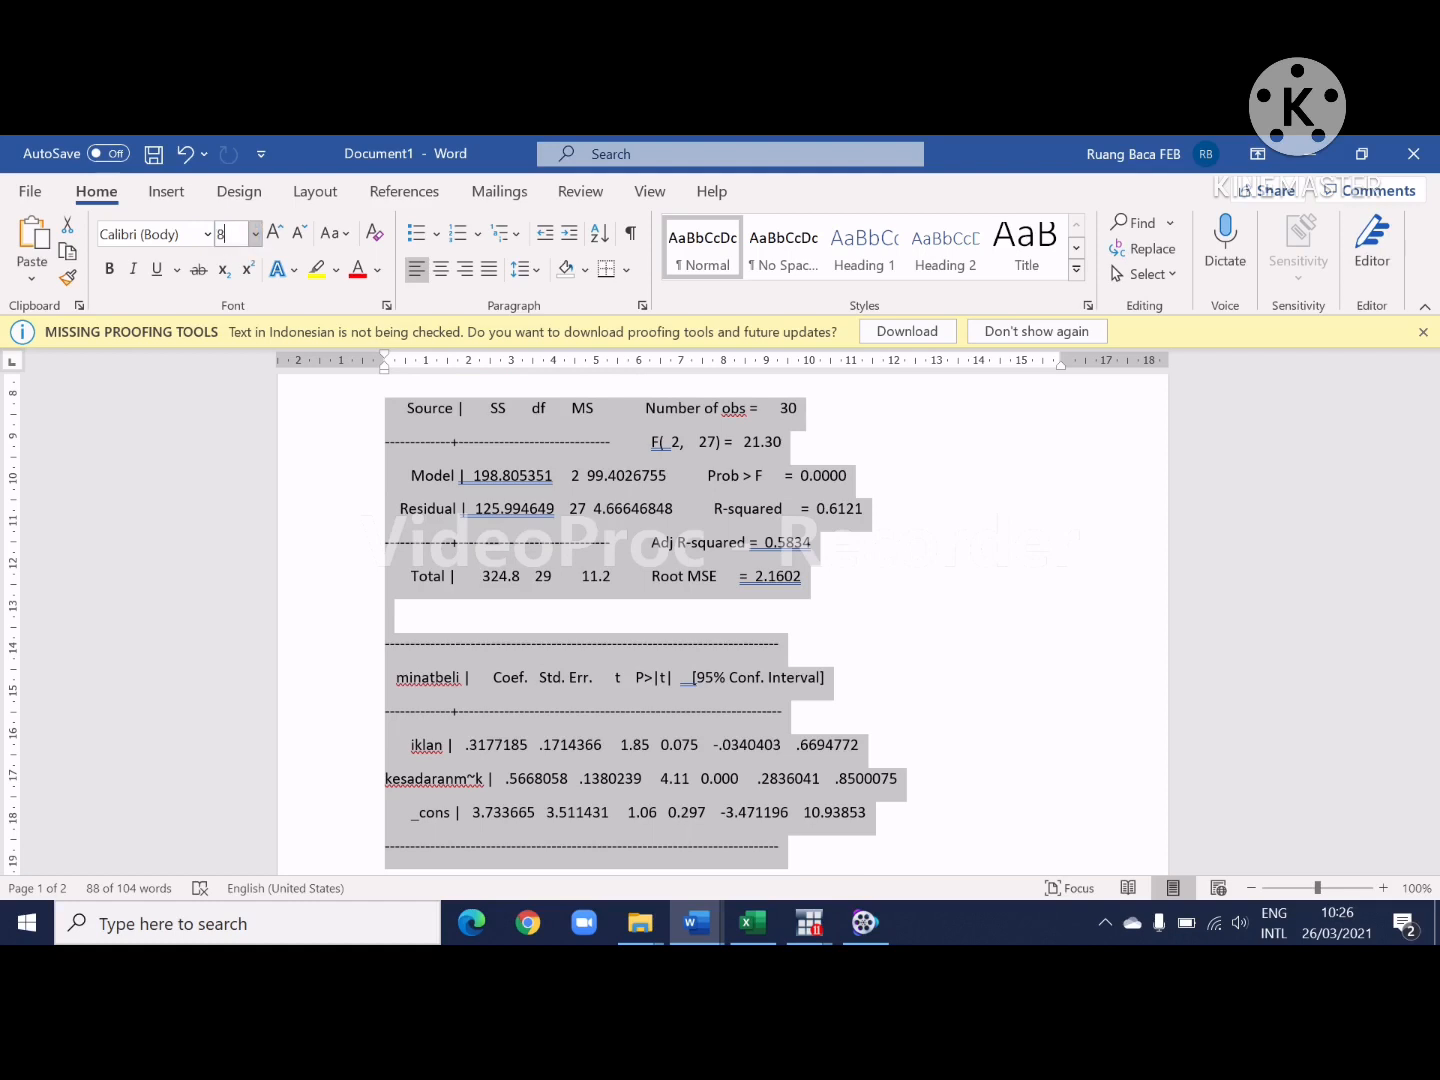
key(Return)
click(148, 234)
text(Courier New)
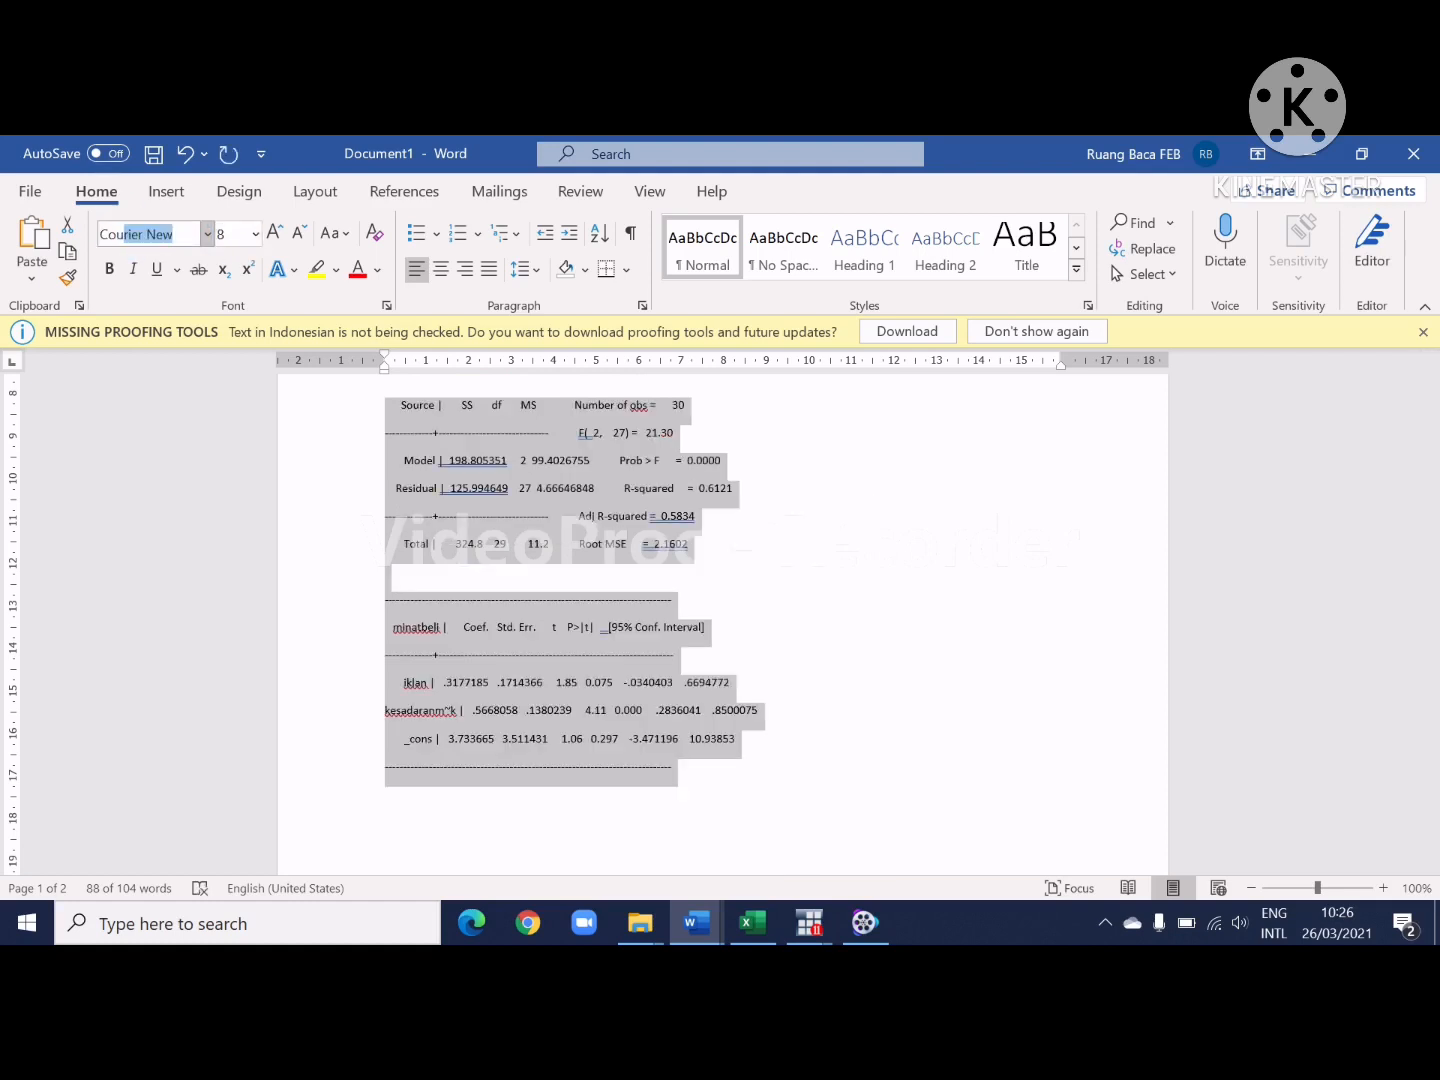
key(Return)
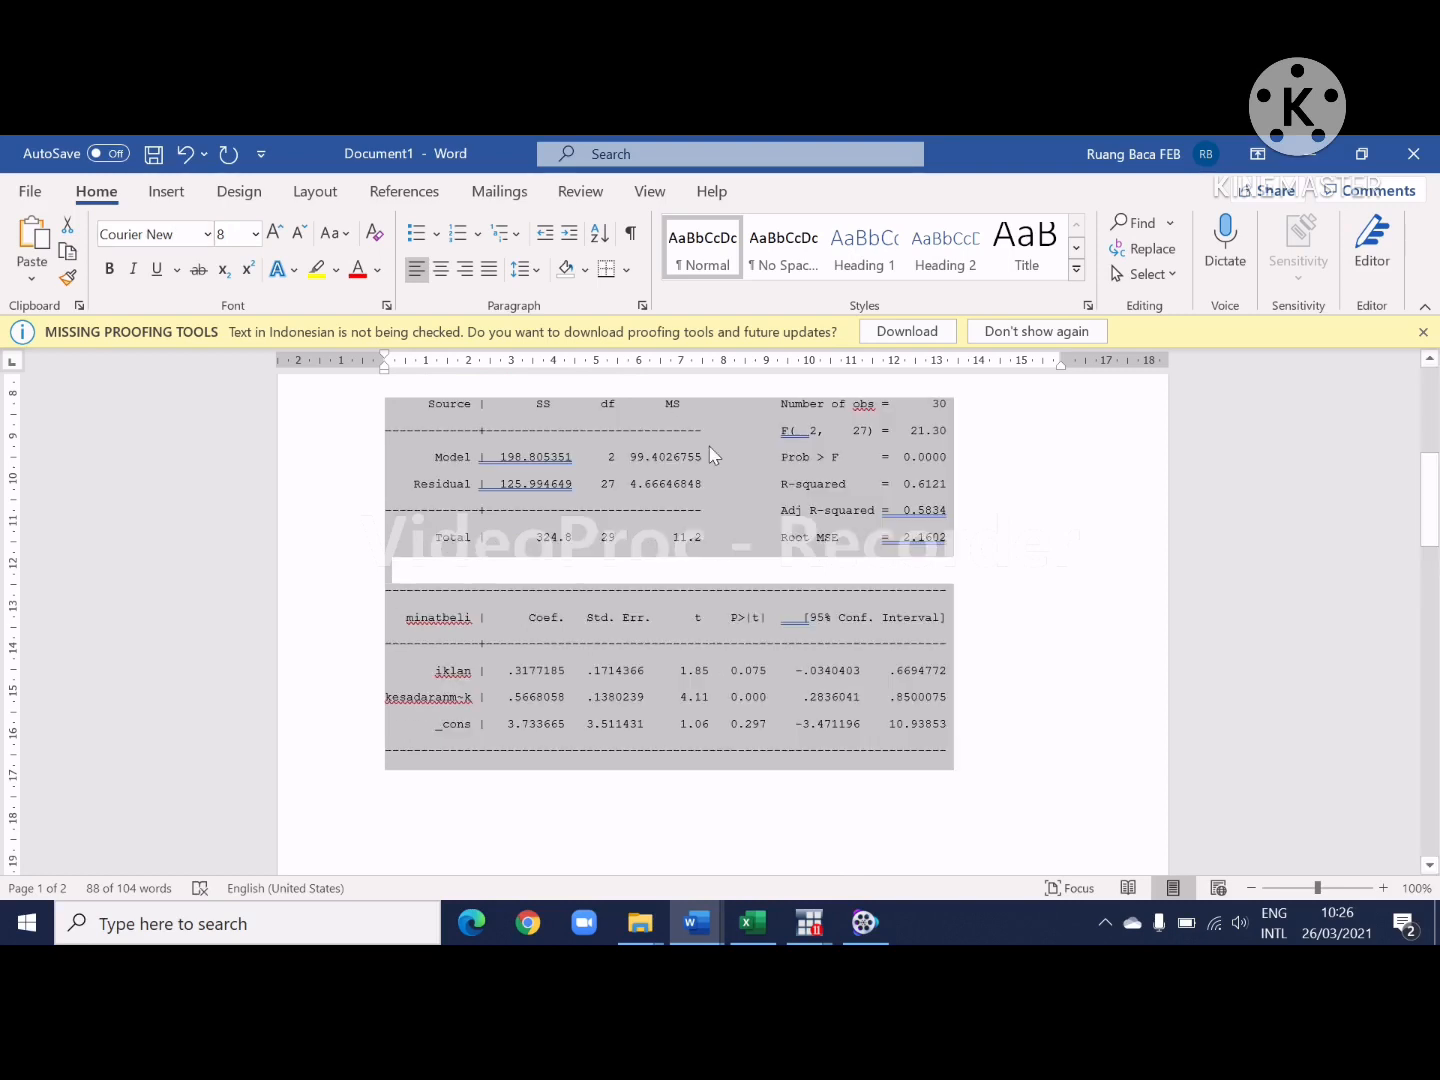
scroll(859, 607, up, 2)
scroll(858, 607, down, 1)
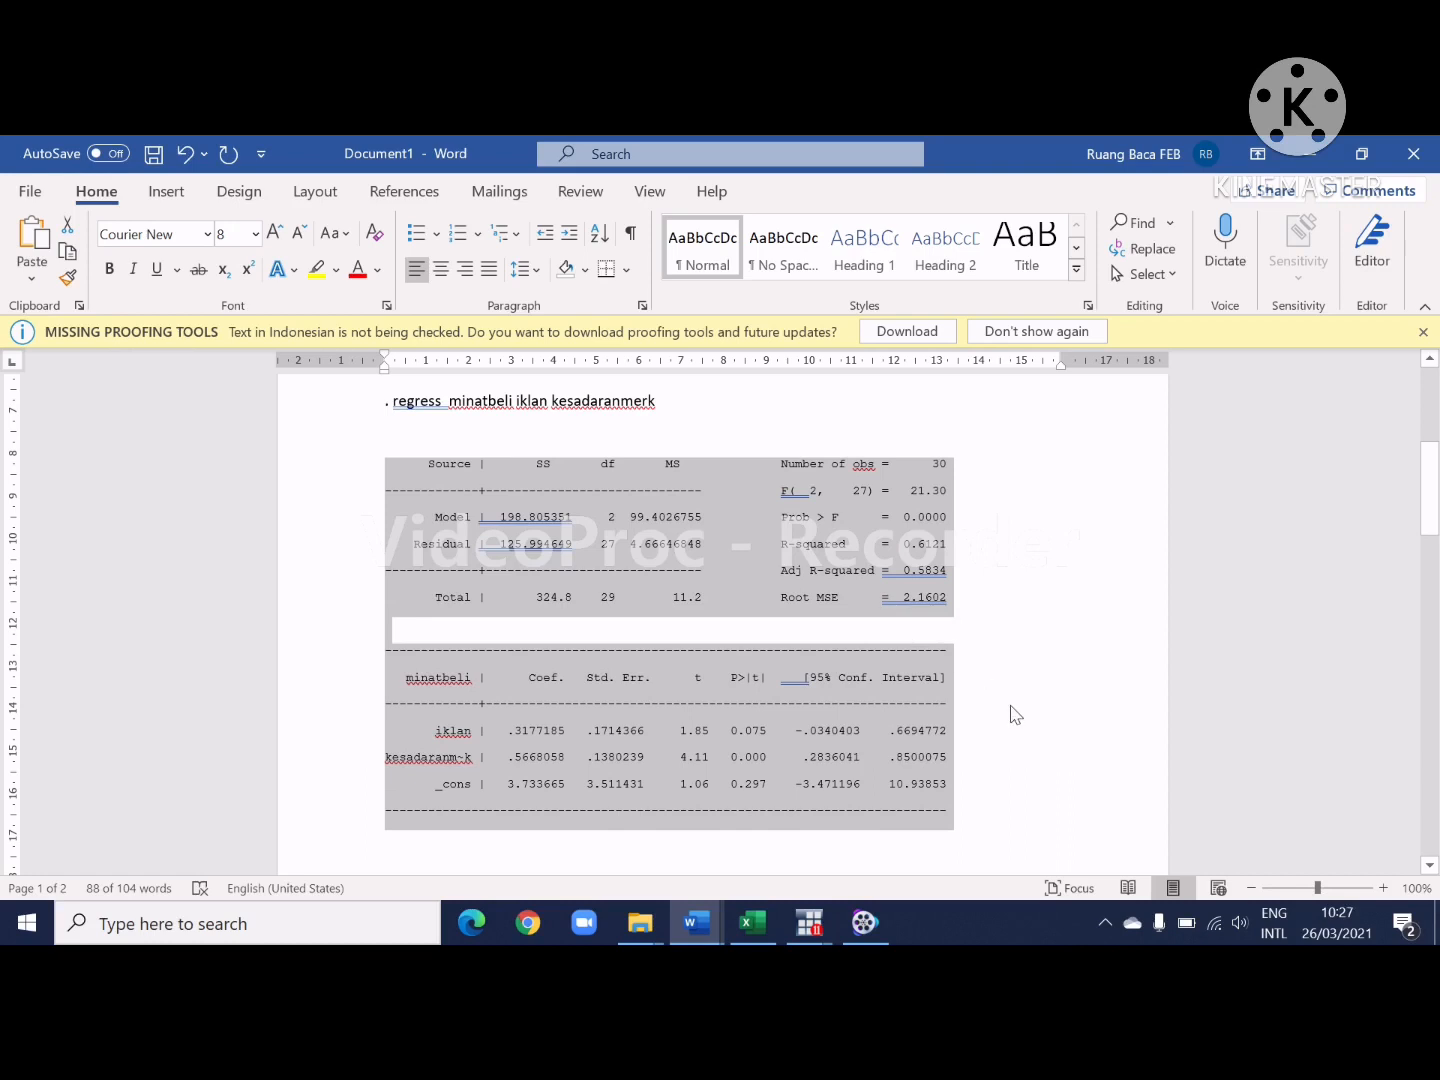
Step: Start a numbered list below the regression tables with the item "Coefisien" and open a sub-level beneath it
click(1029, 762)
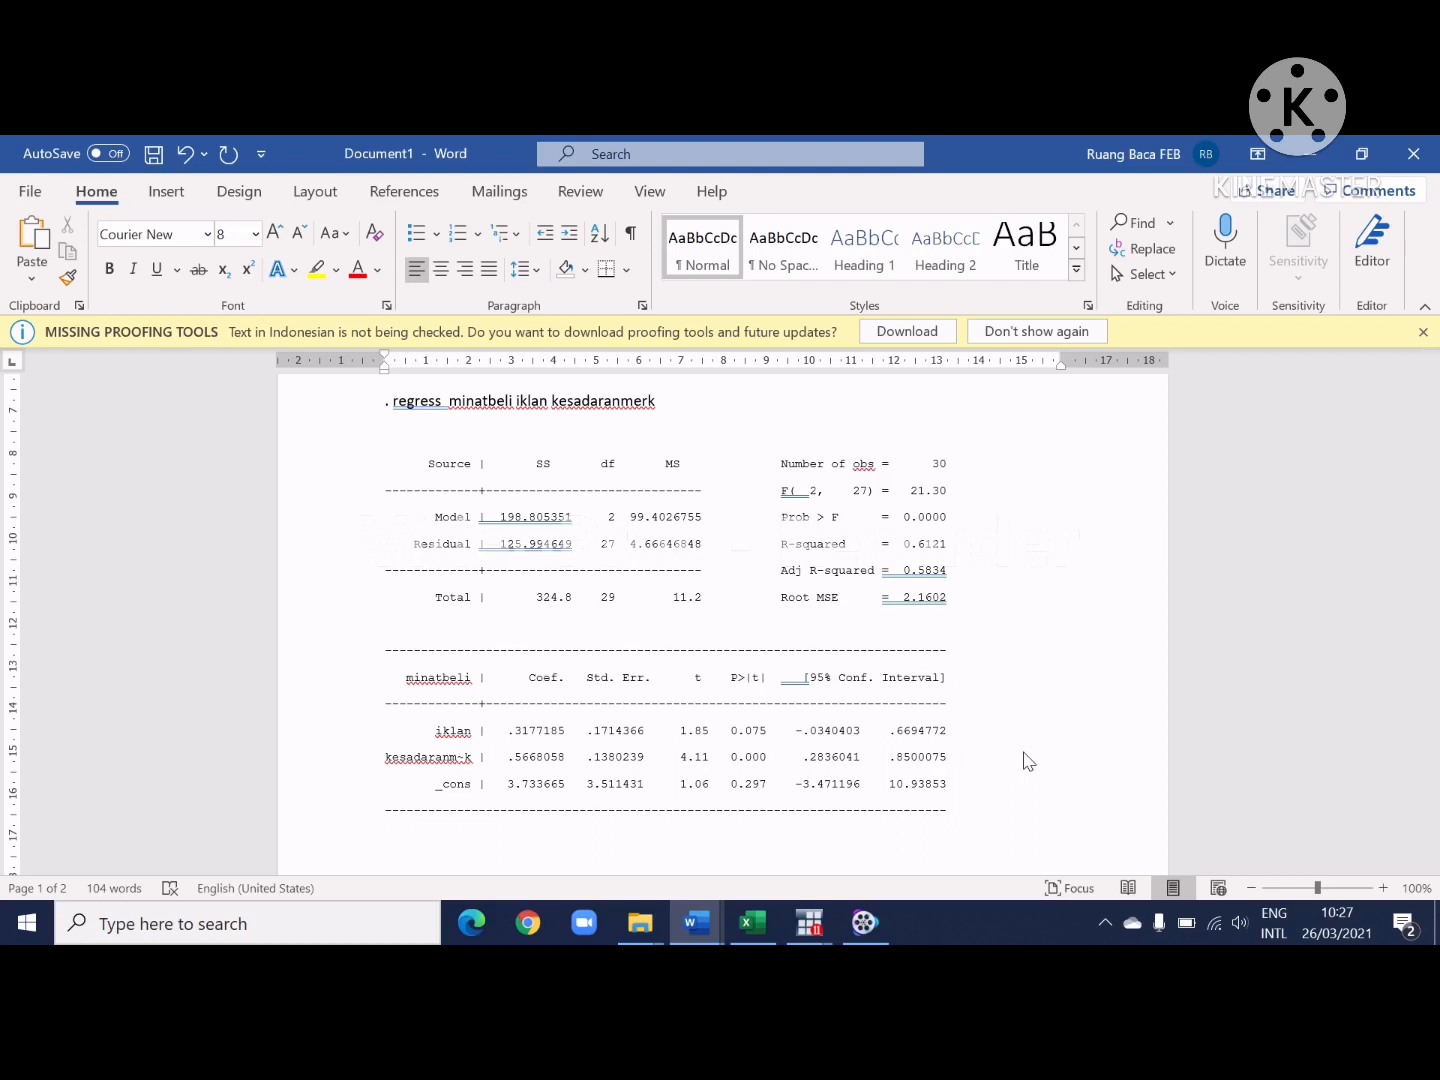
scroll(1028, 762, down, 1)
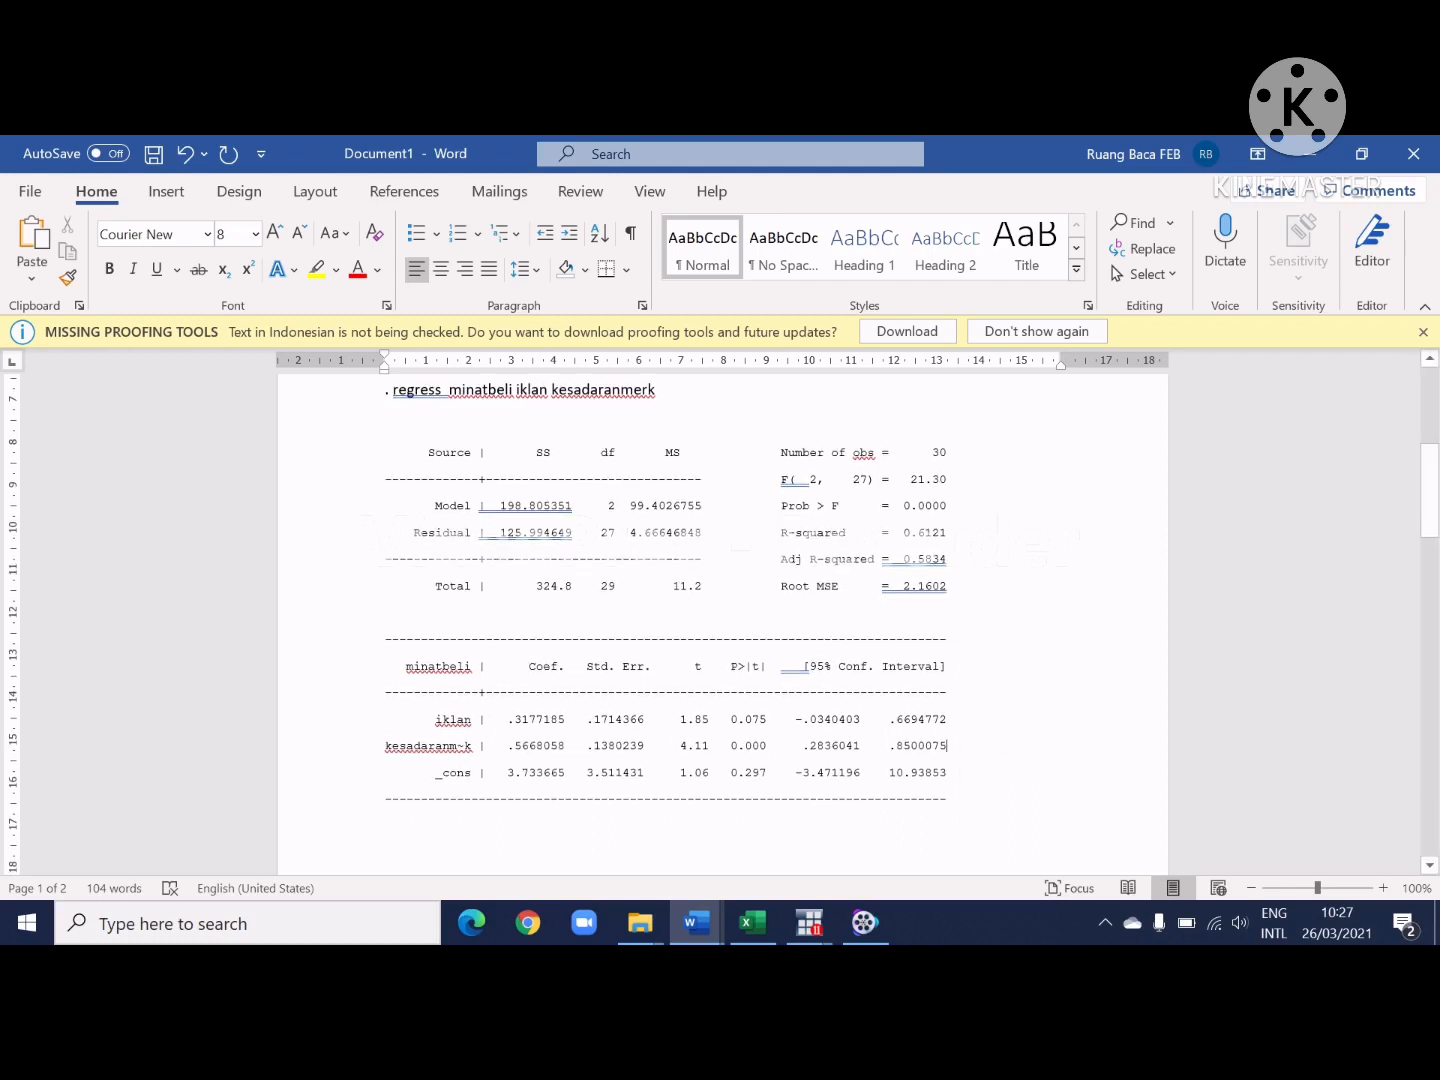
drag(514, 652, 546, 651)
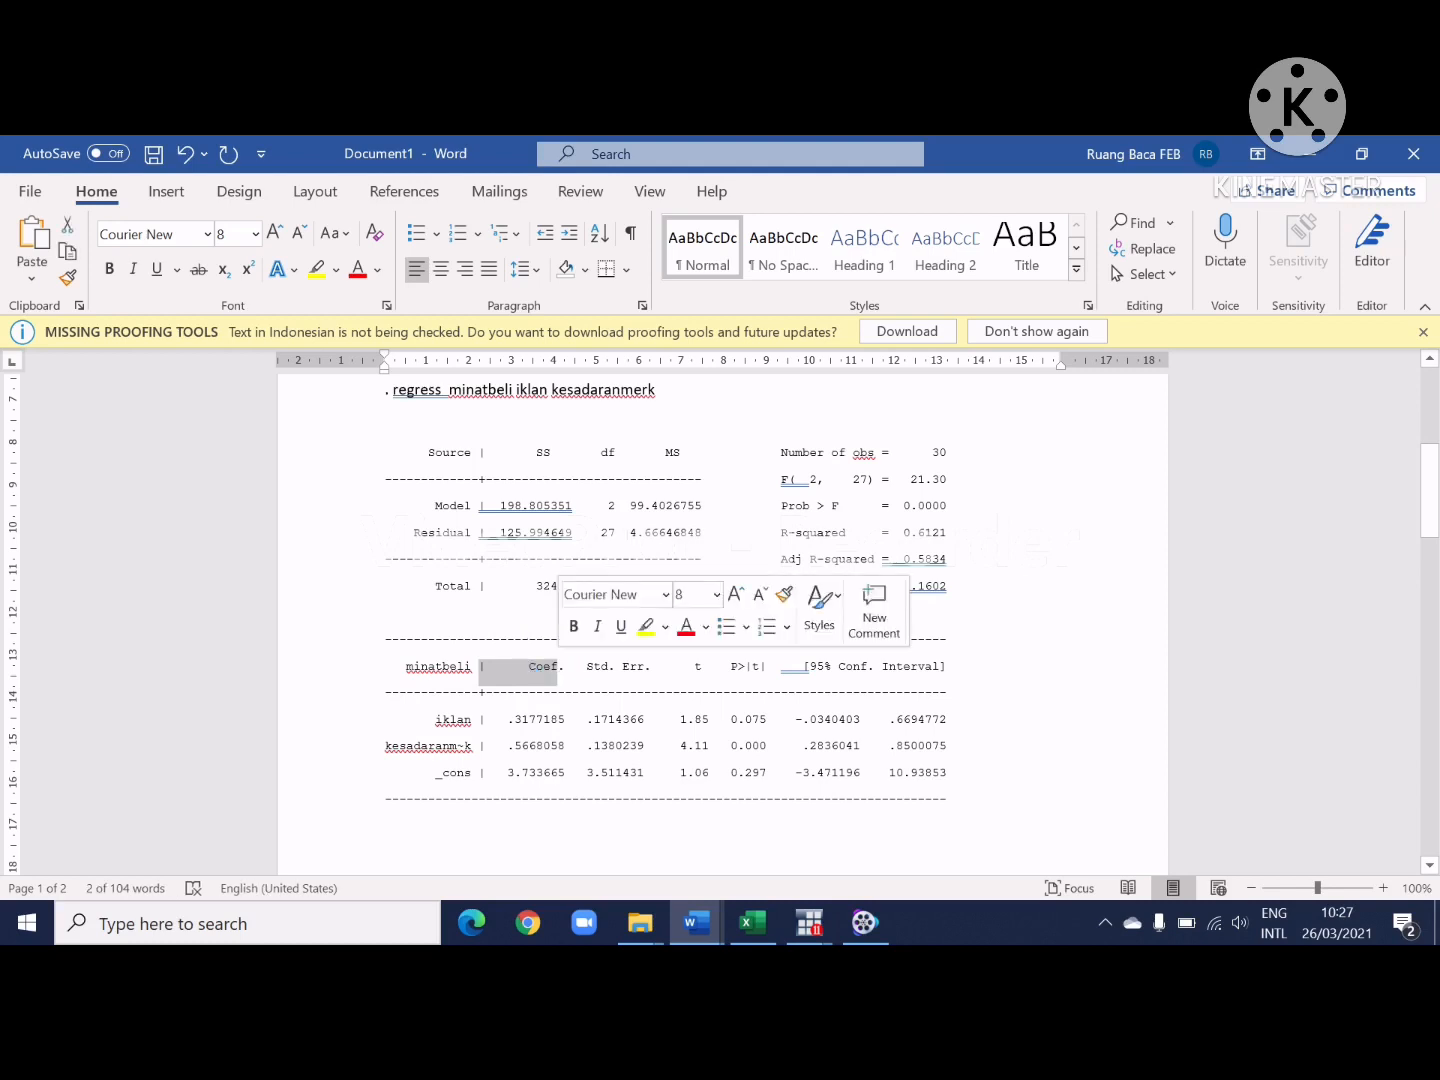
click(428, 830)
key(Return)
text(1. )
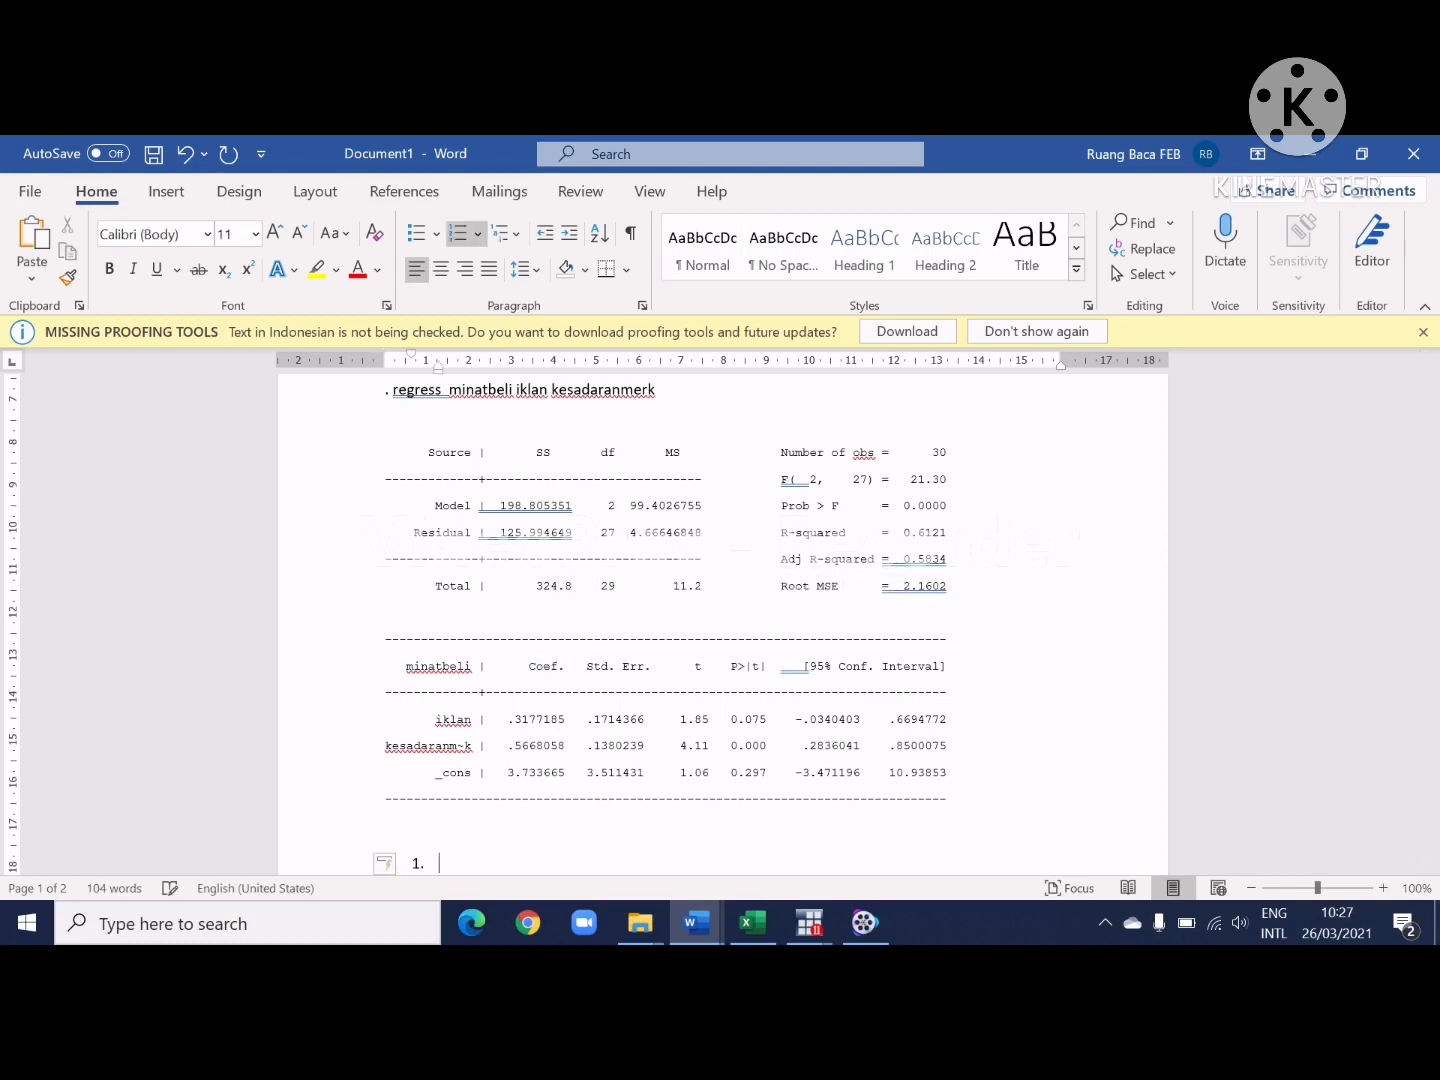
text(Coefisien)
key(Return)
key(BackSpace)
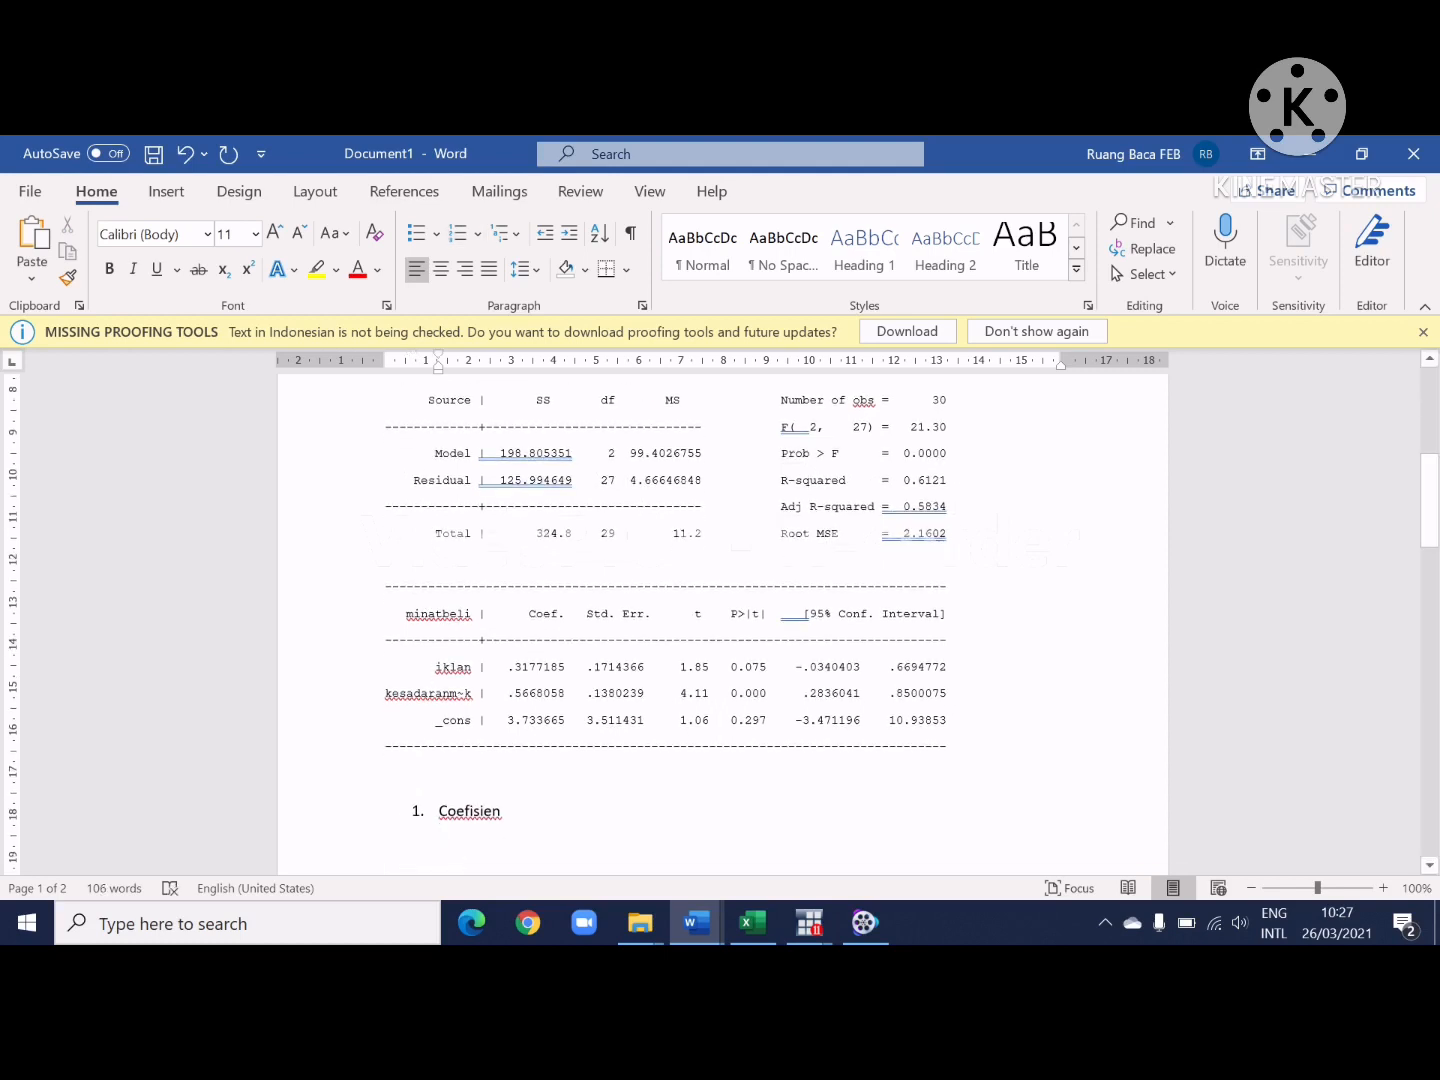
Step: Add the lettered sub-items "Iklan" and "Kesadaran merk" under Coefisien
text(a. Iklan)
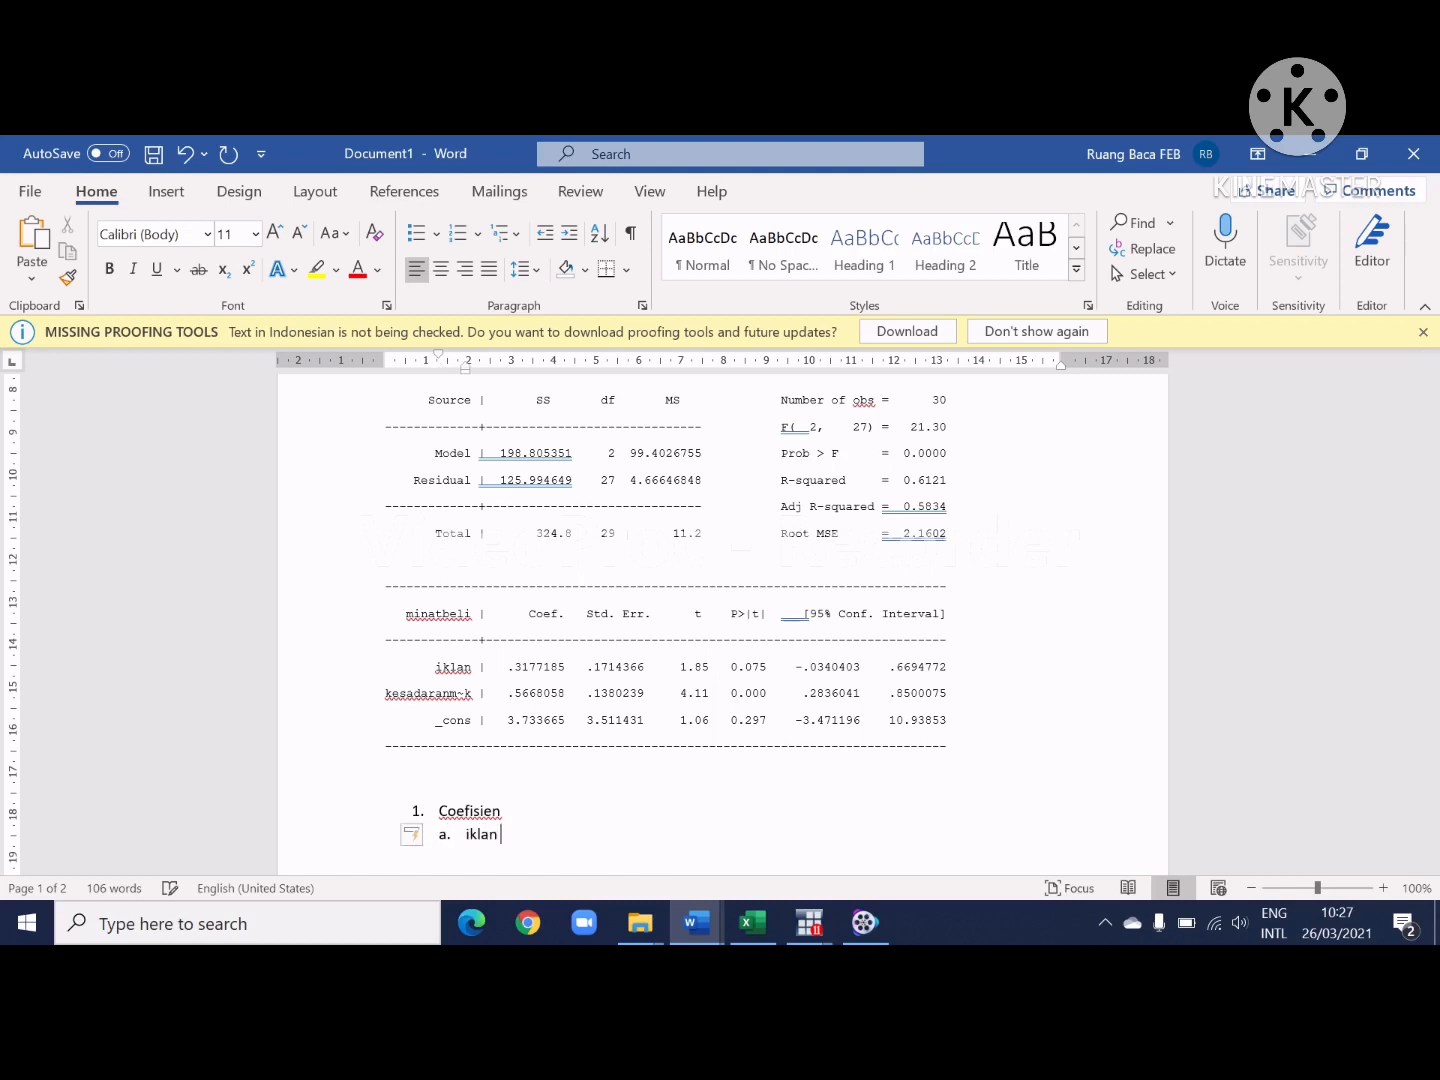
key(Return)
text(kes)
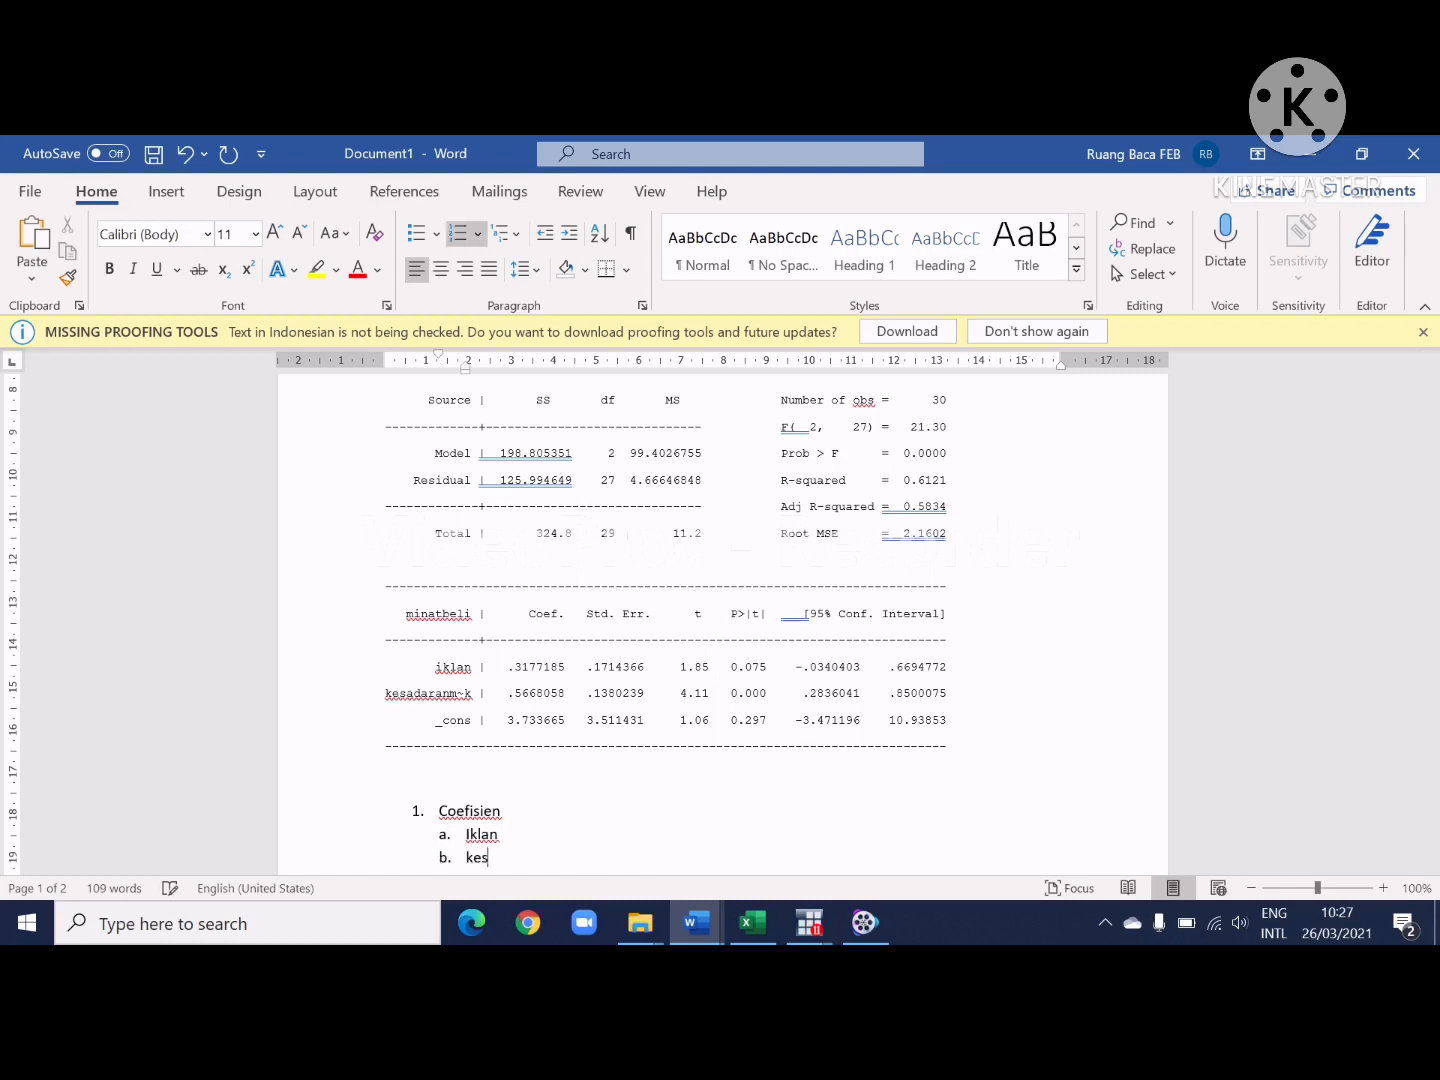
text(adaran merk)
Step: Complete sub-item a with the iklan coefficient so it reads "Iklan = 0,3177"
click(530, 829)
text(=0,31)
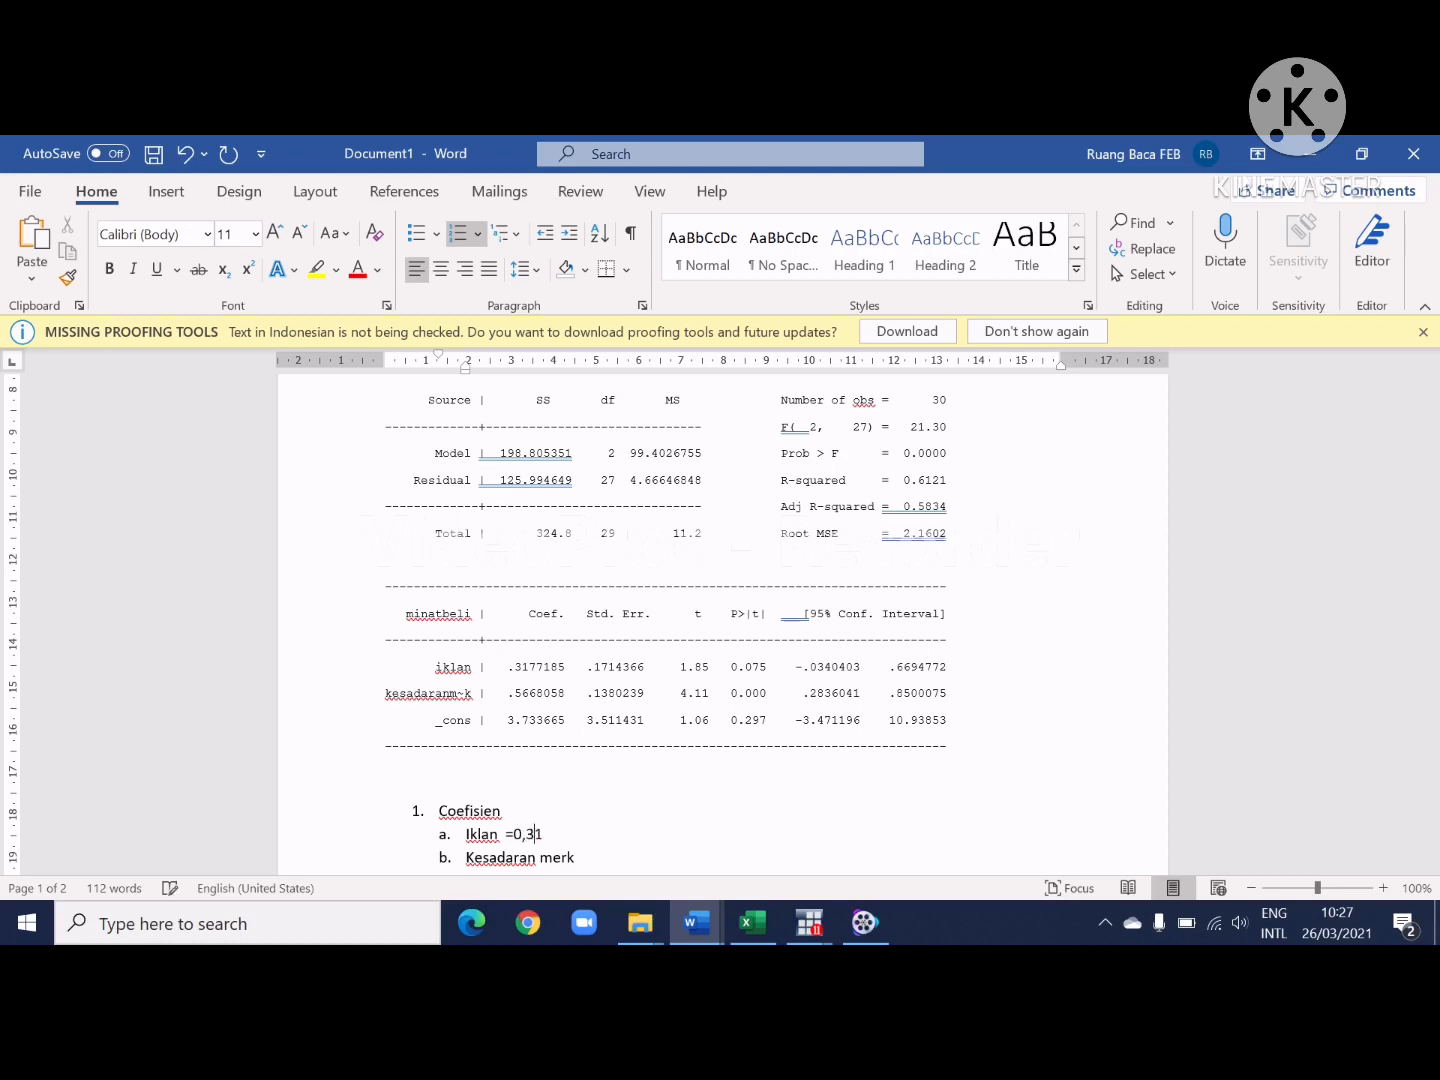
text(77)
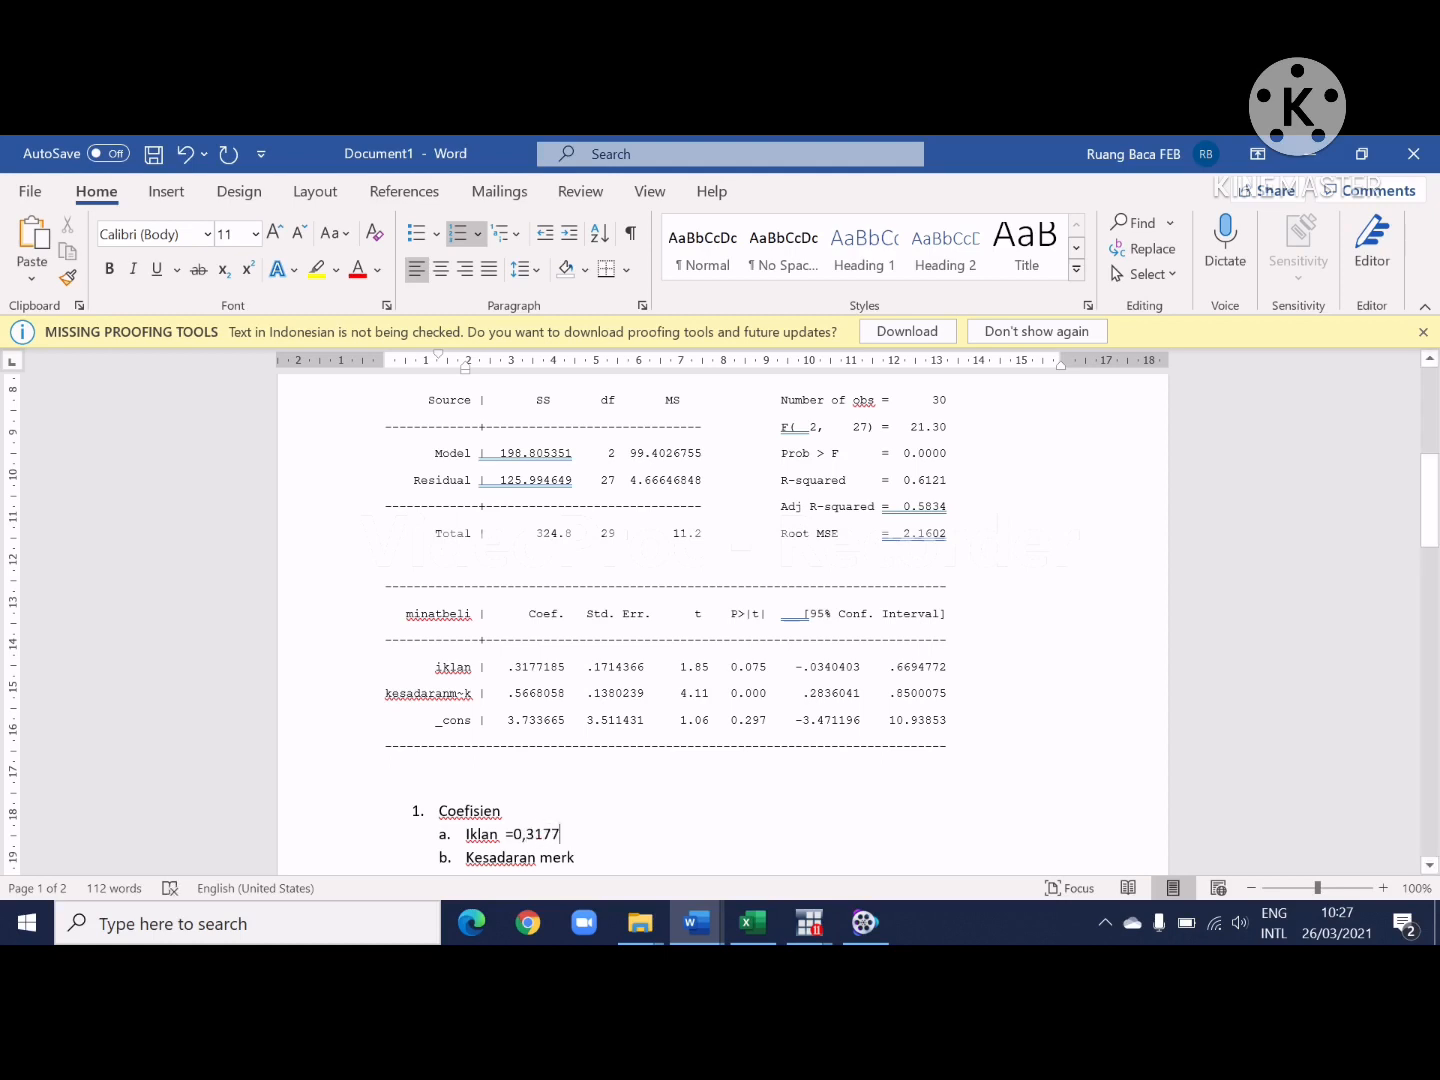
click(512, 832)
Step: Complete sub-item b with a coefficient so it reads "Kesadaran merk = 3,773"
drag(605, 470, 666, 471)
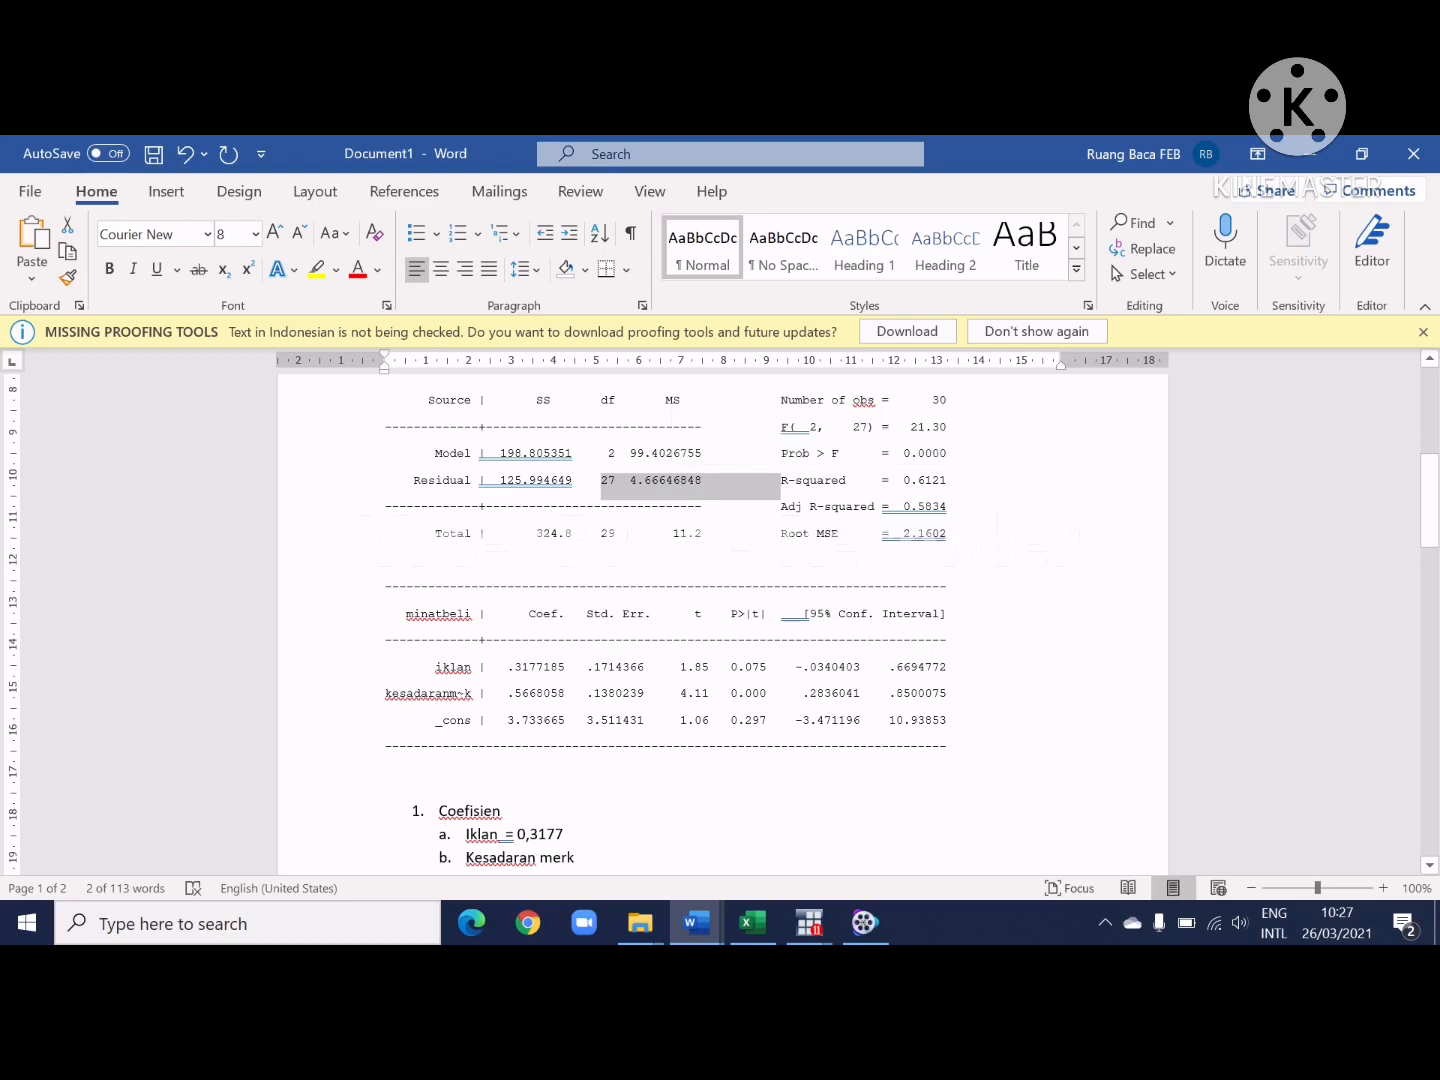
scroll(720, 620, down, 2)
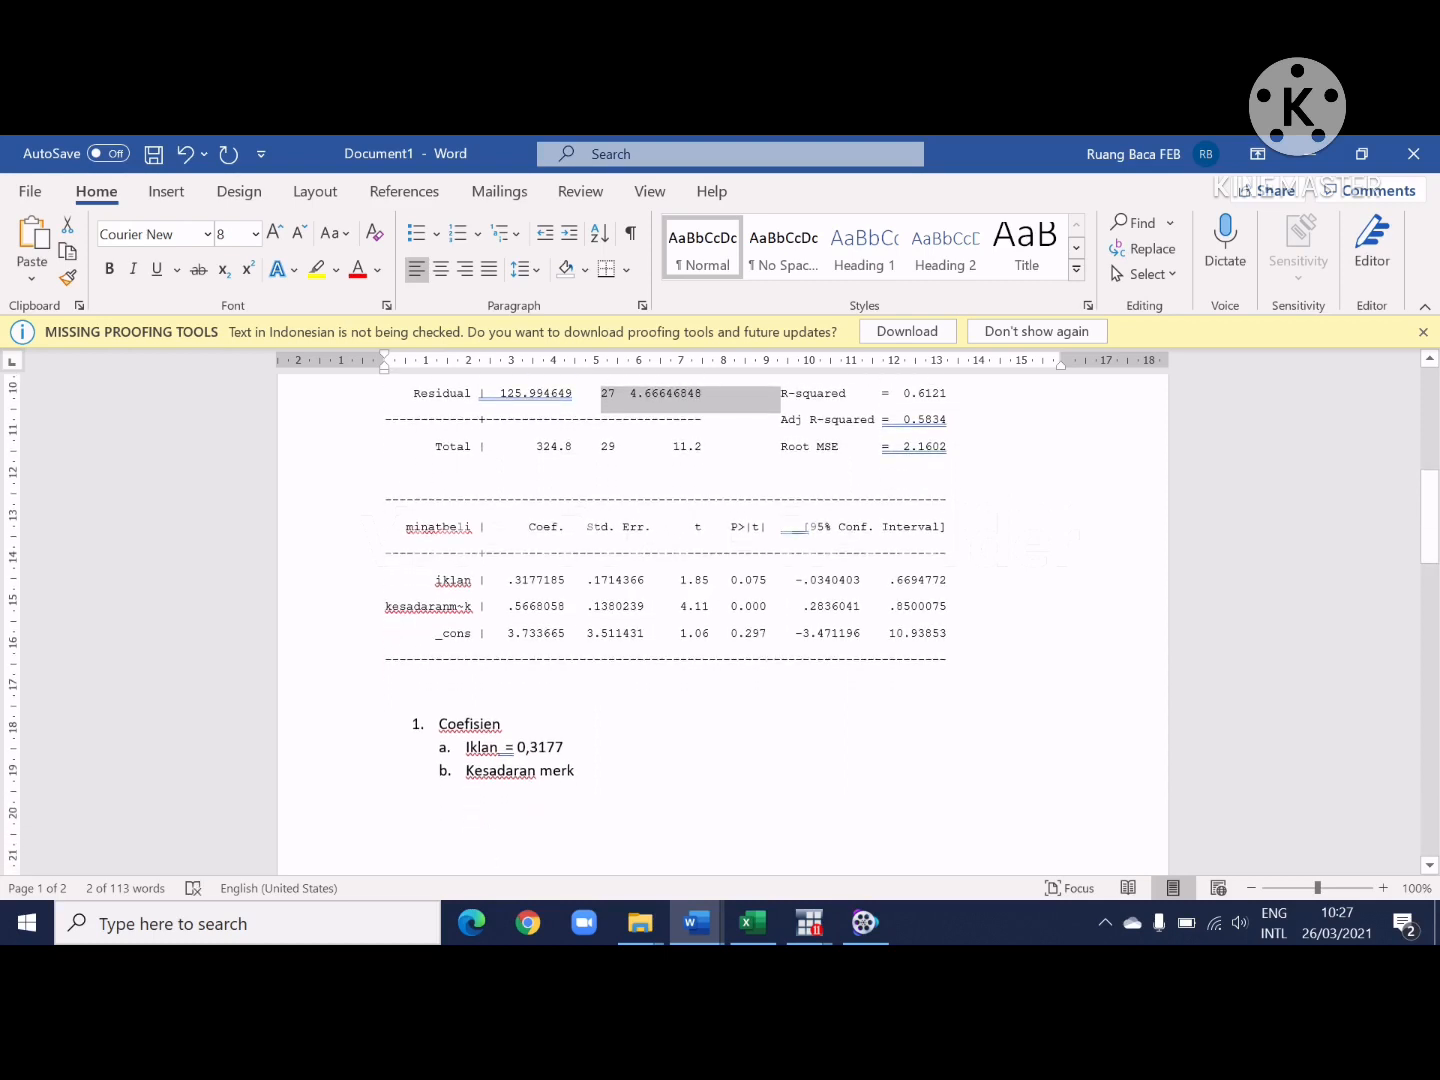
click(577, 765)
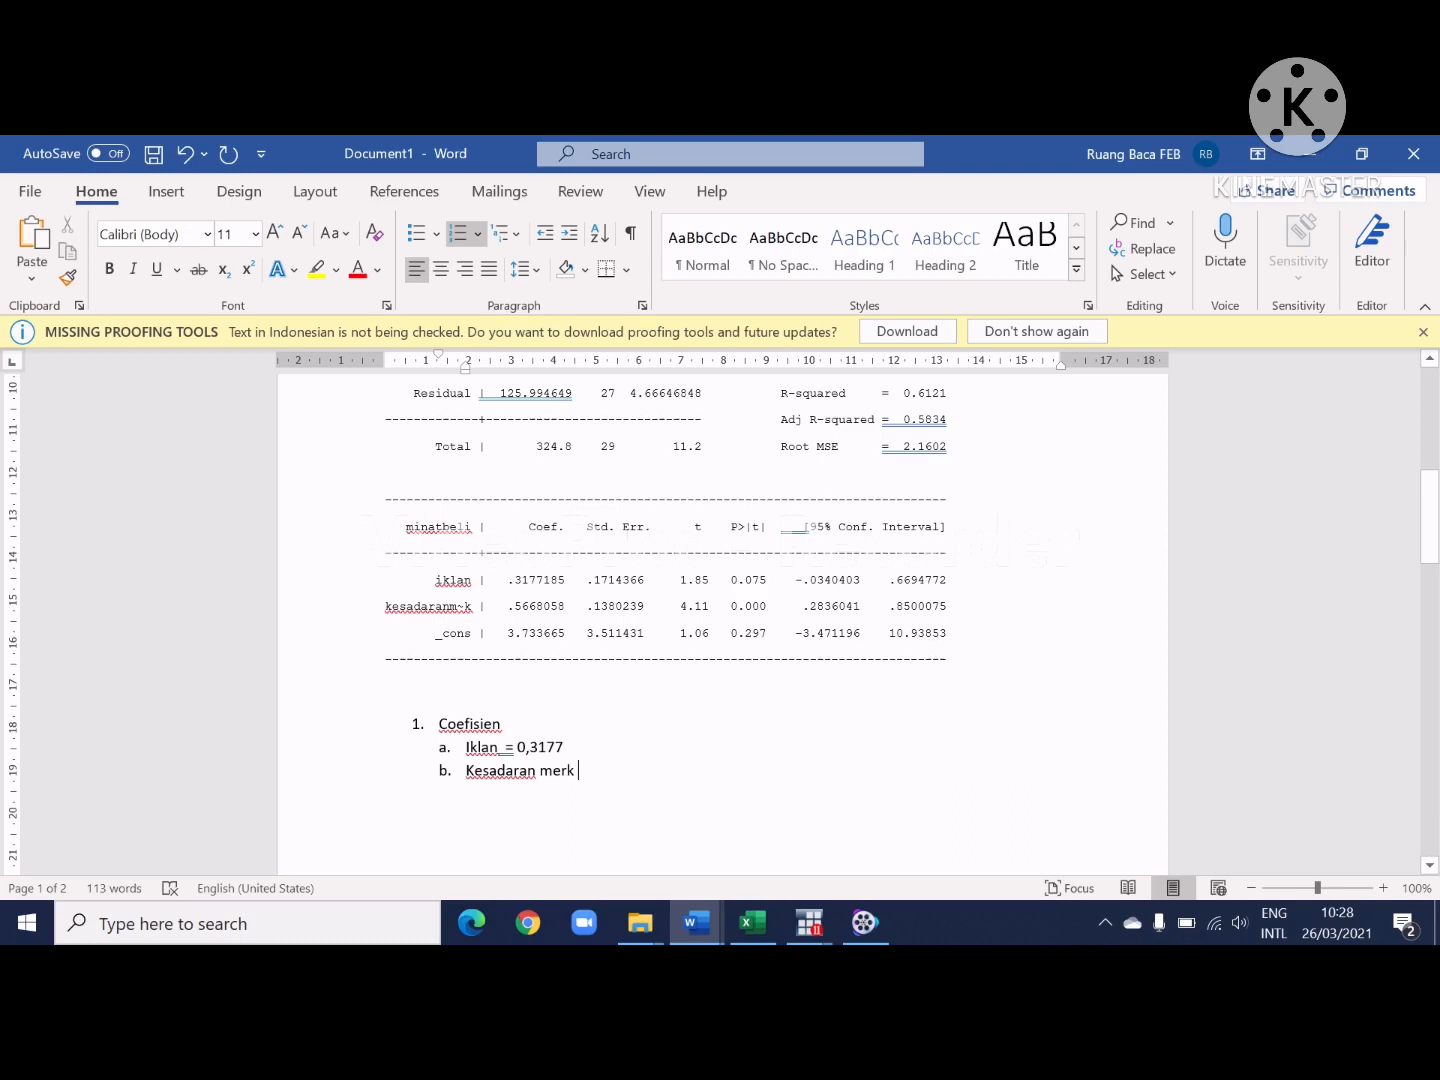
text(= 3)
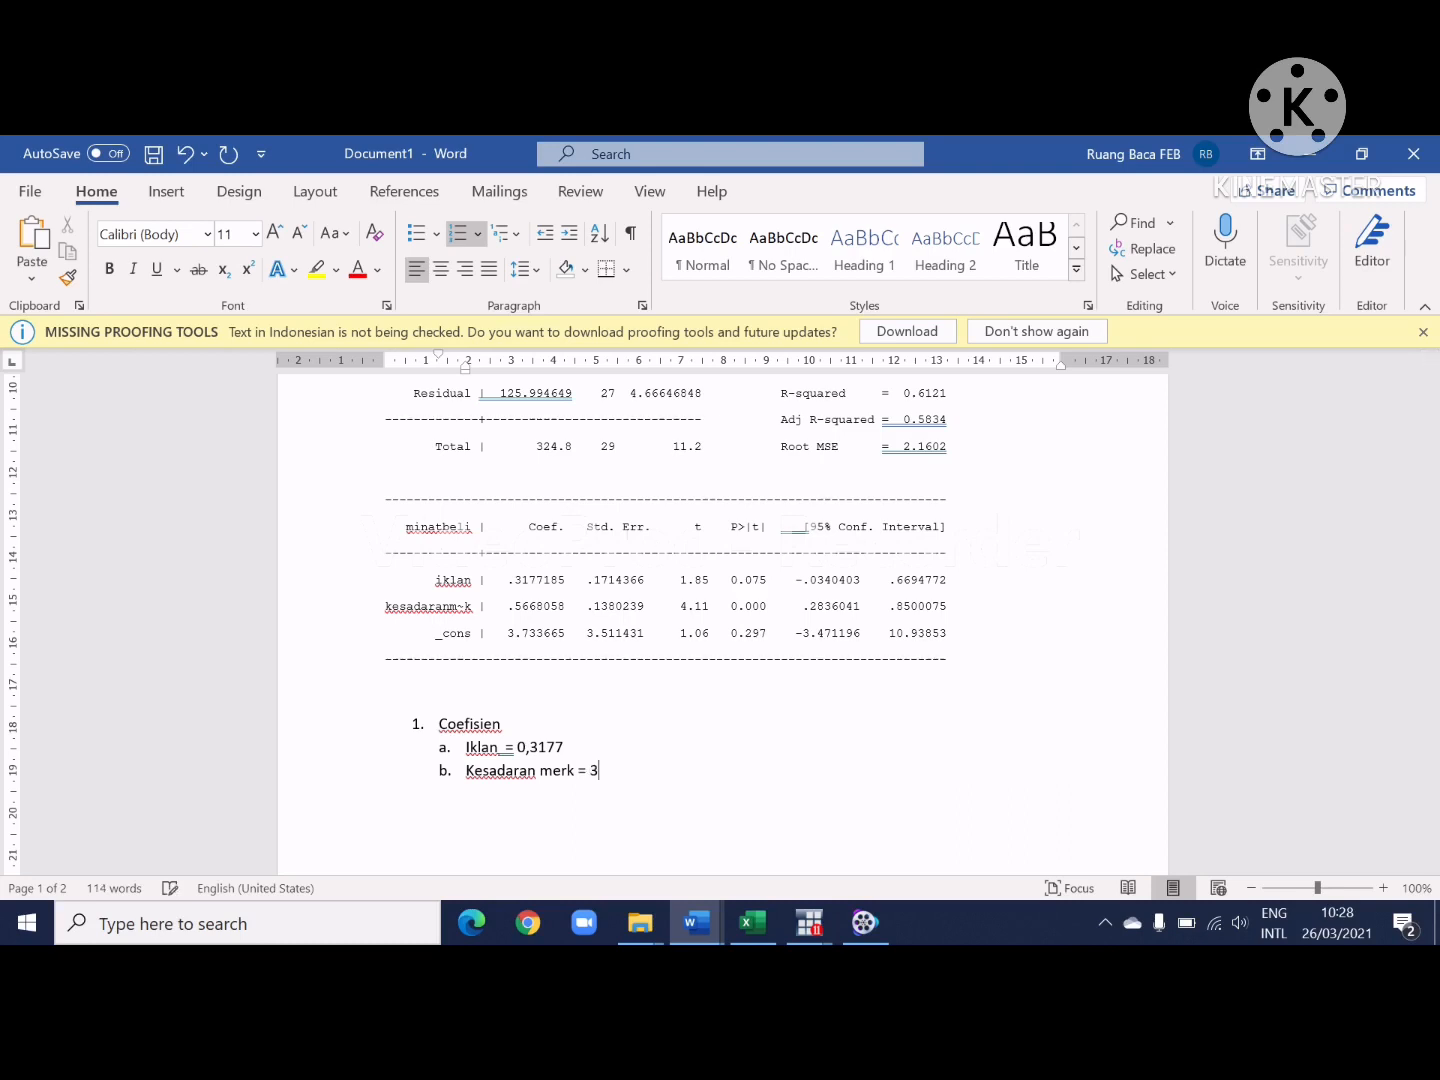
text(,773)
click(647, 721)
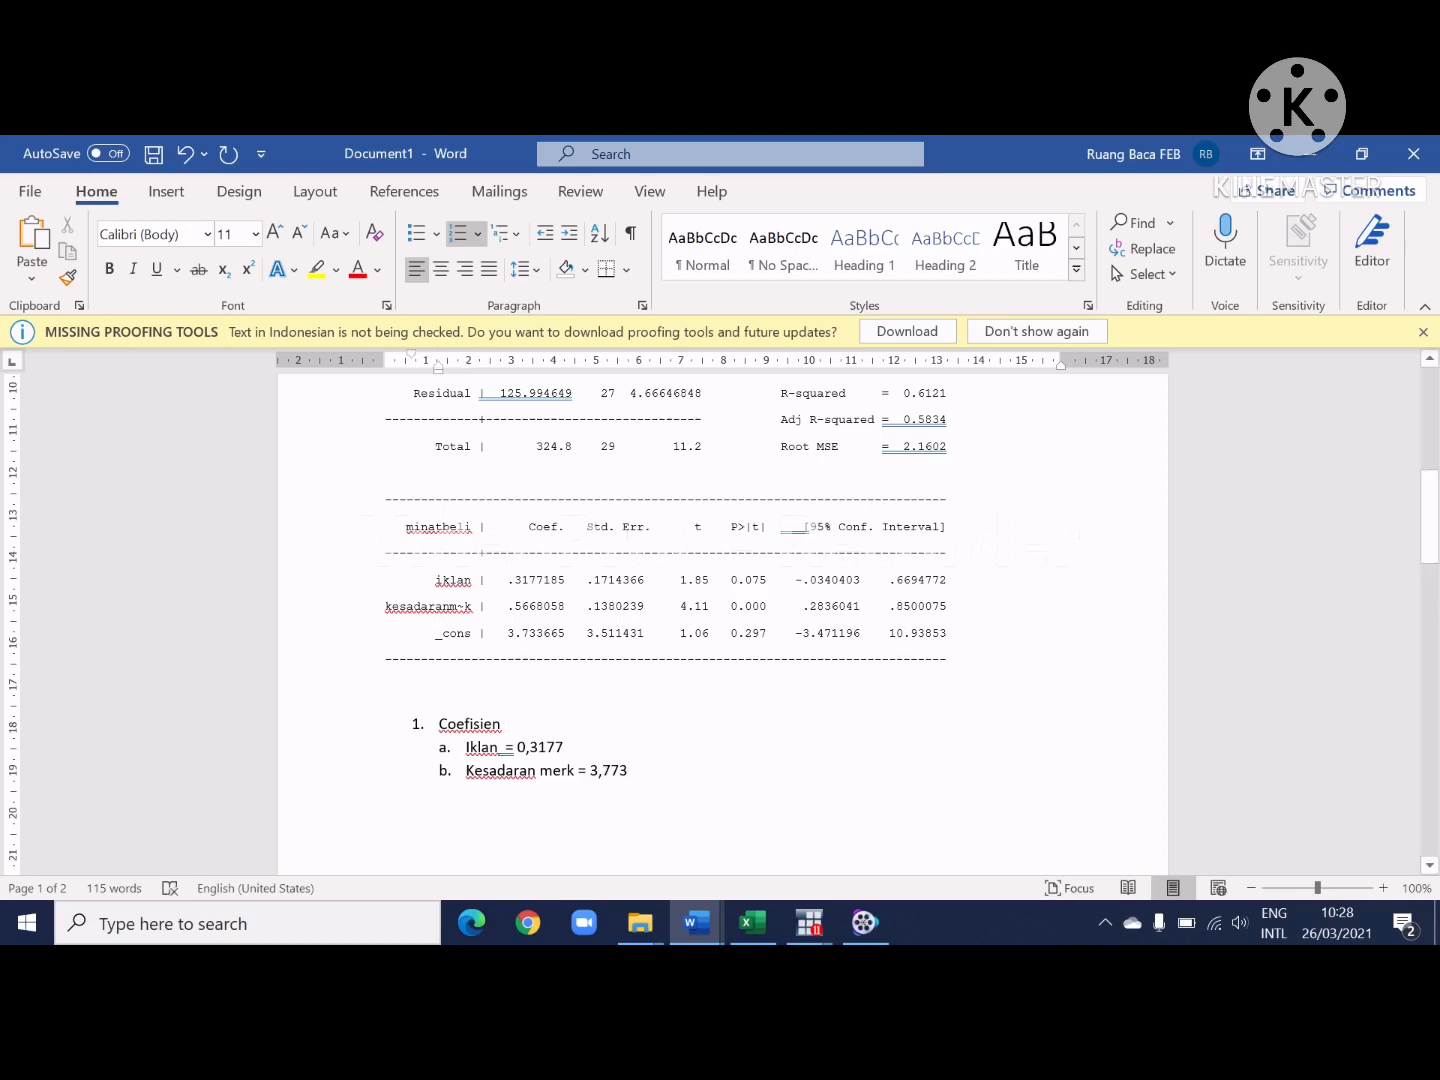
Step: Append an arrow and the interpretation "Berarti iklan mempengaruhi minat beli konsumen sebesar 31,77 %" to the Iklan item
click(576, 738)
text(--> Berar)
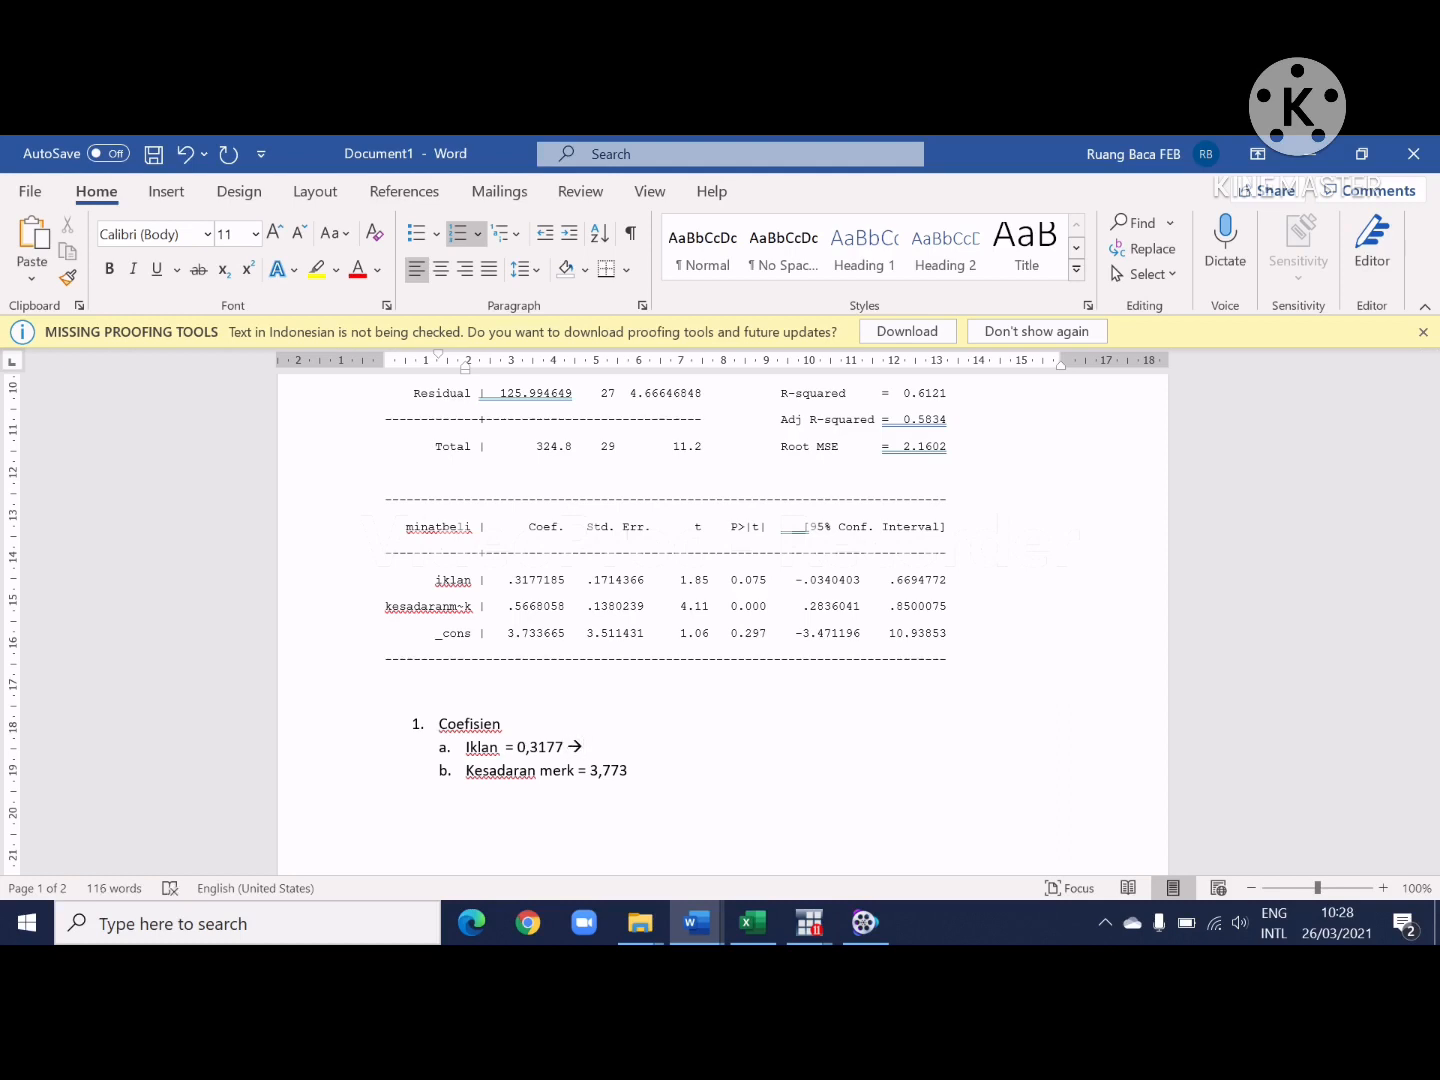
text(ti iklan mempengar)
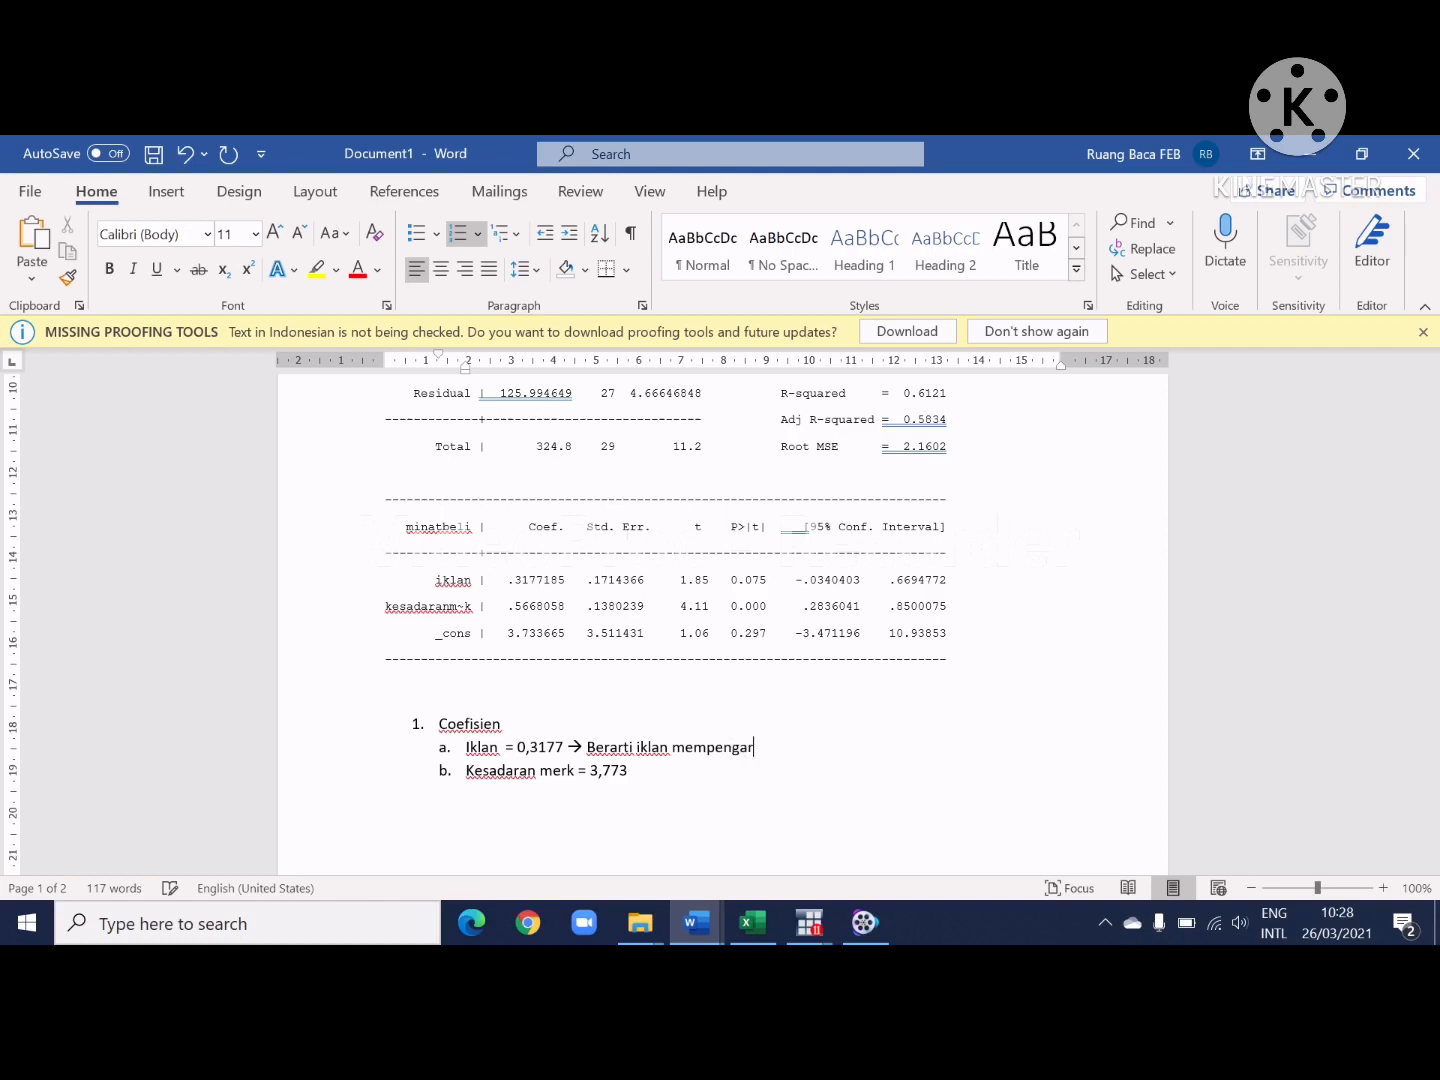
text(uhi minat beli konsu)
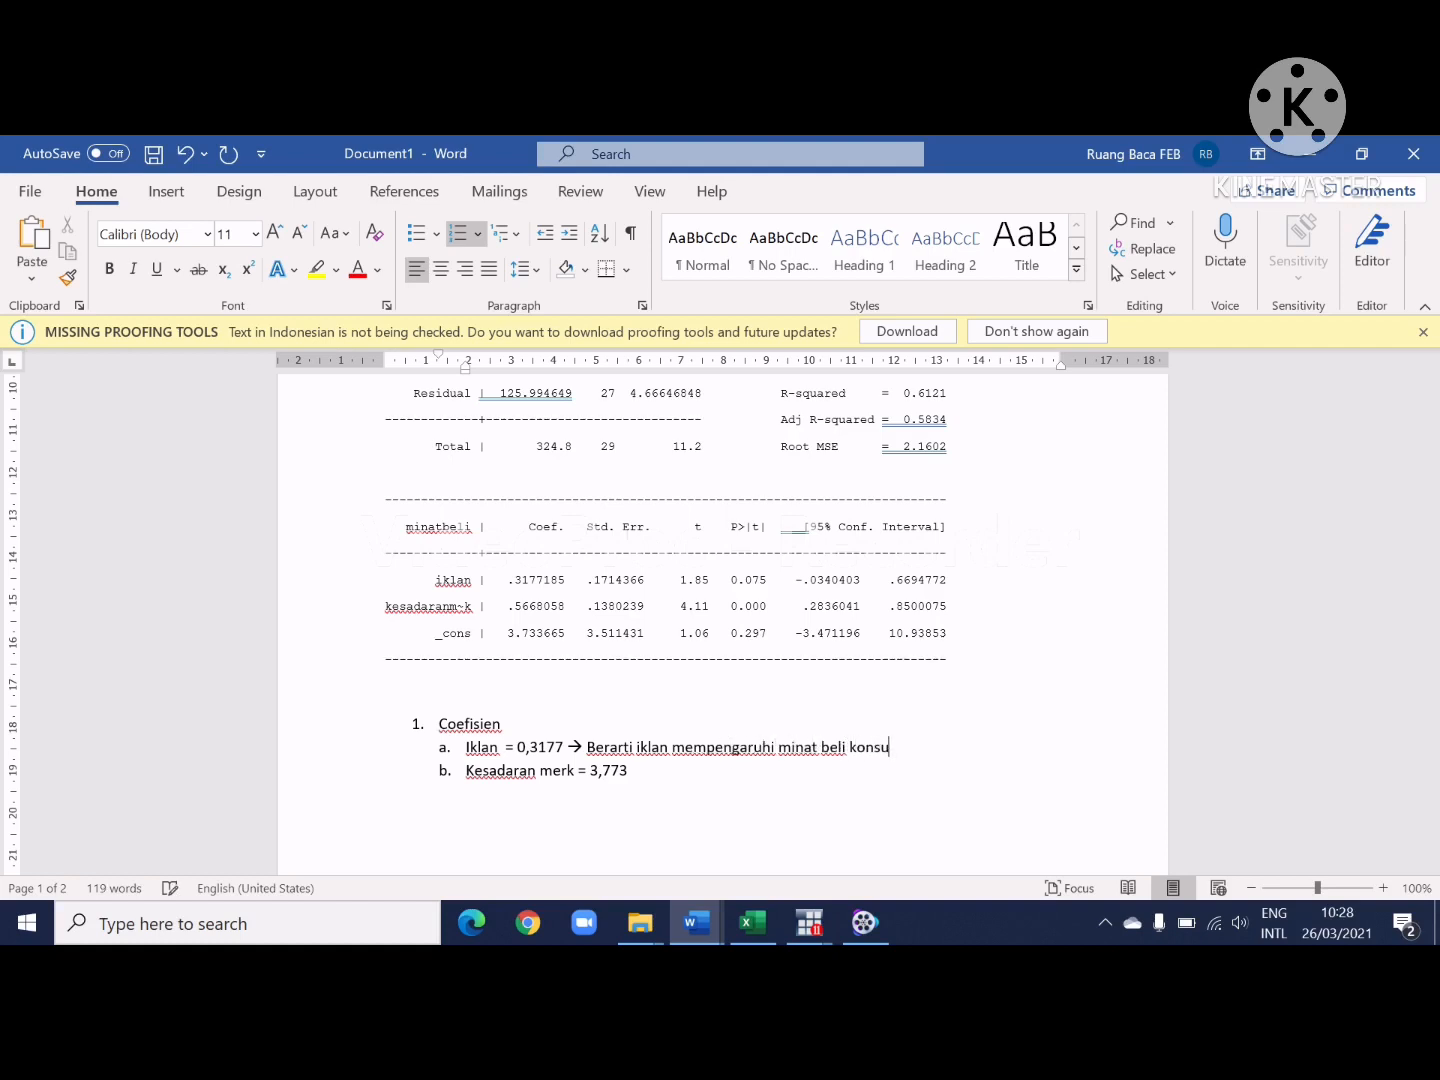
text(men sebesar 31,77 %)
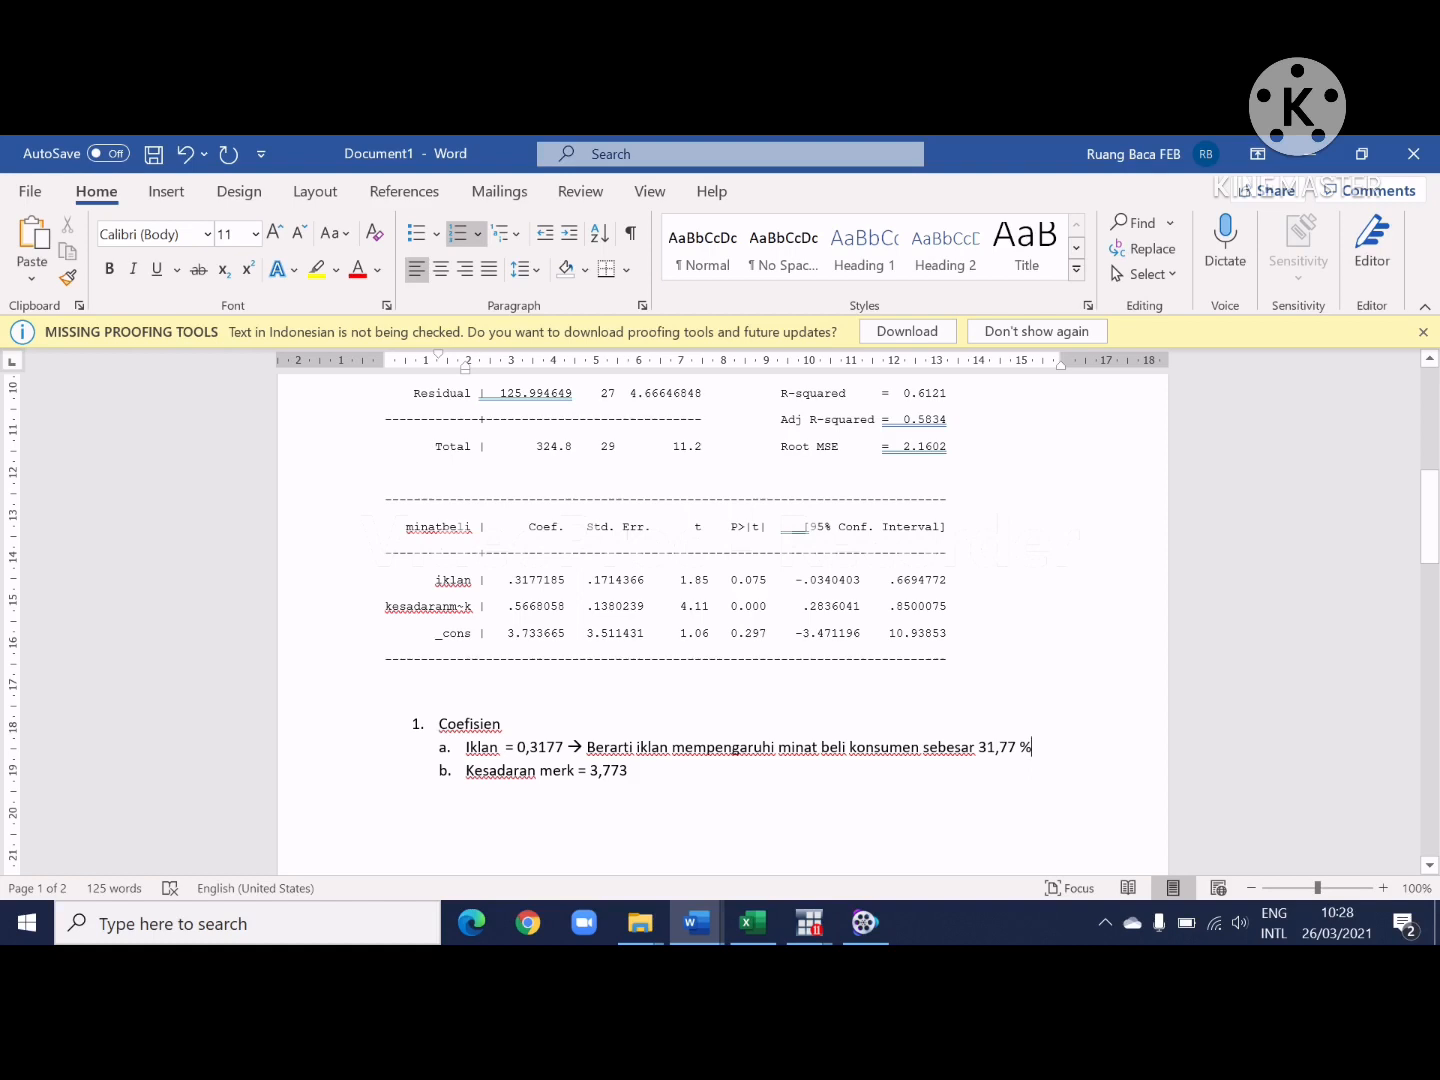
Step: Begin the Kesadaran merk interpretation after its value with an arrow and "berarti iklan mempengaruhi"
text(-)
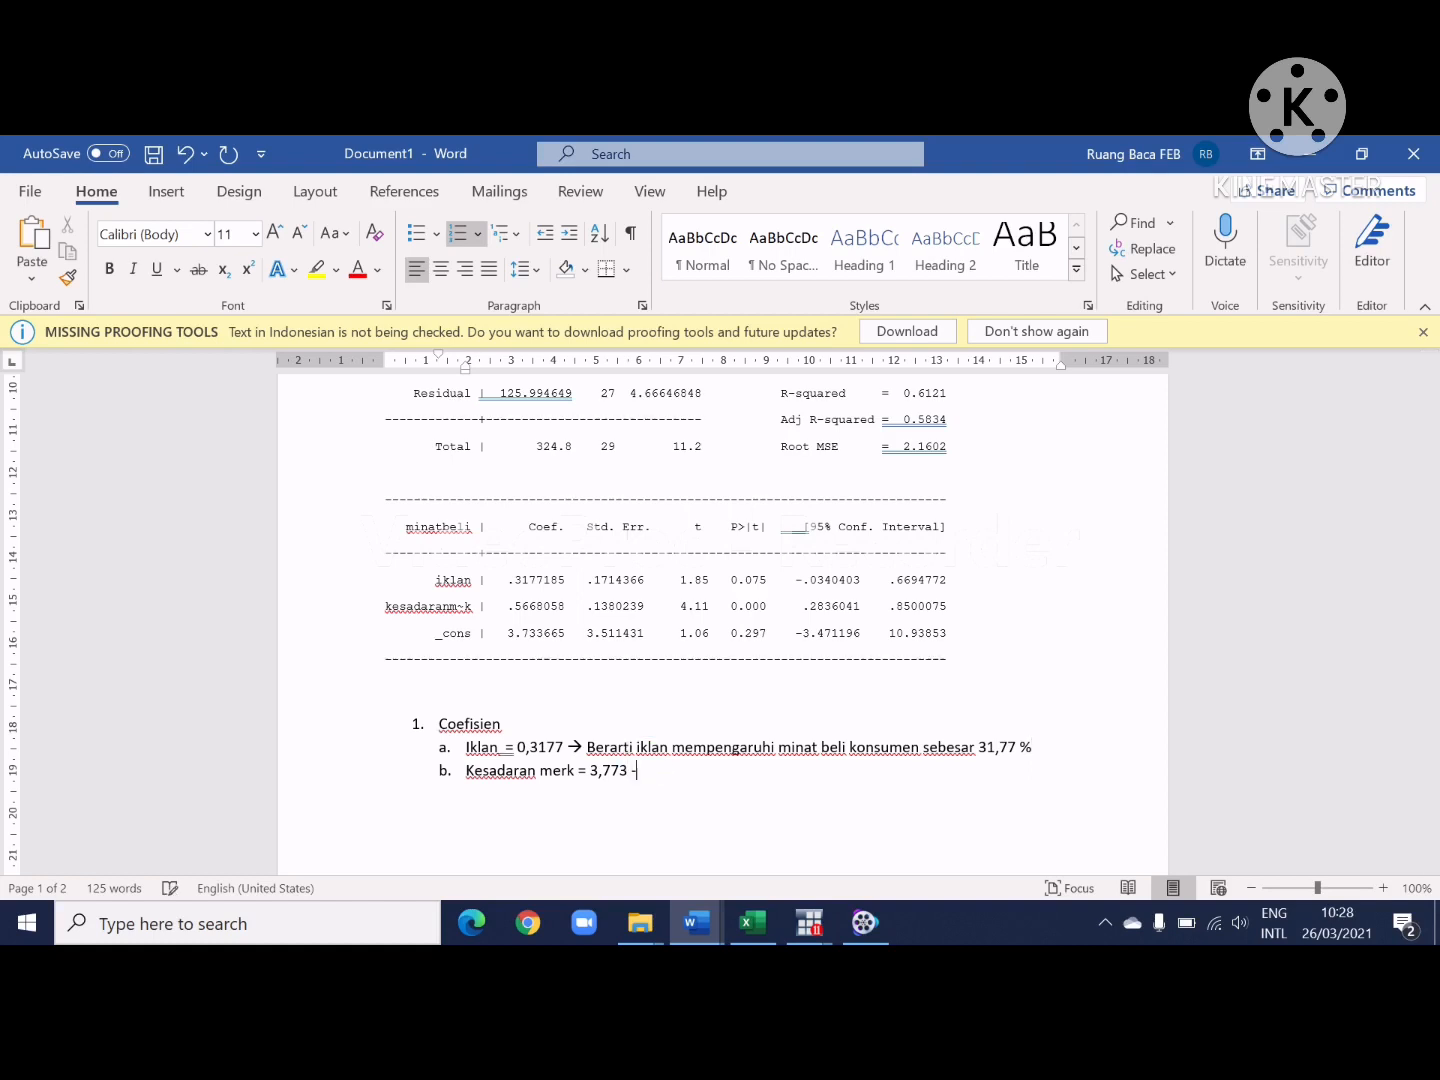
text(-> berarti iklan memp)
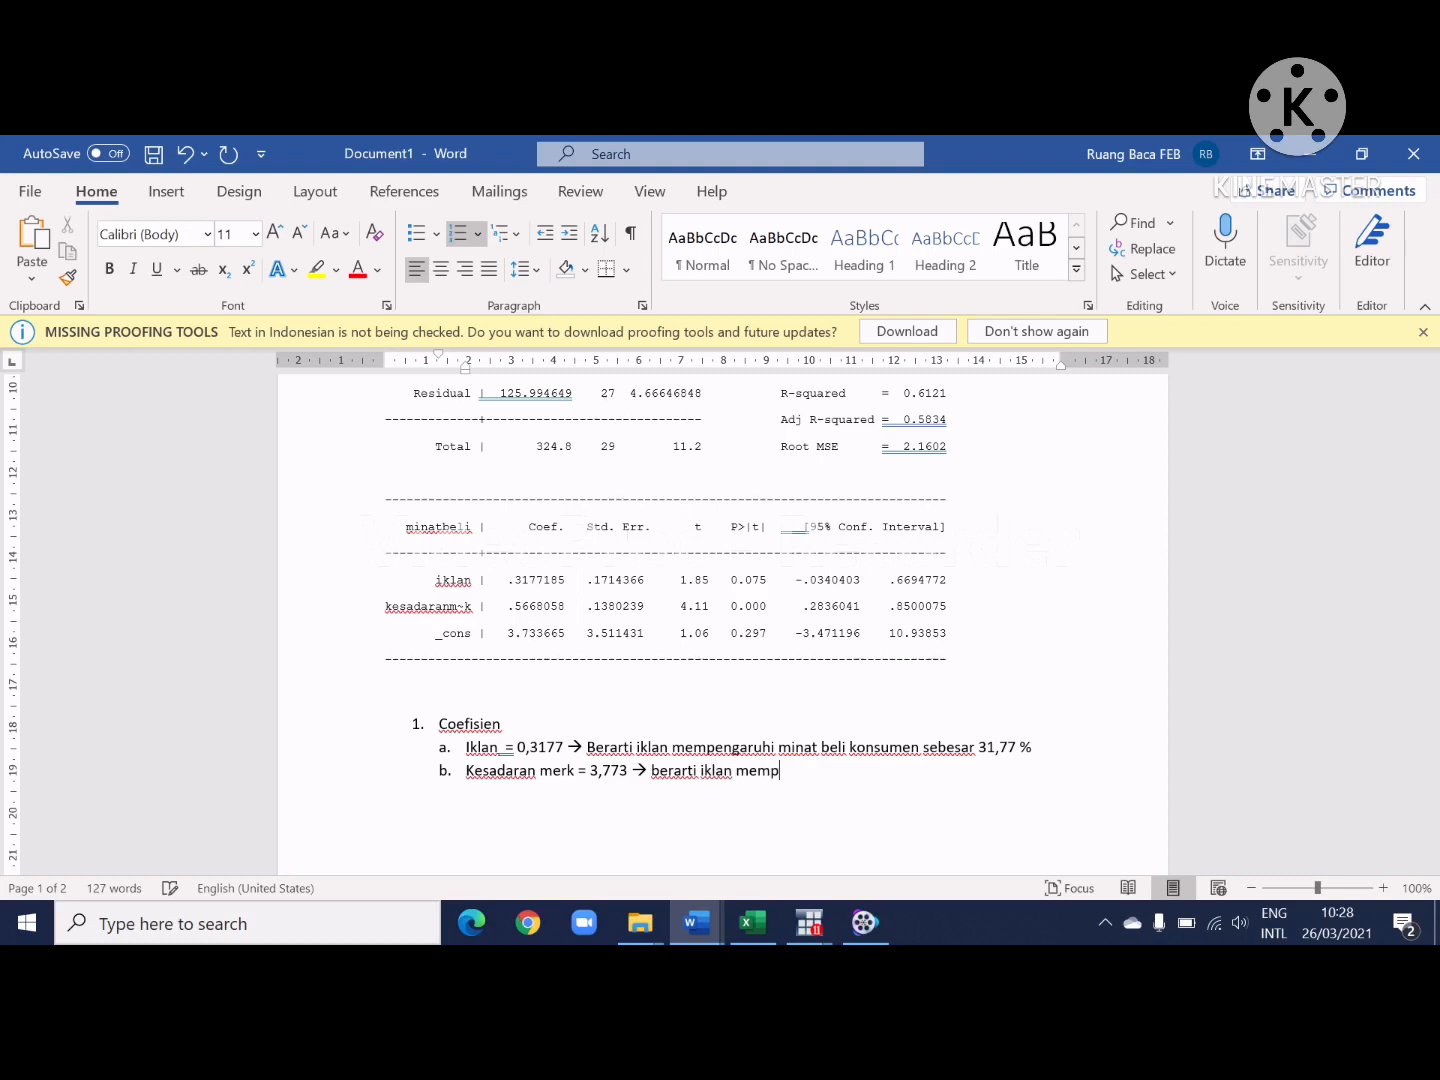
text(engaruhi)
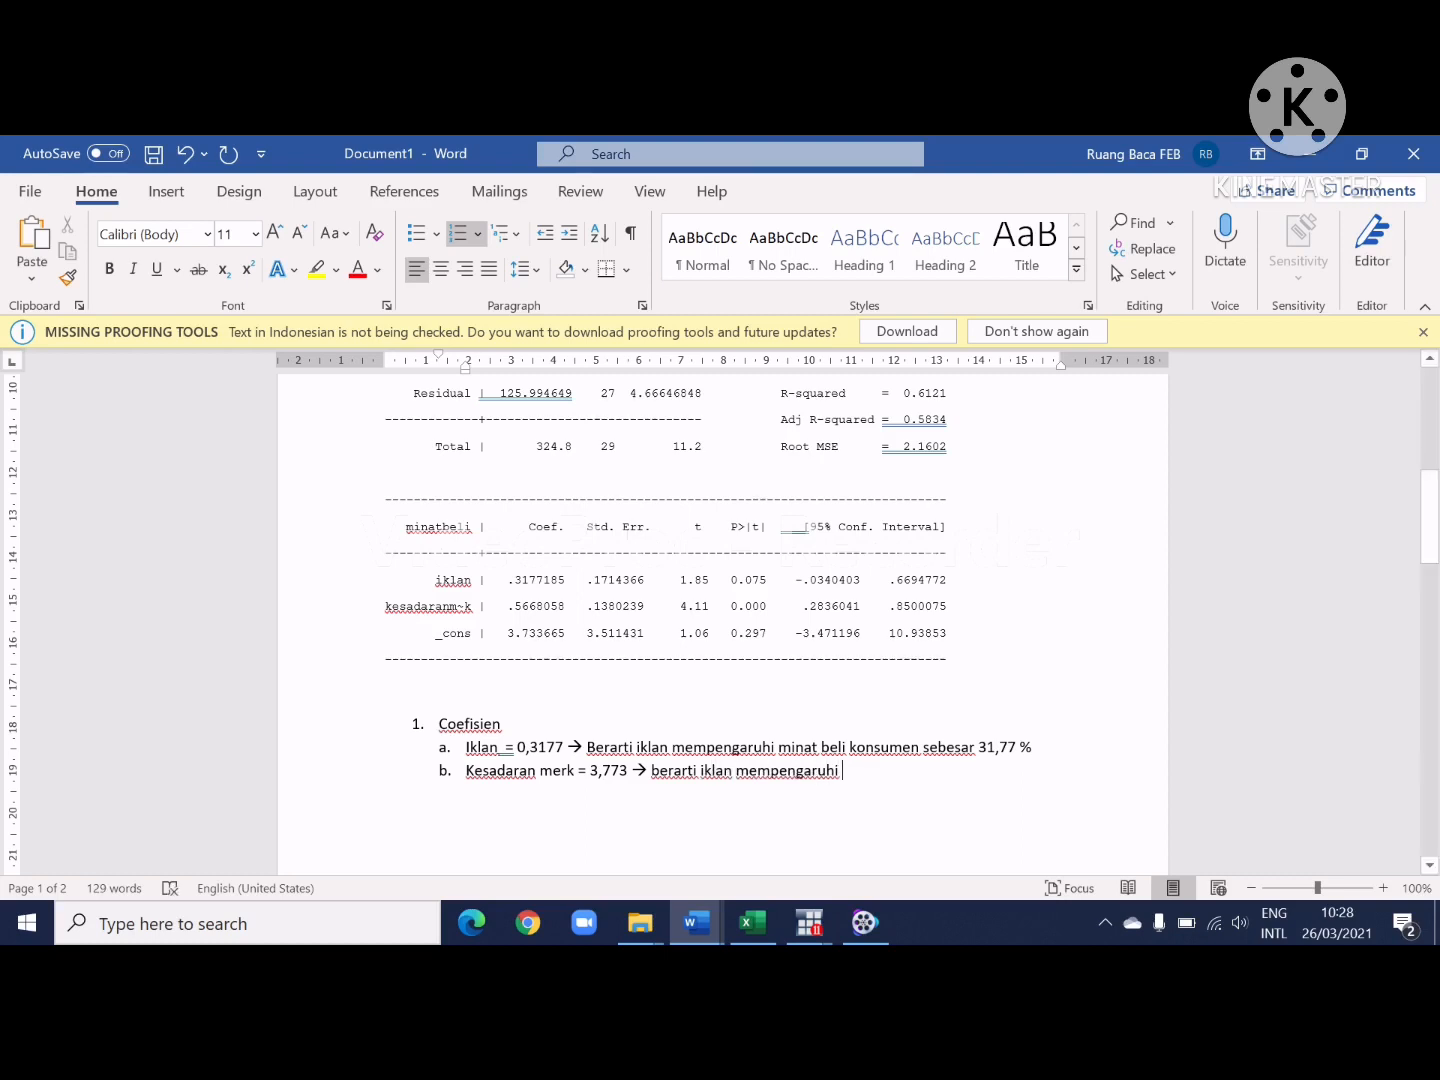
Step: Replace the word "iklan" in the Kesadaran merk interpretation with "kesadaran mrek"
double_click(697, 770)
key(BackSpace)
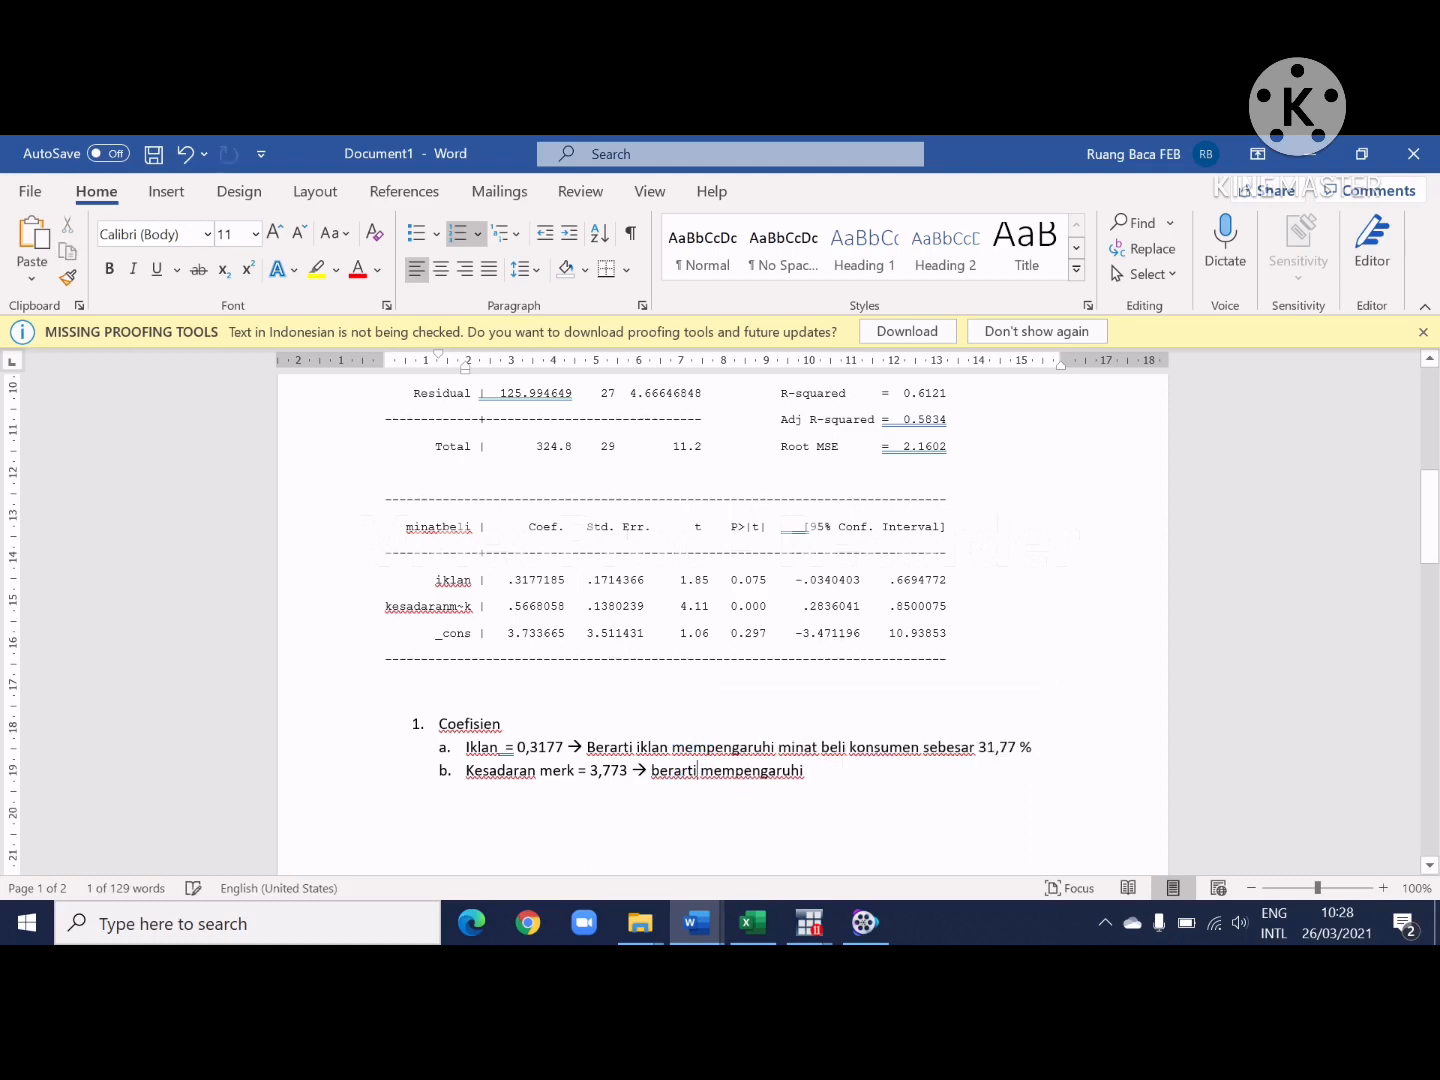
text(kesadatan)
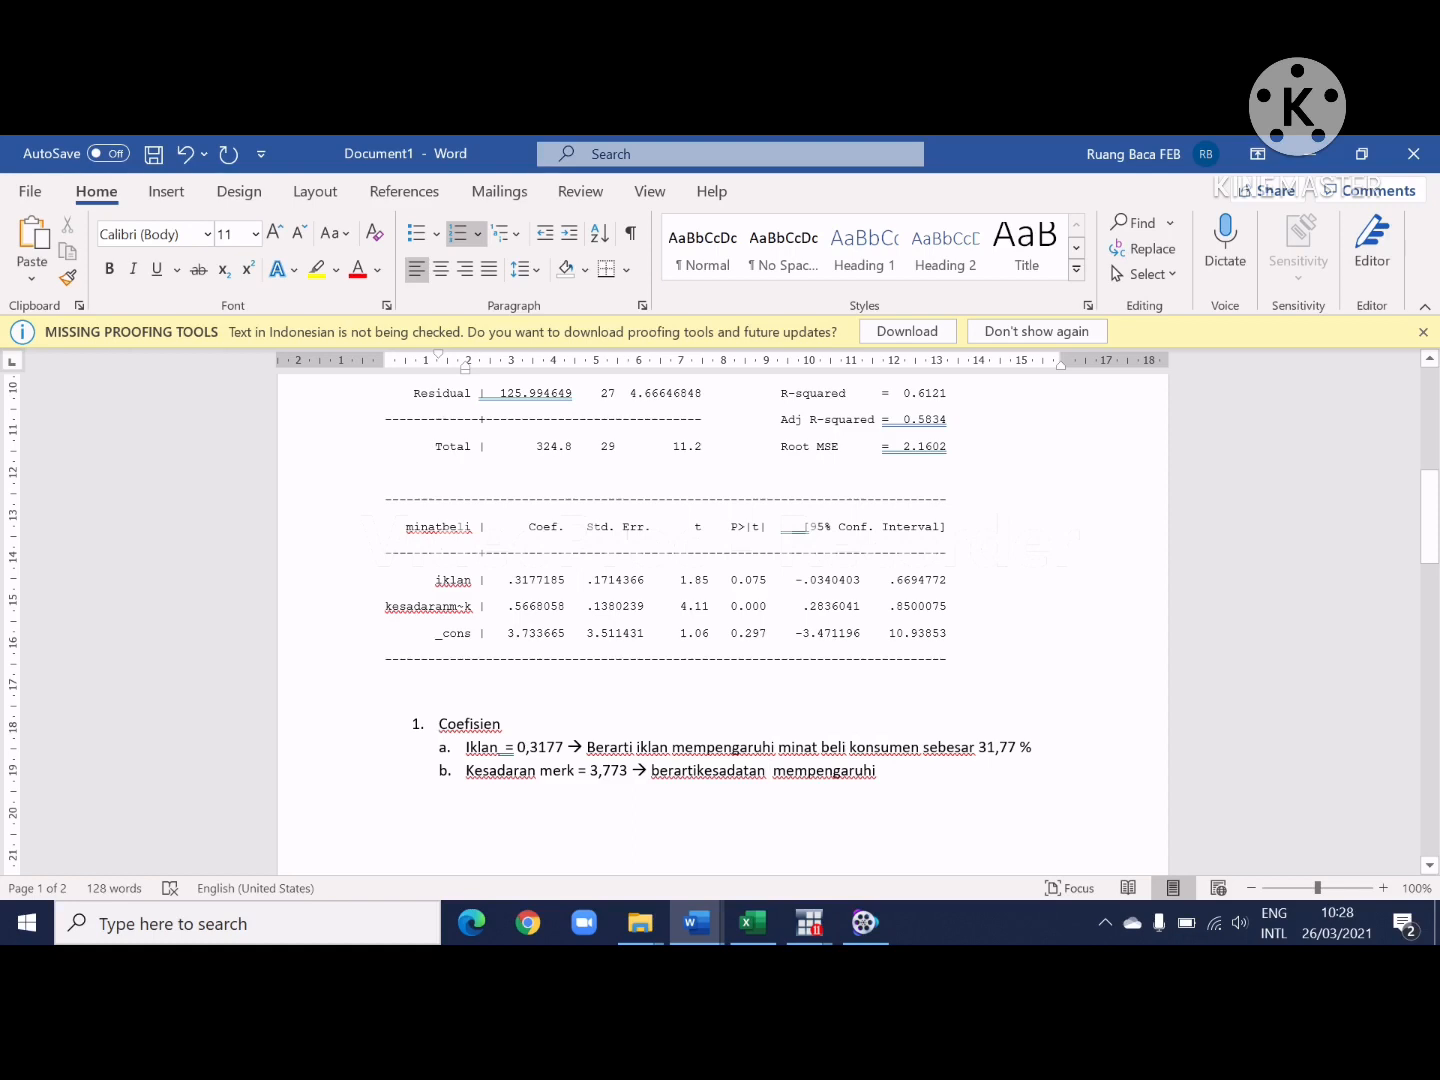
click(698, 770)
click(740, 757)
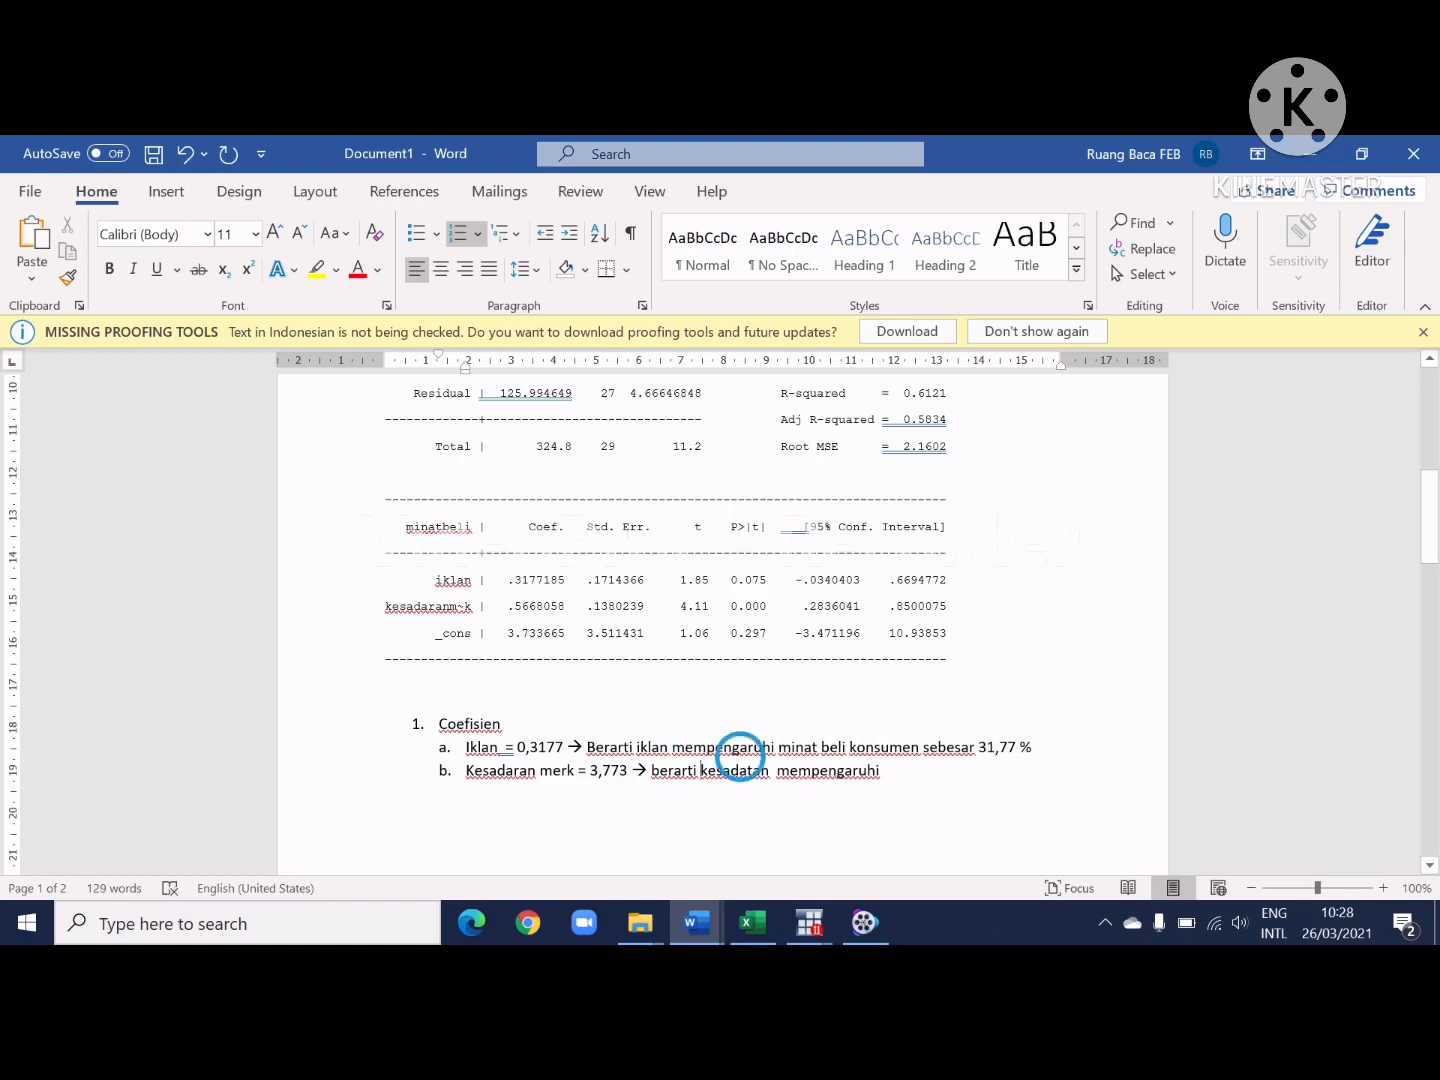
key(BackSpace)
text(r)
click(772, 765)
text(konsumen)
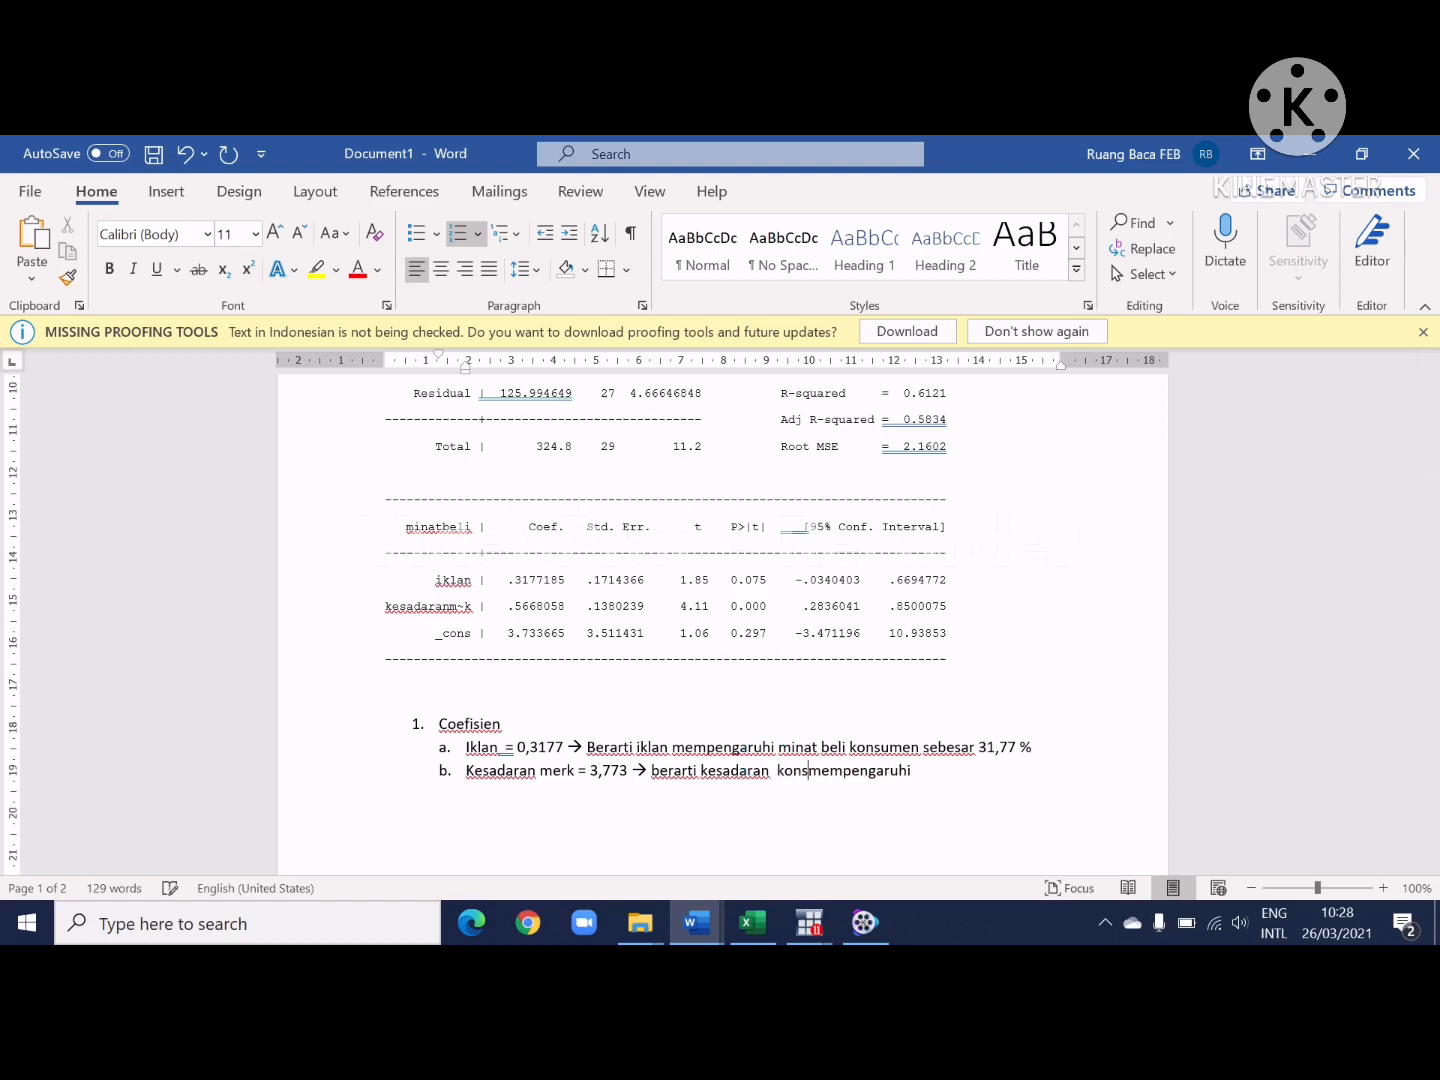
key(BackSpace)
key(BackSpace)
key(BackSpace)
key(BackSpace)
key(BackSpace)
key(BackSpace)
text(mrek)
key(End)
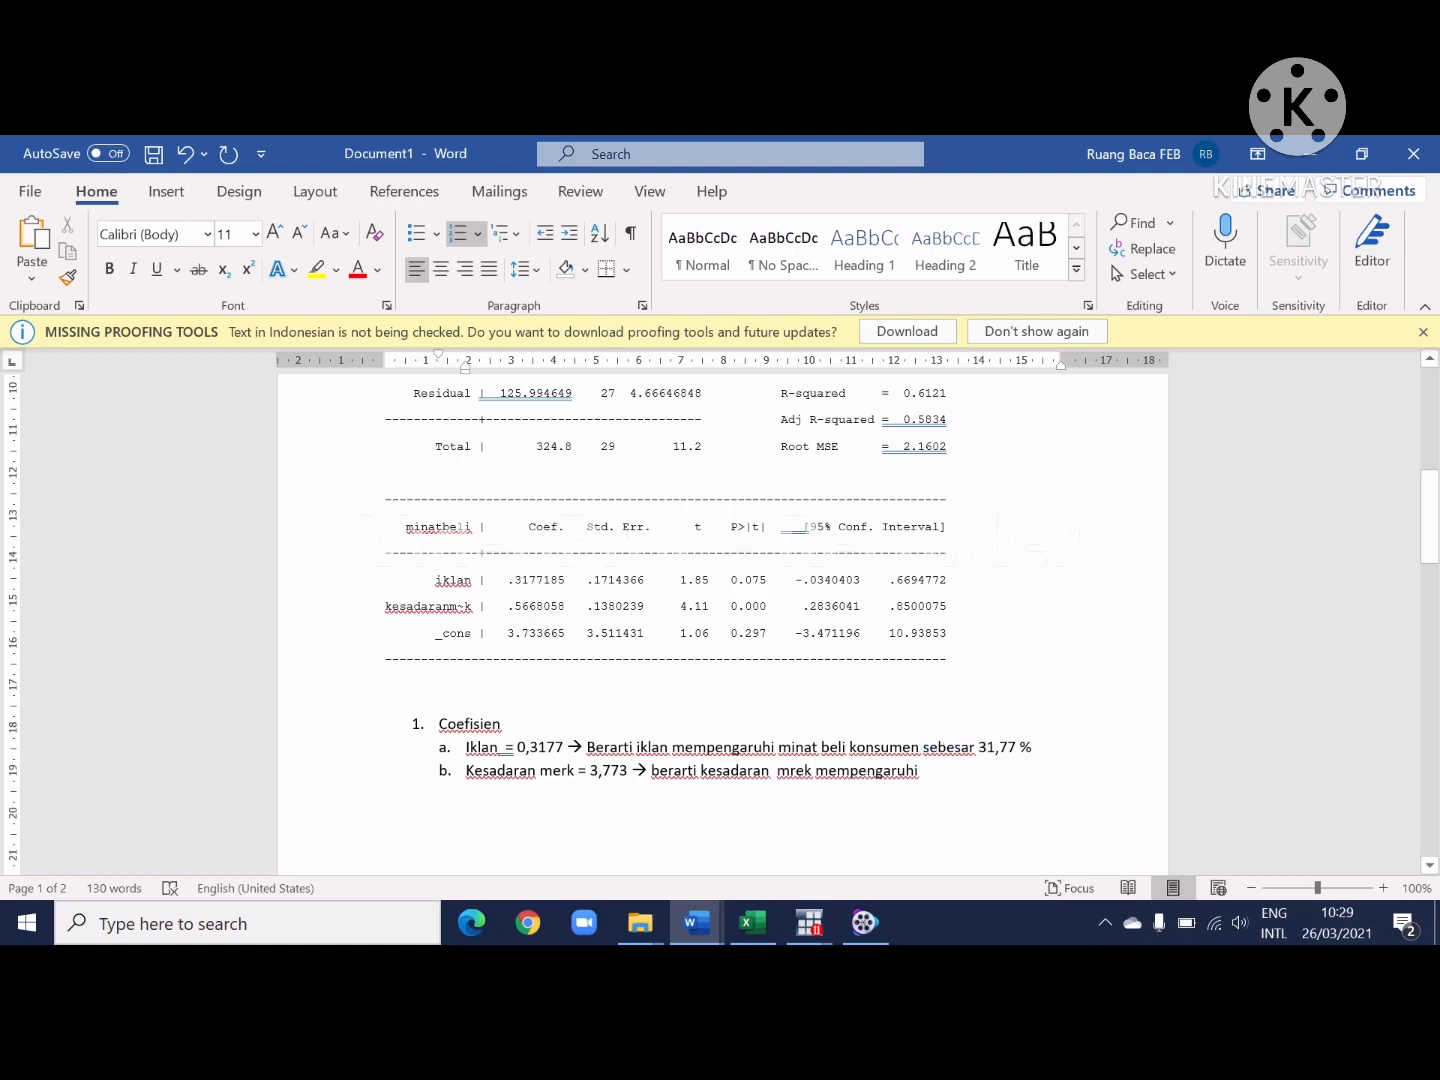
Step: Finish the Kesadaran merk interpretation with "minat beli sebesar 377,3%"
text(minat beli seb)
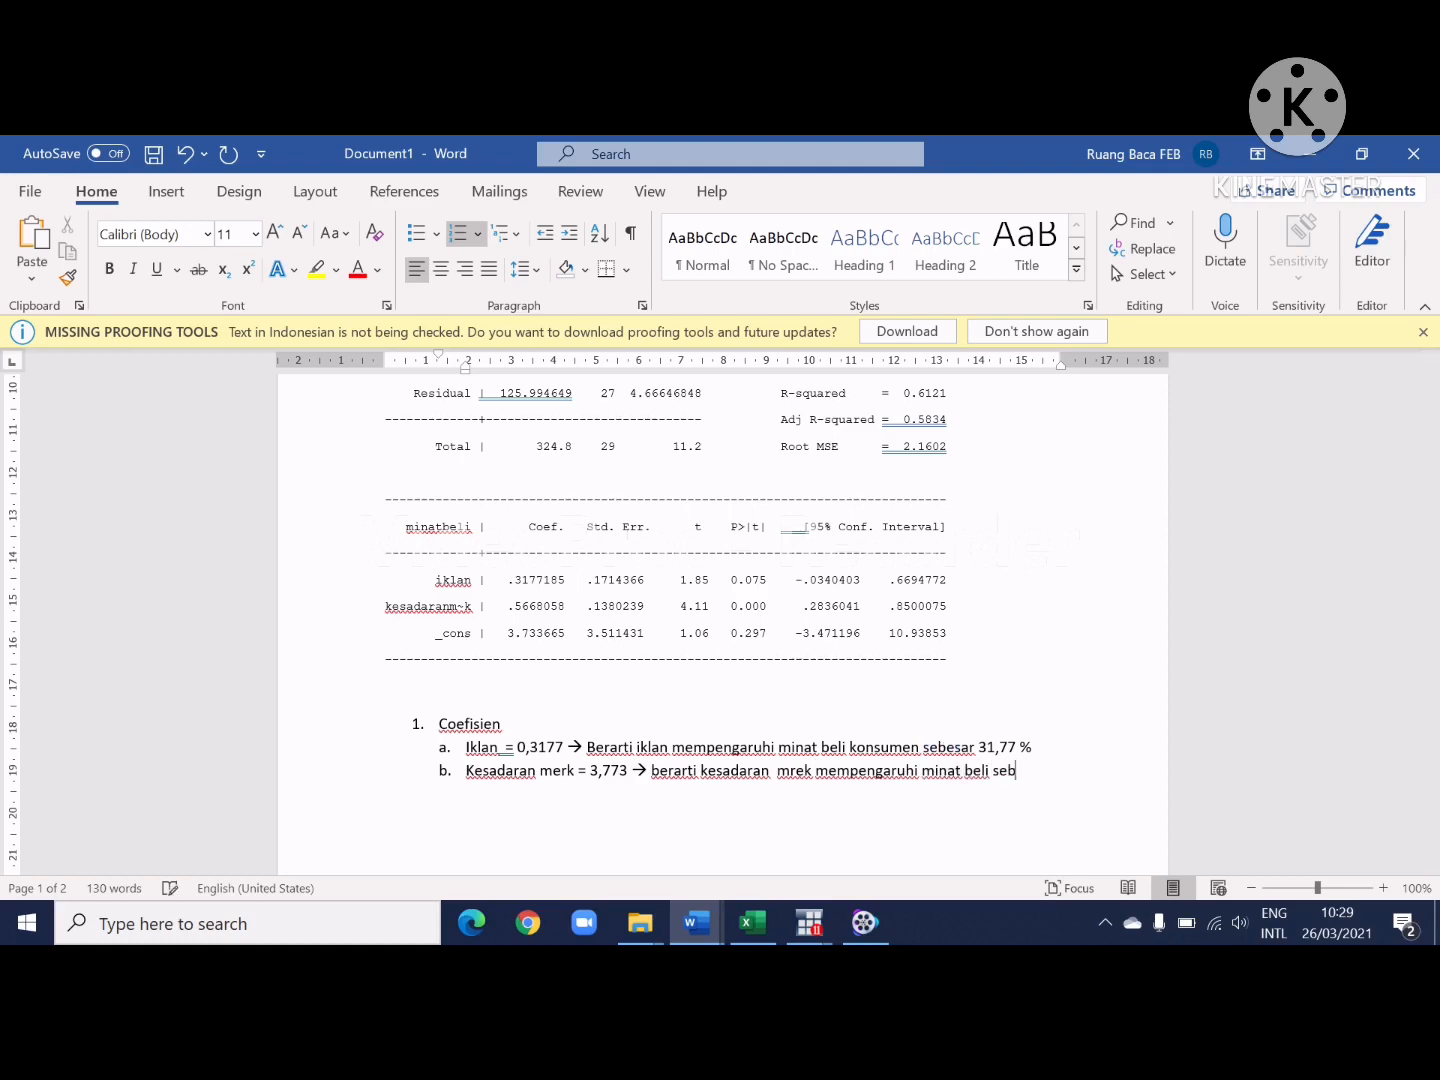
text(esar)
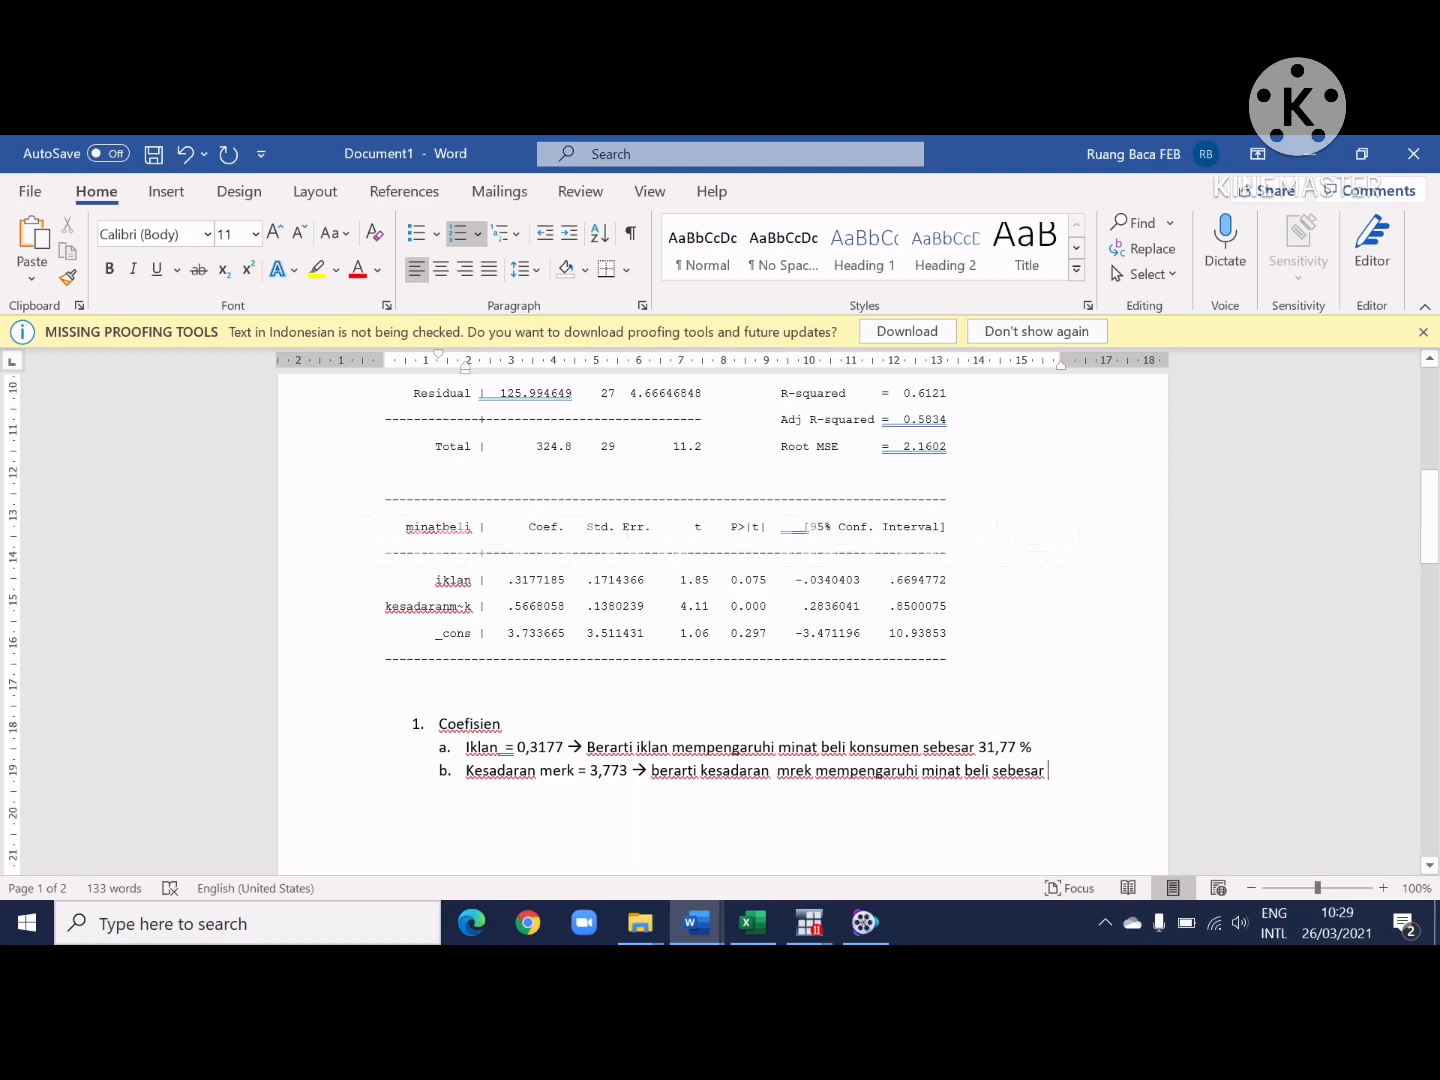
text( 3)
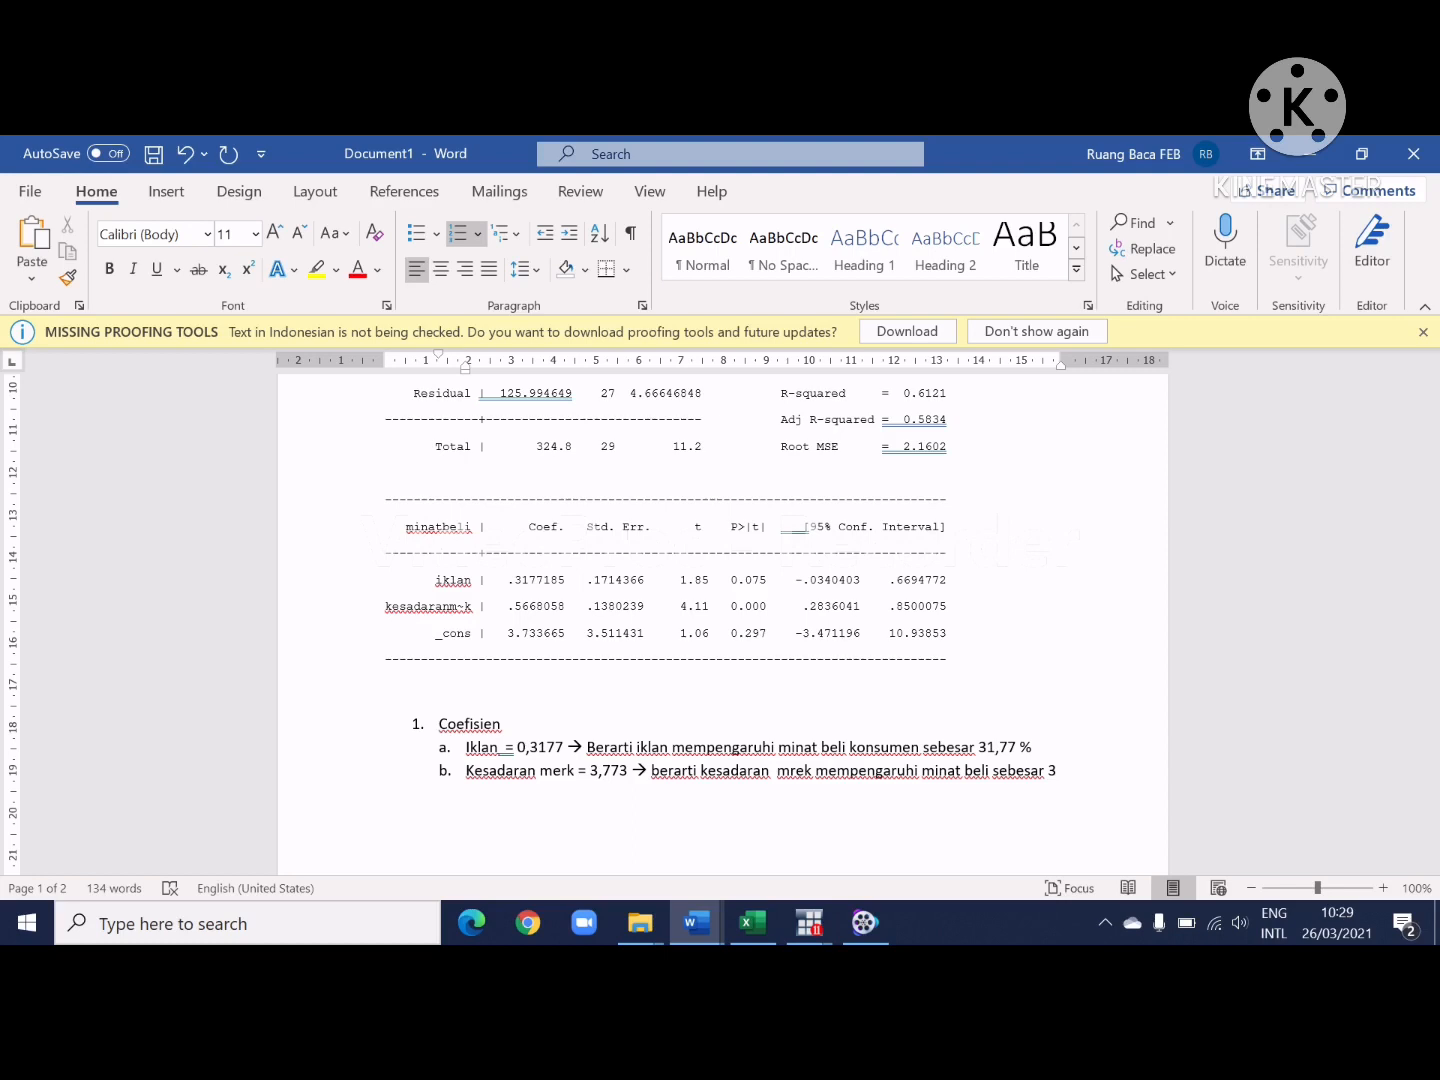
text(77,3%)
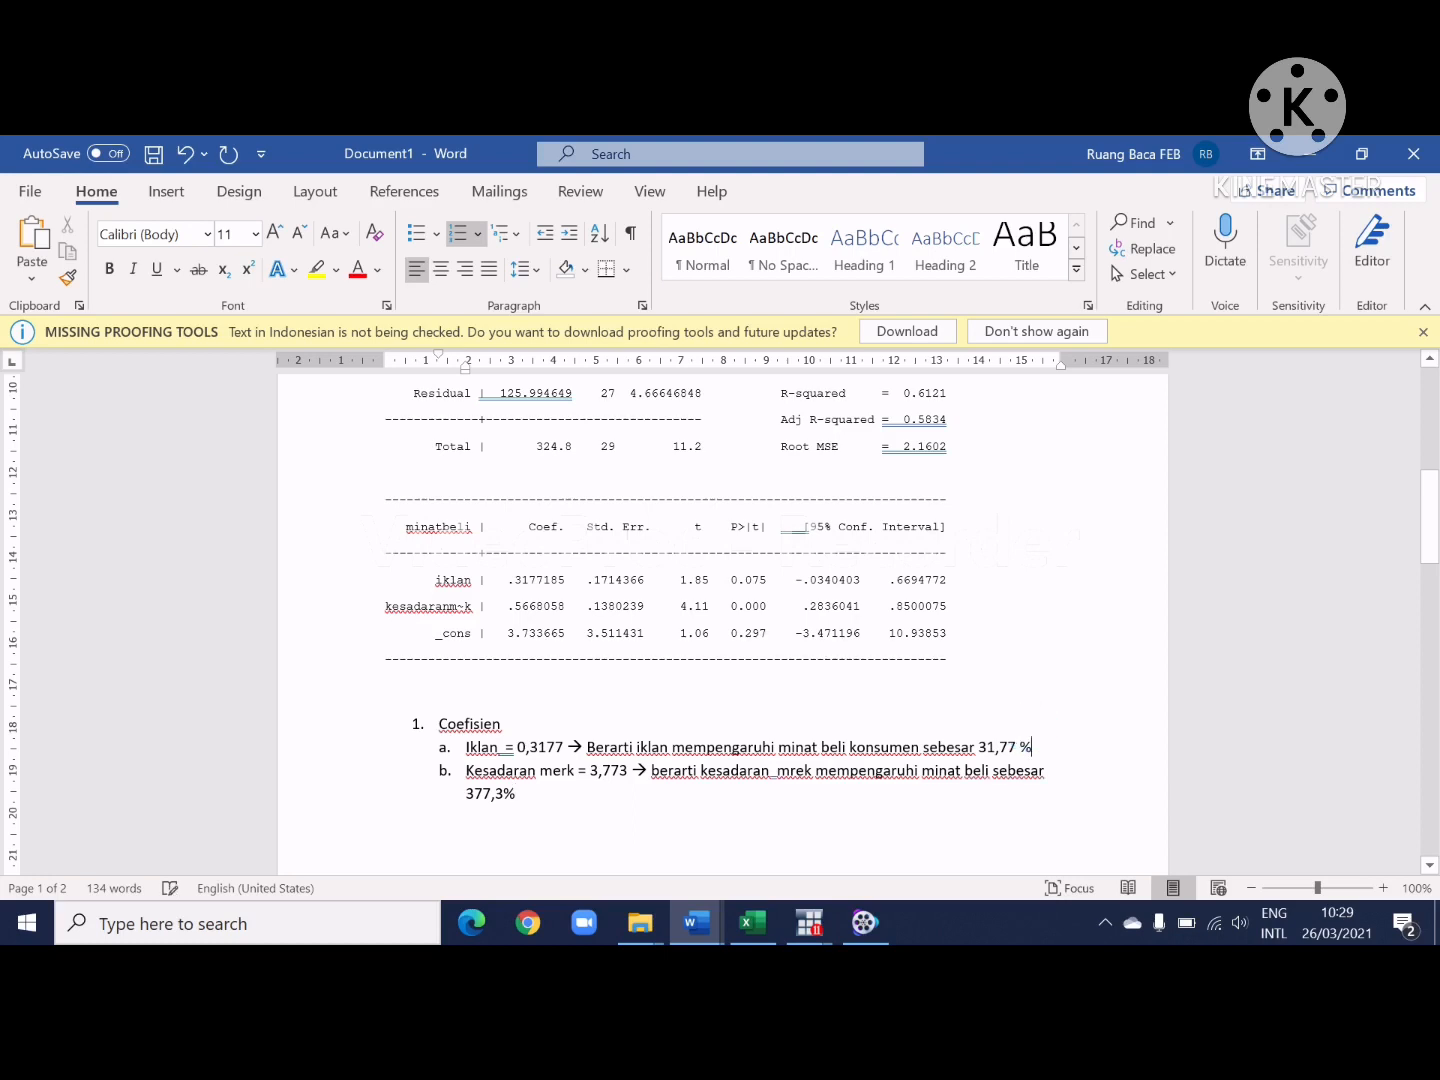
Step: Add the alternative percentage "/ 3,17%" after 31,77 % at the end of the Iklan interpretation
text(/)
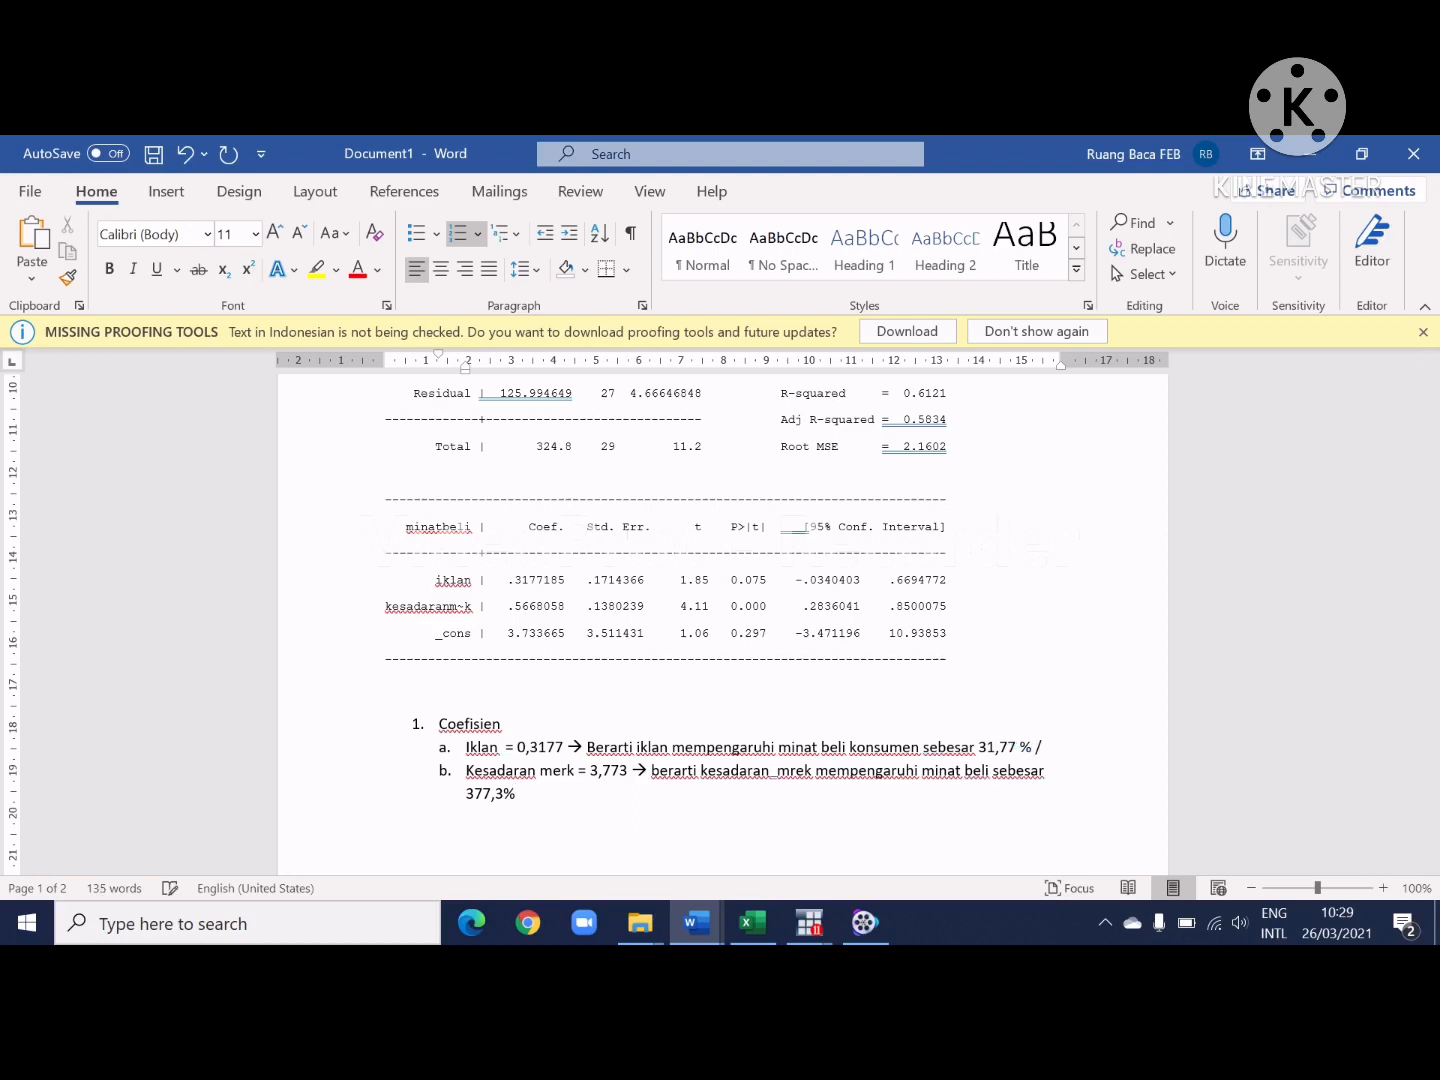
text( 2,1)
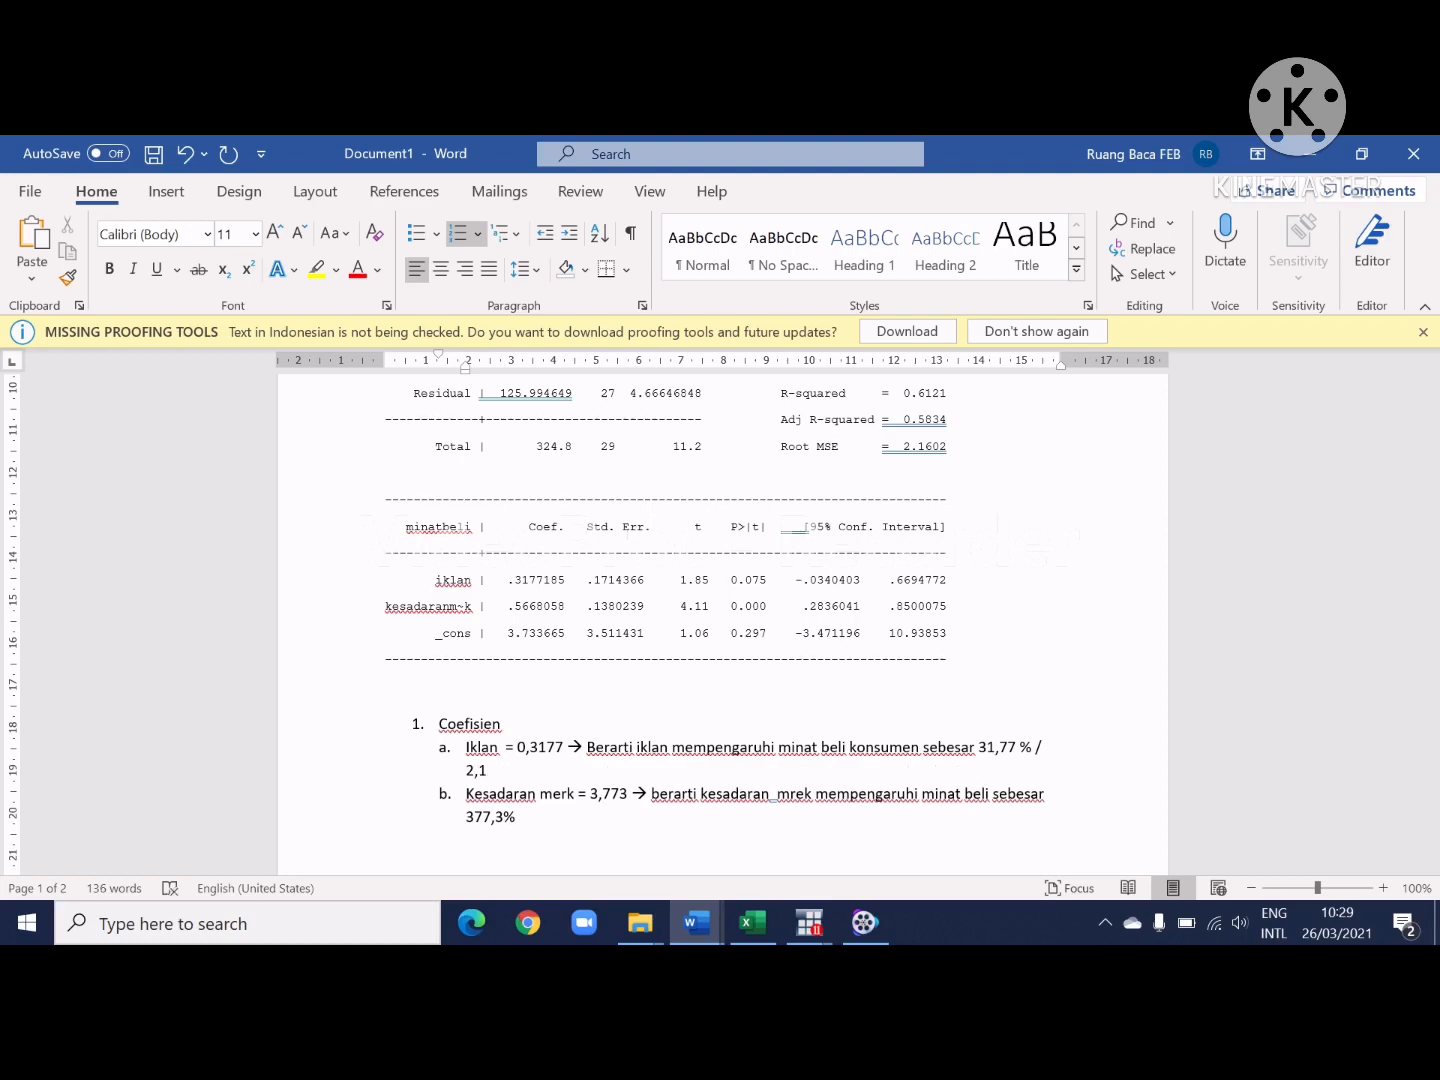
key(BackSpace)
key(BackSpace)
key(BackSpace)
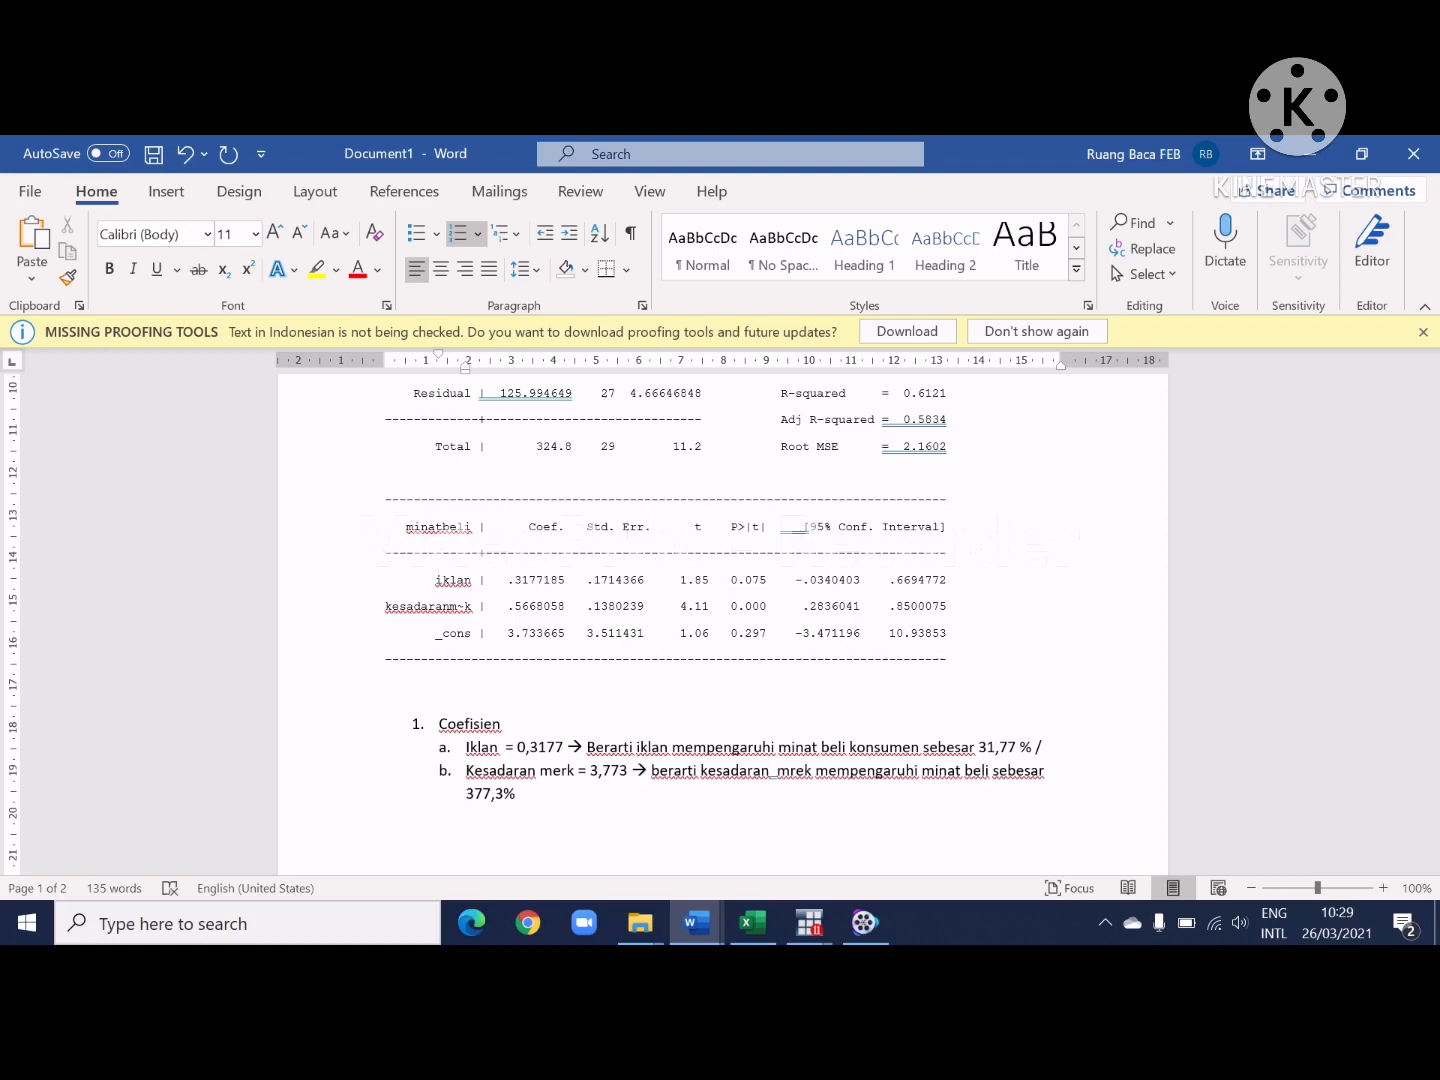
text(3,1)
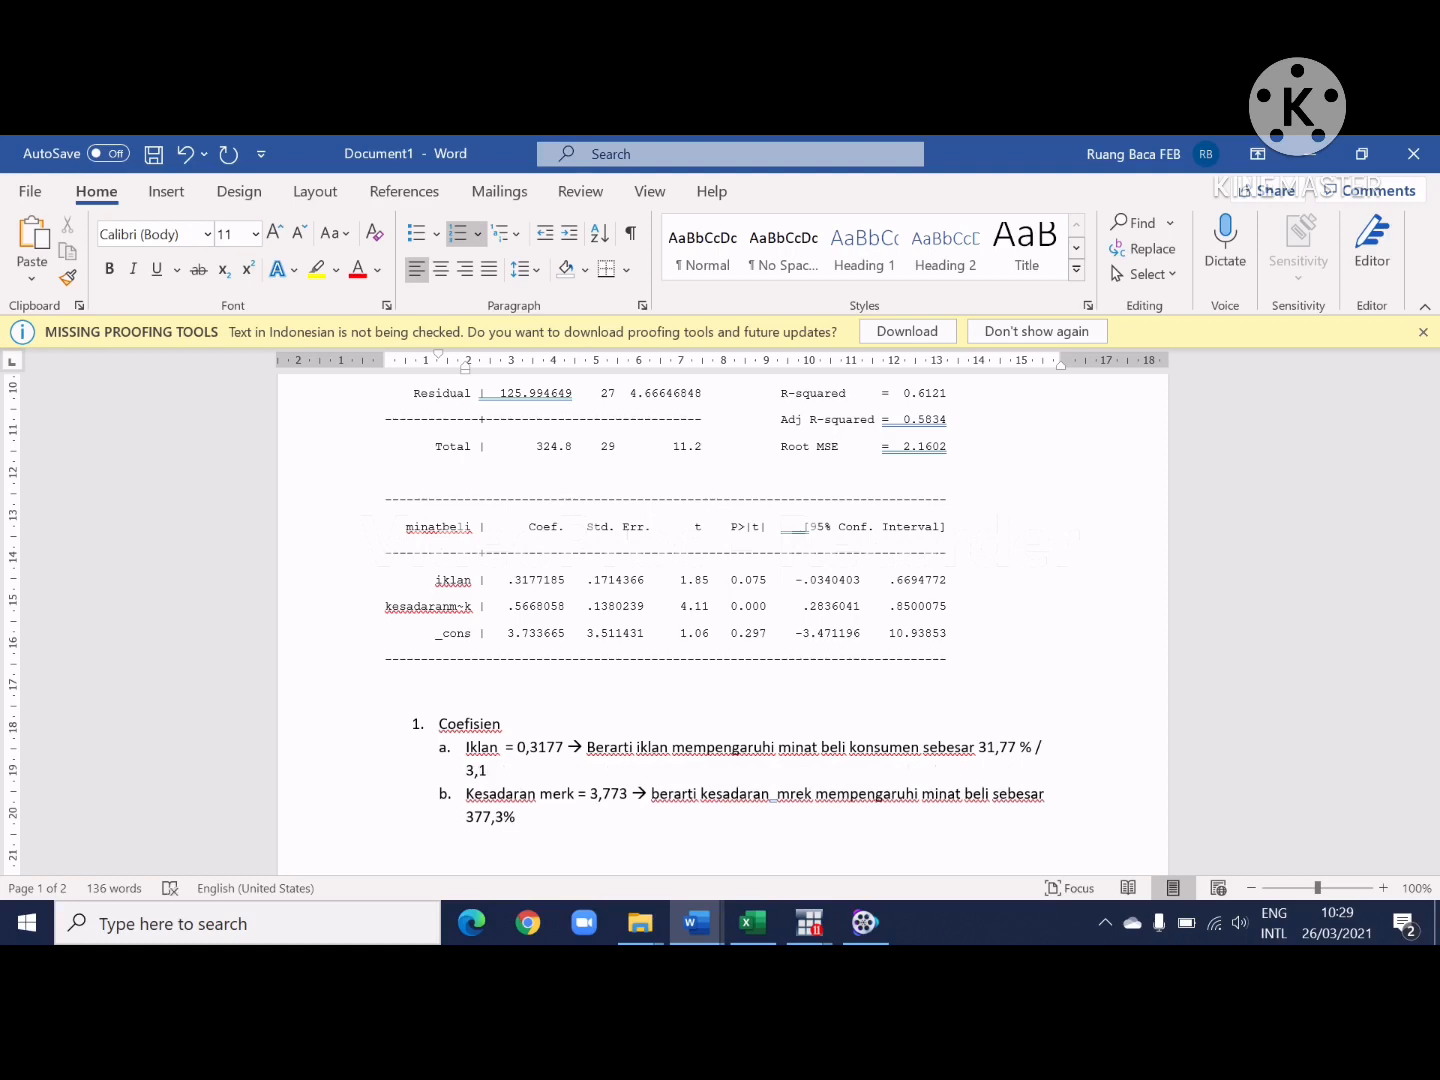
text(7%)
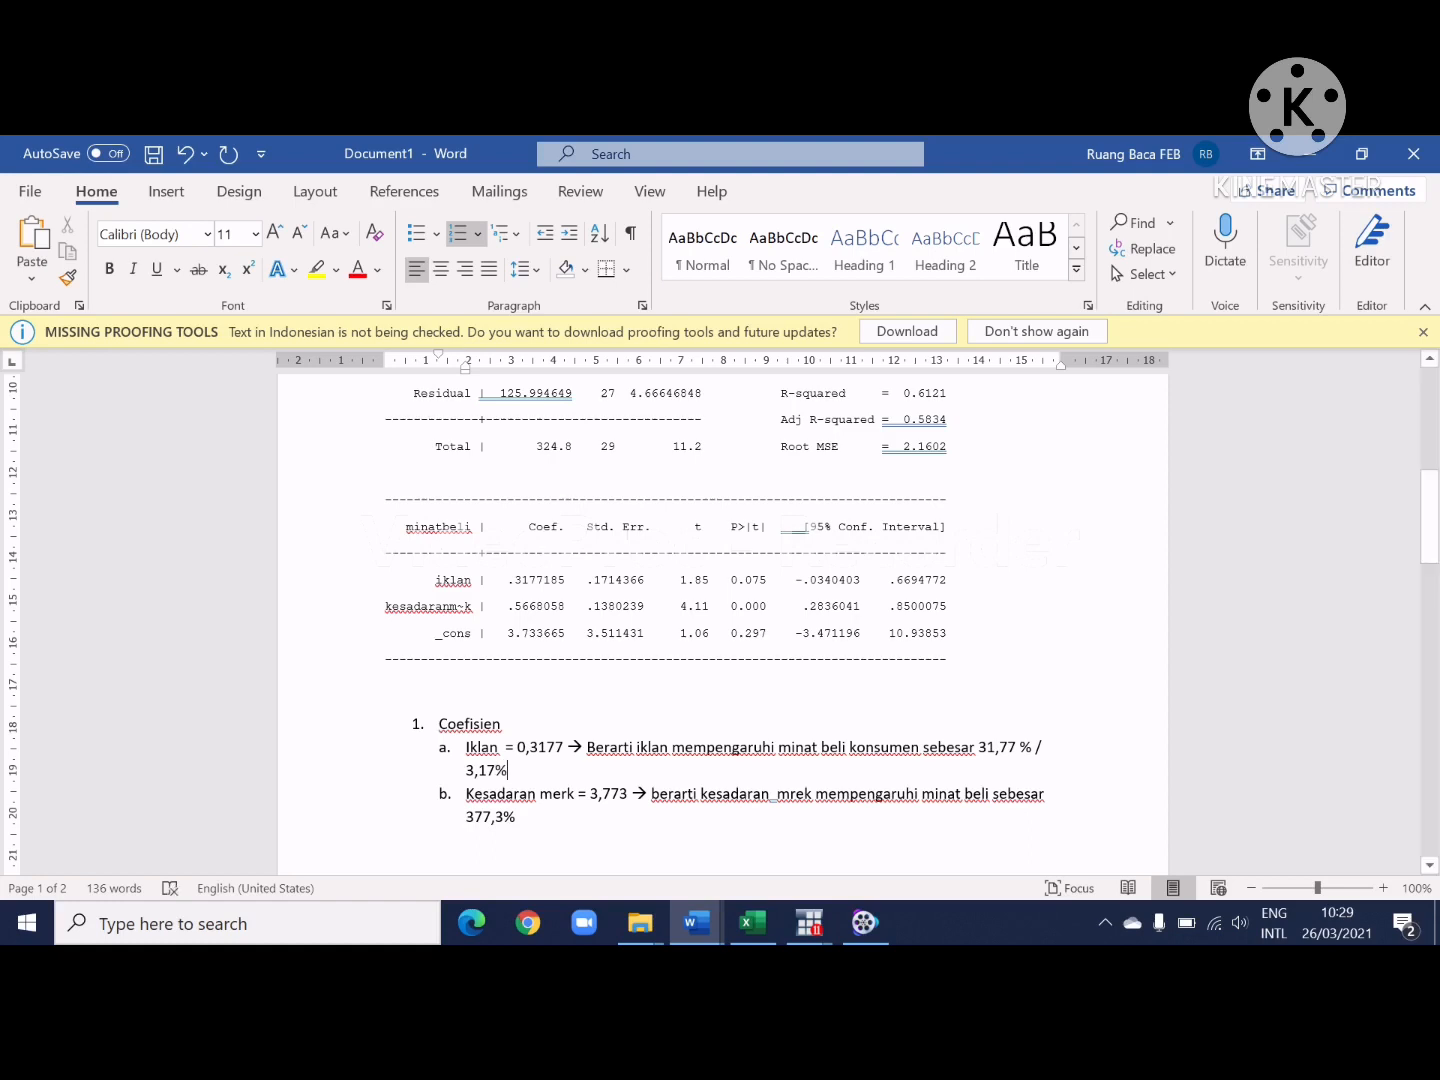
Step: Add the alternative percentage "/ 37,73% ( satuan 10%)" after 377,3% at the end of the Kesadaran merk interpretation
click(786, 809)
text(/ )
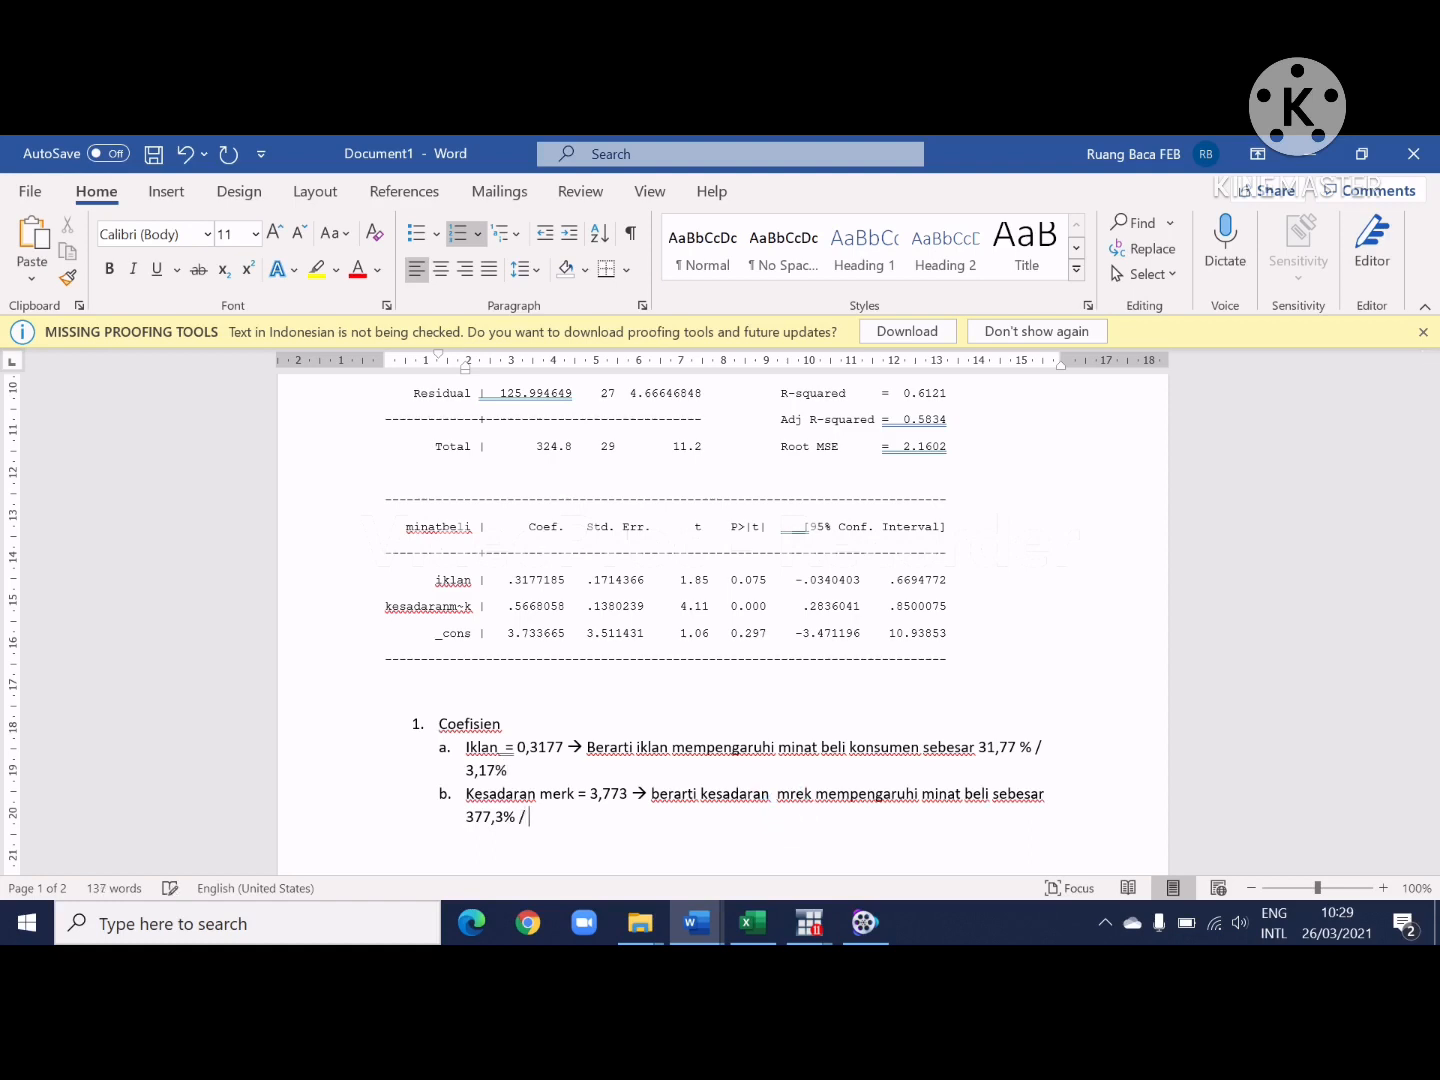
text(37,73% ( satuan 10%))
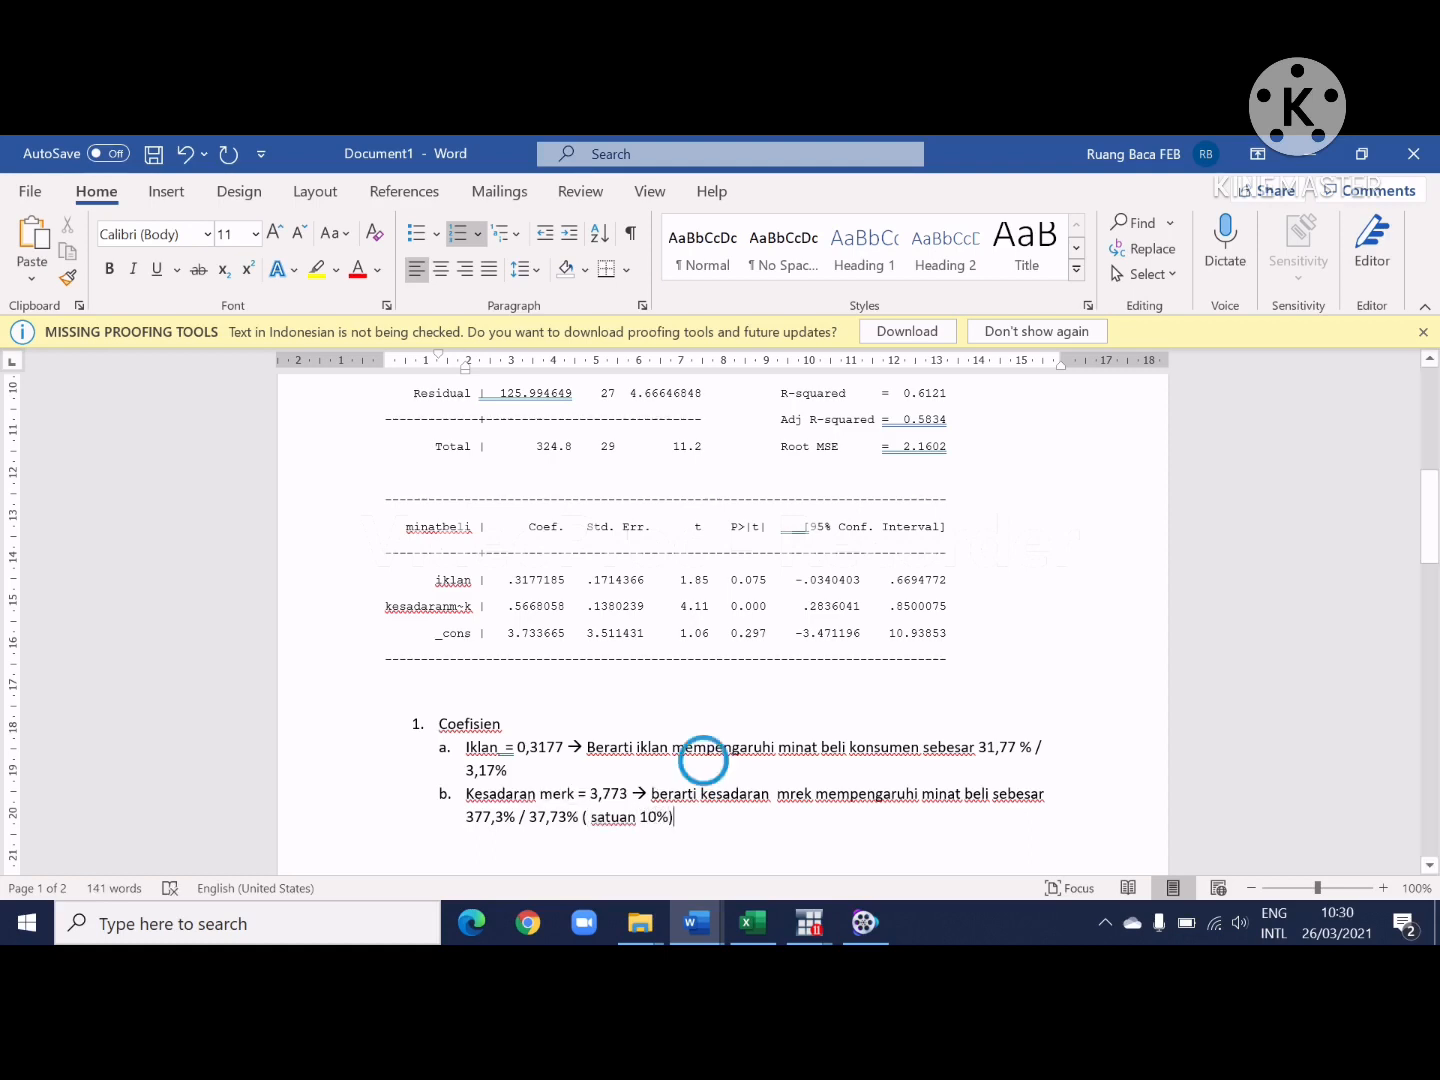
Step: In the Iklan interpretation, add "( satuan 10%)" after 3,17% and "( satuan 100%)" after 31,77 %
click(703, 761)
text(()
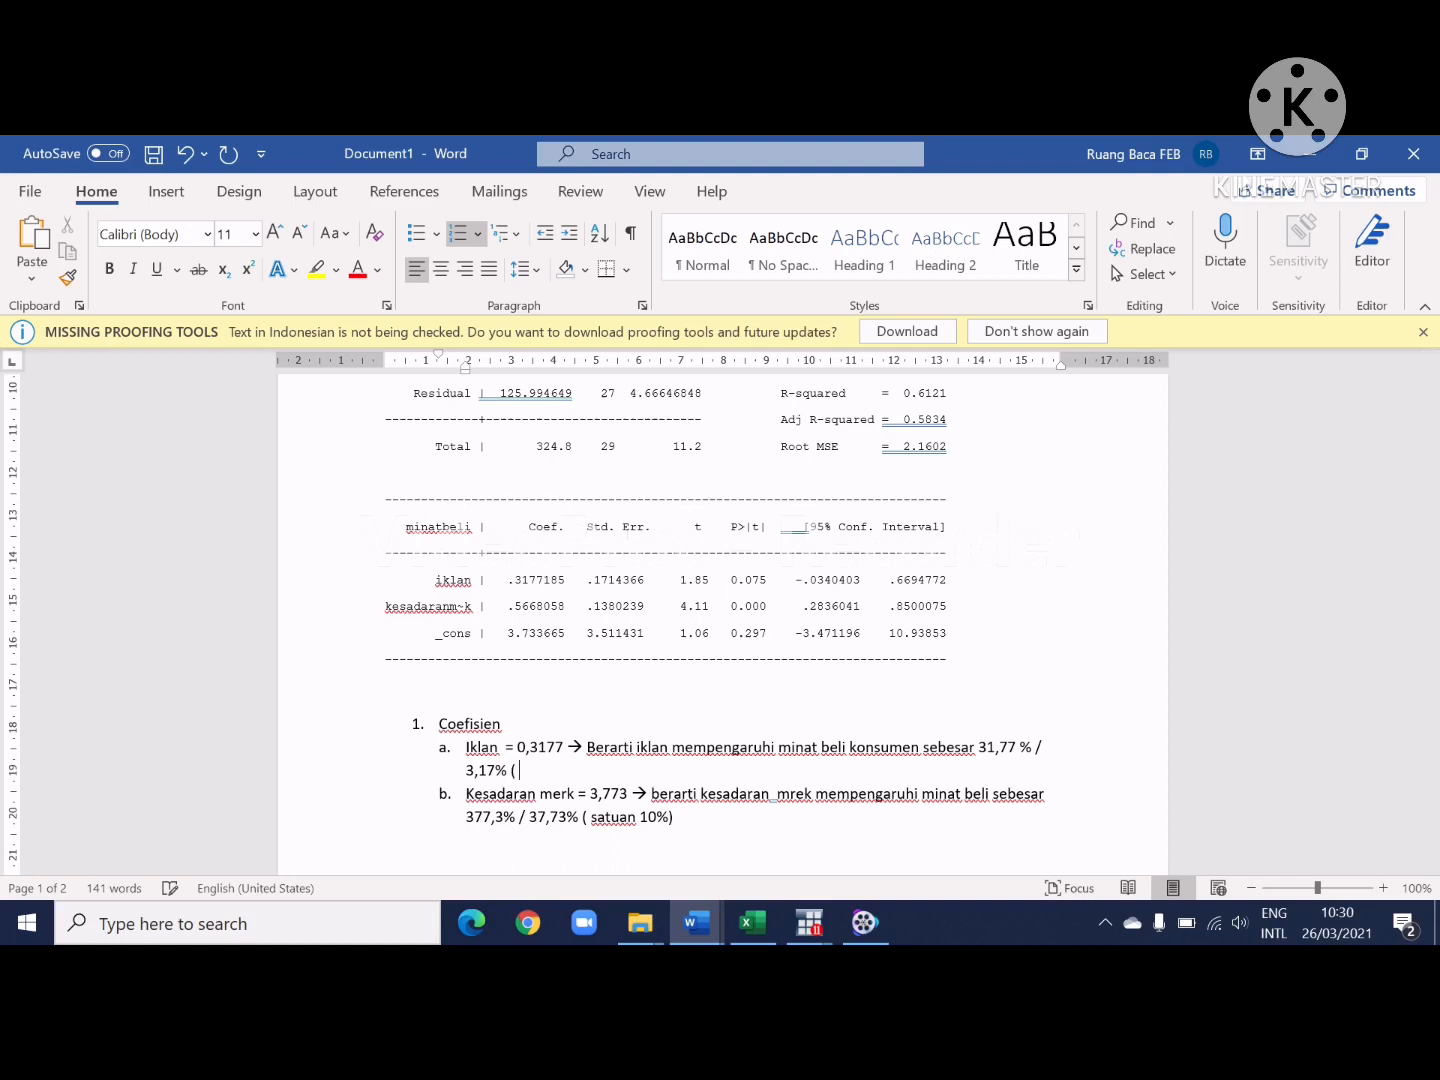
text( satuan 10%))
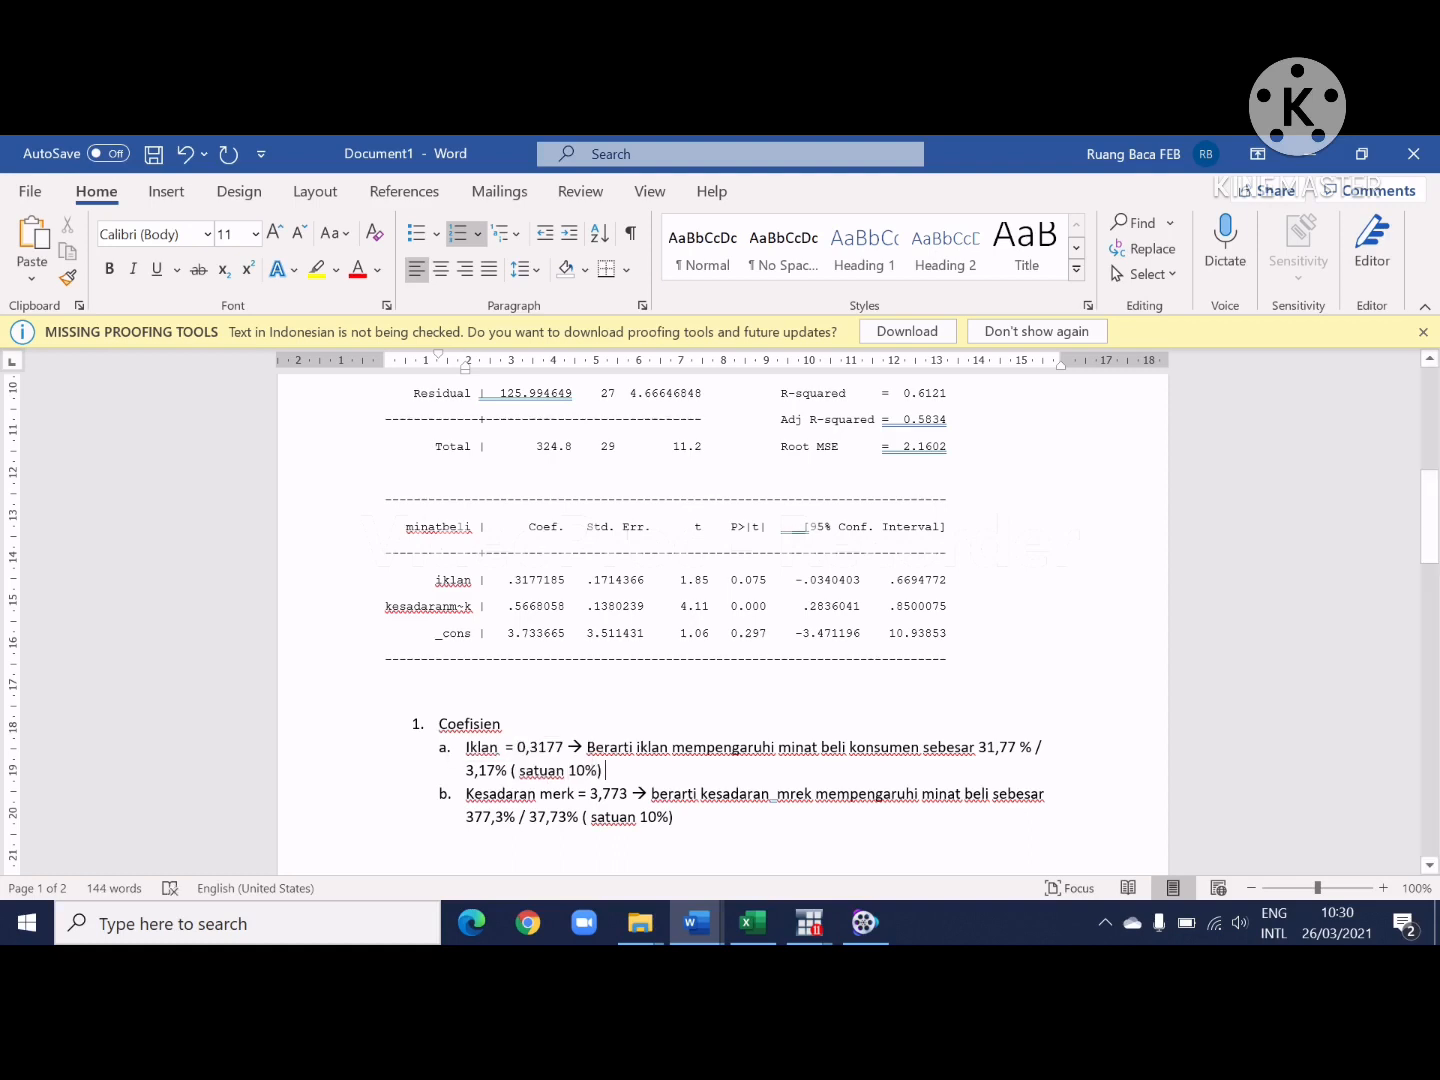
click(1029, 745)
text(( satuan)
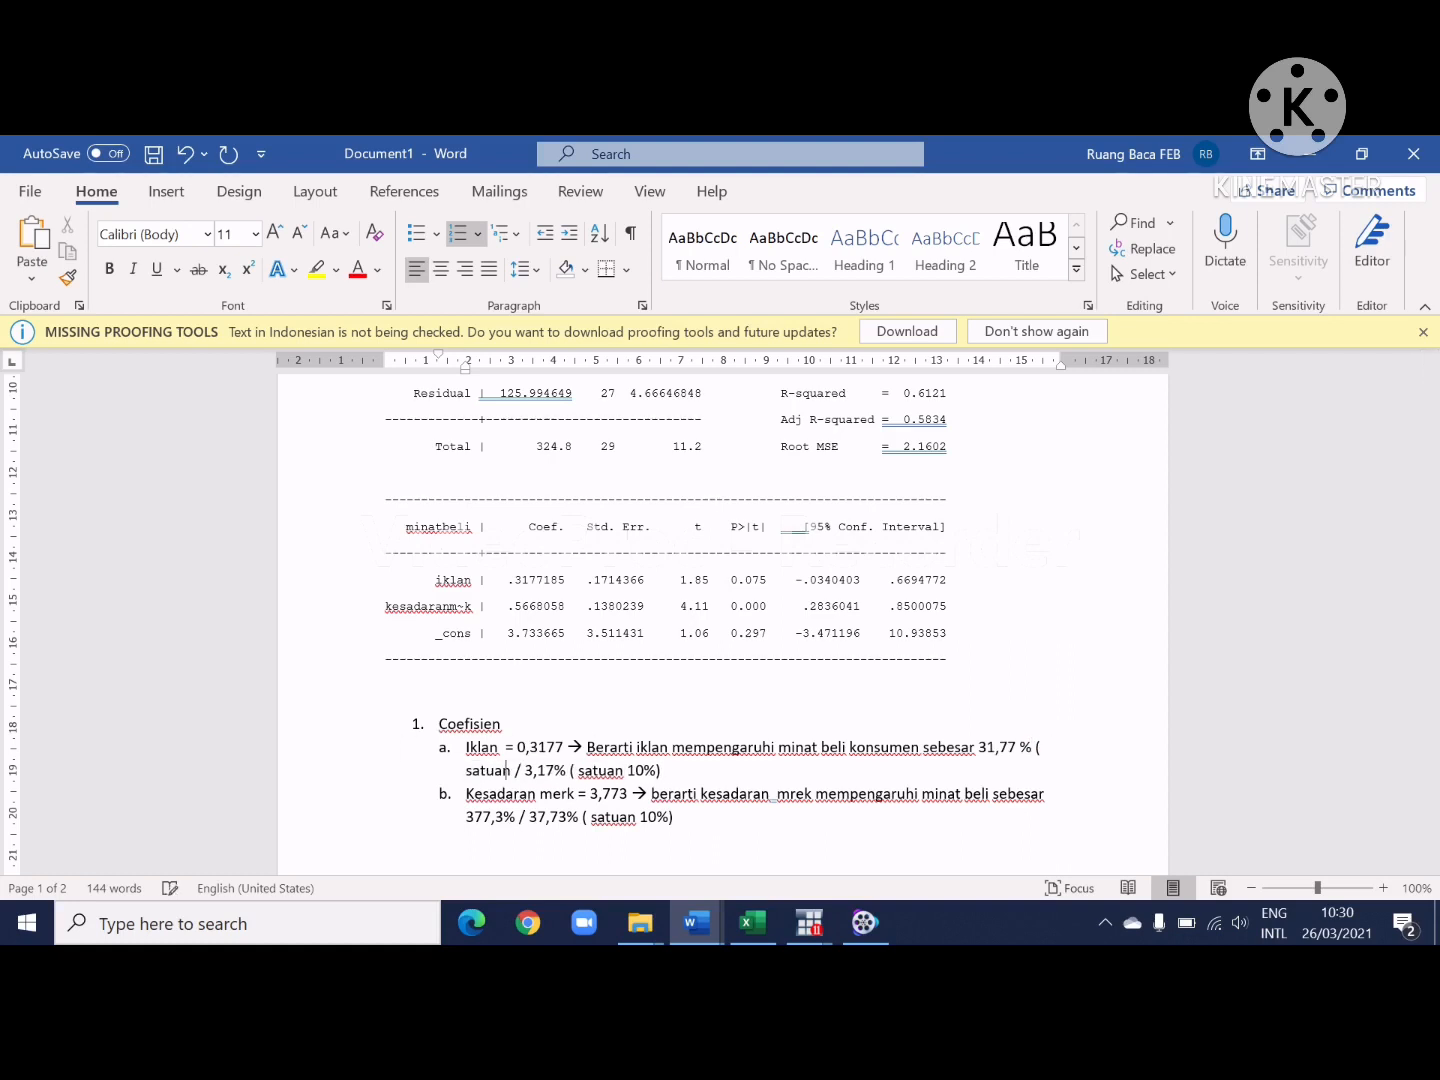
text( 100%))
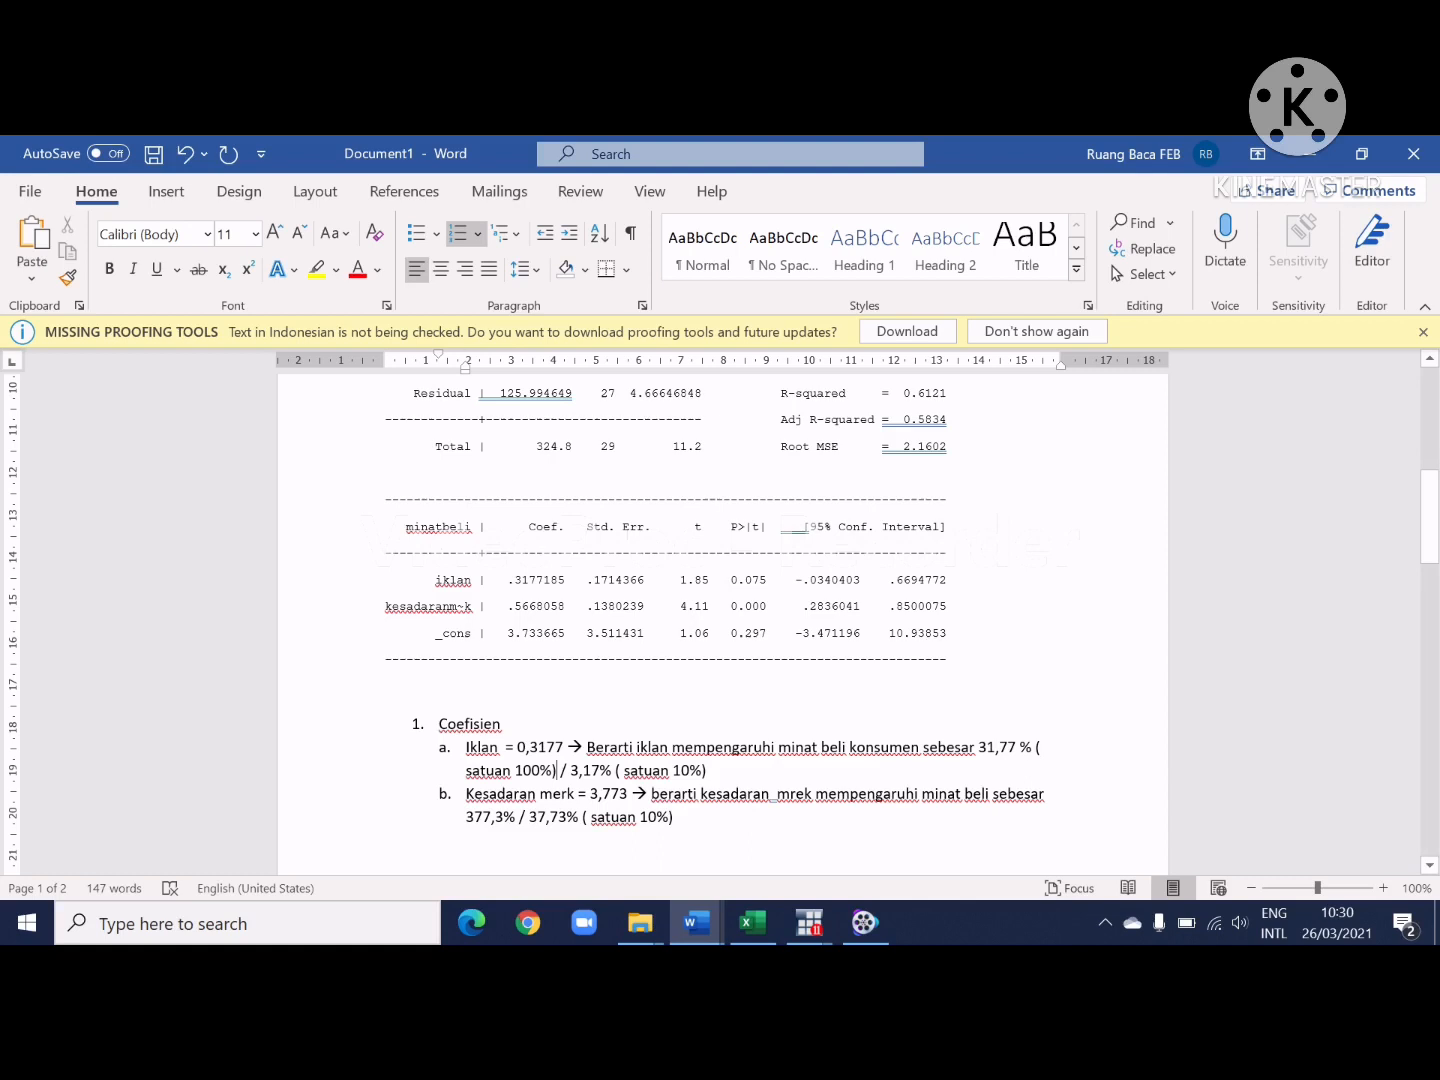
Step: Insert "(satuan 100%)" after 377,3% in the Kesadaran merk interpretation
click(513, 815)
text((satu)
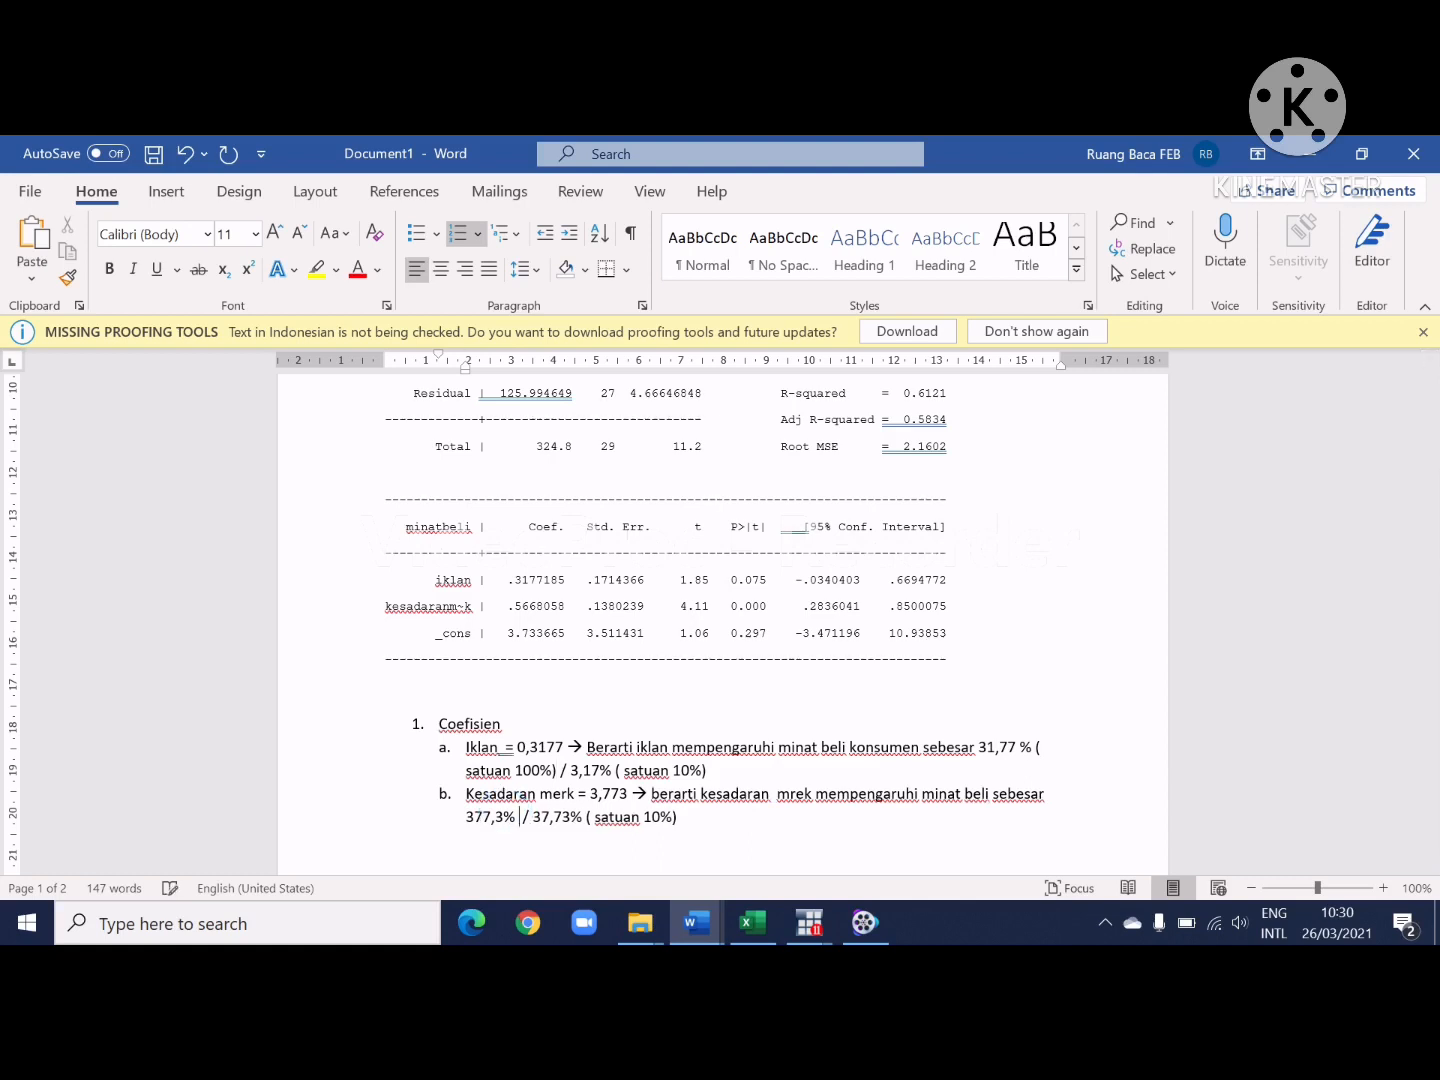
text(an 100%)
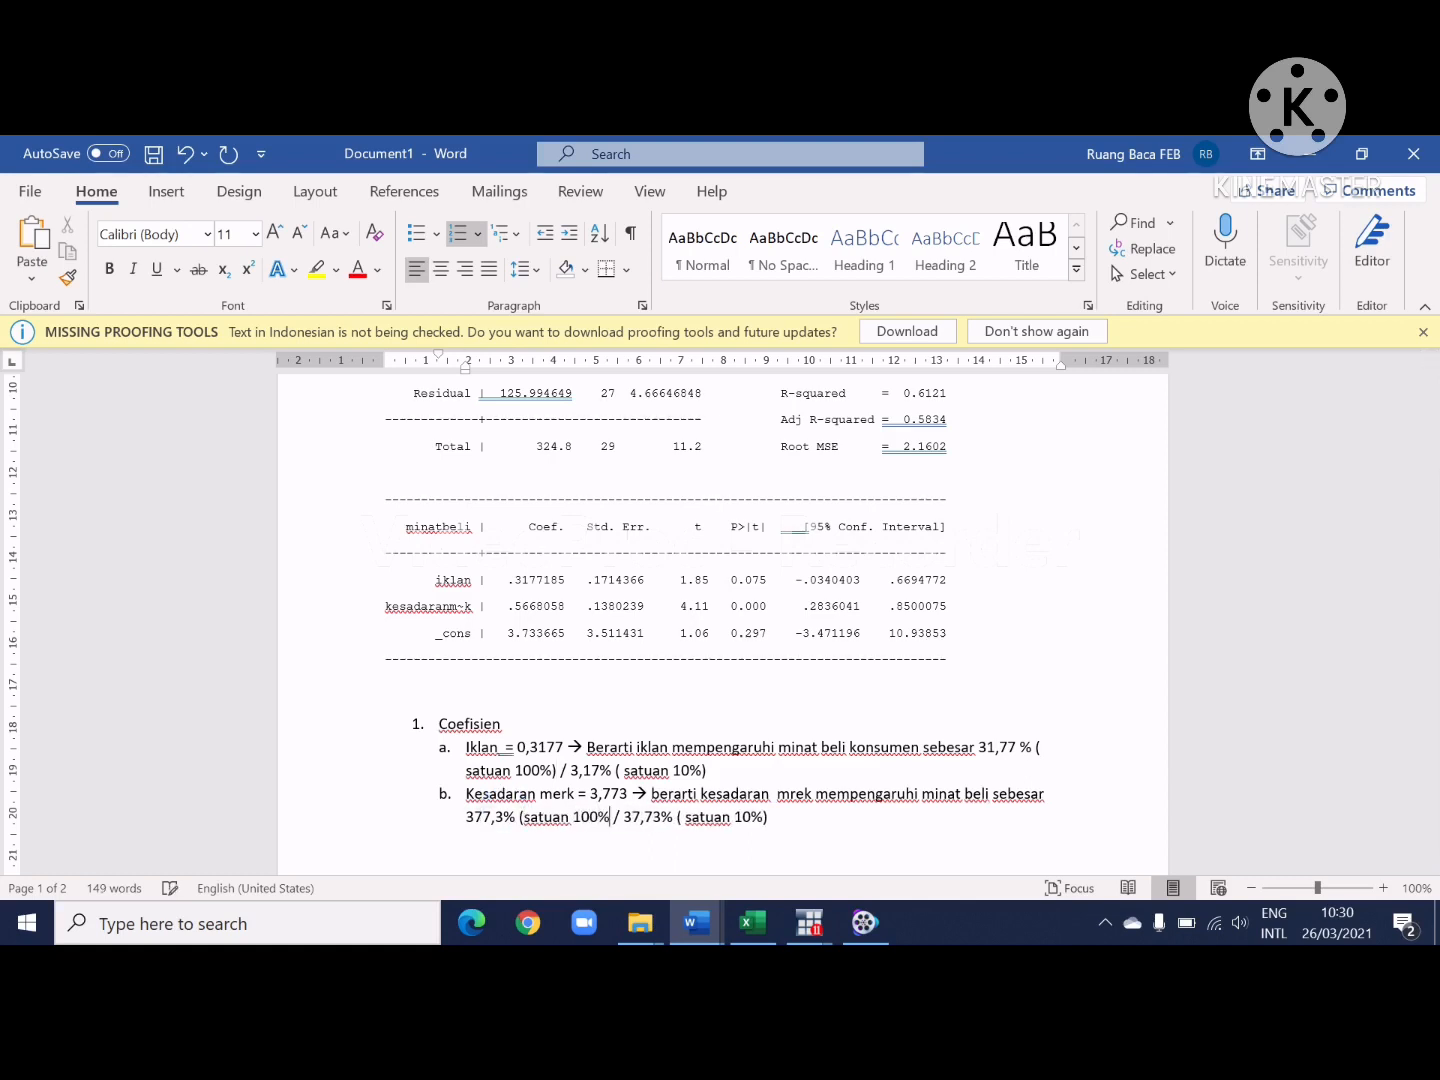
text())
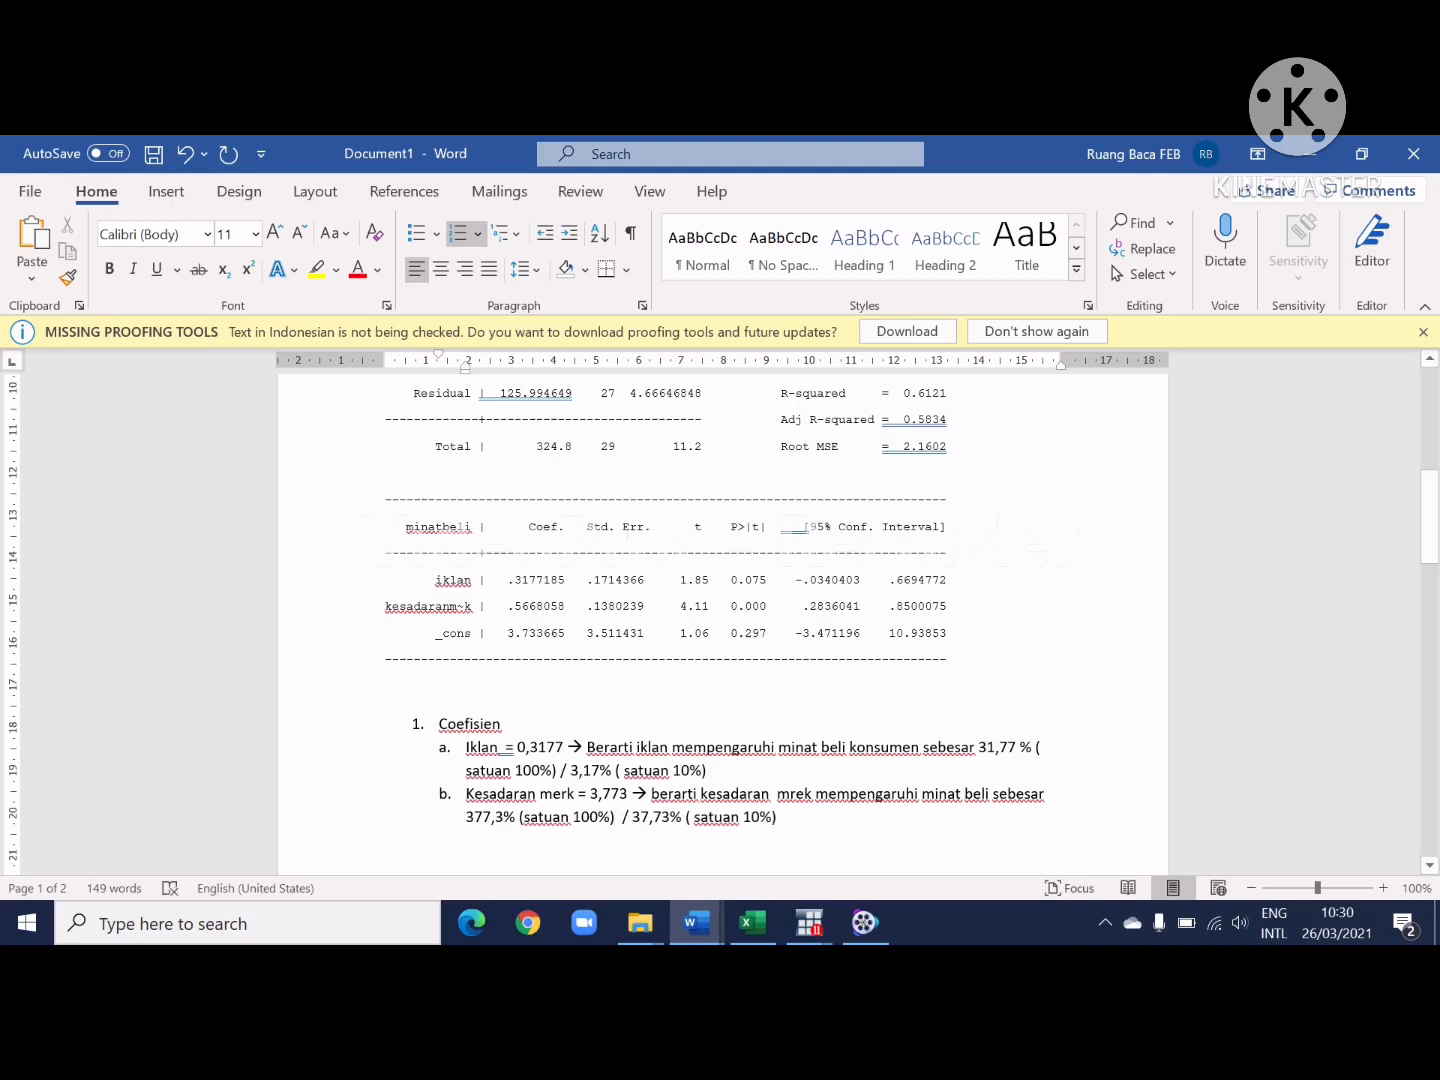
Step: Start numbered item 2 below the Coefisien section with the heading "T- statistic"
double_click(698, 527)
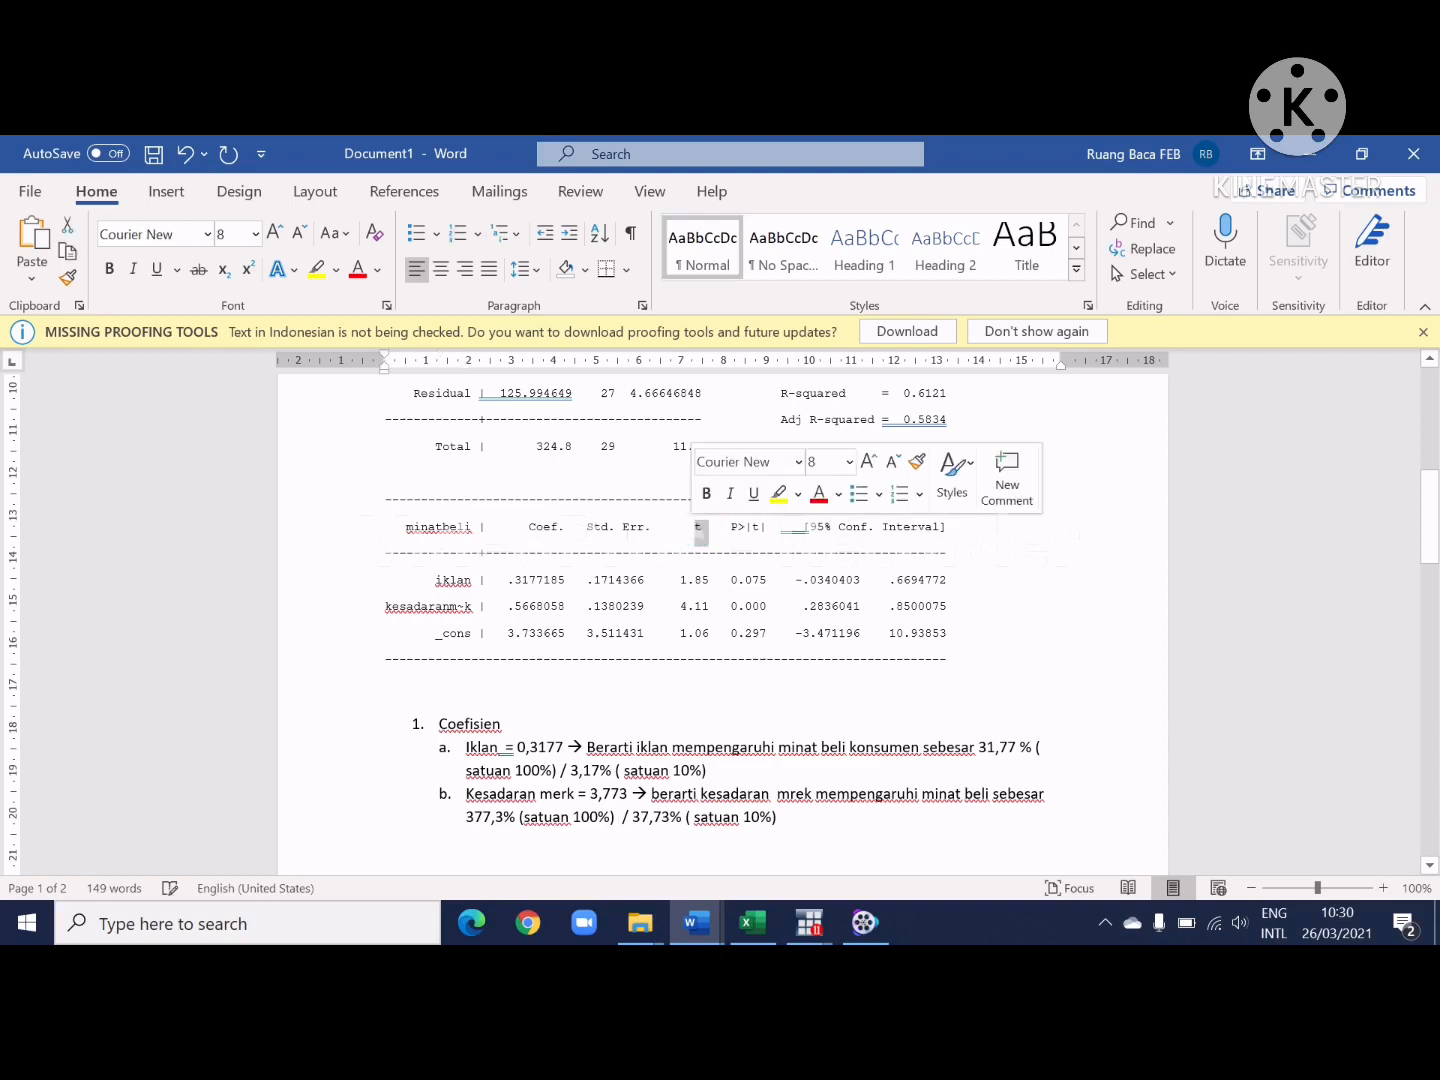
scroll(700, 599, down, 2)
click(540, 809)
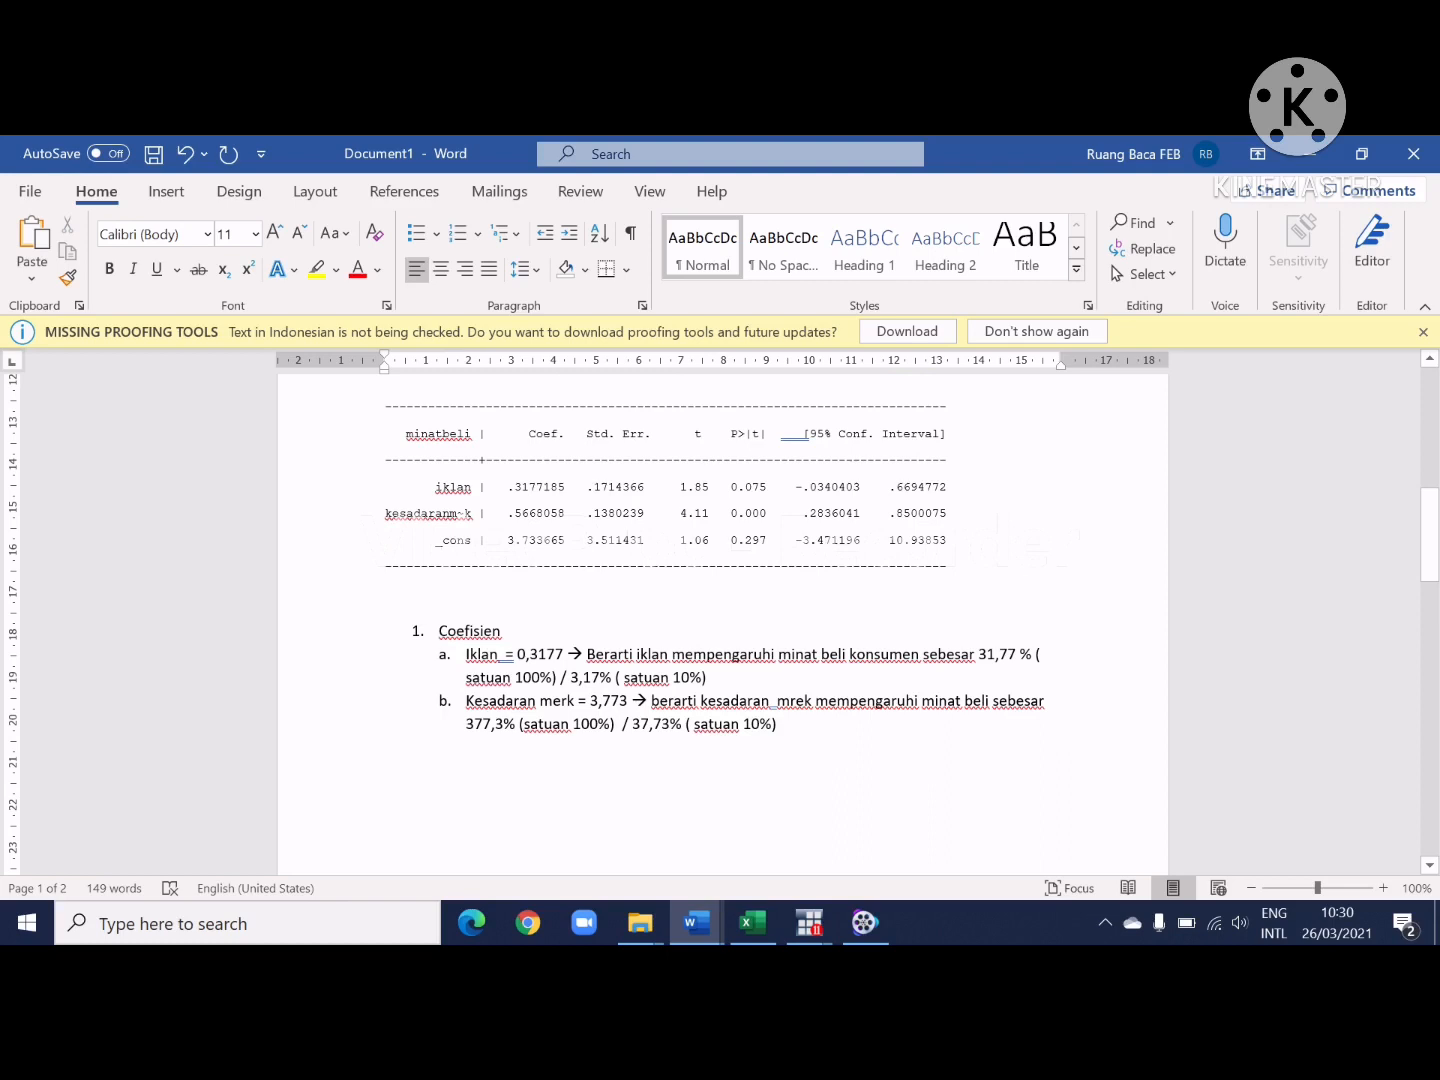
click(386, 762)
text(2. )
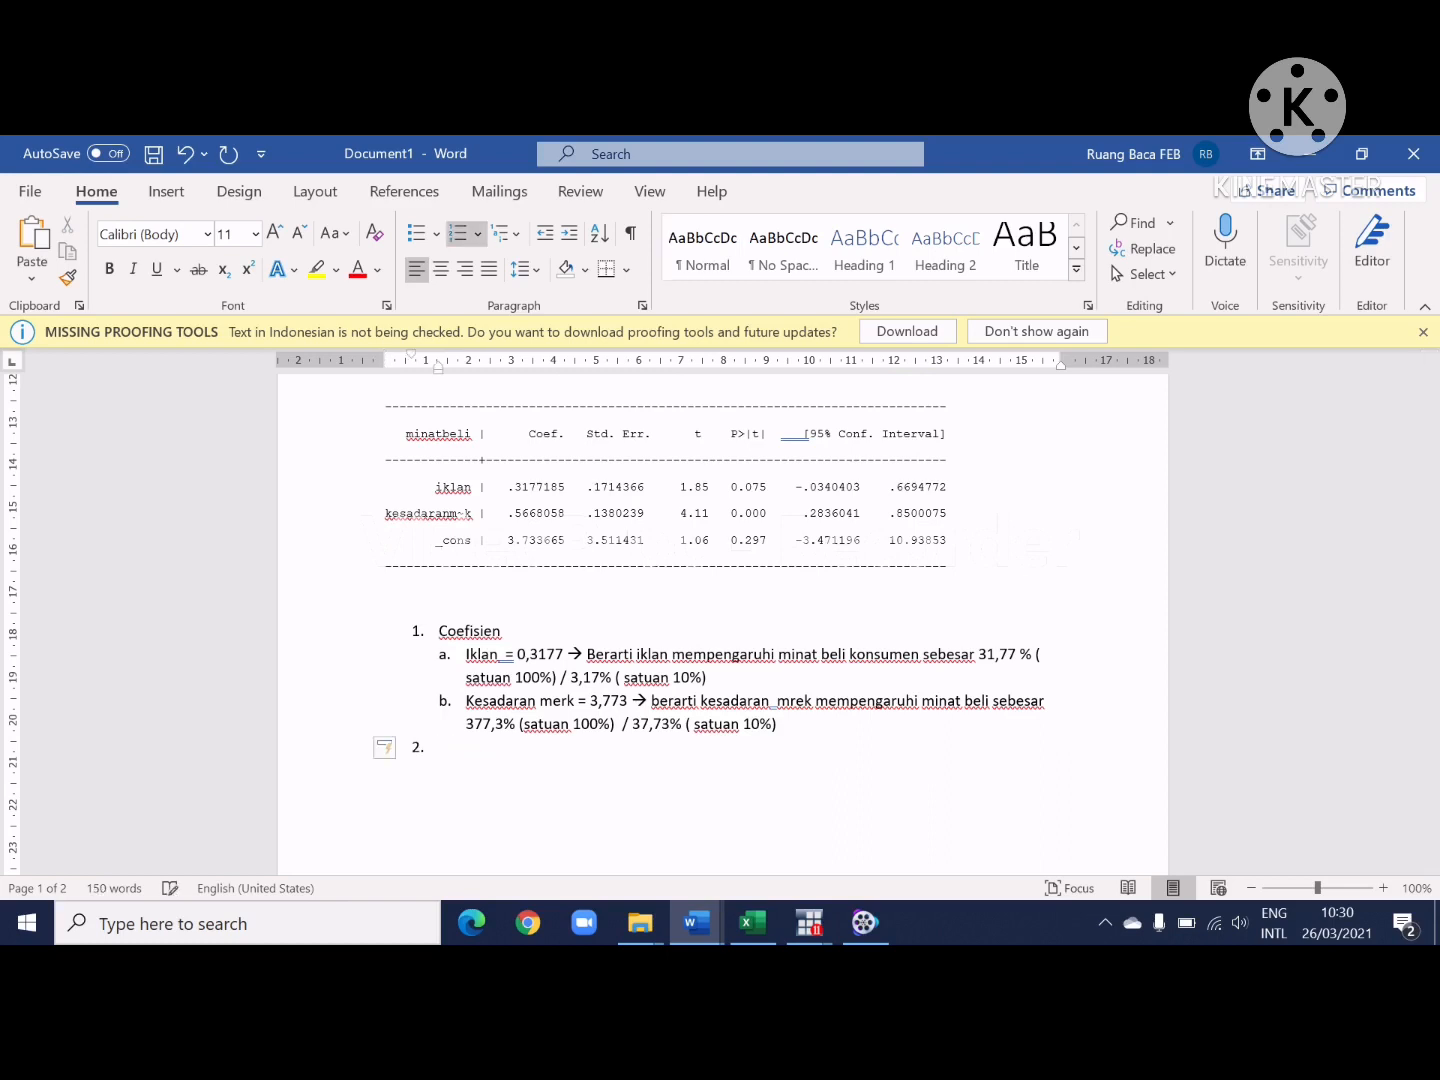
text(T- statistic)
Step: Add lettered sub-items "Iklan" and "Kesadaran merk =" under the T- statistic heading
key(Return)
key(BackSpace)
text(a.)
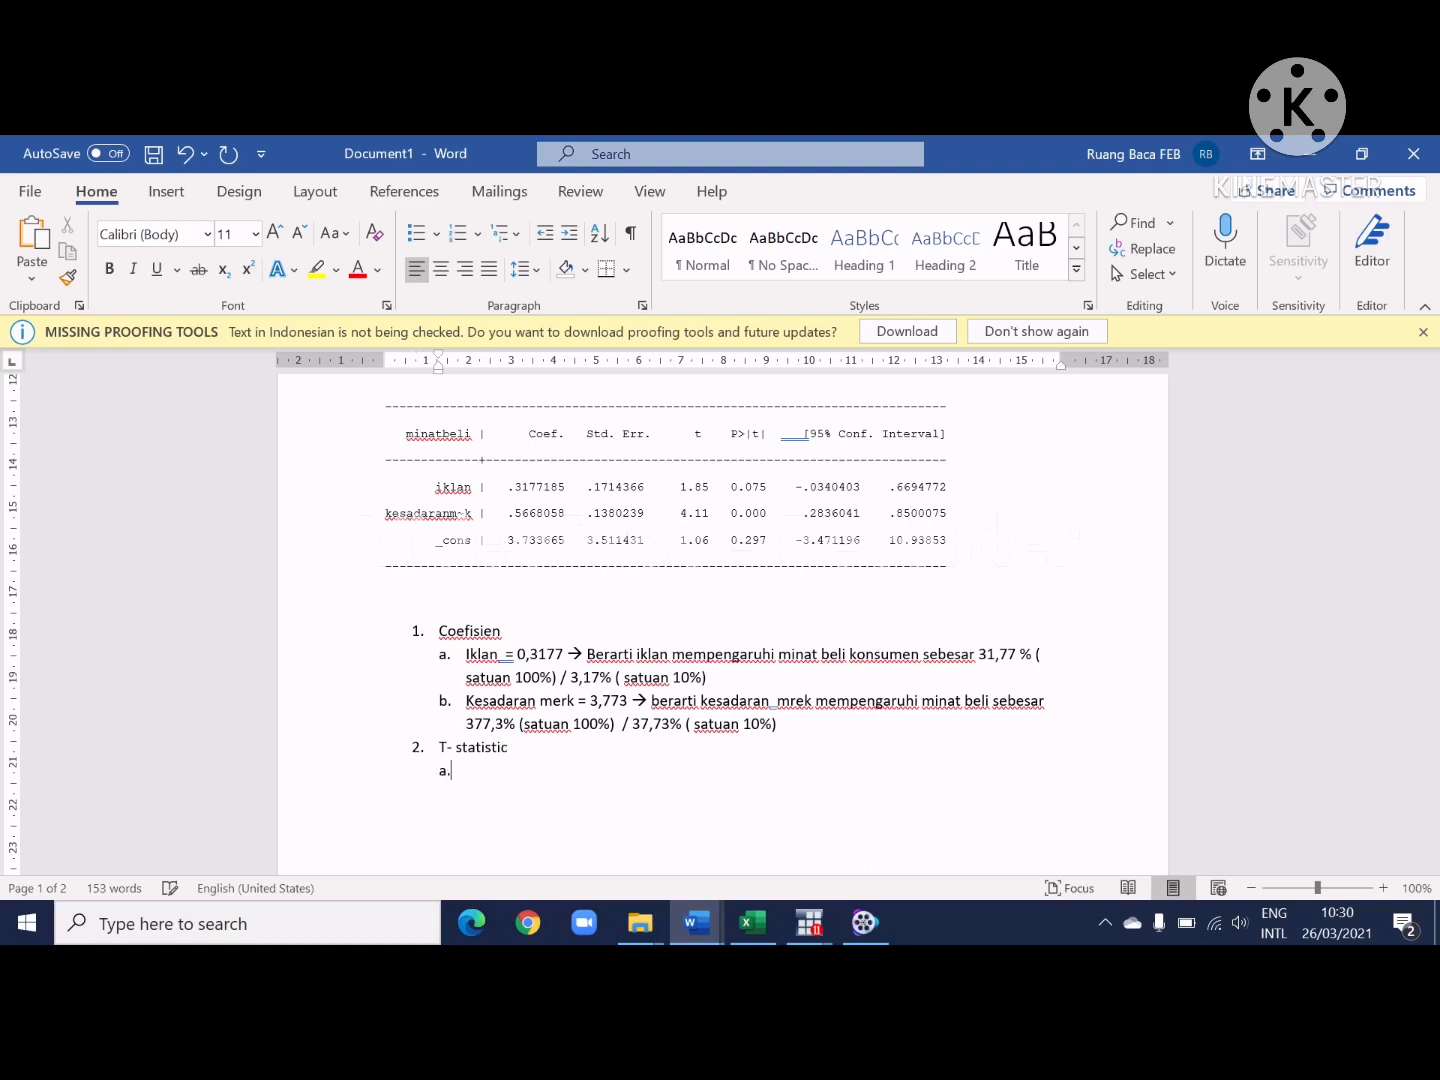
text( Iklan)
key(Return)
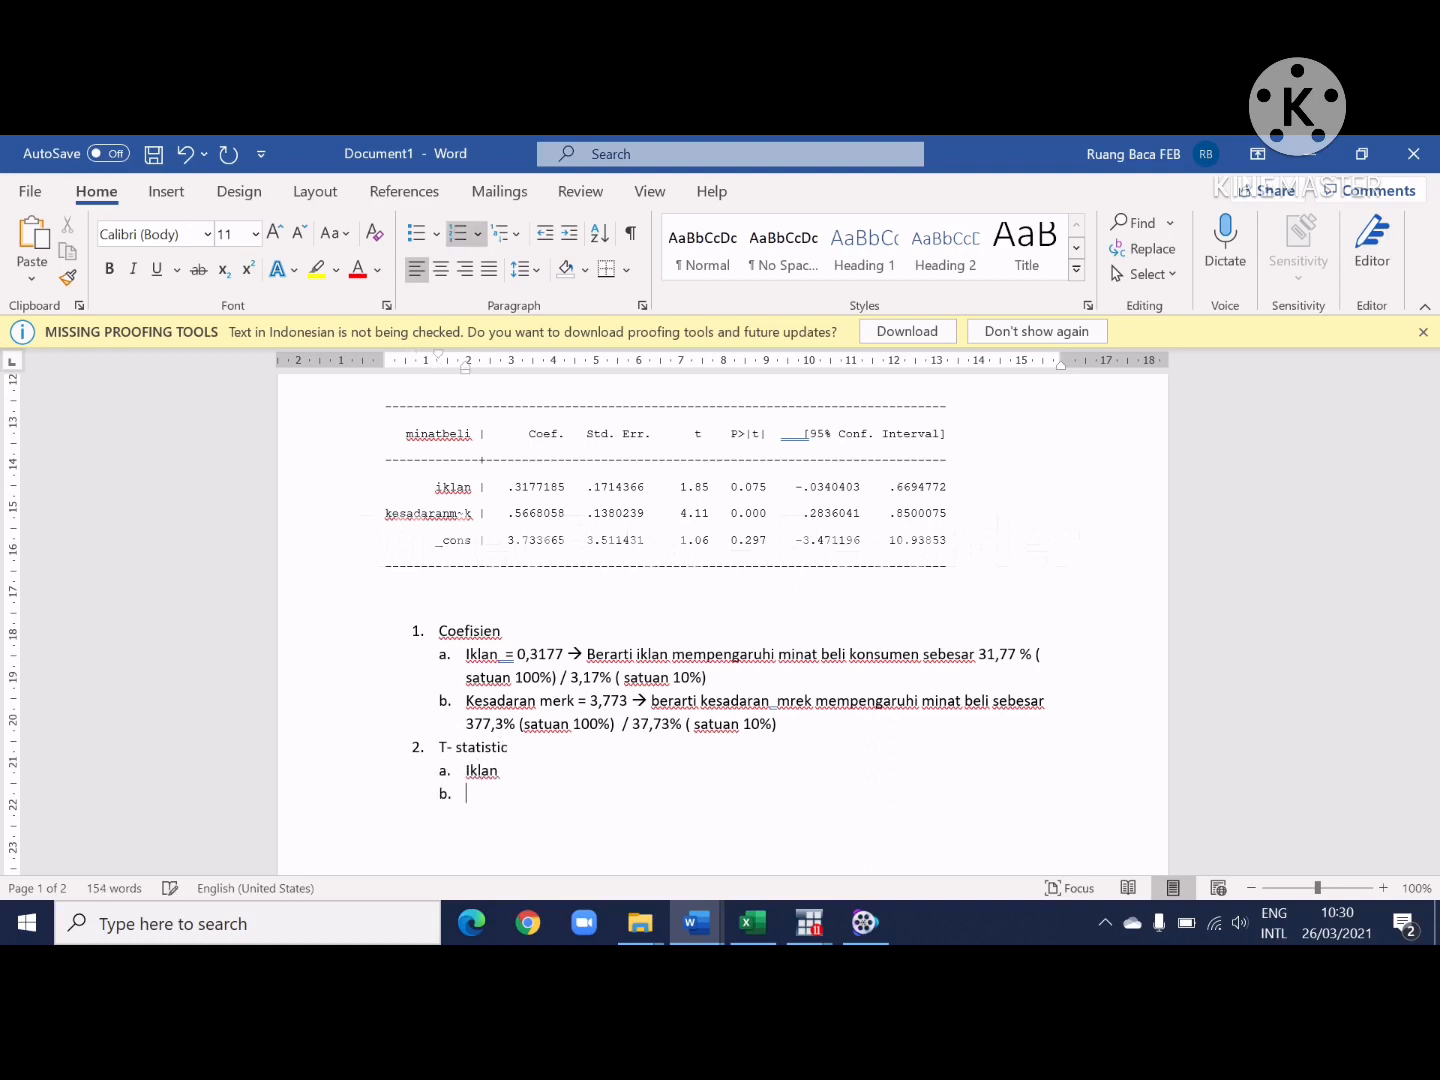
text(Kesadaran merk =)
Step: Complete the T- statistic sub-items with "= 1.85" for Iklan and 0.000 for Kesadaran merk
click(522, 765)
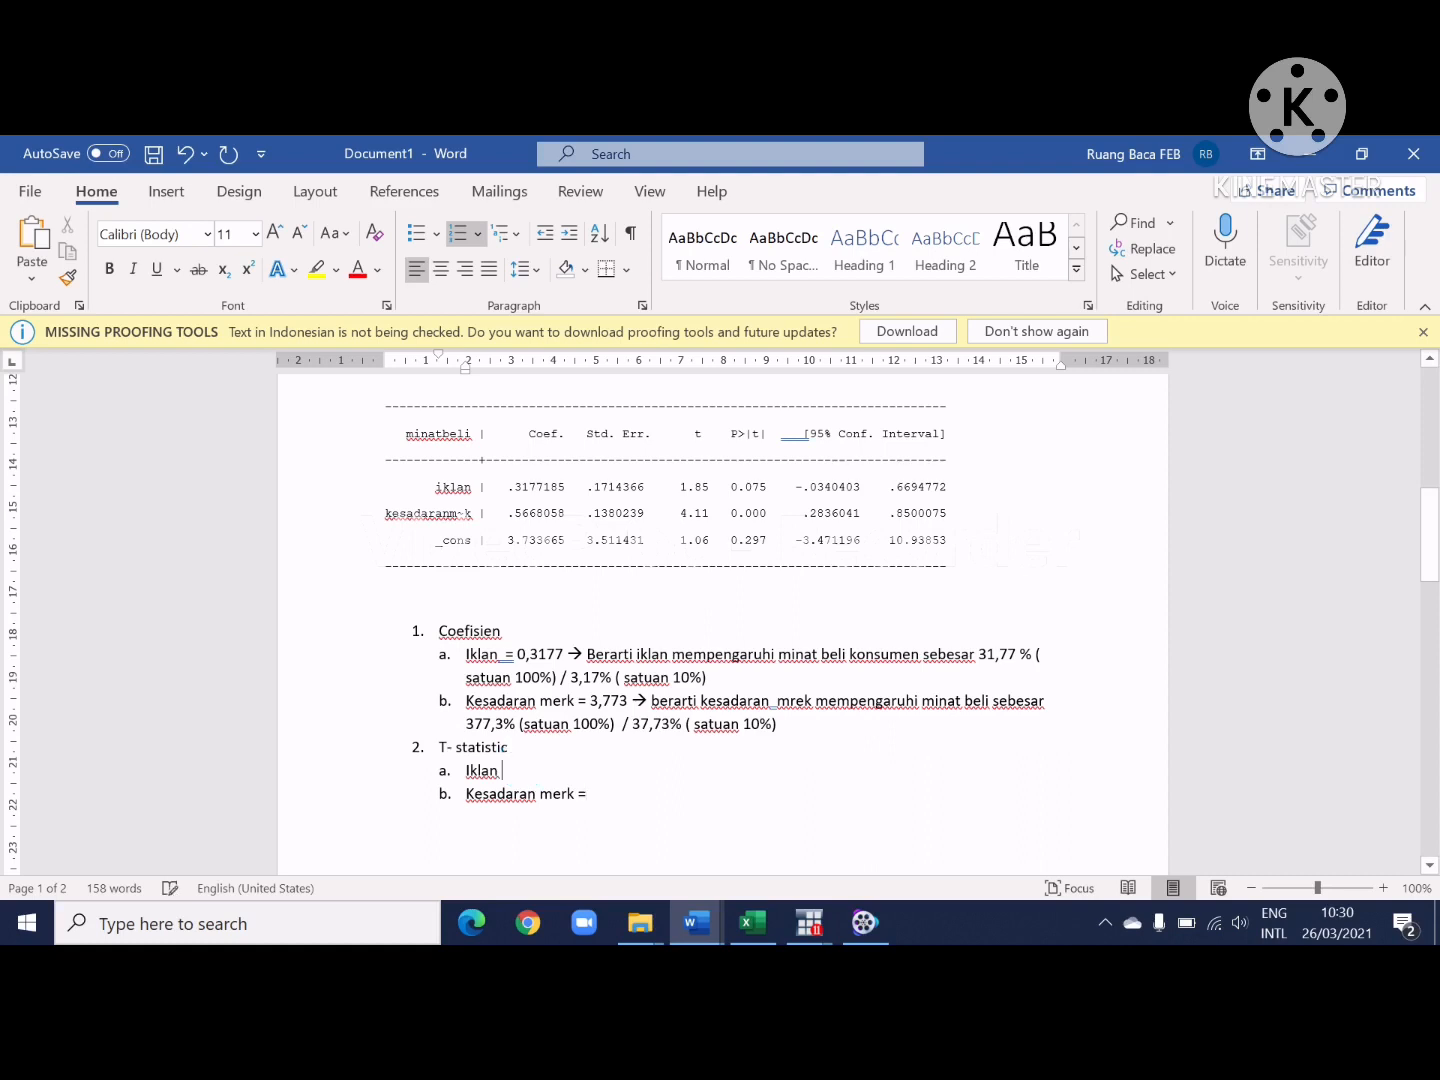
text(=)
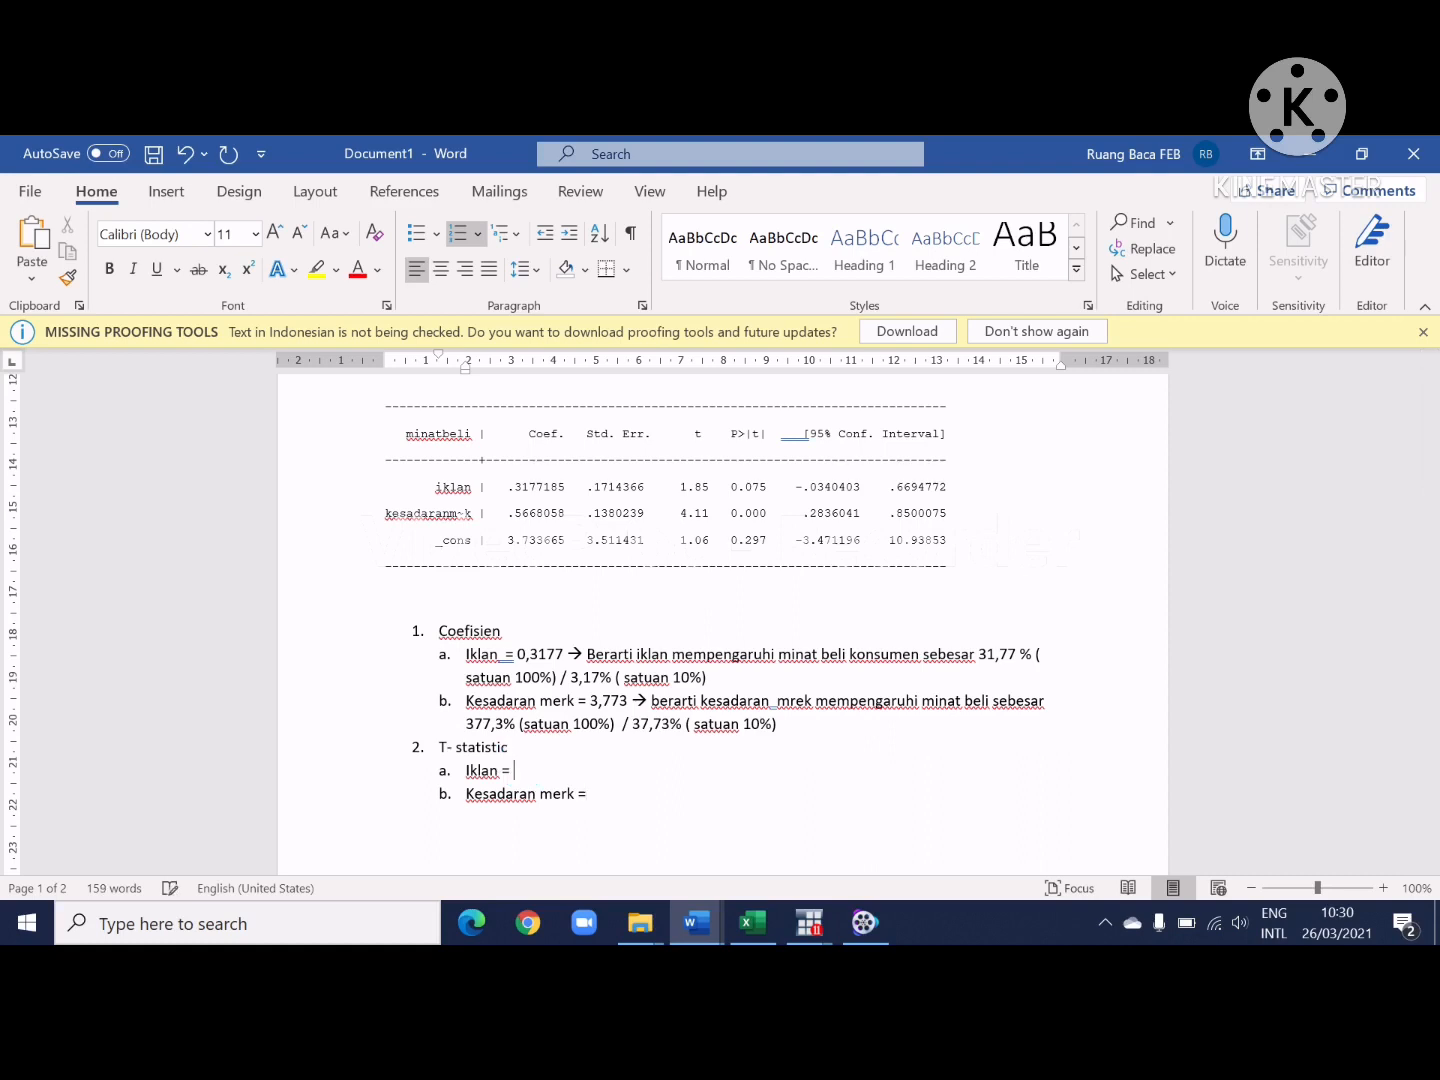
text( 1.85)
click(639, 787)
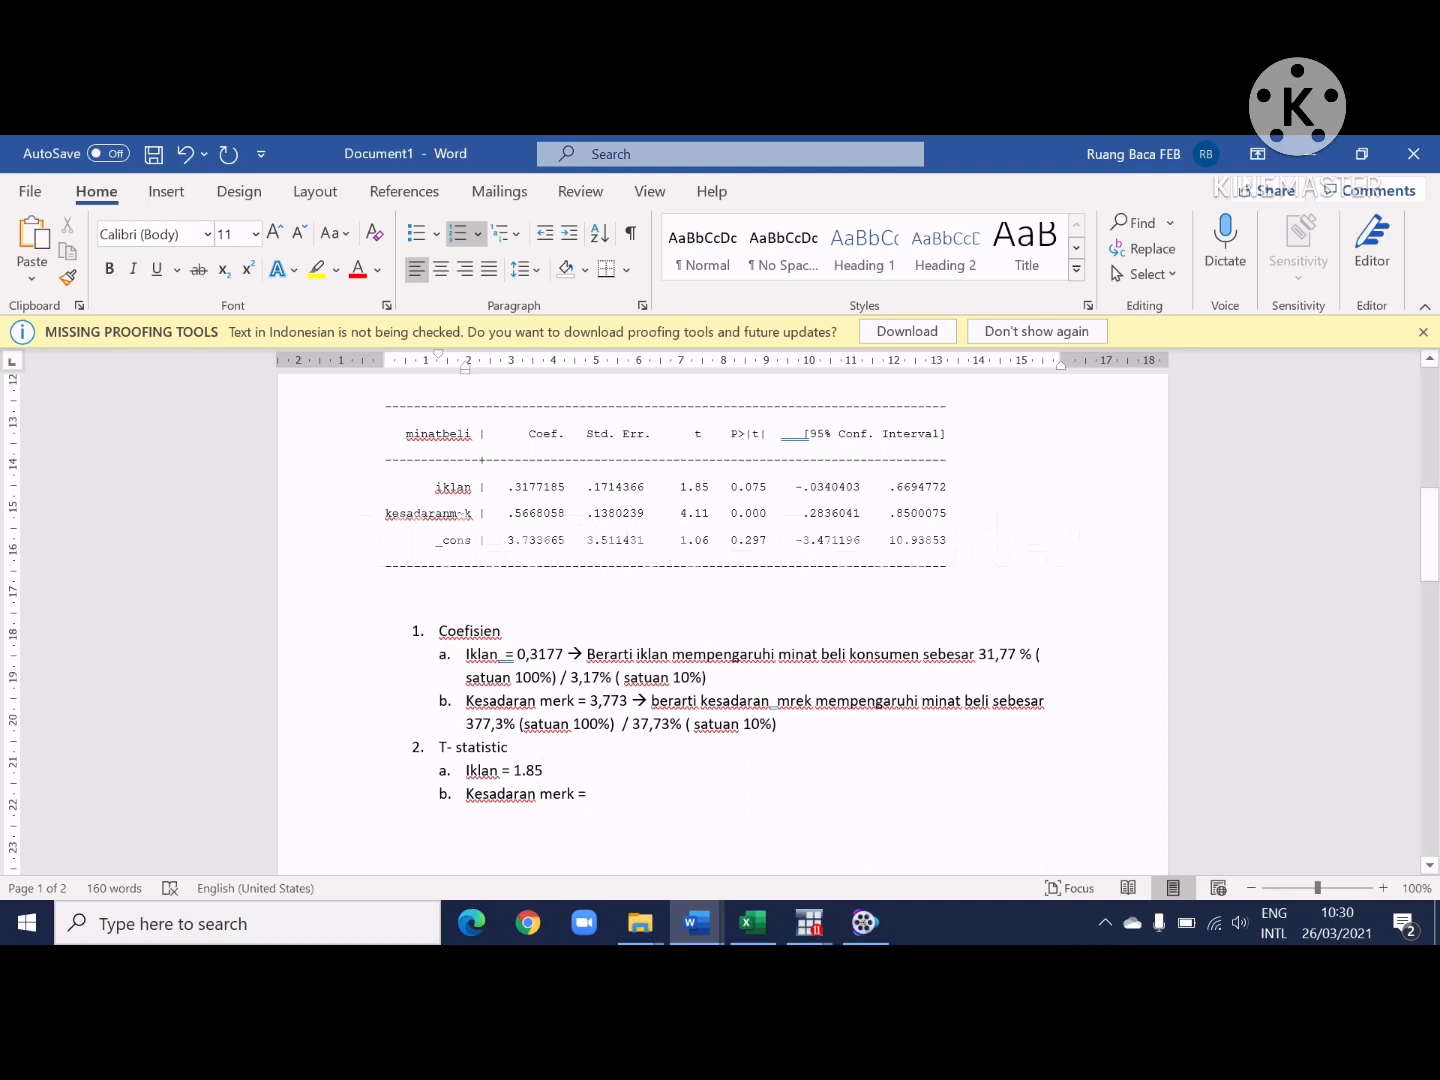
text(0.000)
Step: Below the list, write "NOTE : Probabilitas Alpha adalah tingkat kepercayaan anda pada kesalahan atau kebenaran data."
key(Return)
key(Return)
key(Return)
text(N)
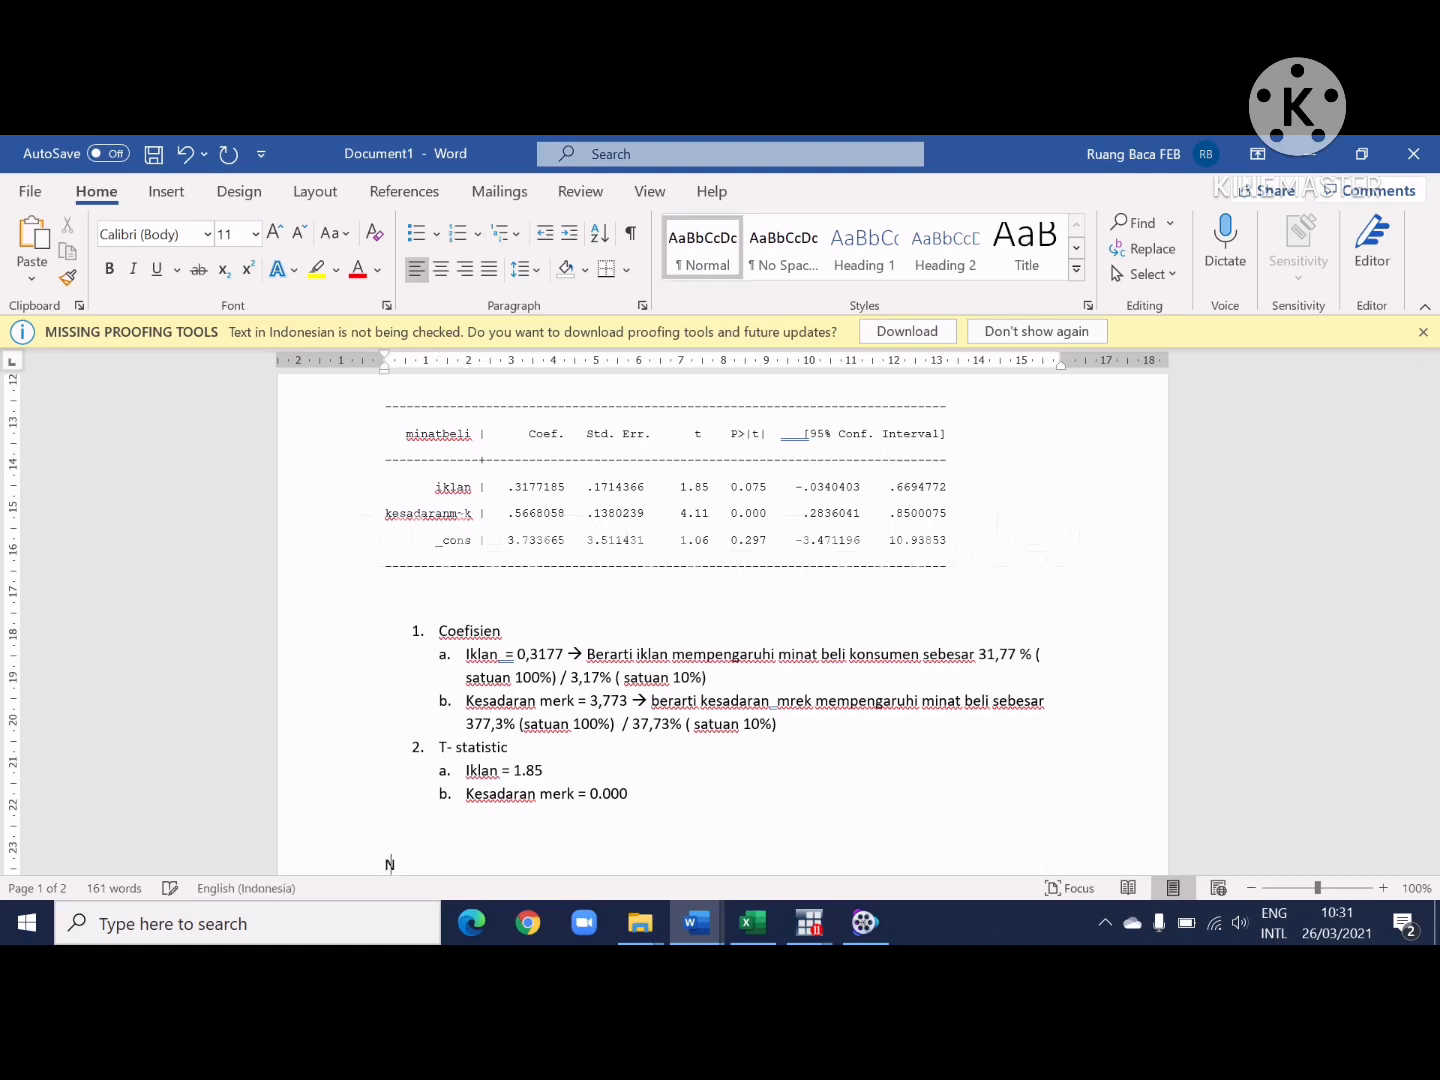
text(OTE :)
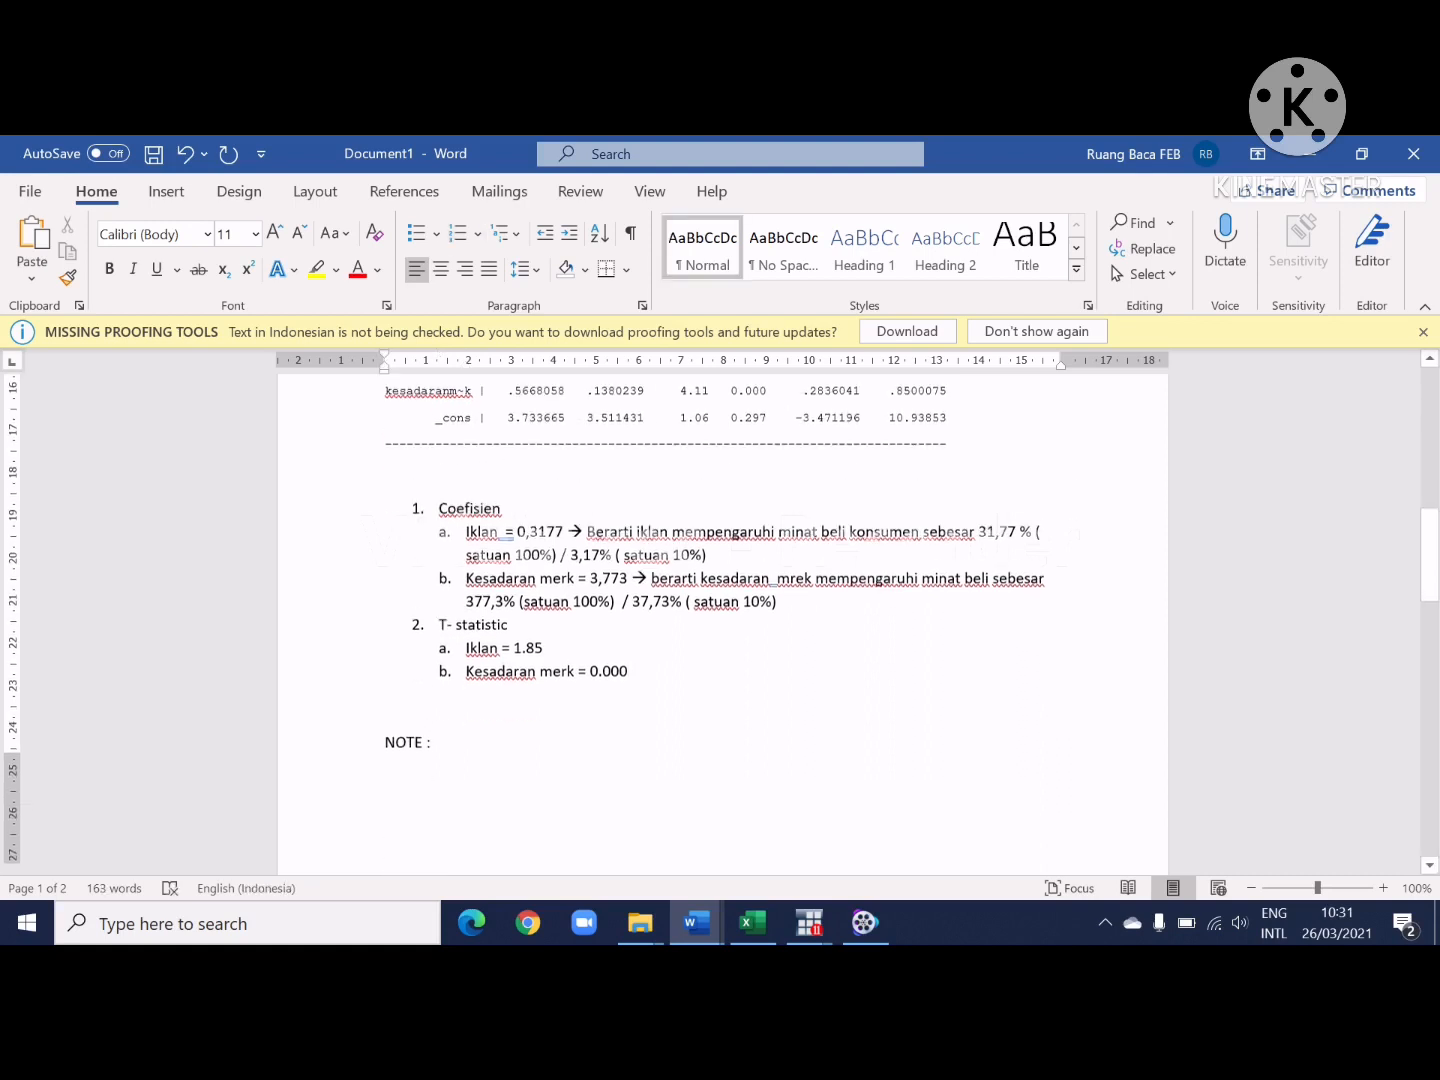
scroll(723, 600, down, 3)
text(Proba)
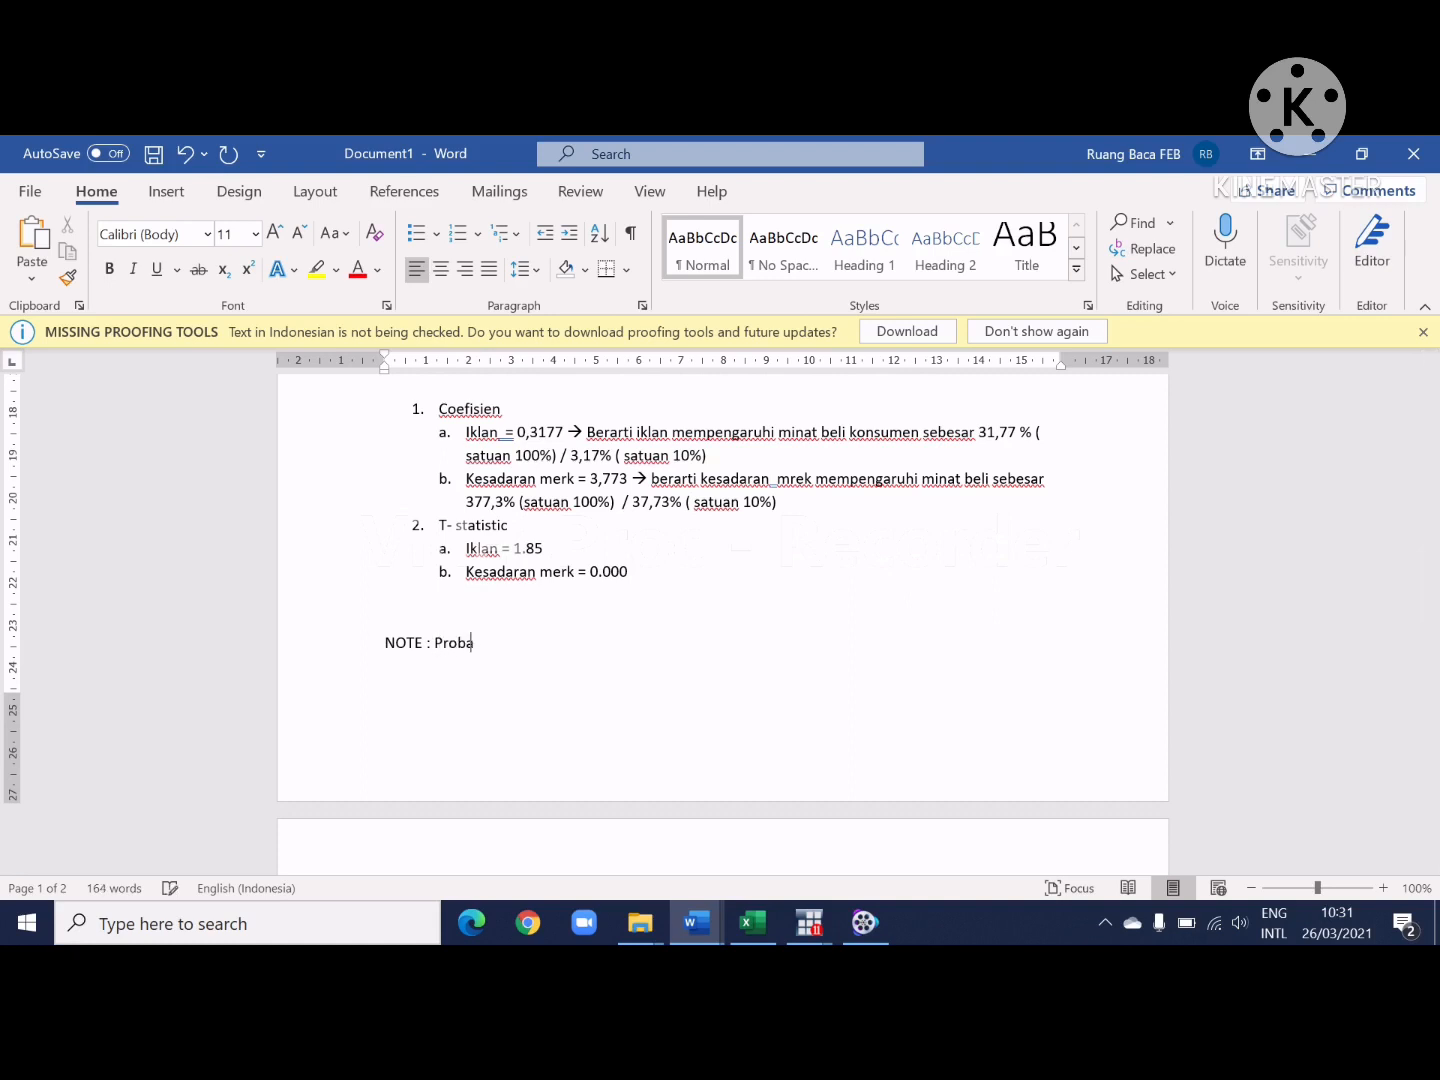
text(bilitas Alpha adalah)
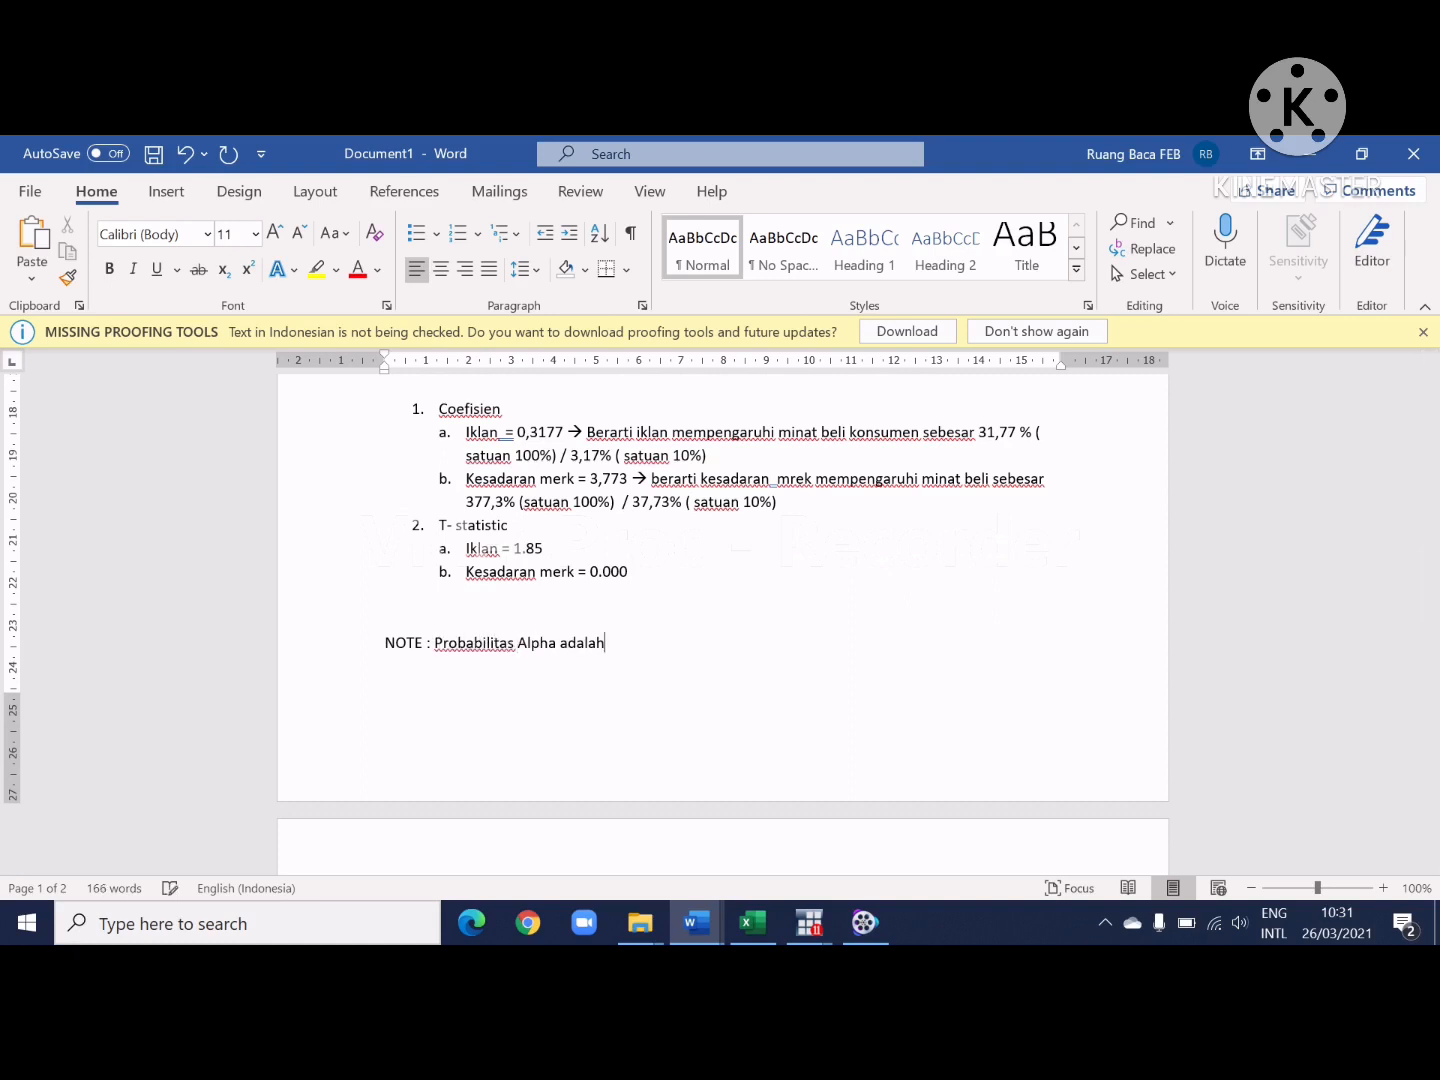
text( tingkat kepercayaan )
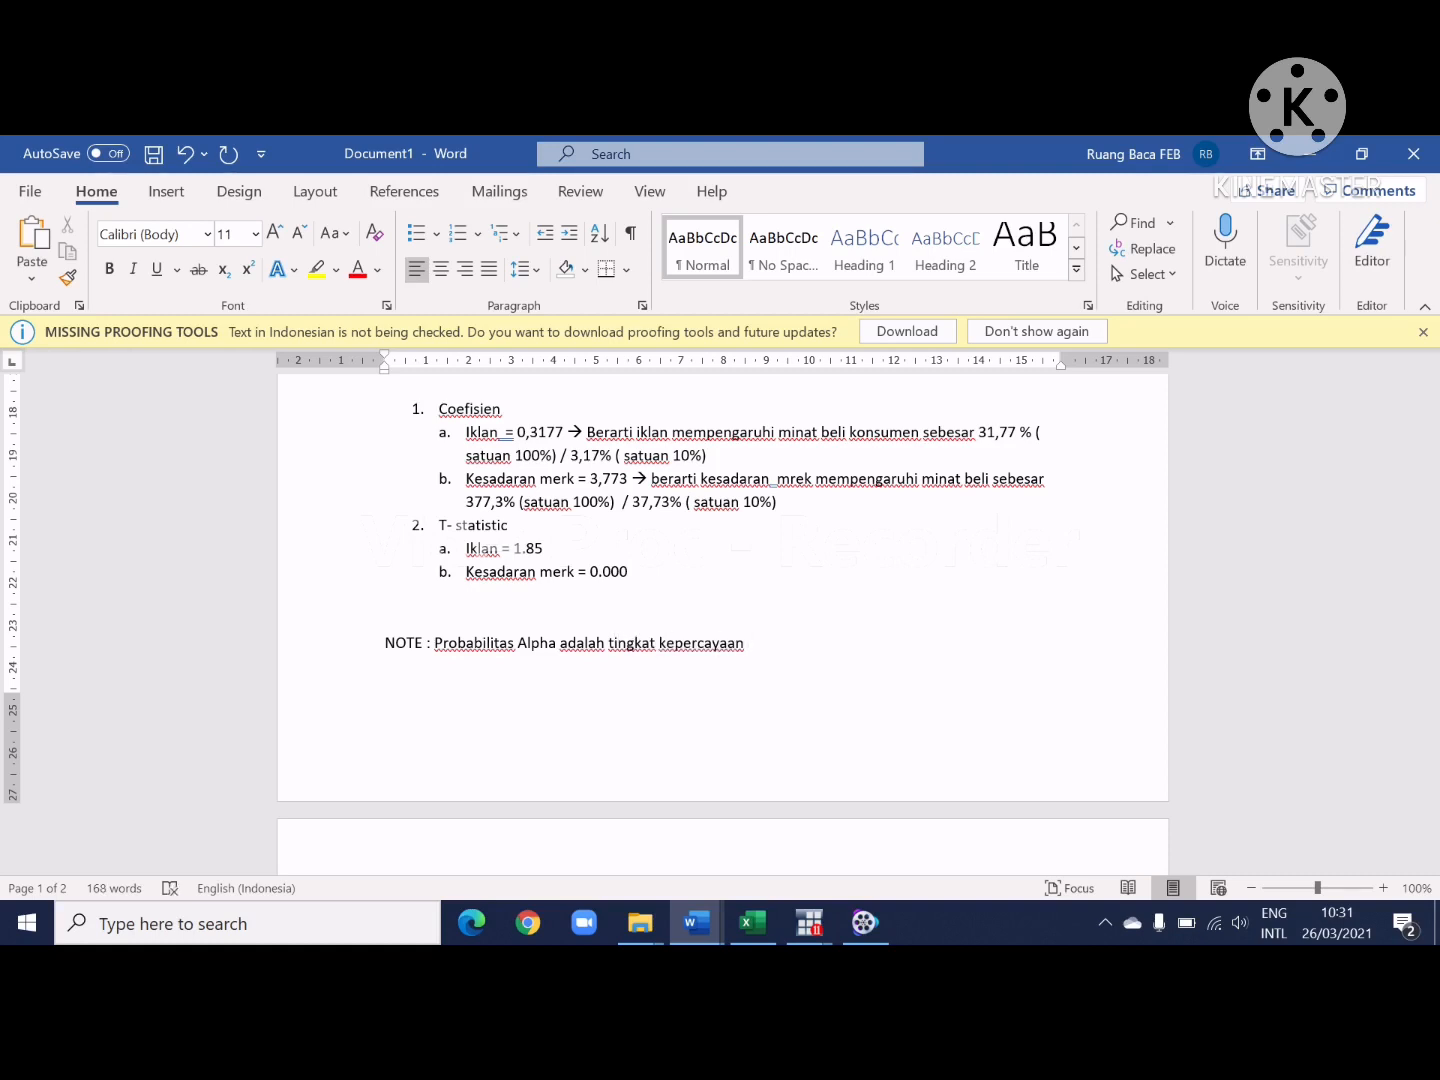
text(anda pada kesalahan atau k)
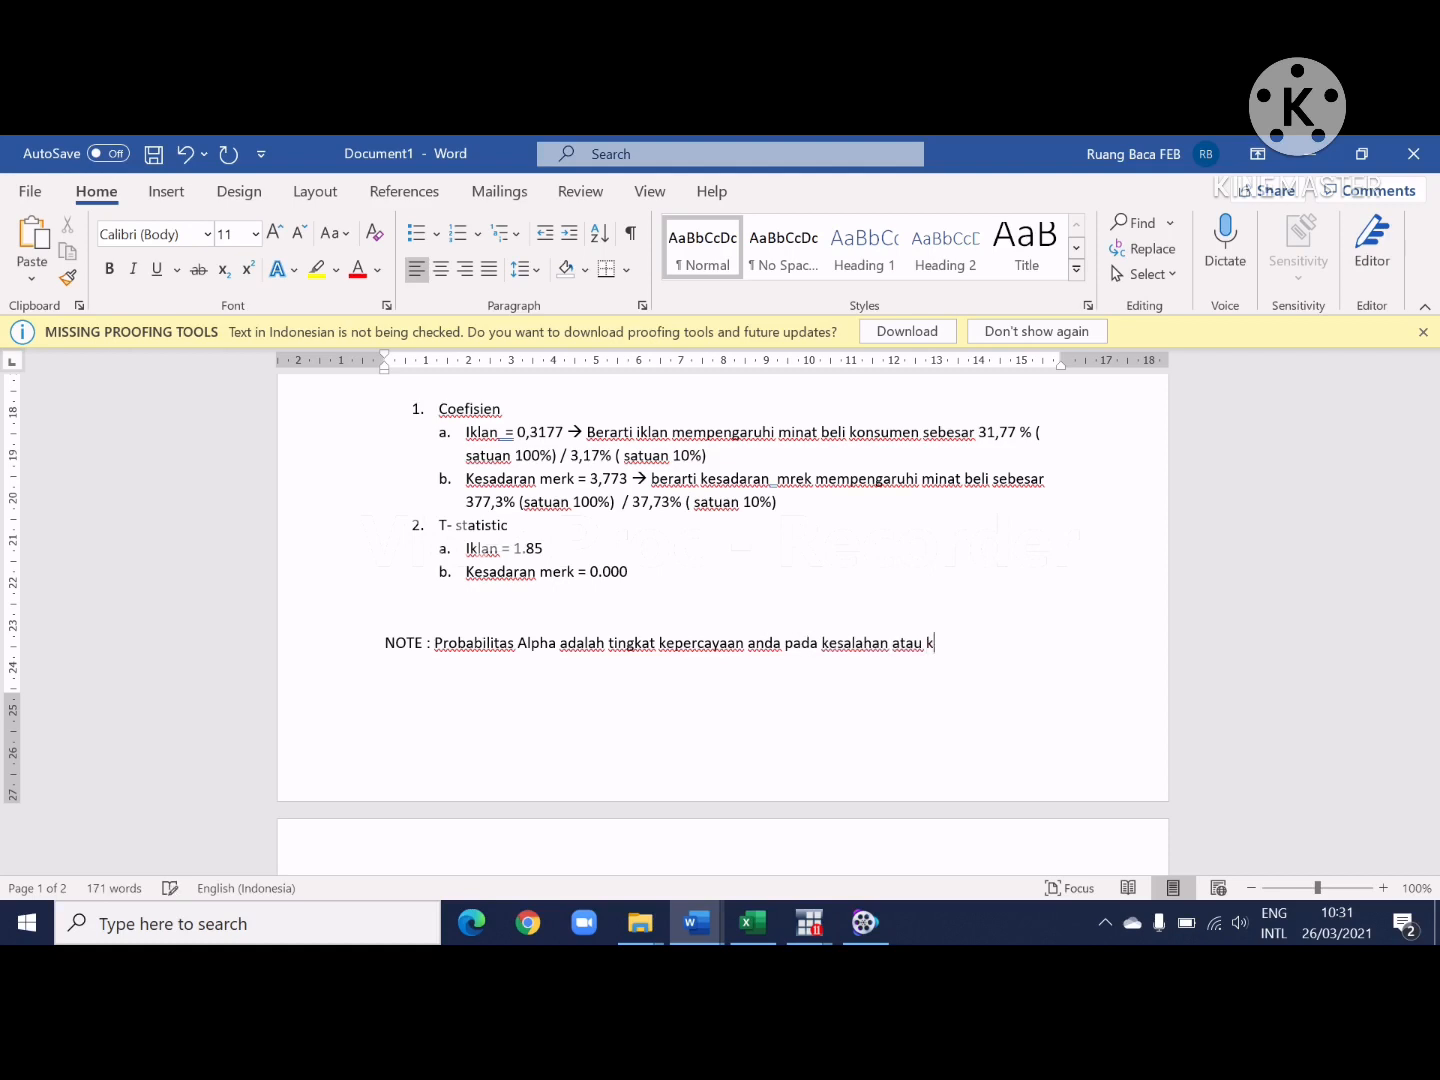
text(ebenaran data.)
Step: Add a paragraph under the note reading "Ada 3 jenis probabilitas alpha : 1%, 5%, dan 10%."
key(Return)
text(k)
key(BackSpace)
text(Ad)
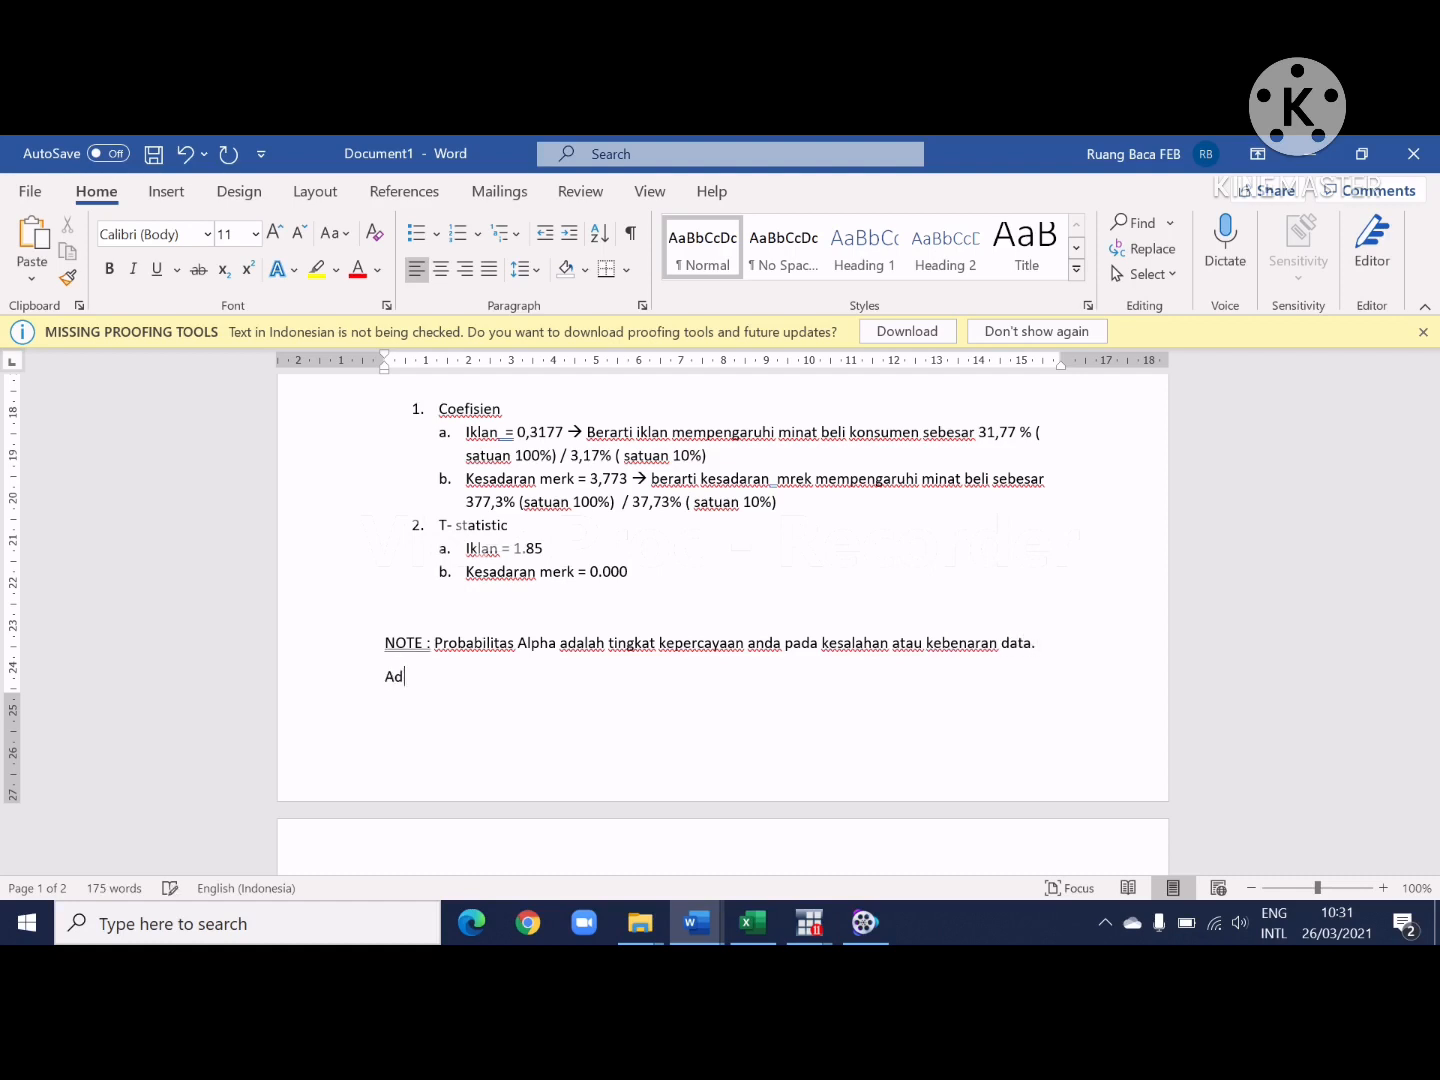
text(a 3 jenis probabilitas alpha : )
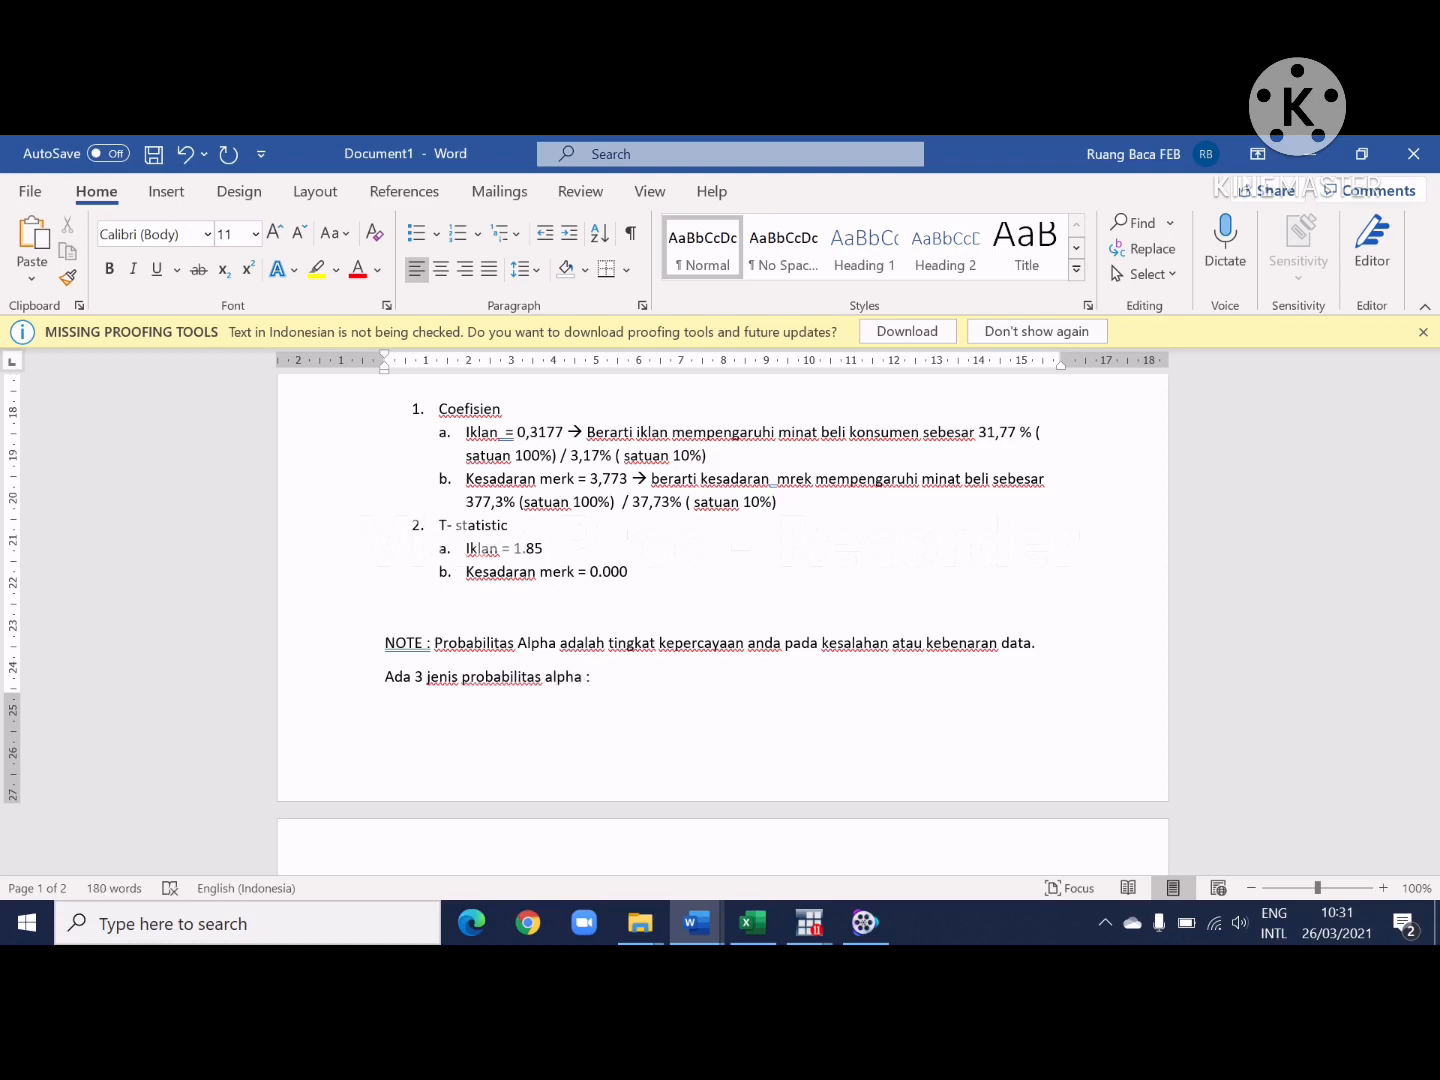
text(1%, 5%, dan 10%.)
key(Return)
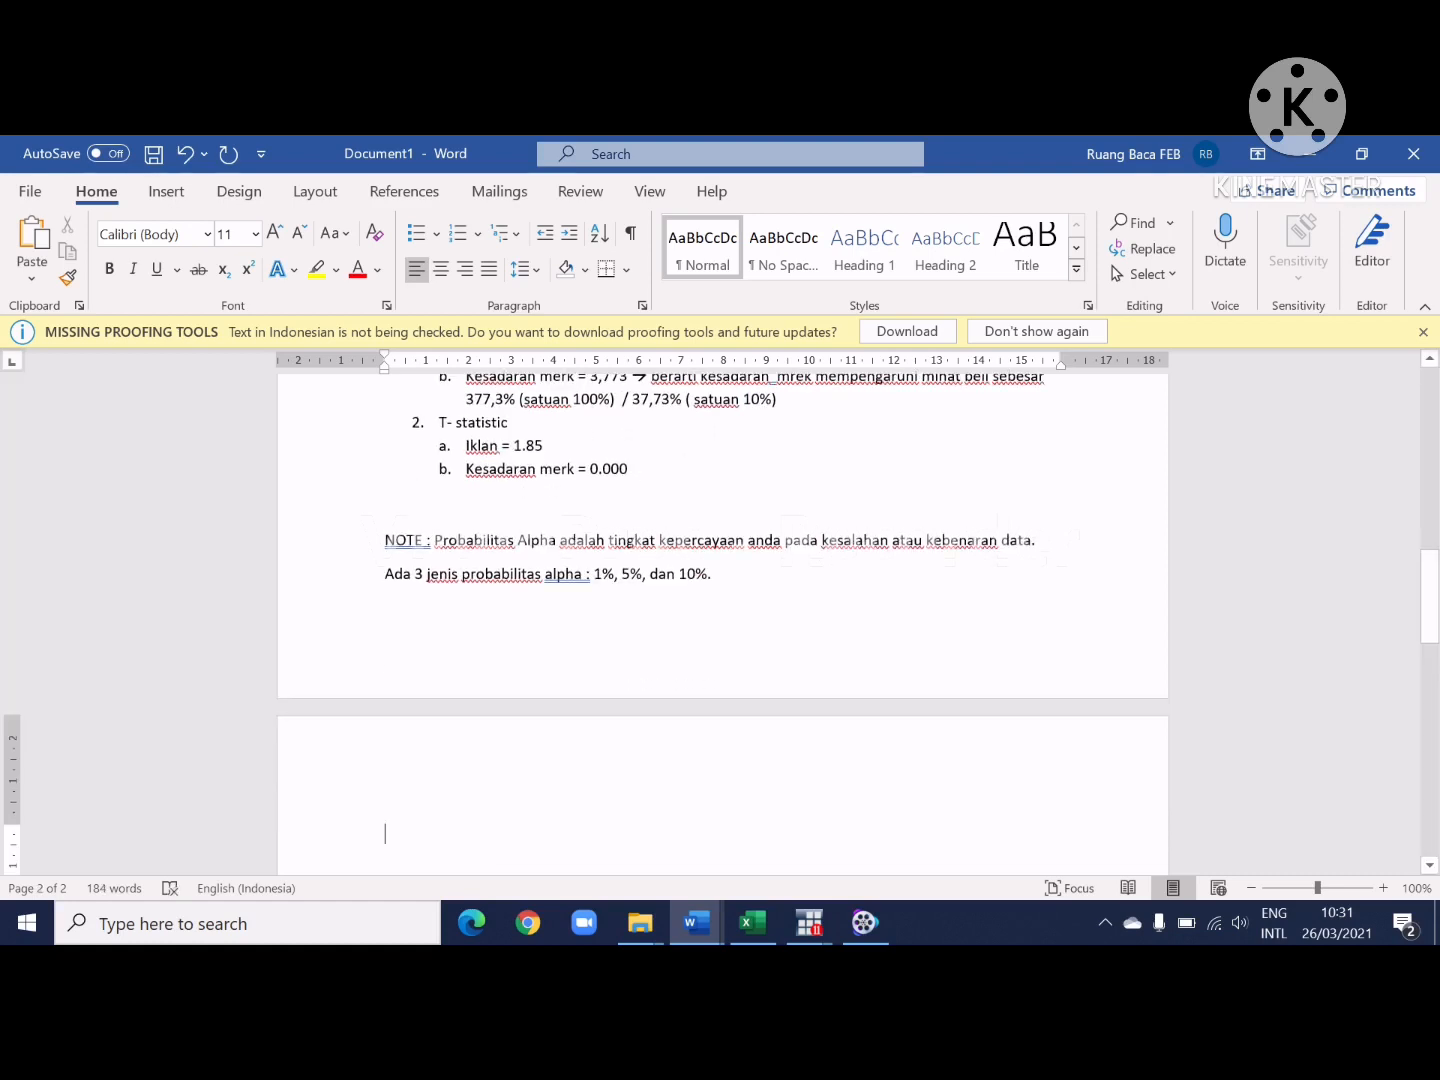
drag(610, 566, 579, 562)
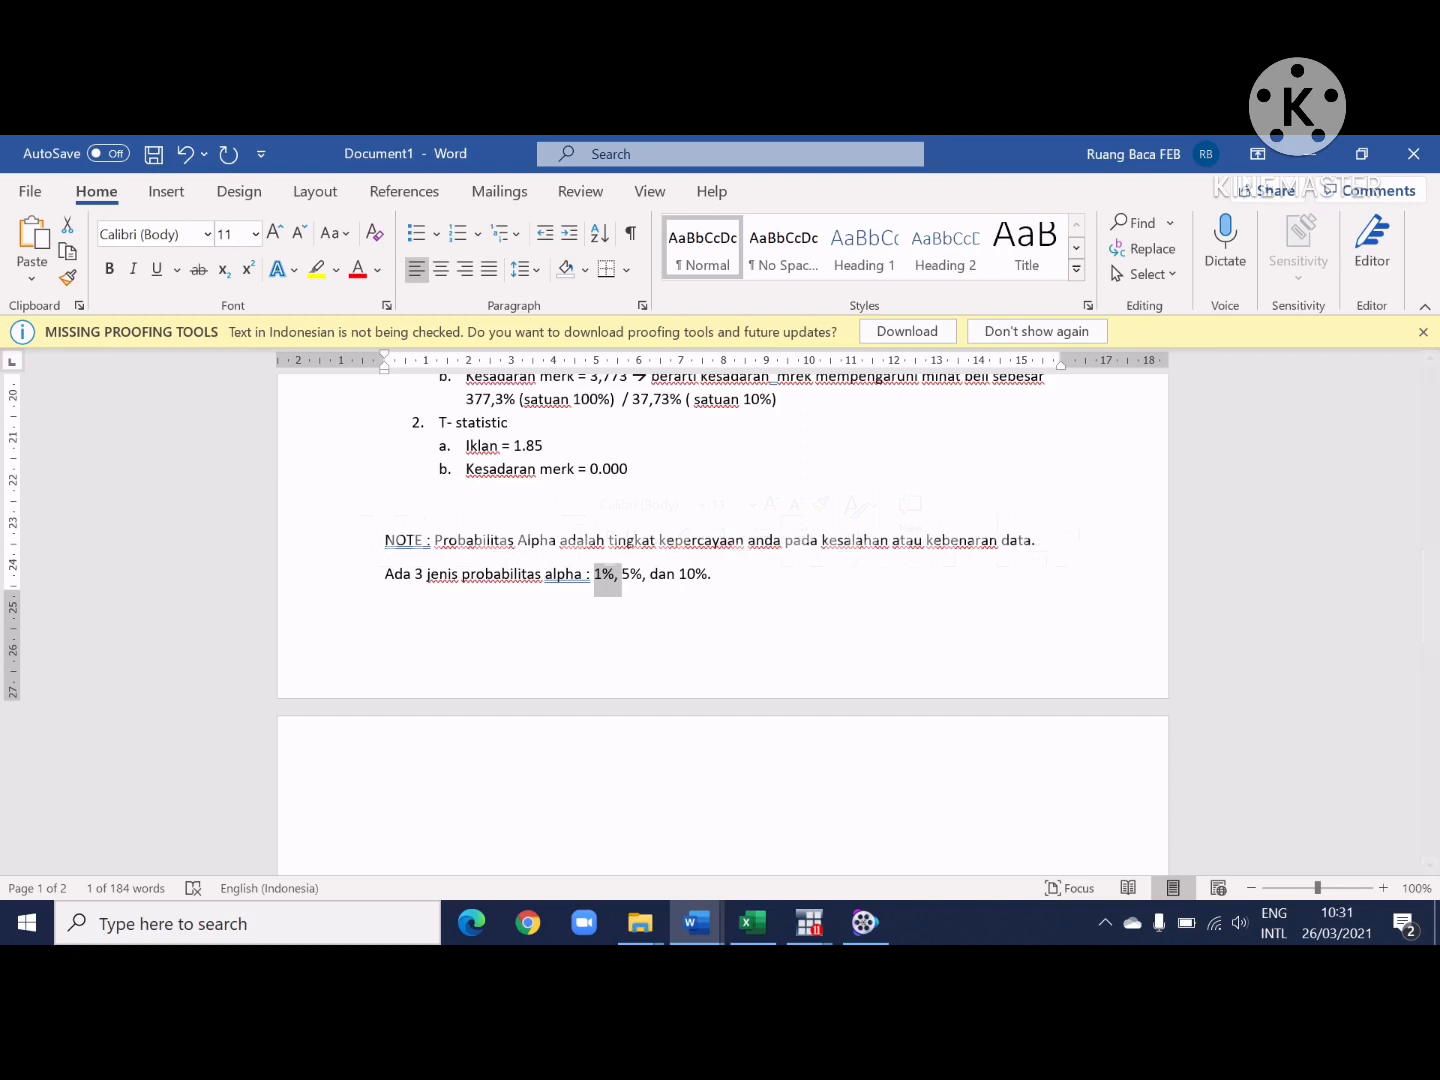
click(615, 578)
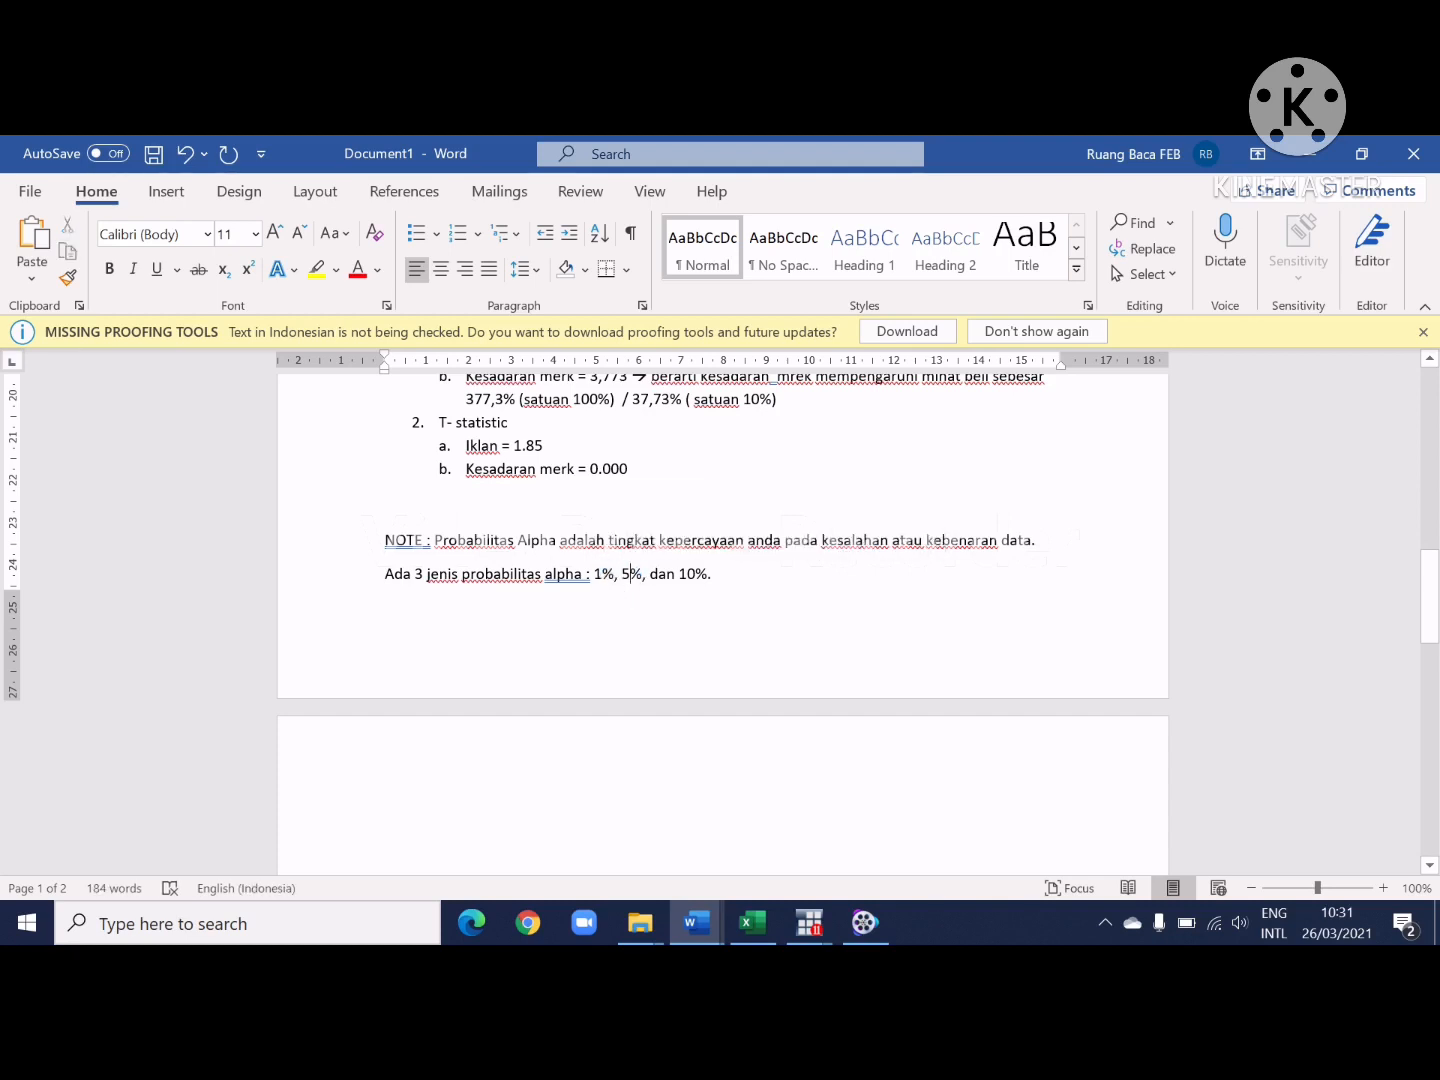
click(637, 573)
double_click(630, 577)
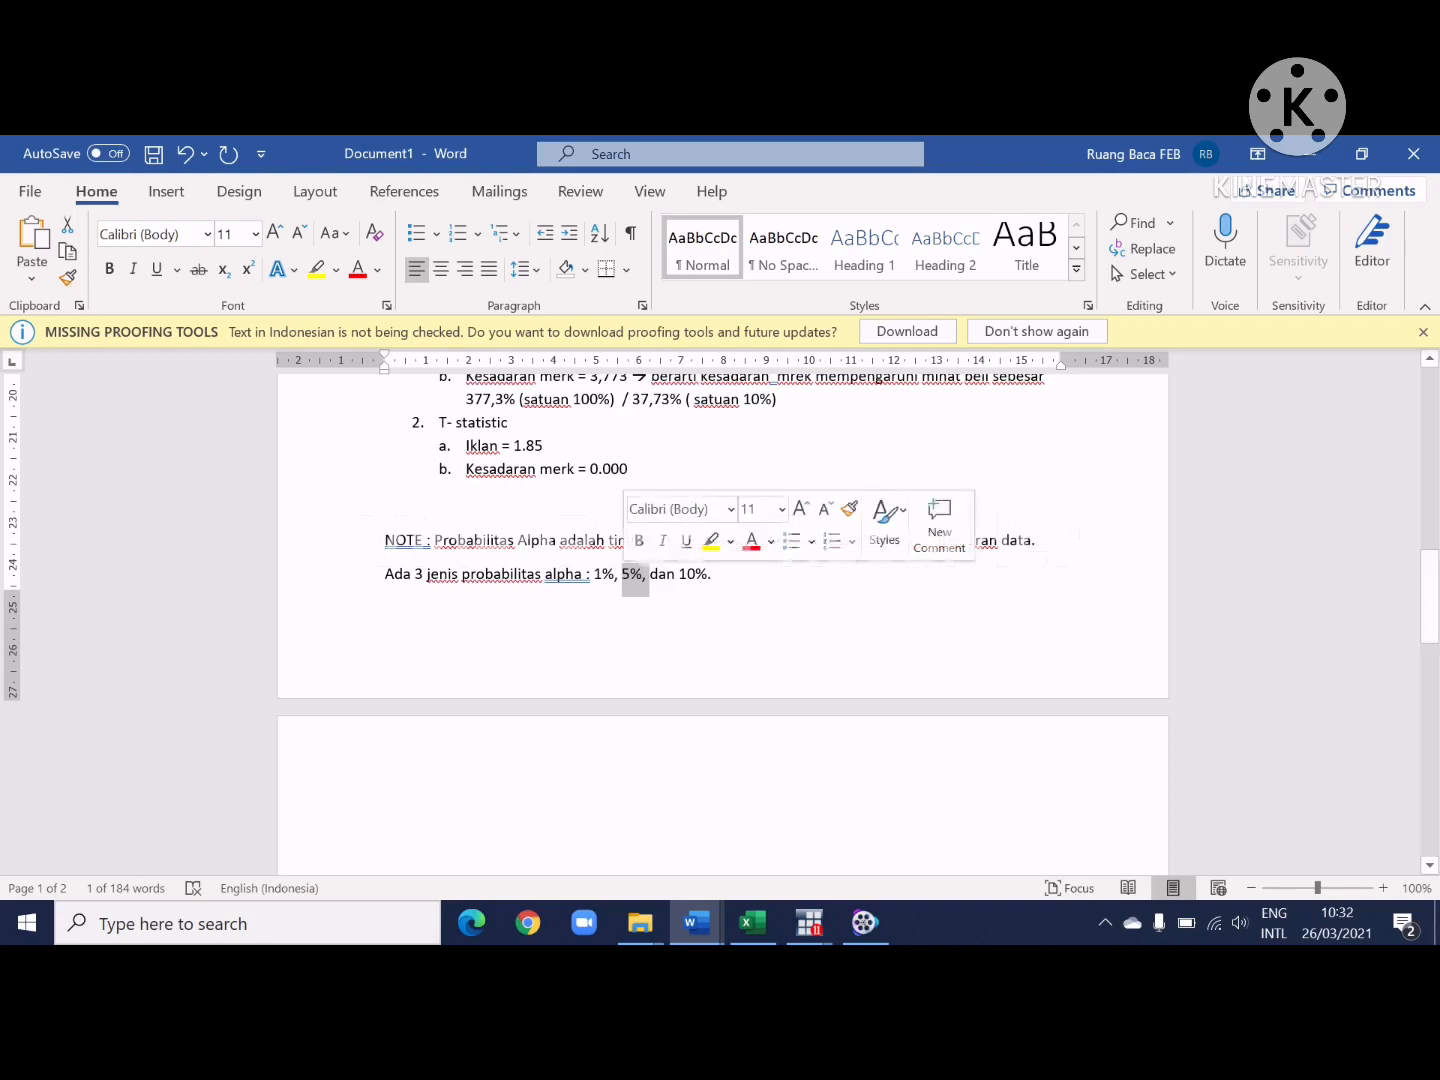
click(716, 575)
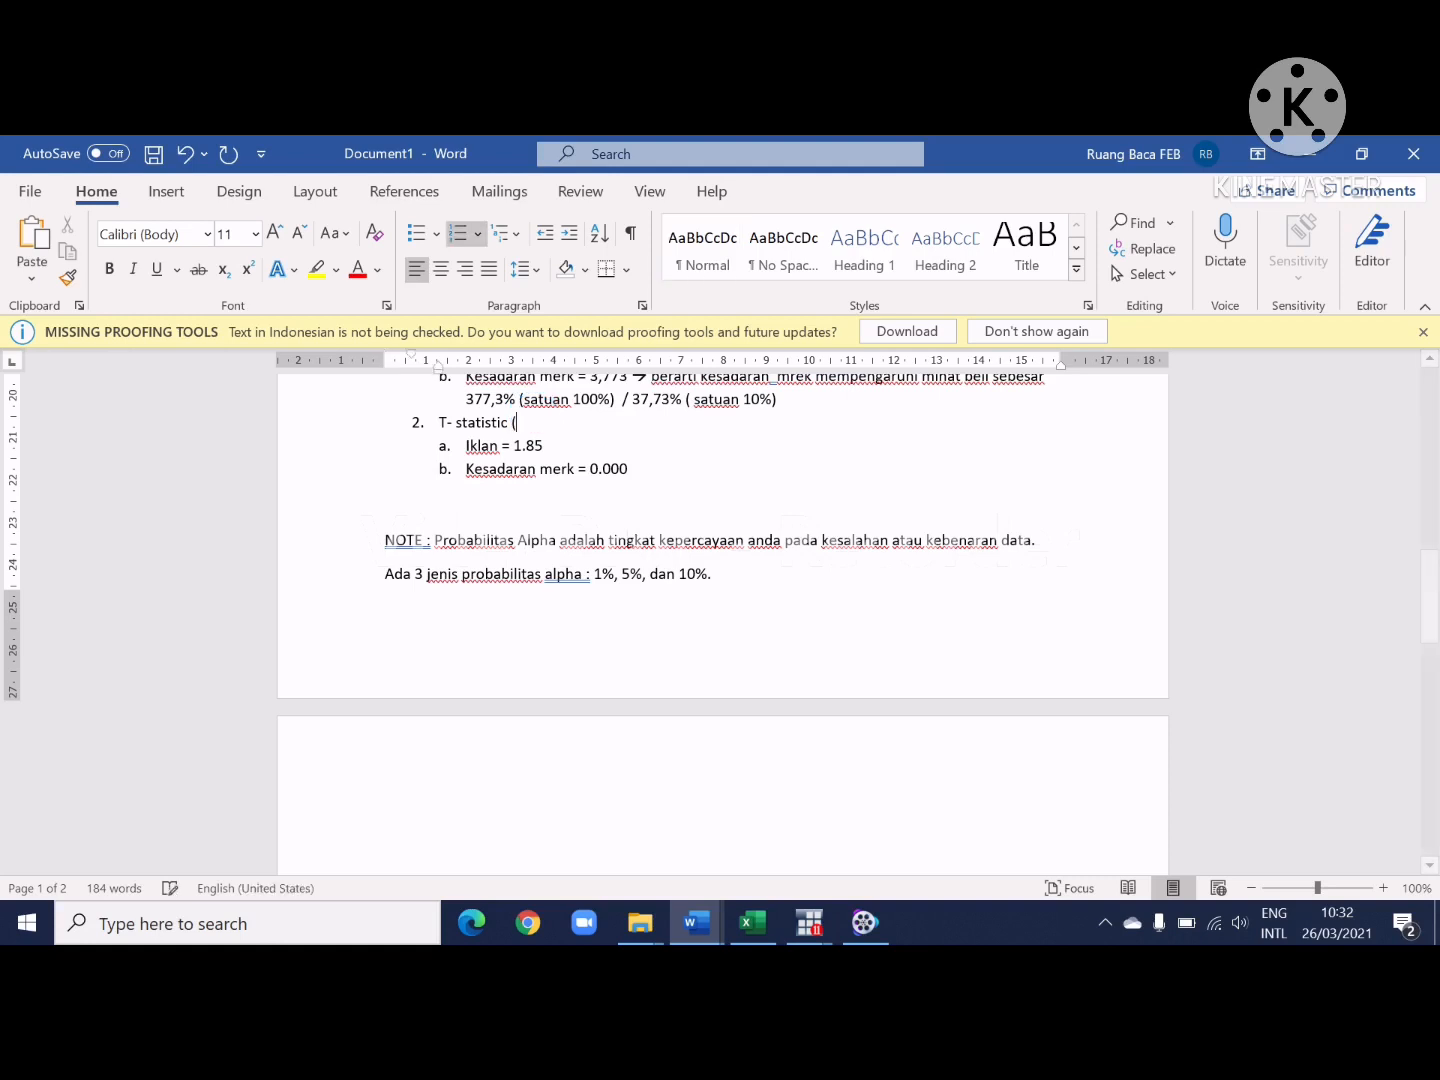
Step: Extend the T- statistic heading with "( bandingkan dengan t table ), dikatakan berpengaruh ketika t statistic lebih besar dari t table."
text(( bandingk)
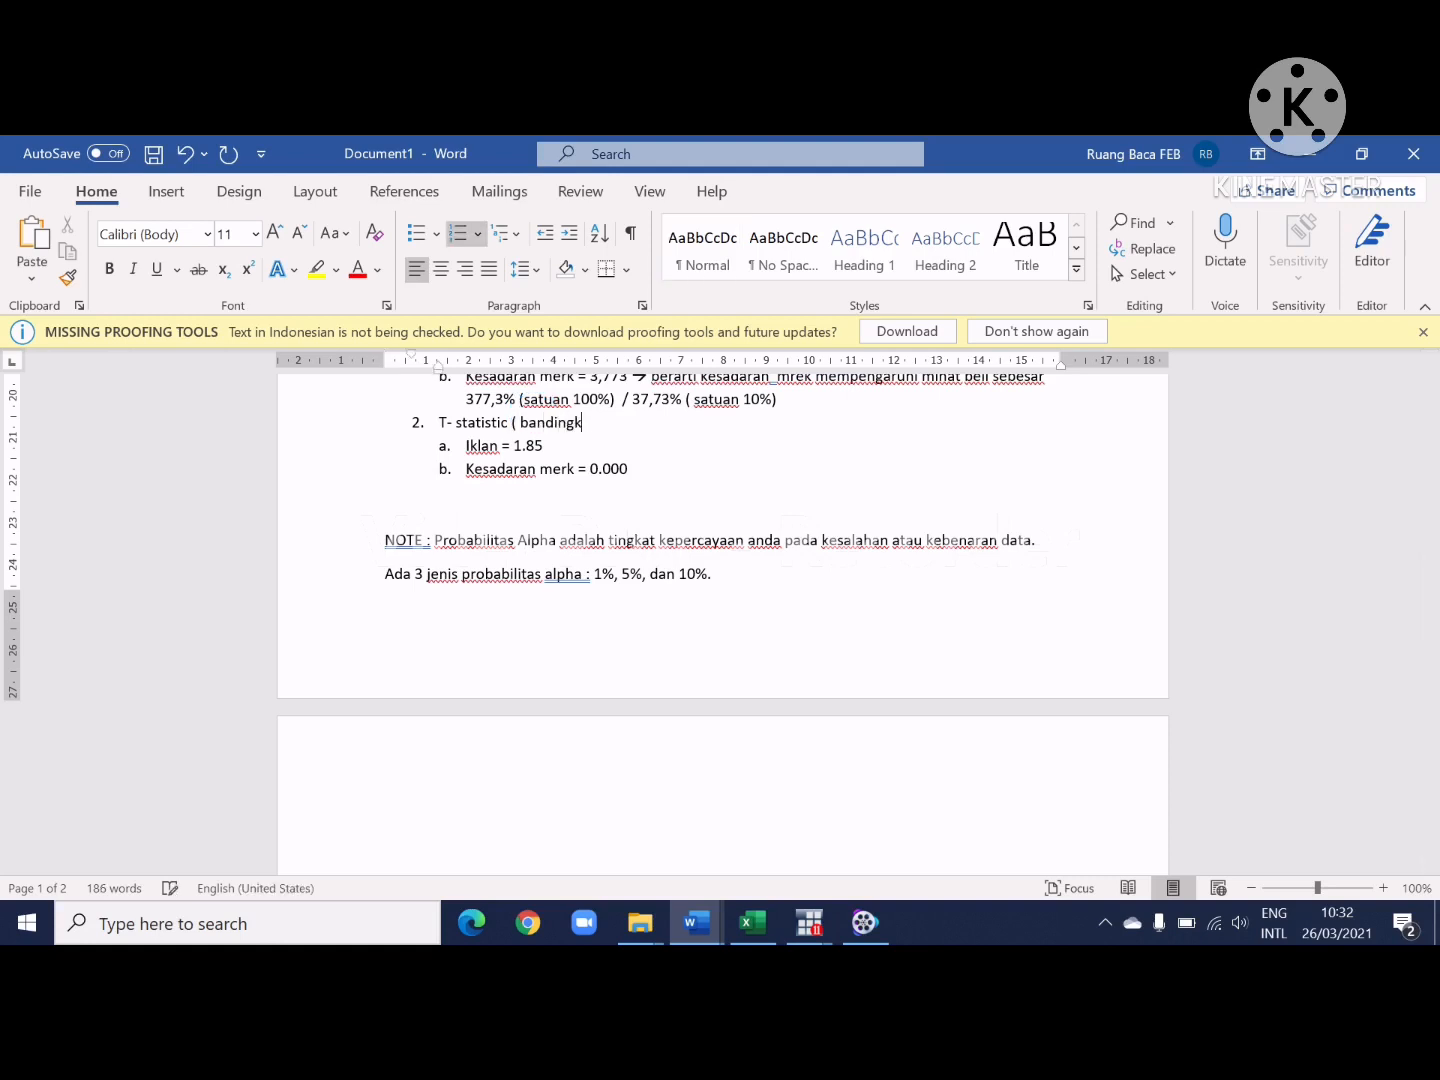
text(an dengan t table ))
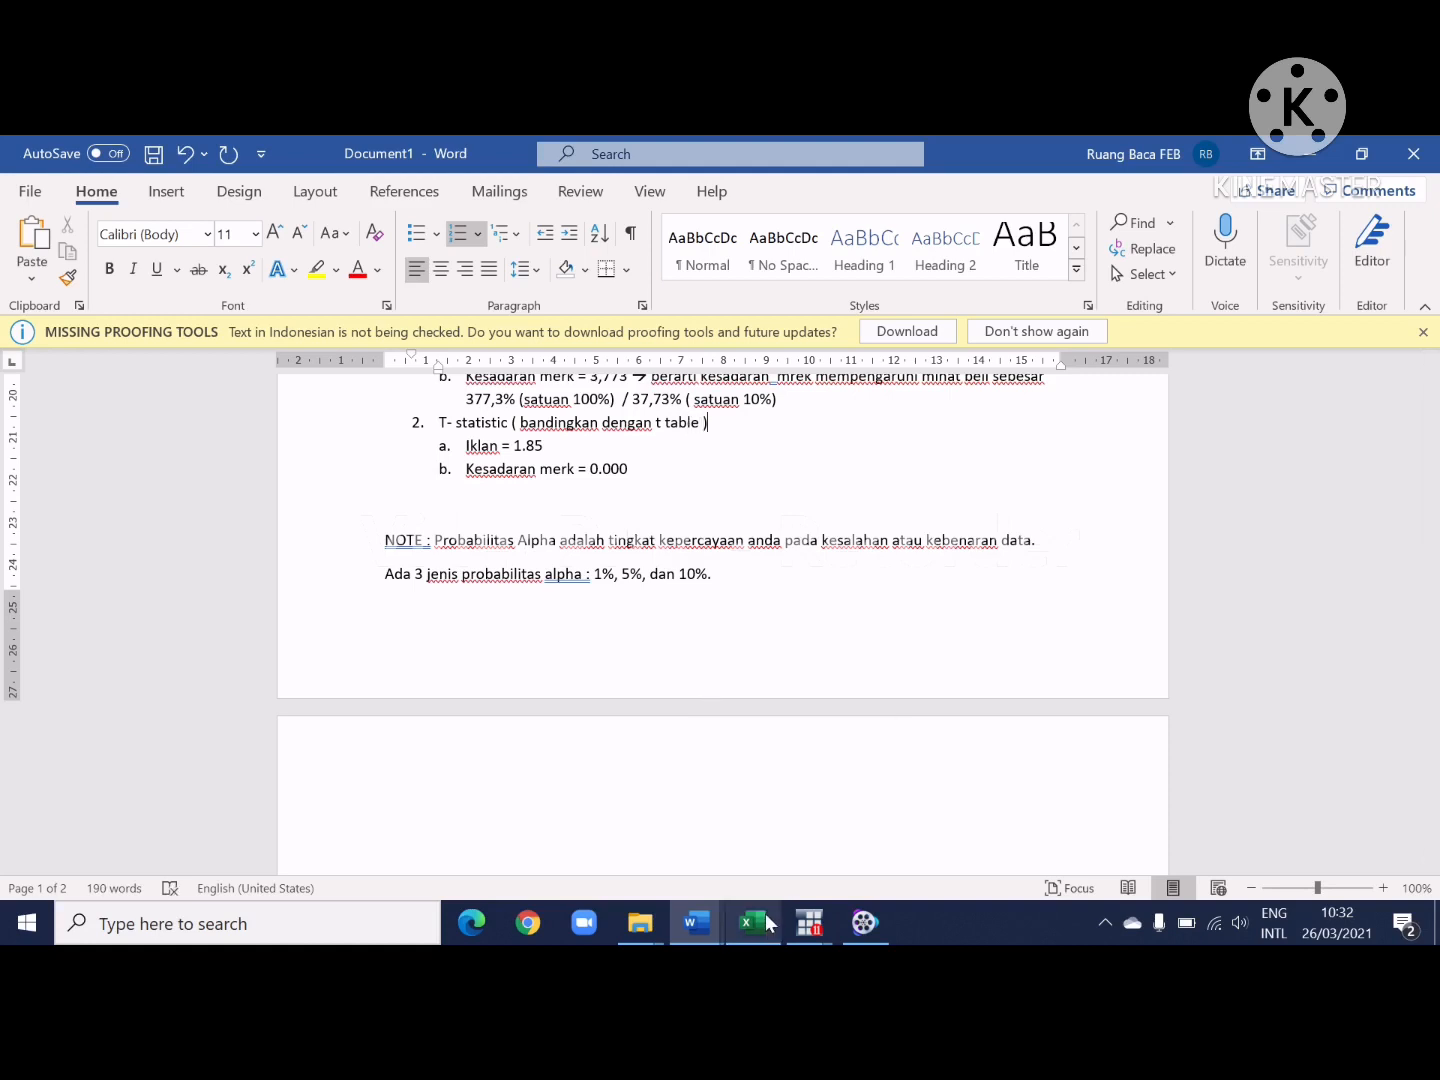
text(, dikat)
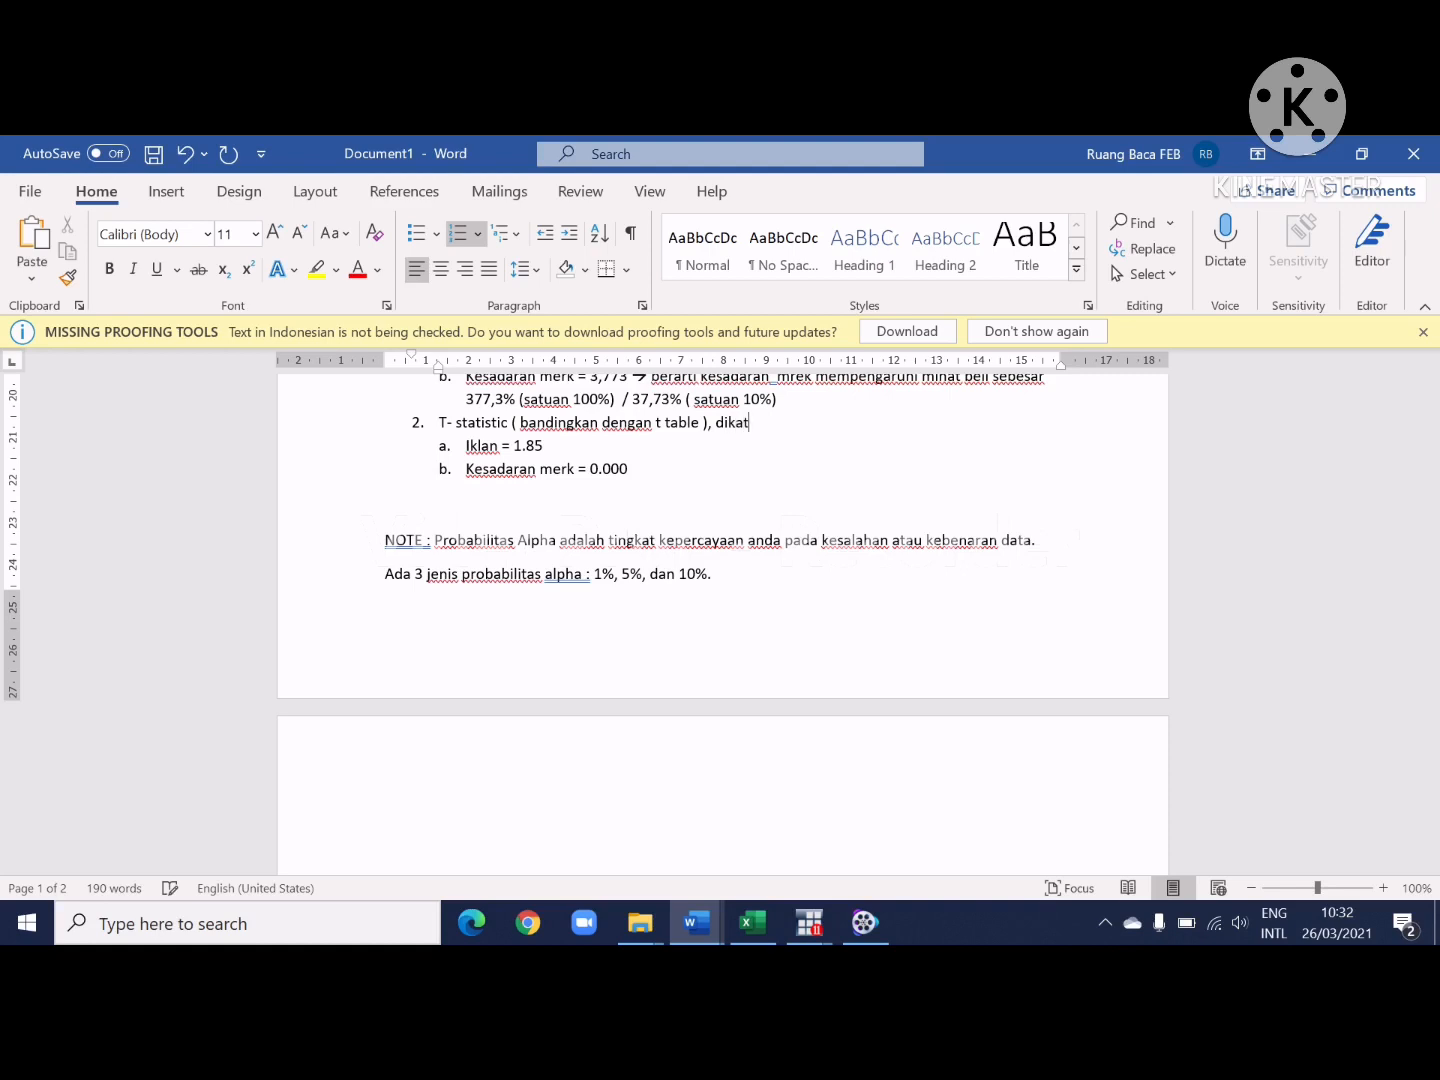
text(akan berpengaruh ket)
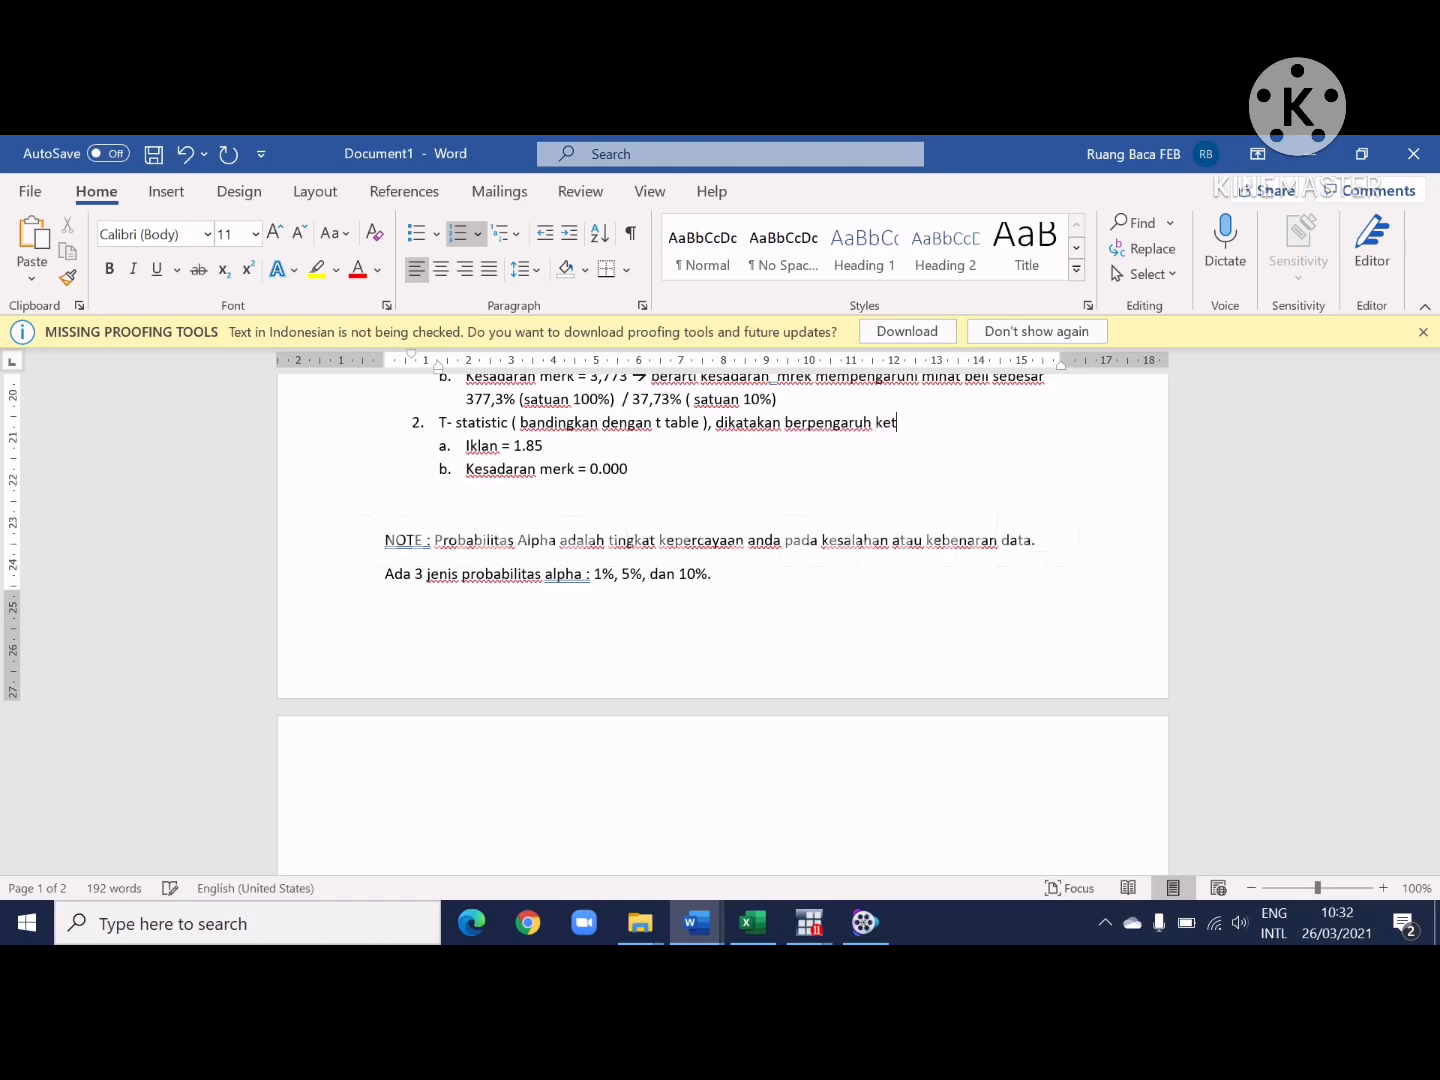
text(ika t statistic lebih besar )
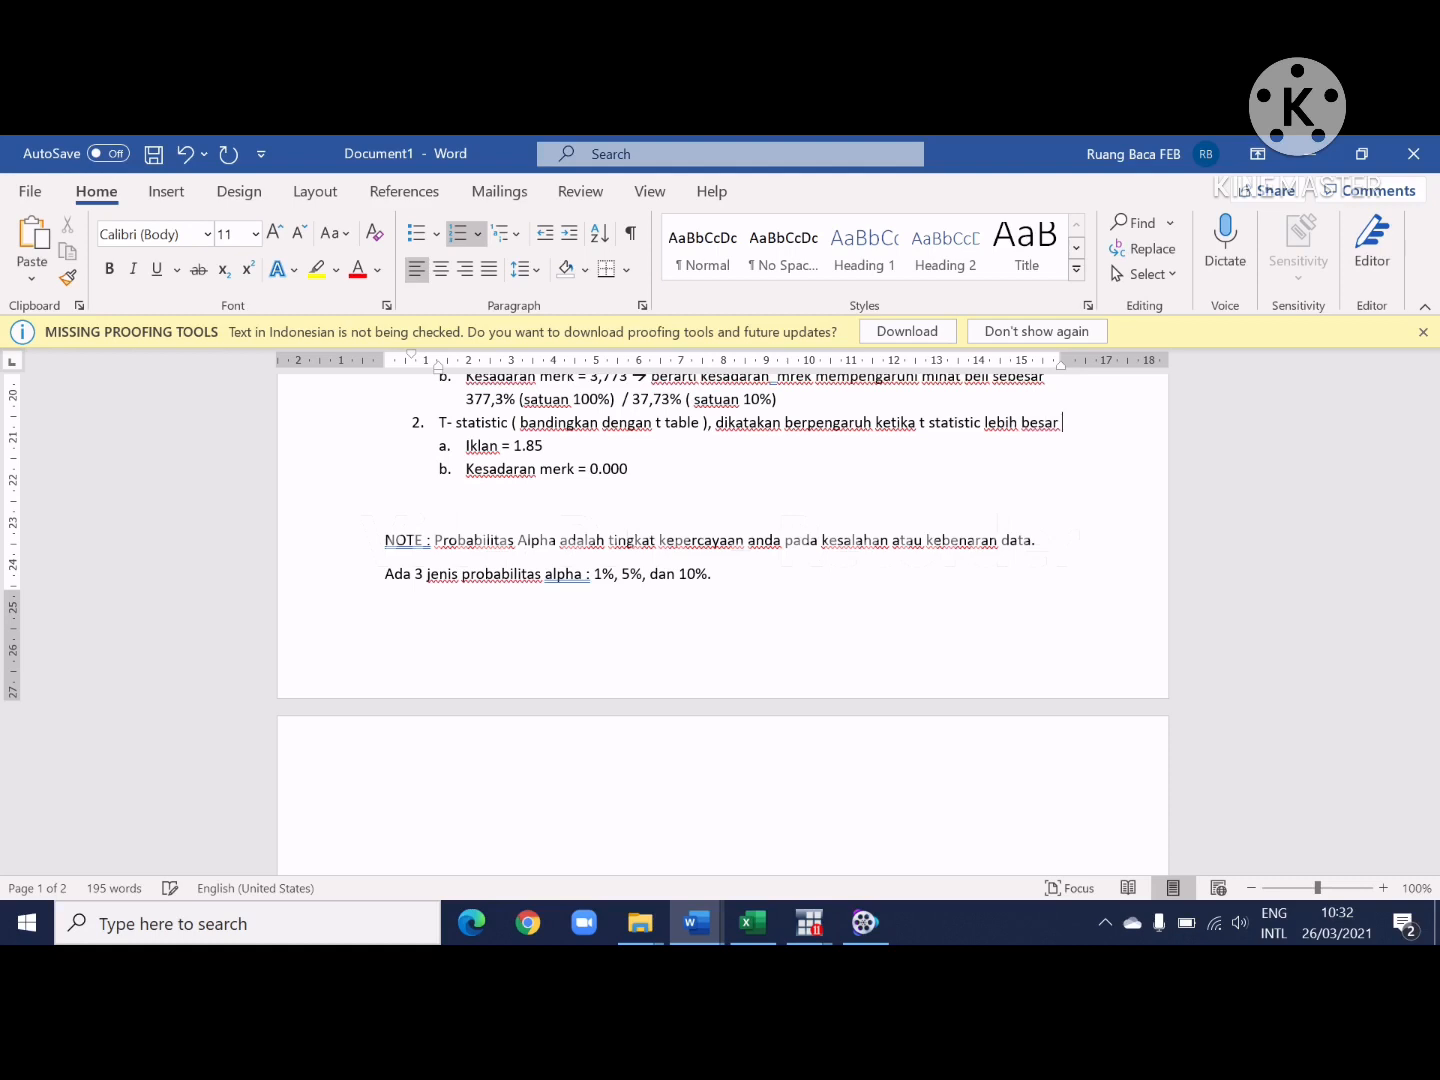
text(dari t table.)
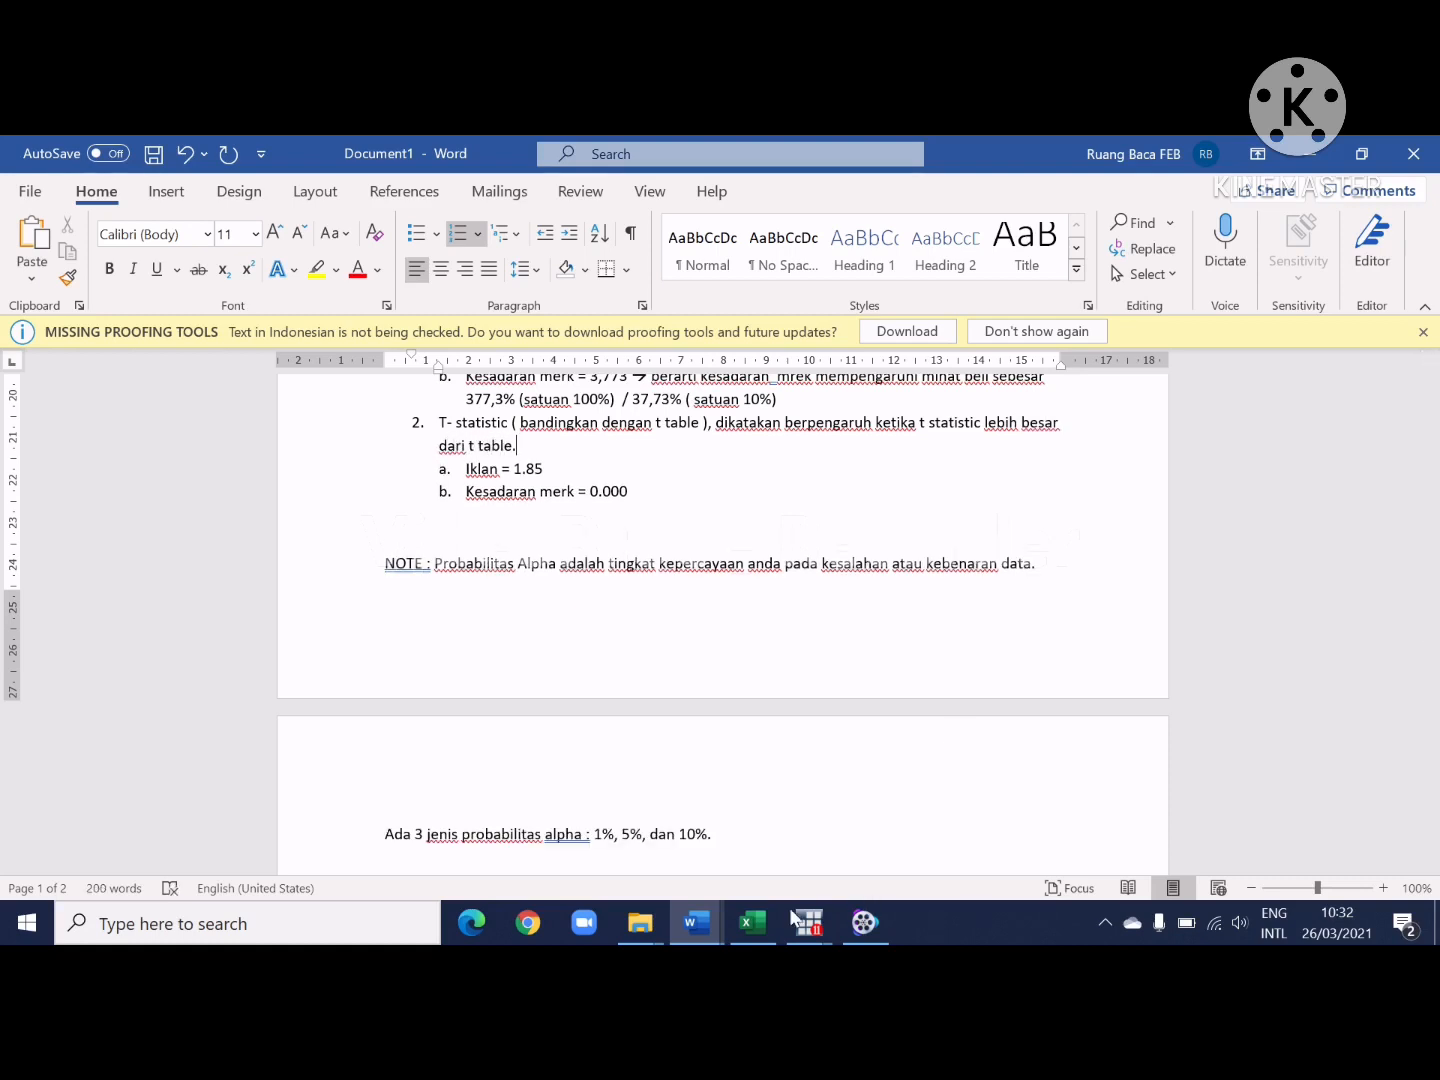
Step: Switch to the Excel workbook and calculate the t-table value in G8 with =TINV(0.05;28)
click(768, 923)
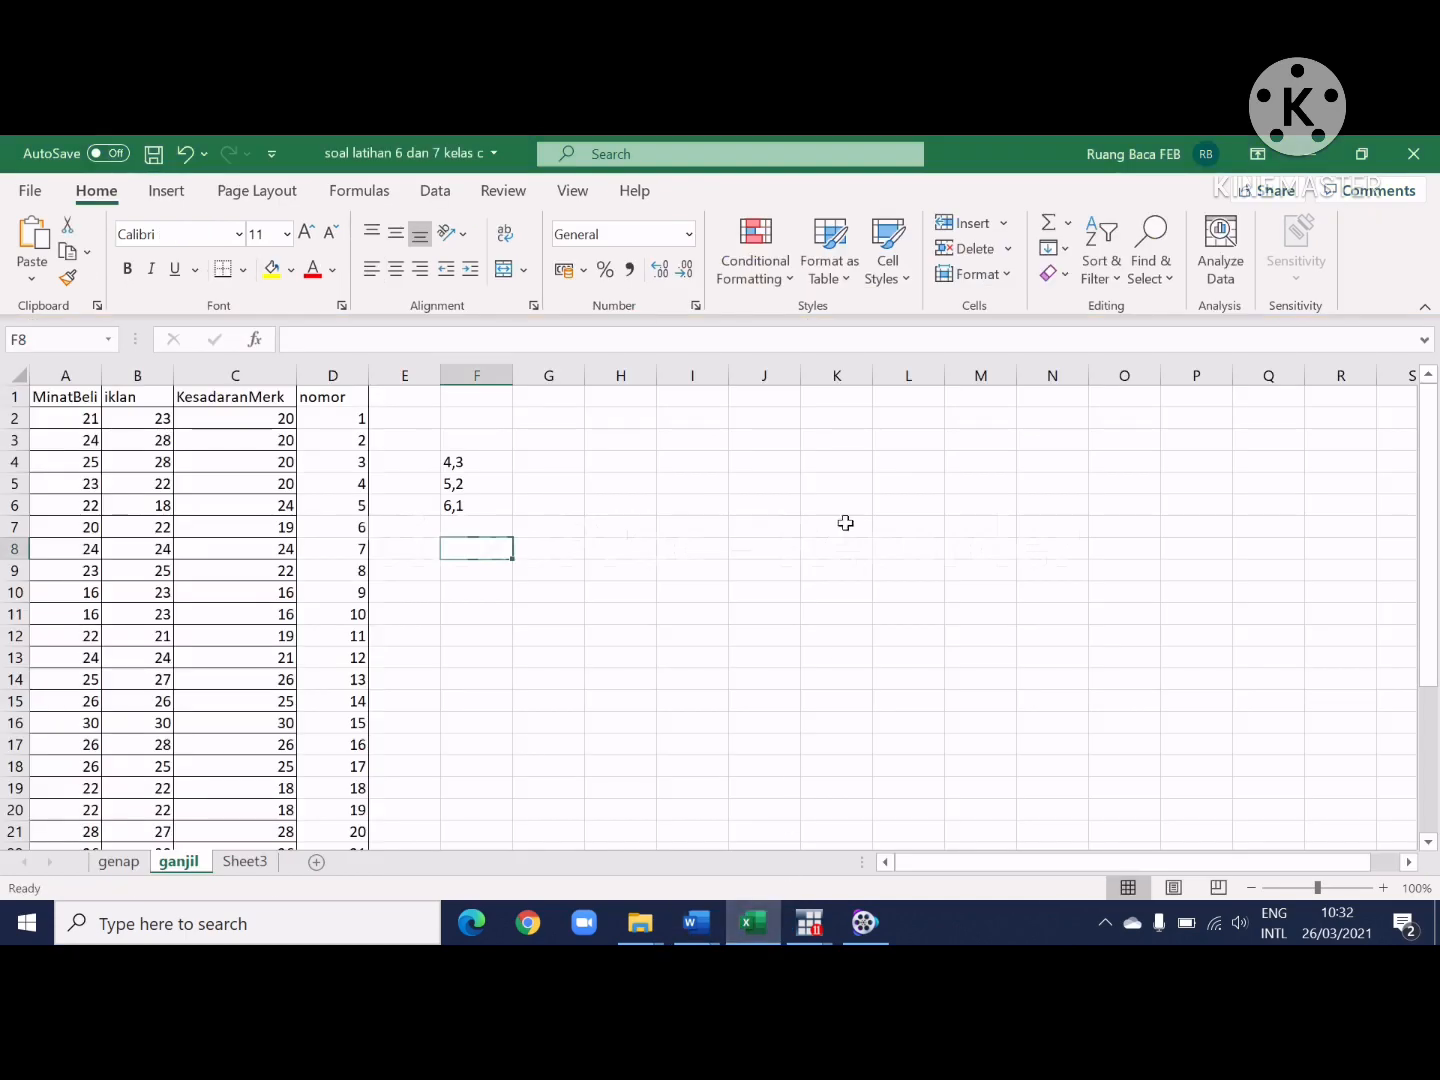
click(575, 547)
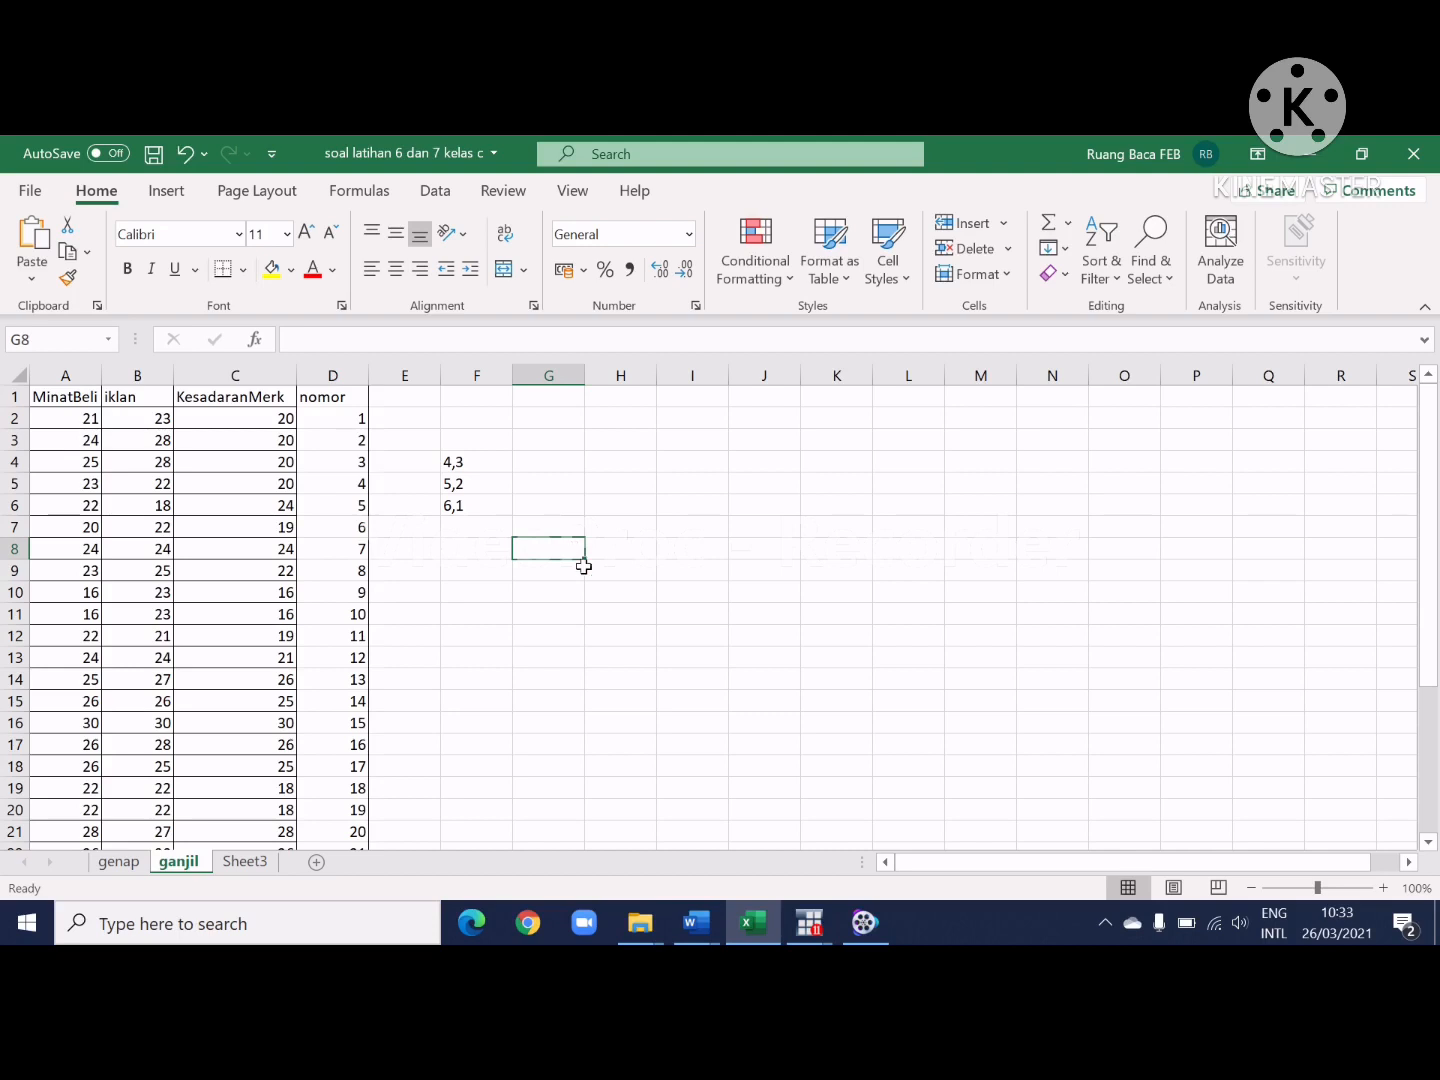
text(=tinv)
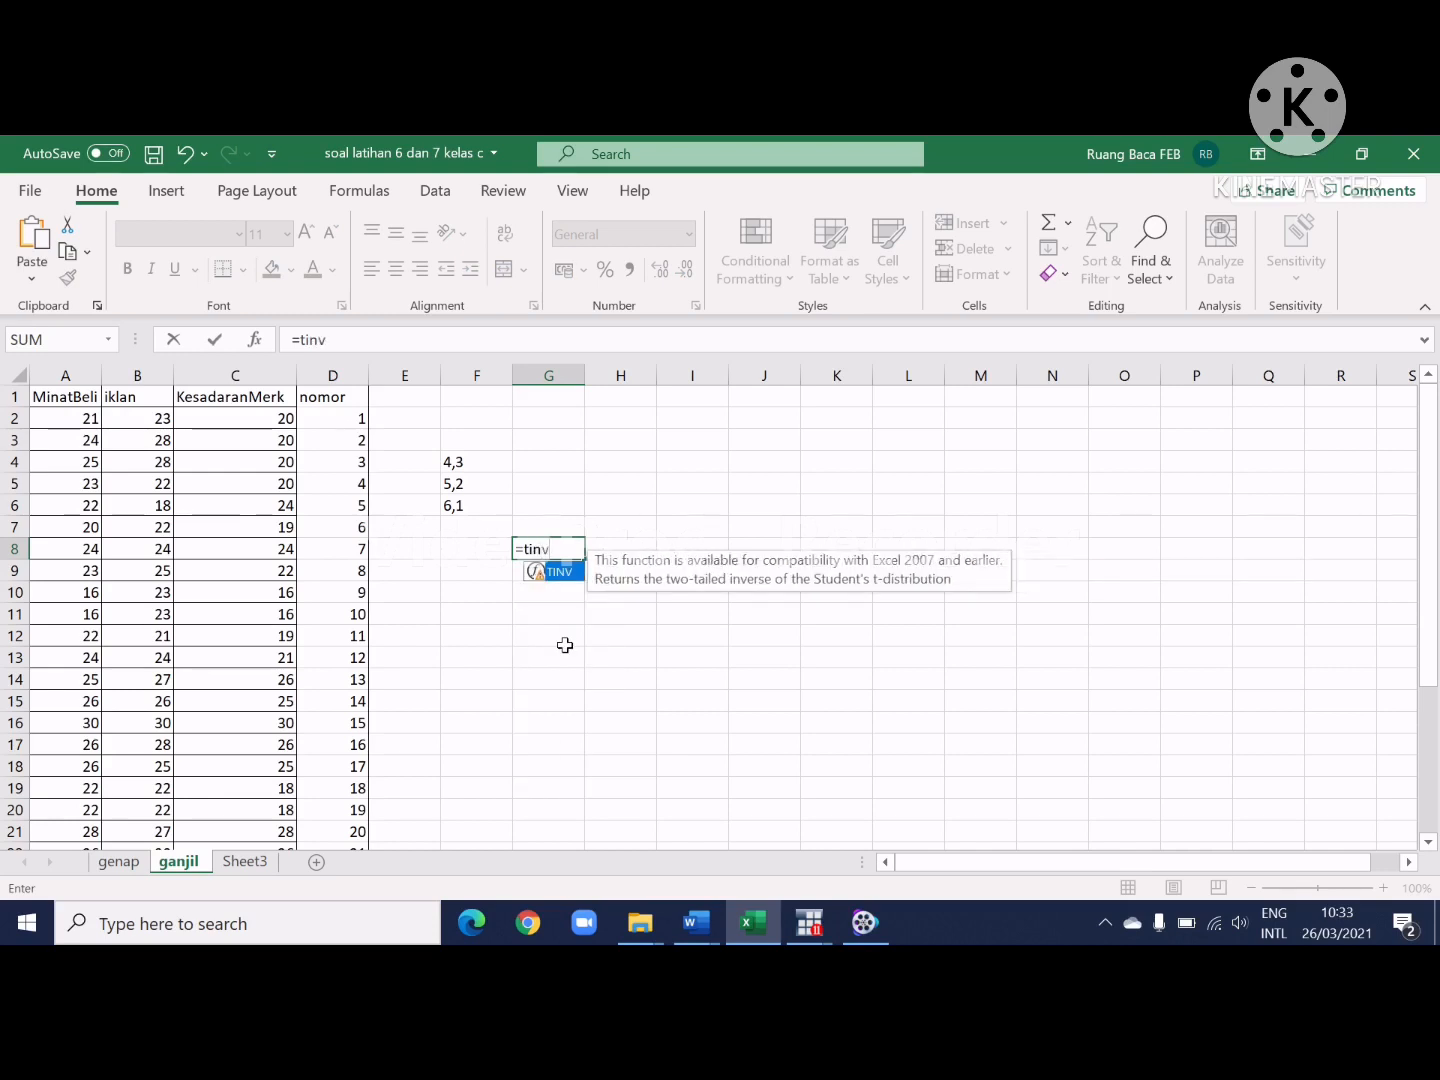
double_click(562, 574)
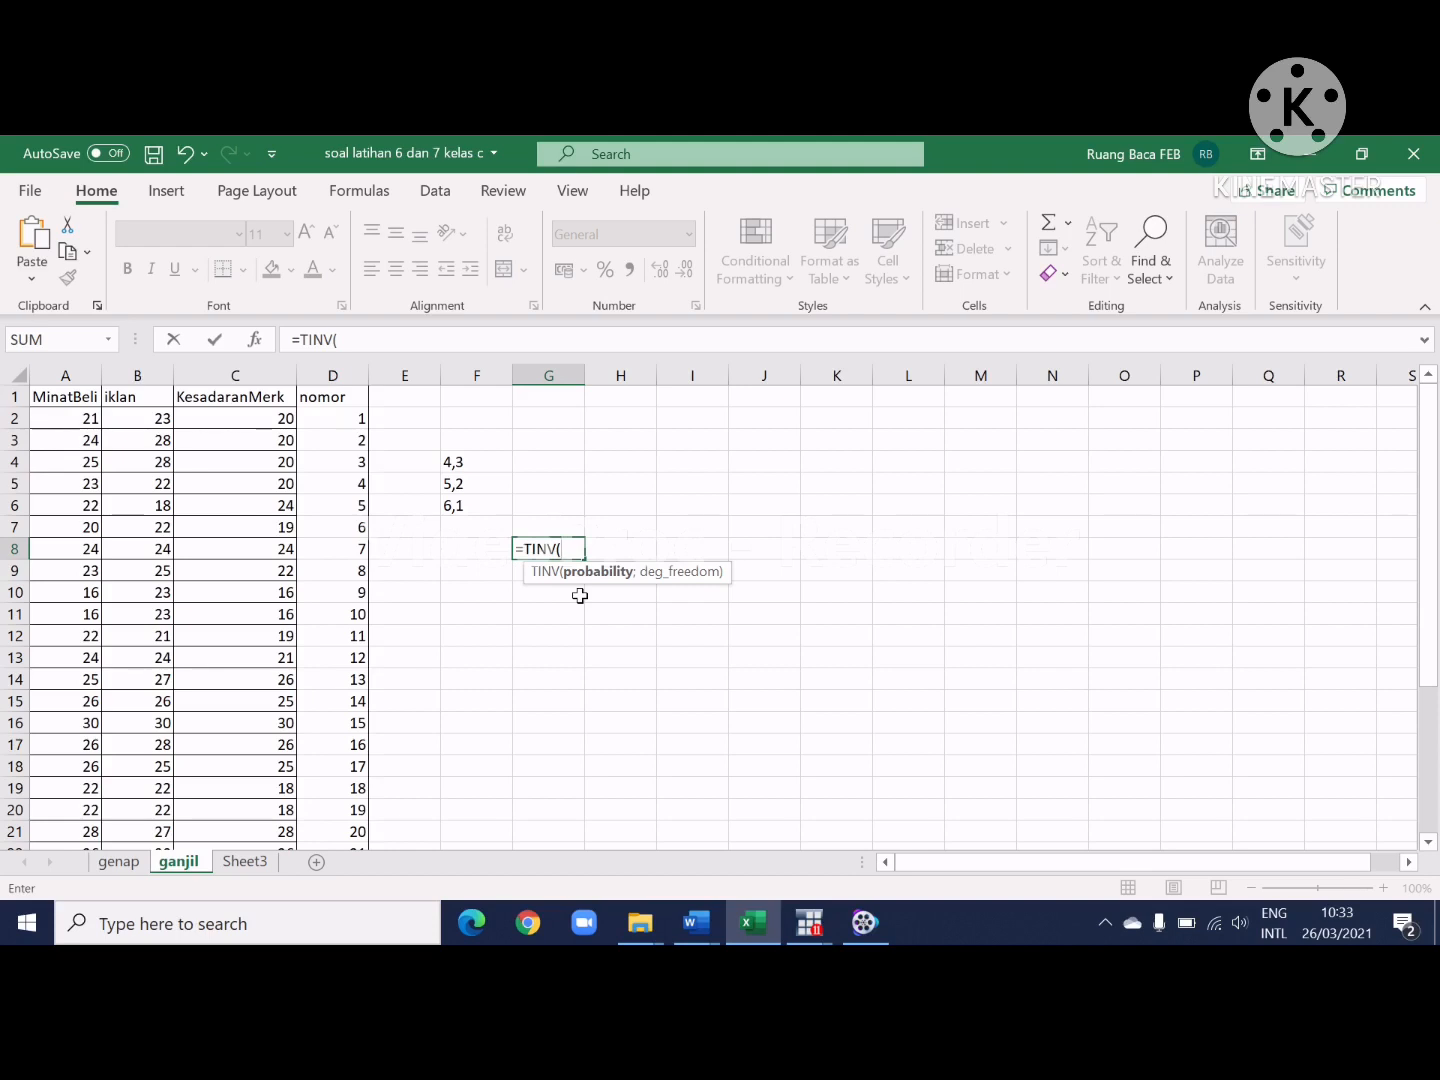
text(0.05)
text(;)
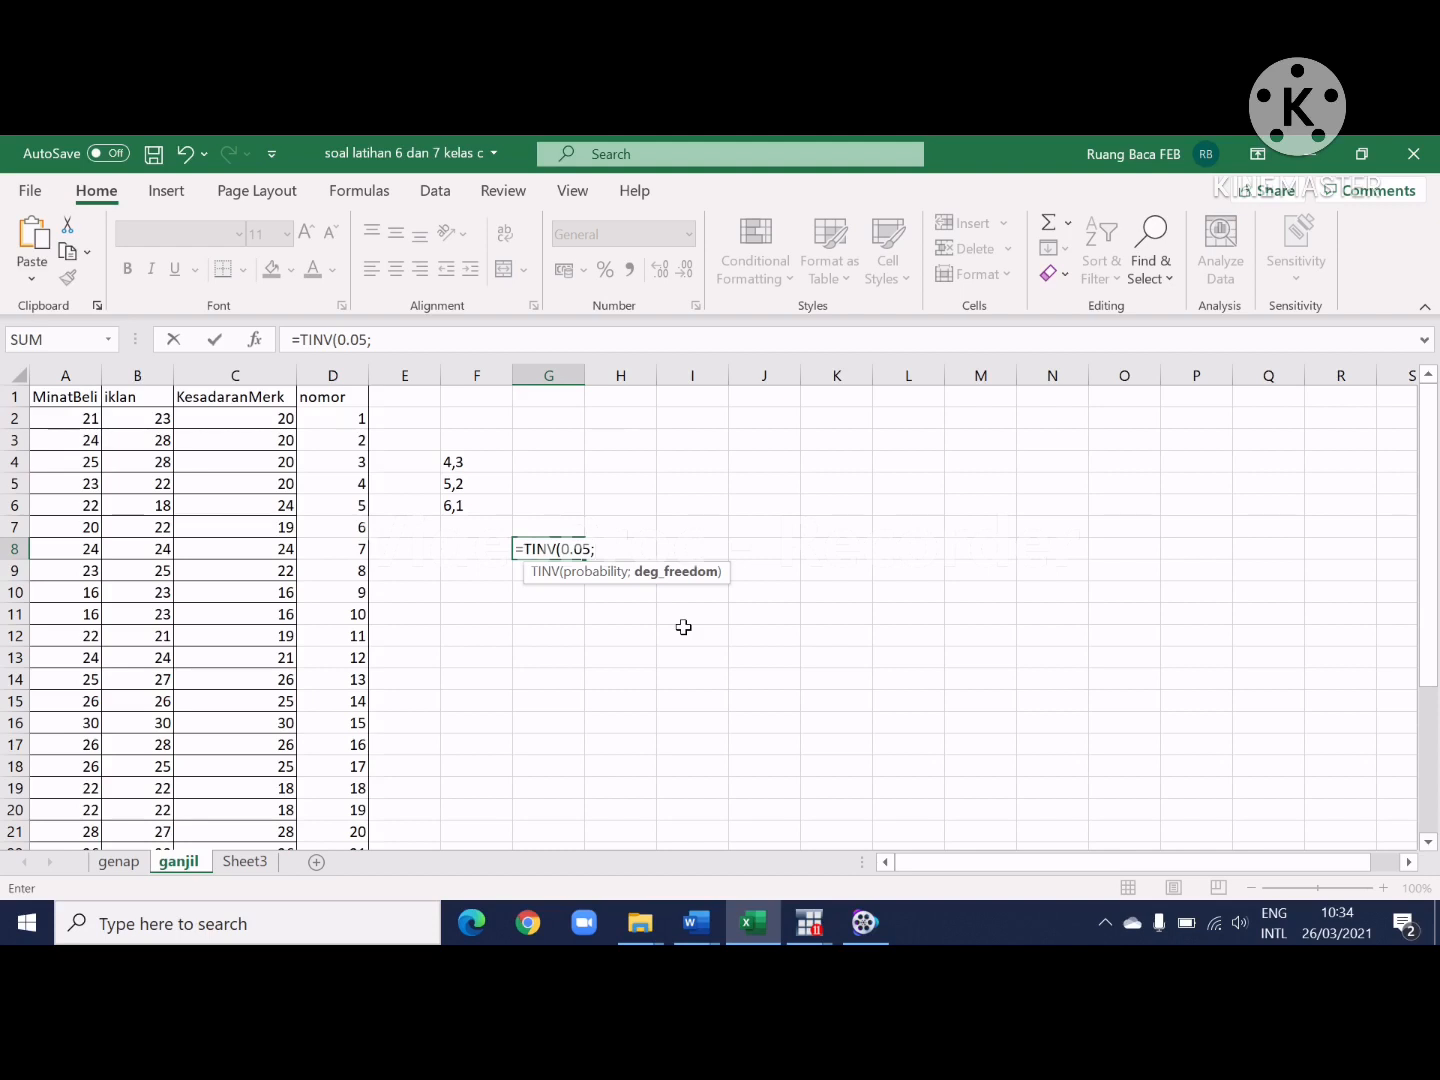
text(28))
key(Return)
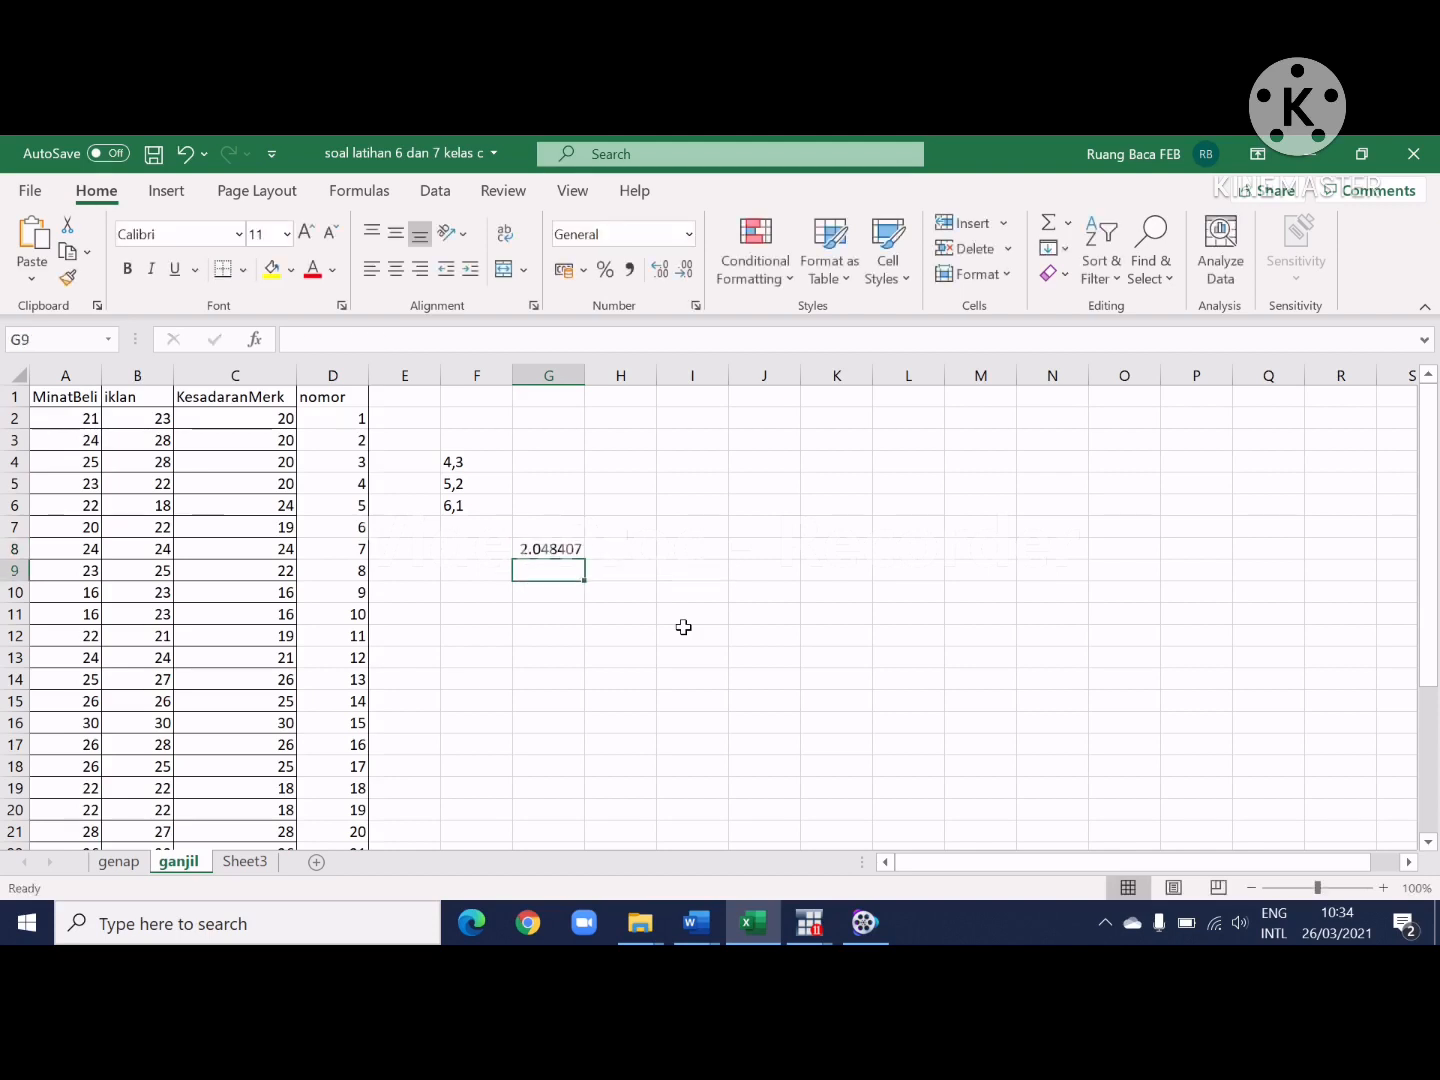
Step: Label the calculated t-table value by entering "t-tabel" in cell G7 above it
click(543, 525)
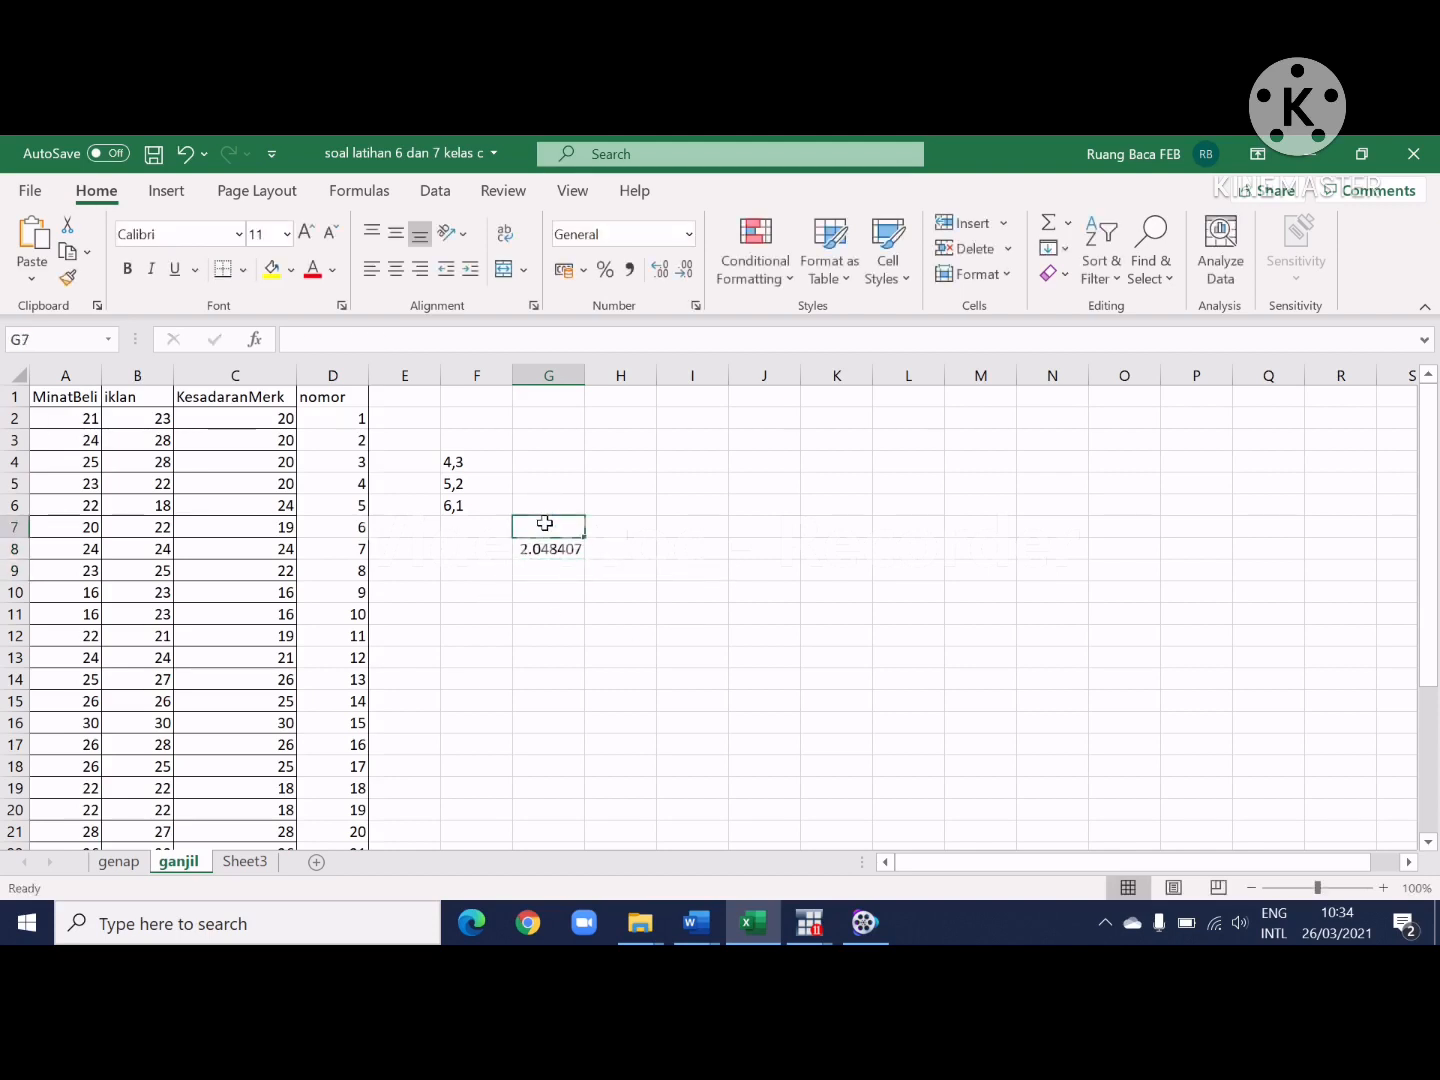
text(t-tabel)
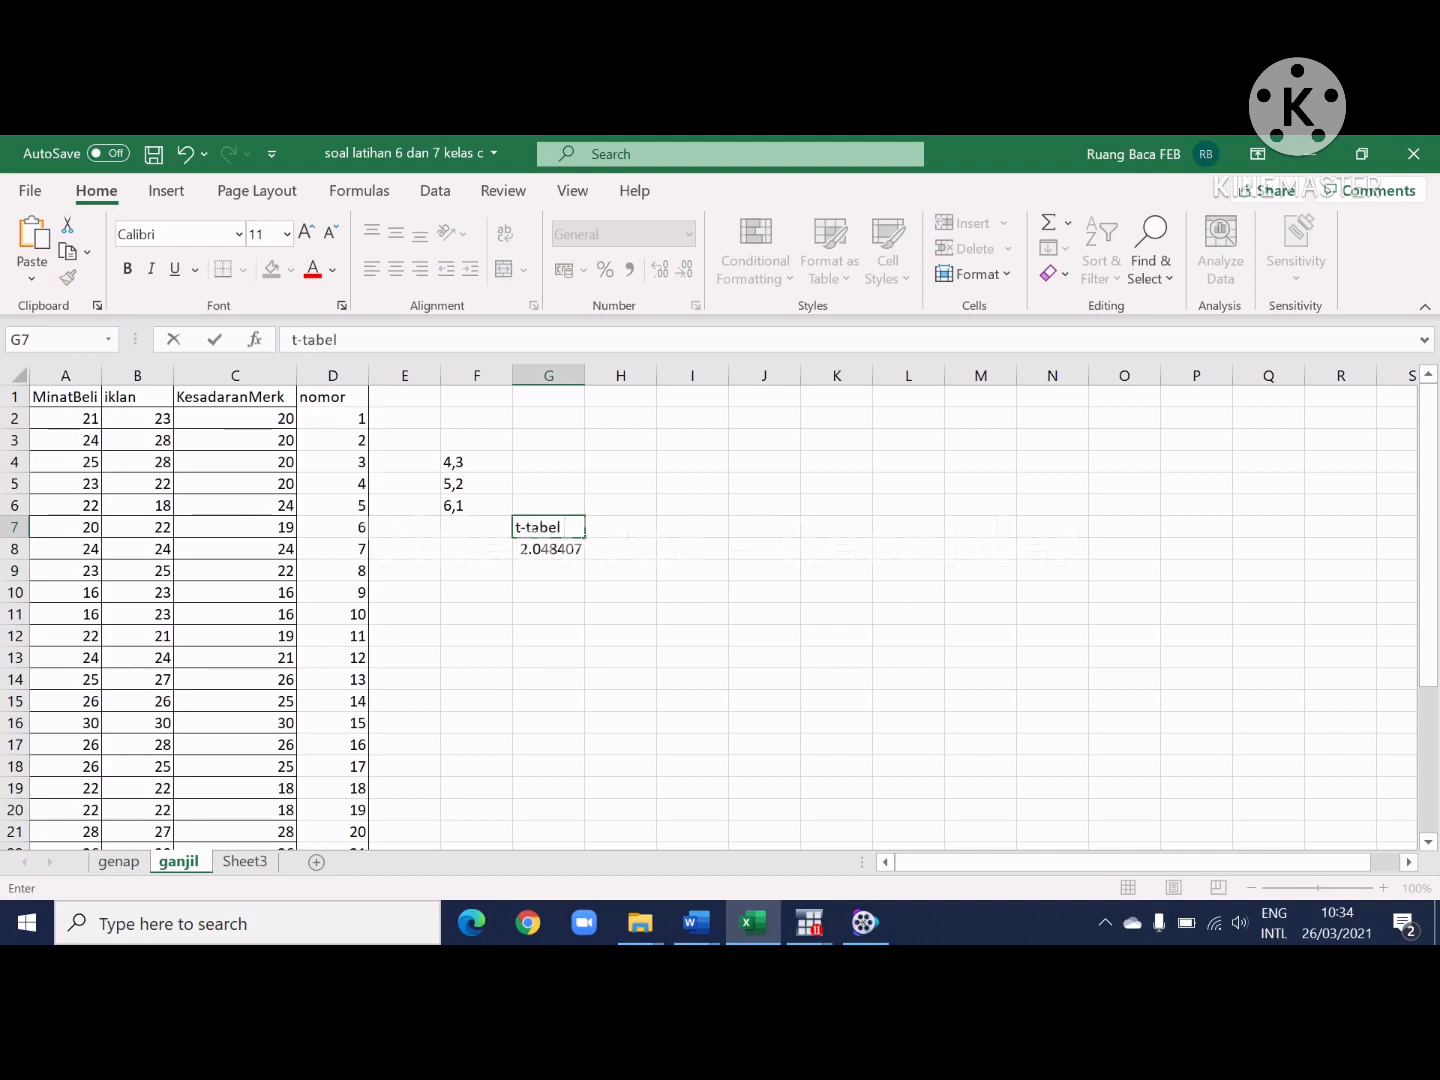
click(563, 586)
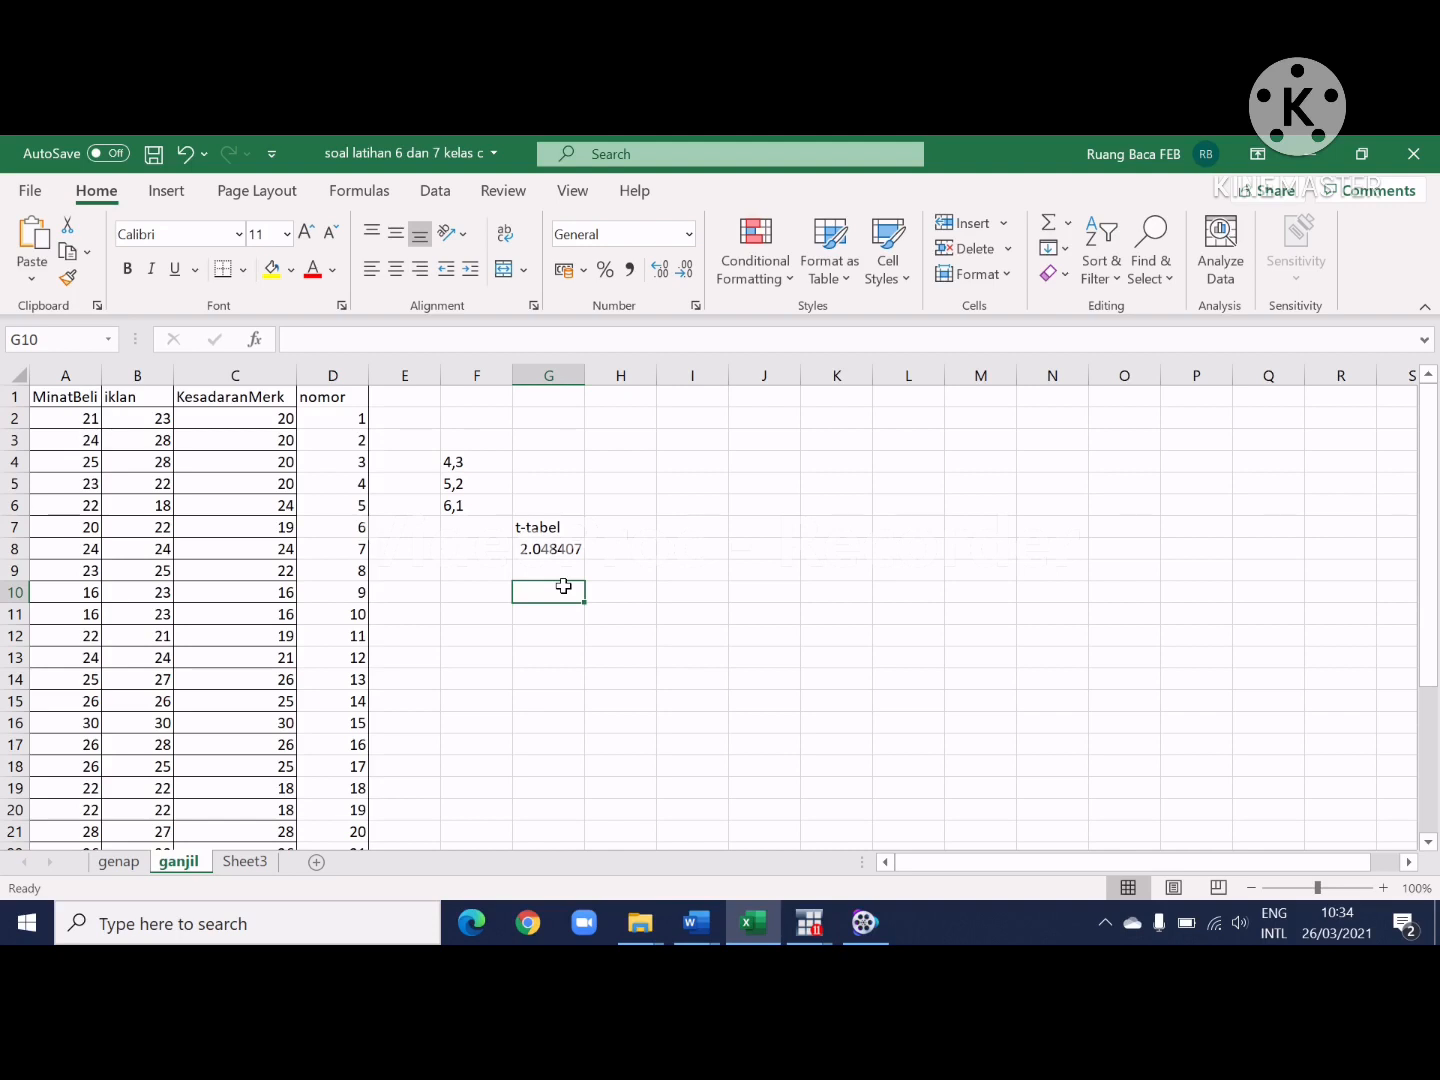
text(=t)
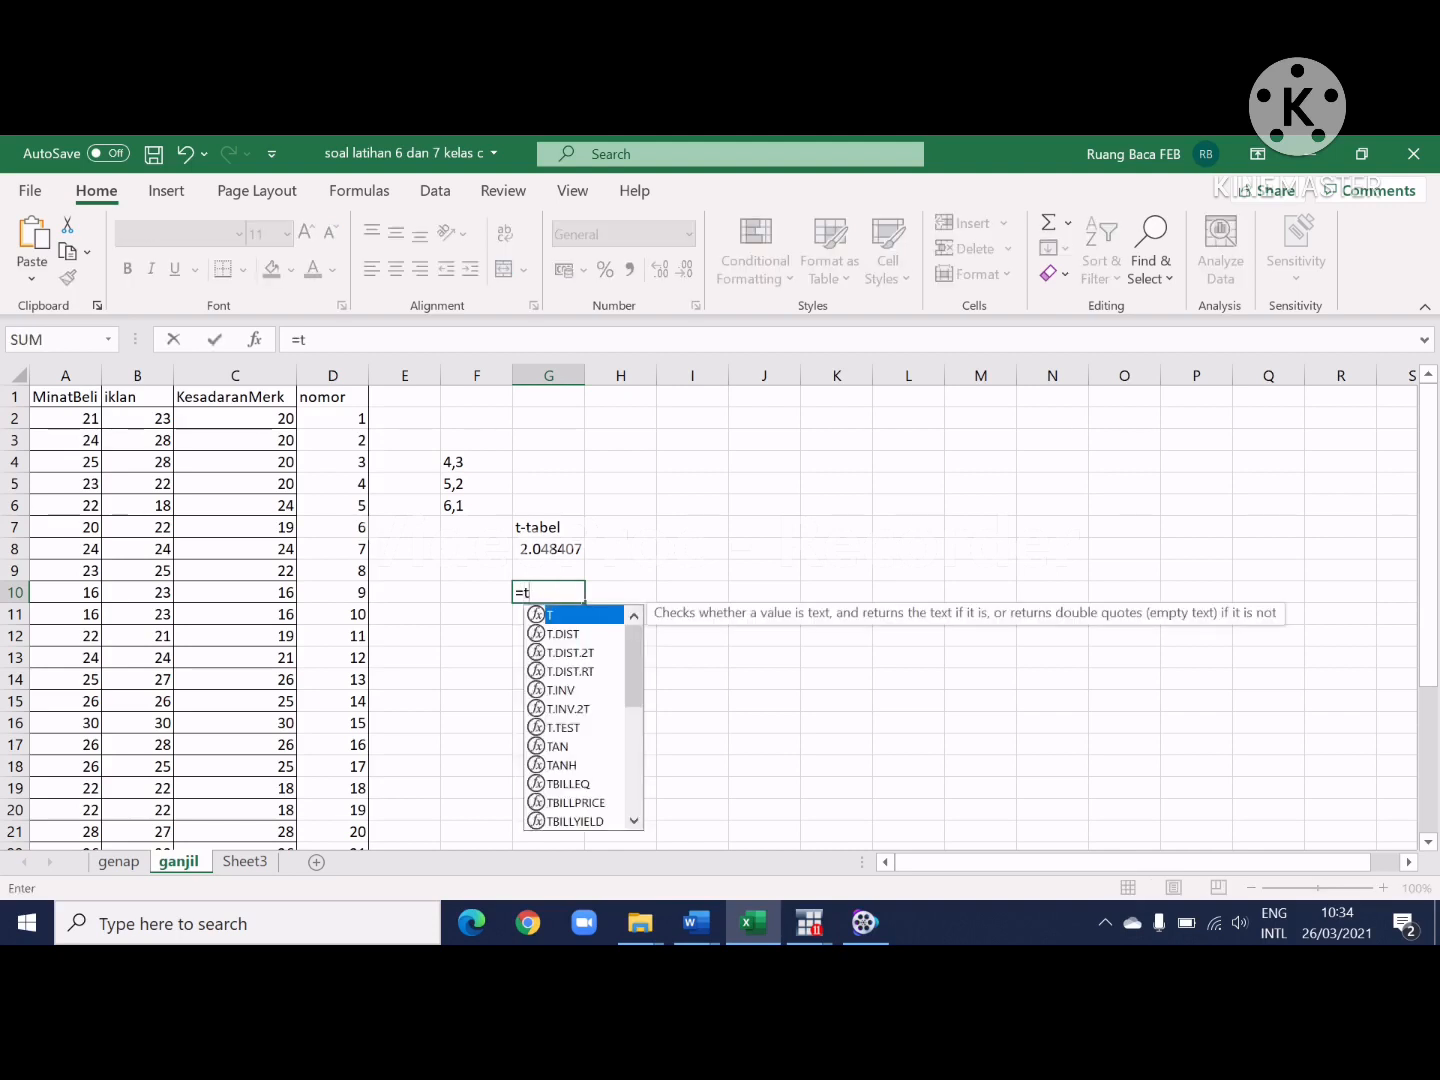
double_click(563, 689)
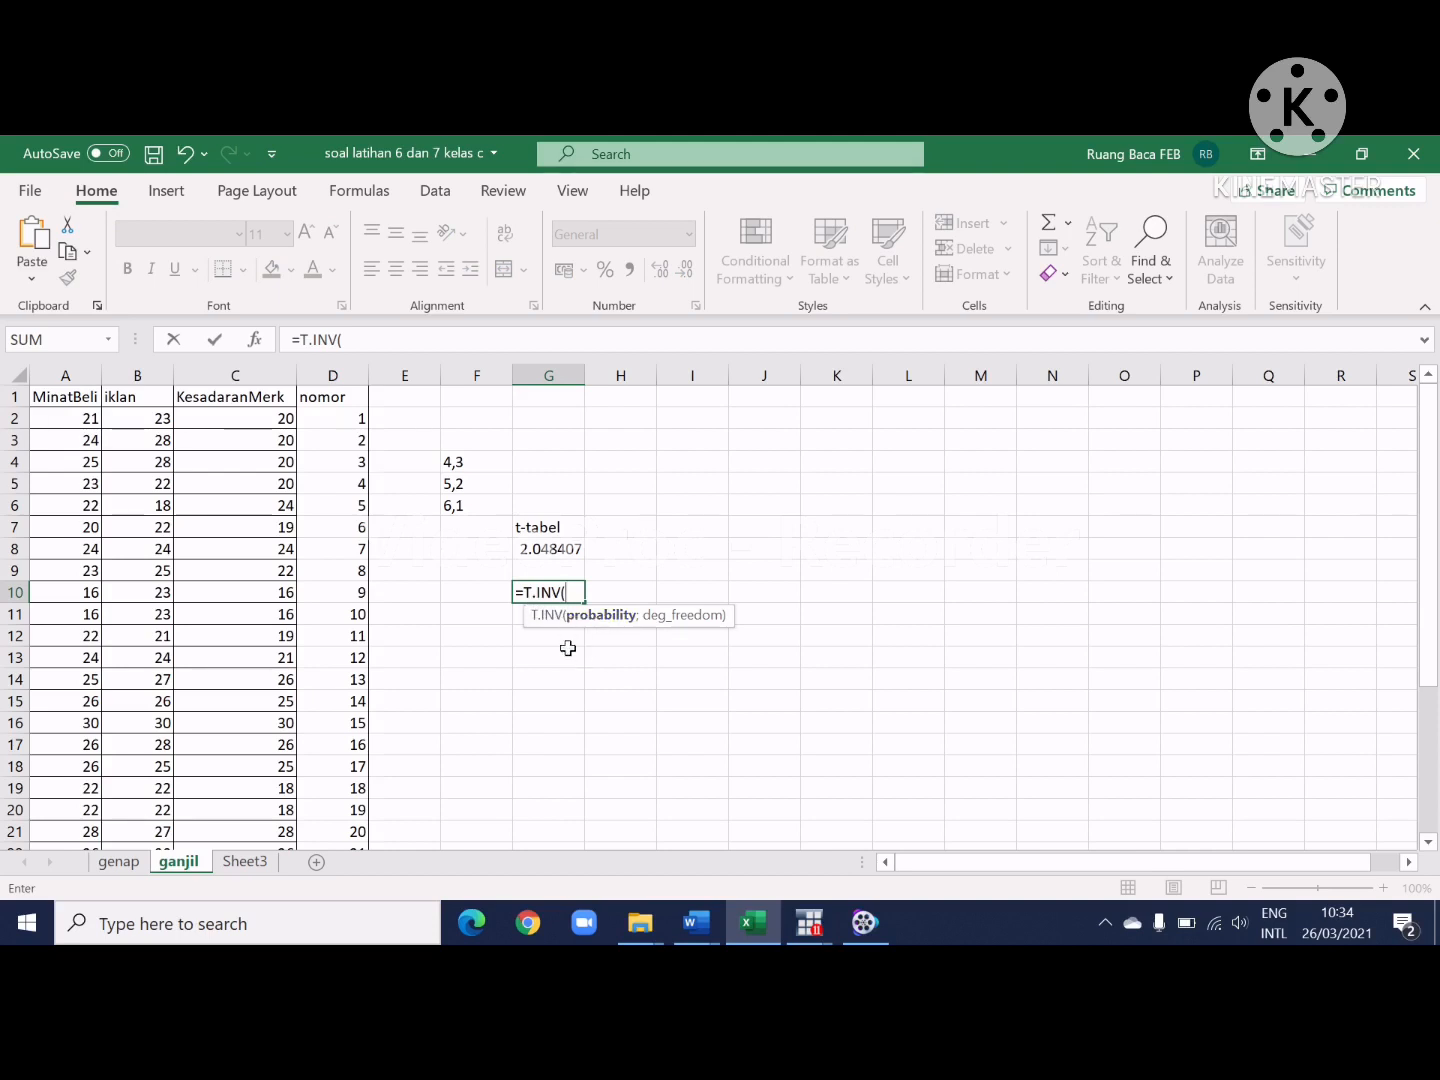
key(BackSpace)
key(BackSpace)
key(BackSpace)
key(BackSpace)
key(BackSpace)
text(in)
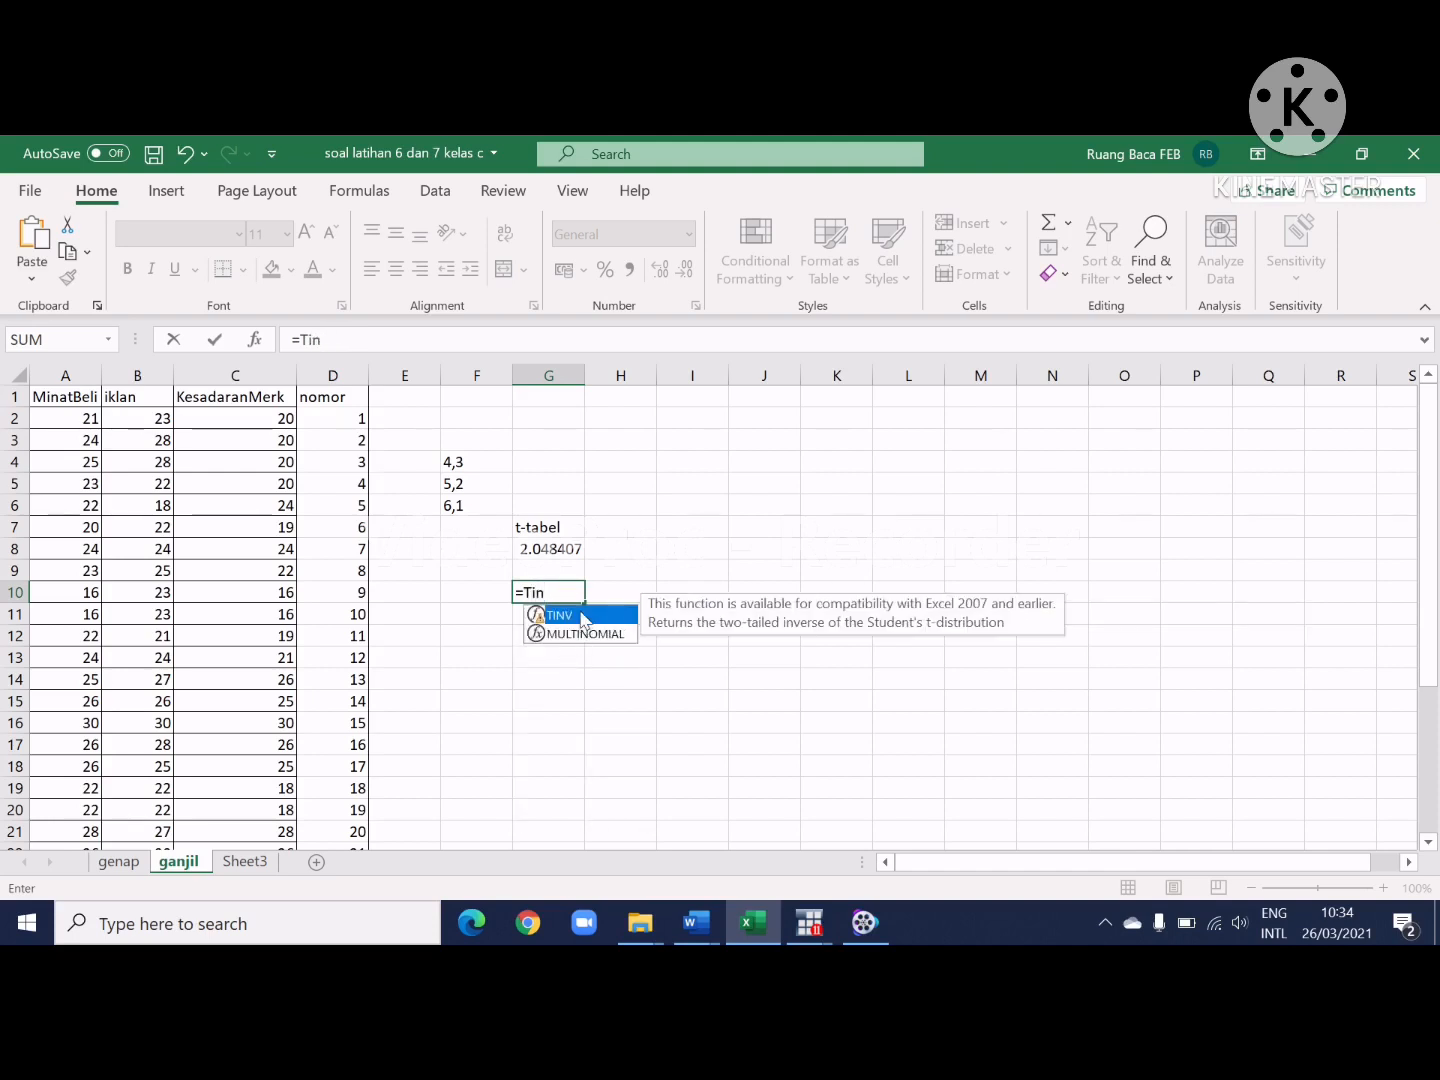
double_click(576, 615)
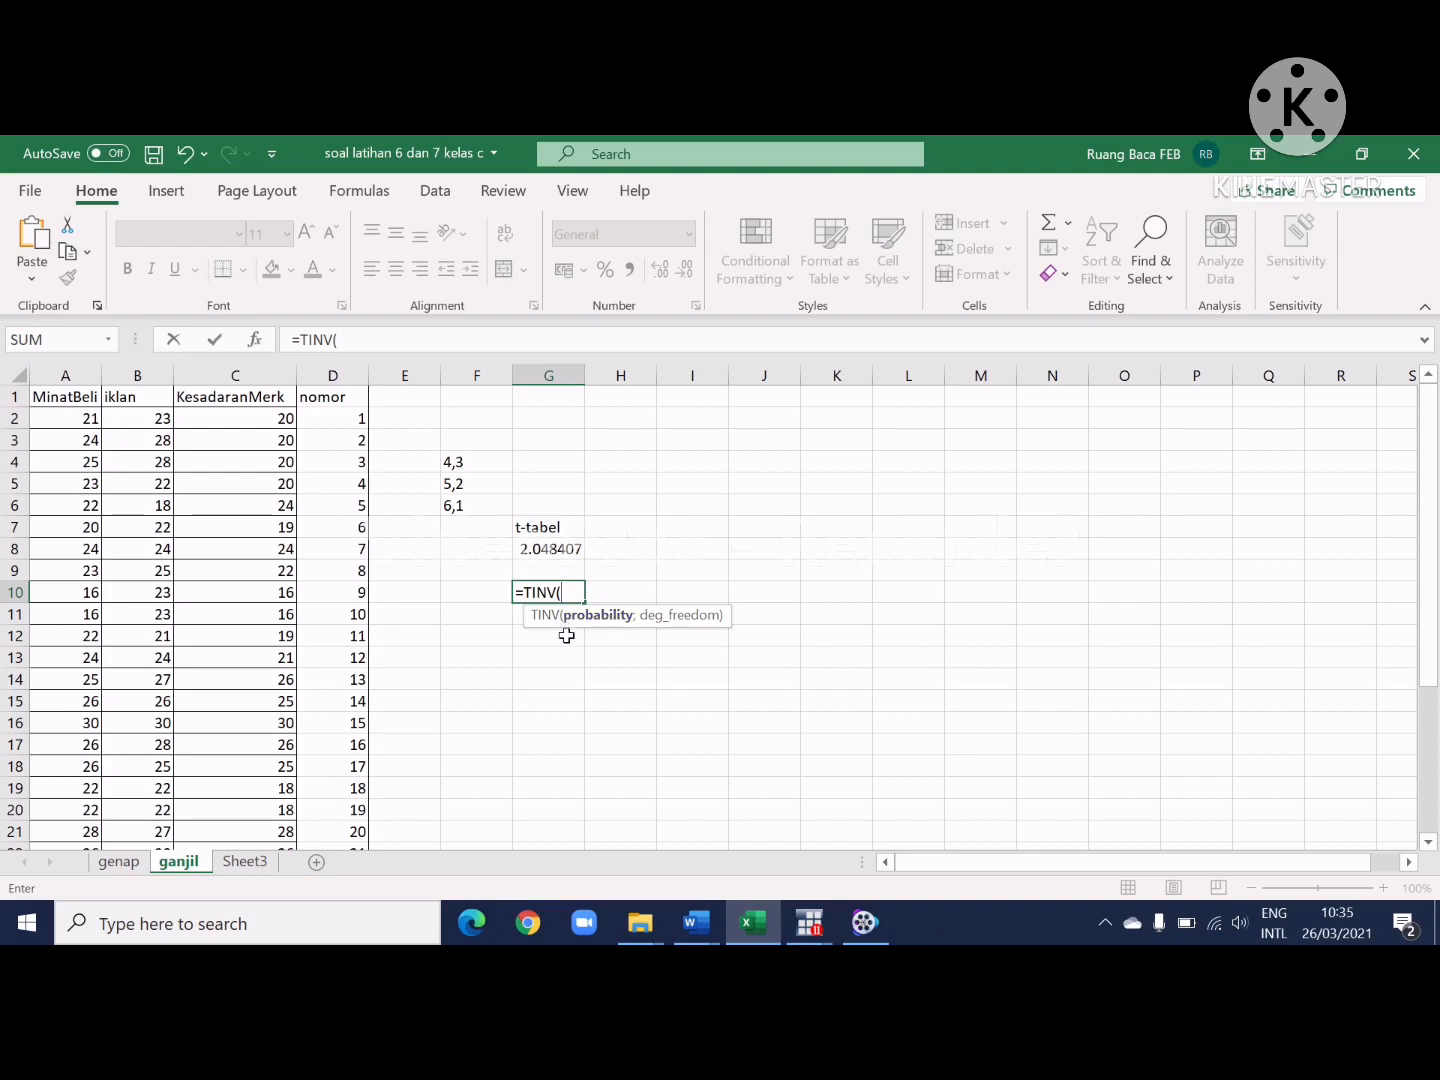
key(BackSpace)
key(BackSpace)
key(BackSpace)
key(BackSpace)
key(BackSpace)
key(BackSpace)
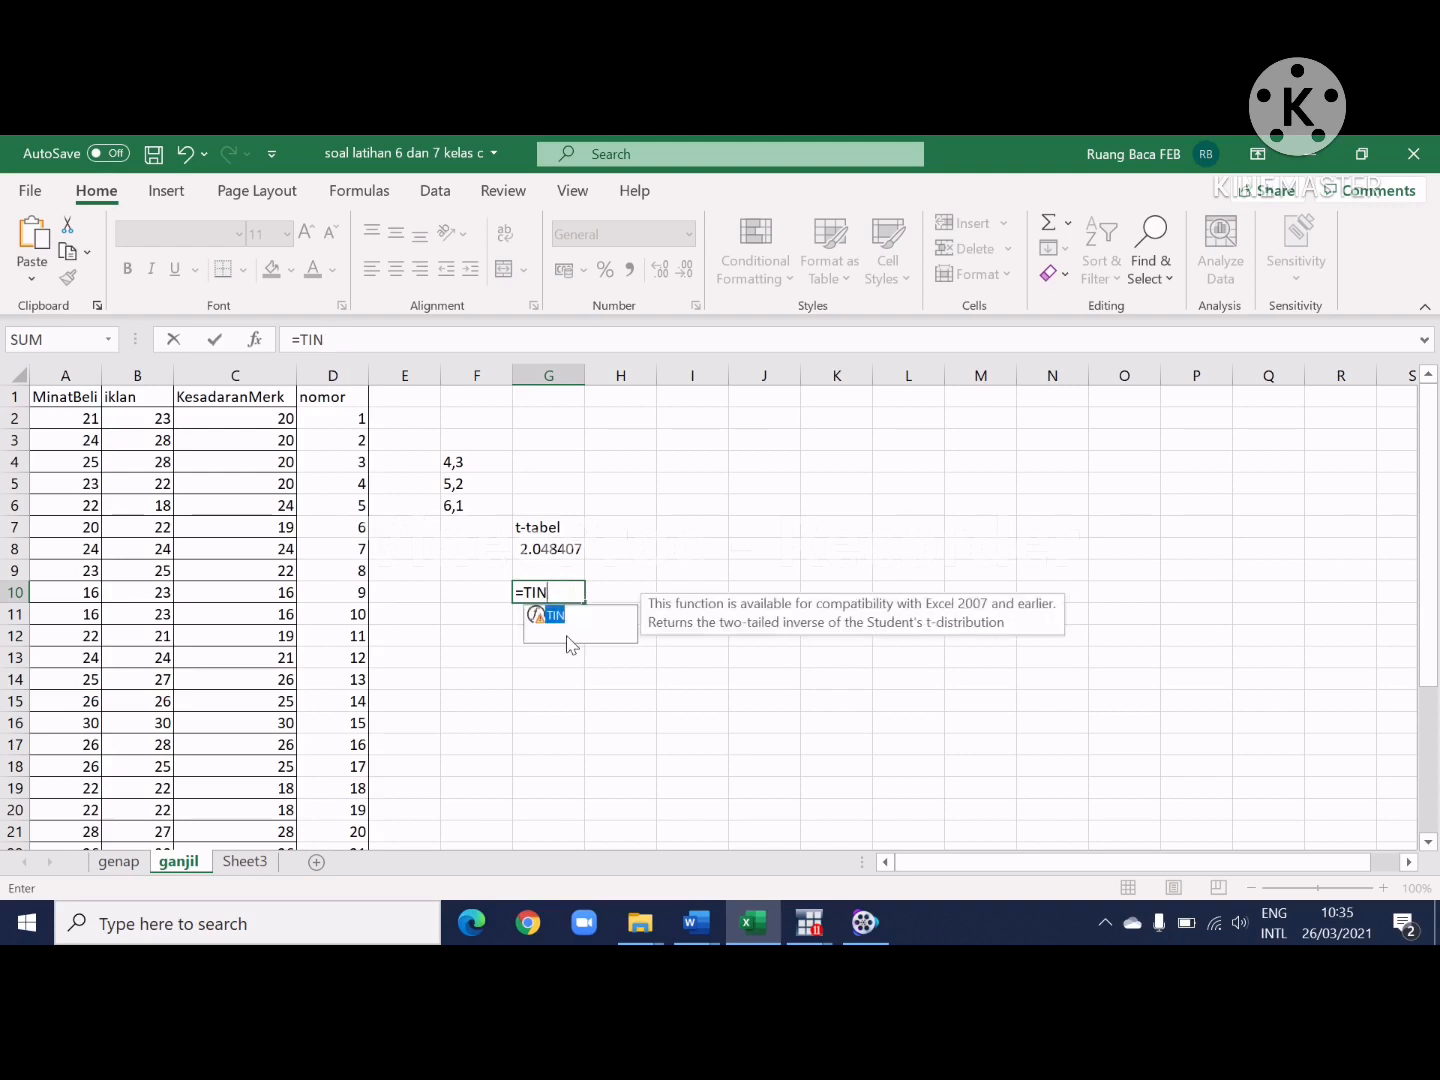
key(Return)
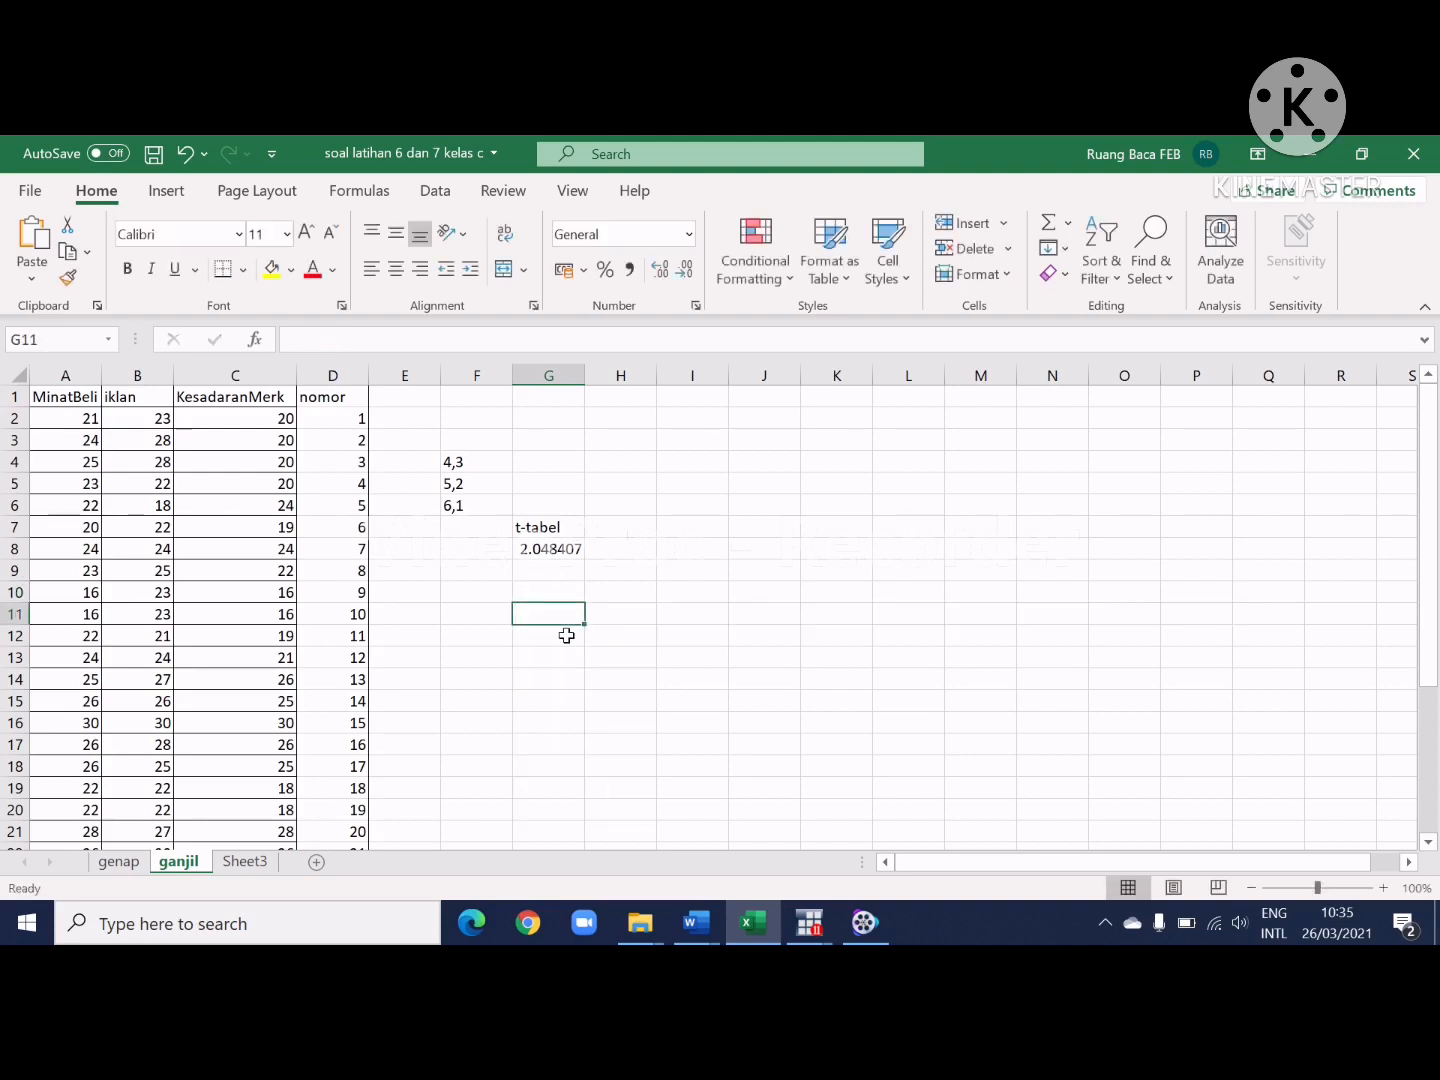
Step: Enter the note "Degrre fredom = jumlah observer - variabel bebas" in cell G11
text(Deg)
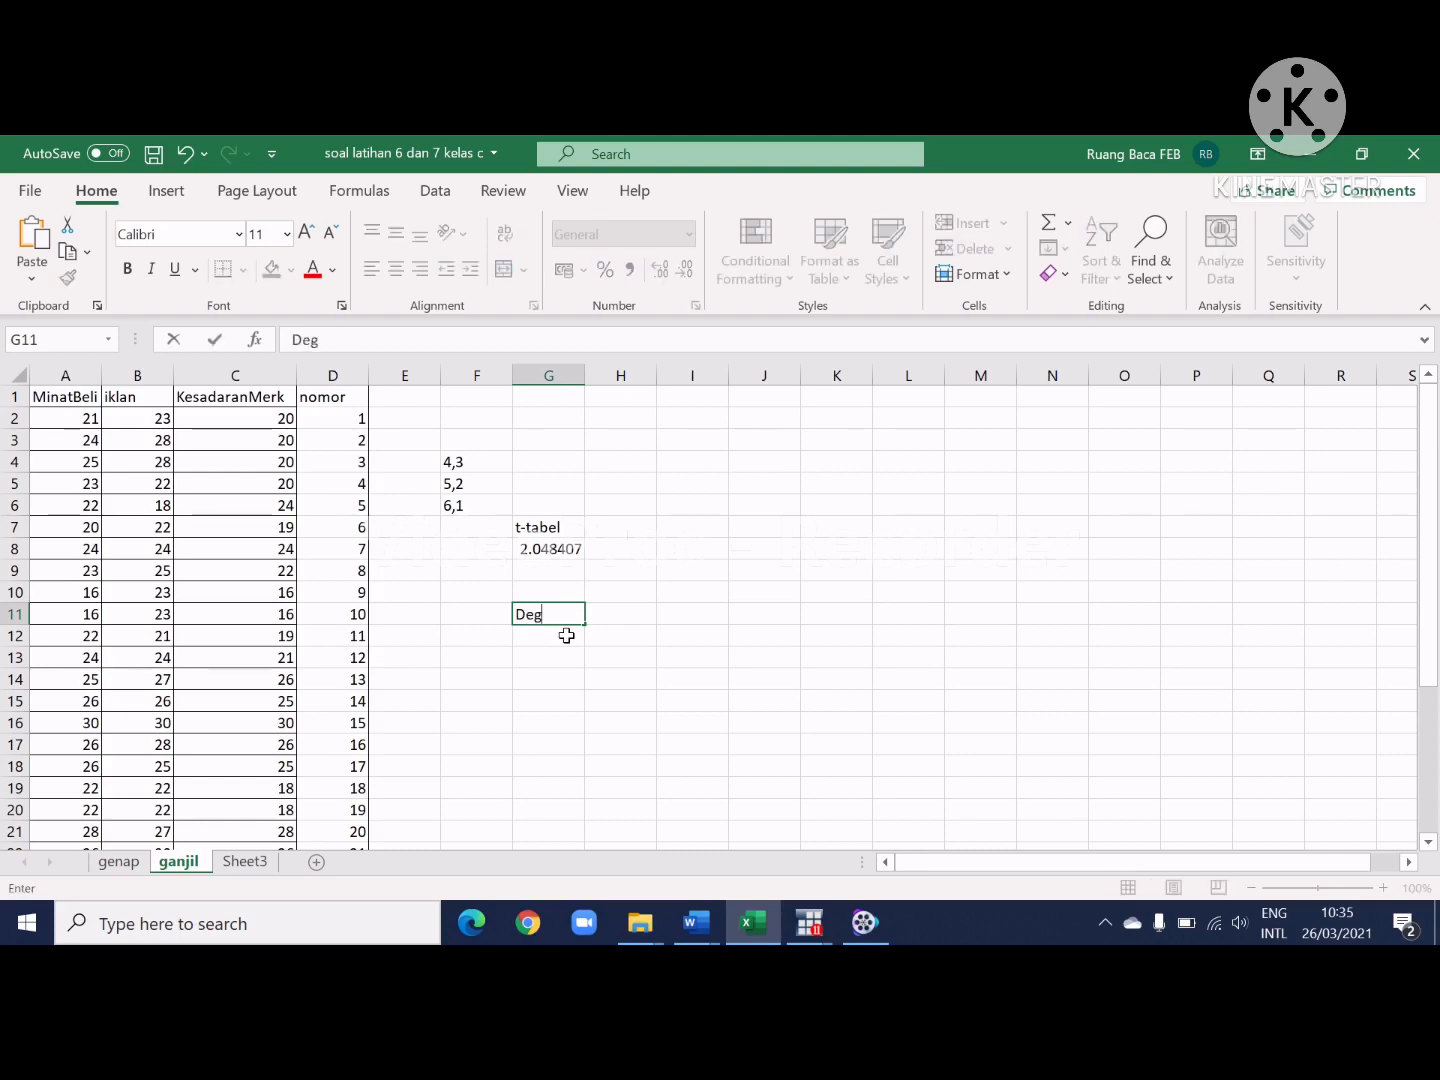
text(rre fredom)
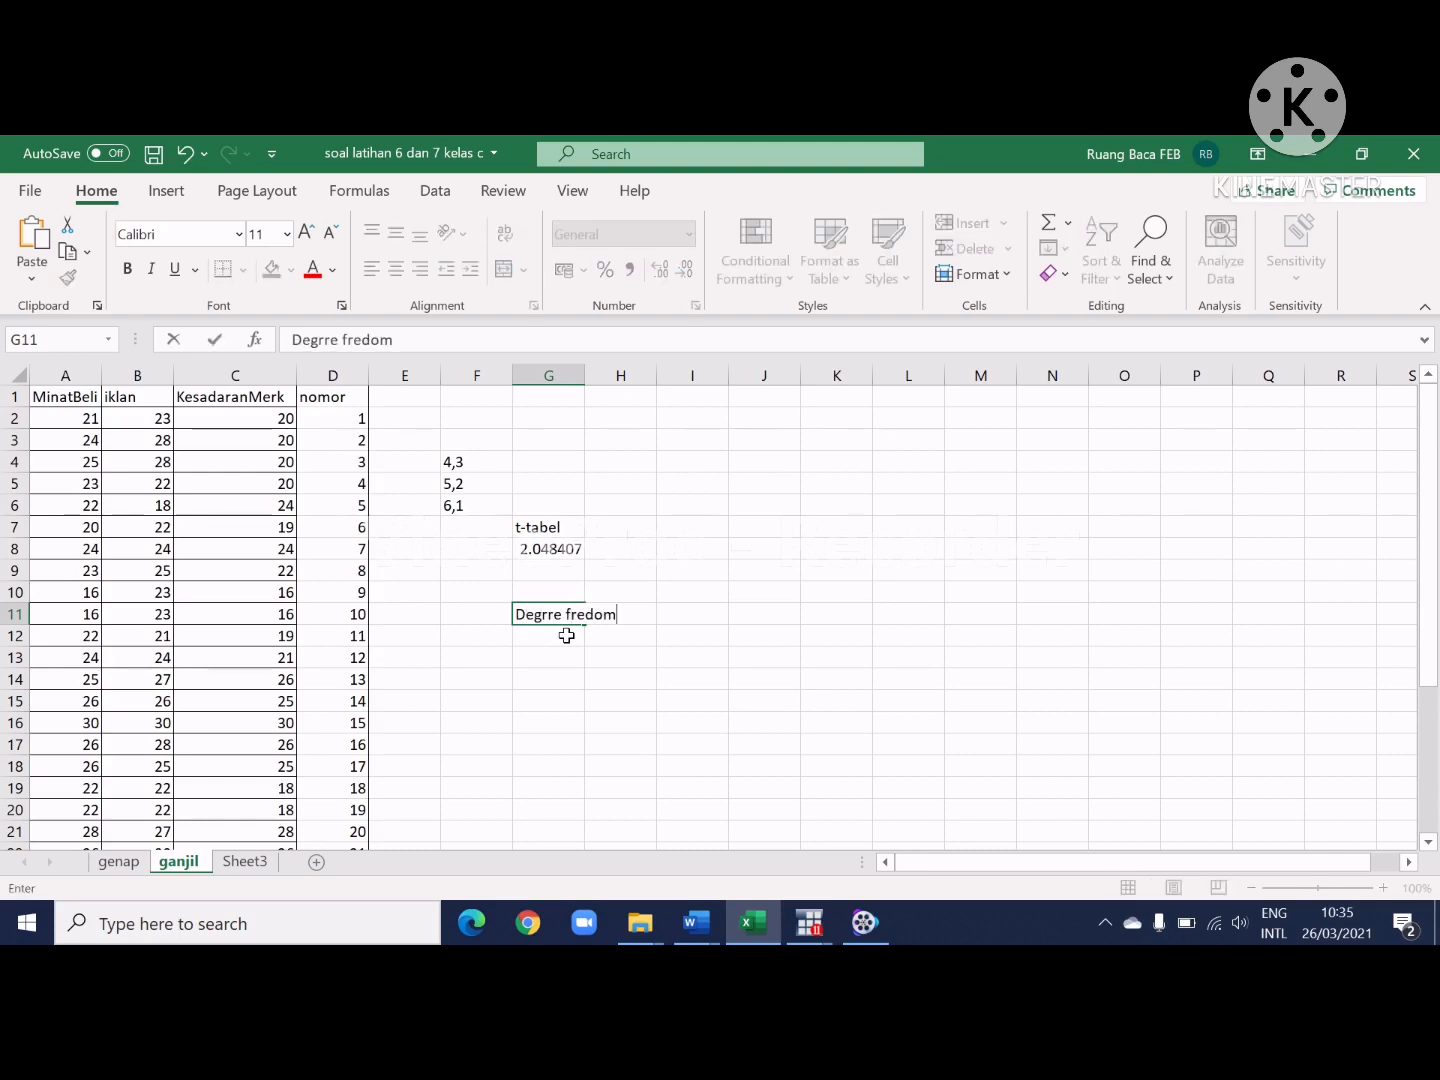
text( = jumlah obs)
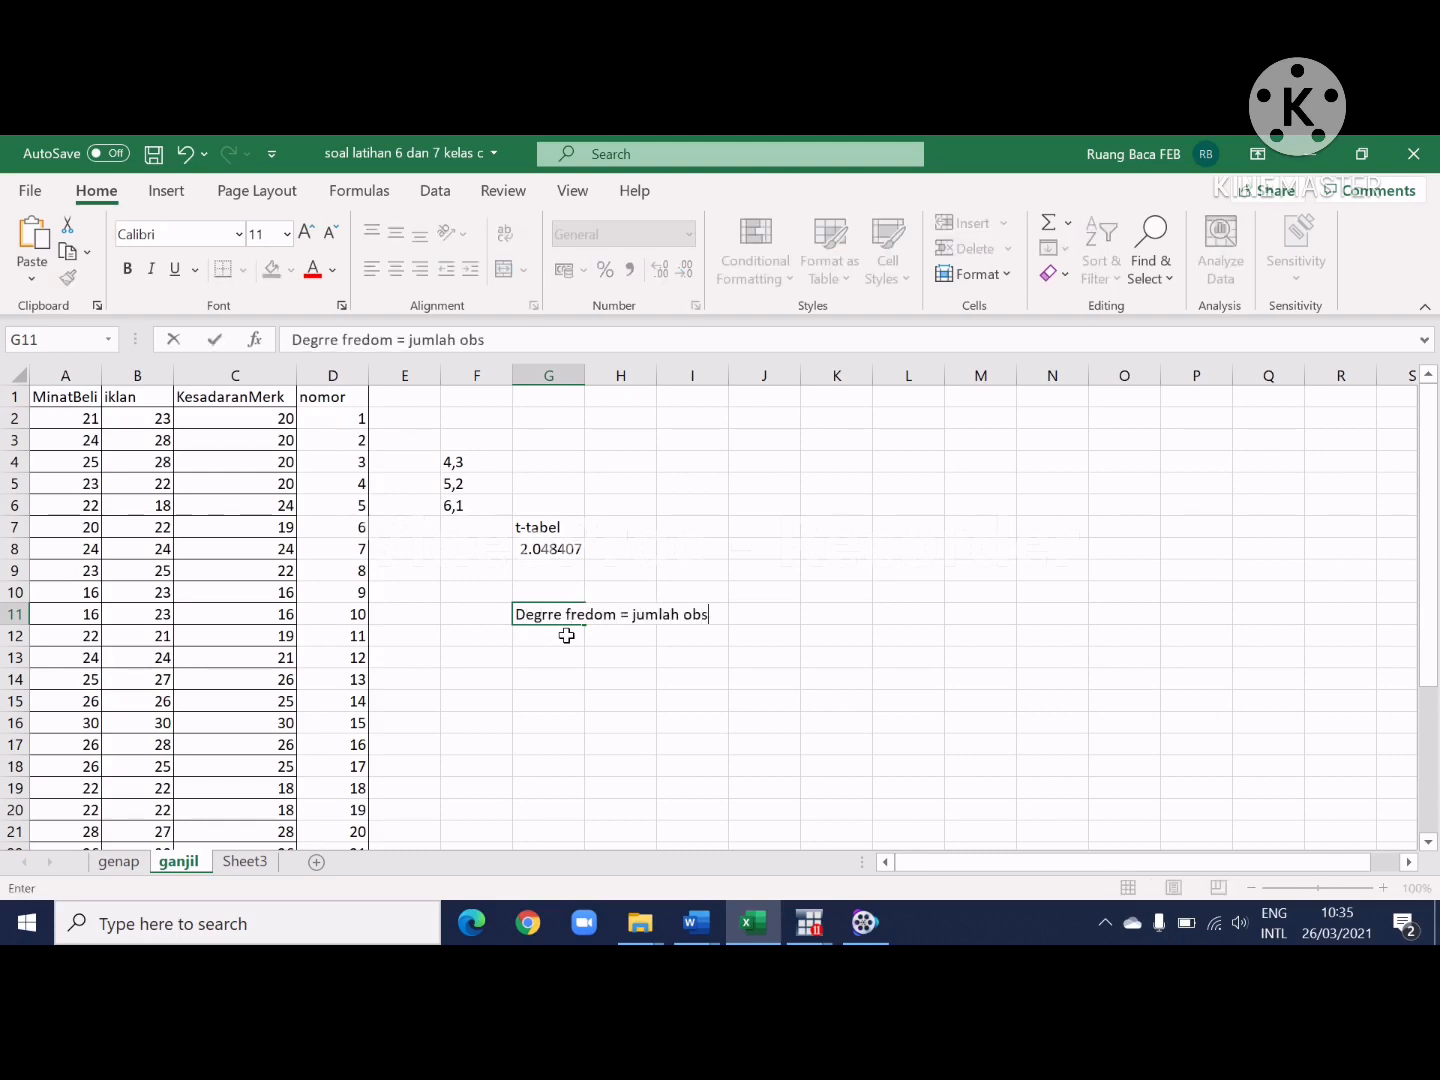
text(erver - variabel bebas)
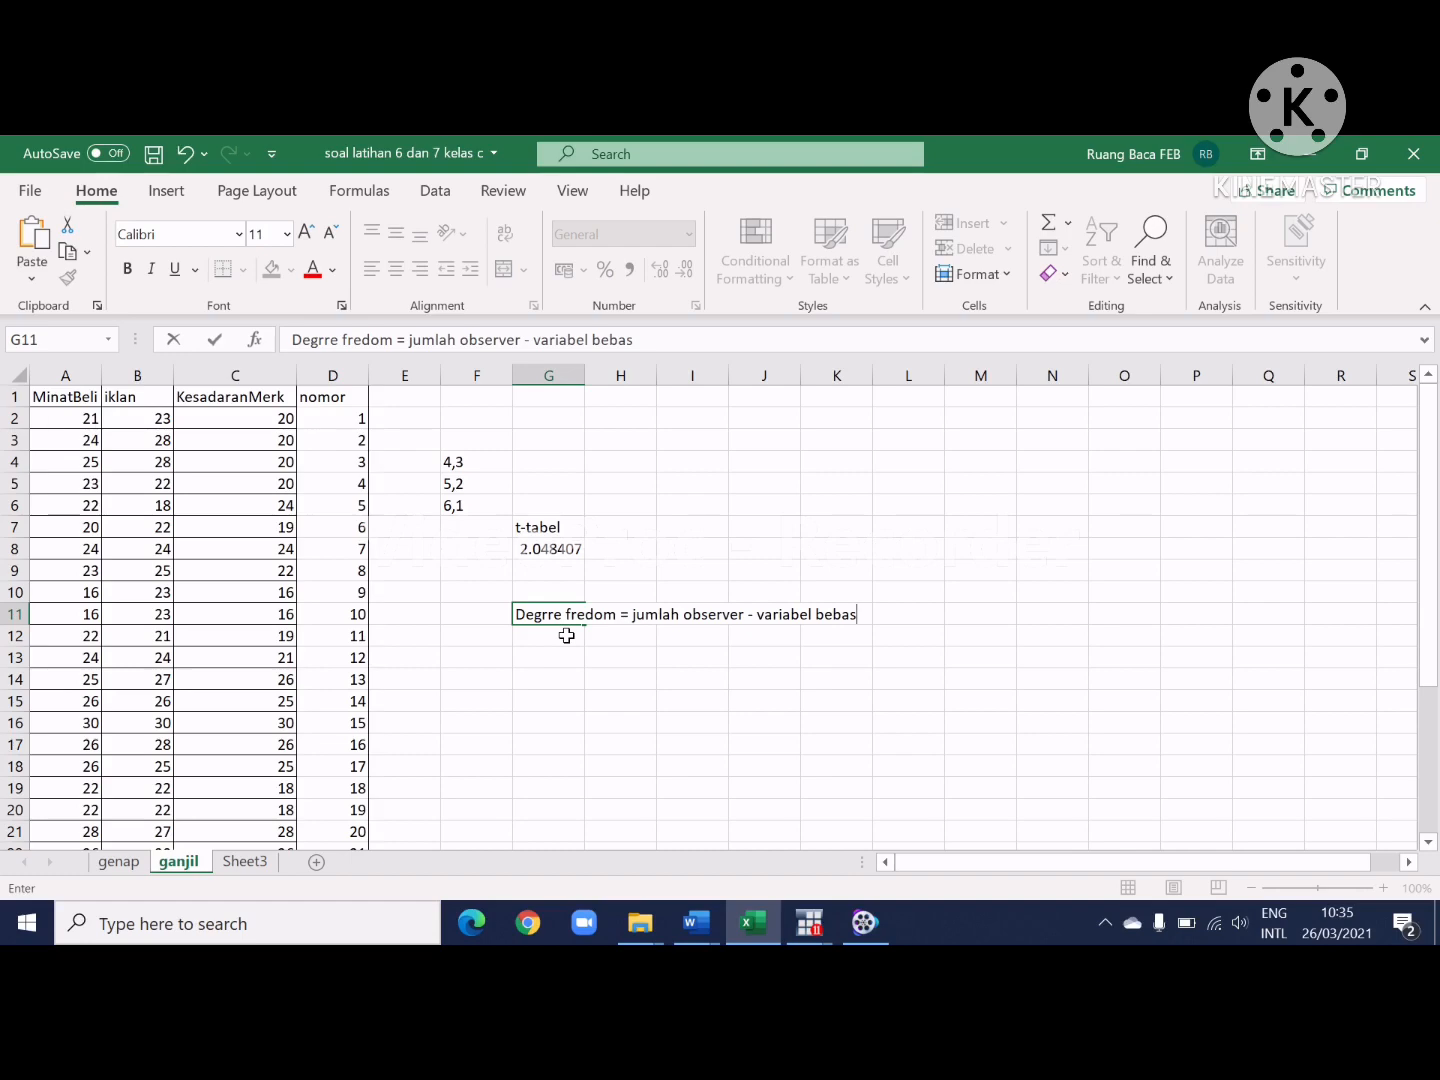
key(Return)
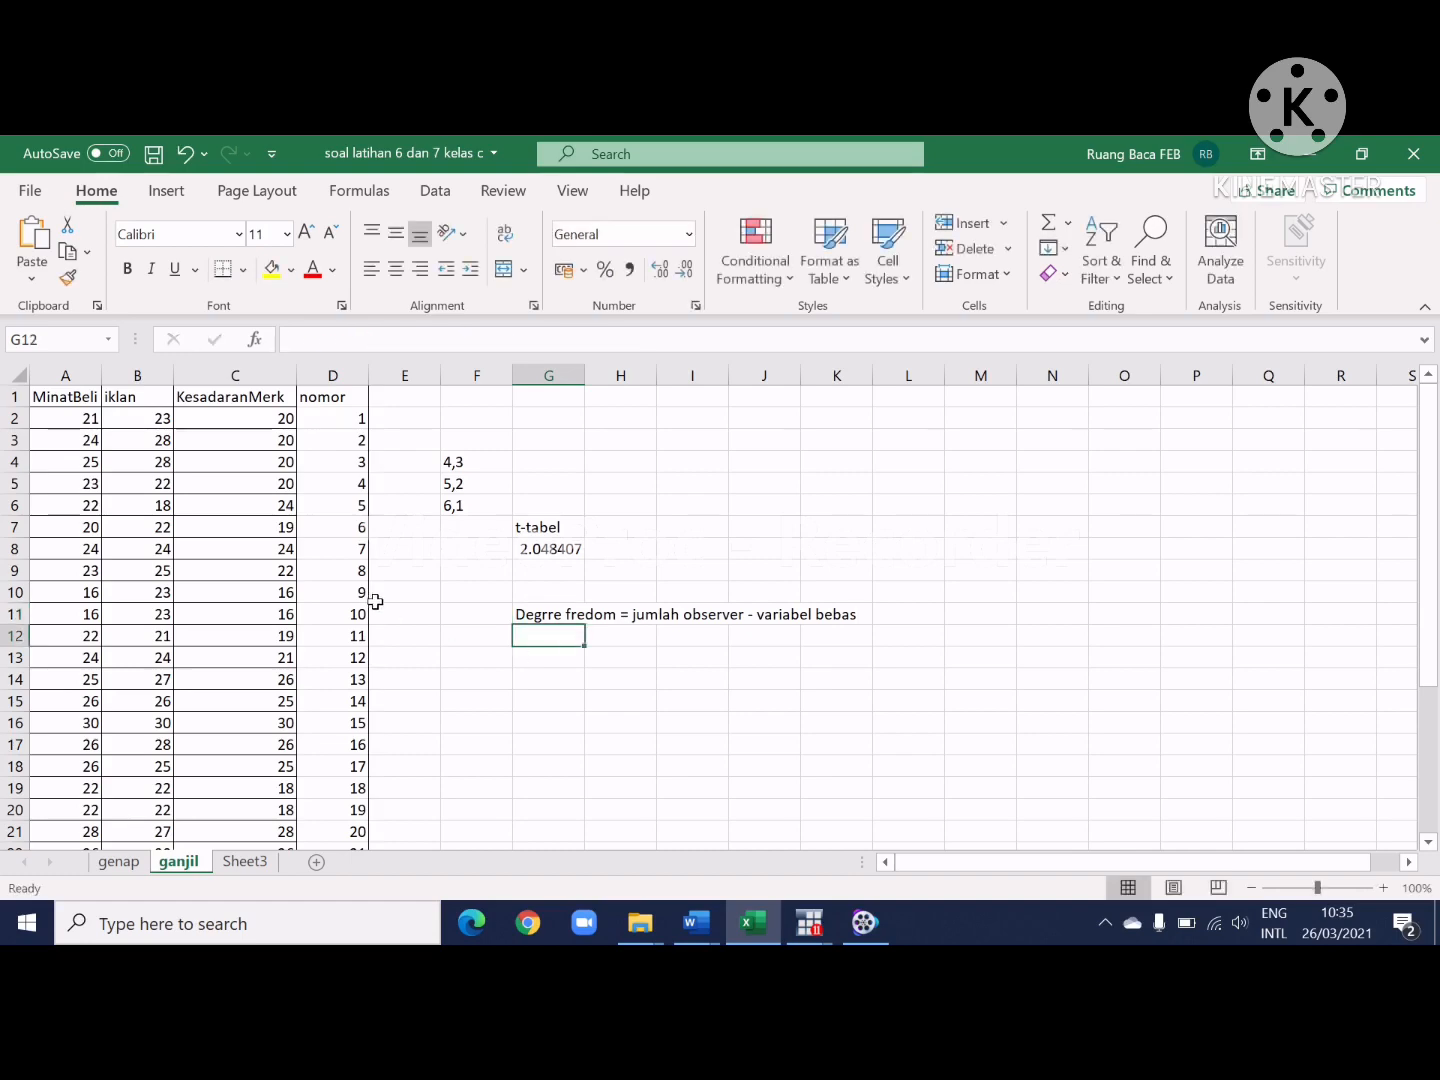
Step: Check the number of observations in the data and try entering "= 30-2= 28" in cell H12
scroll(375, 599, down, 1)
scroll(375, 600, up, 1)
scroll(358, 540, down, 3)
scroll(358, 540, down, 4)
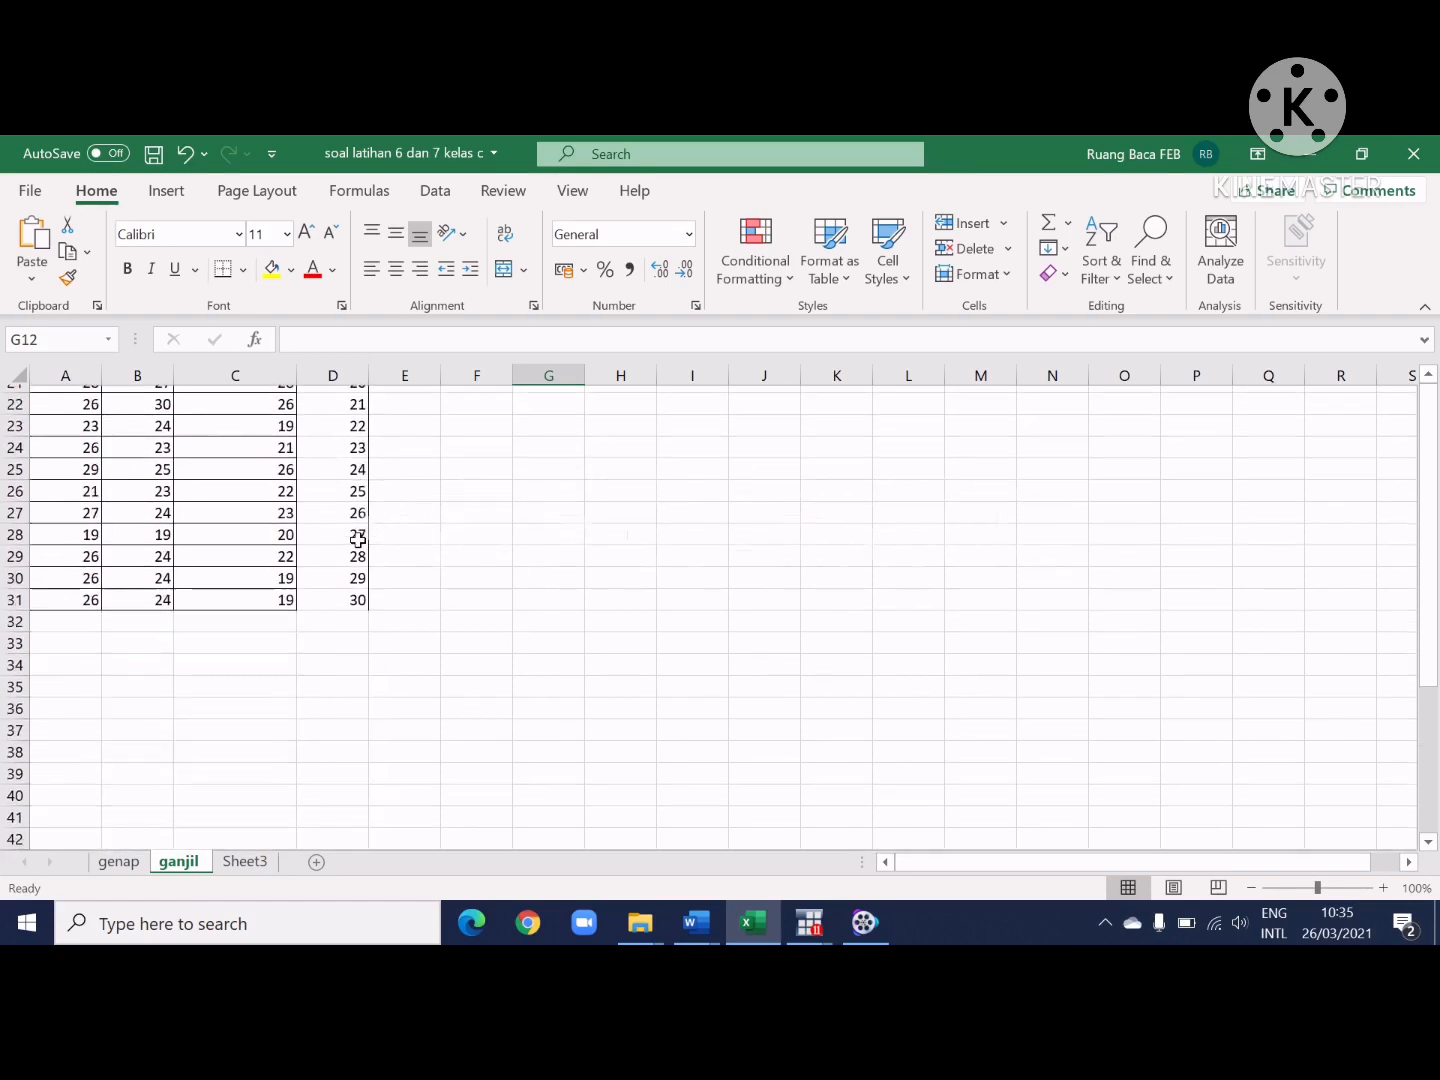
scroll(364, 634, up, 7)
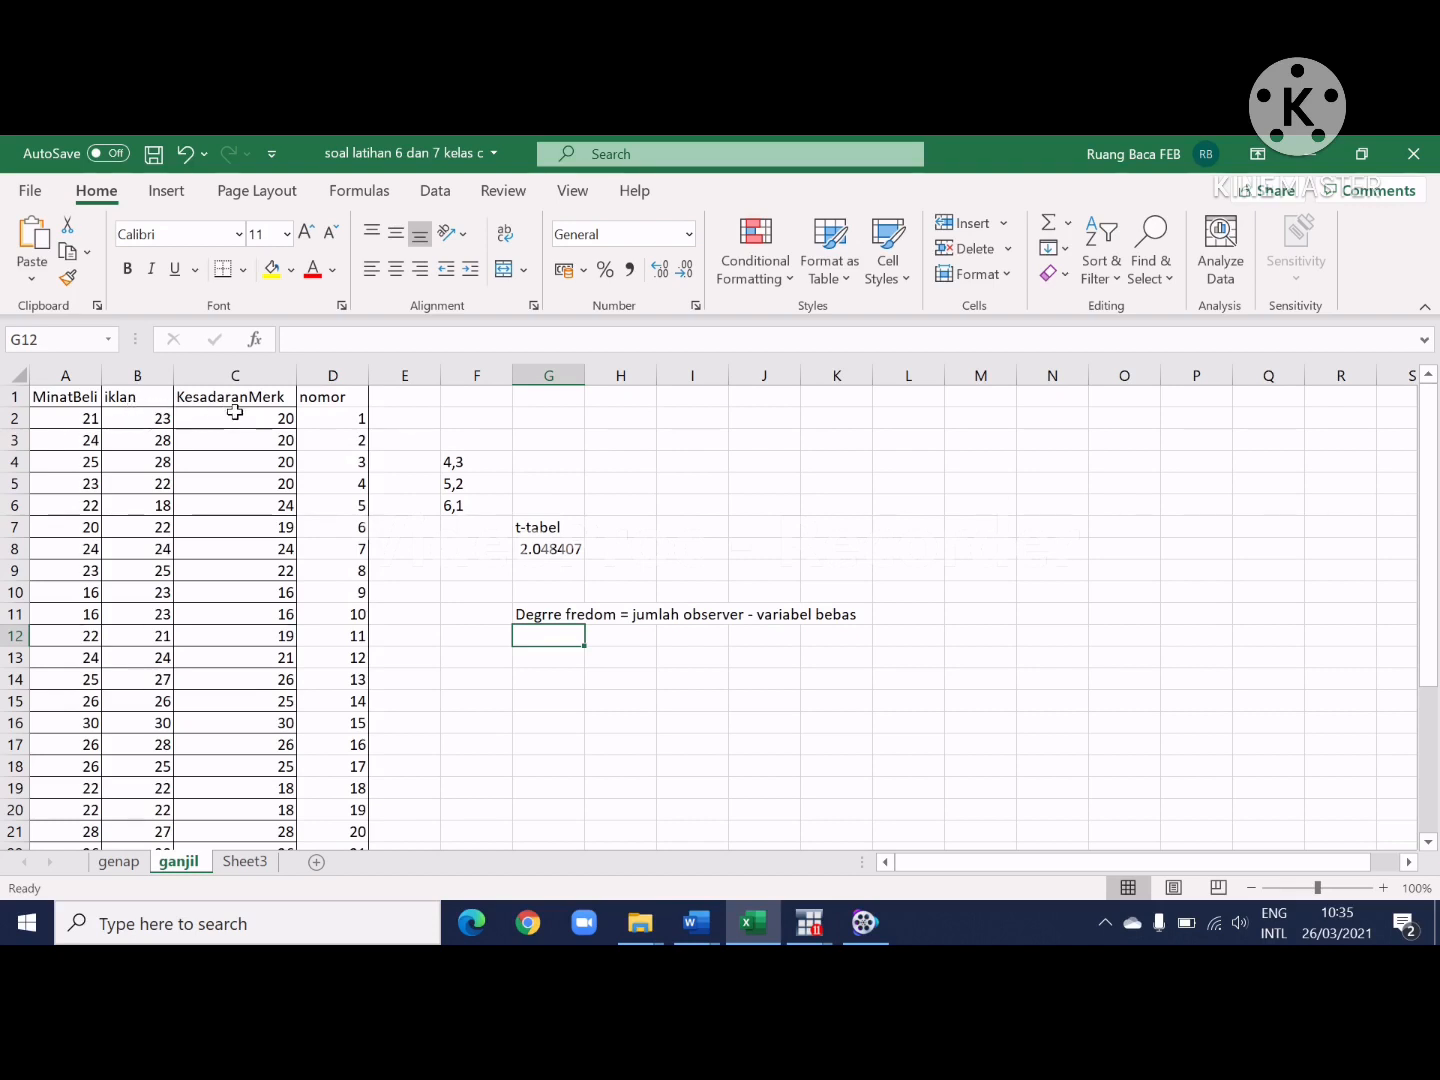
click(633, 635)
text(= 30-2)
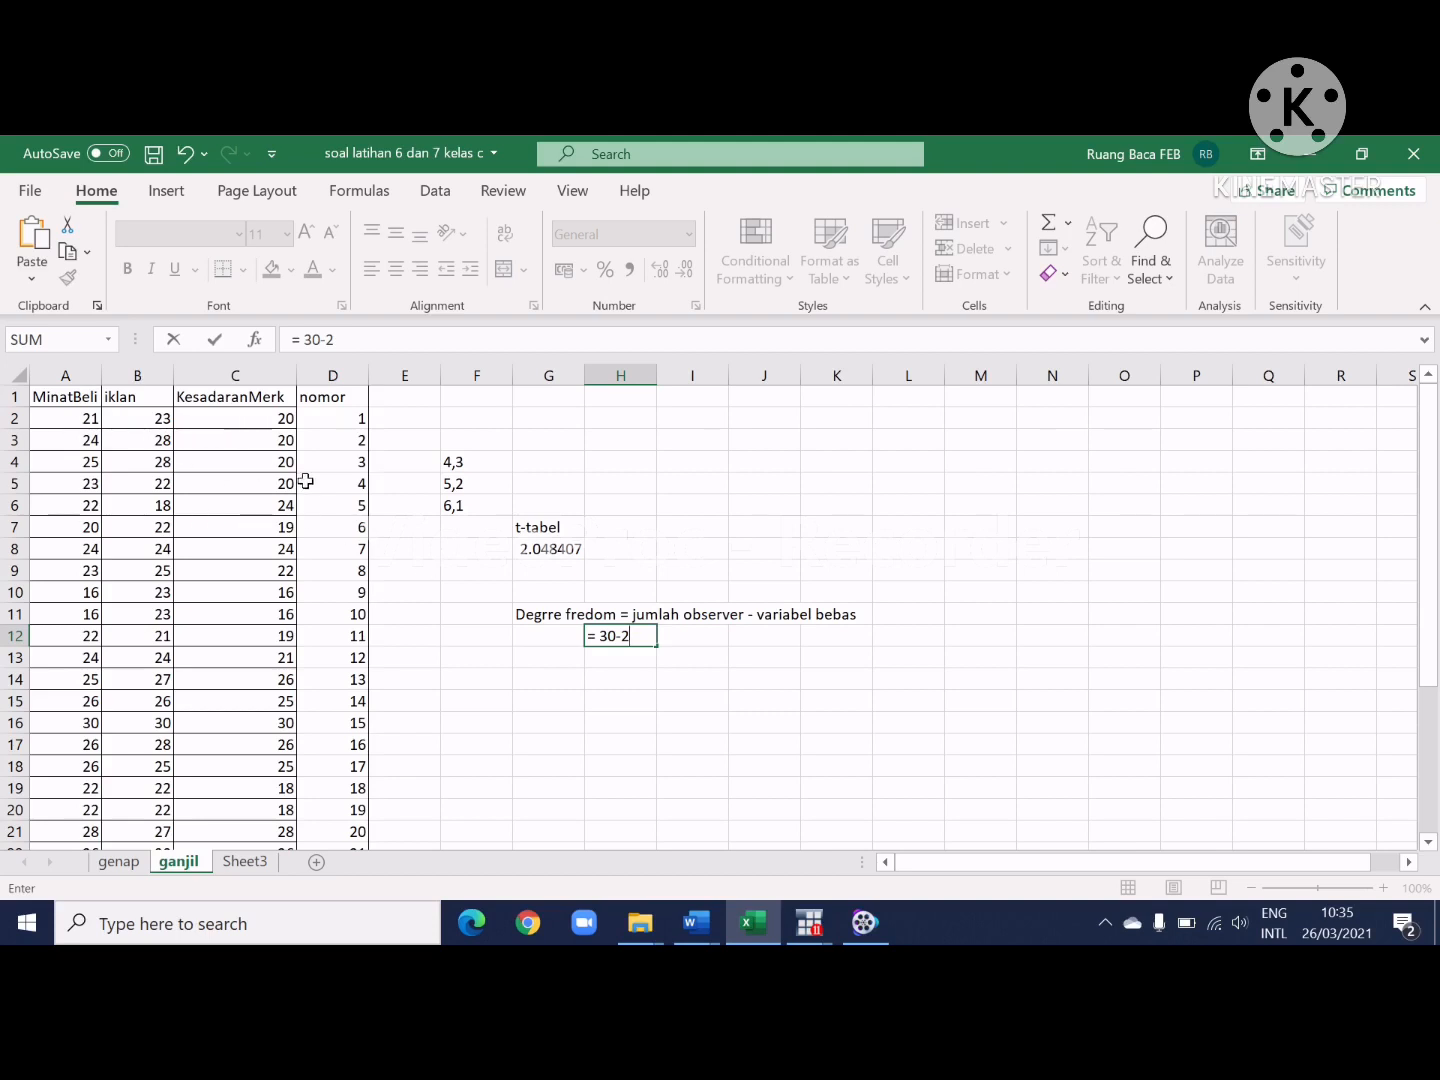
text(= 28)
key(Return)
key(Up)
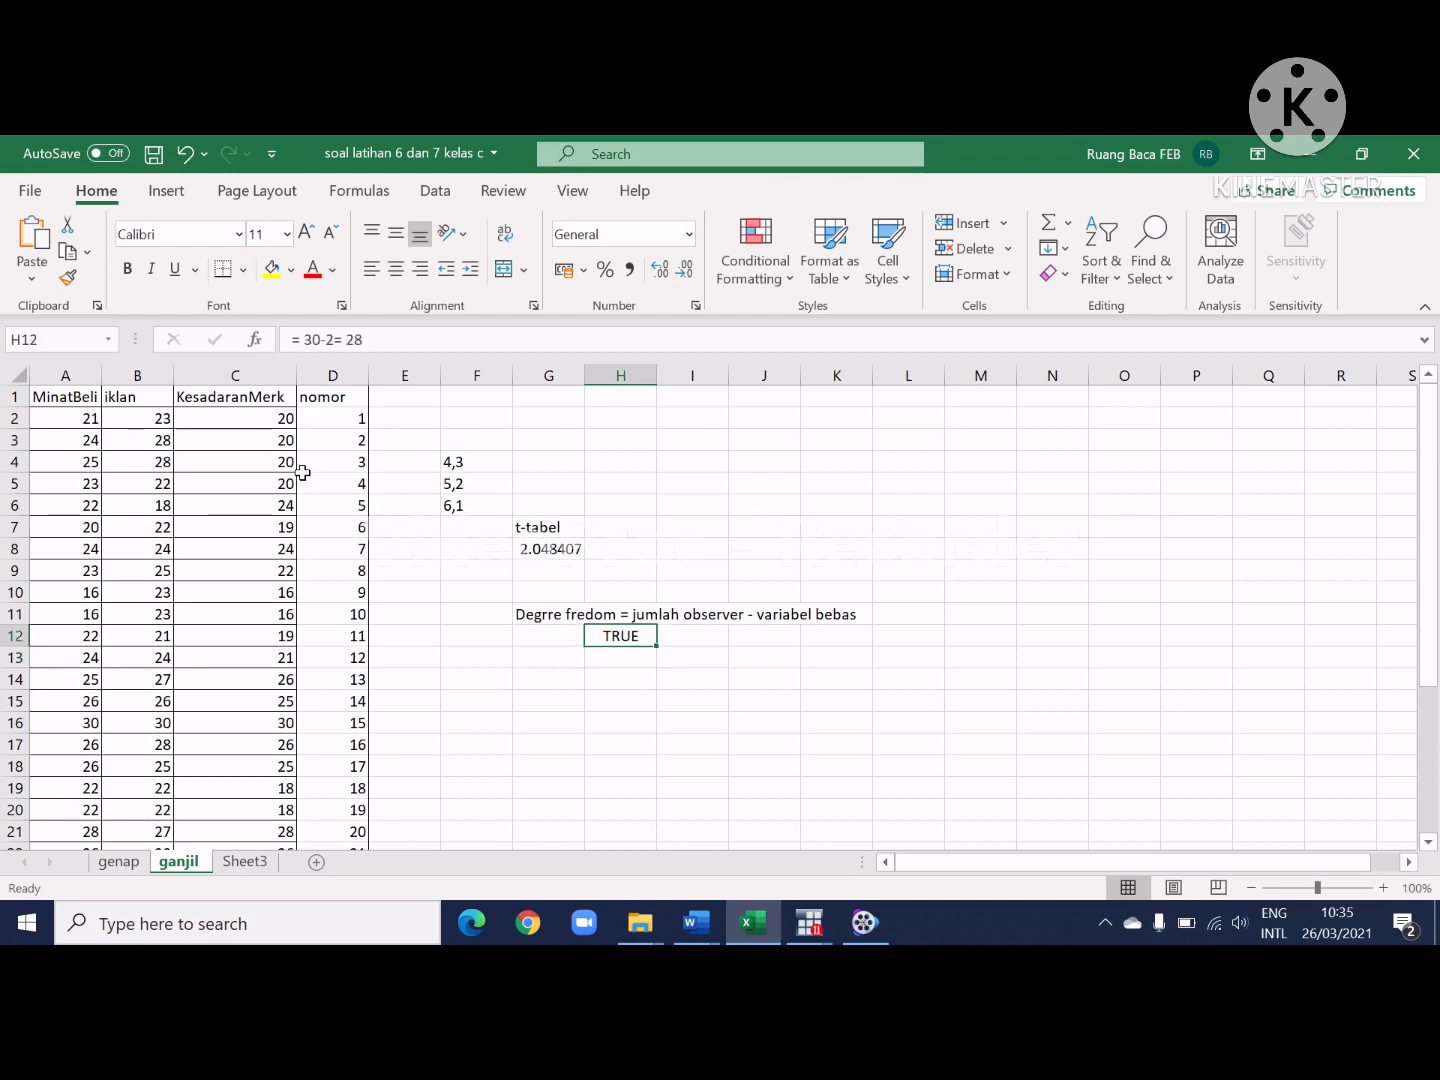
key(Delete)
Step: Try the formula =30-28 in cell H12 and undo the entry
text(30)
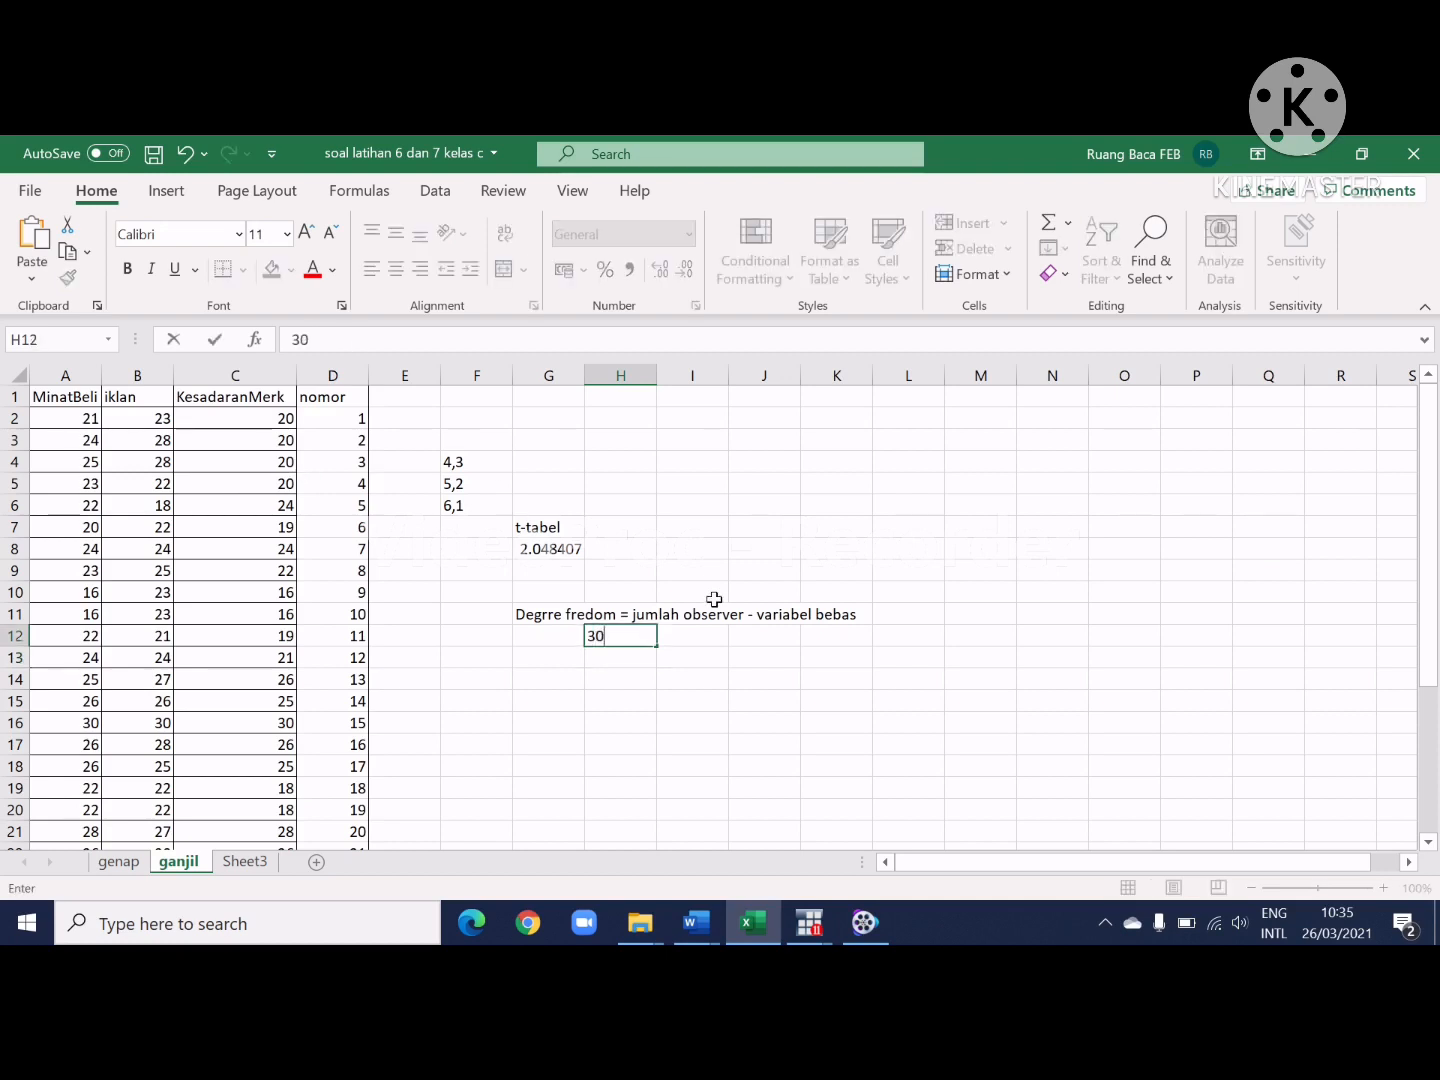
key(BackSpace)
key(BackSpace)
text(=30)
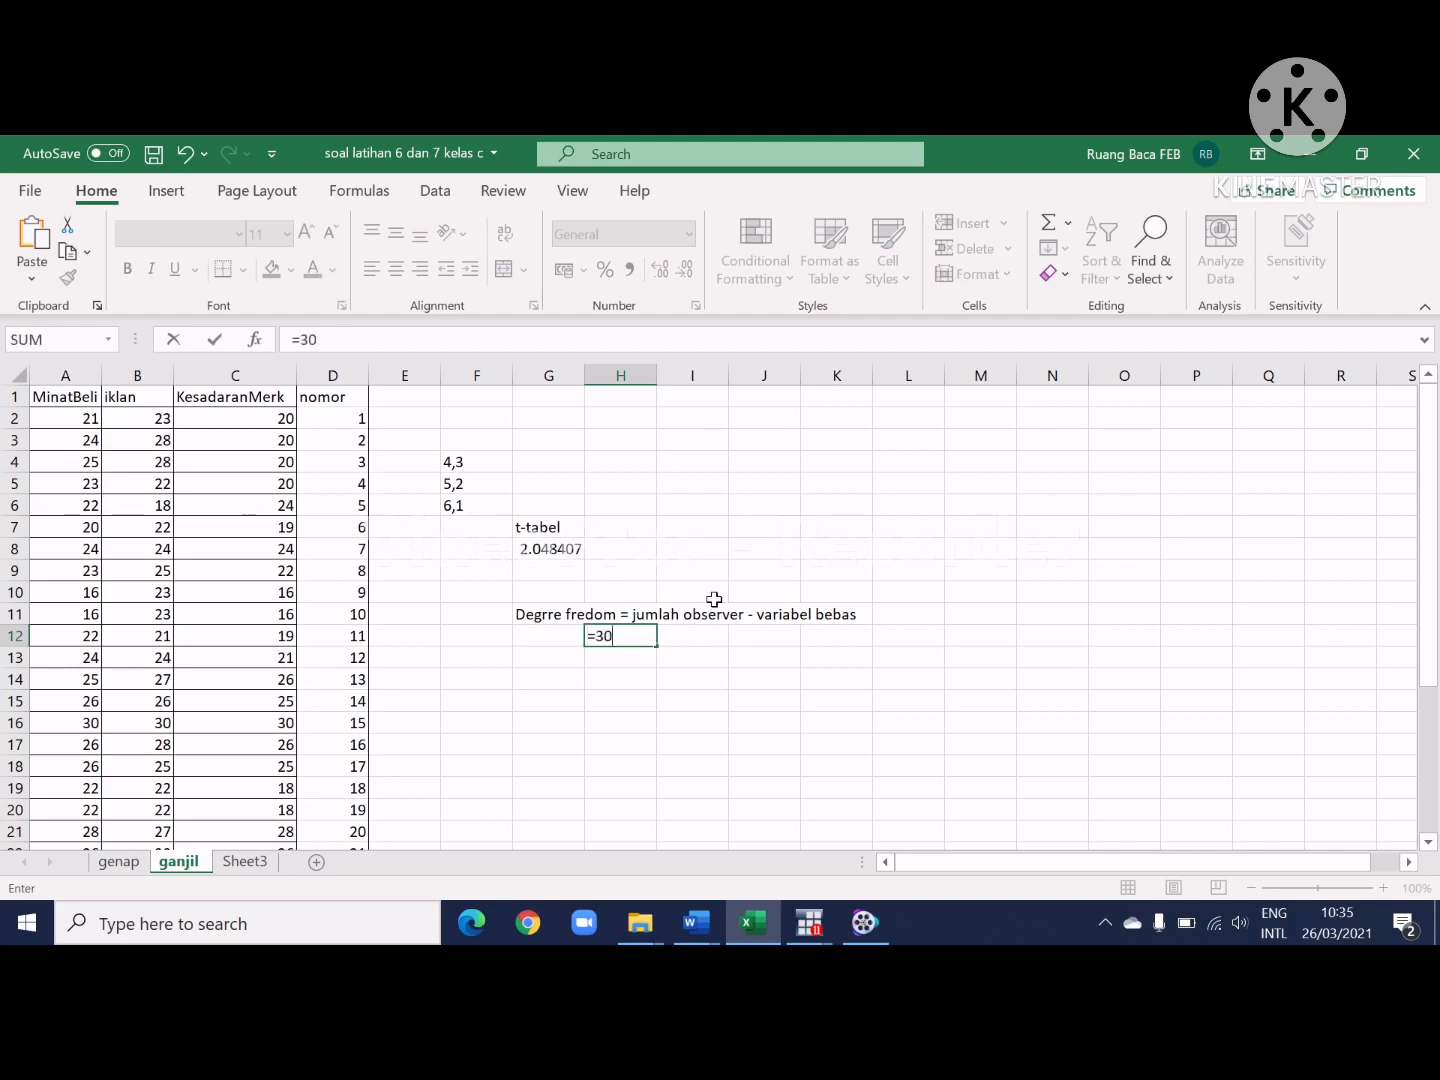
text(-28)
key(Return)
key(ctrl+z)
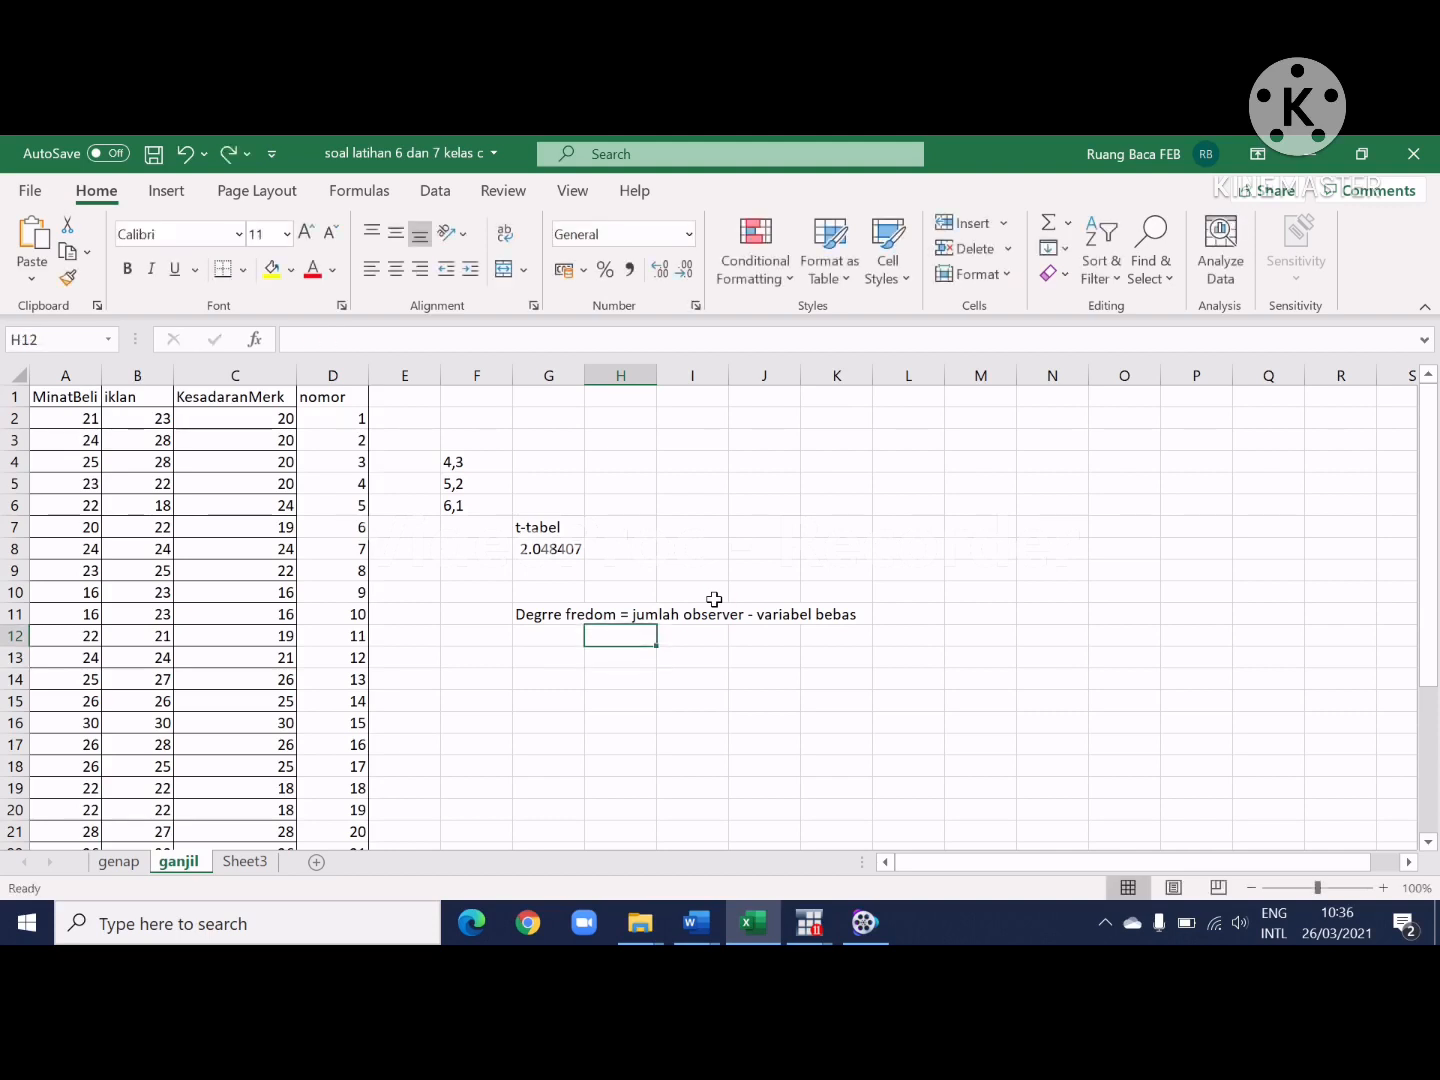
Step: Enter the formula =30-28 in cell H12 under the degrees-of-freedom note
text(=30)
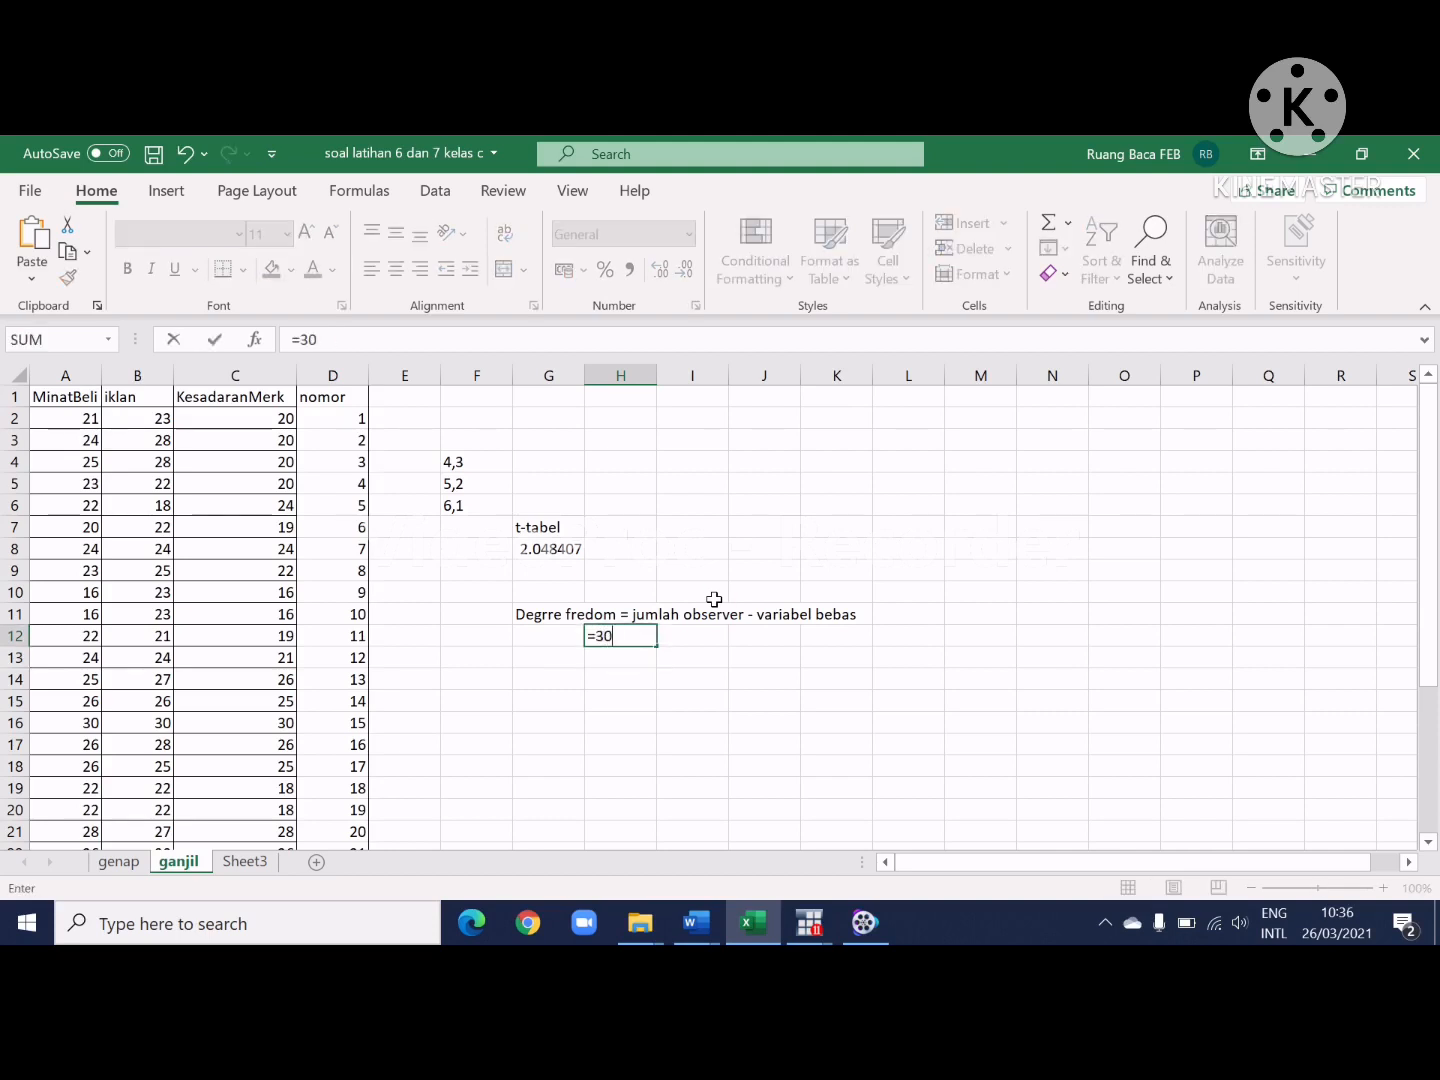
text(-28)
click(599, 717)
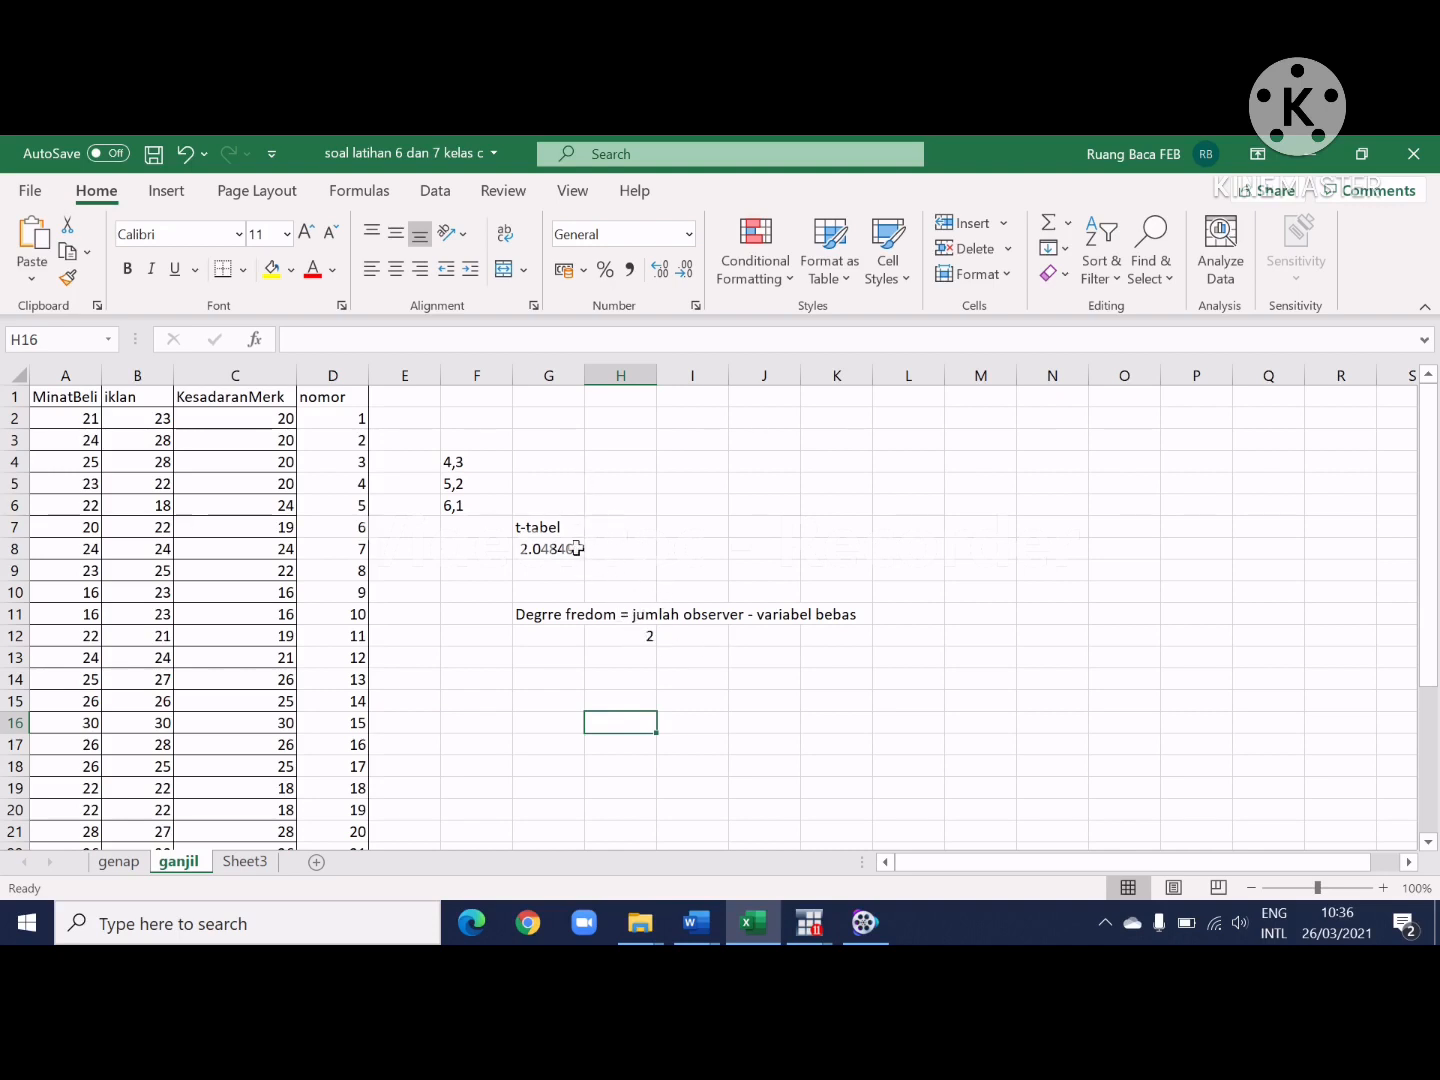
Step: Examine the TINV formula behind the t-table value in cell G8
double_click(540, 527)
click(553, 549)
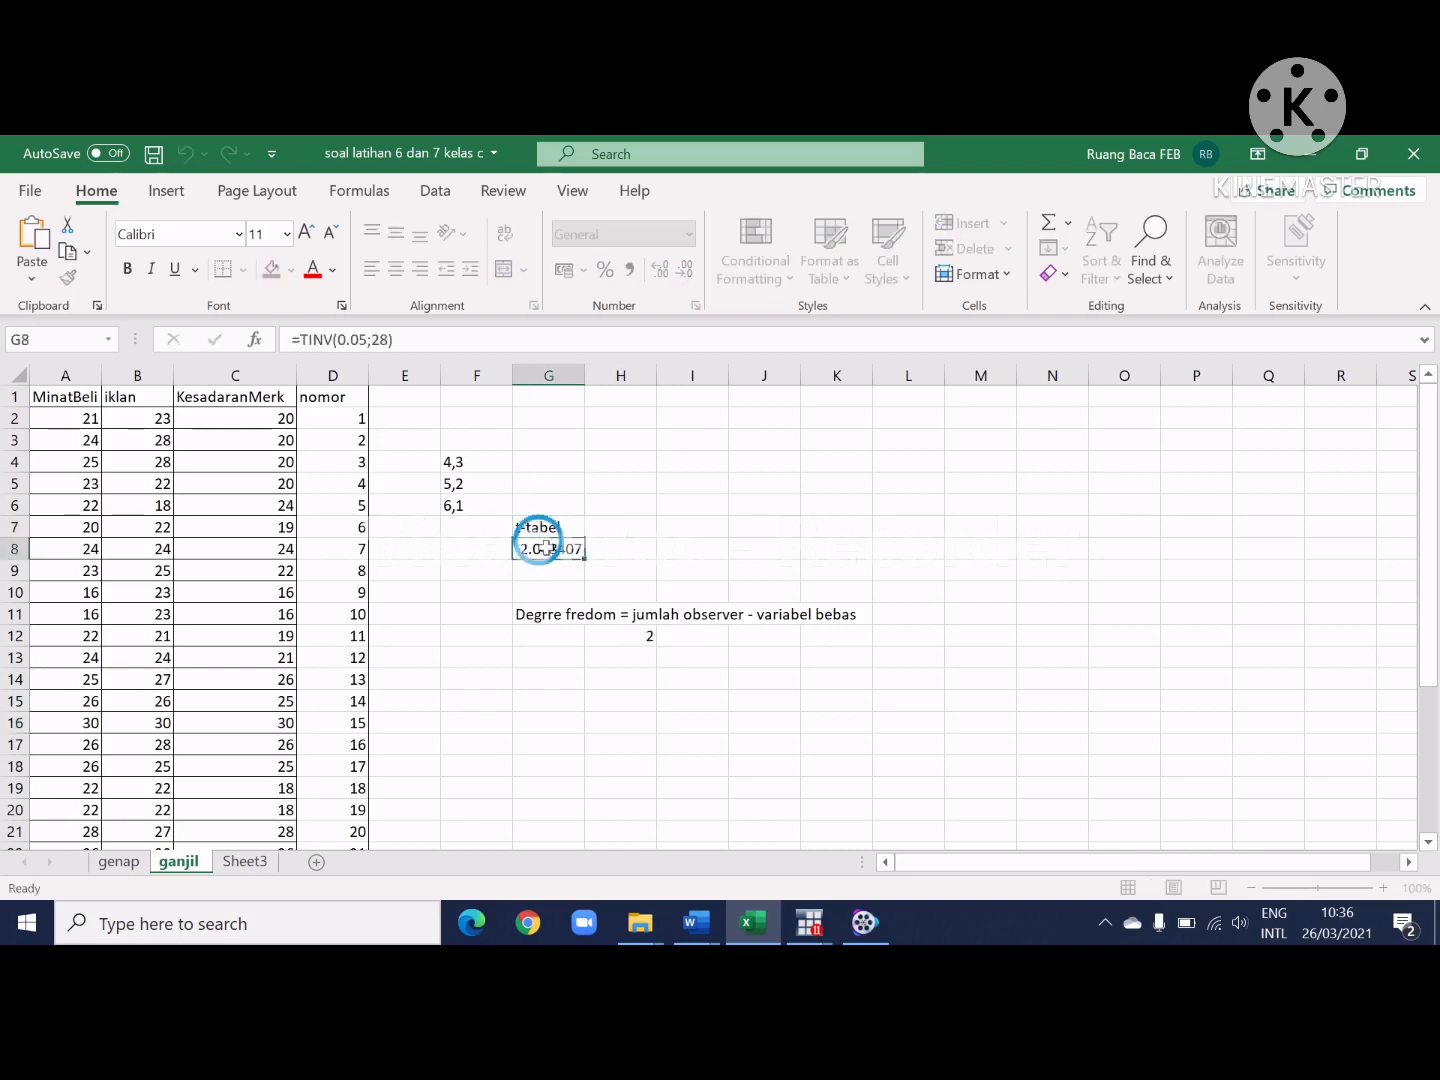
double_click(552, 549)
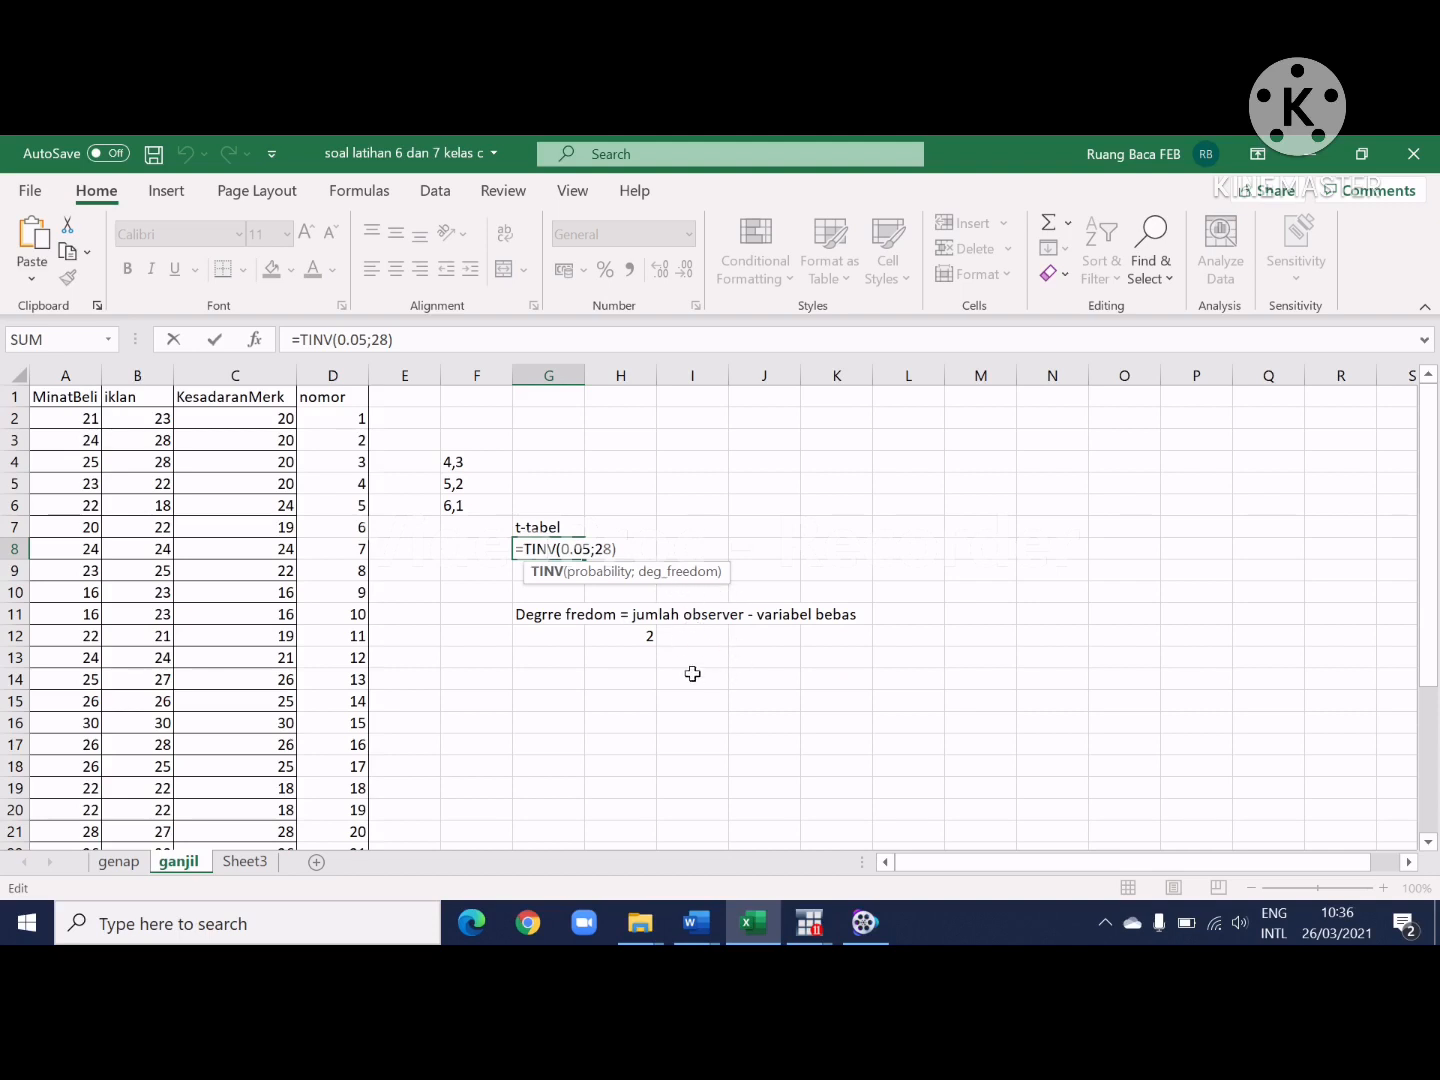
click(692, 674)
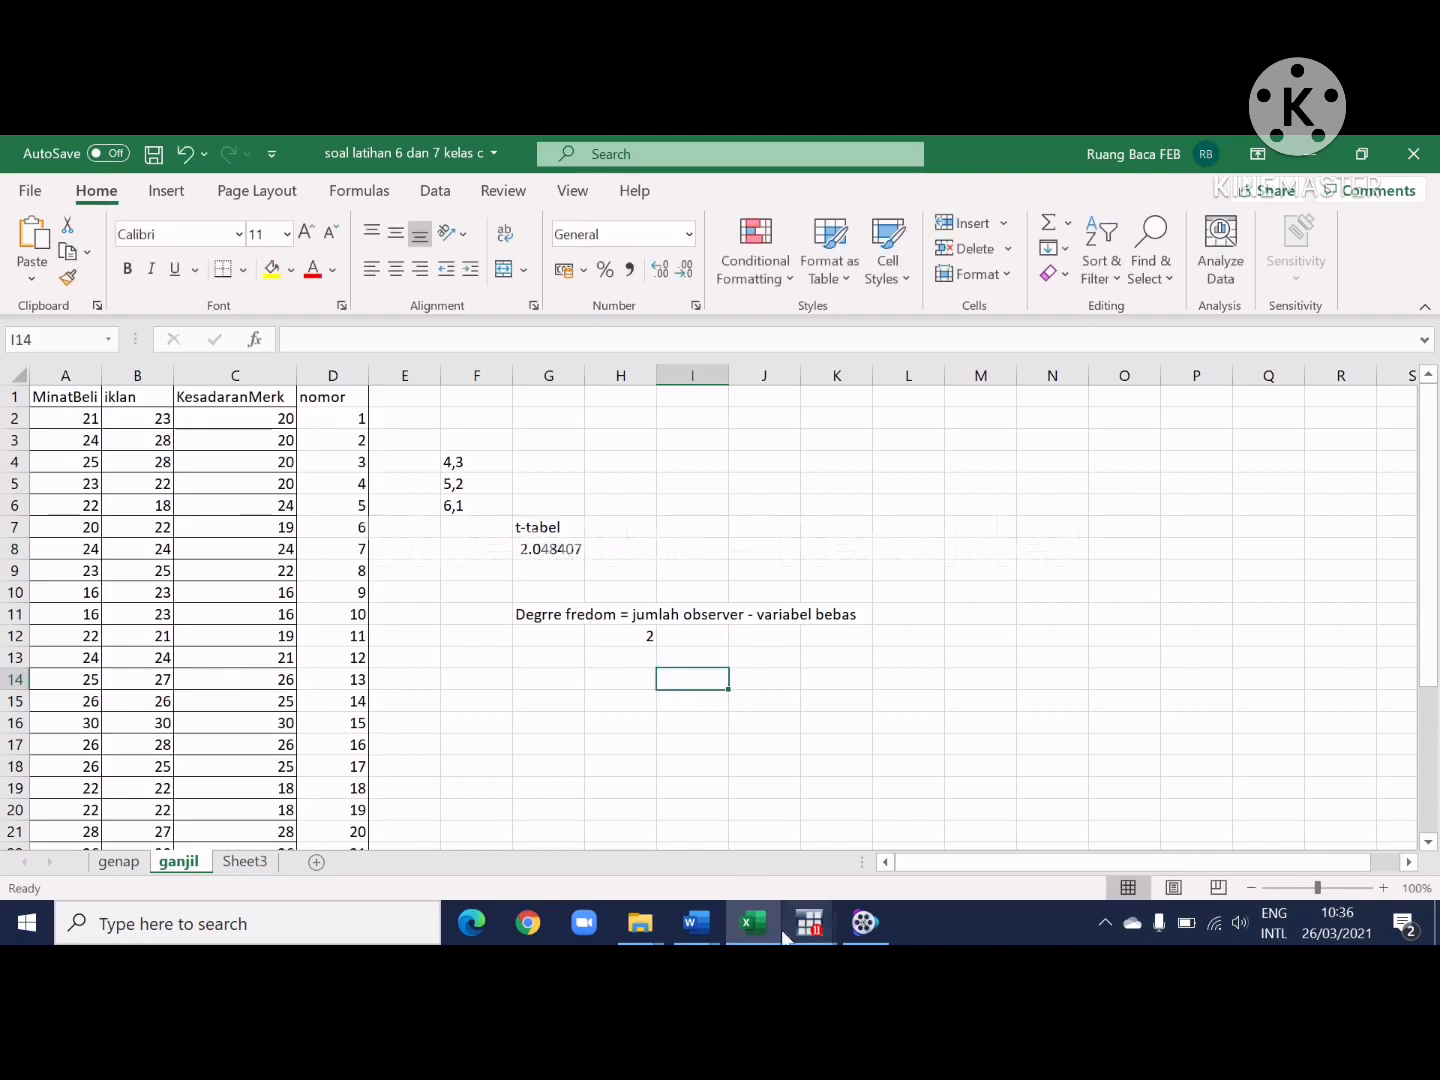
Step: Switch to Document1 in Word and add "( t table 2.048)" at the end of the T-statistic explanation in item 2
click(700, 924)
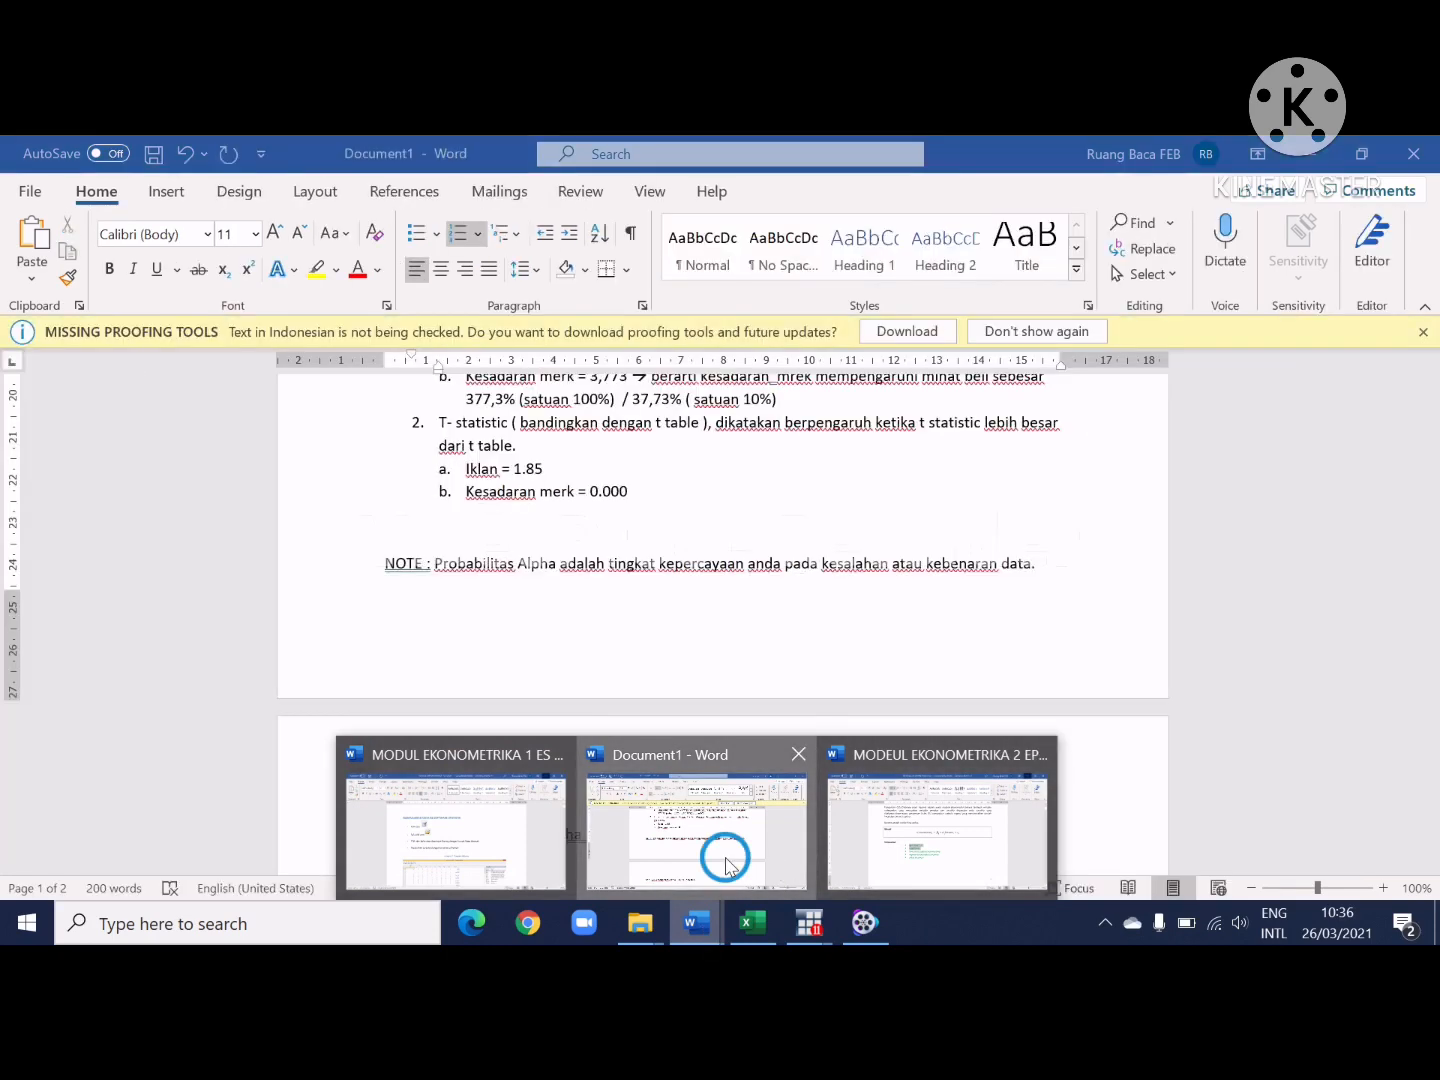
click(727, 865)
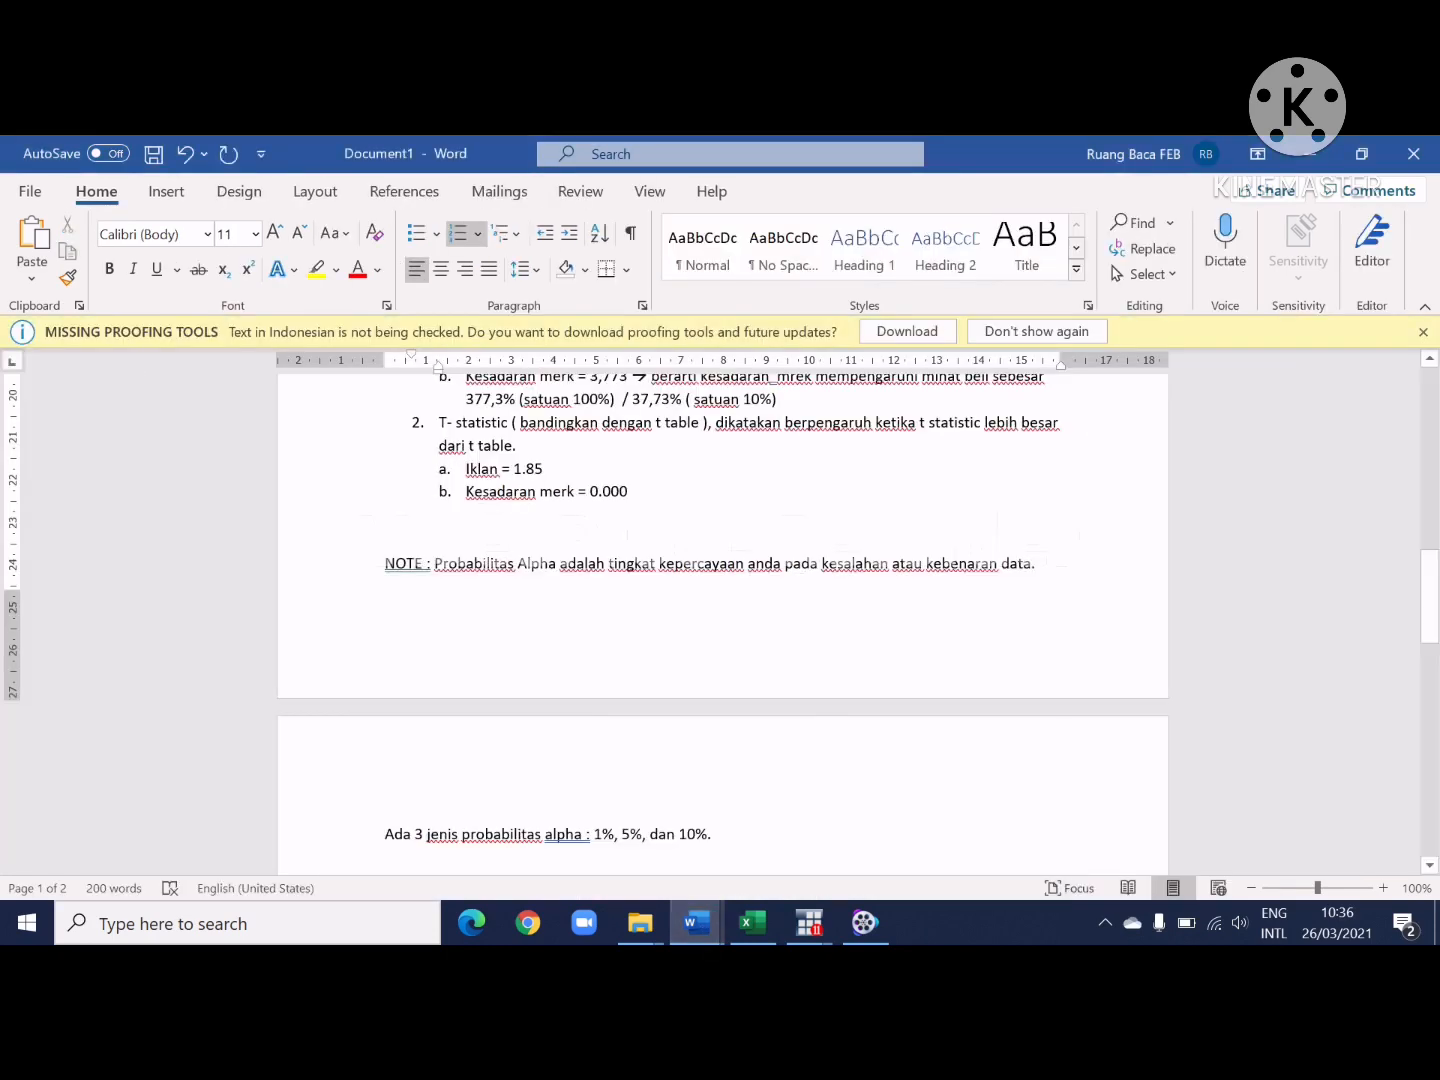
scroll(752, 736, down, 2)
scroll(752, 736, up, 3)
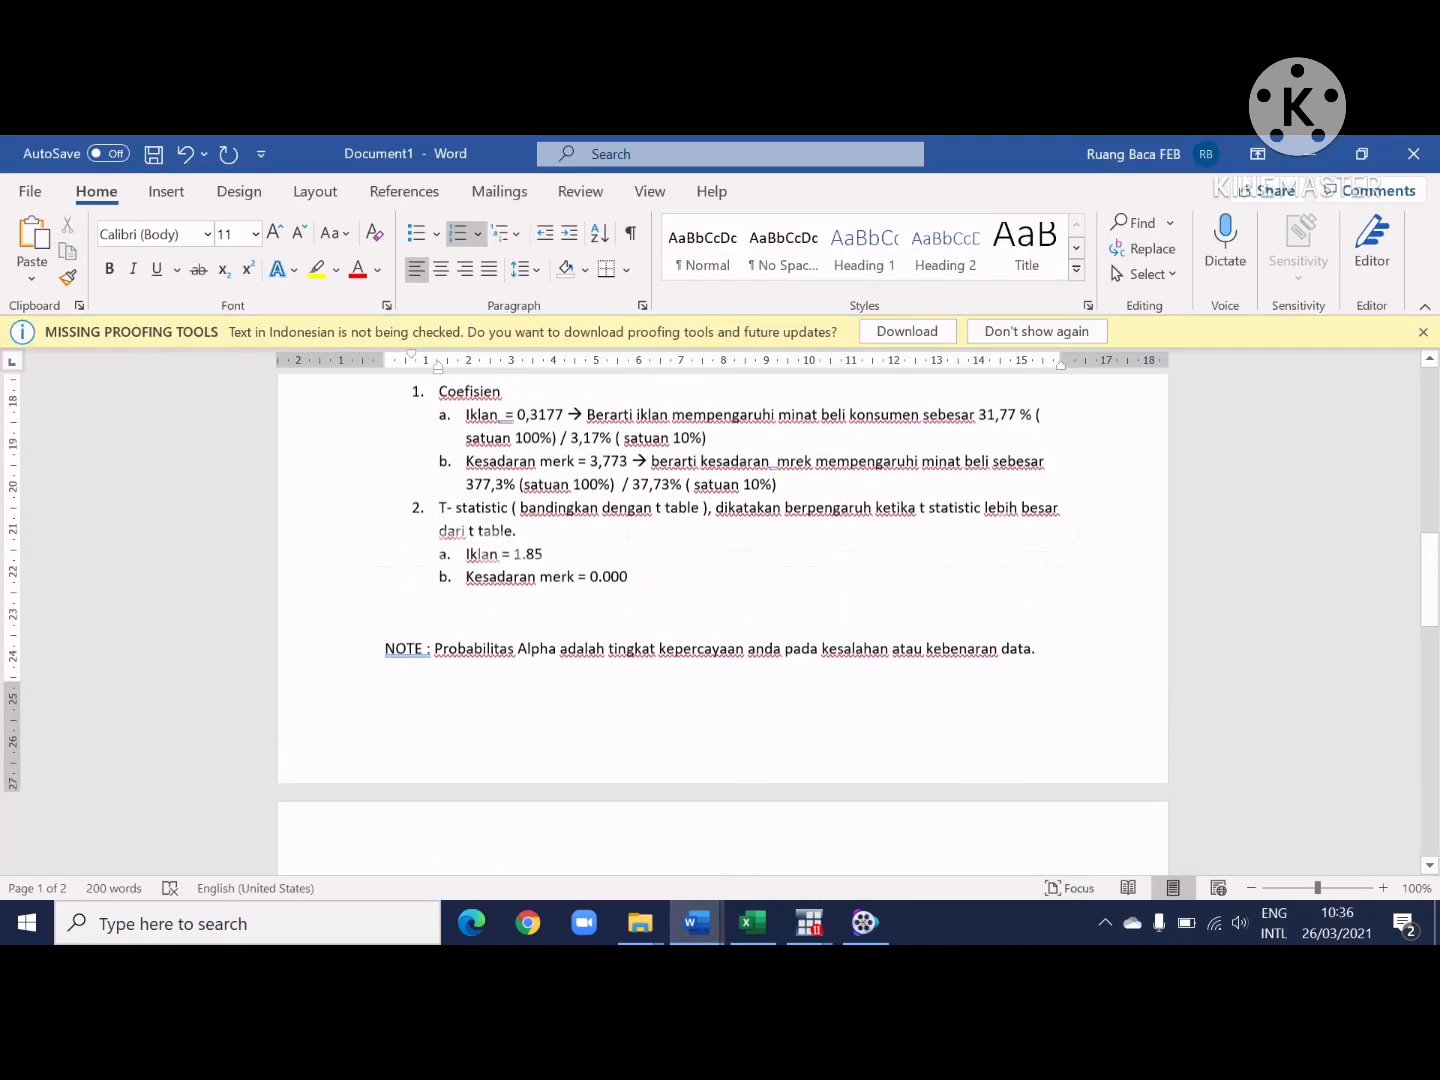
scroll(752, 735, up, 1)
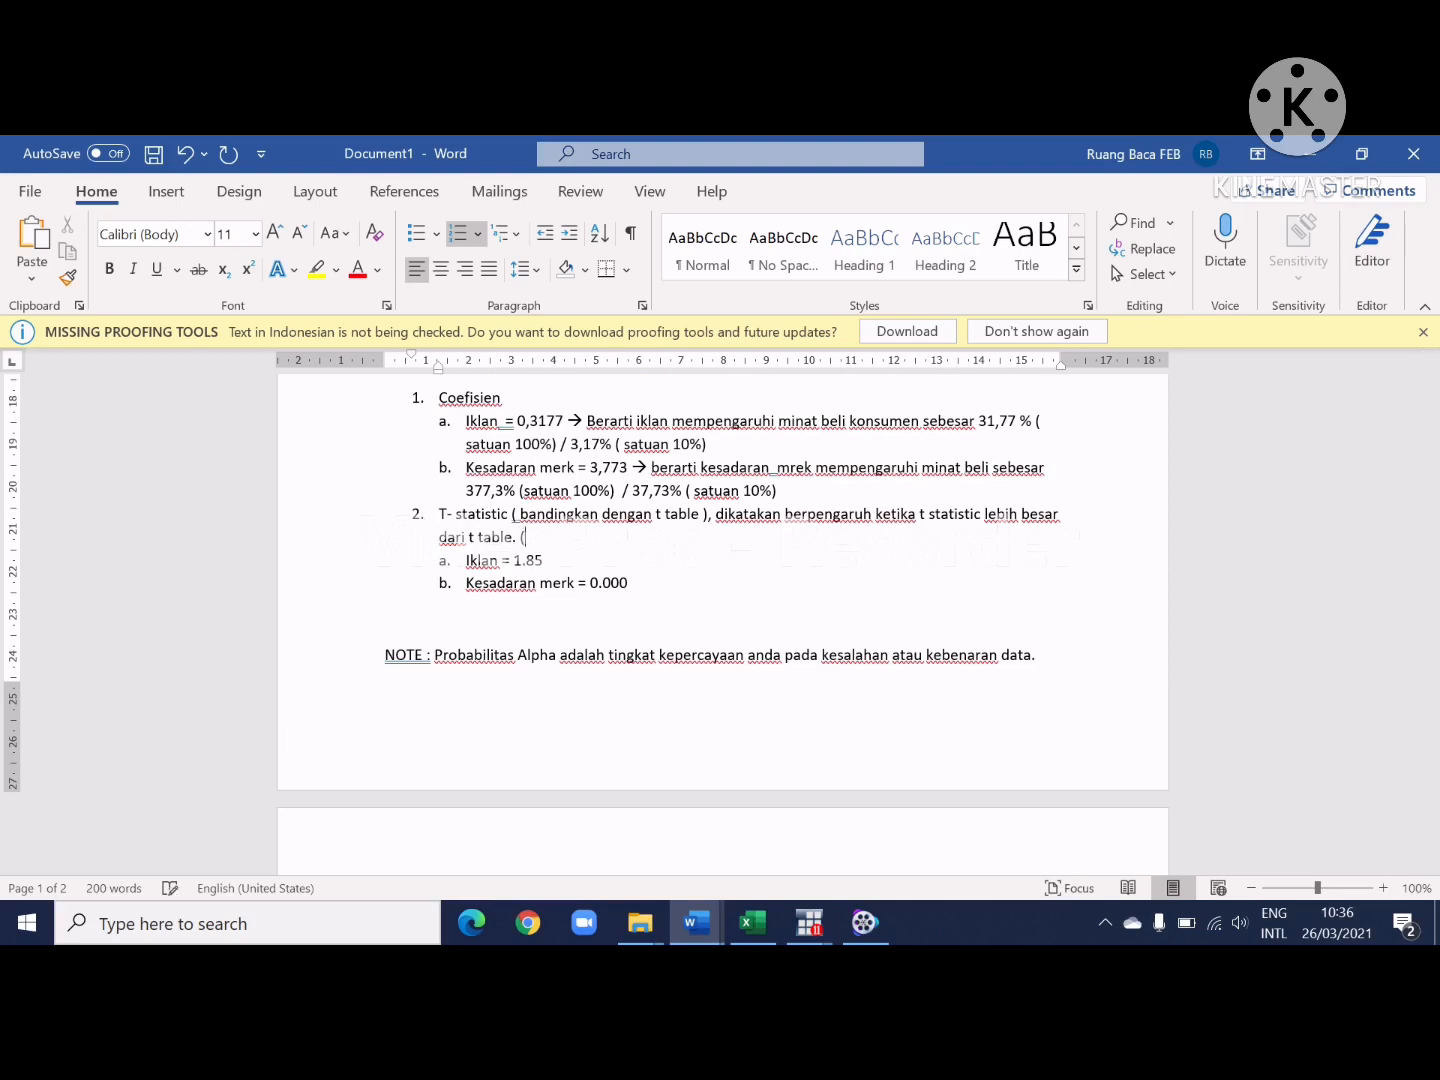
text(( t table 2.048))
Step: Correct the Kesadaran merk t-statistic in item 2b to 4.11, based on the regression output
scroll(723, 625, up, 5)
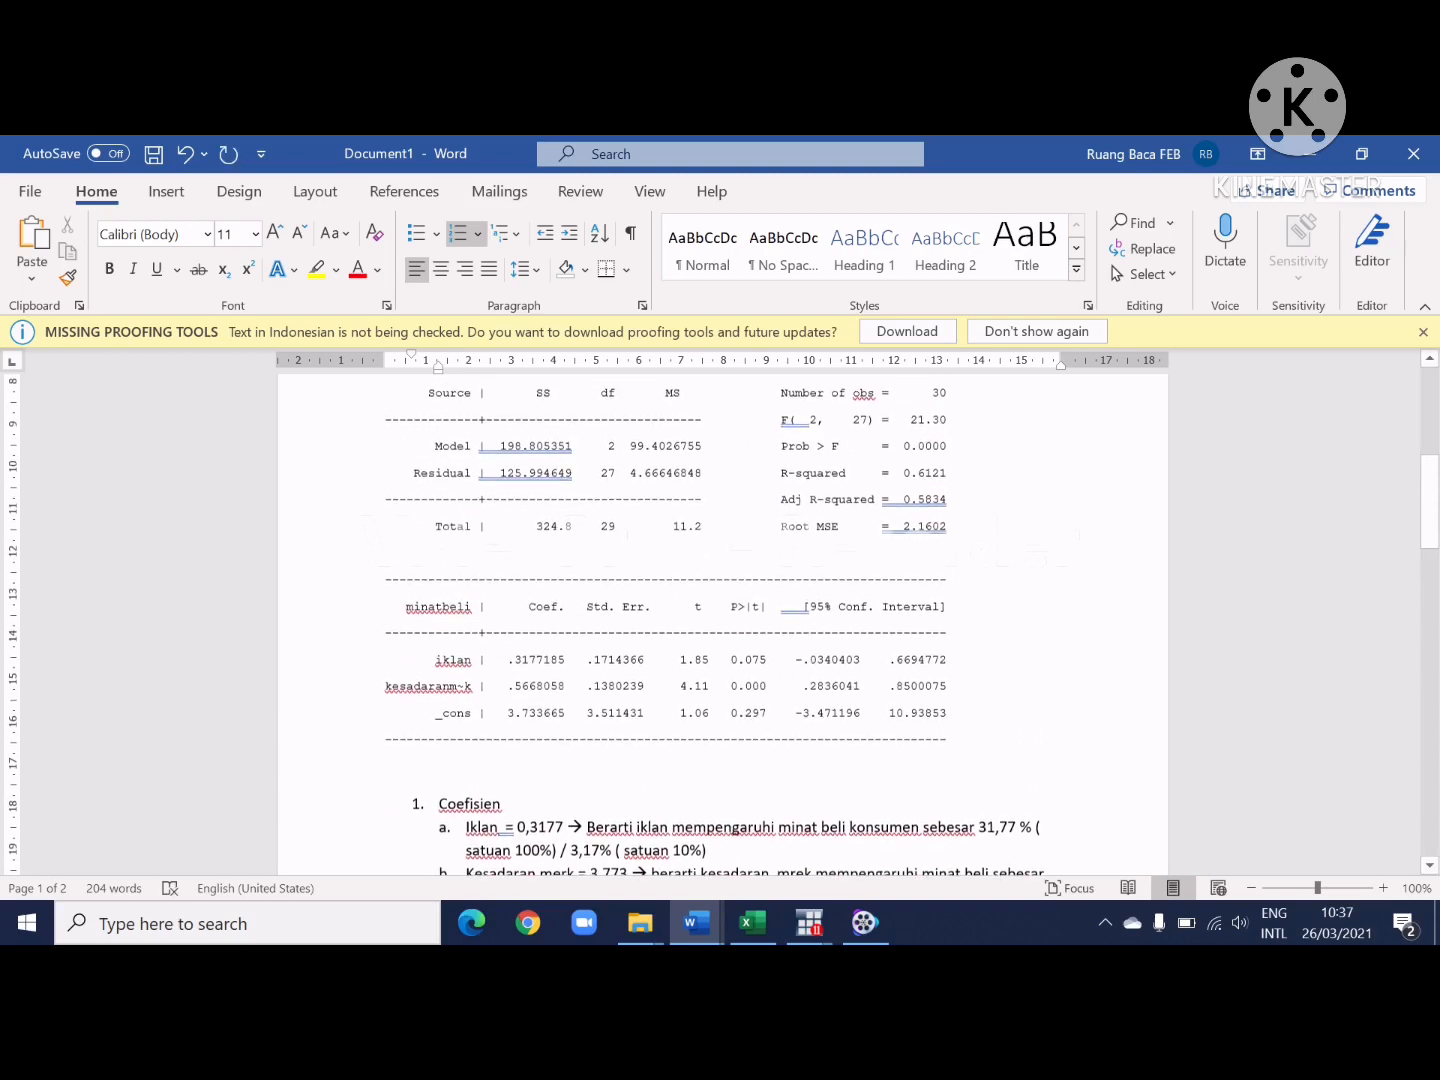
scroll(722, 624, down, 3)
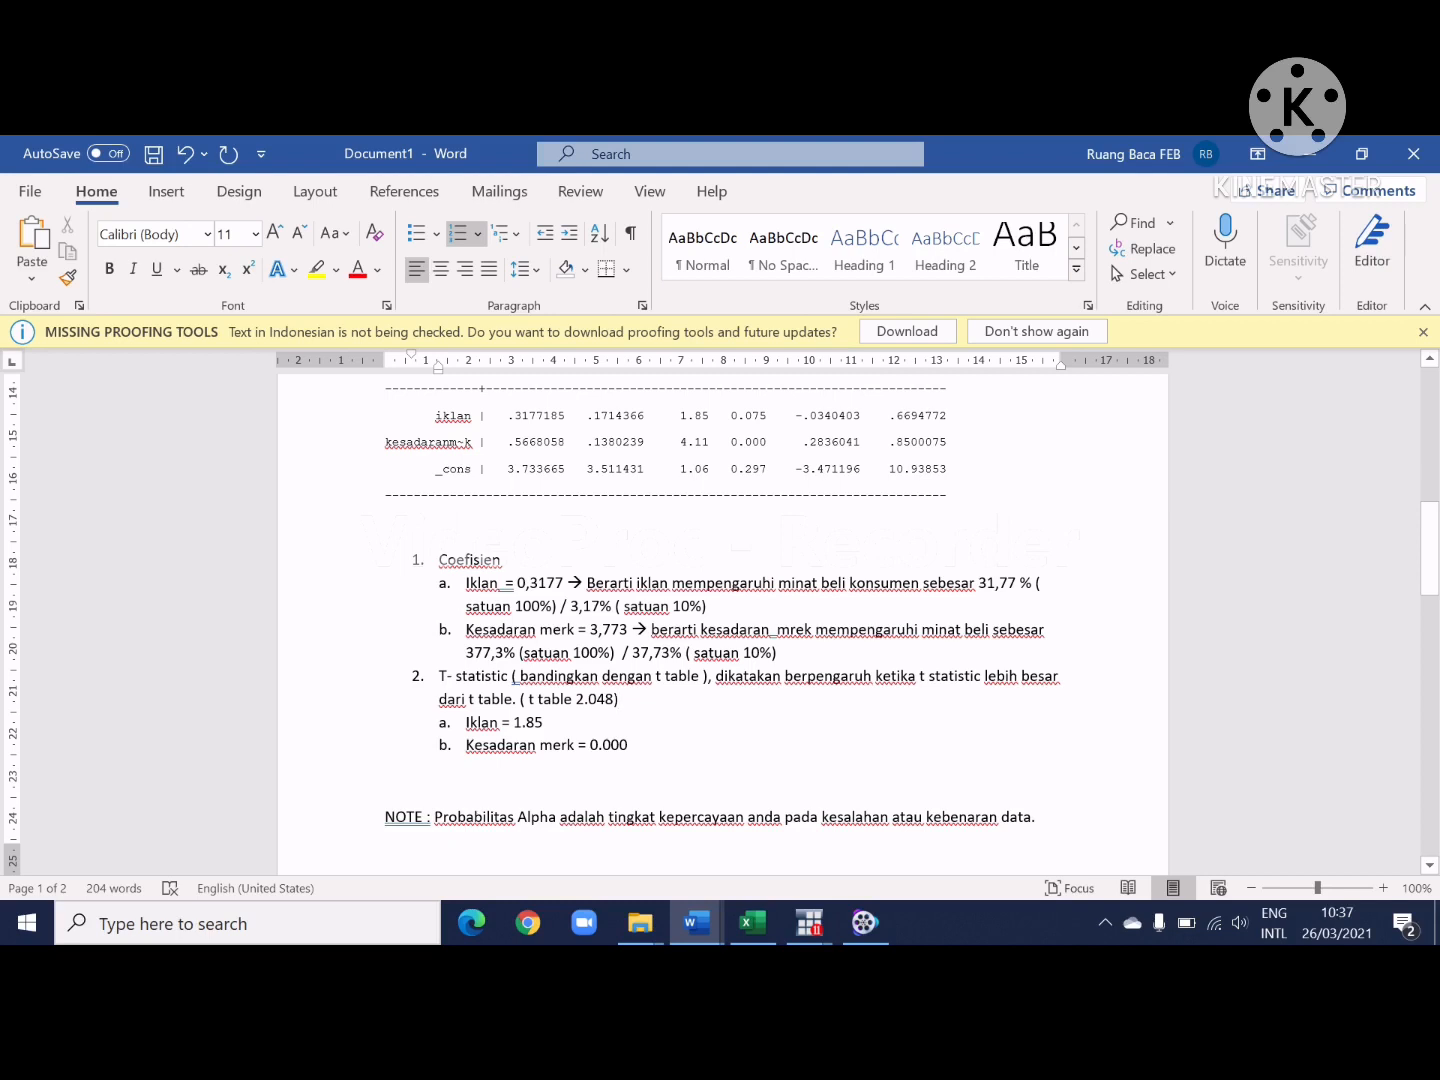
drag(628, 745, 592, 752)
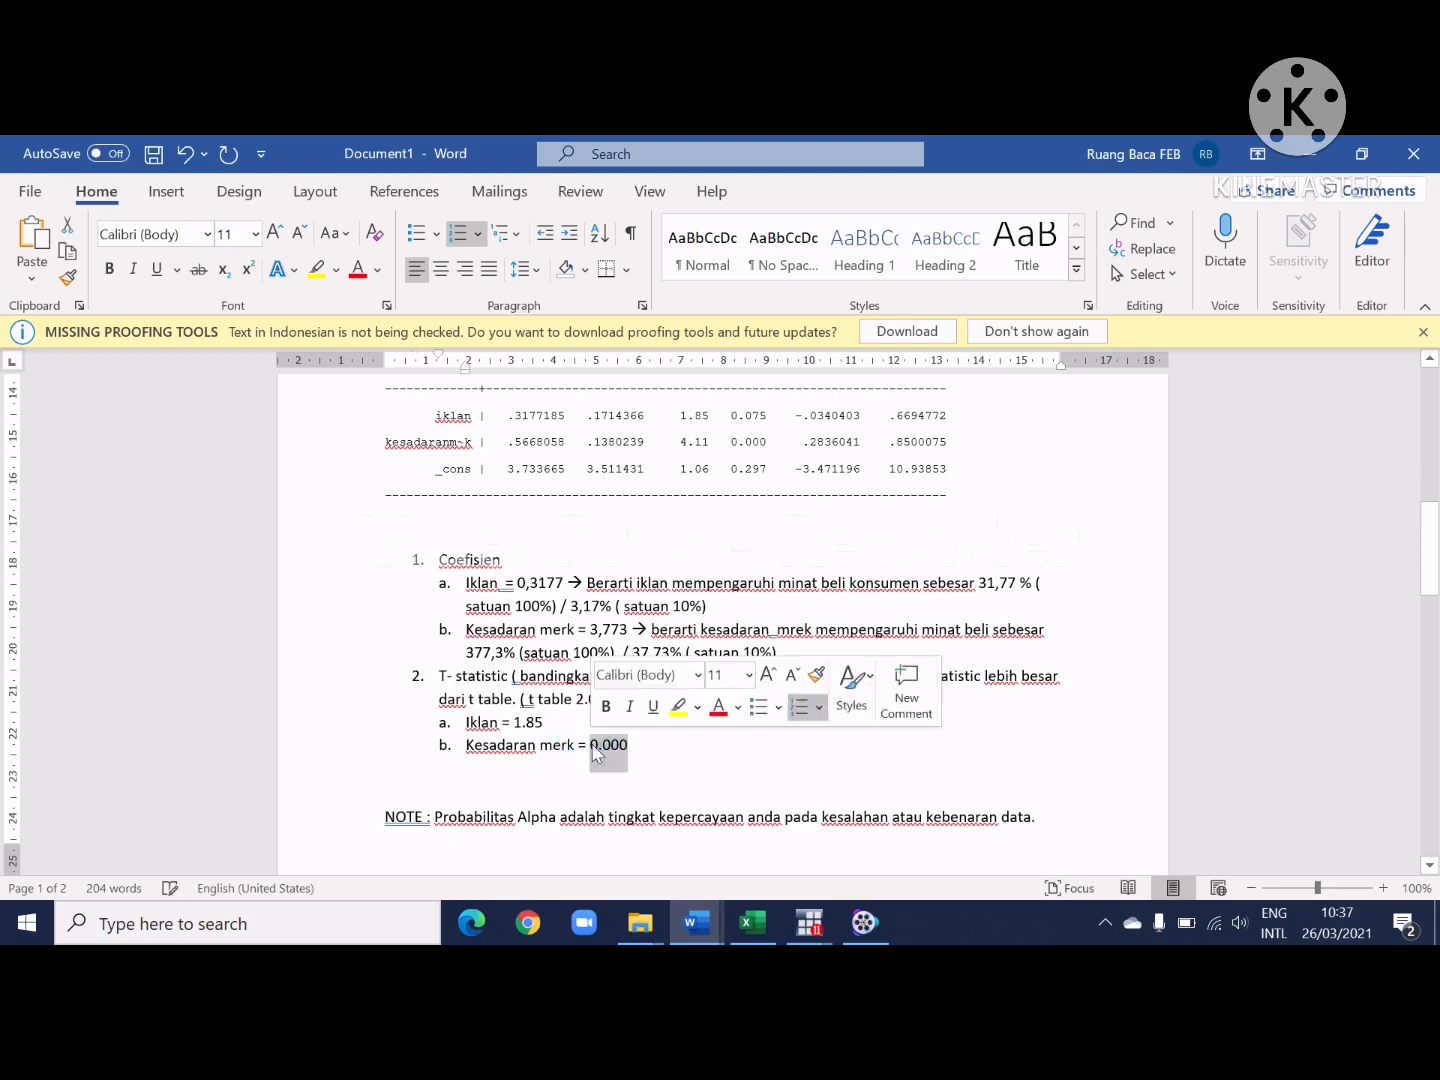
text(4)
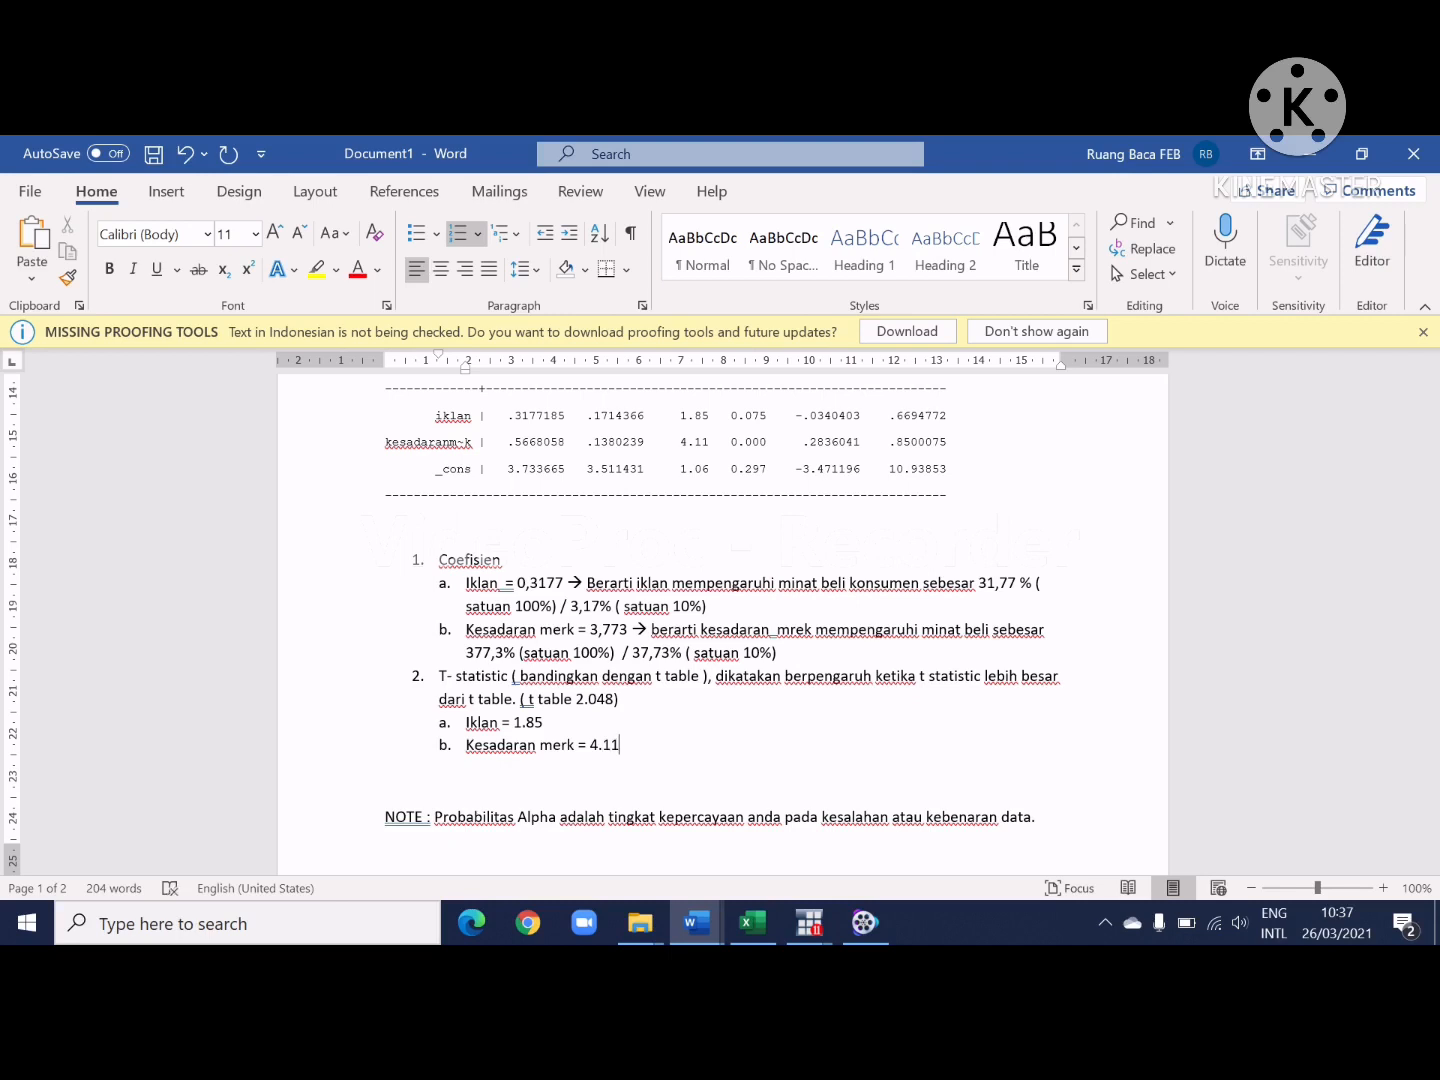
key(Down)
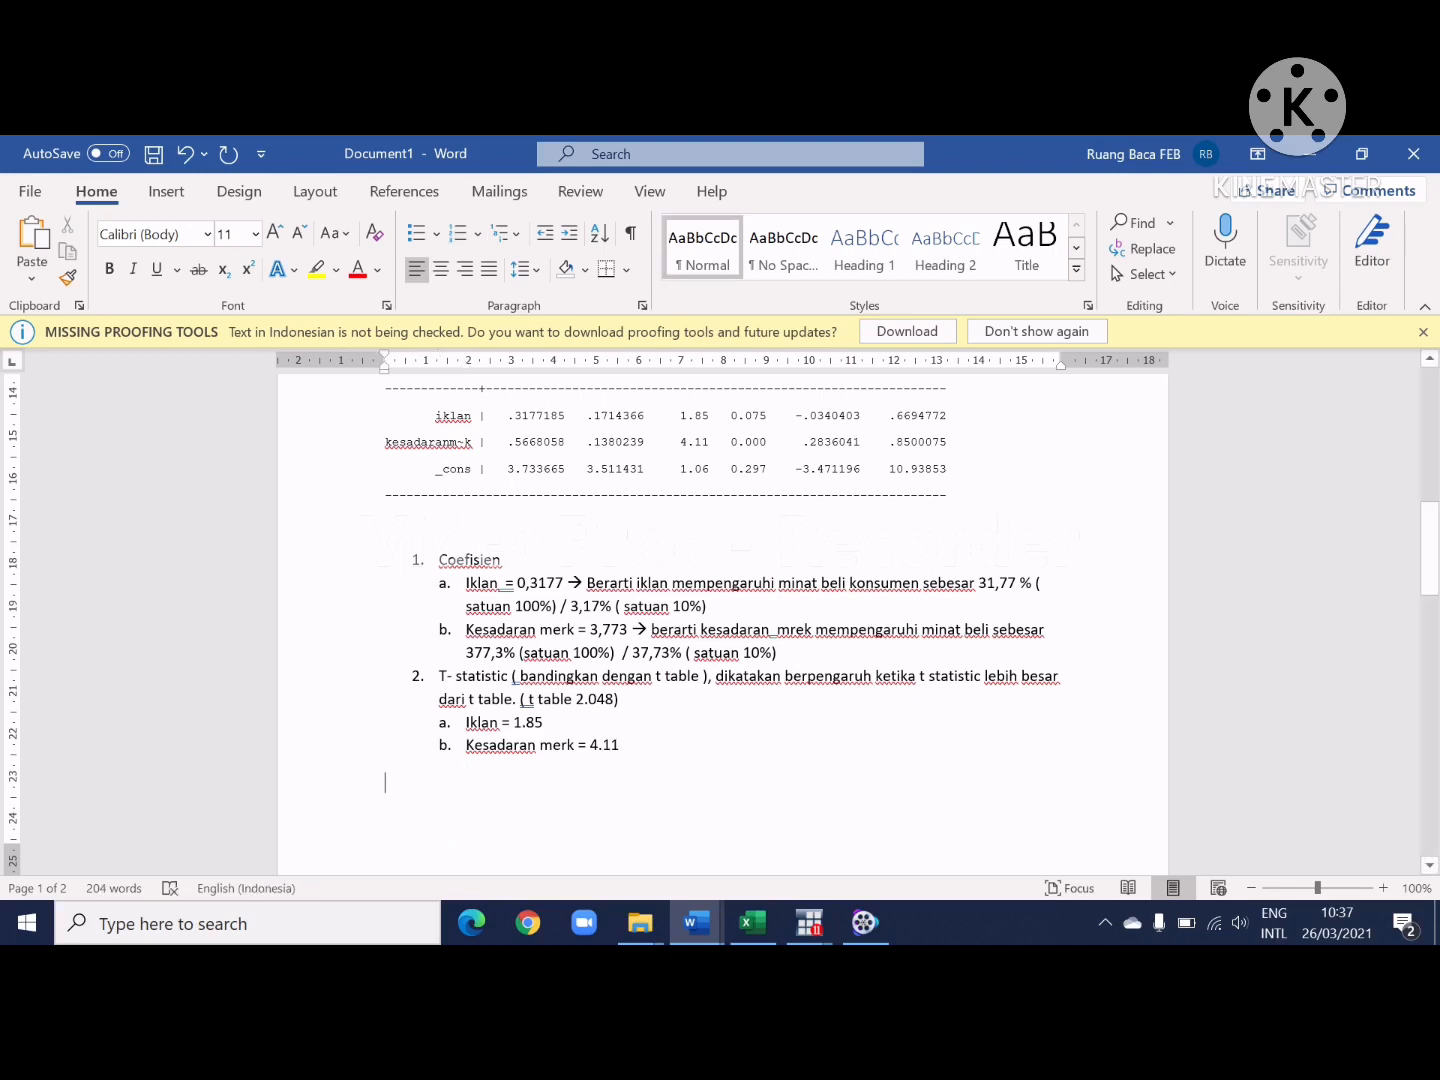
Step: Add "→ nilai t statistic iklan lebih kecil dari t tabelnya, sehingga variable ini tdk berpengaruh" after Iklan = 1.85
click(627, 712)
text(--)
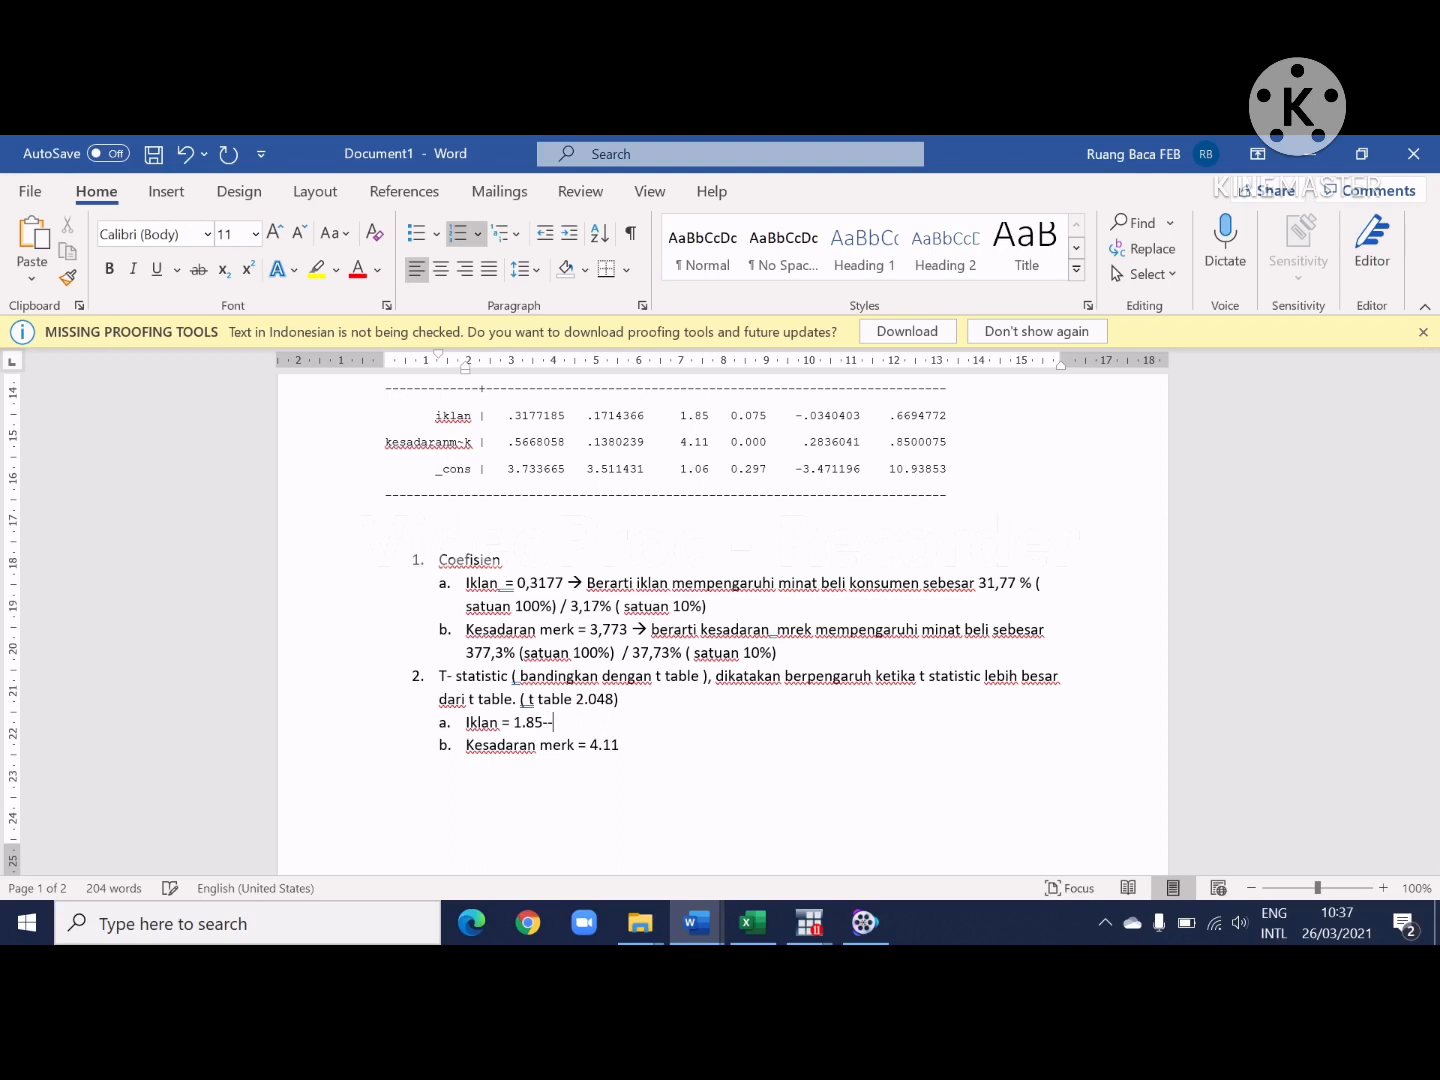
text(>)
text( k)
text(nilai t stati)
text(stik iklan lebih k)
text(eci)
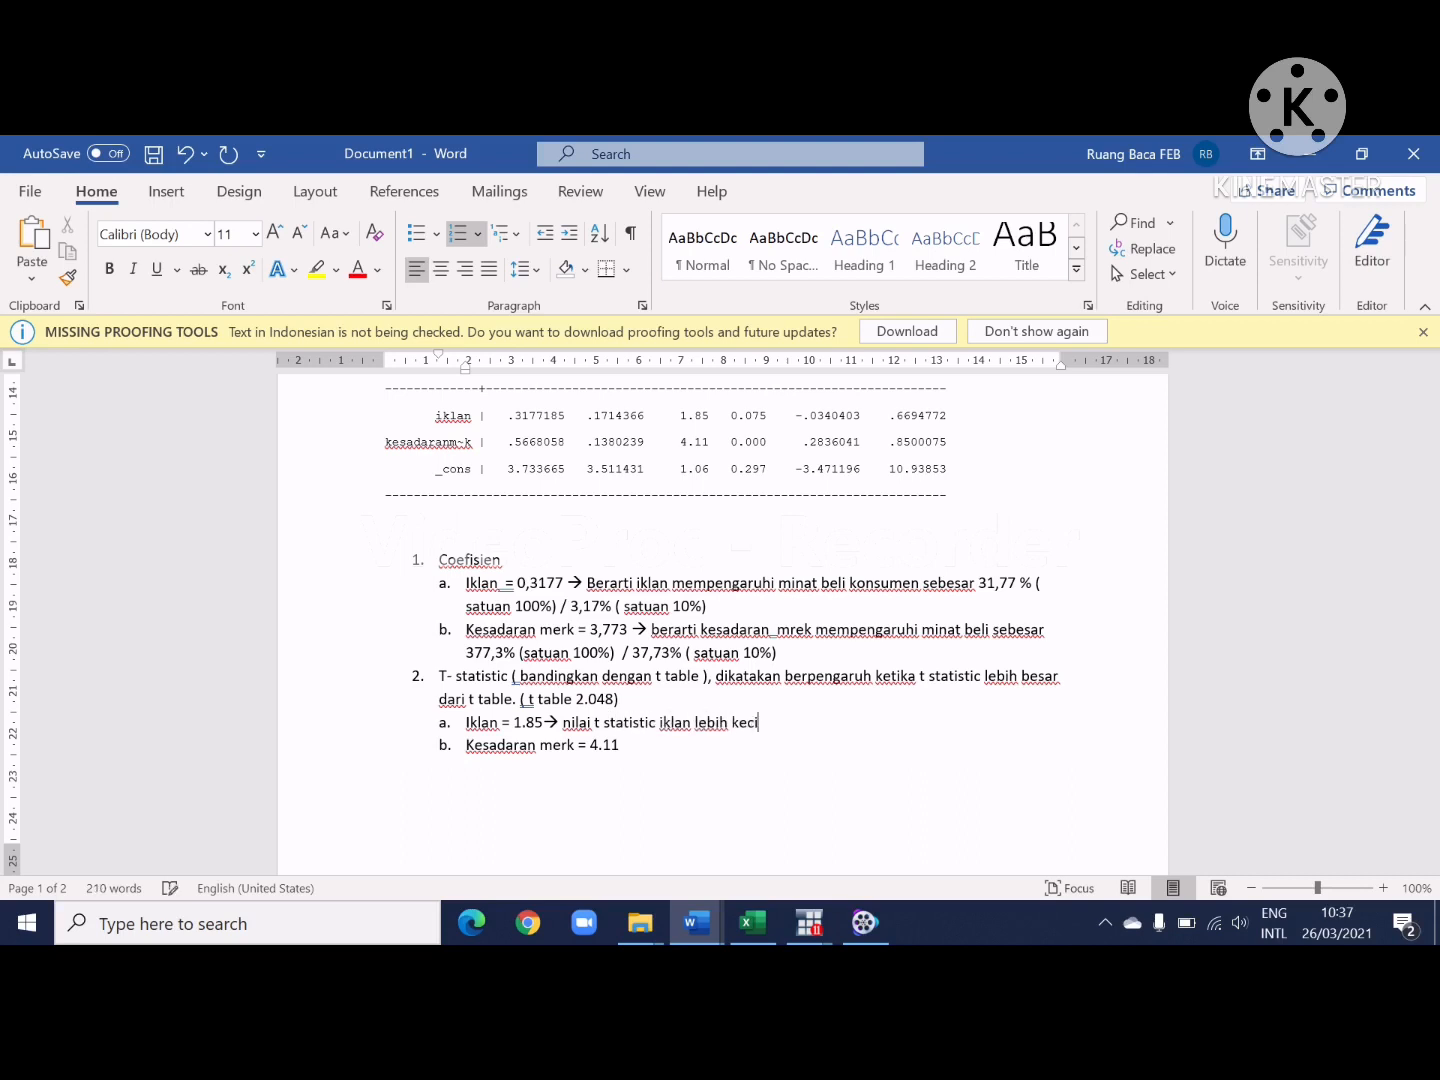
text(l dari t tabelnya, sehingg)
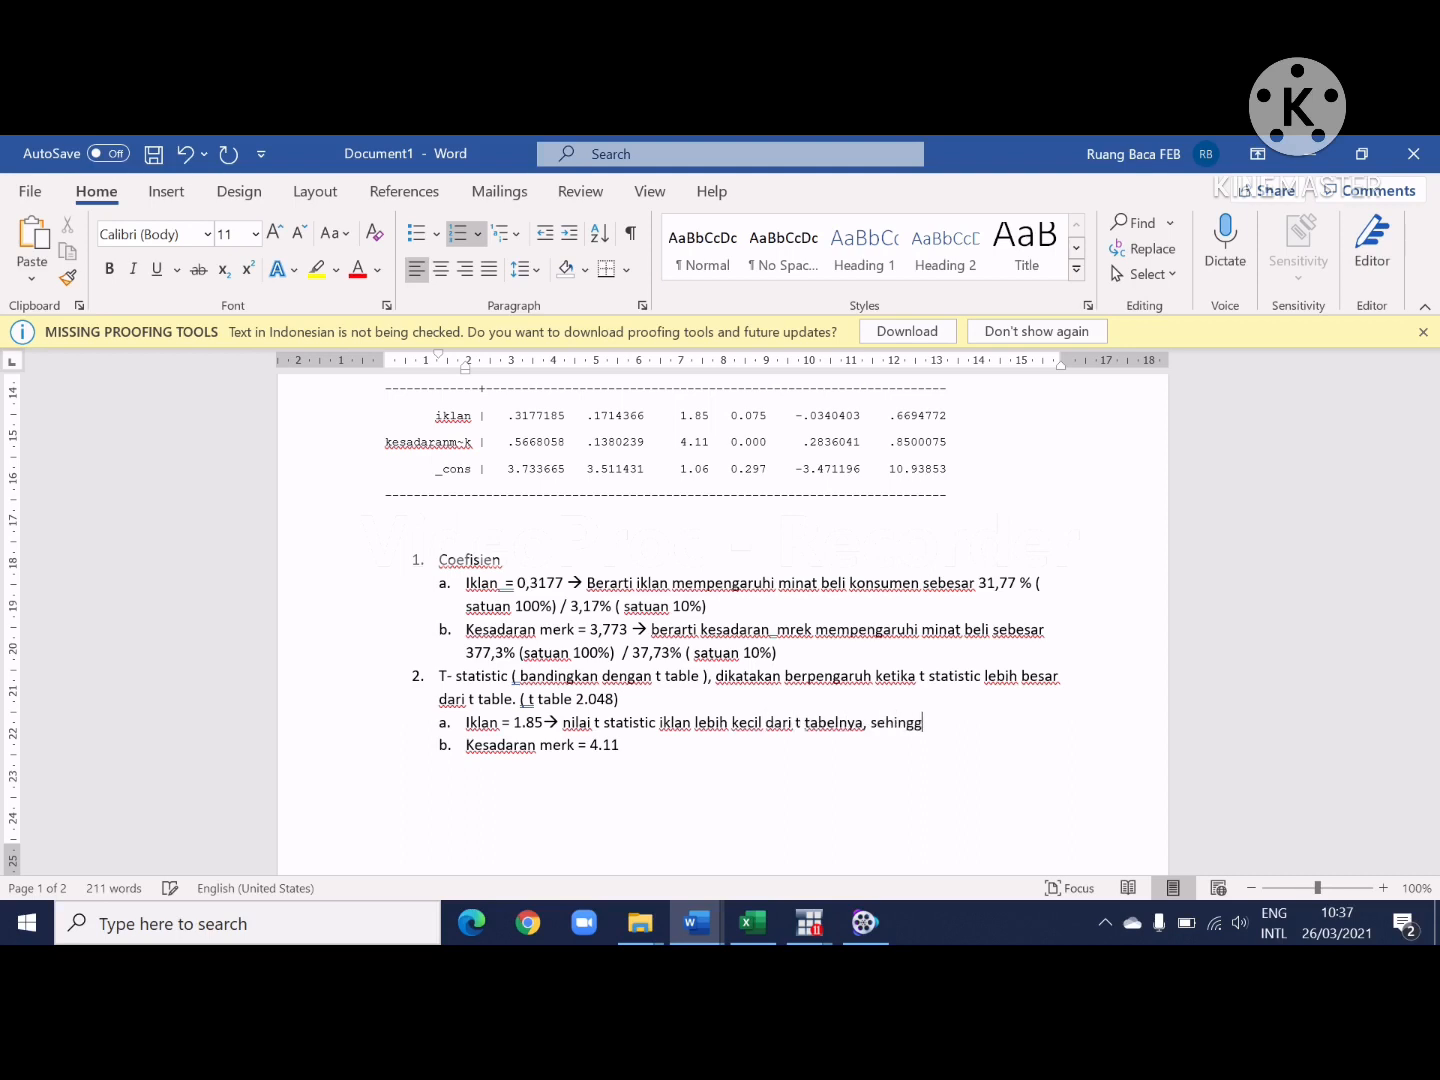
text(a variable ini tdk berpeng)
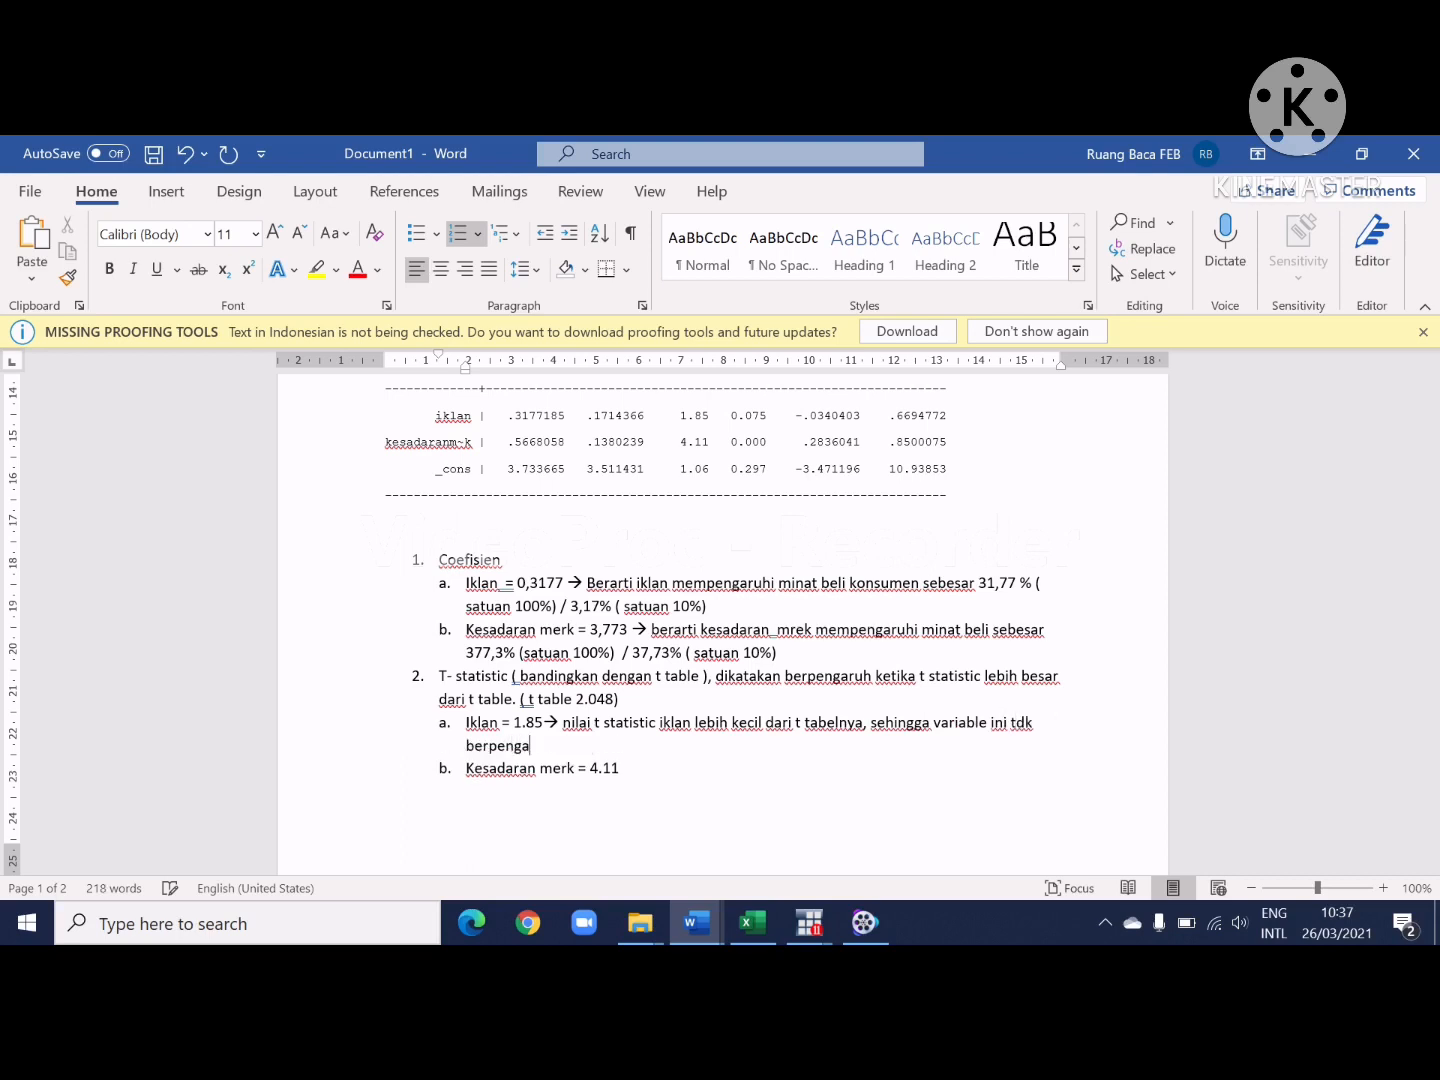
text(atuh)
key(BackSpace)
key(BackSpace)
key(BackSpace)
text(ruh)
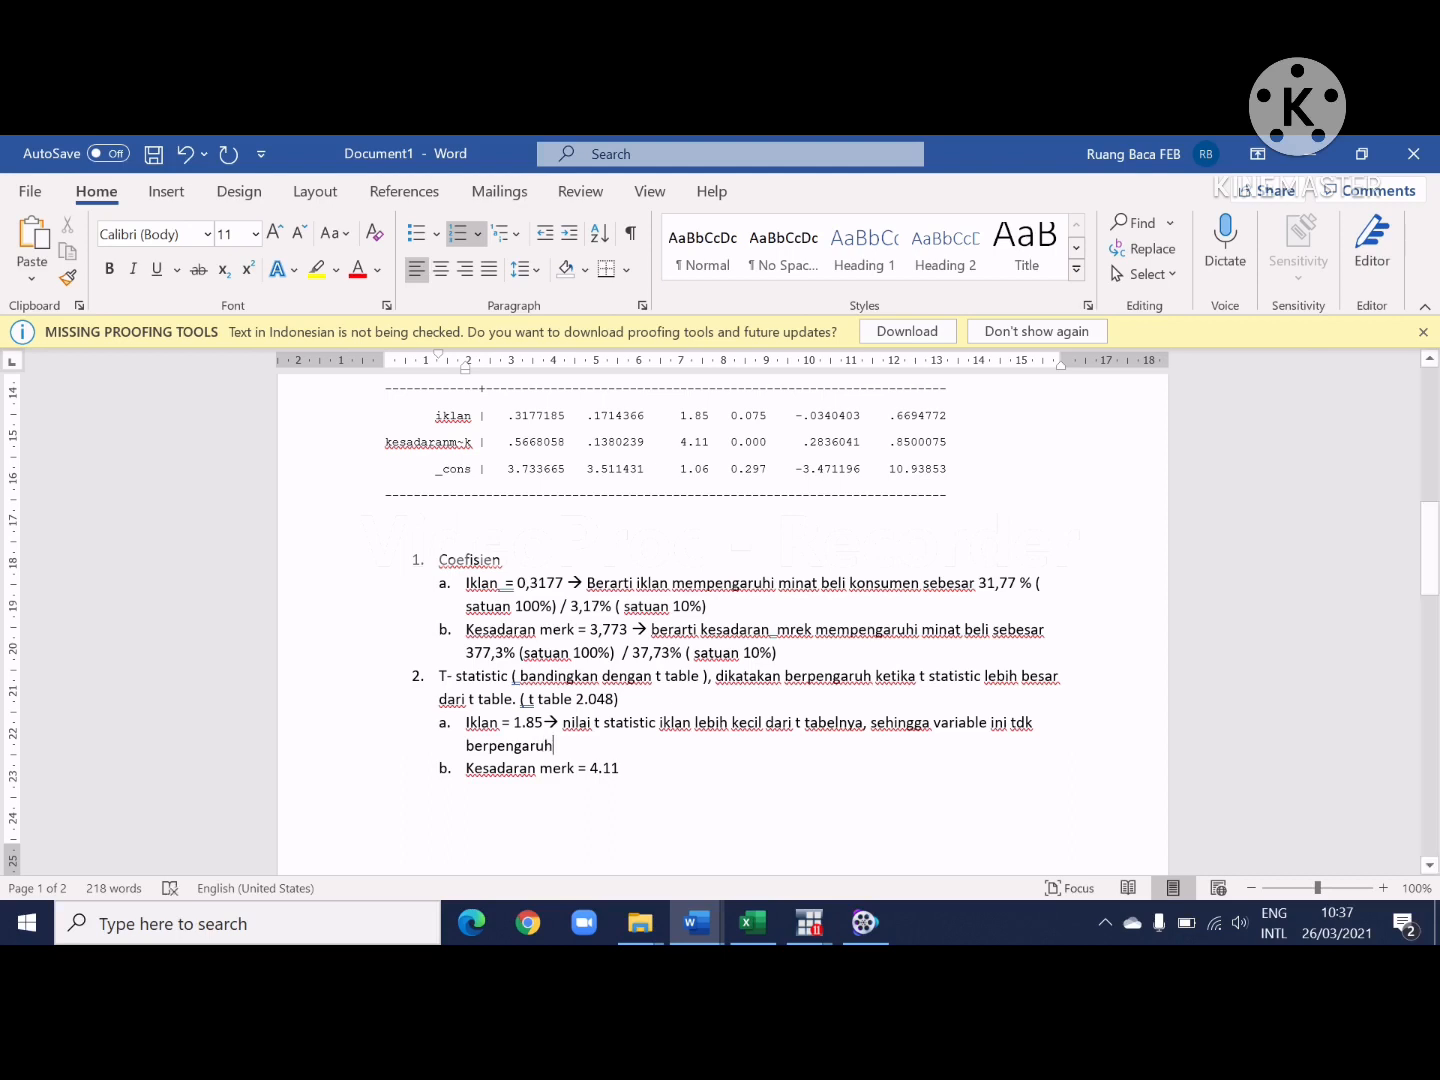
Step: Add "→ nilai t stat lebih besar dari t table, sehingga dia berpengaruh terhadap minat beli" to the Kesadaran merk item and ", terhadap minat beli" to Iklan
text(--)
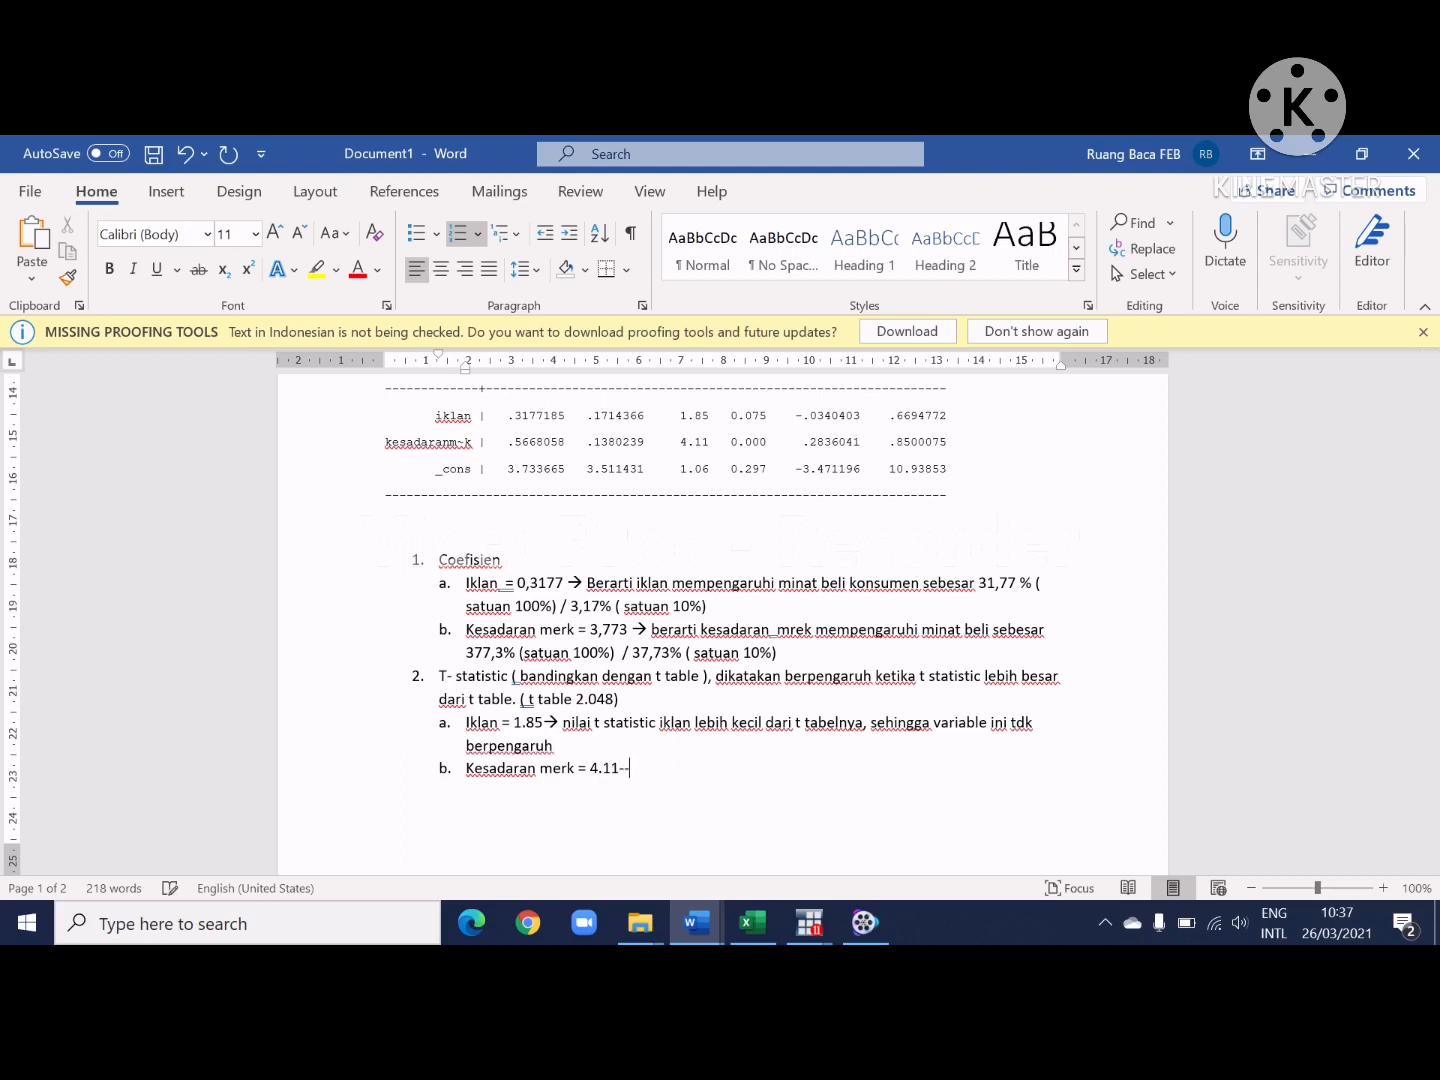
text(> nilai t stat lebih besar dar)
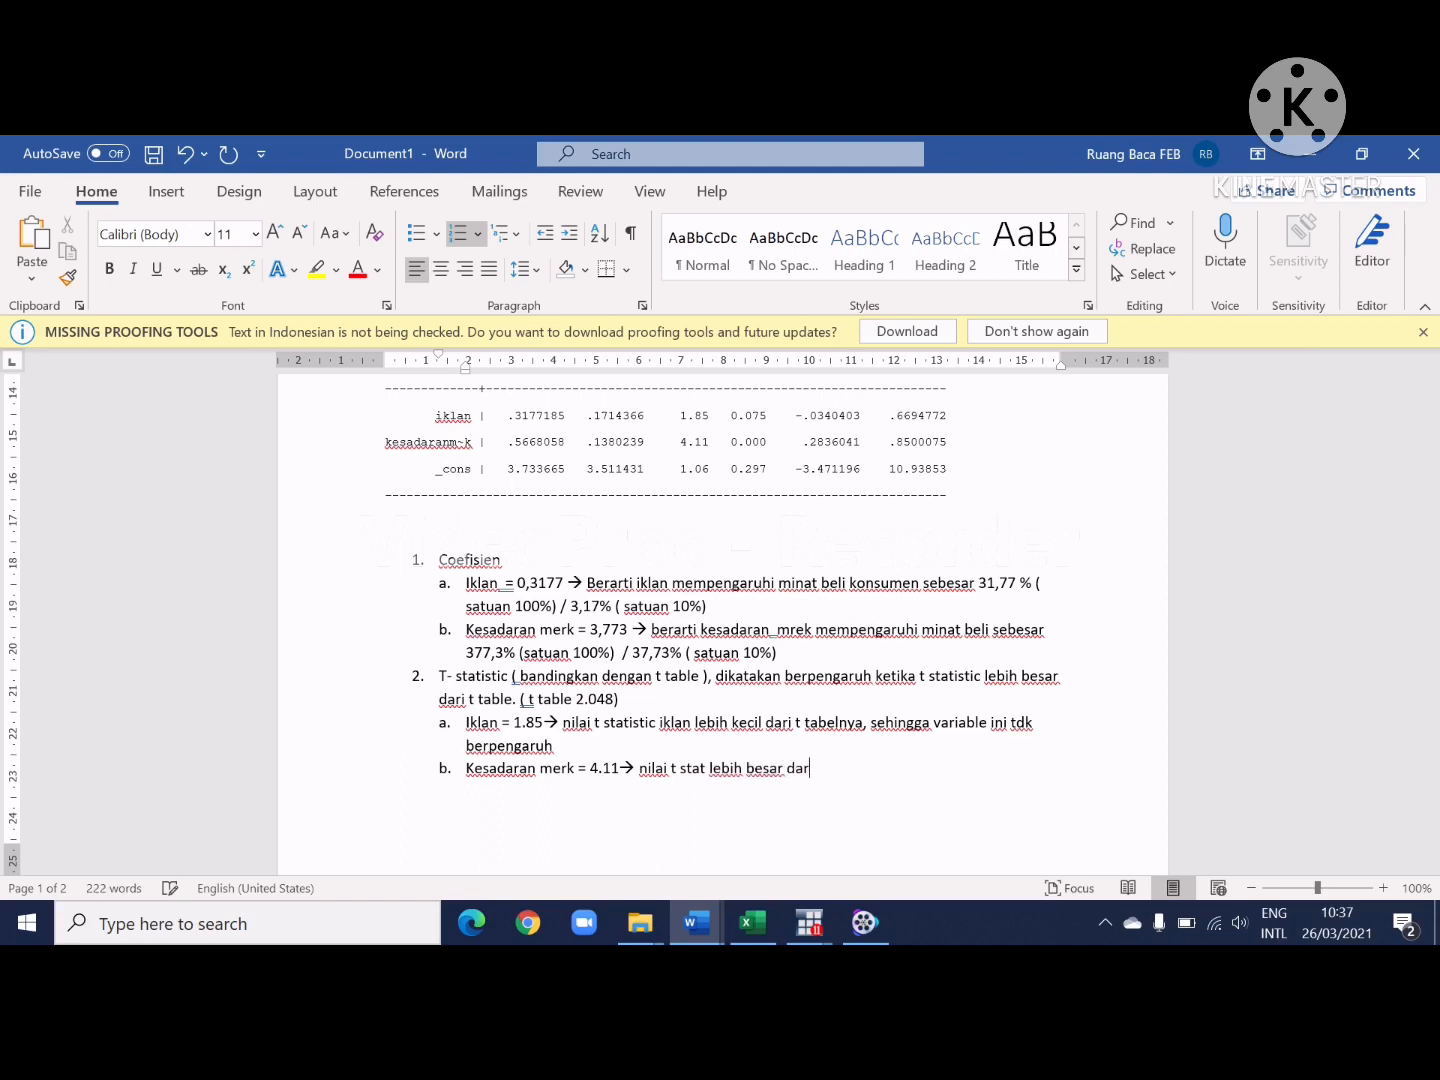
text(i t table, sehingga dia berpe)
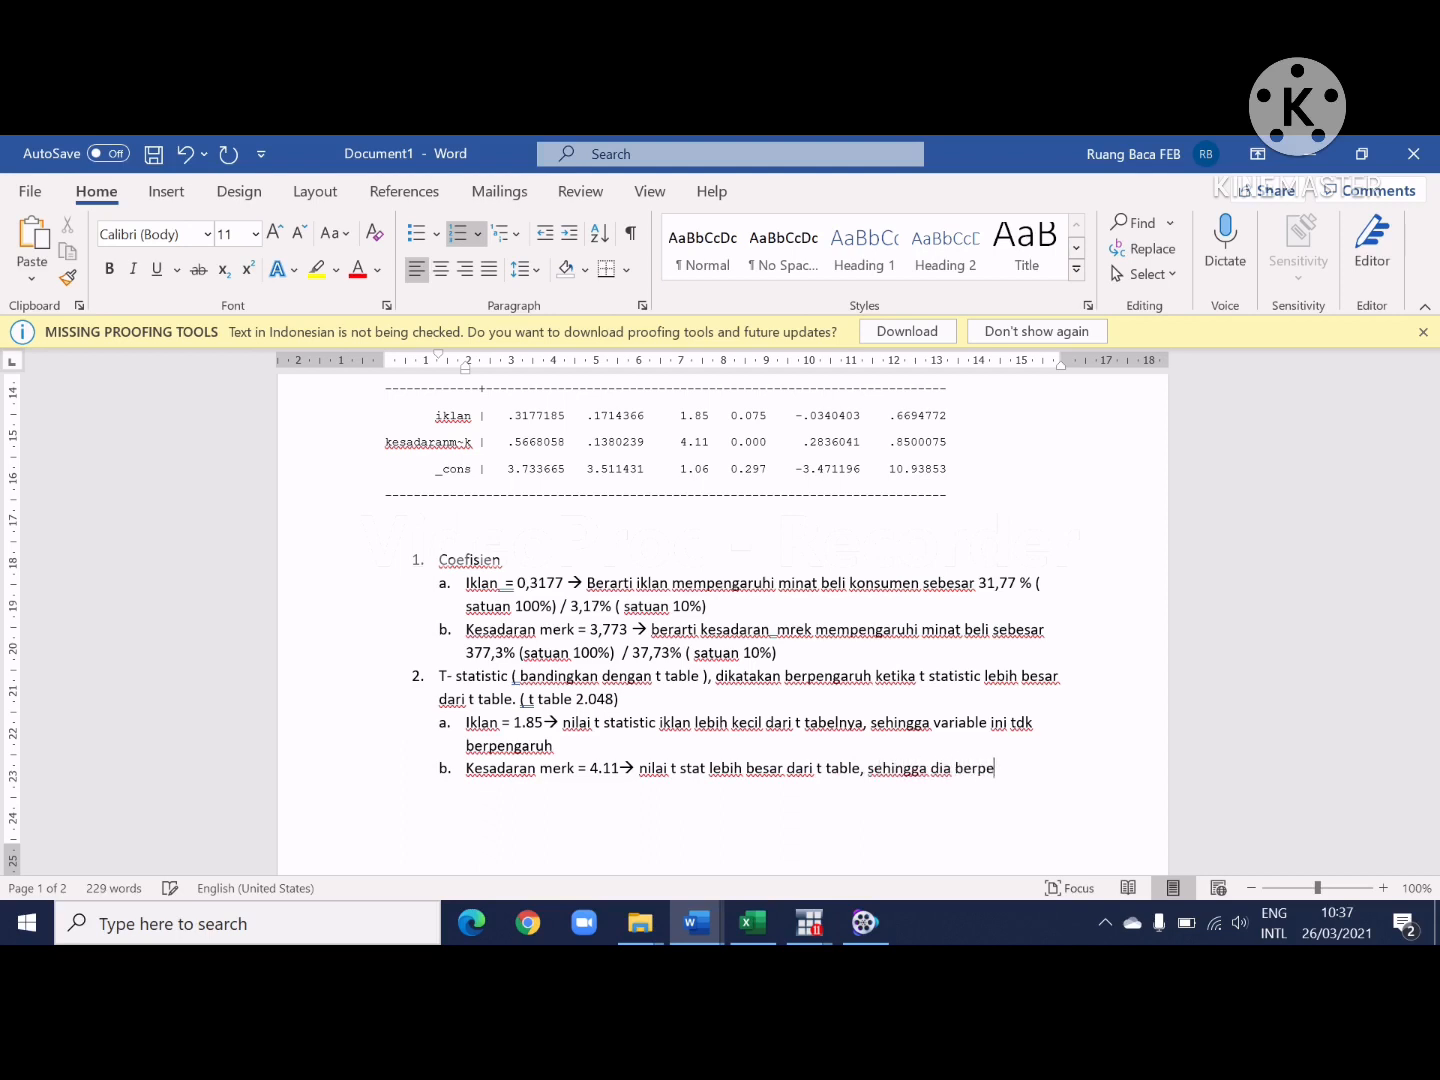
text(ngaruh terhadap )
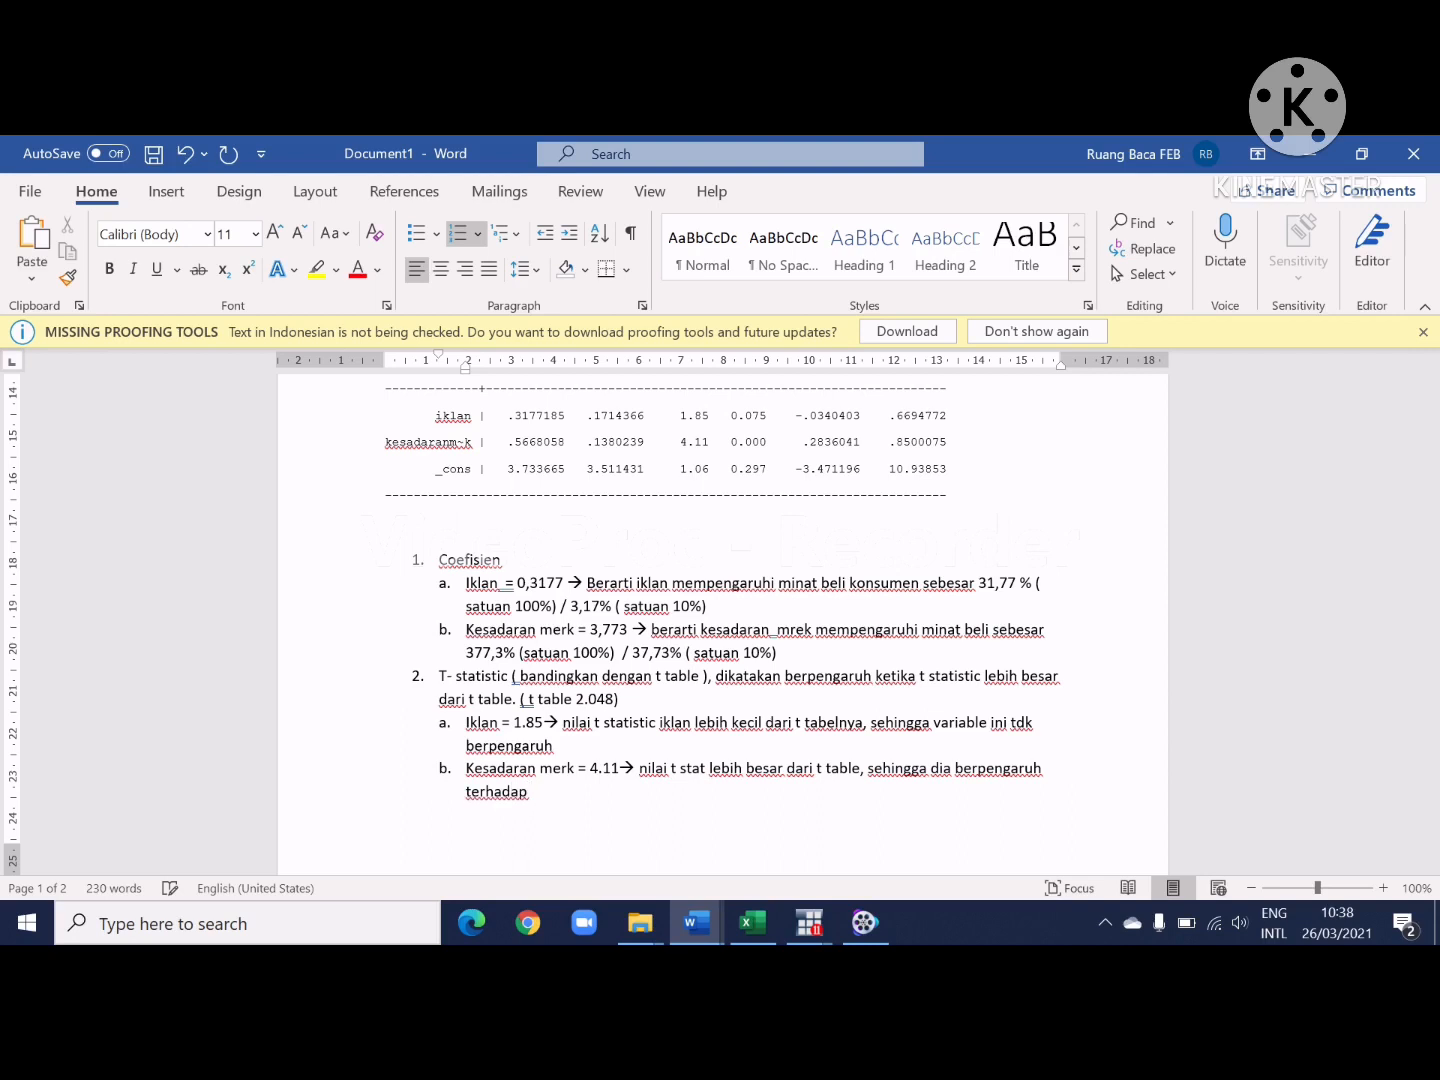
text(minat beli  terhadap minat bel)
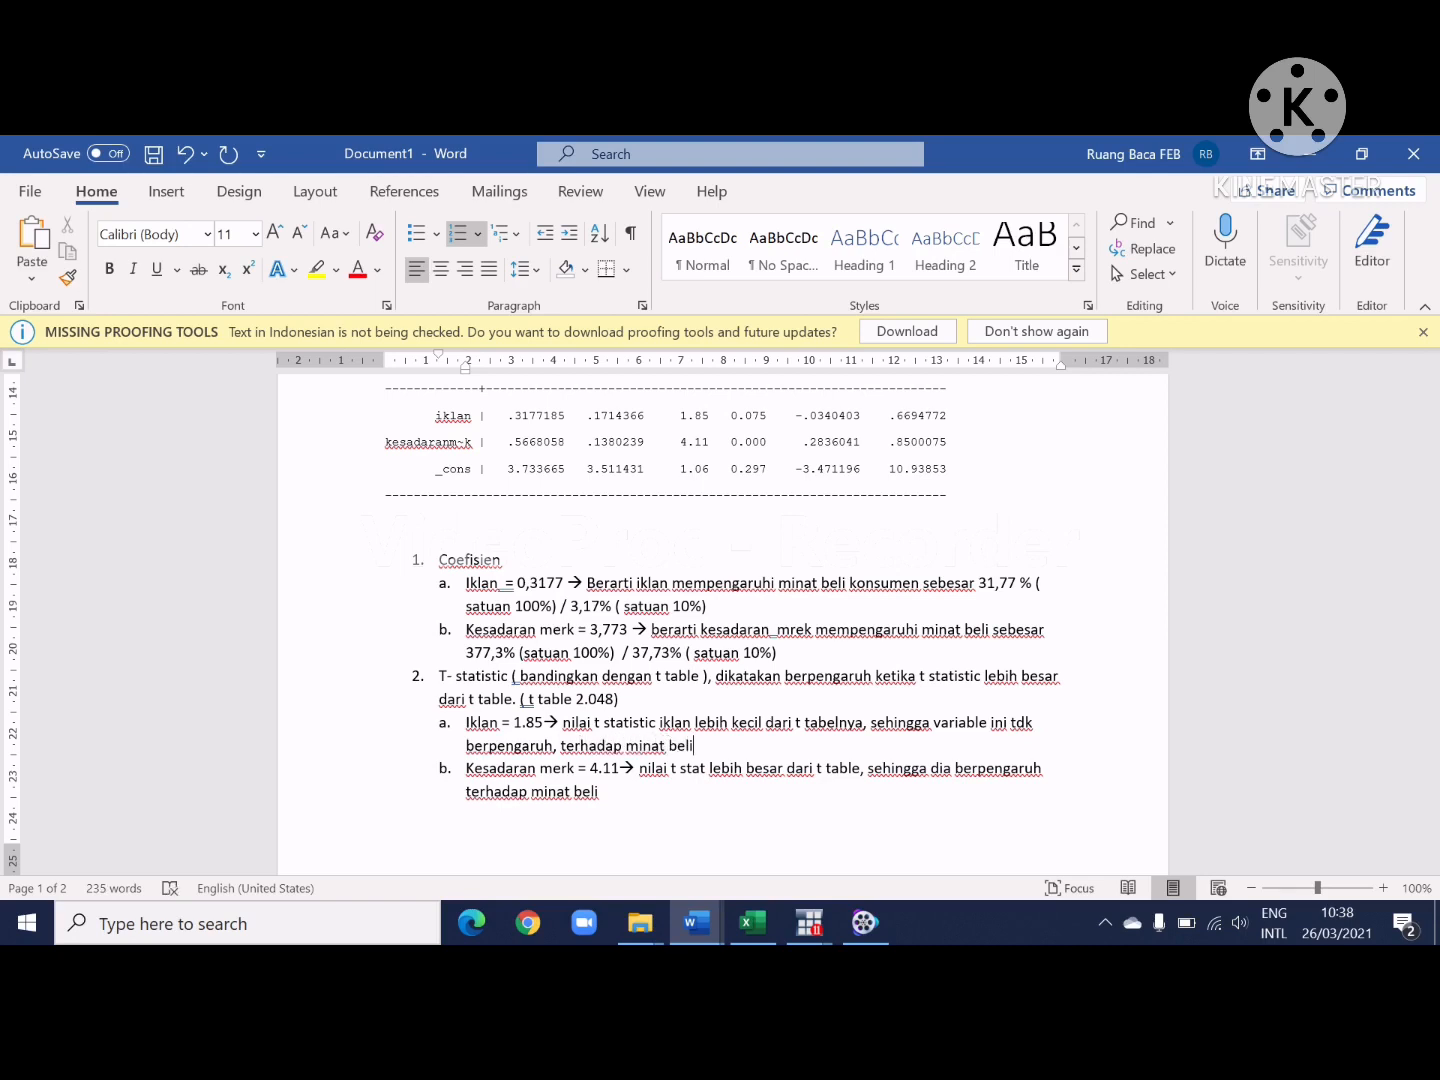
text(i)
Step: Add a third numbered item "P value" below the T-statistic interpretations
scroll(720, 612, up, 1)
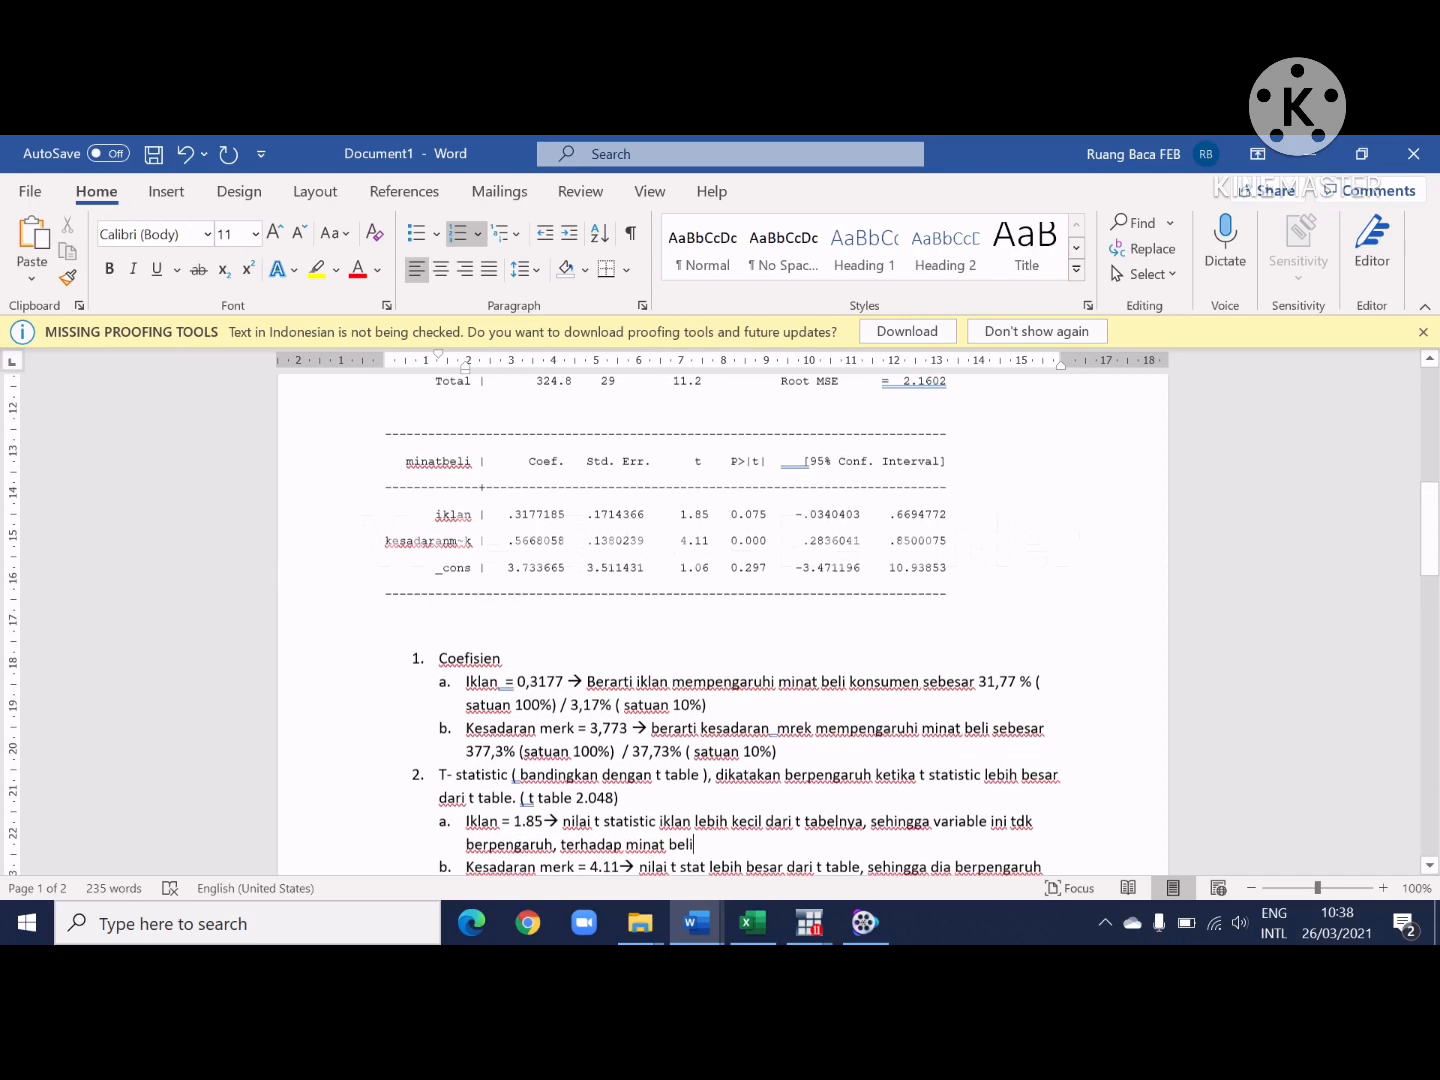
scroll(720, 612, down, 3)
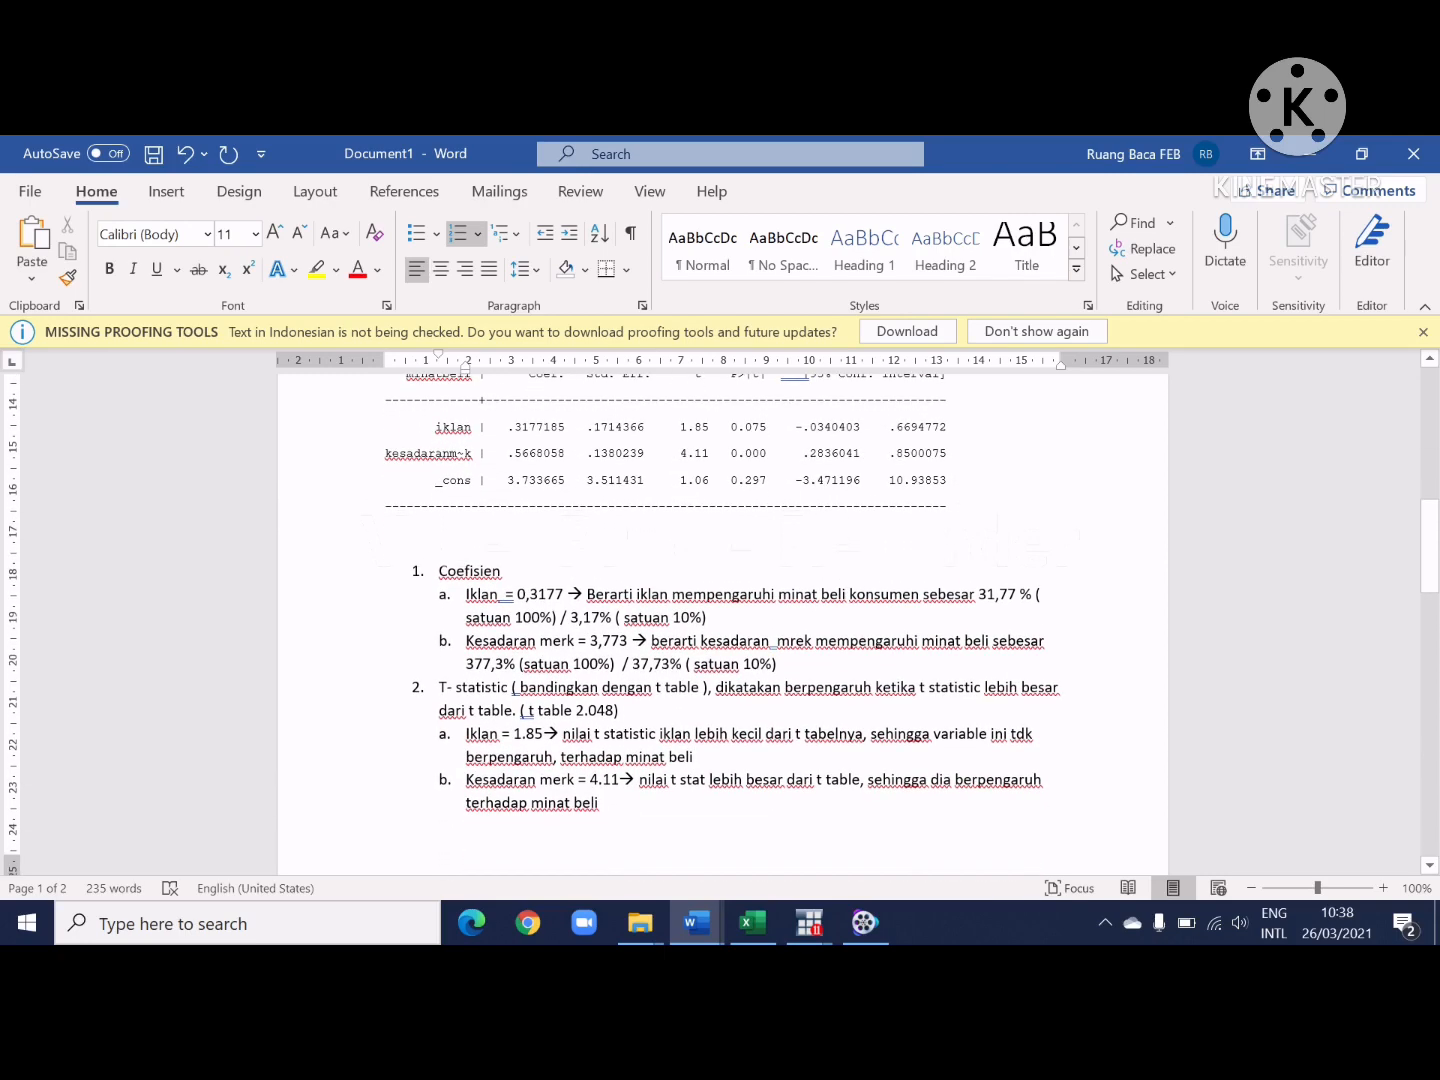
scroll(720, 612, up, 2)
click(620, 824)
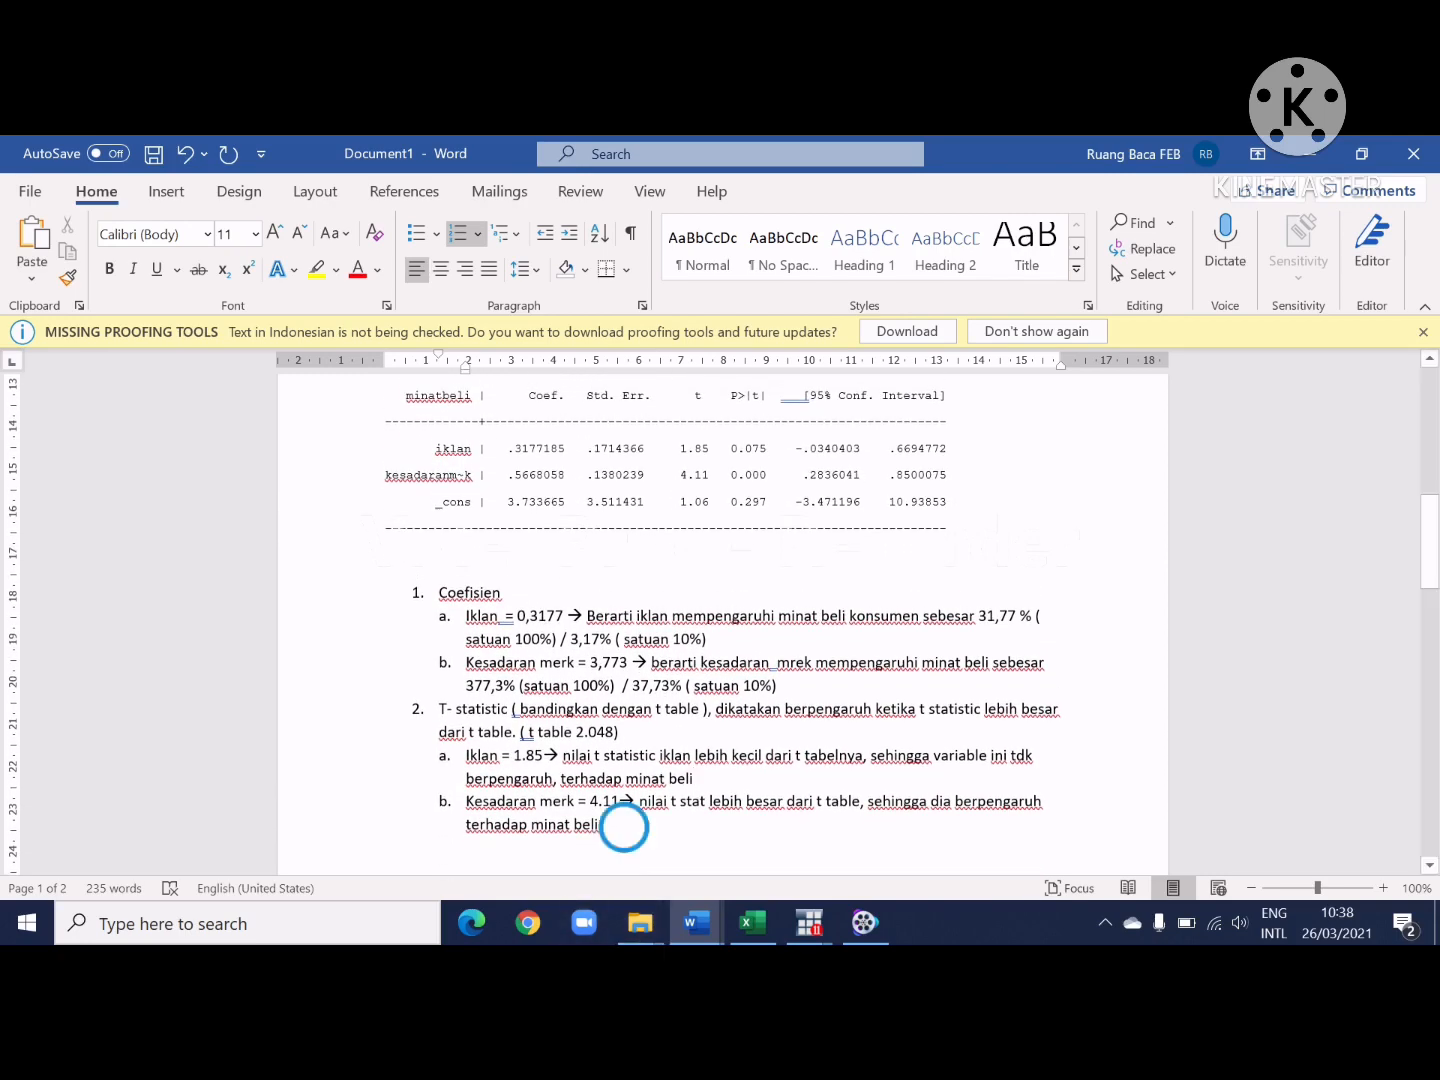
key(Return)
key(Return)
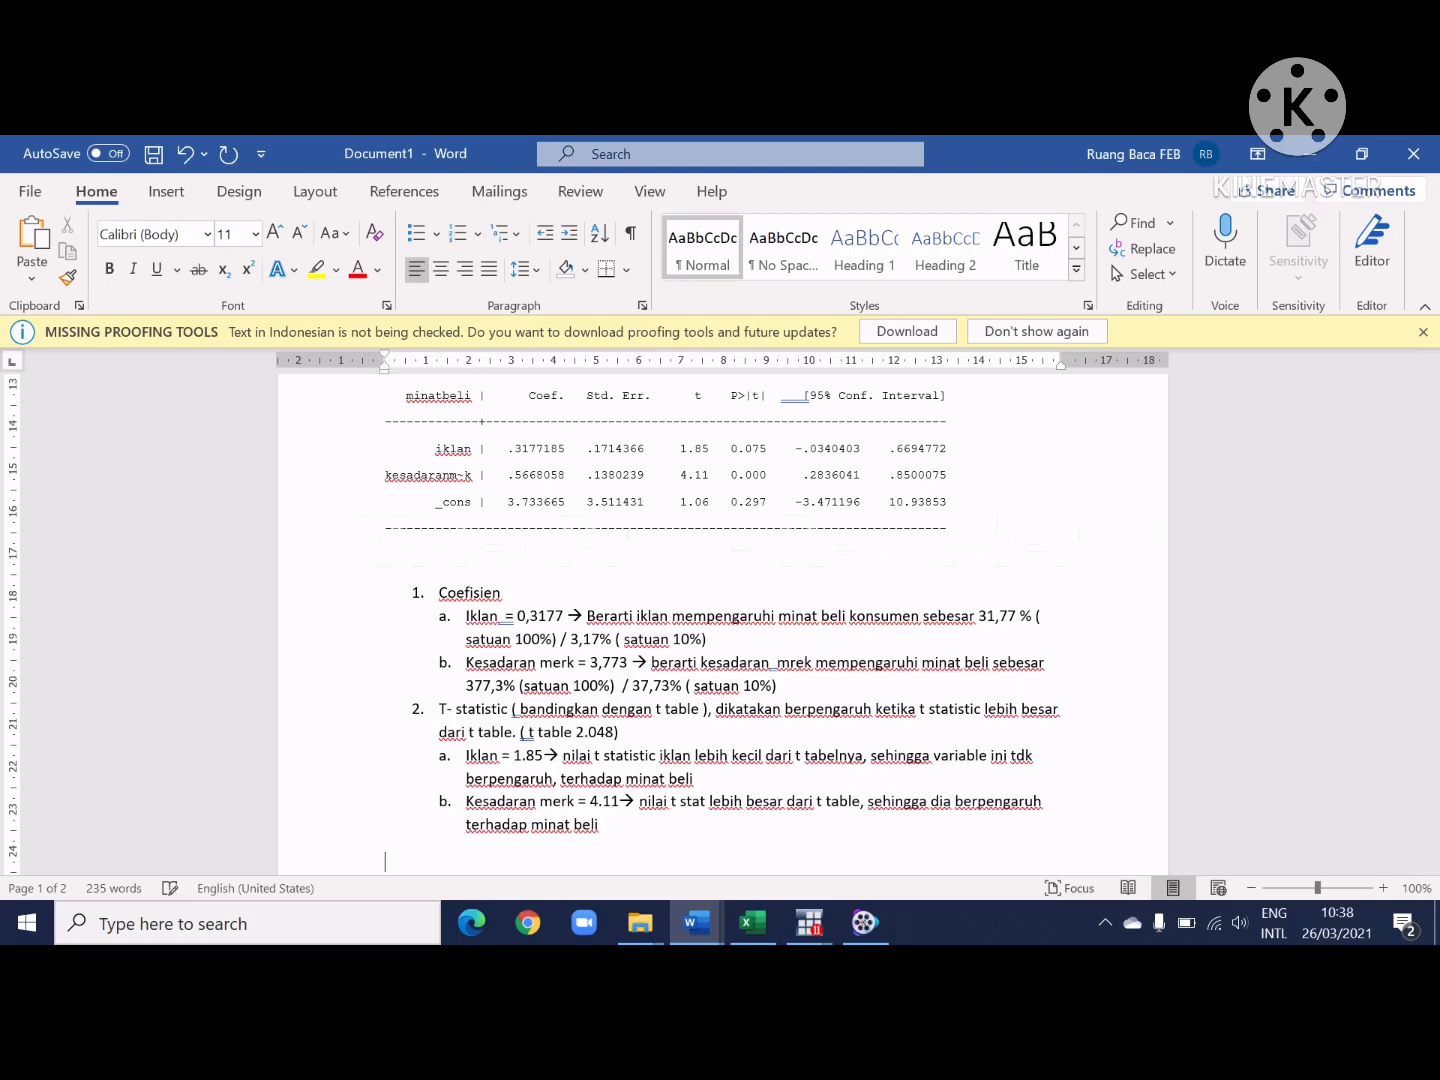
text(3. P)
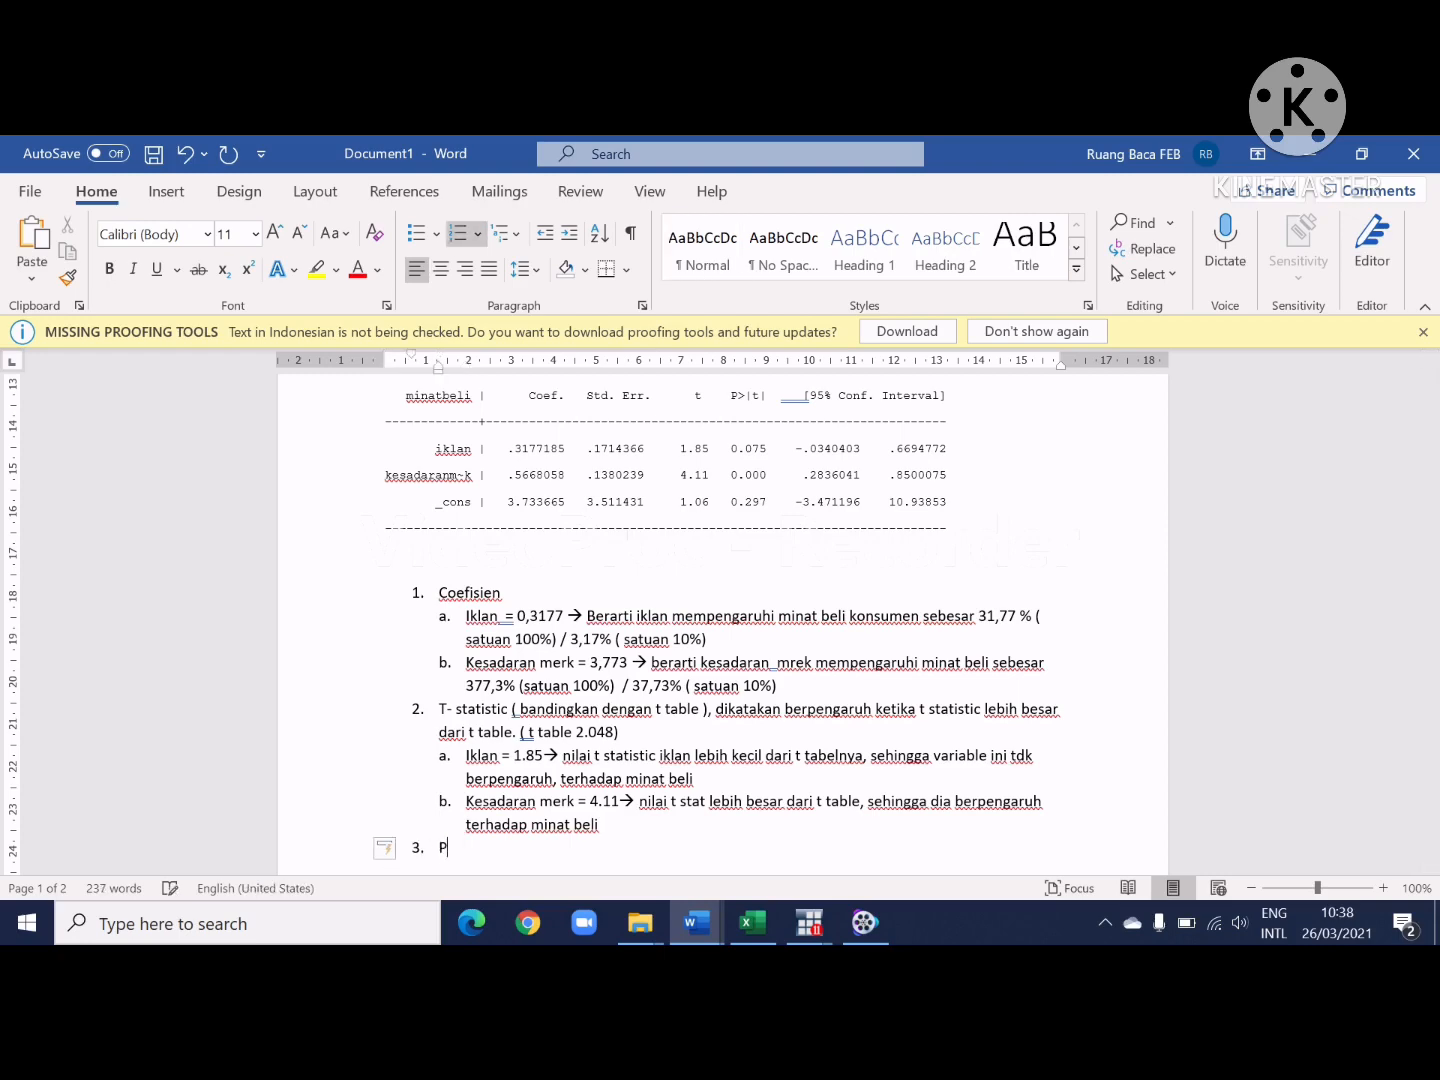
text( value)
Step: Insert blank unnumbered lines between the P value item and the NOTE paragraph
key(ctrl+Return)
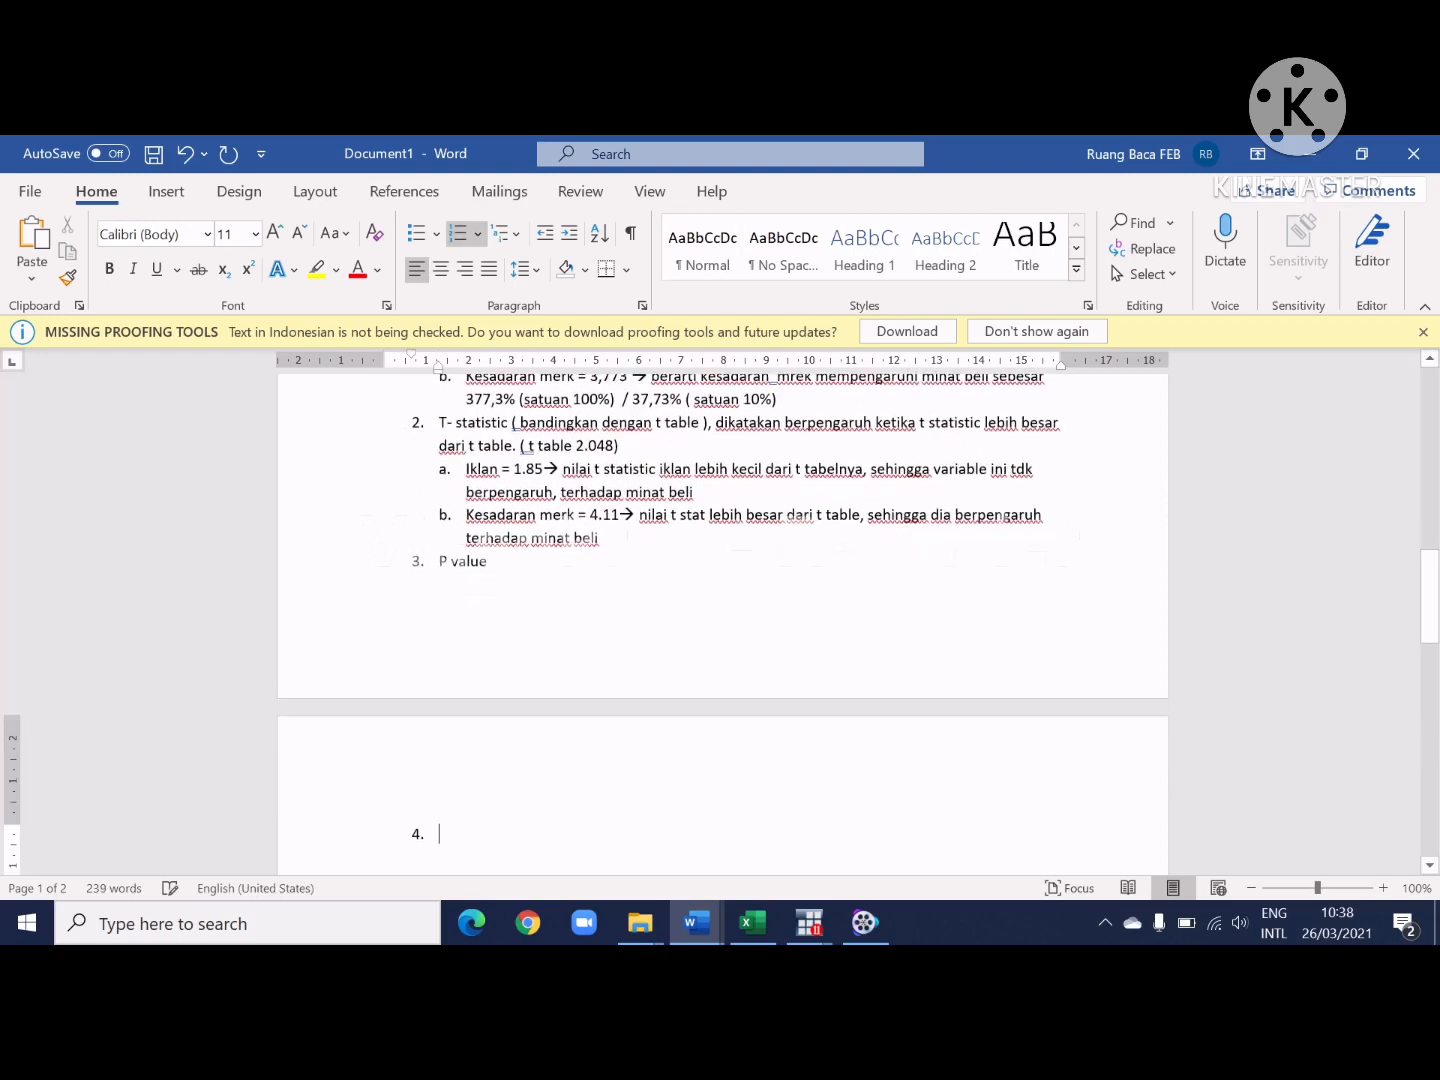
key(BackSpace)
click(676, 529)
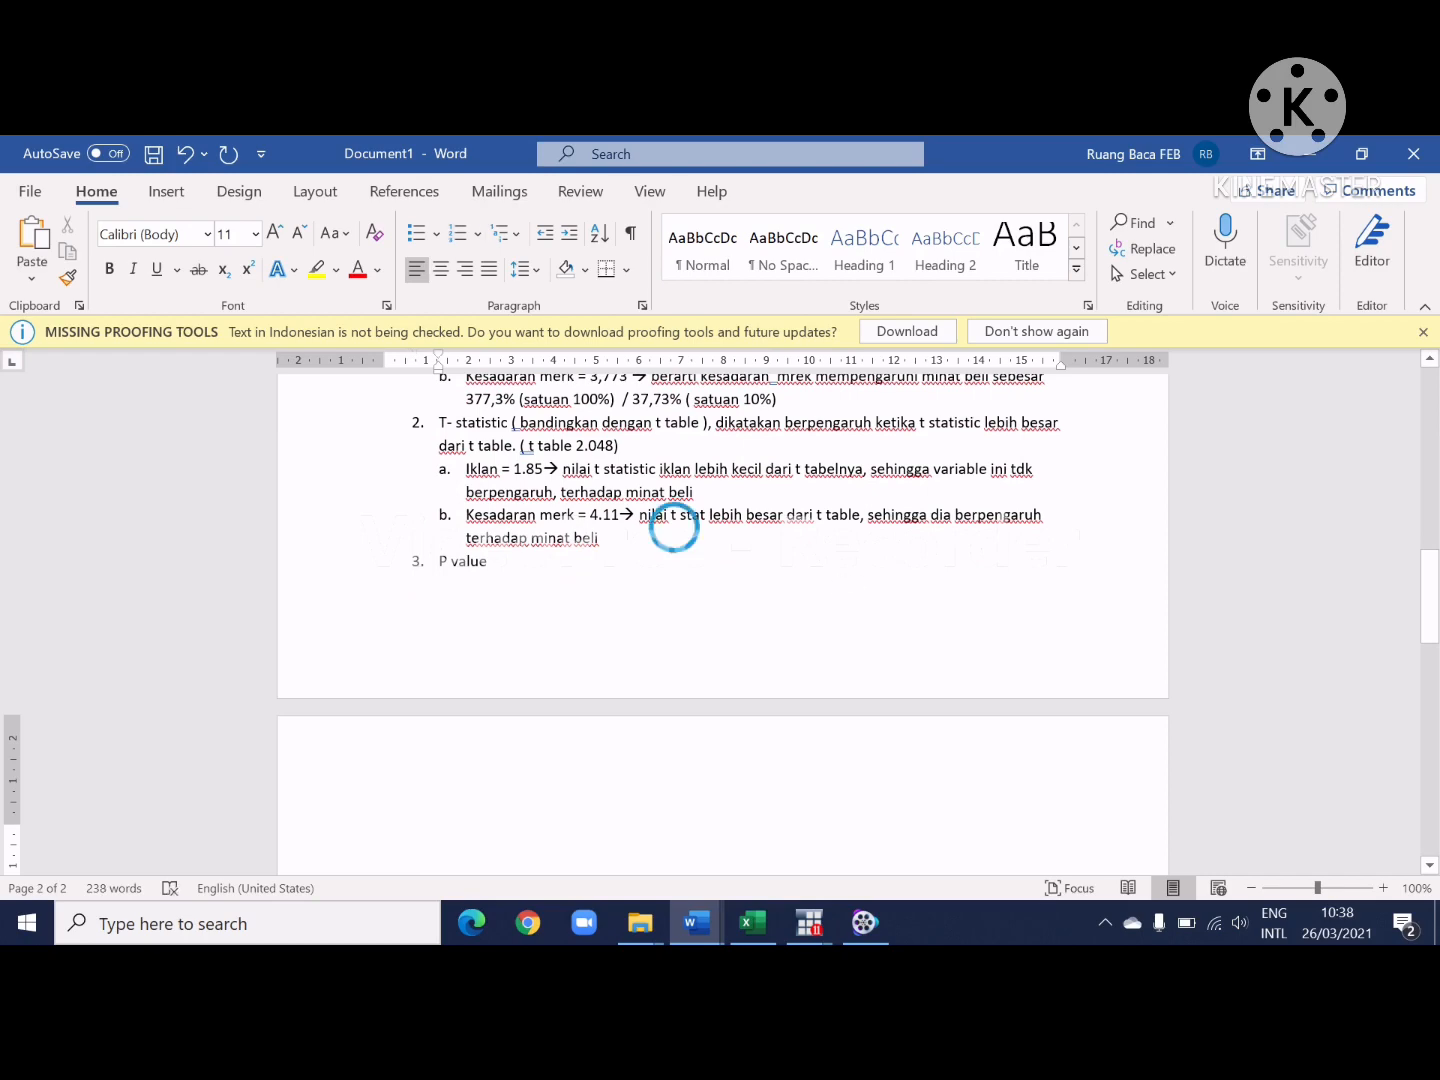
key(Return)
key(Return)
Step: Highlight the P>|t| column header in the regression table and the "P value" item in yellow
scroll(720, 620, up, 5)
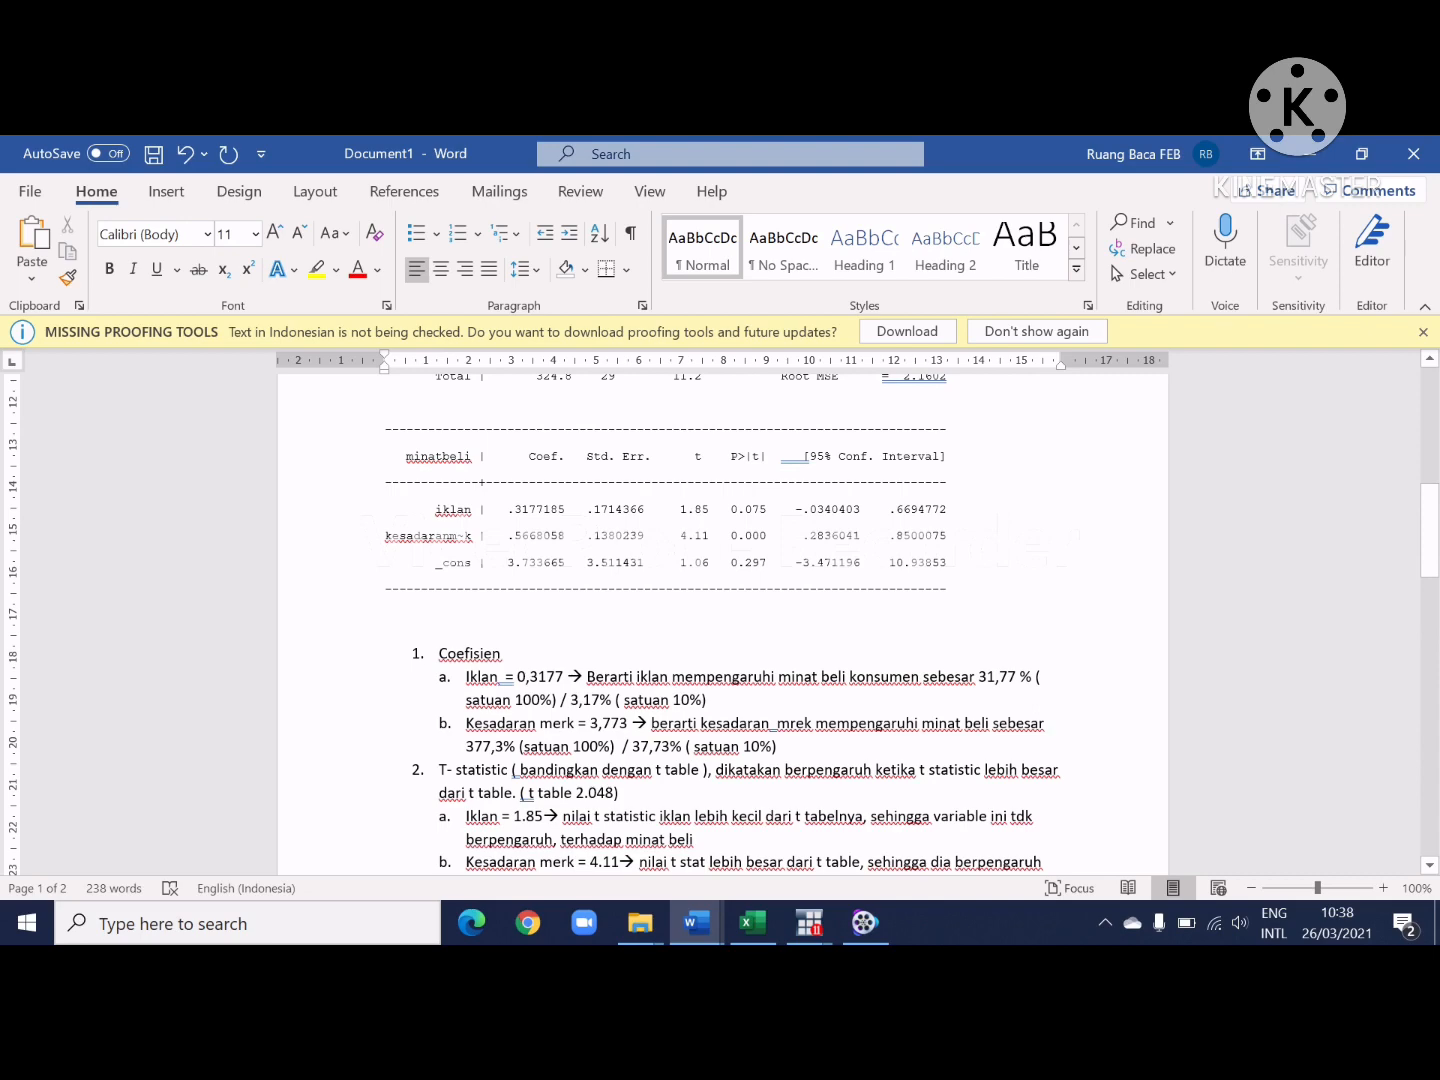
drag(730, 456, 768, 468)
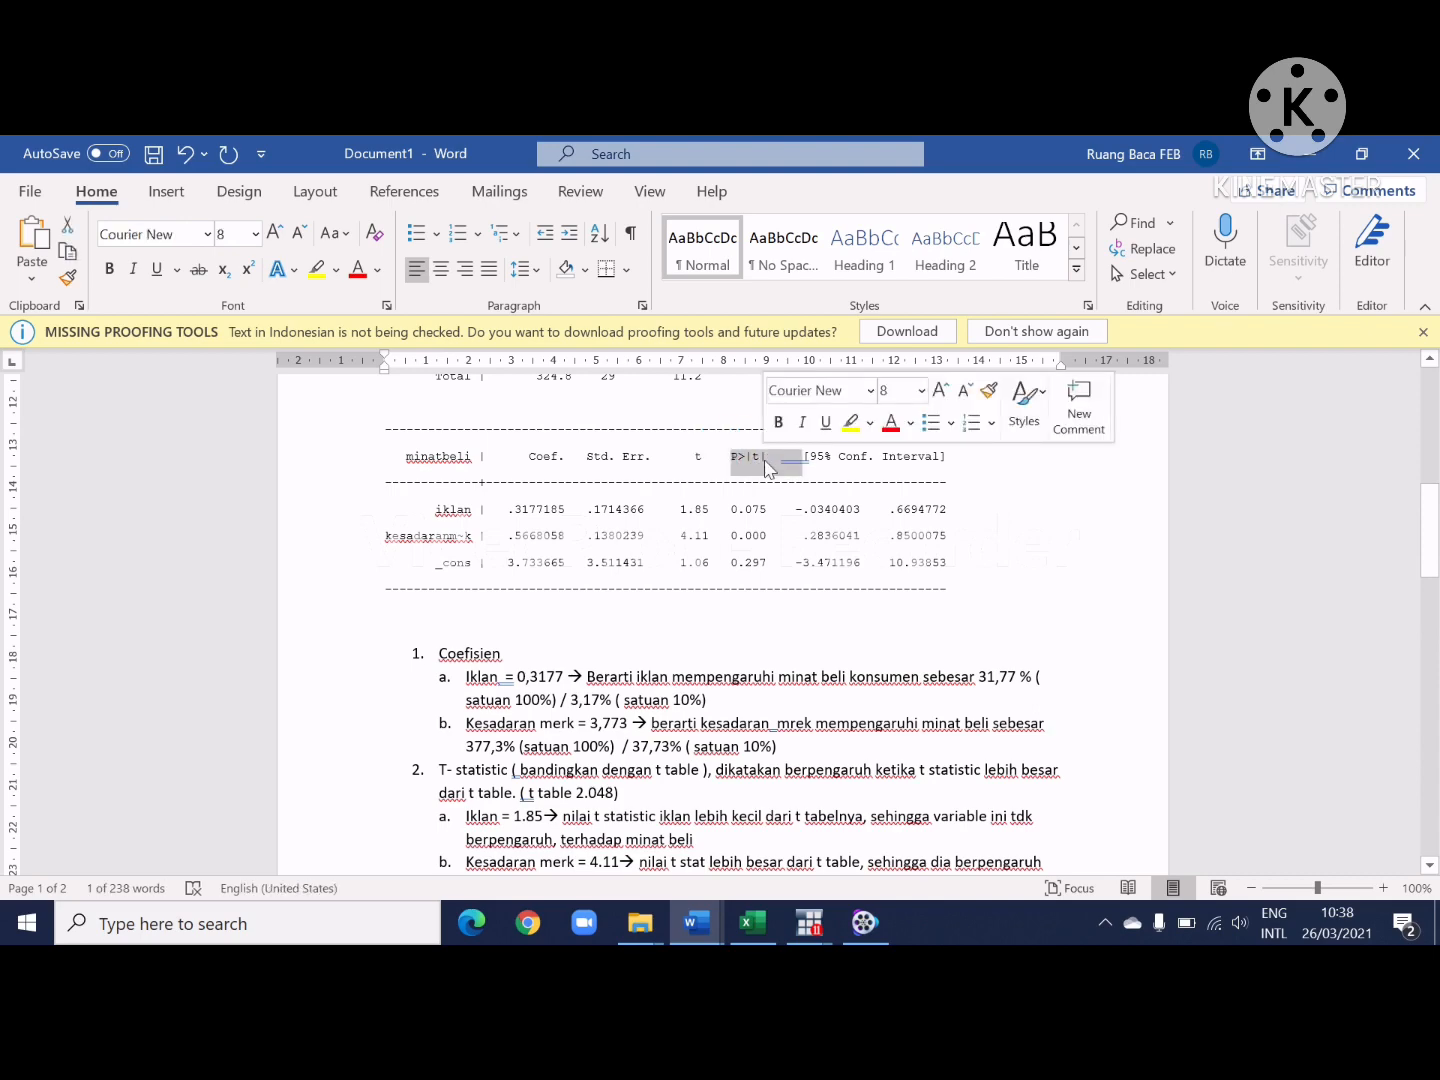
click(316, 269)
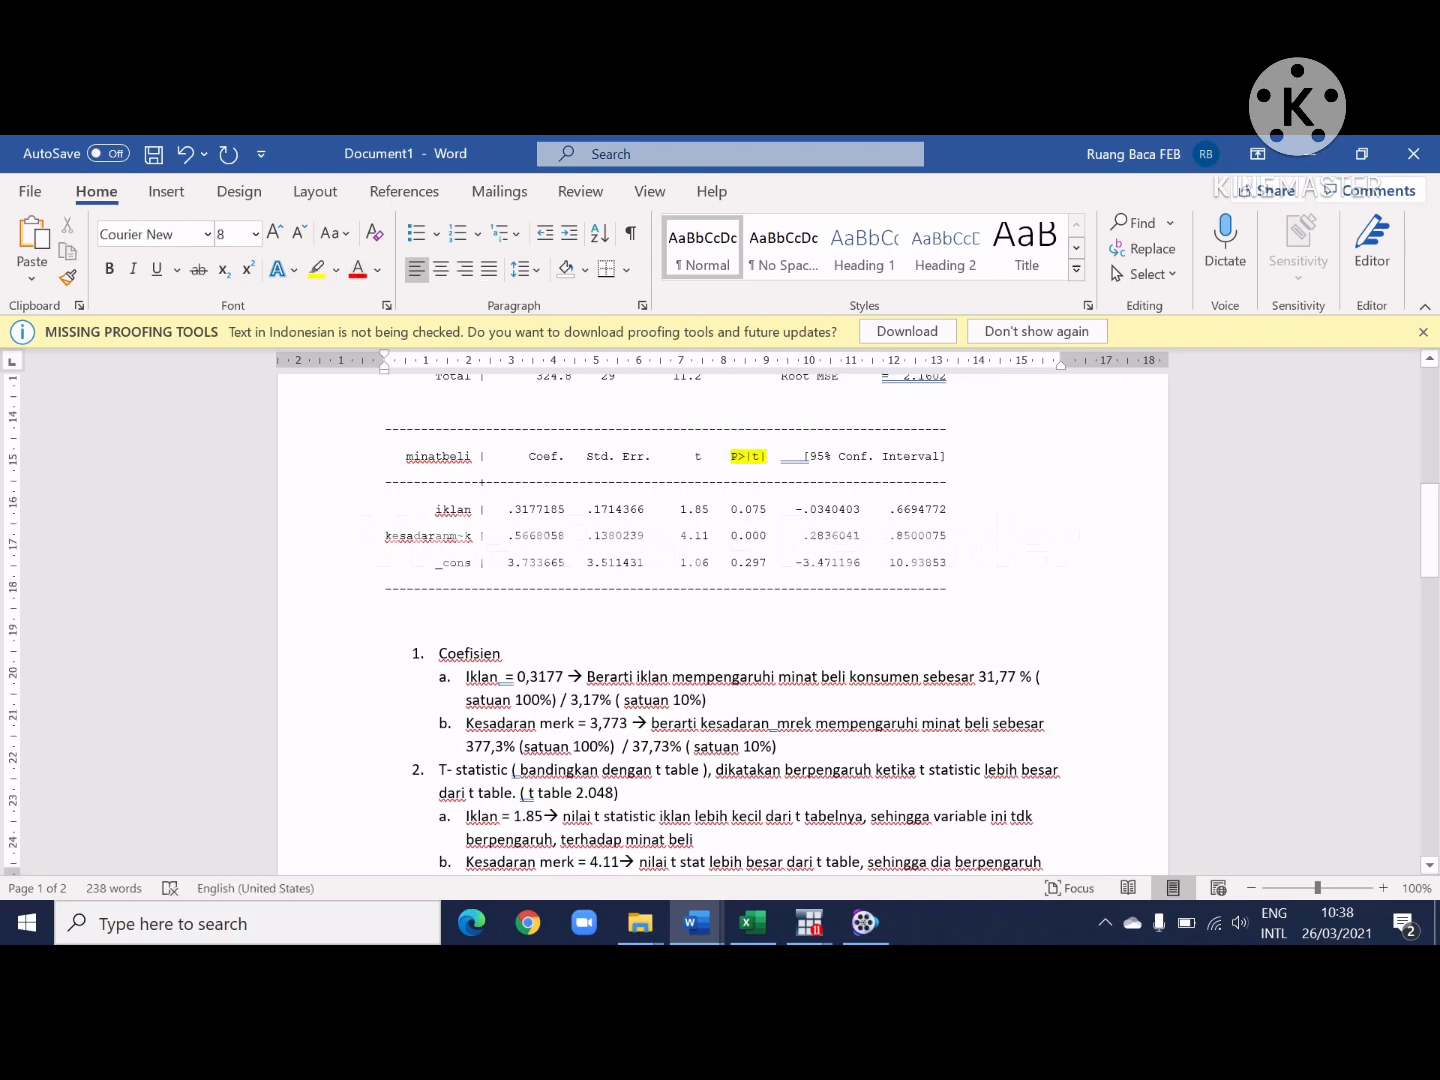
scroll(481, 620, down, 10)
drag(488, 625, 417, 614)
click(316, 269)
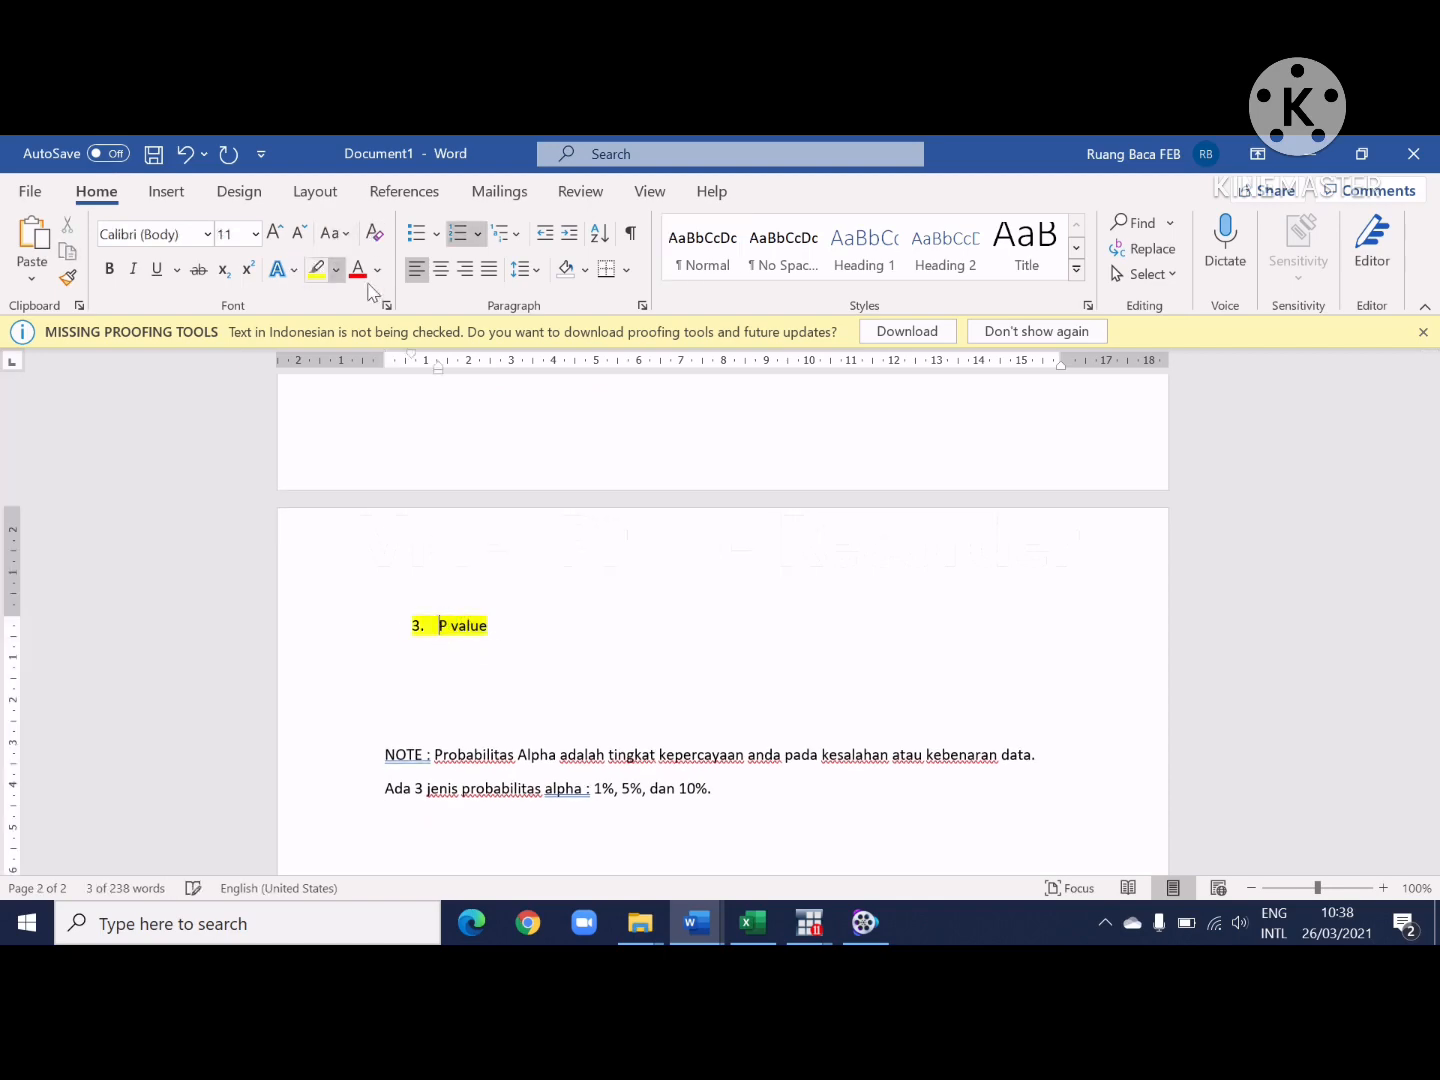
scroll(720, 620, up, 10)
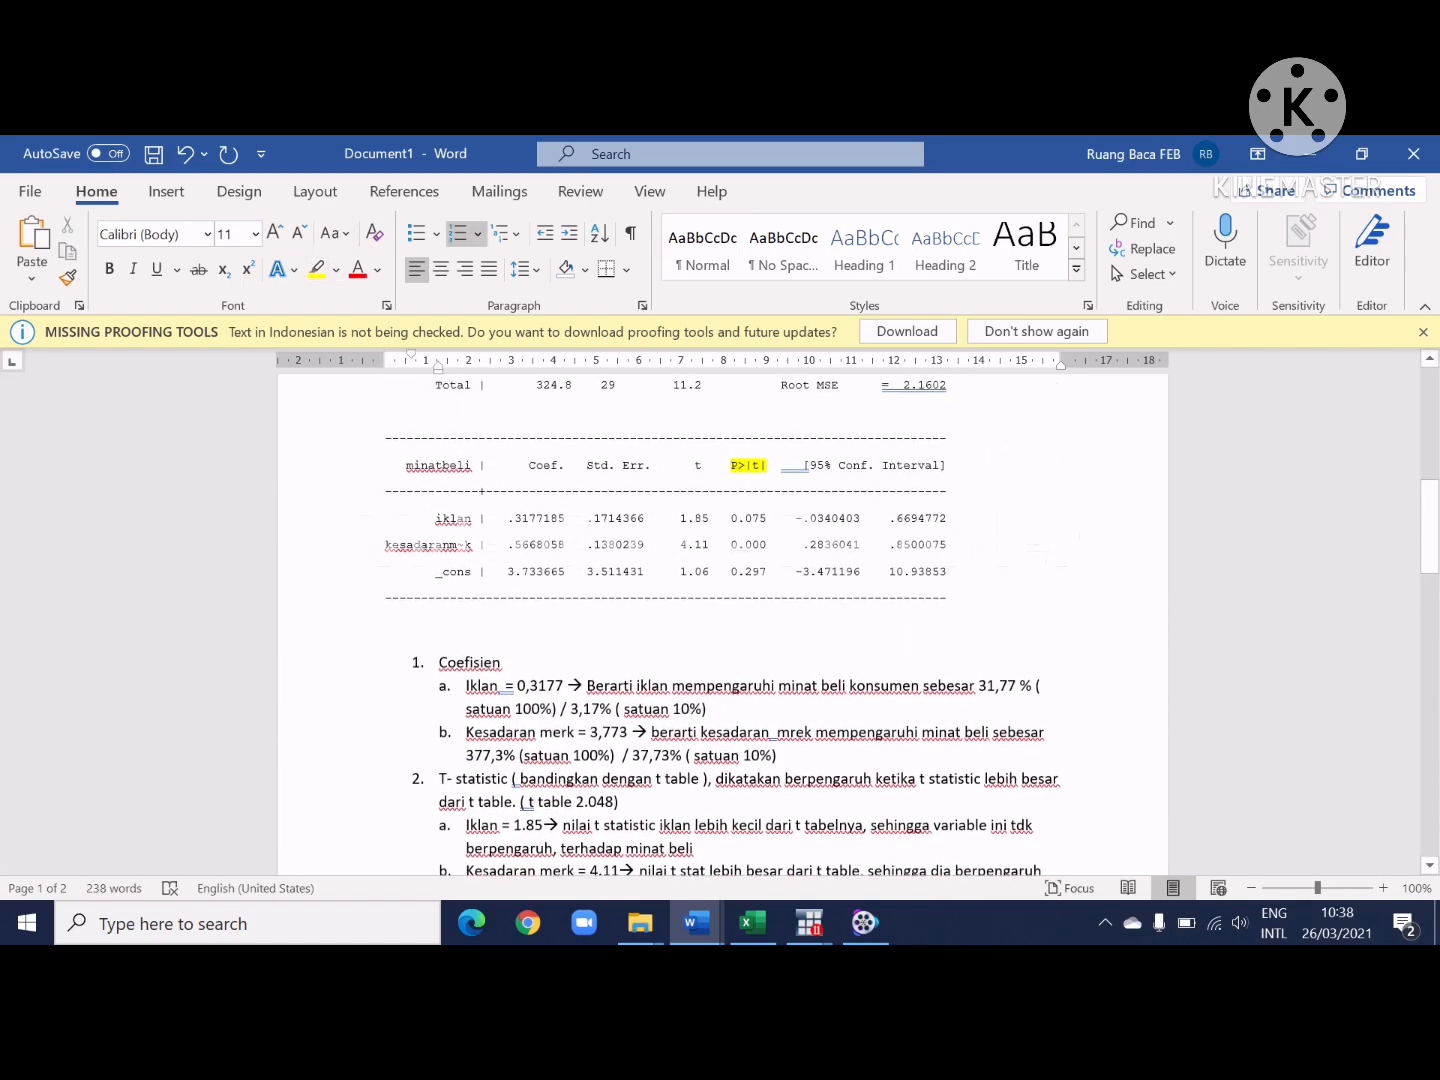
drag(552, 466, 514, 466)
click(336, 269)
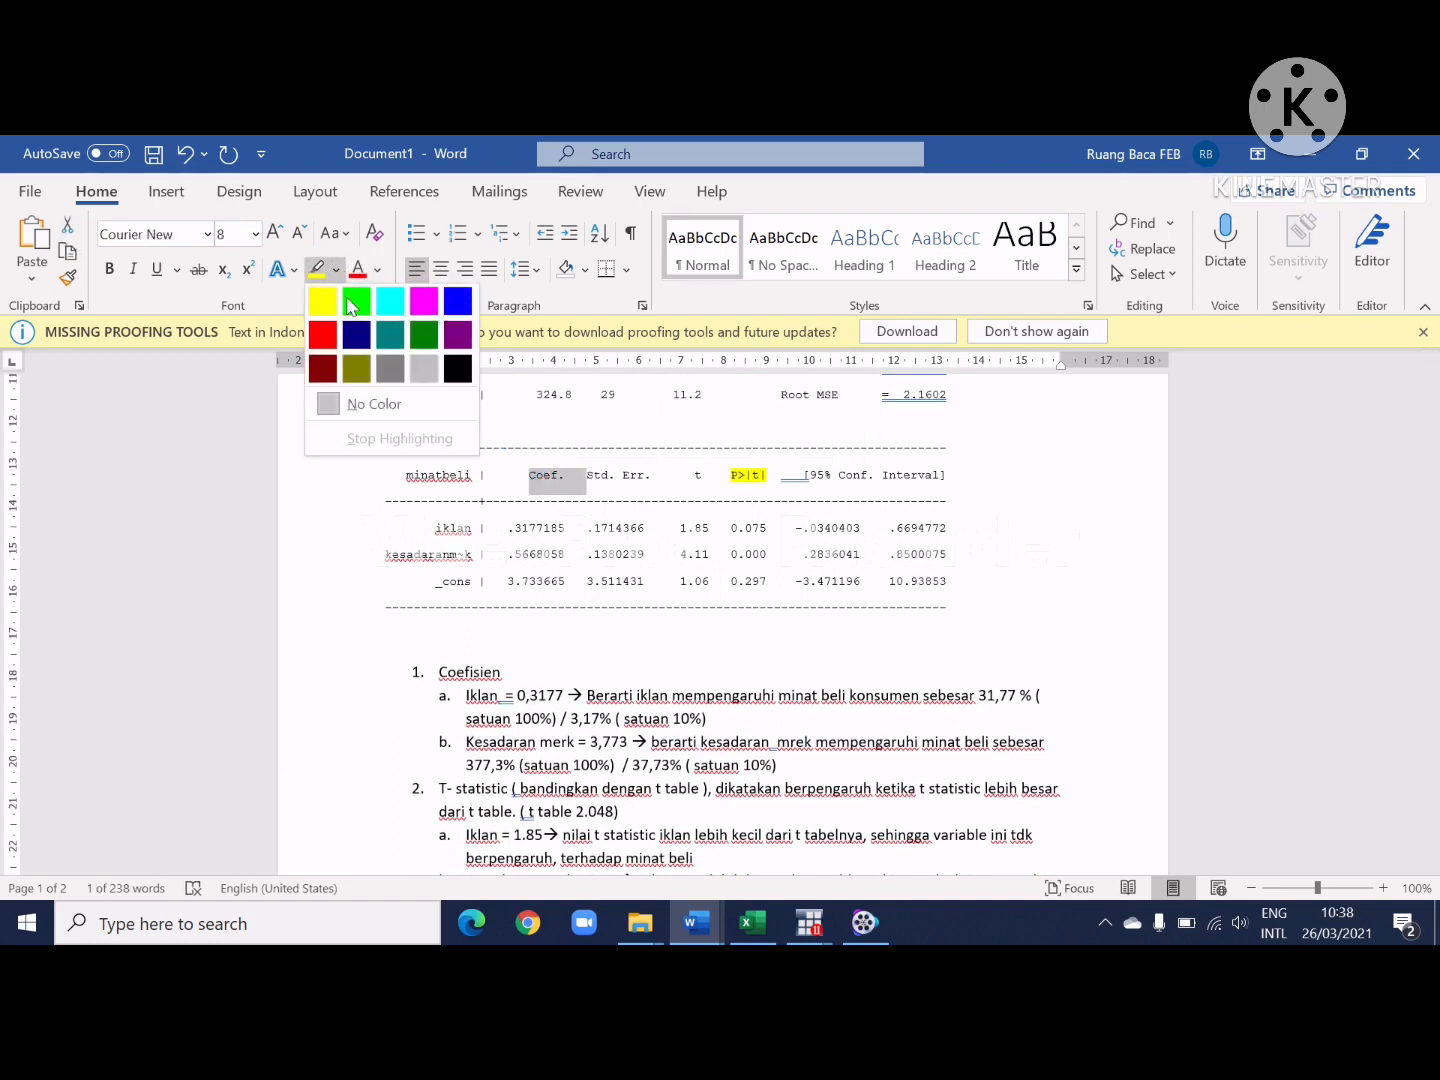
click(355, 335)
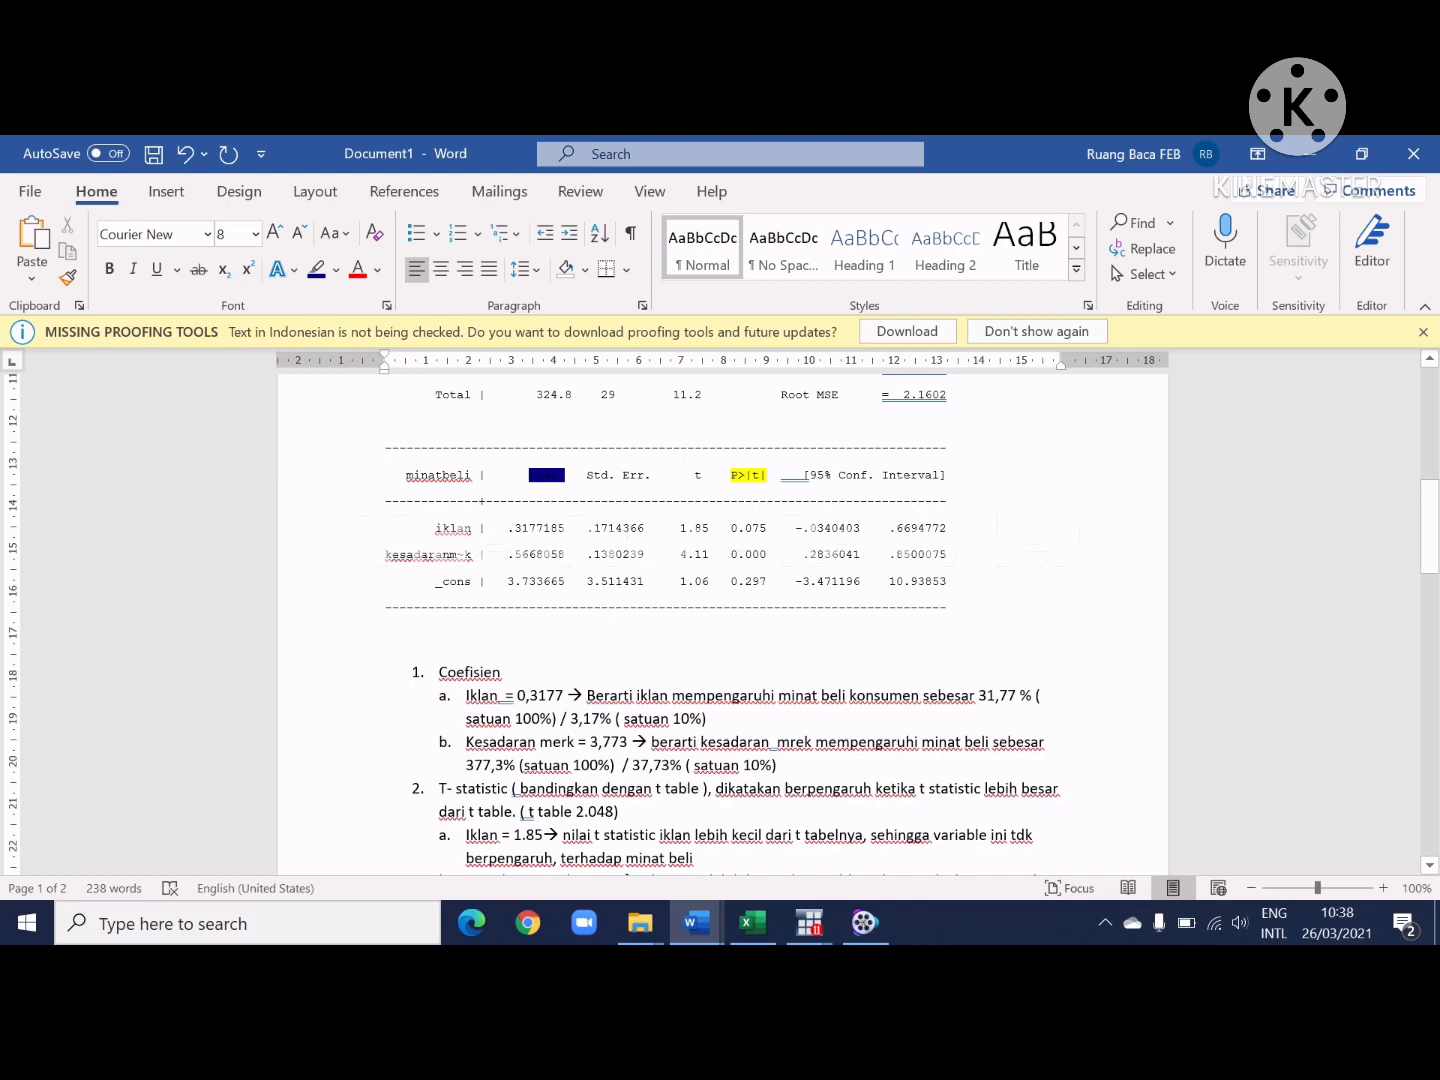
key(ctrl+z)
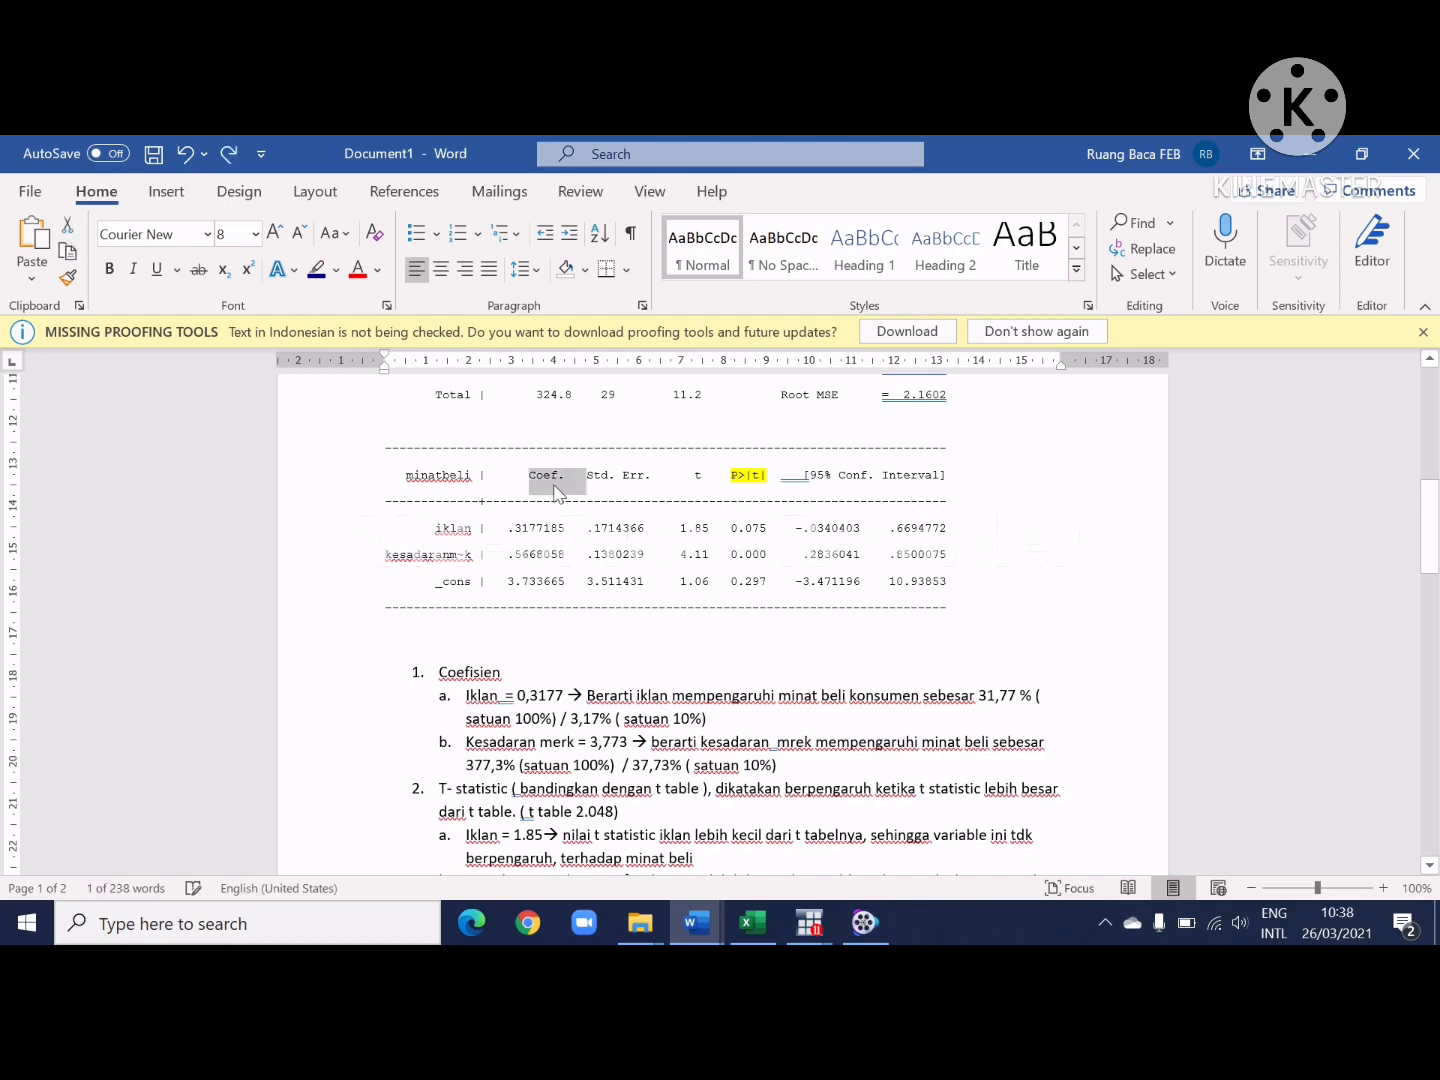
Step: Highlight the Coef. column header in the regression table and the "Coefisien" item in light gray
click(336, 269)
click(425, 369)
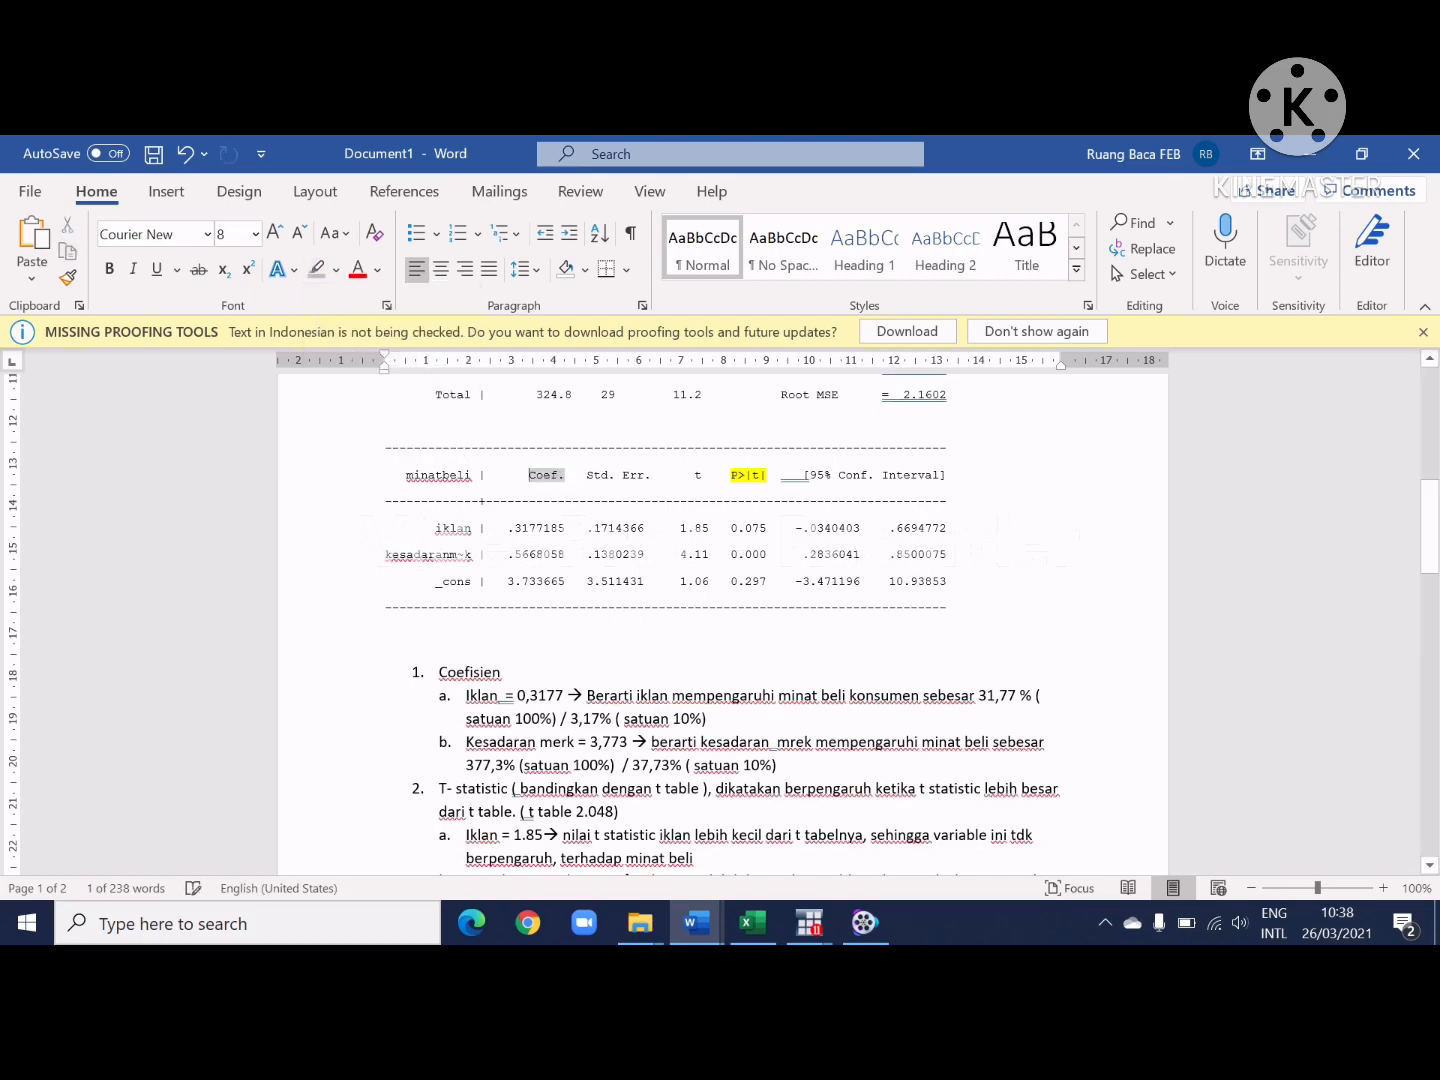
click(448, 669)
double_click(448, 668)
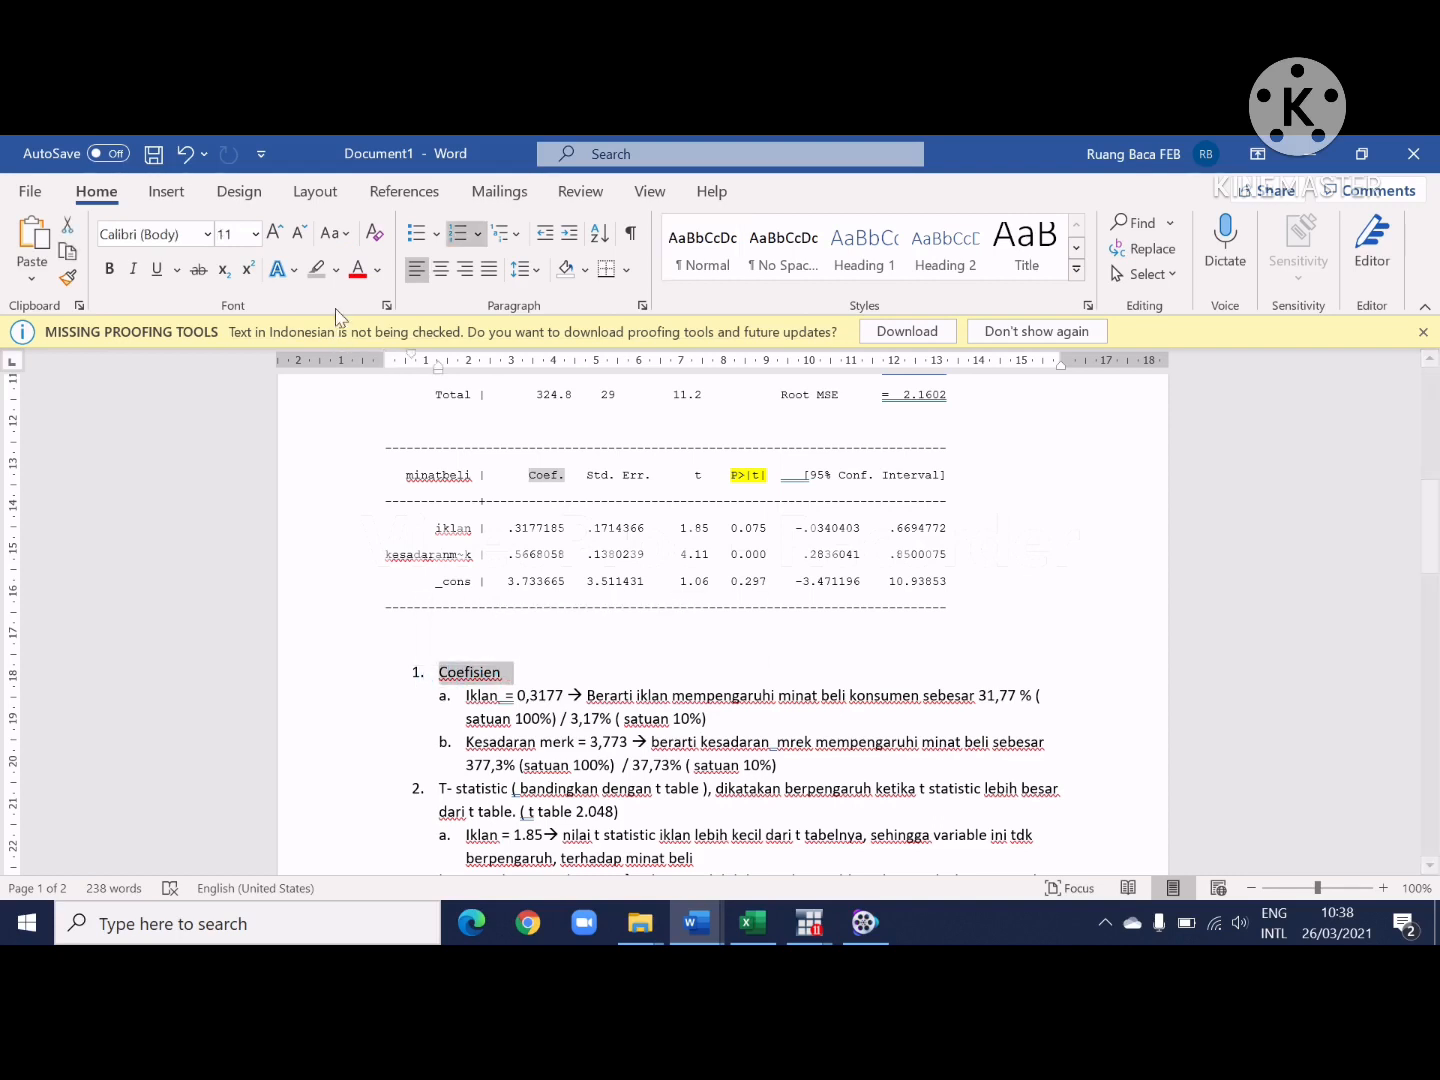
click(317, 269)
Step: Highlight the t column header in the regression table and the words "T- statistic" in item 2 in turquoise
drag(694, 468, 709, 480)
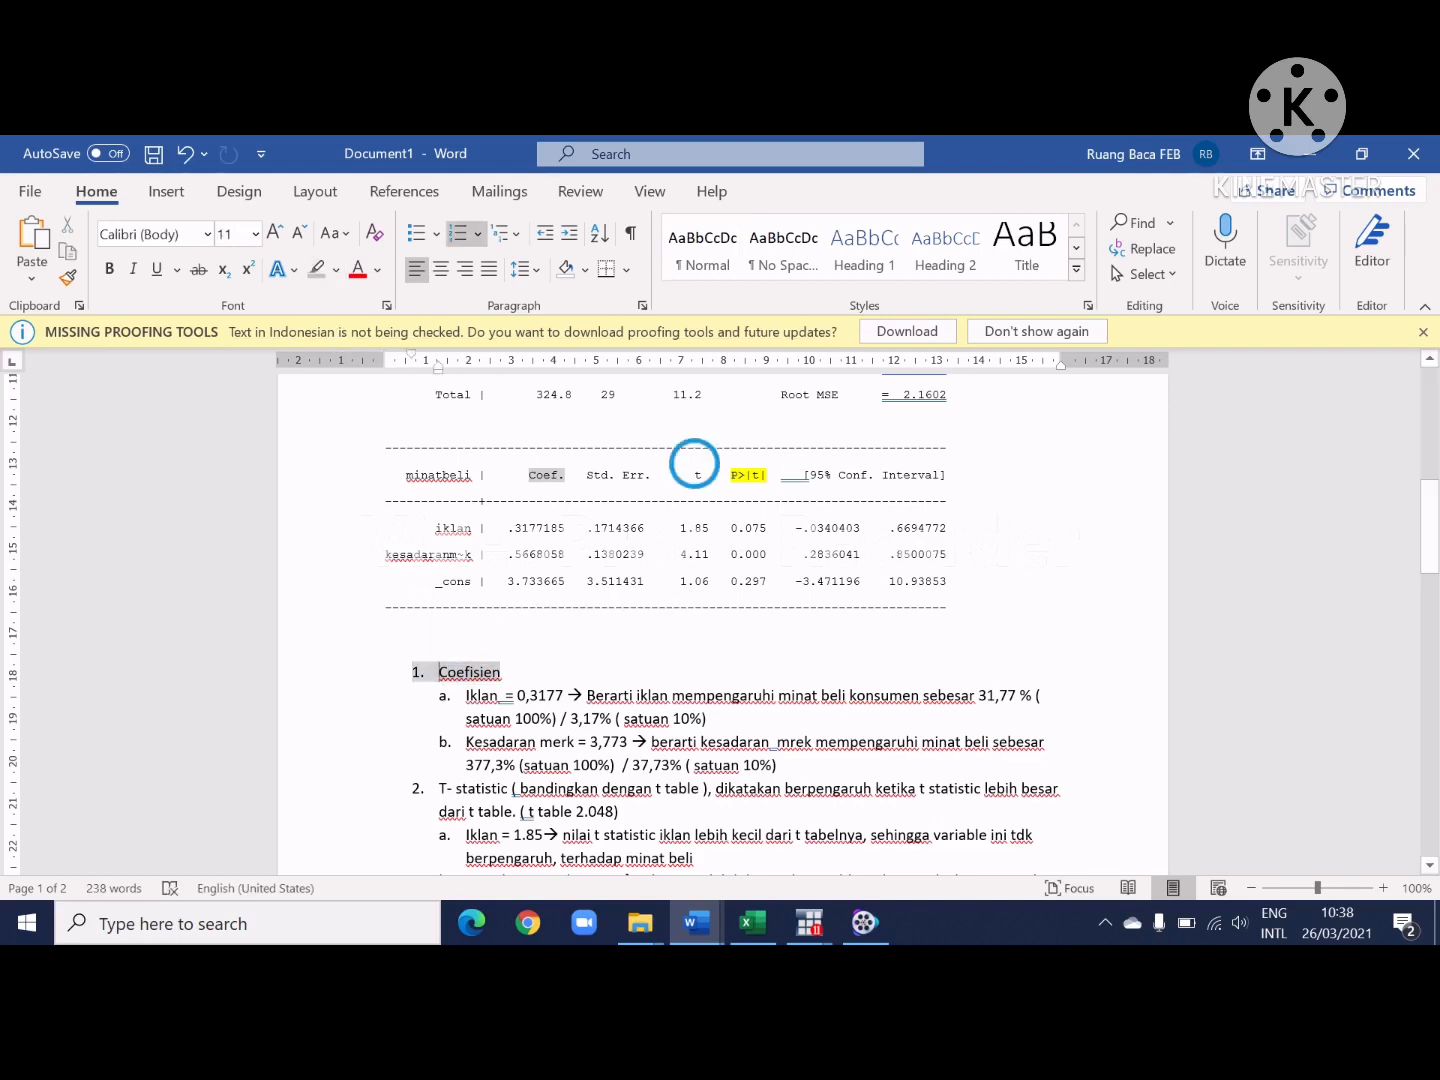
click(337, 268)
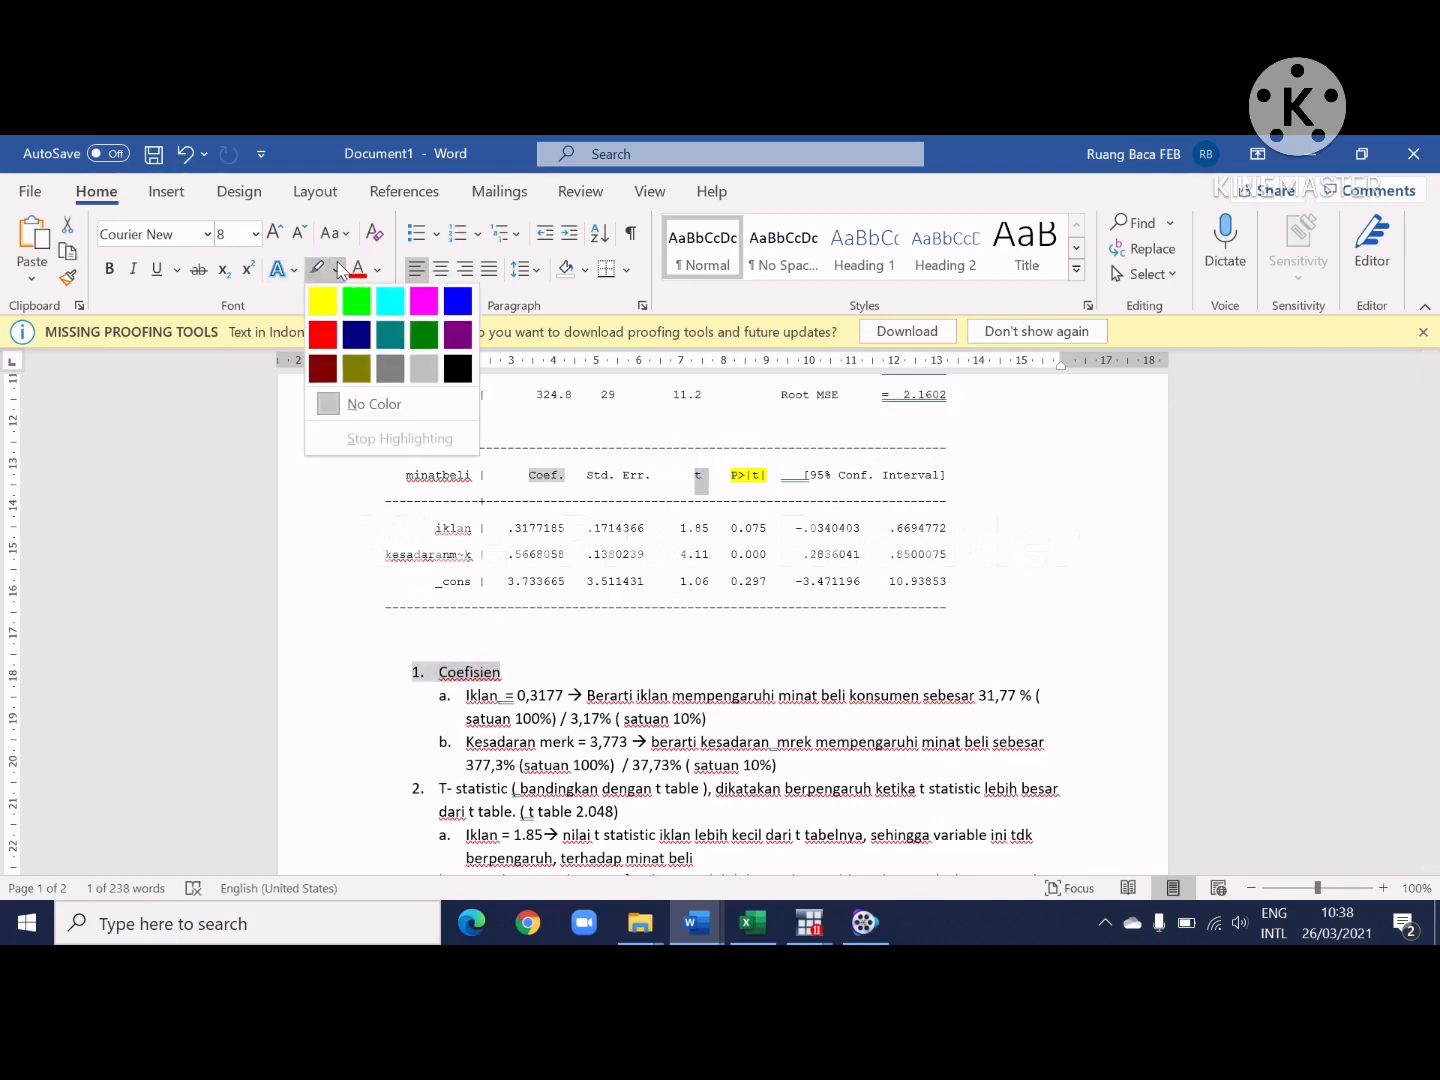
click(386, 299)
scroll(720, 600, down, 5)
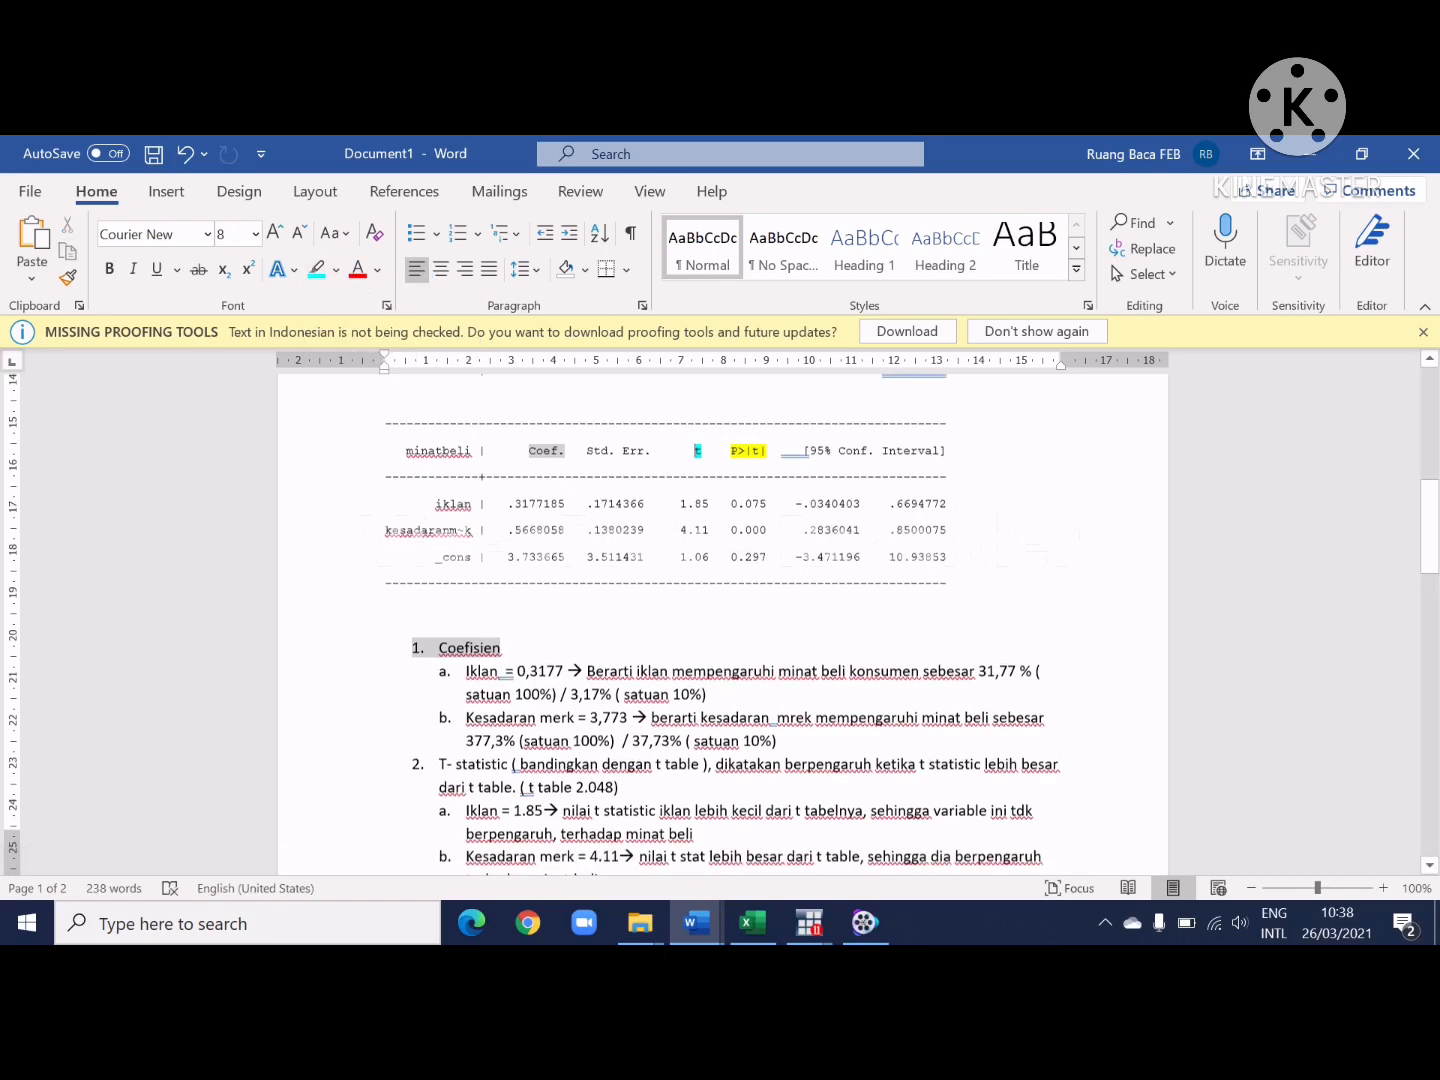
click(499, 491)
drag(499, 492, 440, 489)
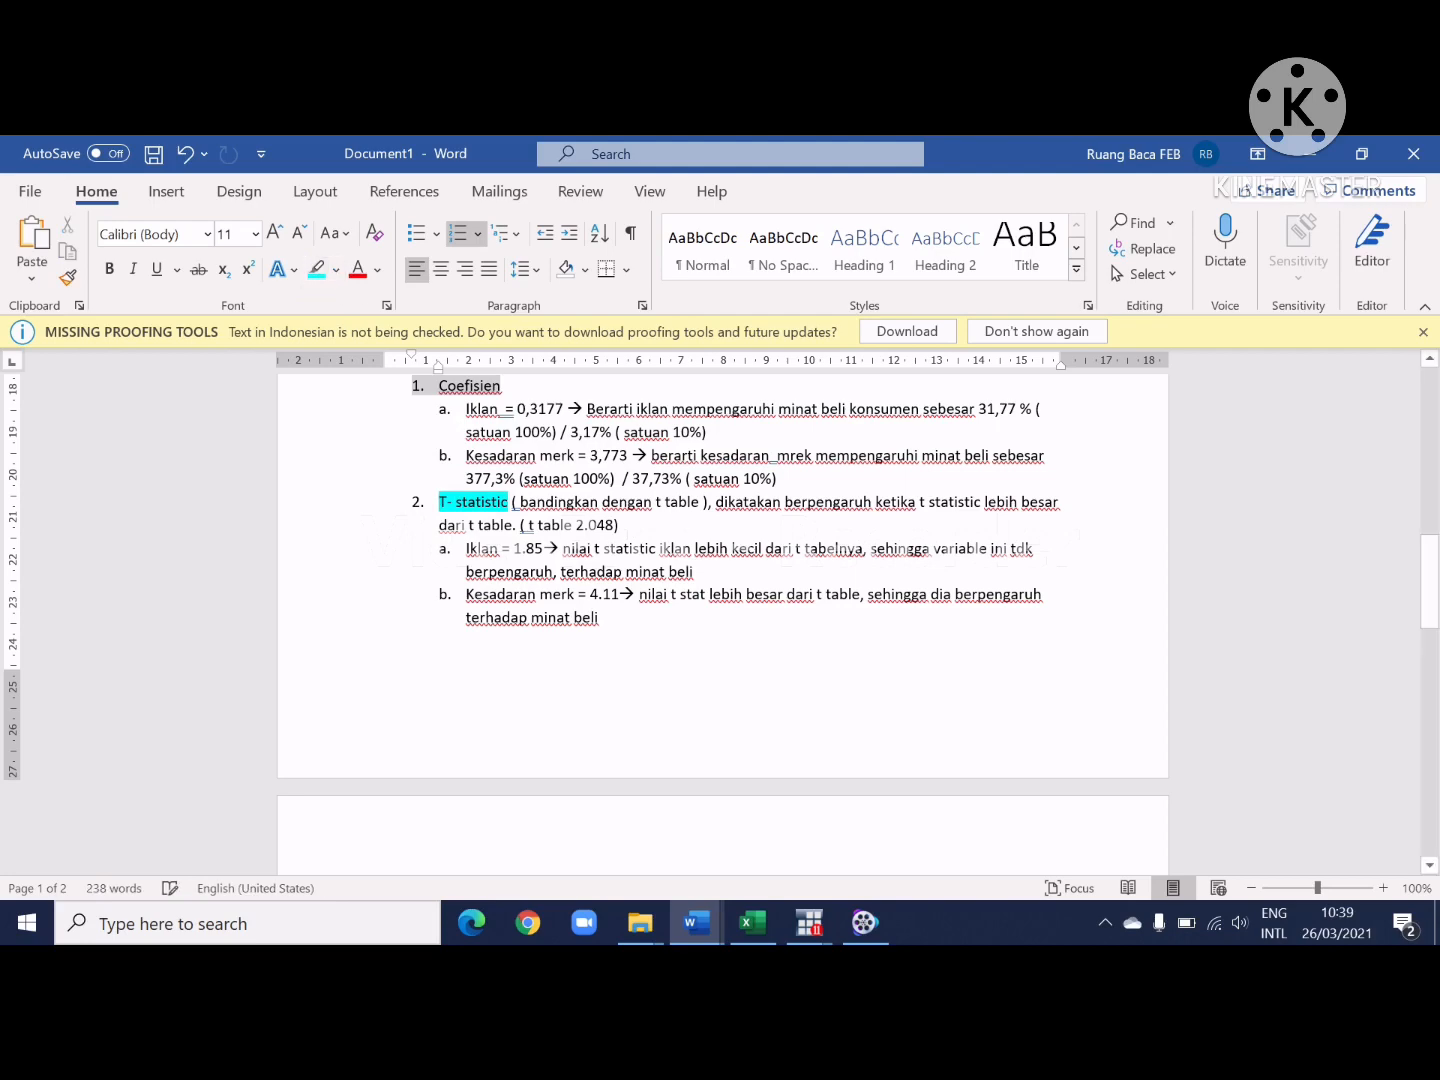
Step: Add lettered sub-items under P value holding the table's p-values: 0.075 as item a and 0.000 as item b
scroll(548, 582, down, 4)
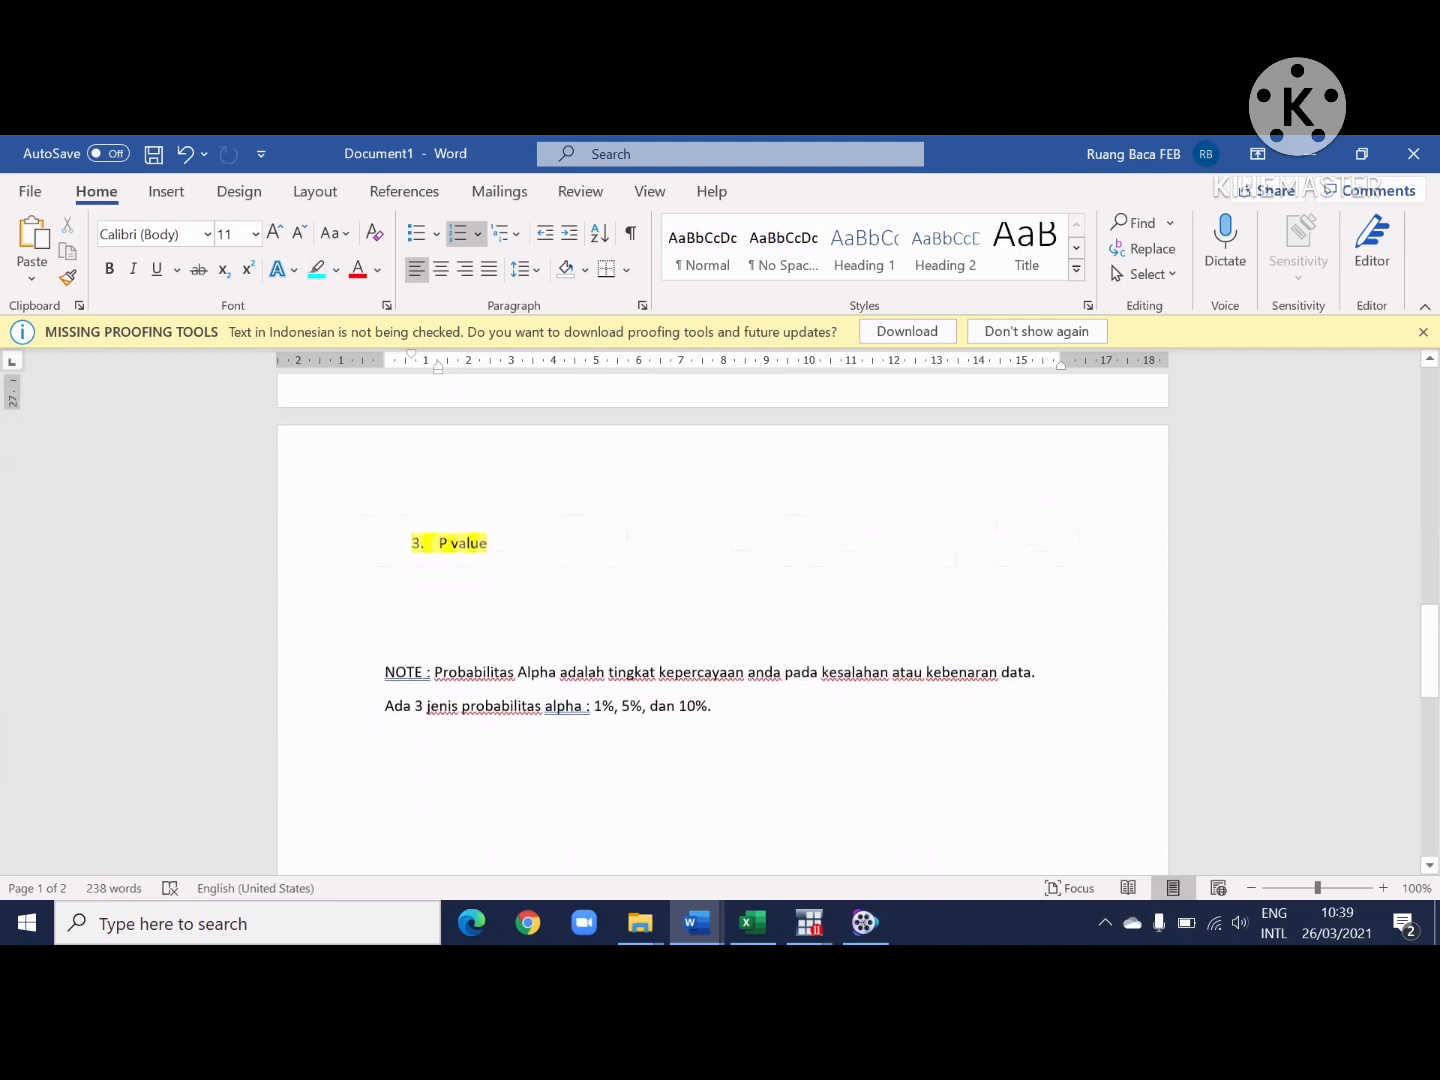
click(548, 581)
text(a.)
scroll(548, 581, up, 5)
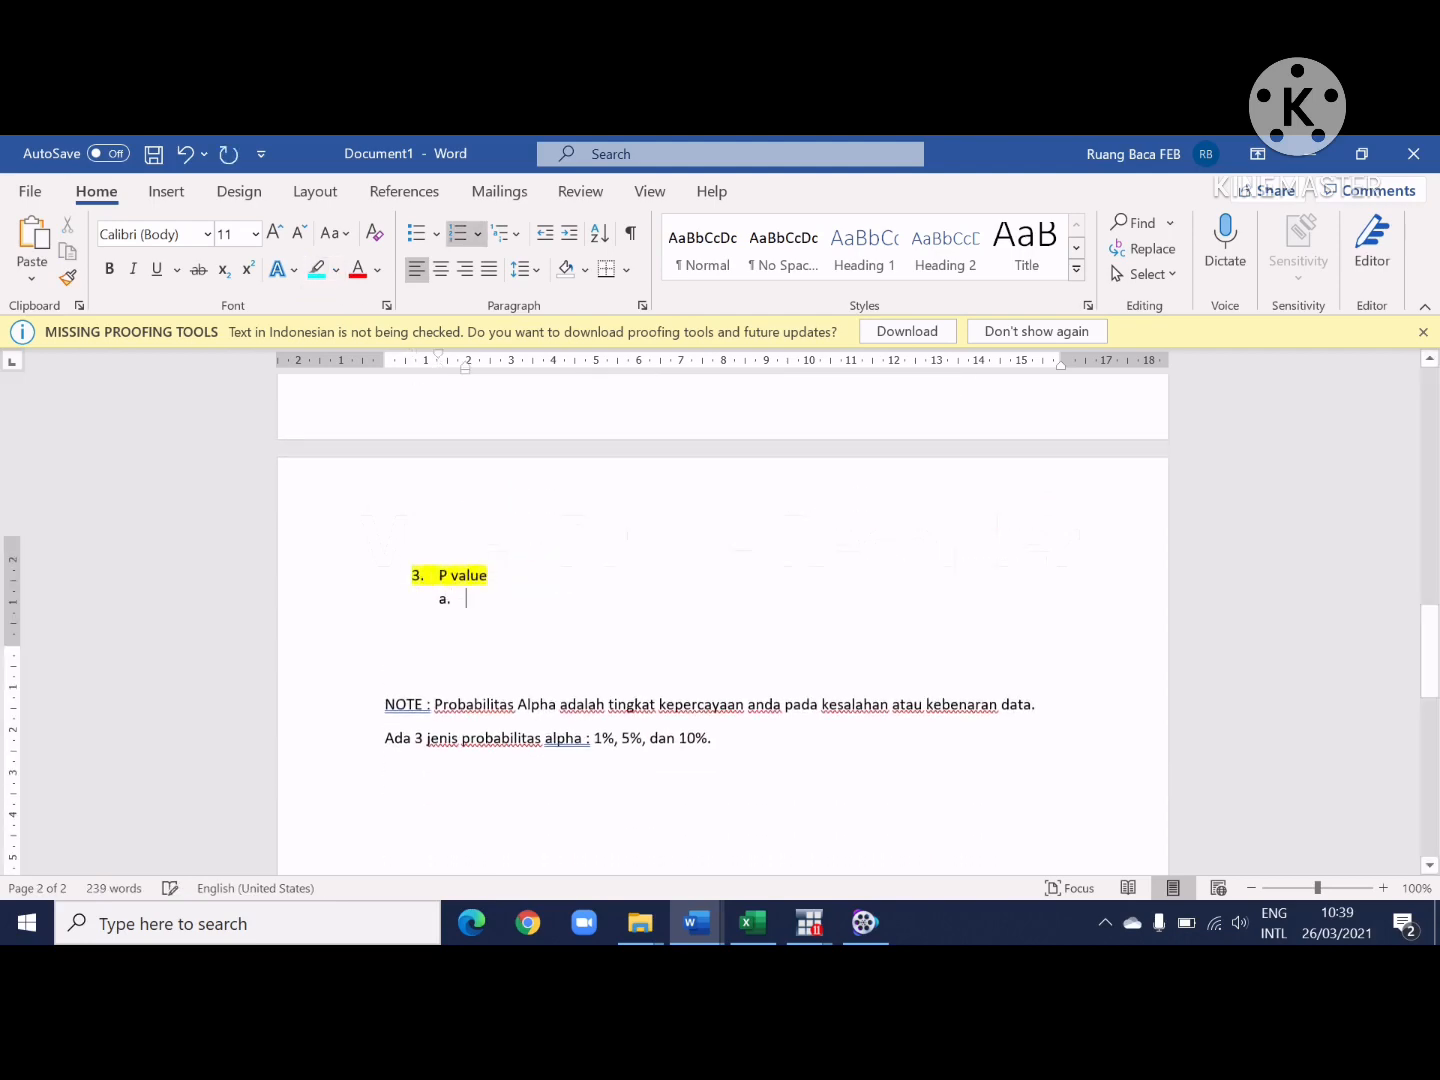
scroll(548, 582, up, 1)
scroll(548, 581, down, 5)
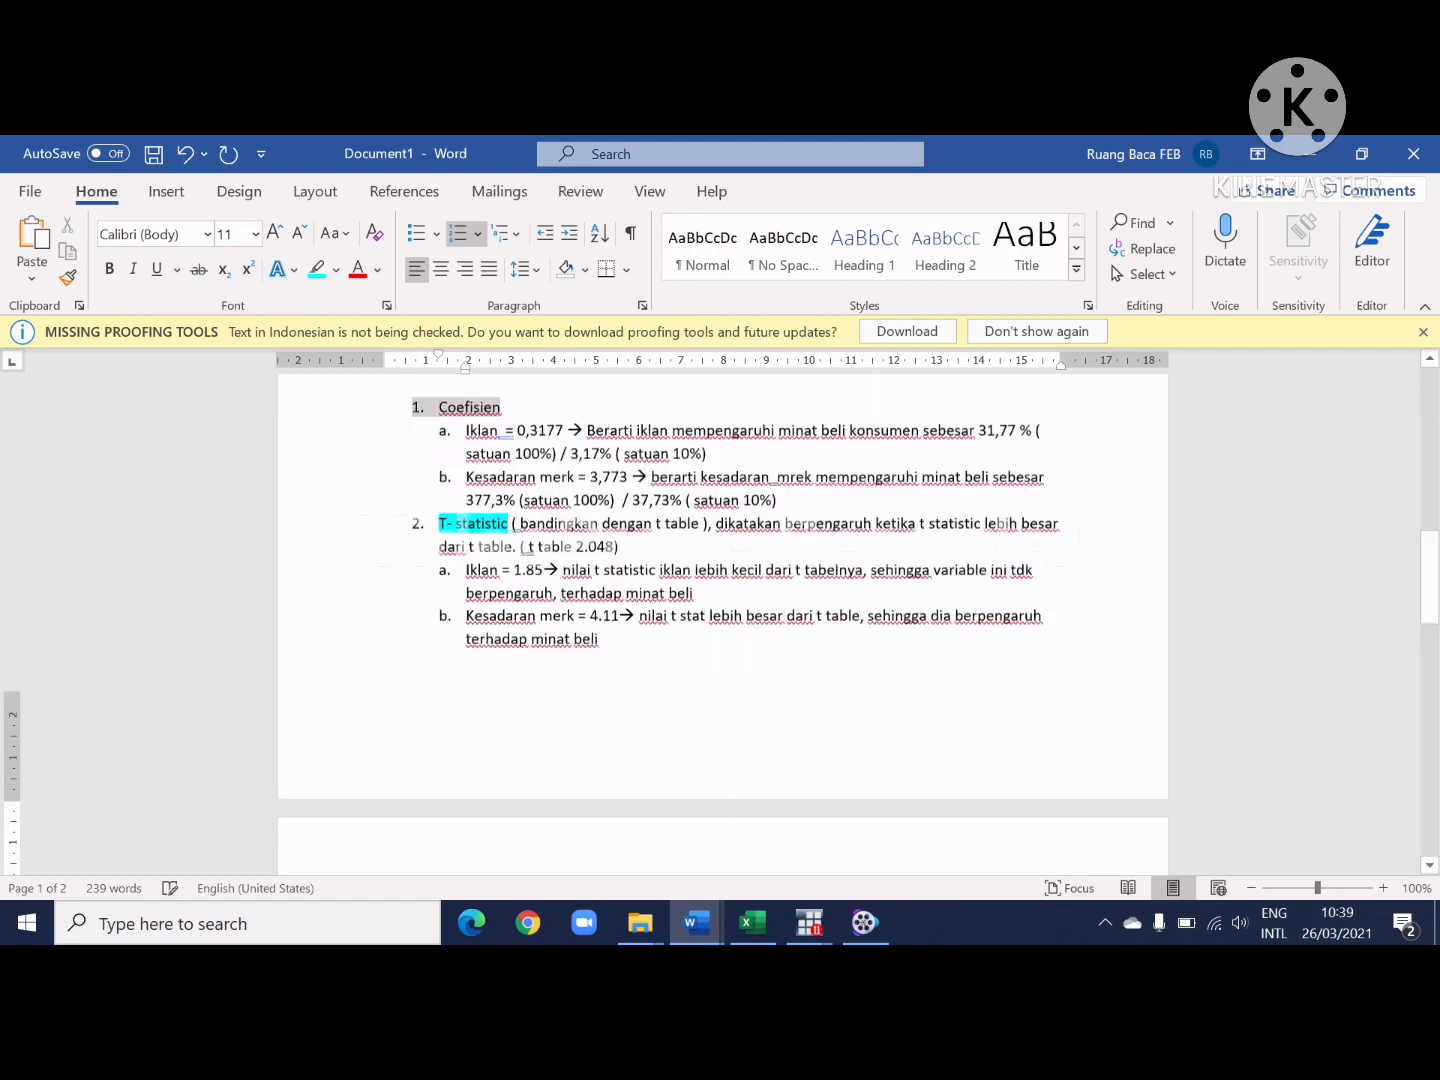
text(0.075)
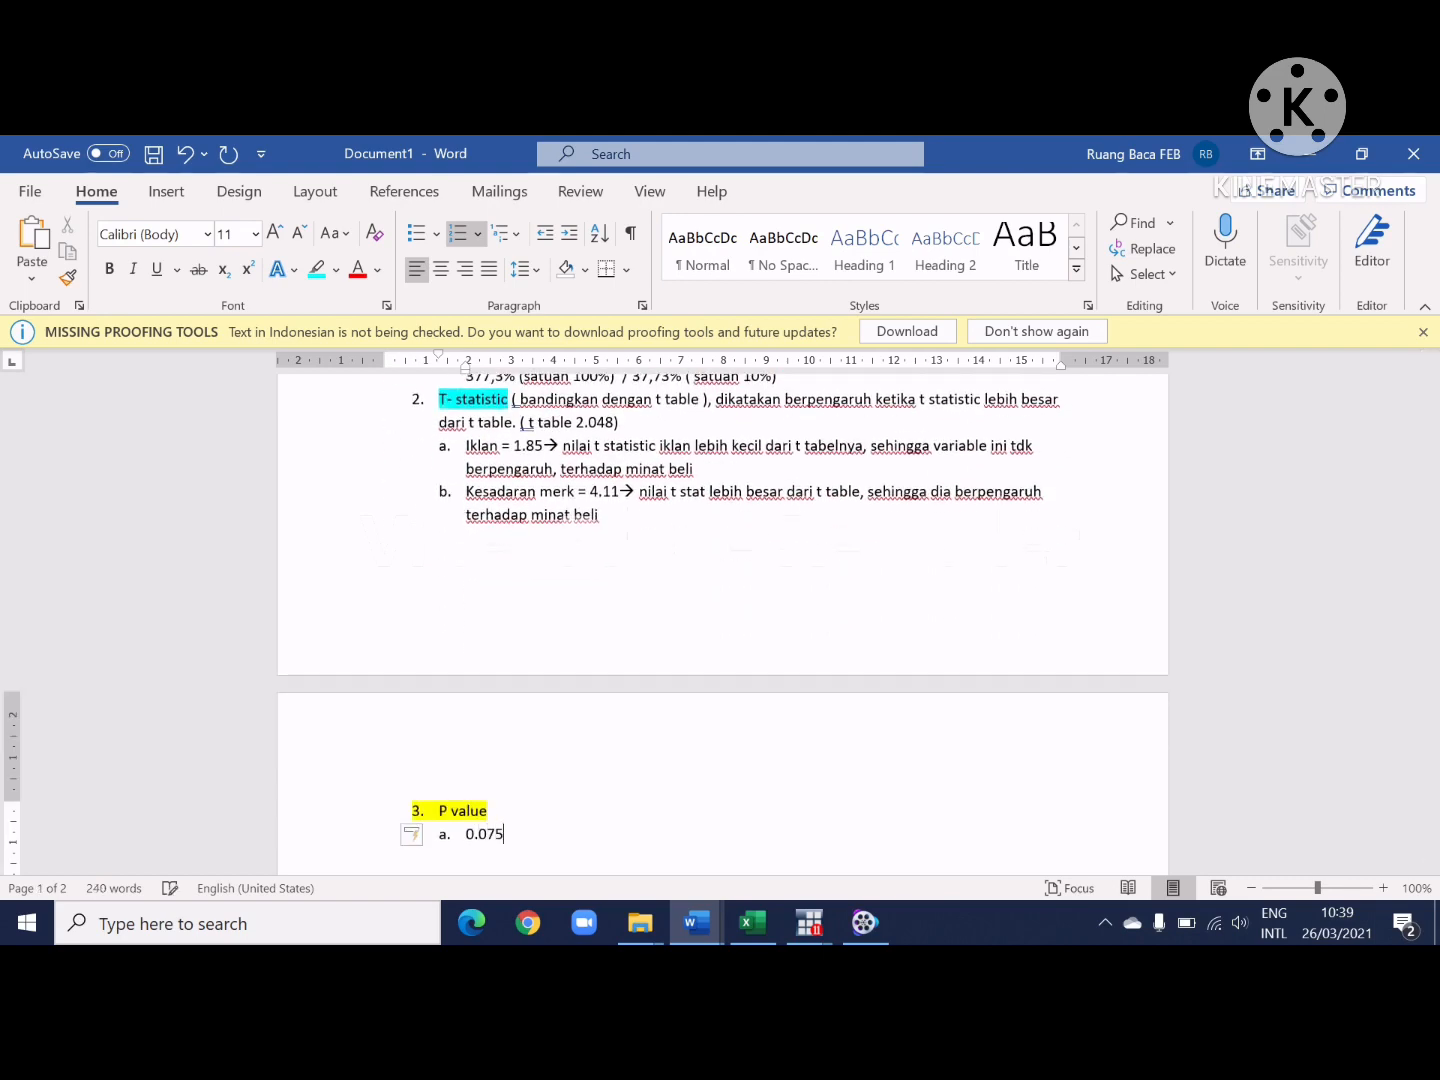
scroll(722, 620, up, 5)
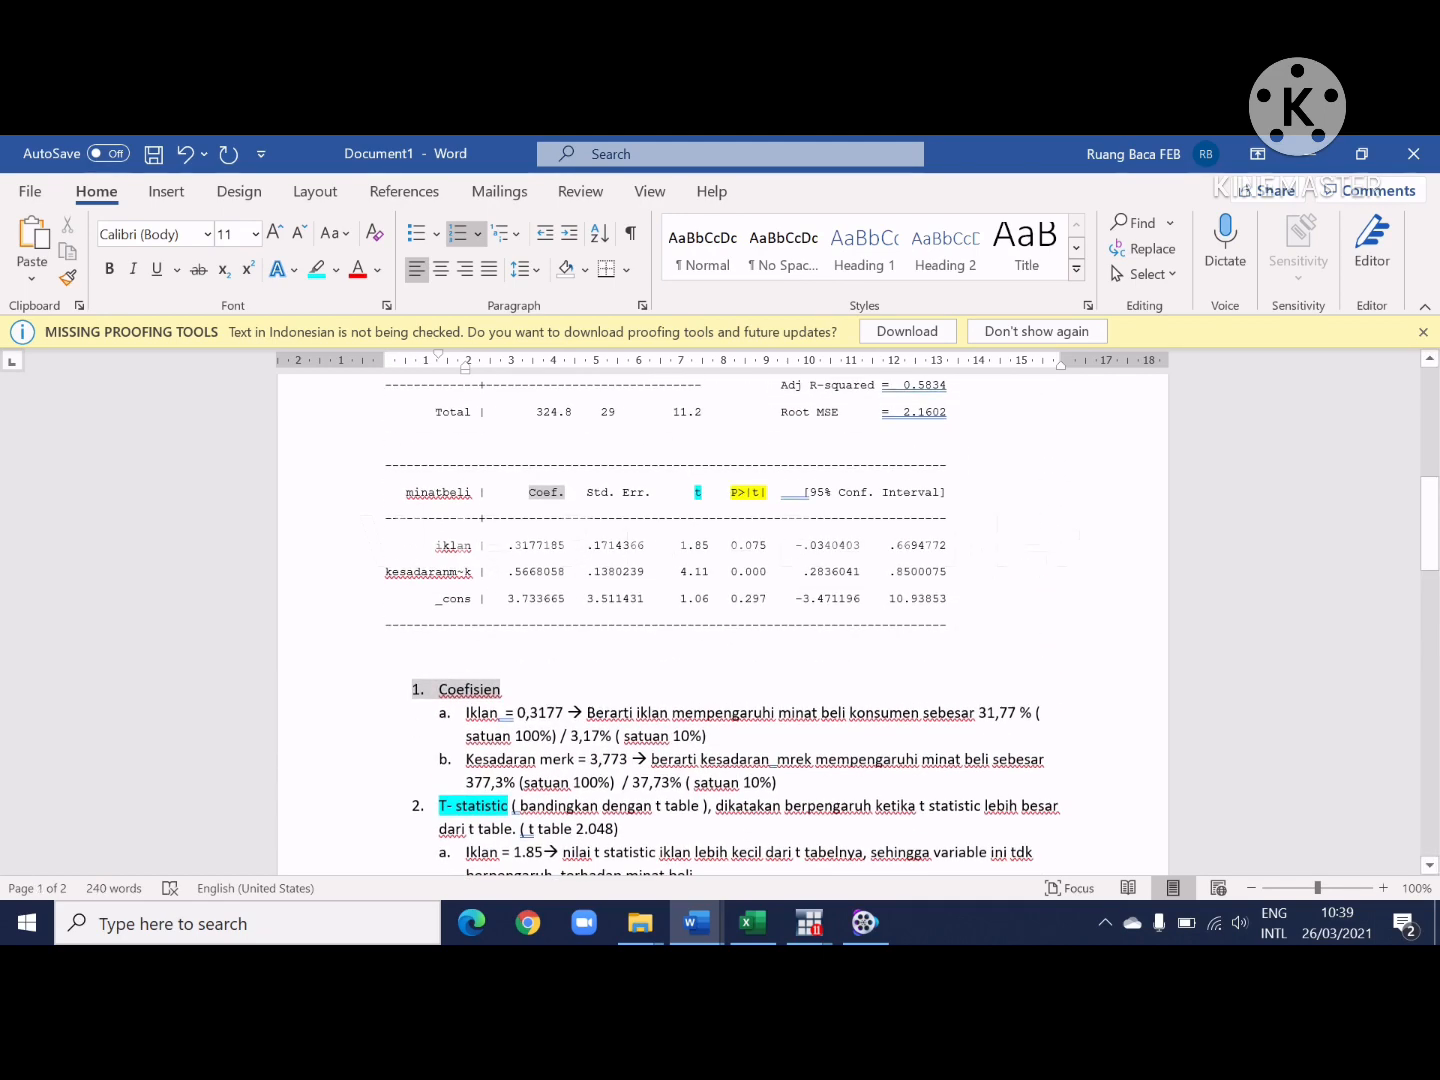
key(Return)
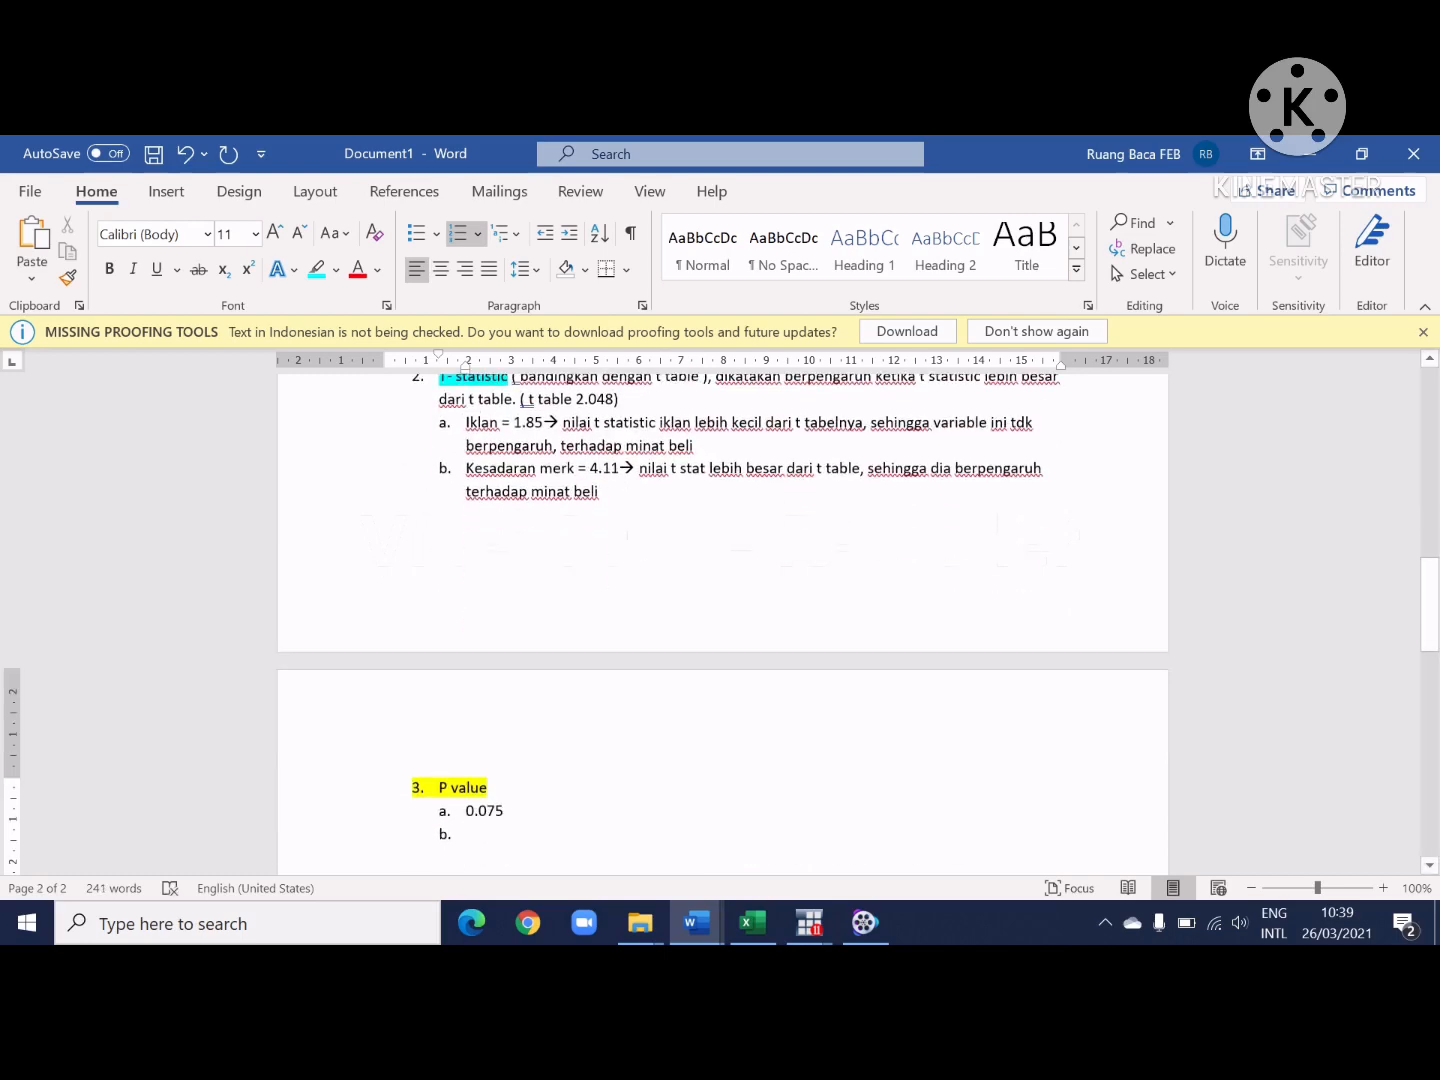
scroll(723, 620, up, 1)
text(0.000)
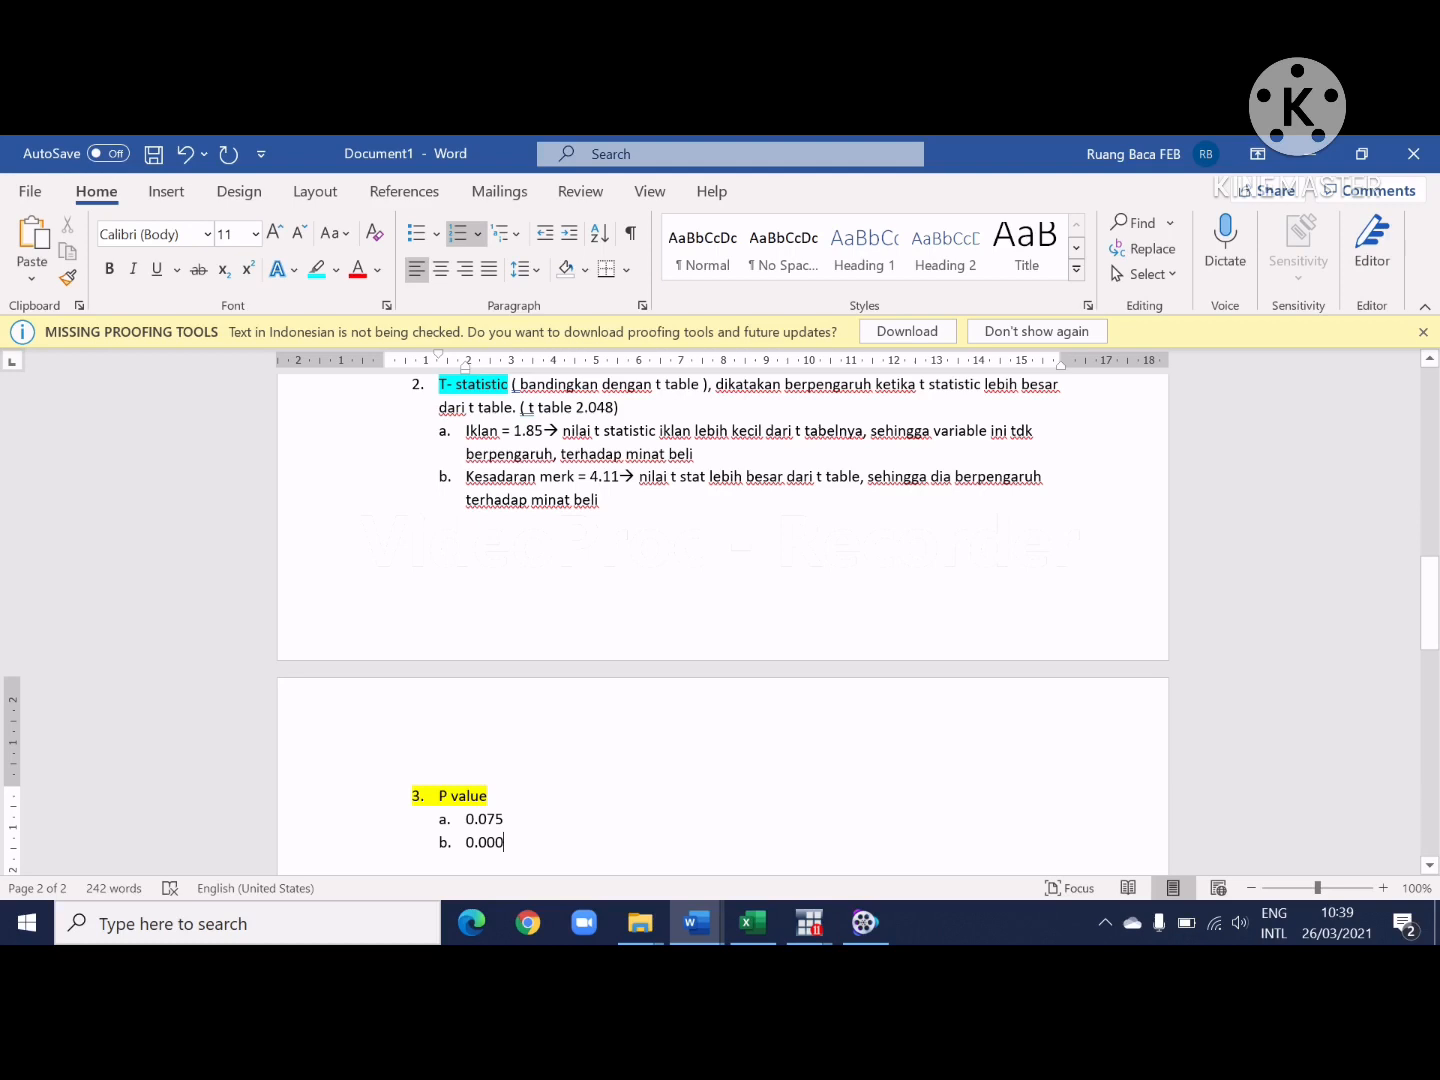
Step: Label the two P value sub-items by putting "Iklan =" before 0.075 and "Kesadaran merk =" before 0.000
click(455, 810)
text(iklan =)
click(460, 840)
text(kesadaran me)
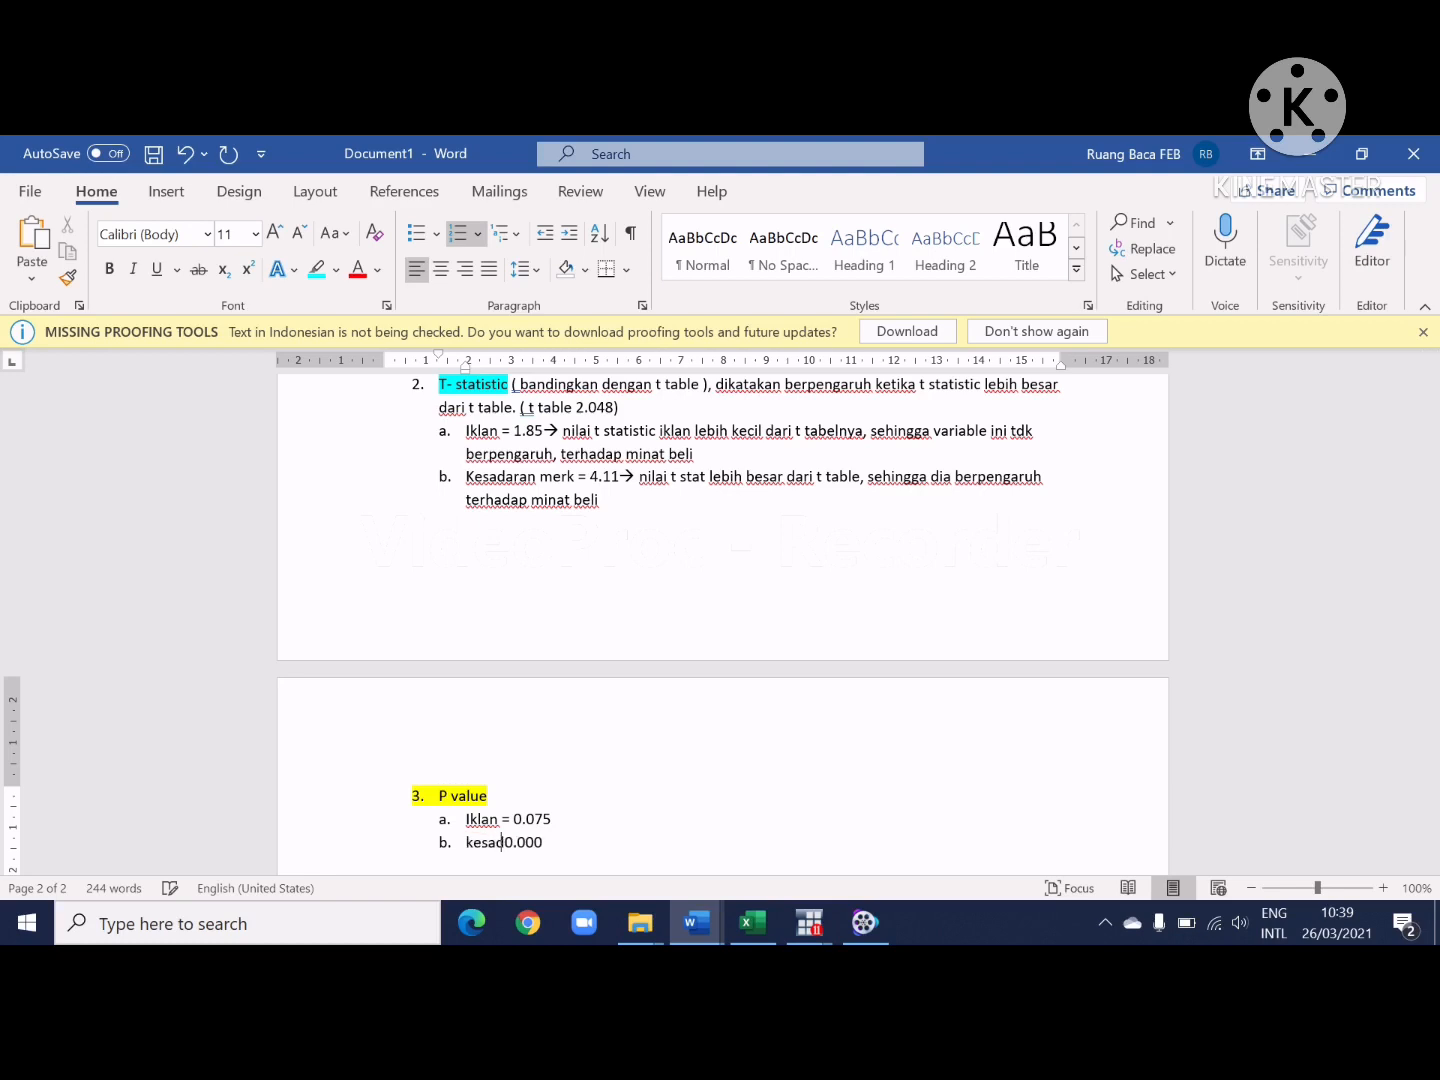
text(rk =)
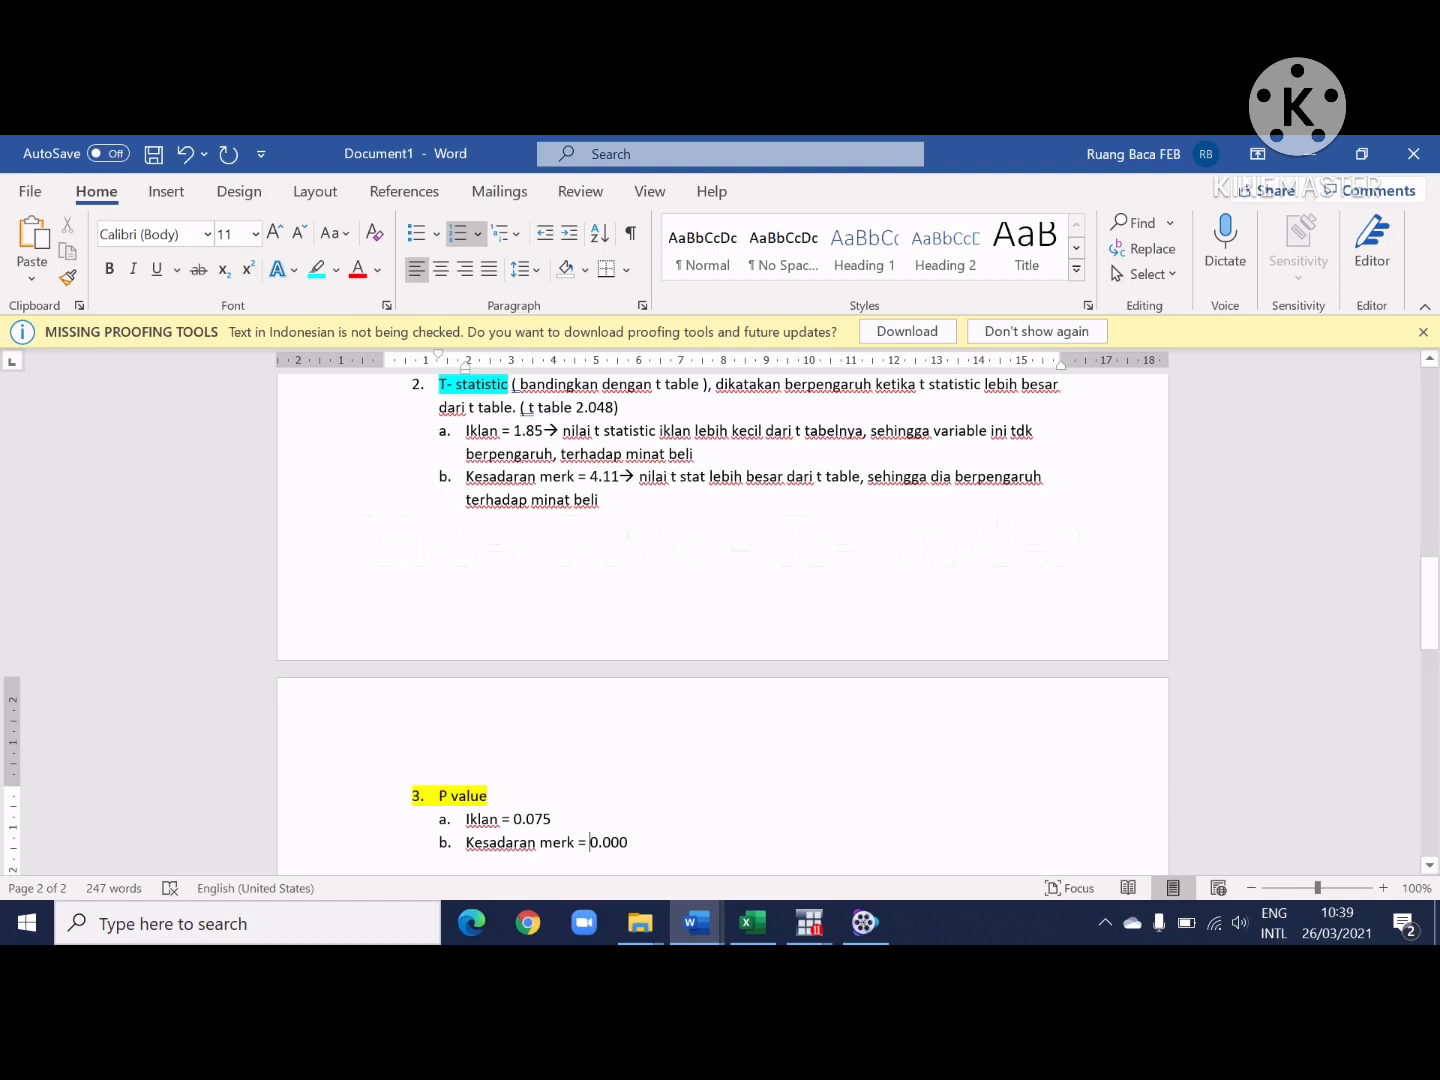
Step: Extend the P value heading with "( nilai P value harus lebih kecil dari standar probabilitas alpha ) 0.05"
click(516, 786)
text(()
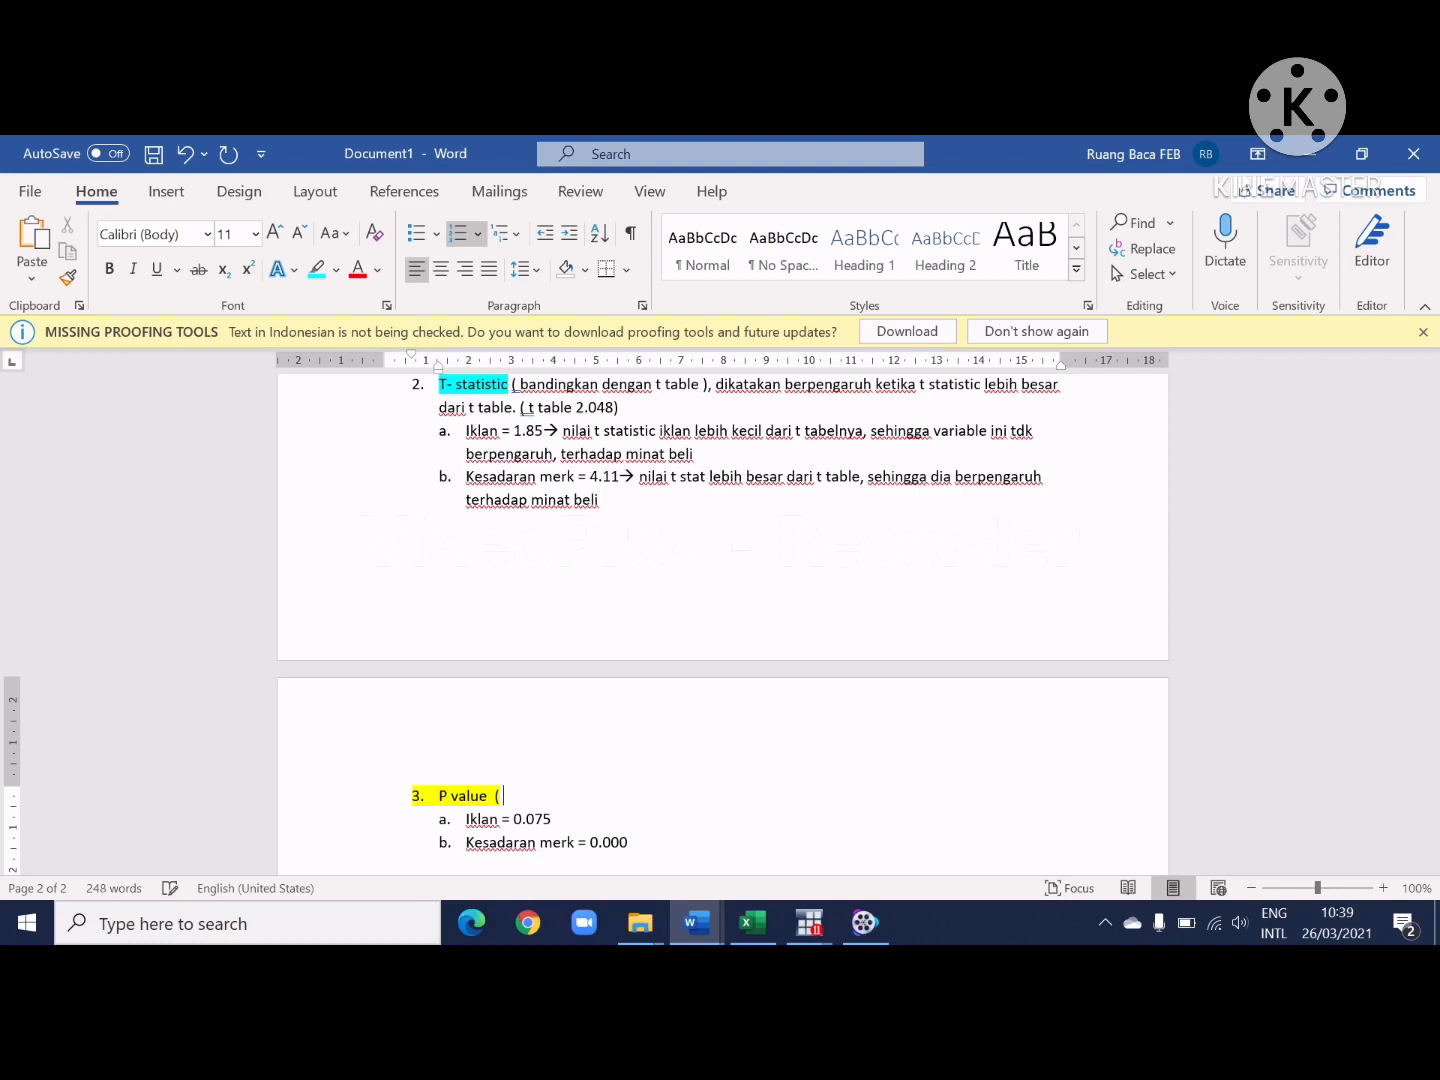
text( nilai P value harus leb)
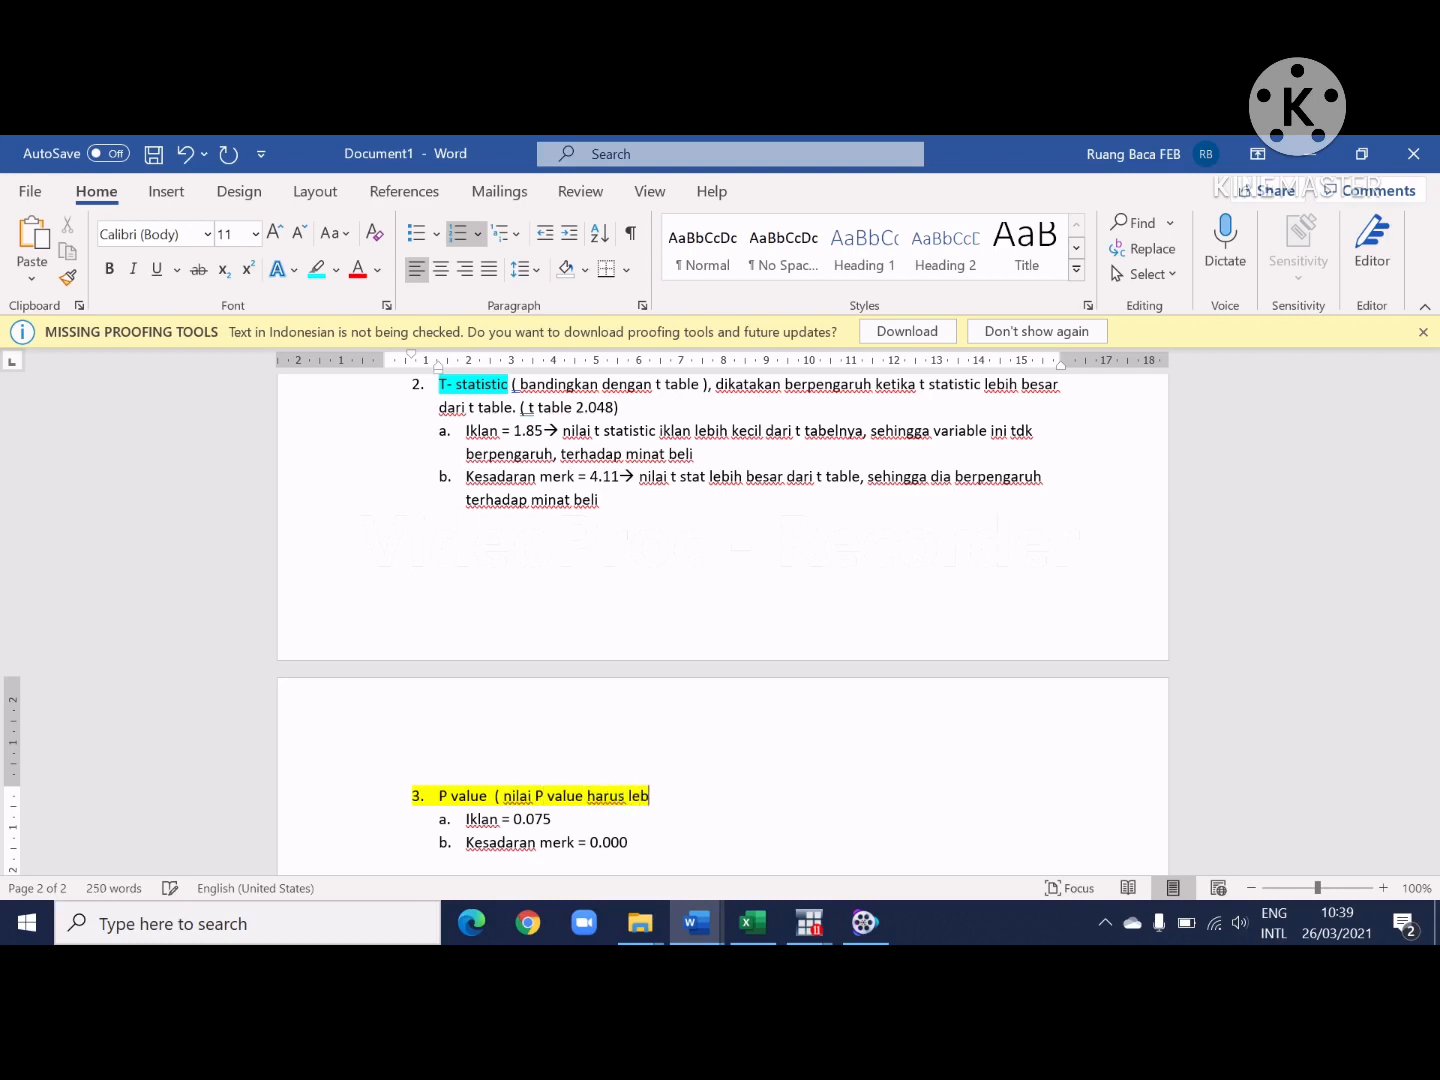
text(ih lecil dari )
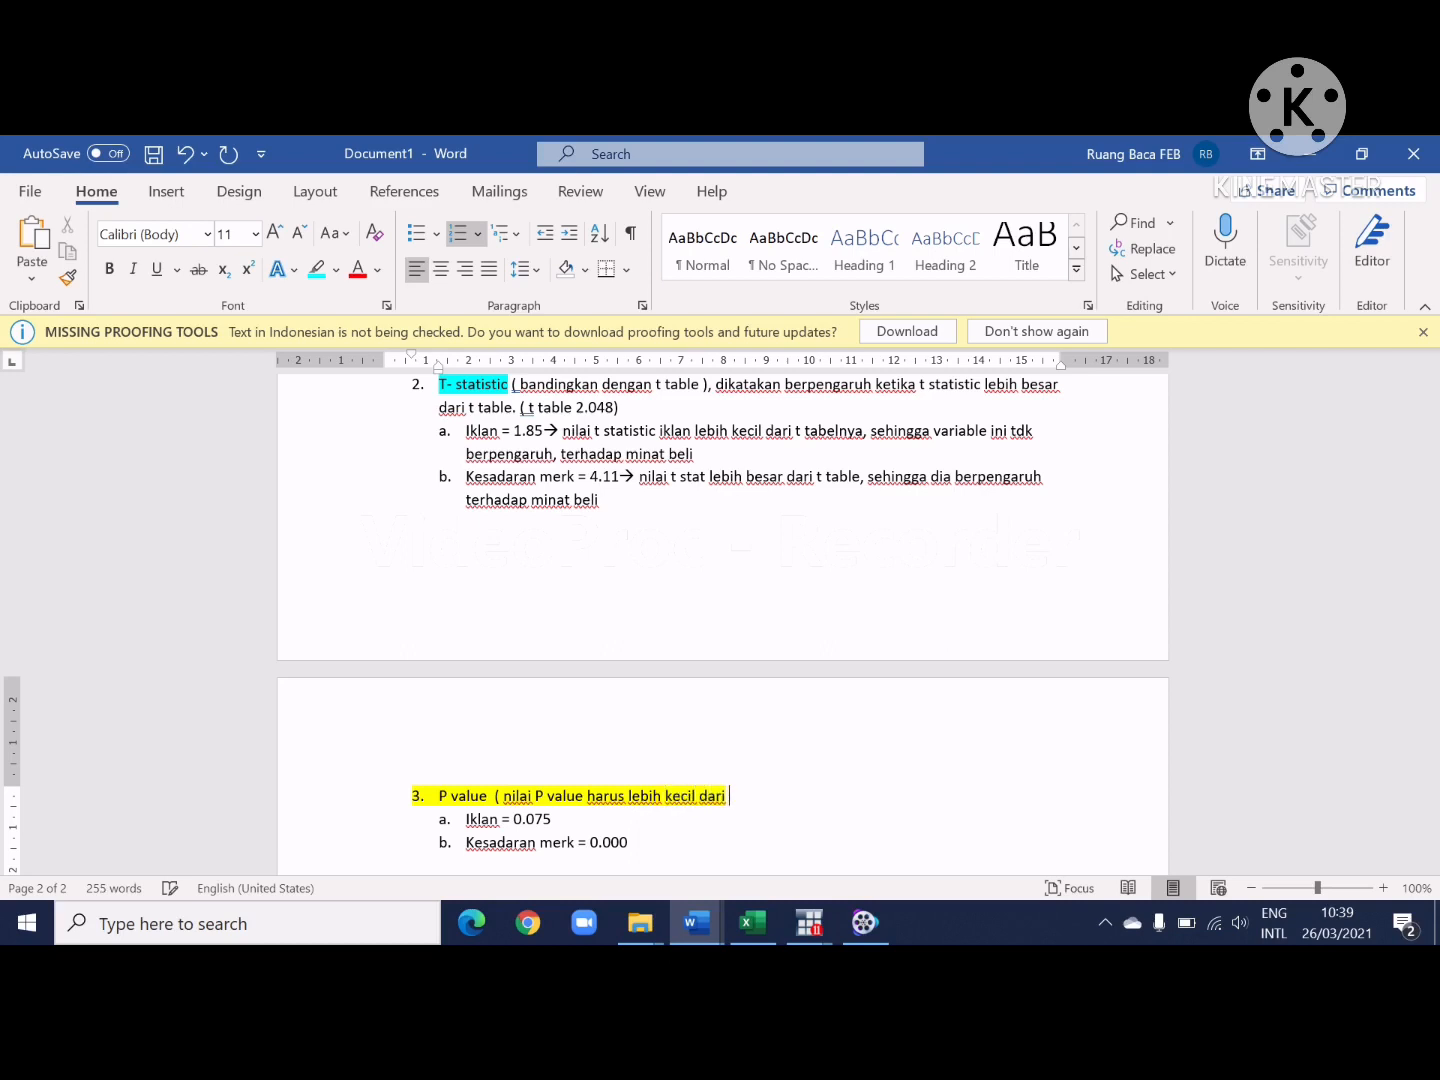
text(standar pro)
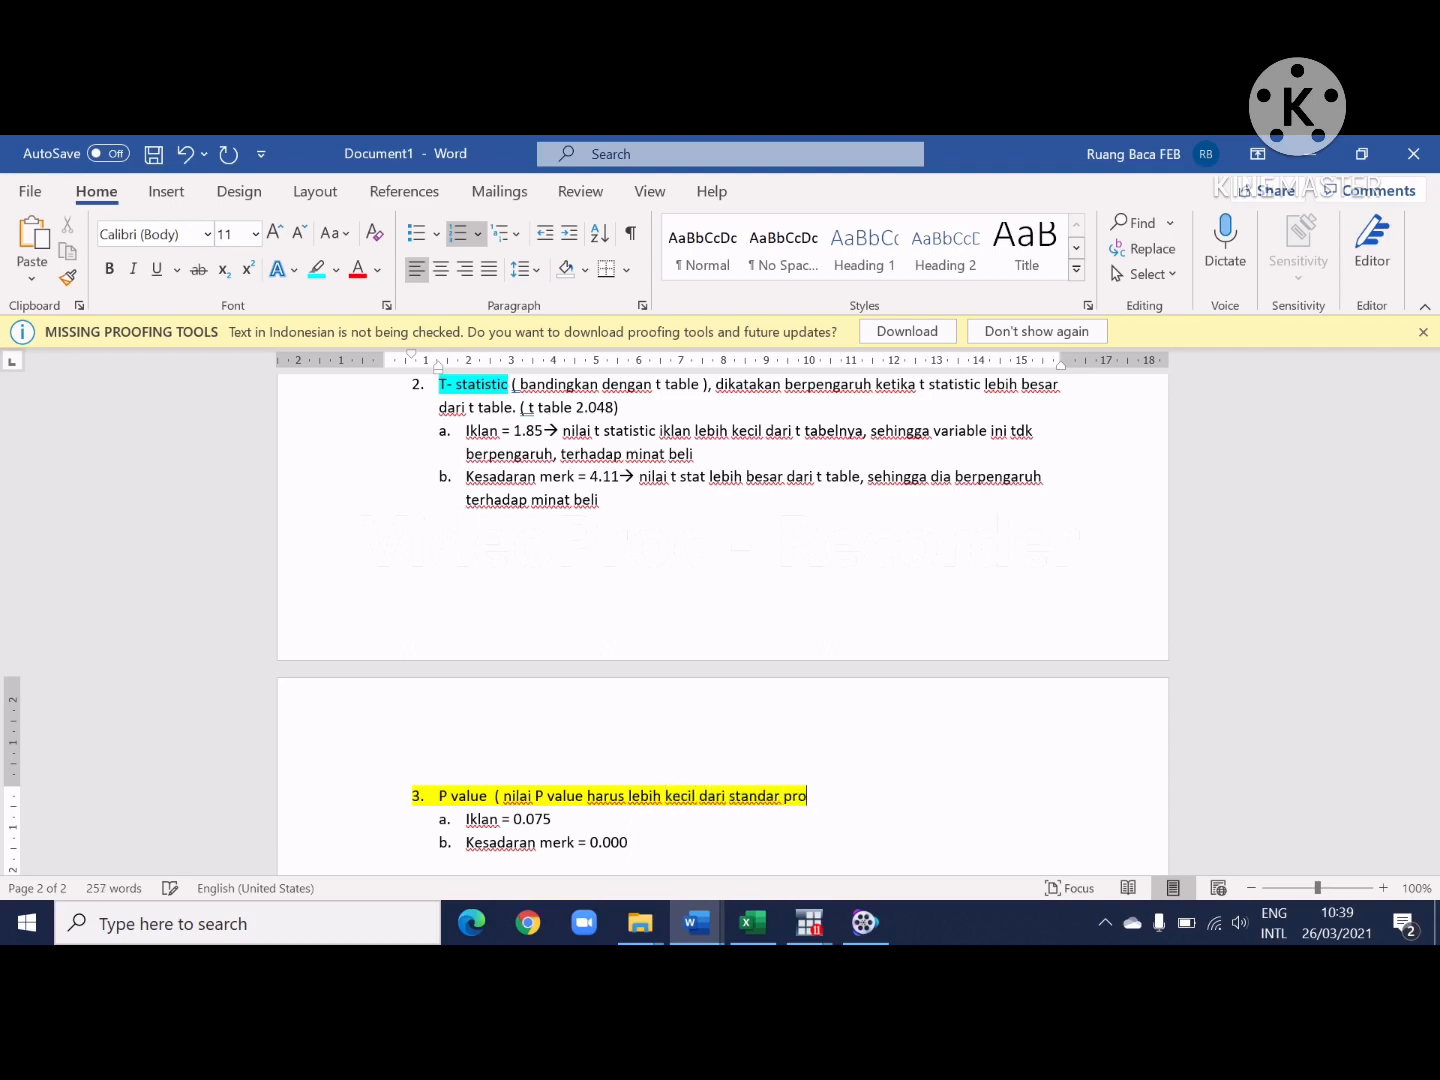
text(babilitas alp)
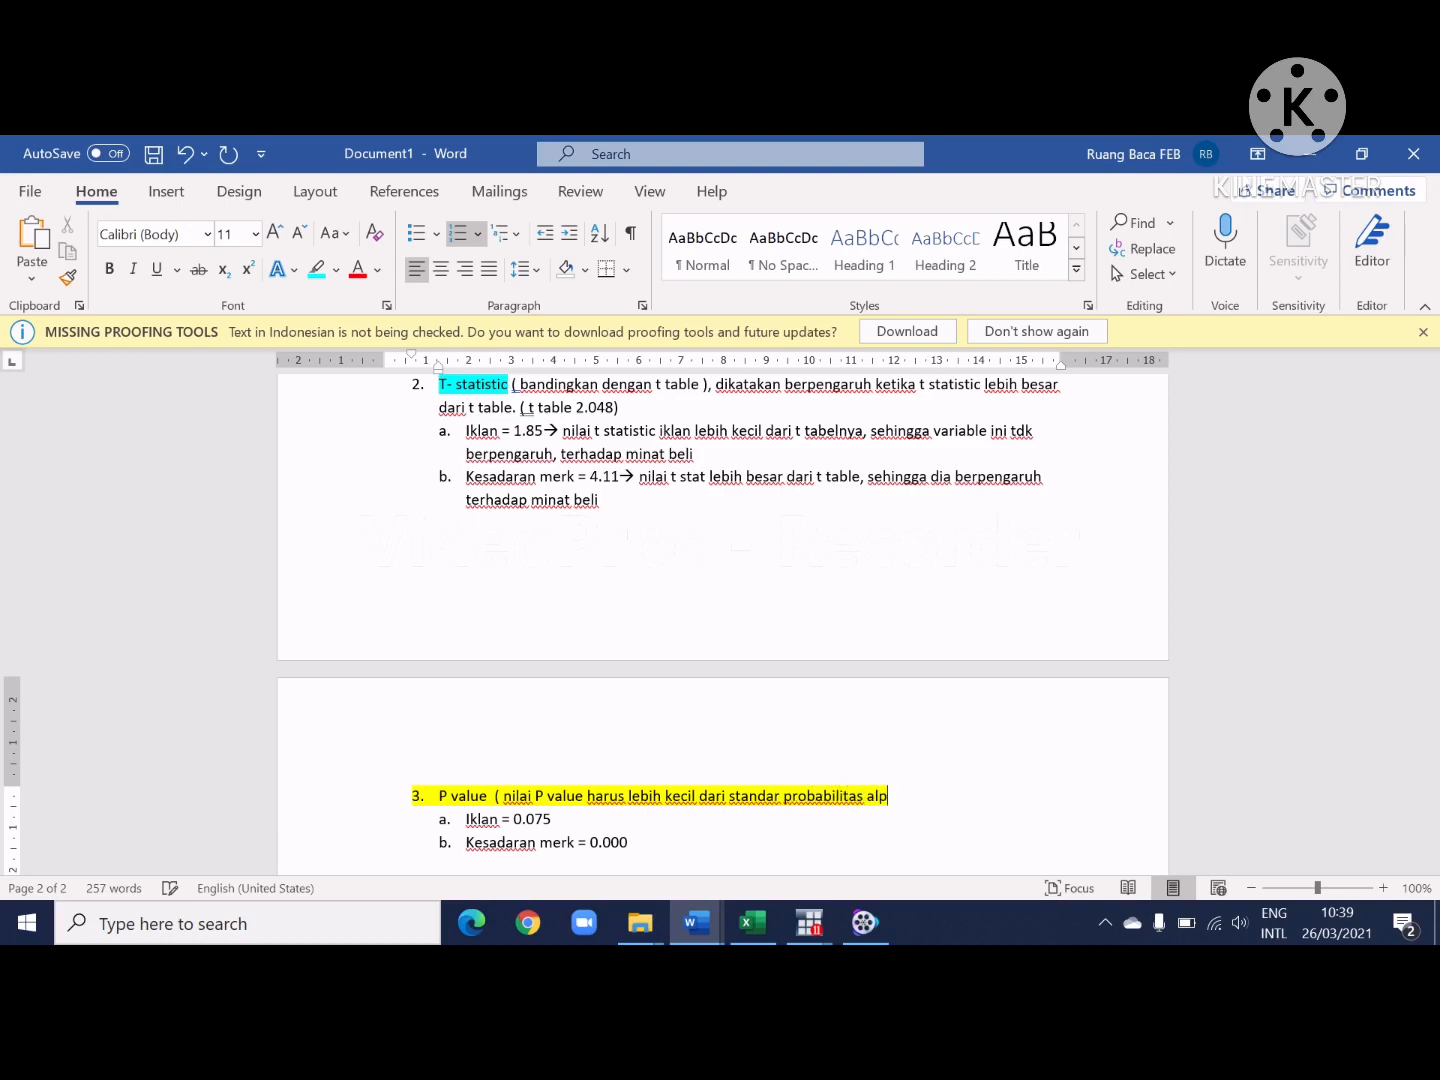
text(ha ) 0.05)
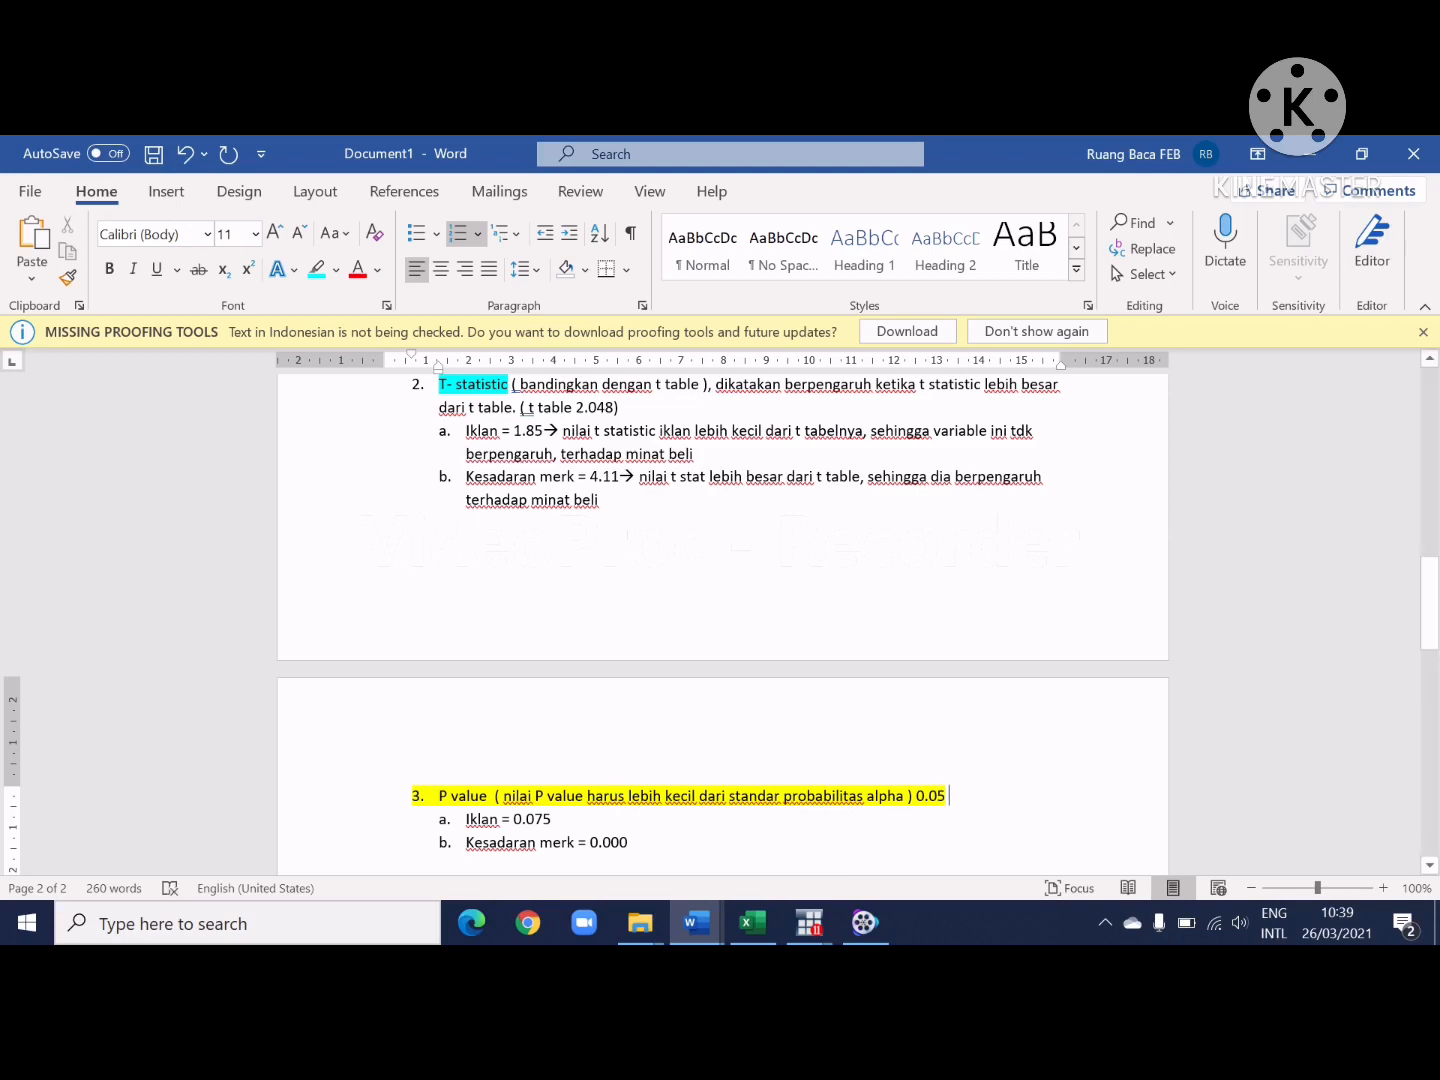
Step: Append "→ ini nilai p value nya lebih besar dari alpha , sehingga tidak berpengaruh signifikan" to the Iklan item under P value
click(569, 813)
text(--ini ni)
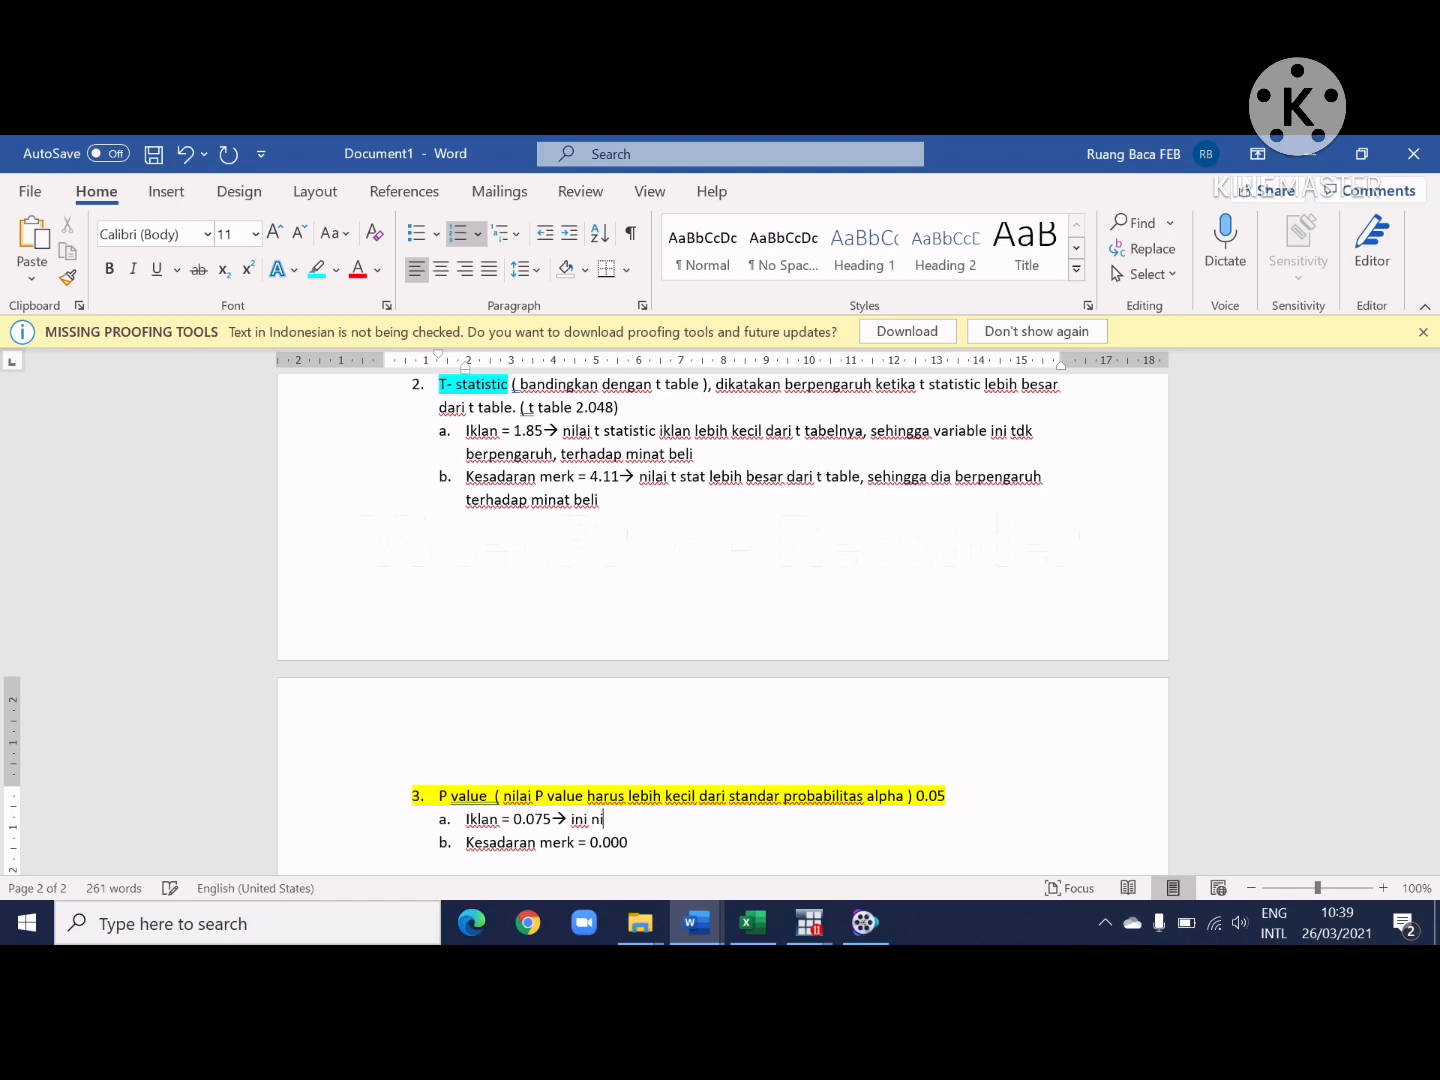
text(lai p value nya lebih besar )
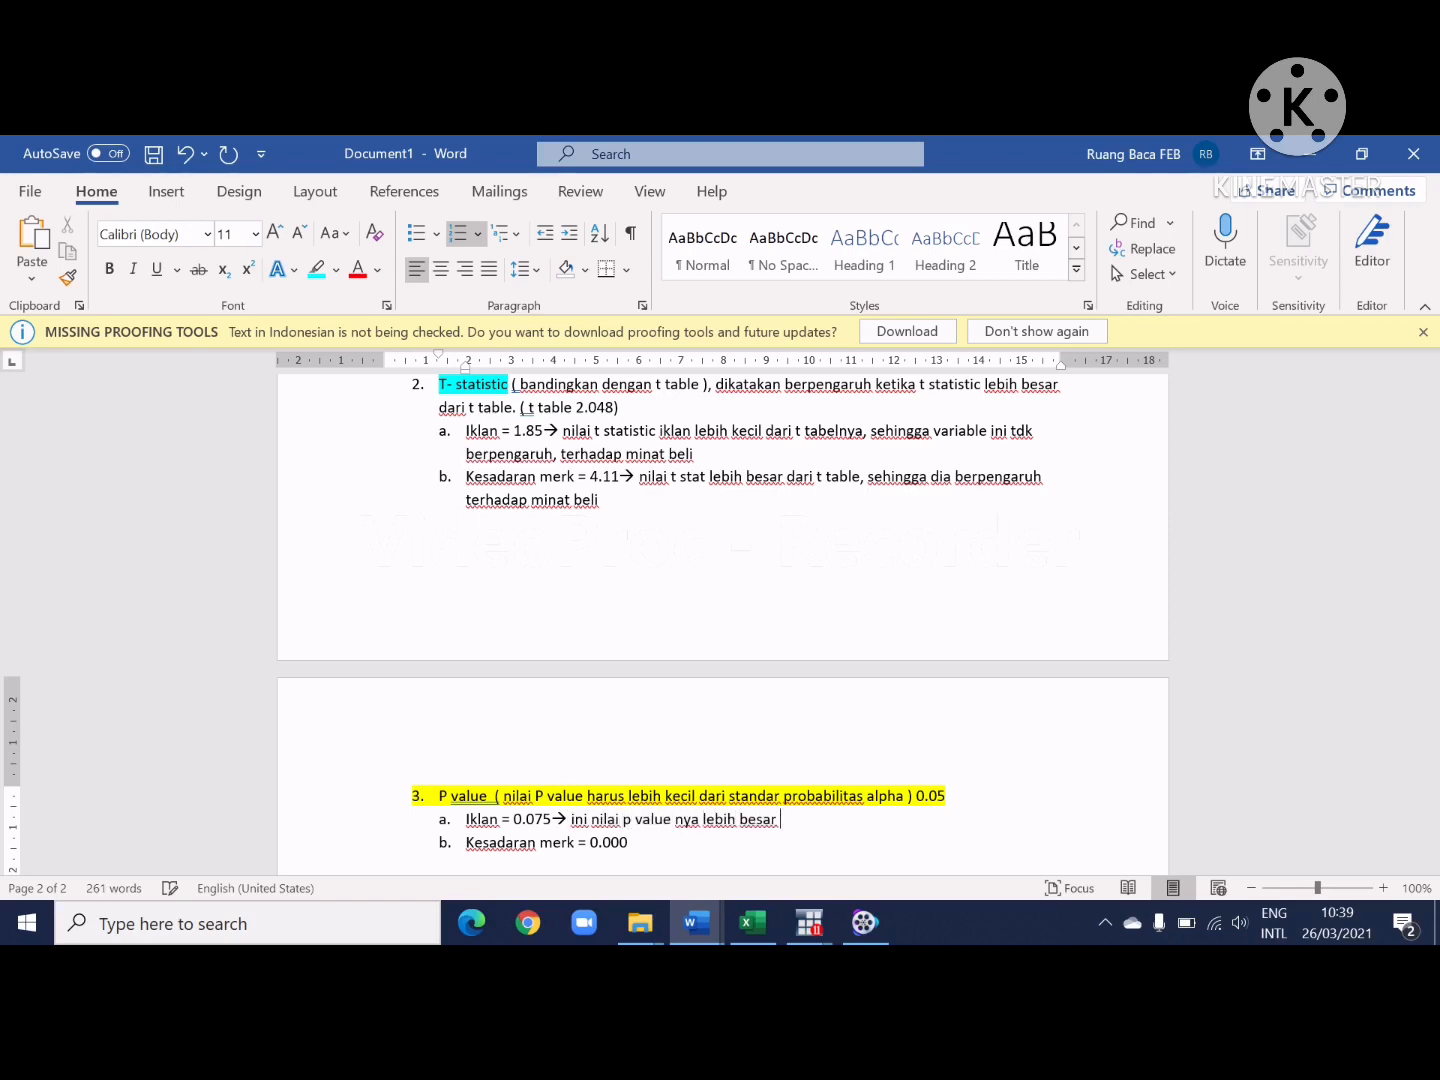
text(dari alpha , se)
text(hn)
text(gga tidak )
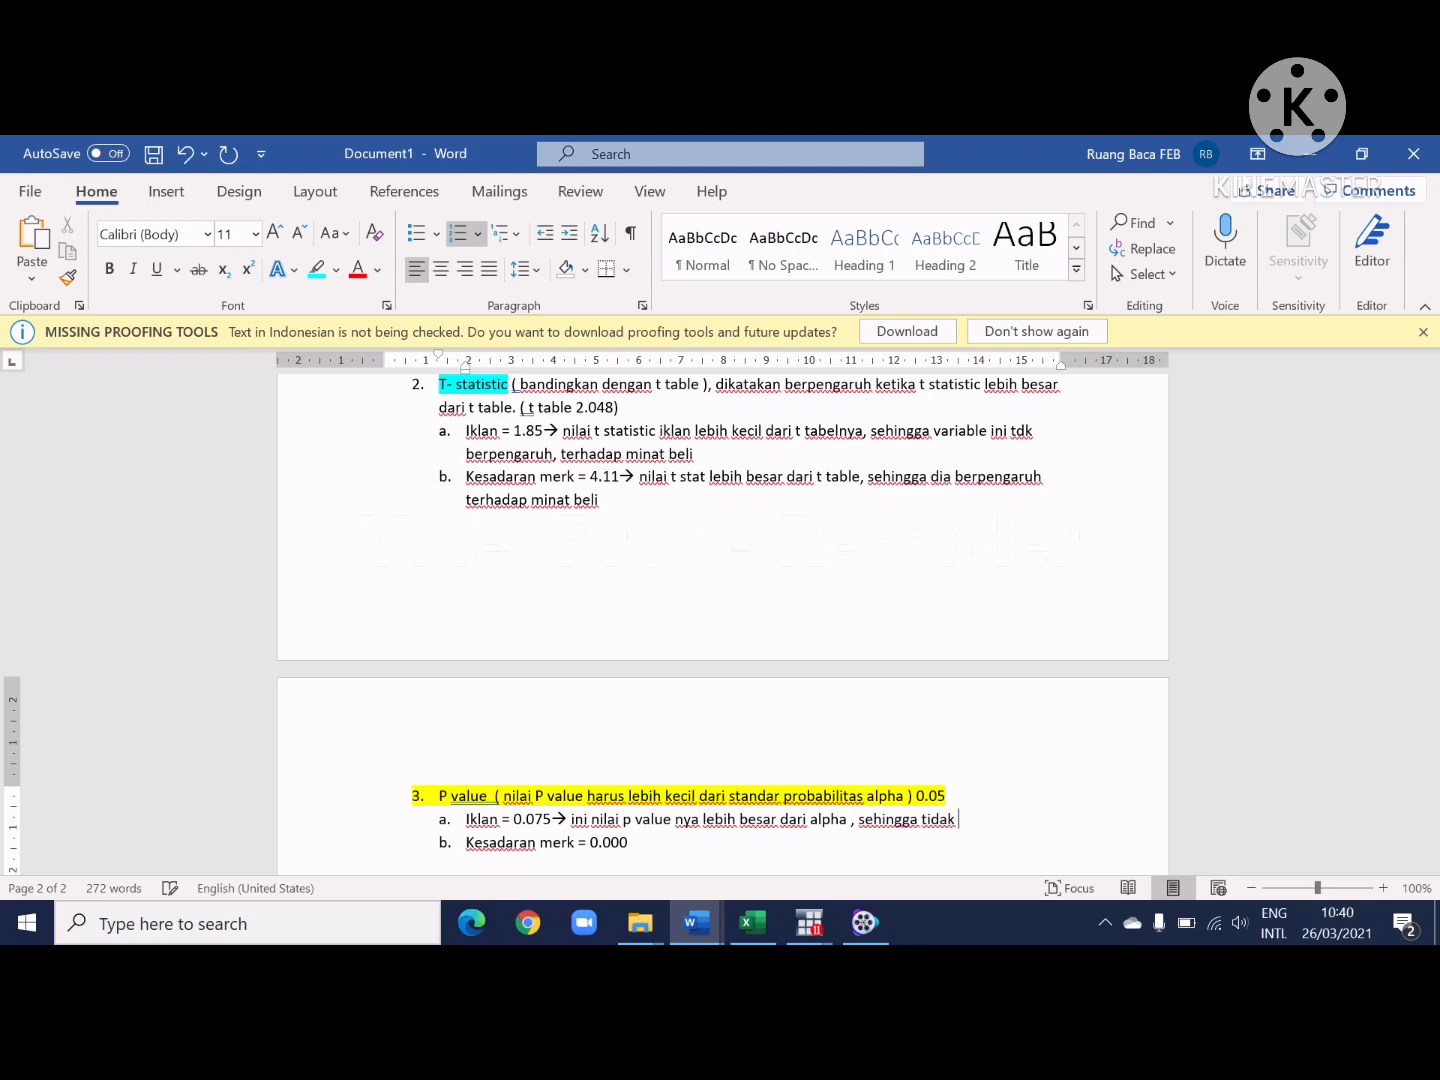
text(berpegaruh signifikan)
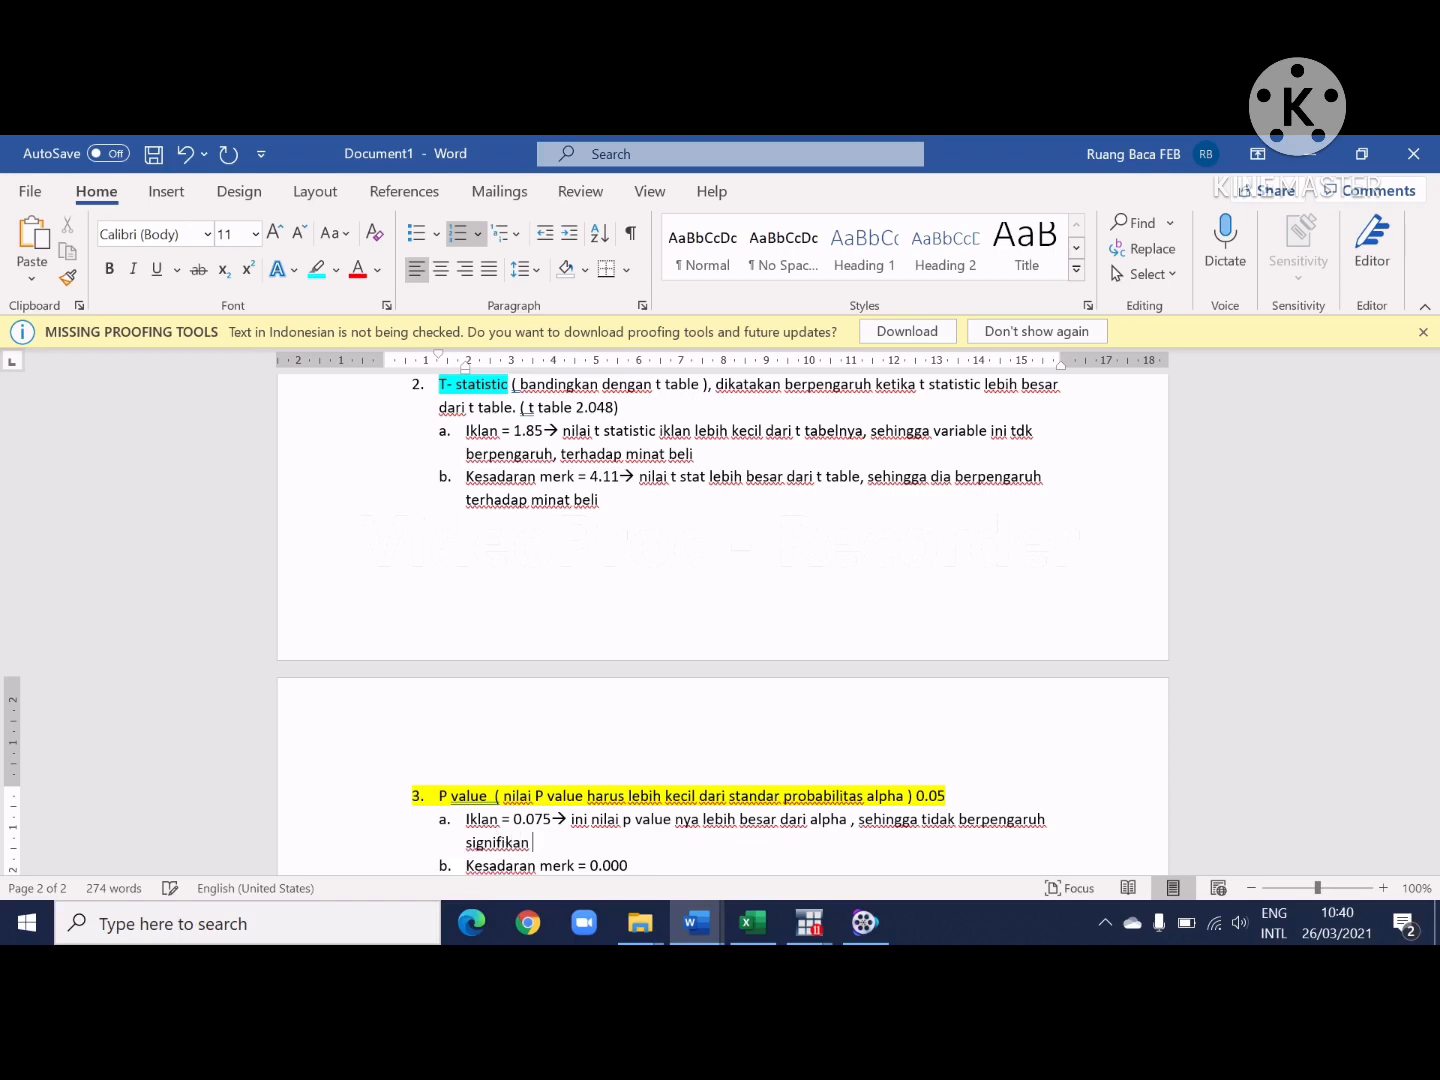
Step: Append "→ nilai p value nya lbh kecil dari alpha, sehingga berpengaruh signifikan." to the Kesadaran merk item under P value
scroll(722, 620, down, 3)
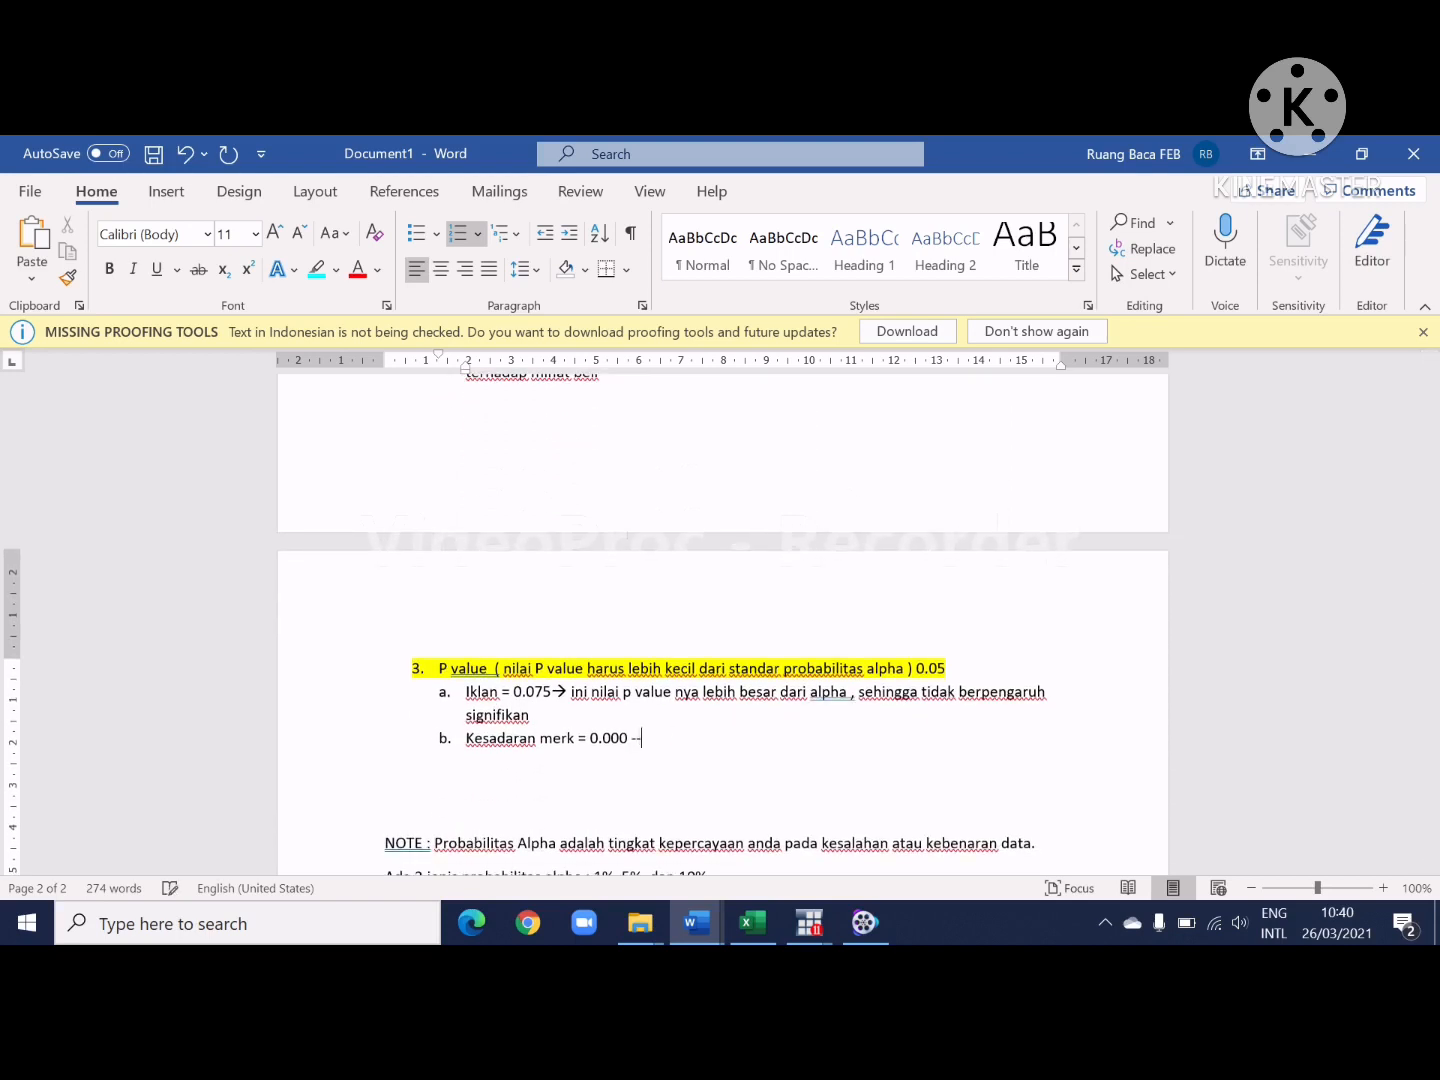
text(nilai p value nya lbh besa)
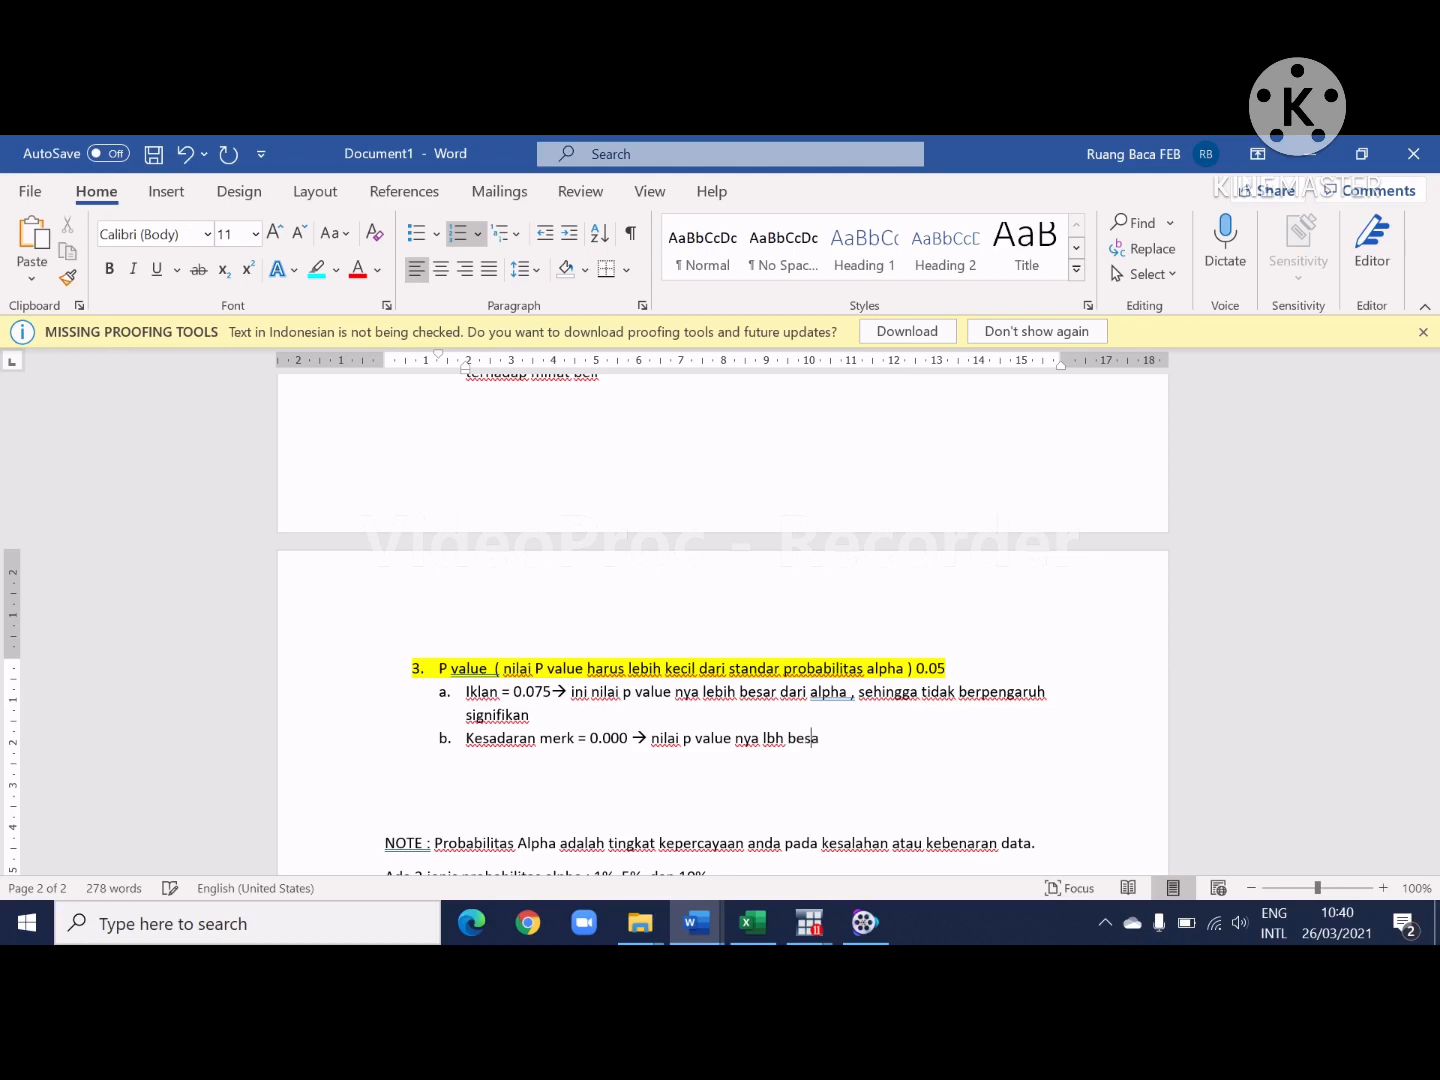
text(r)
key(BackSpace)
key(BackSpace)
key(BackSpace)
key(BackSpace)
key(BackSpace)
text(kecil dari alpha, sehingga be)
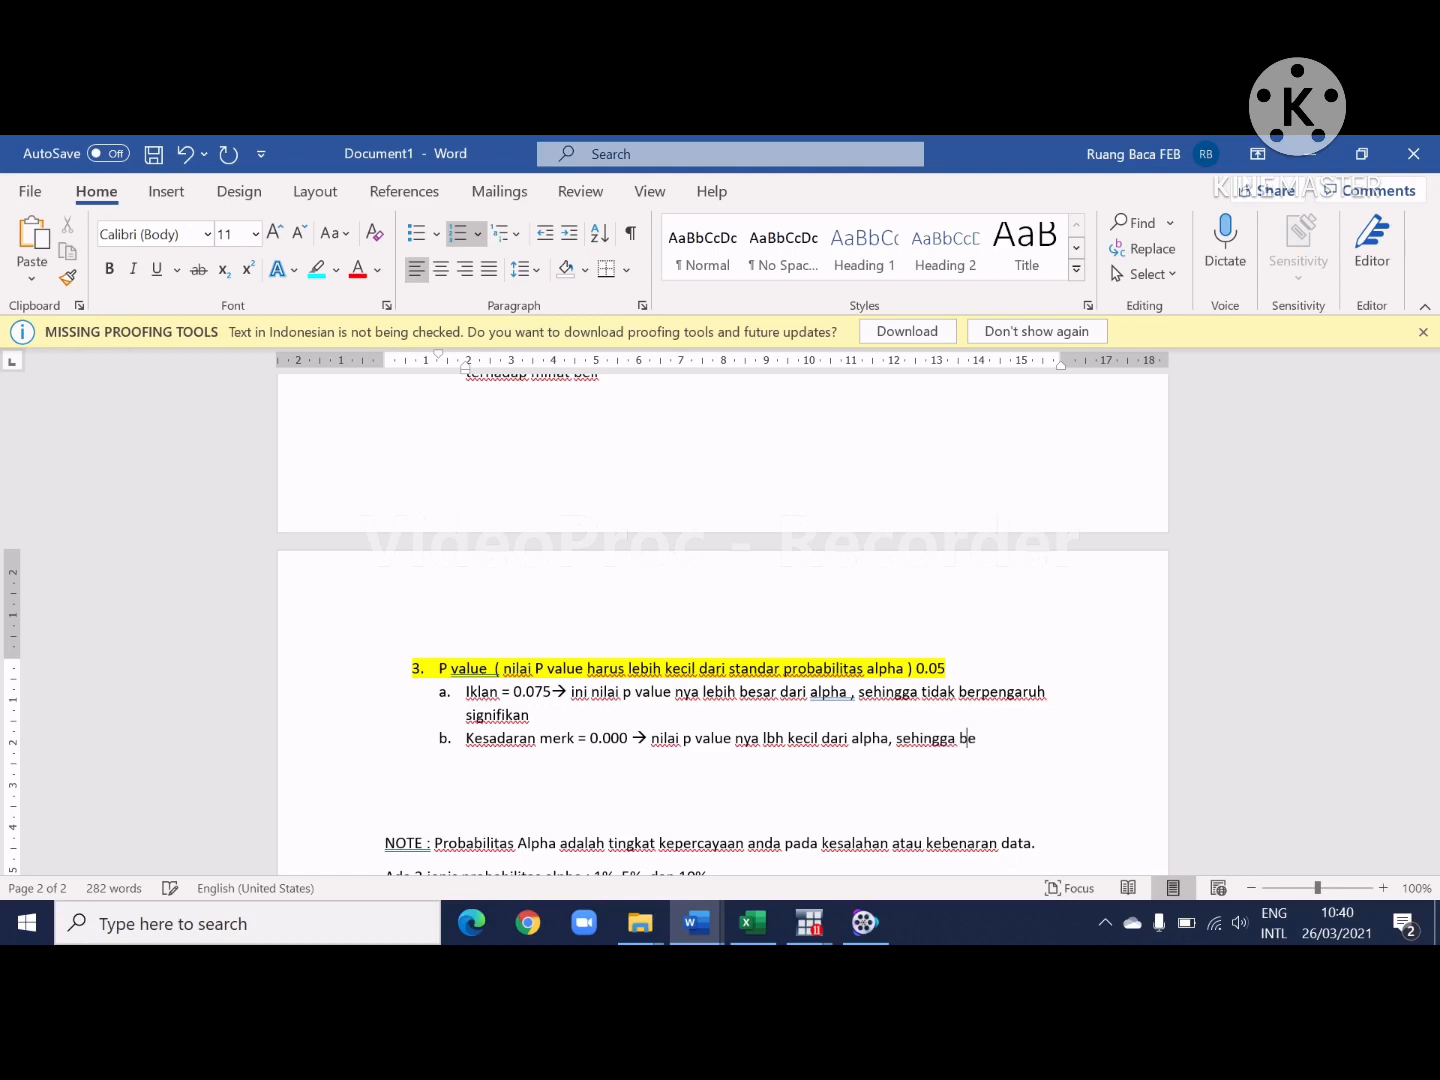
text(rpengaruh signifik)
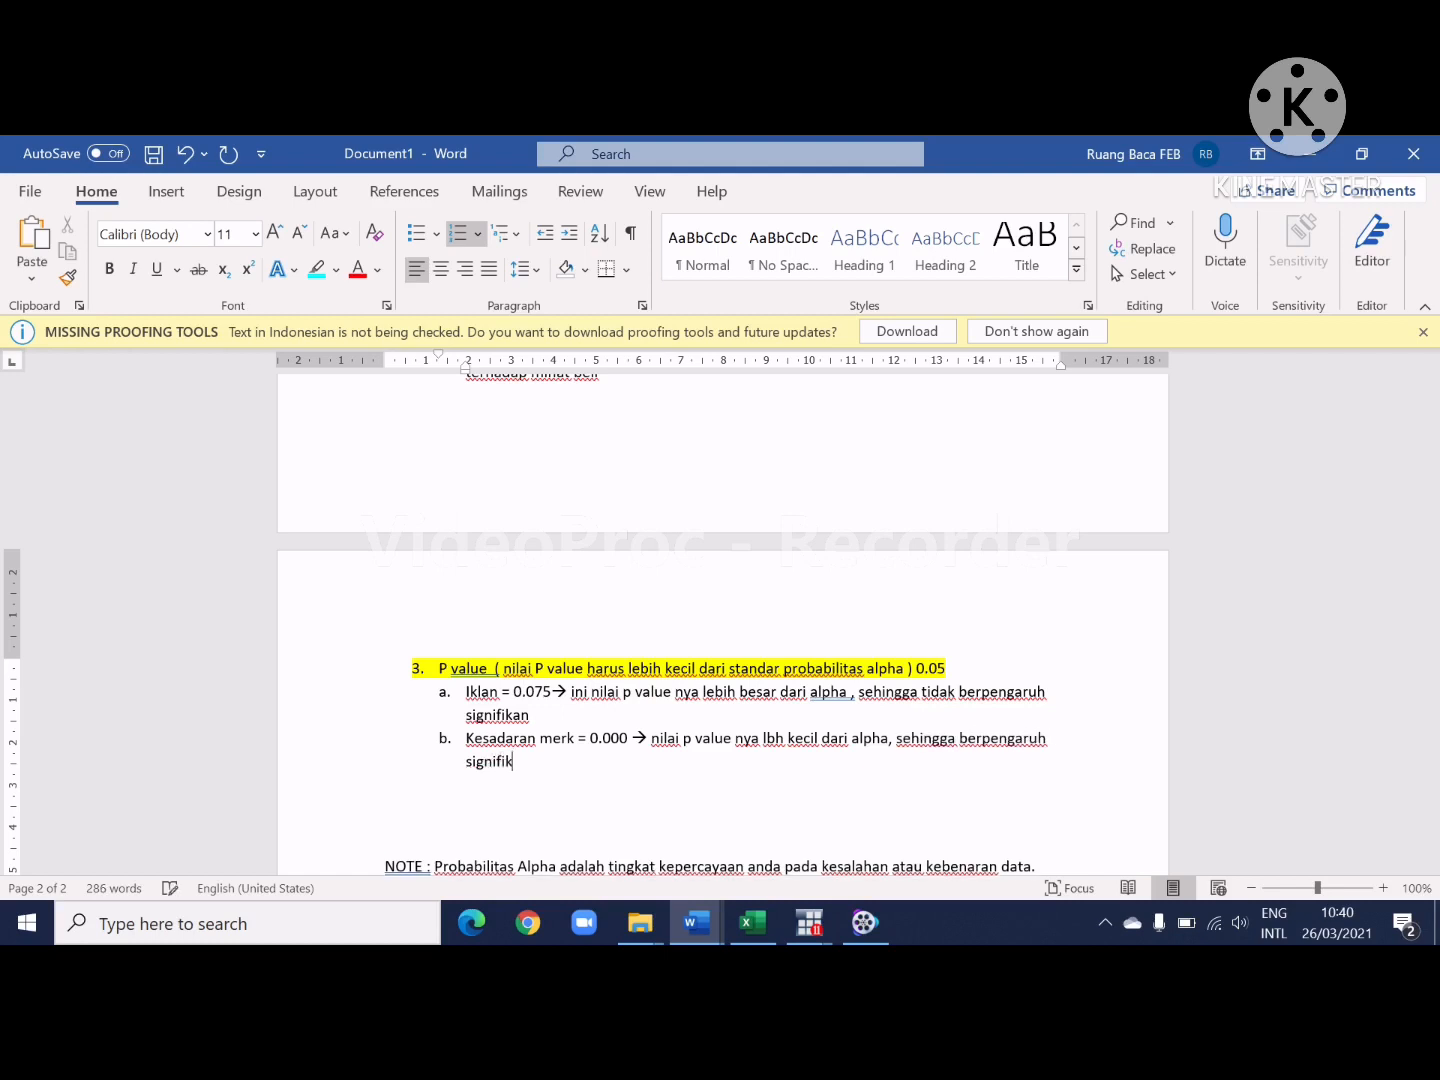
text(an.)
scroll(723, 600, up, 8)
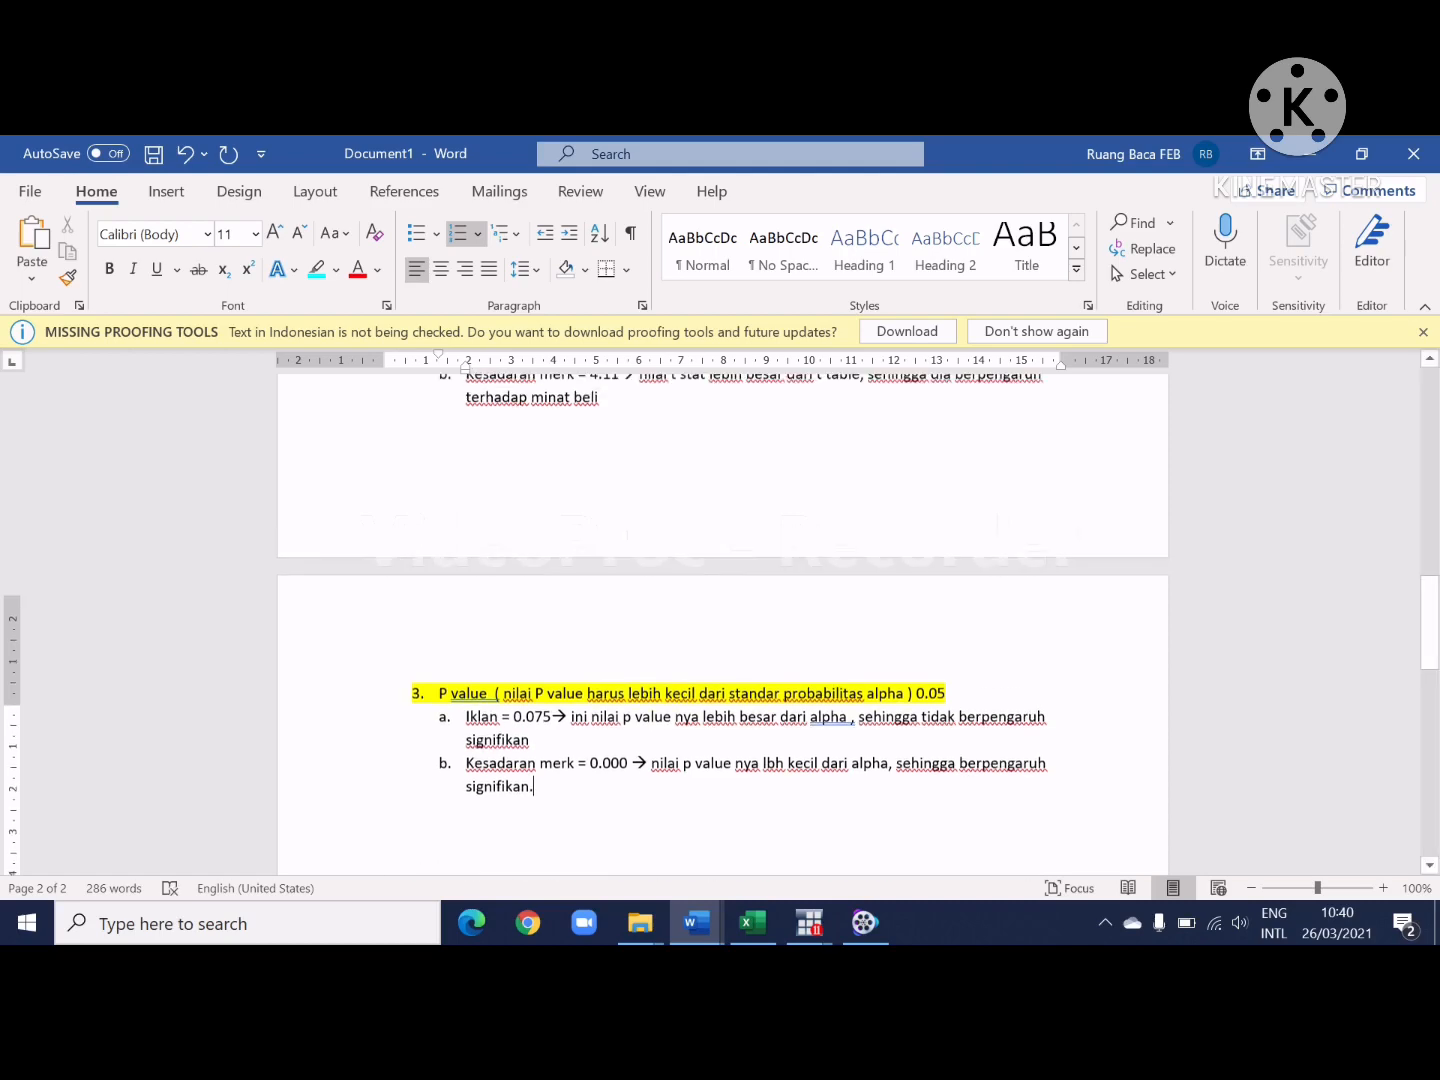
scroll(723, 600, up, 3)
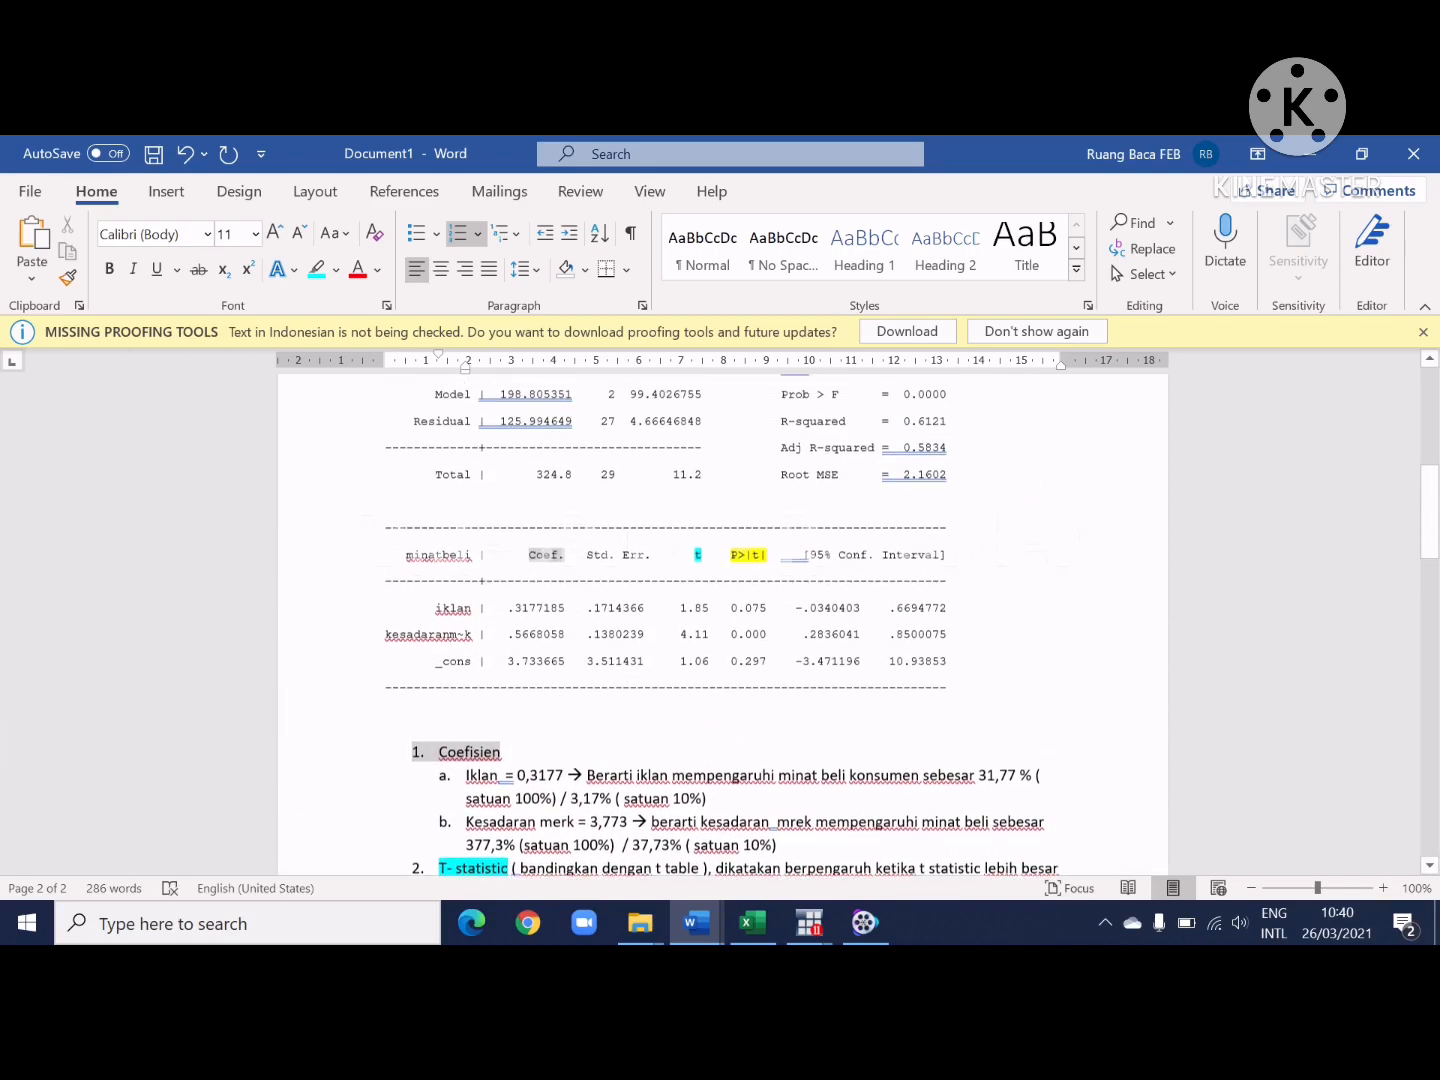
Step: Highlight the "R-squared" label in the regression output in pink
scroll(722, 599, up, 1)
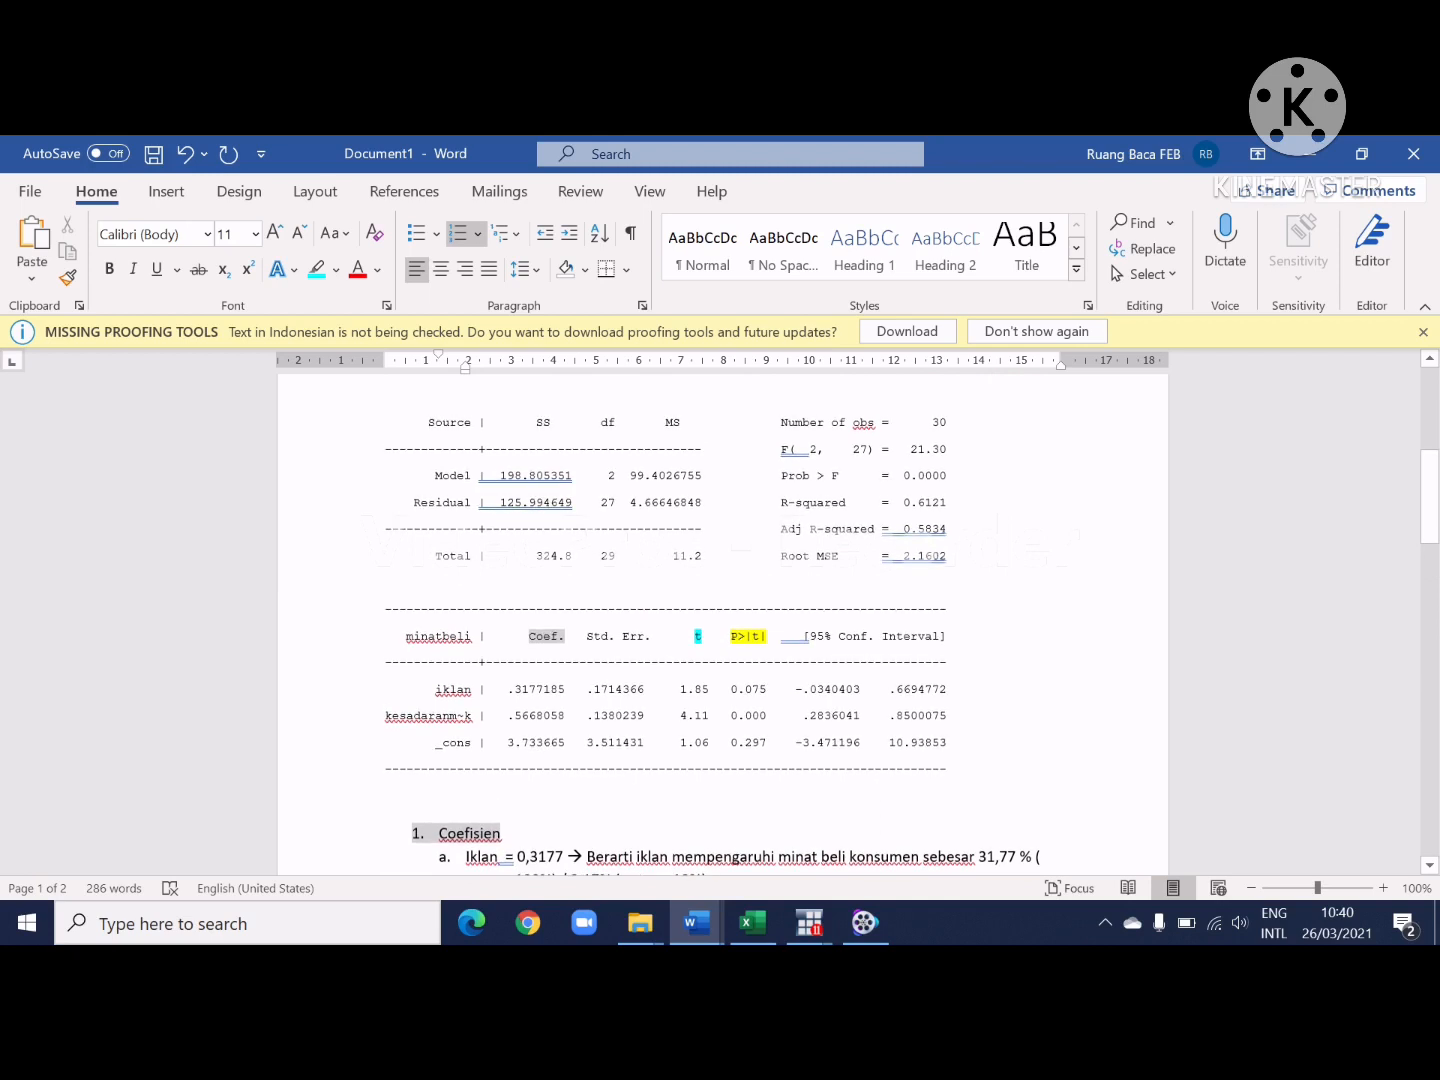
drag(850, 502, 775, 502)
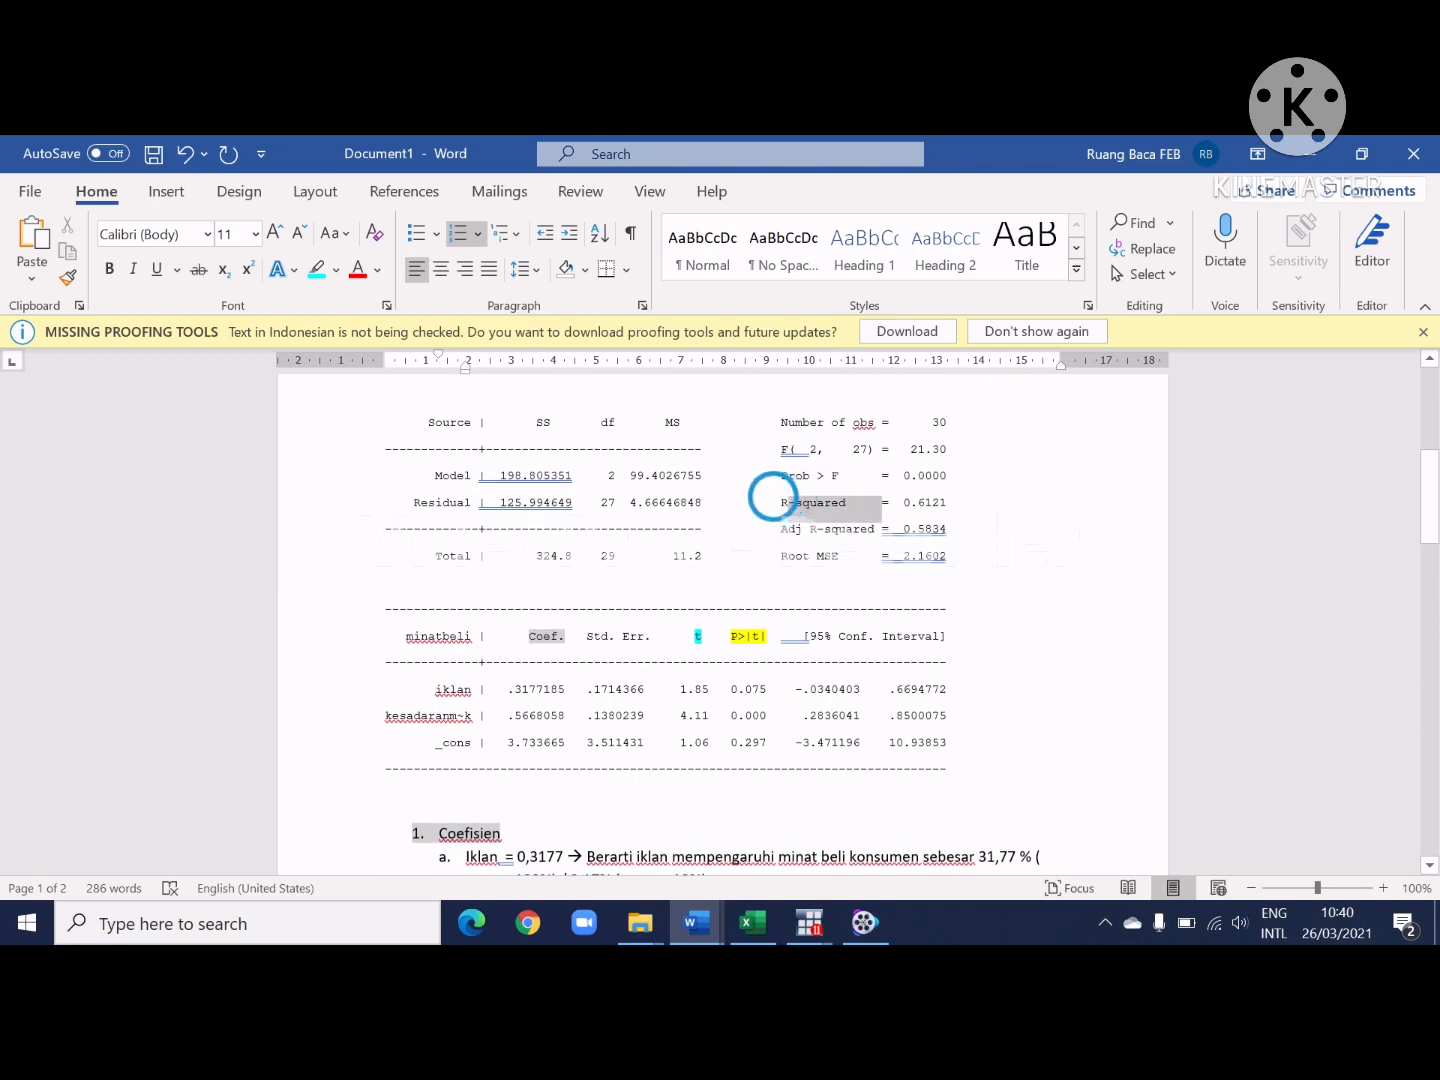
click(336, 269)
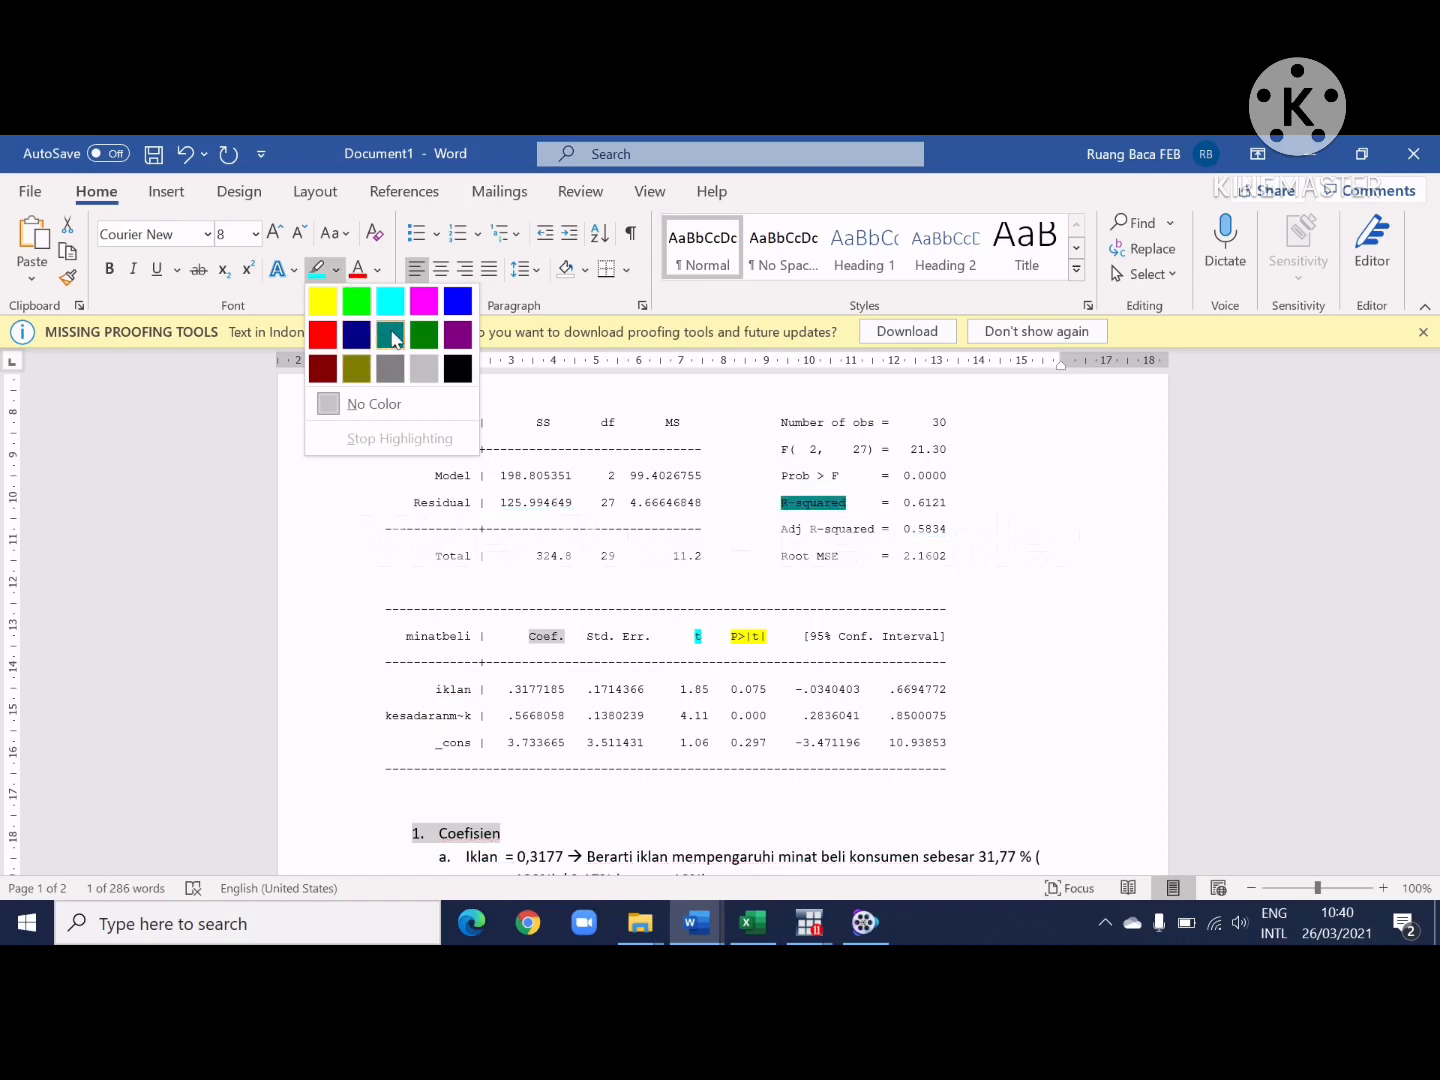
click(424, 301)
Step: Add numbered item 4 "R squared" after the P value items, with an unnumbered indented line beneath it
scroll(723, 600, down, 5)
scroll(722, 620, down, 6)
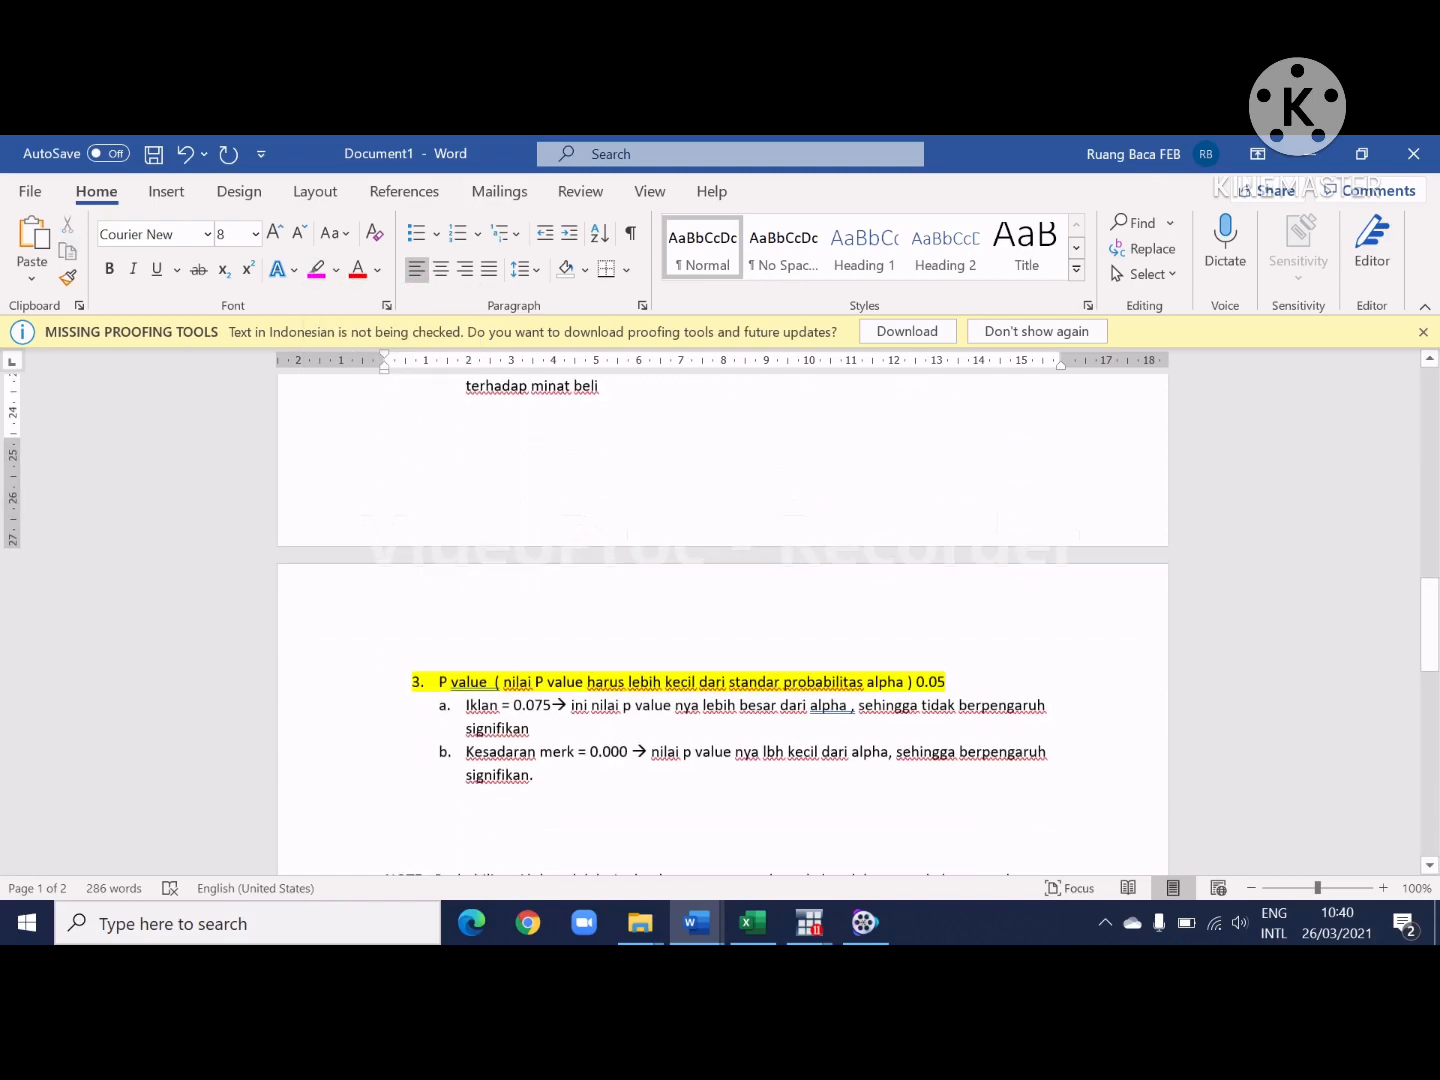
click(534, 743)
key(Return)
key(Return)
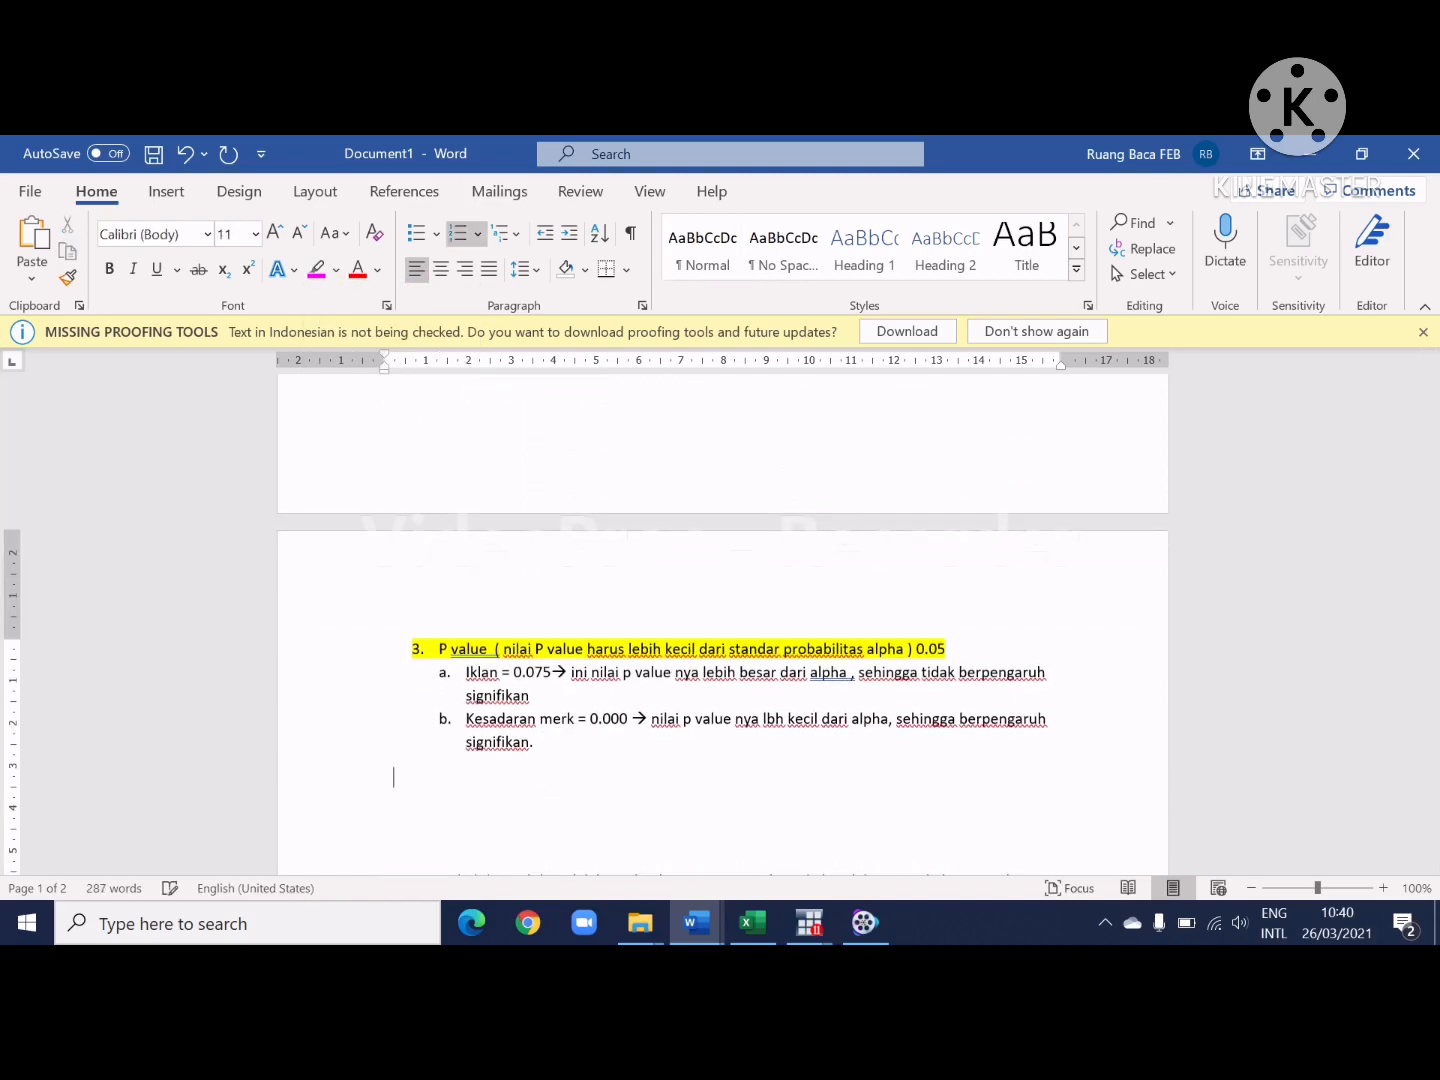
text(4. R sq)
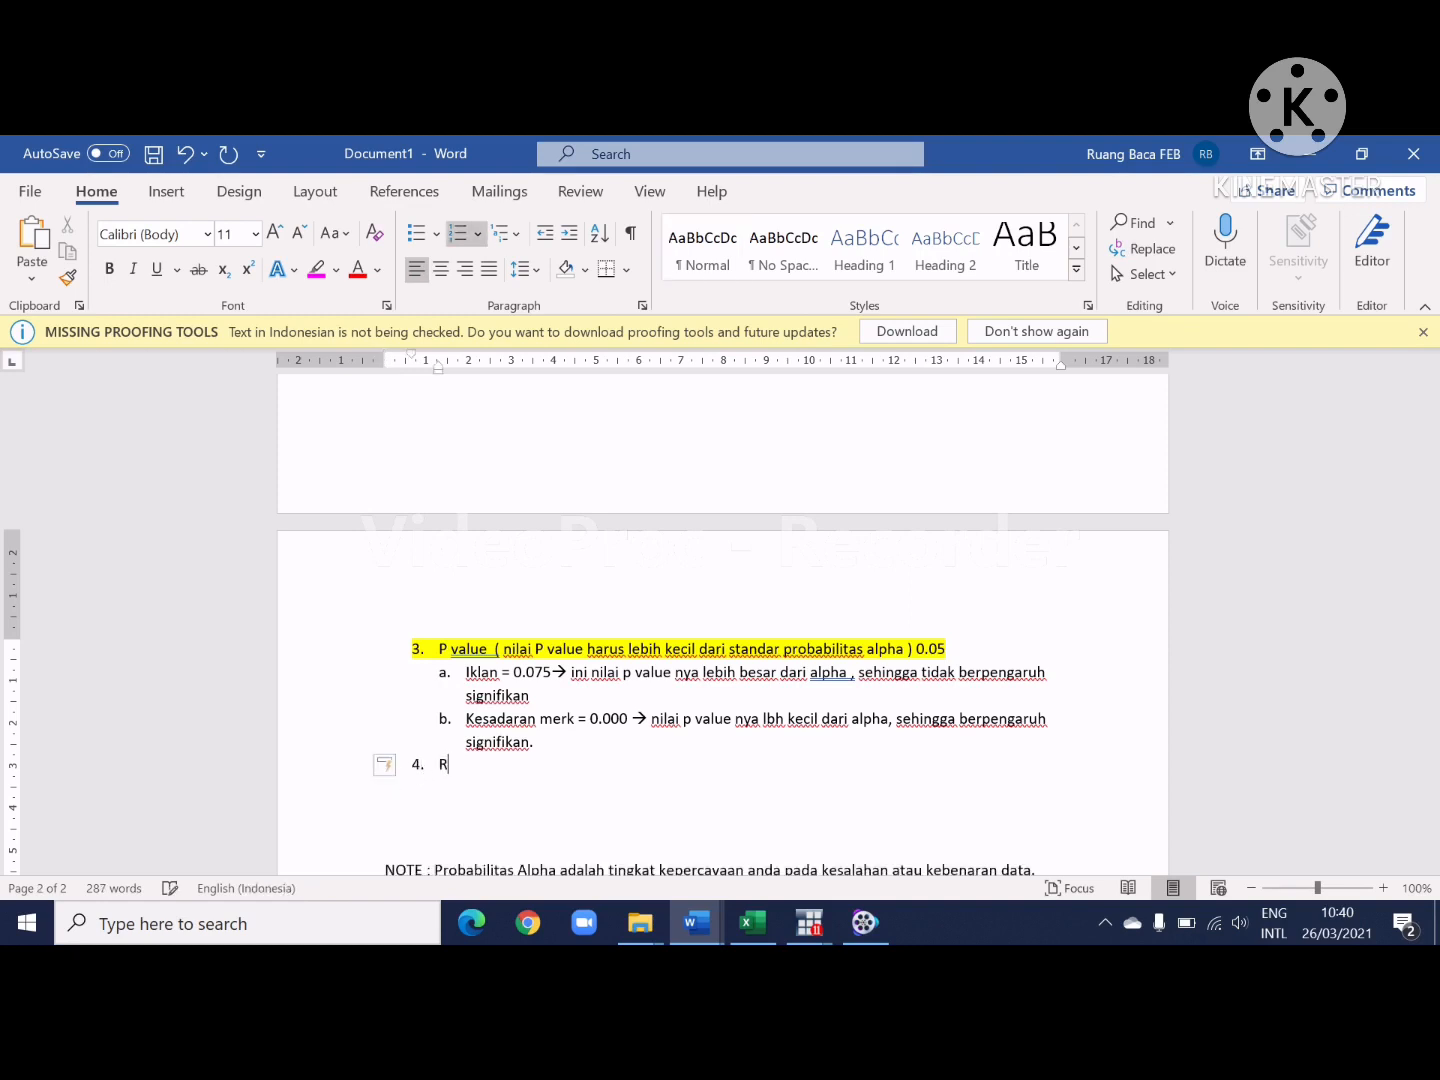
text(uared)
key(Return)
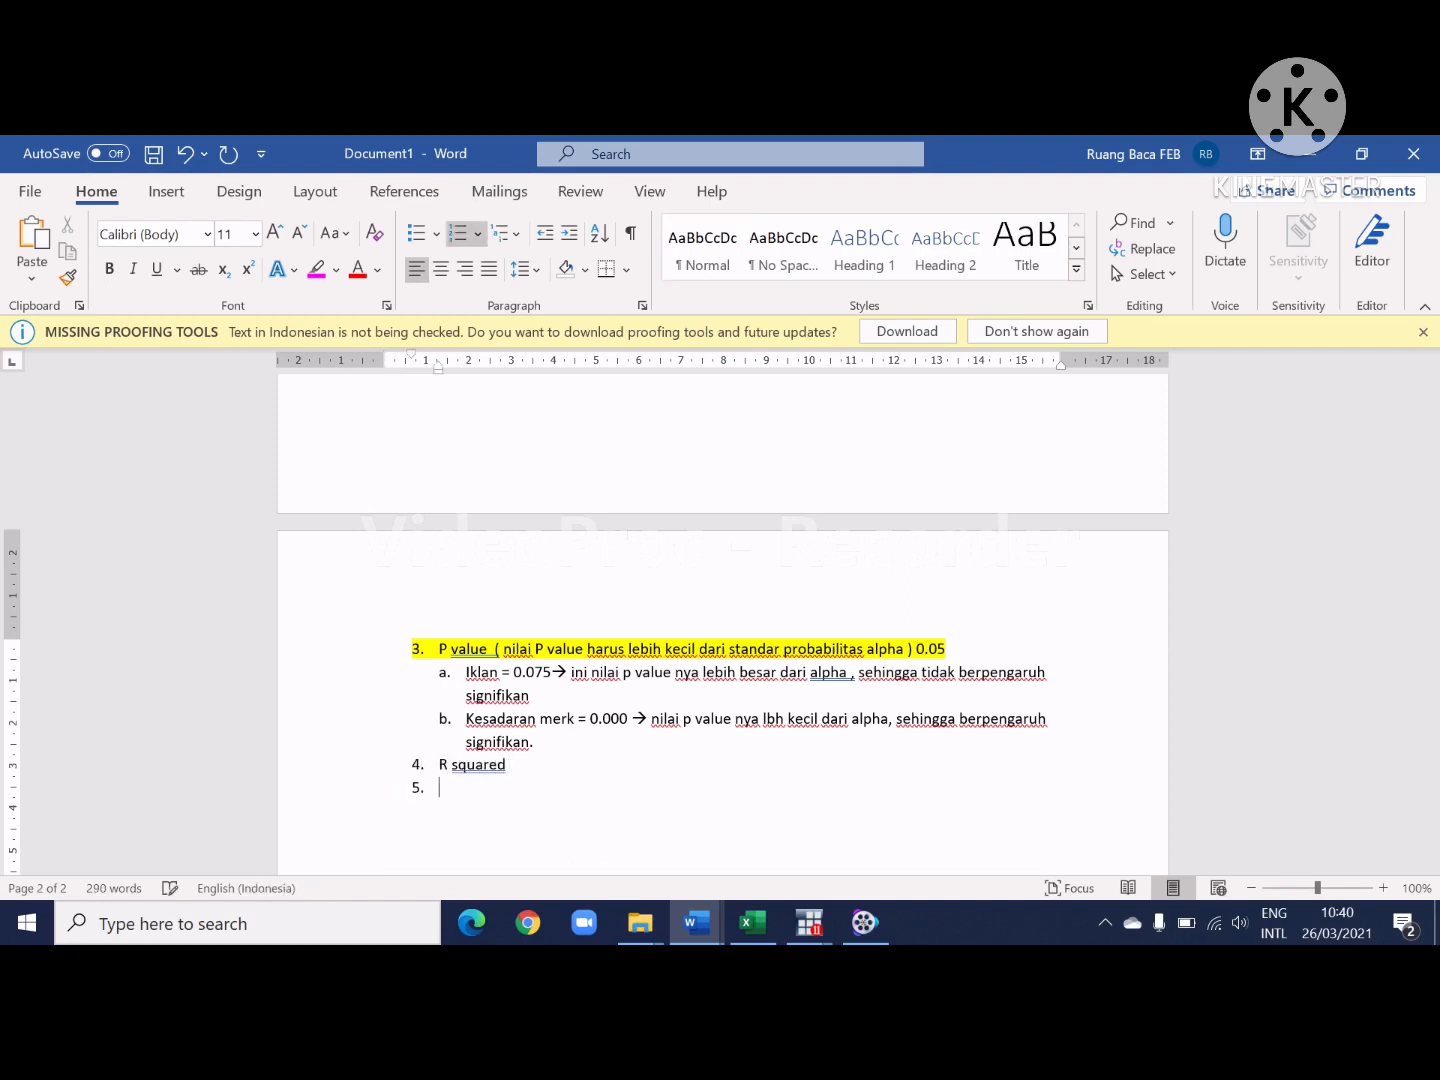
key(BackSpace)
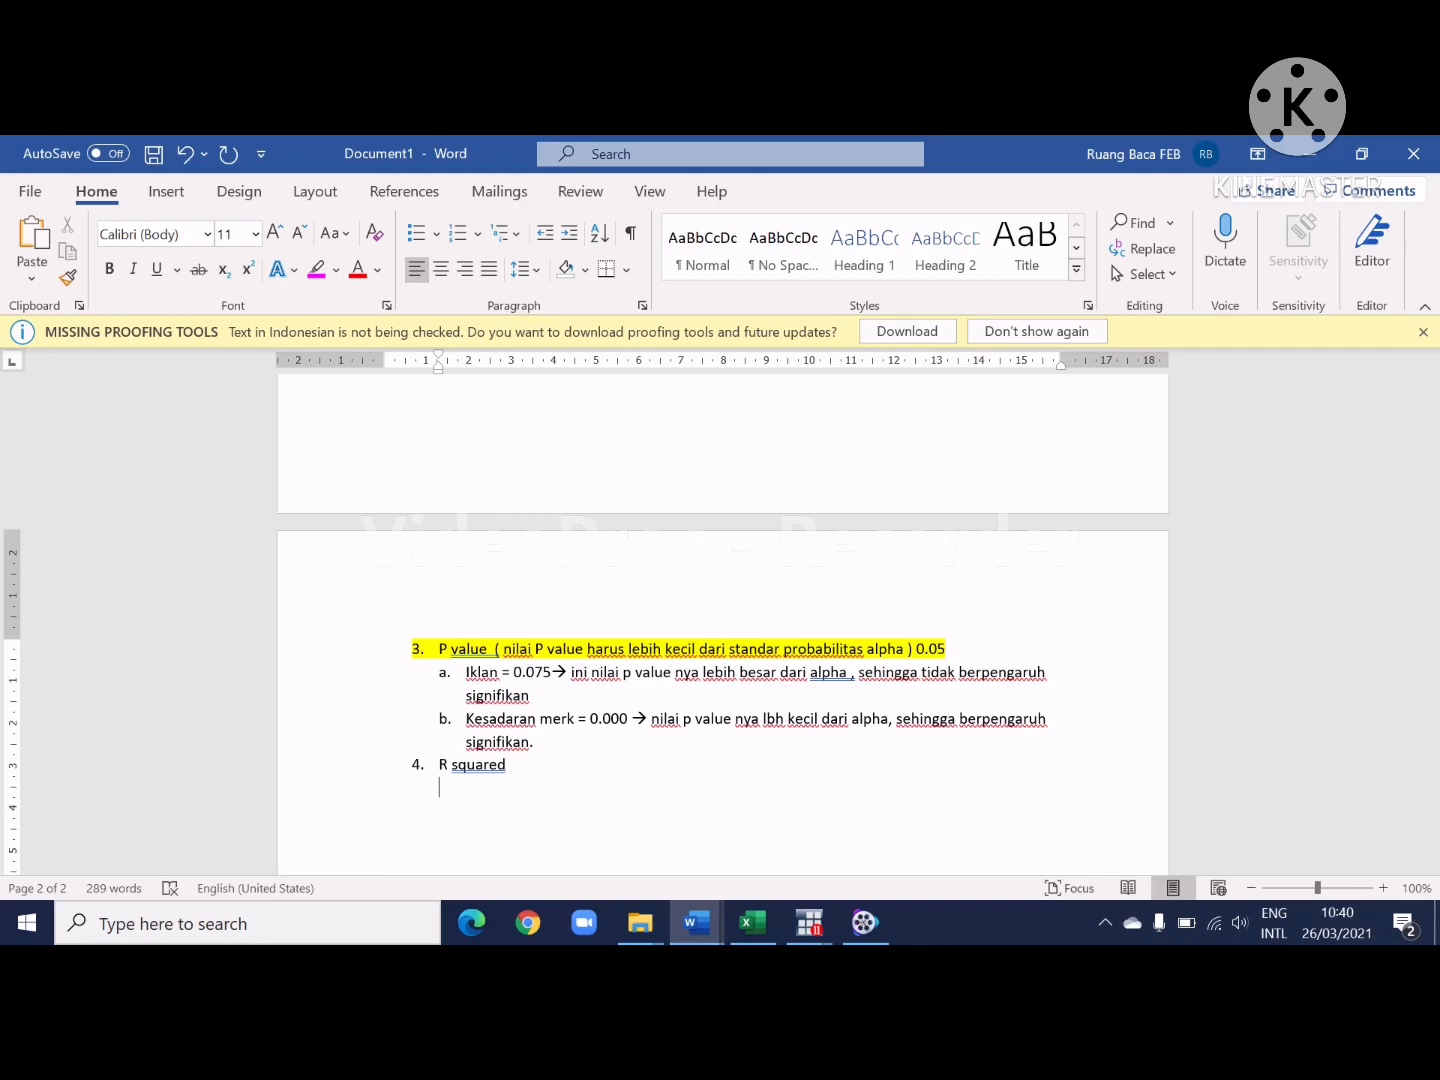
Step: Under R squared, write "Sebesar 0,6125 hal ini berarti sebanyak 61,25% variable bebs dapat mempengaruhi variable terikat"
text(Sebesar)
scroll(722, 600, up, 3)
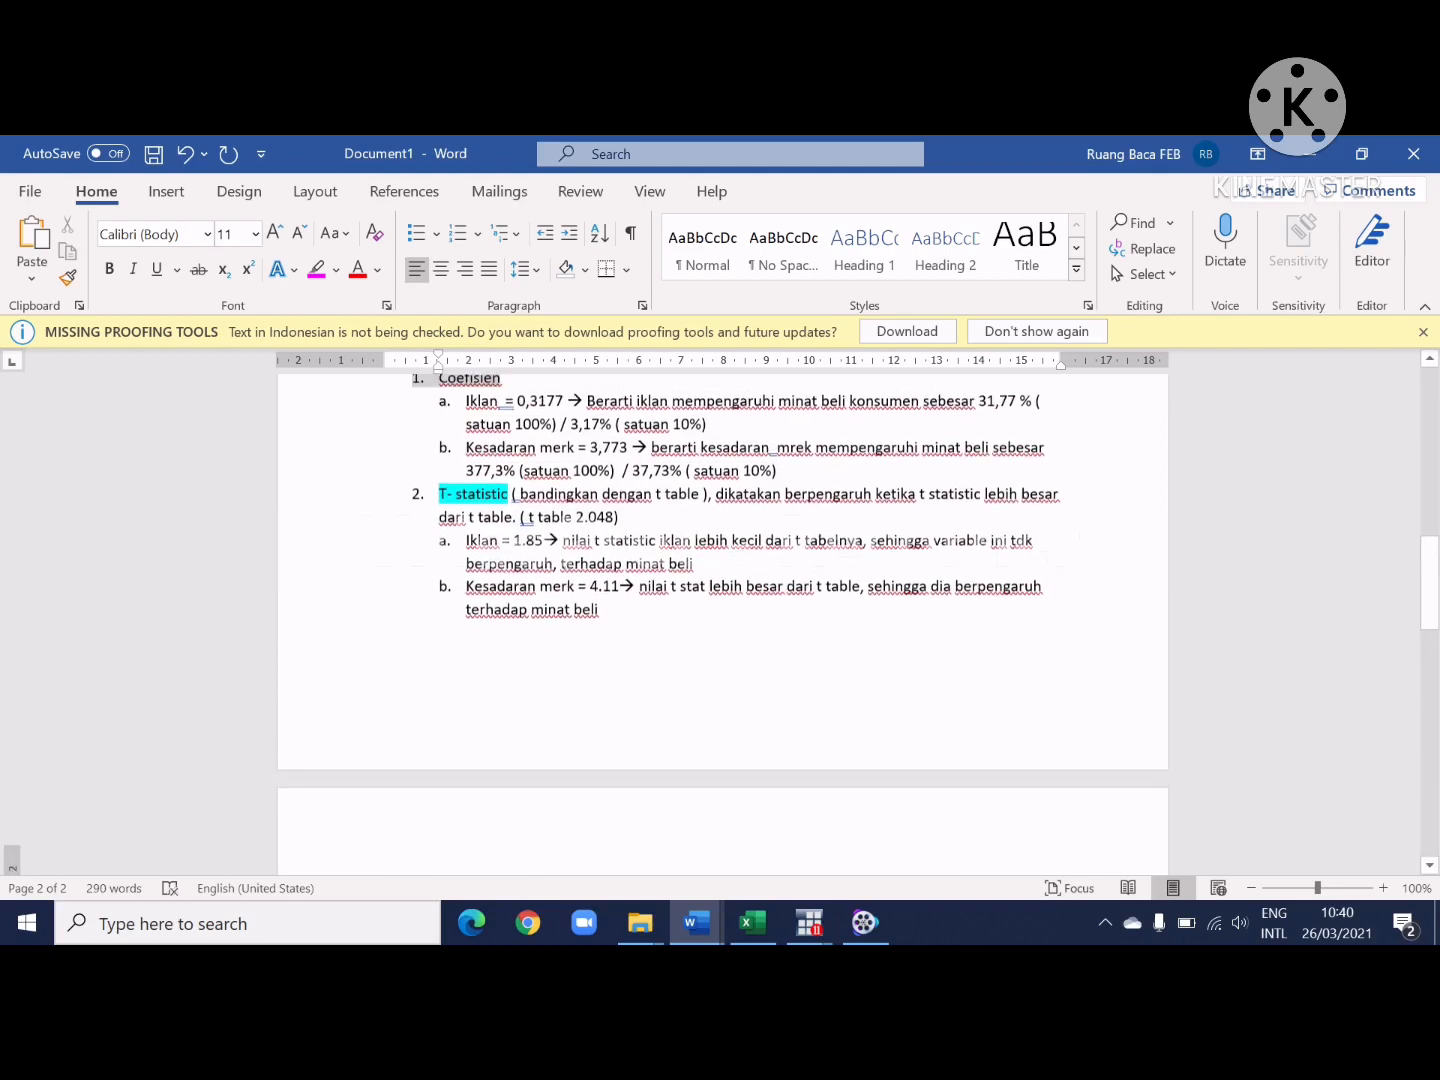
scroll(722, 600, up, 6)
scroll(722, 600, down, 5)
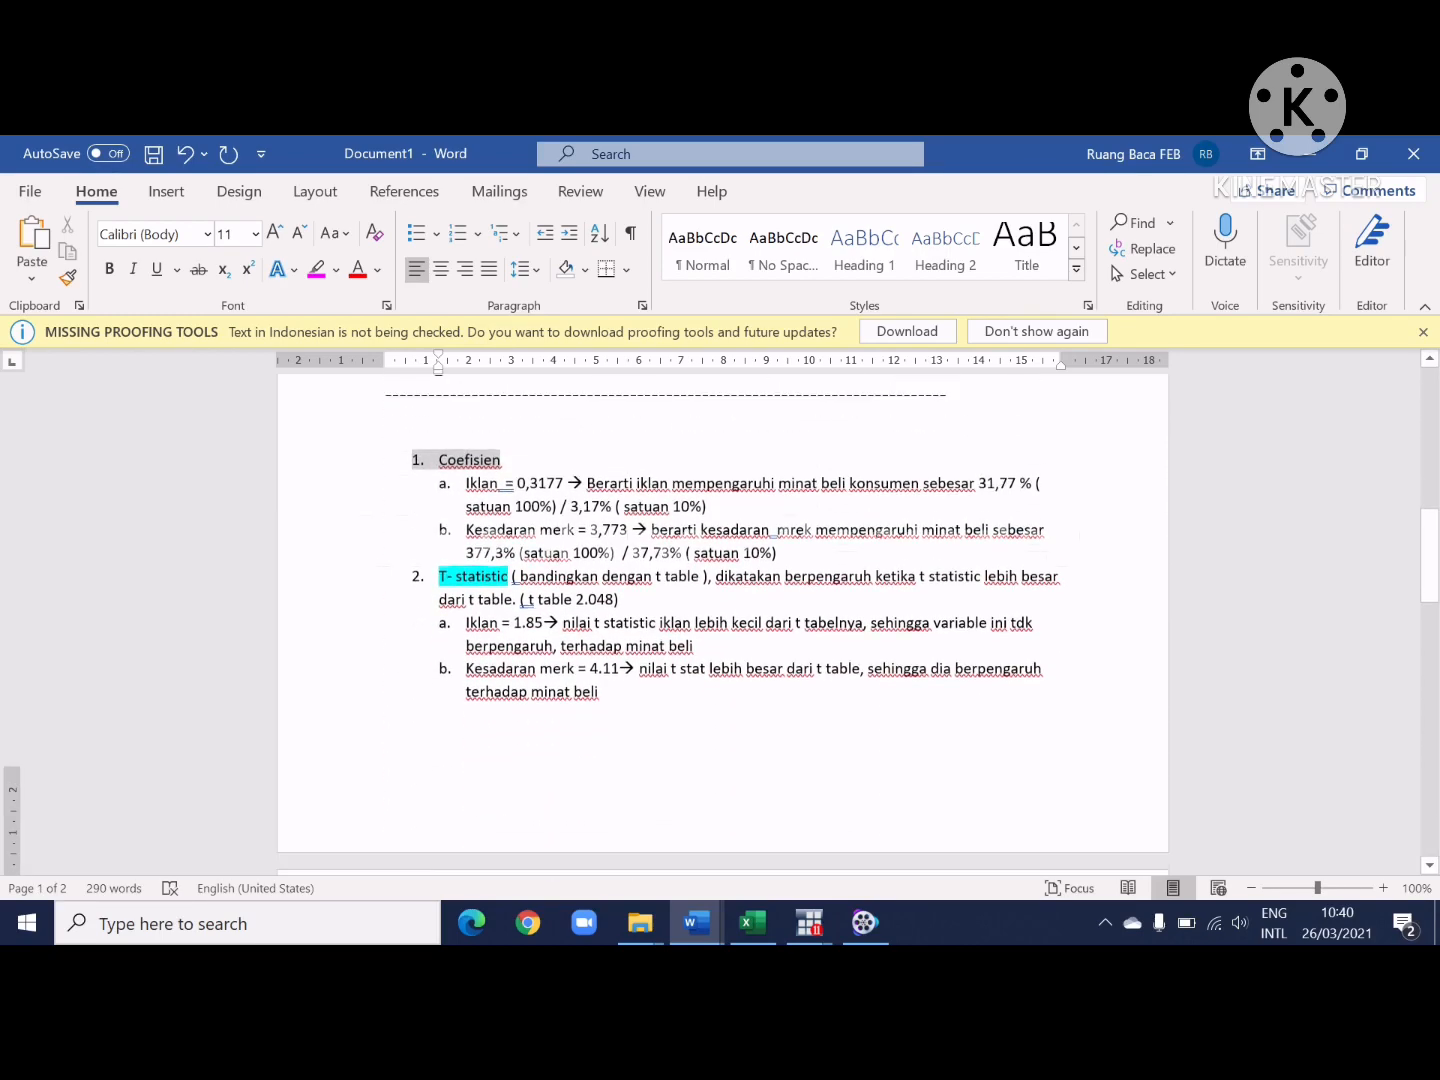
scroll(723, 600, down, 10)
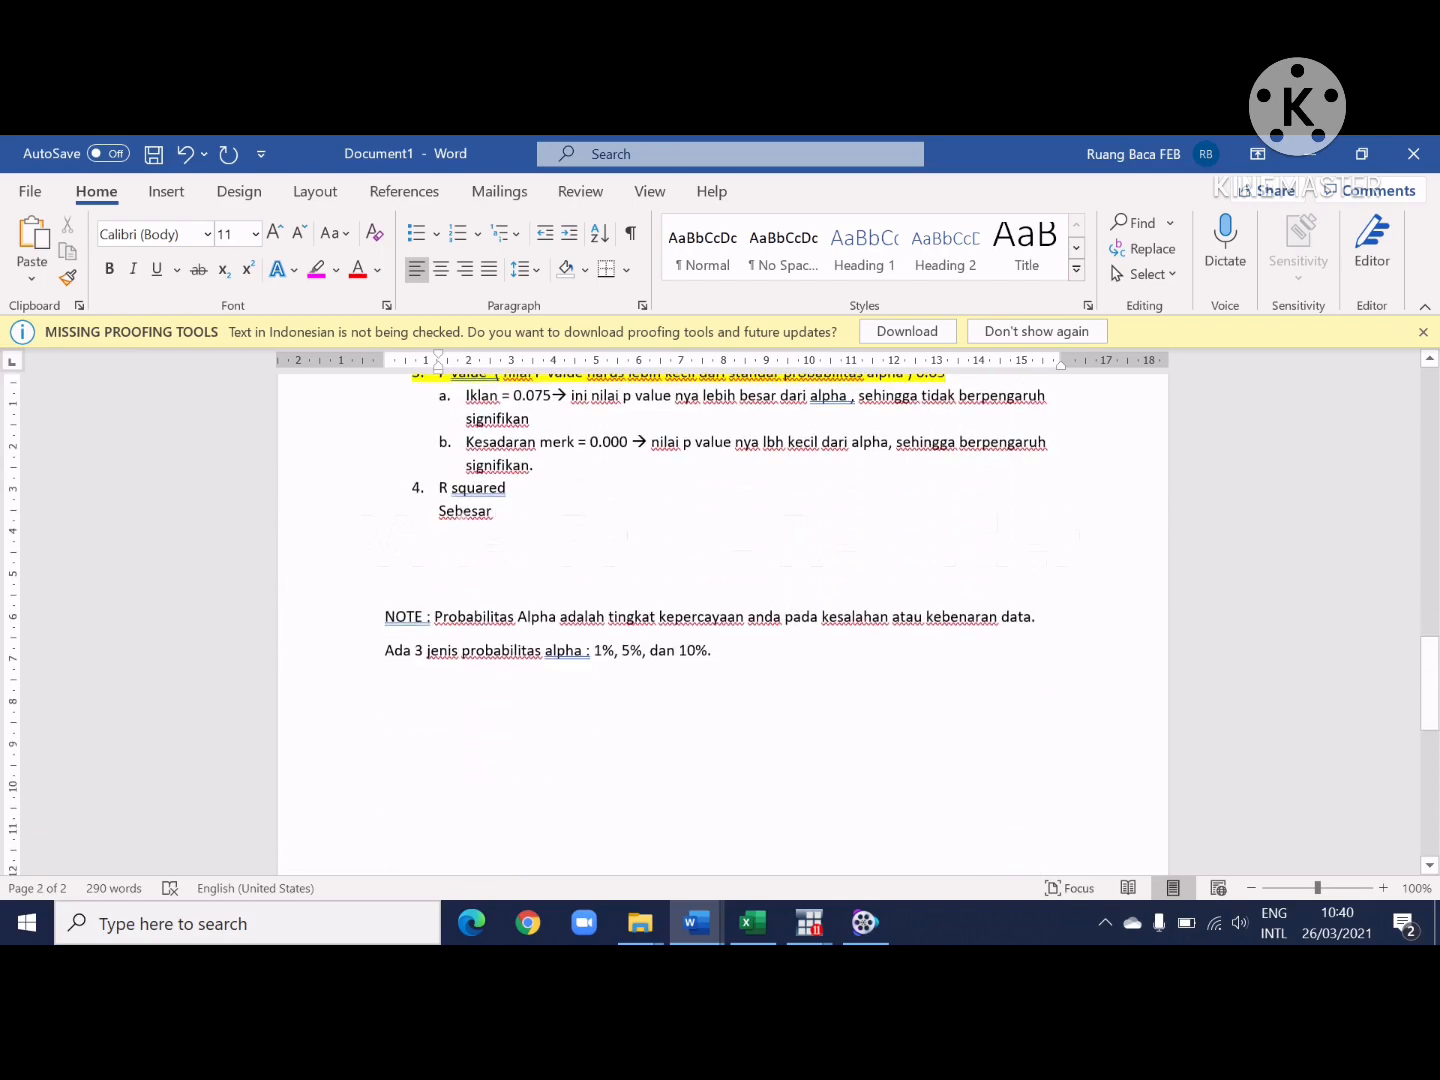
text(0)
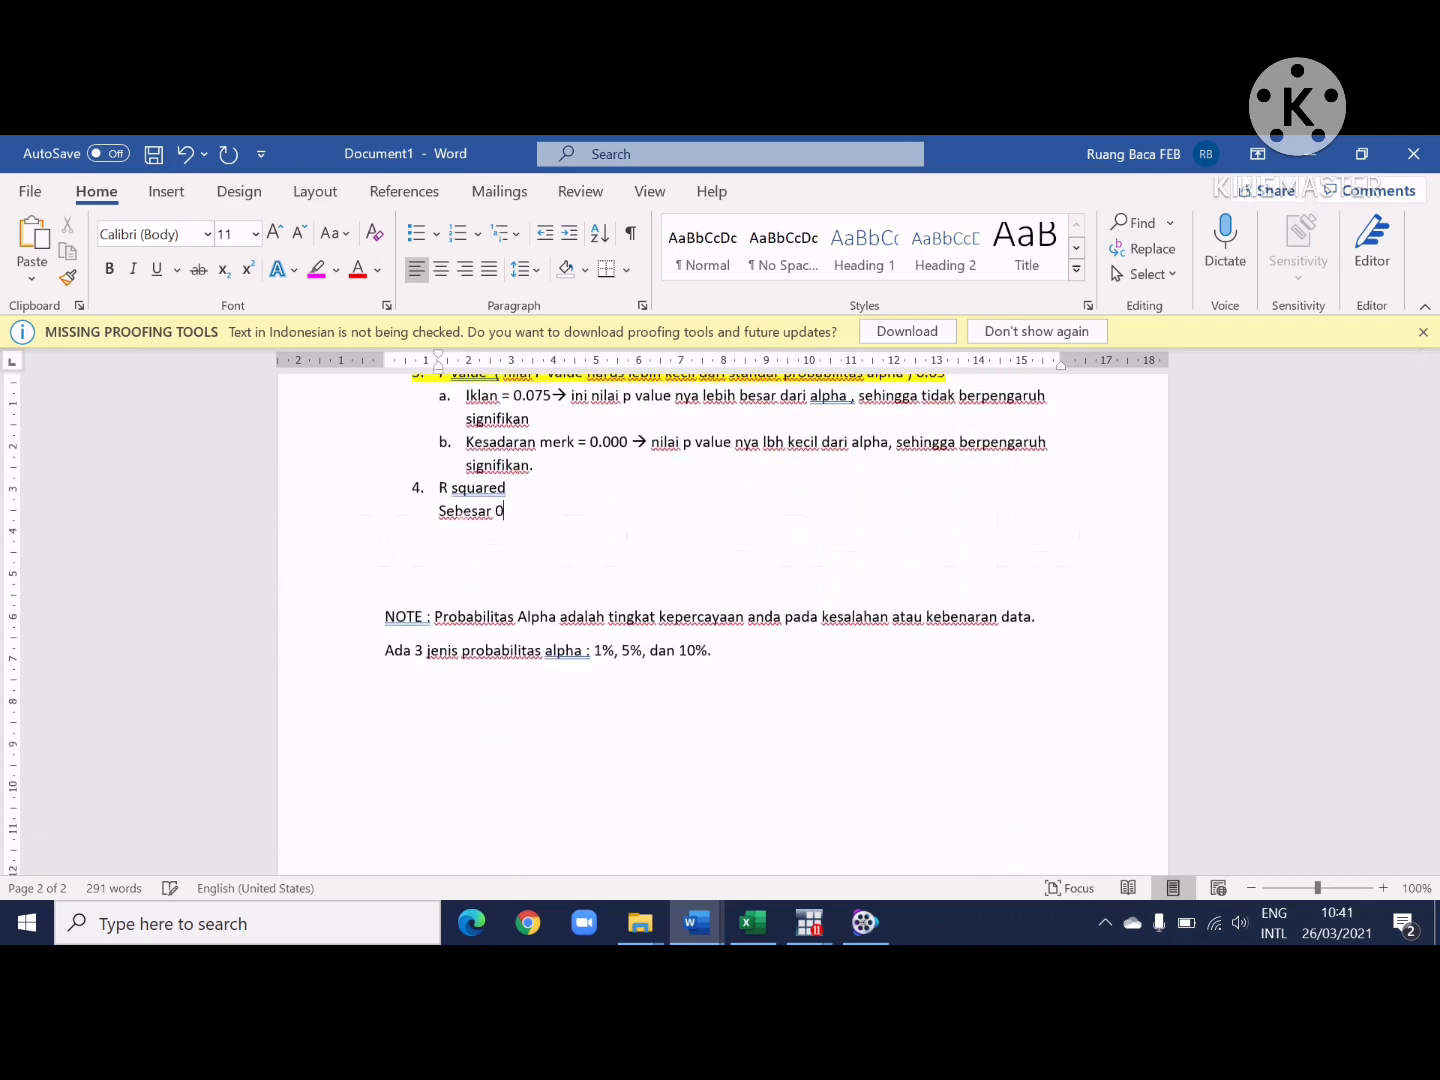
text(,6125 hal ini berarti sebanyak )
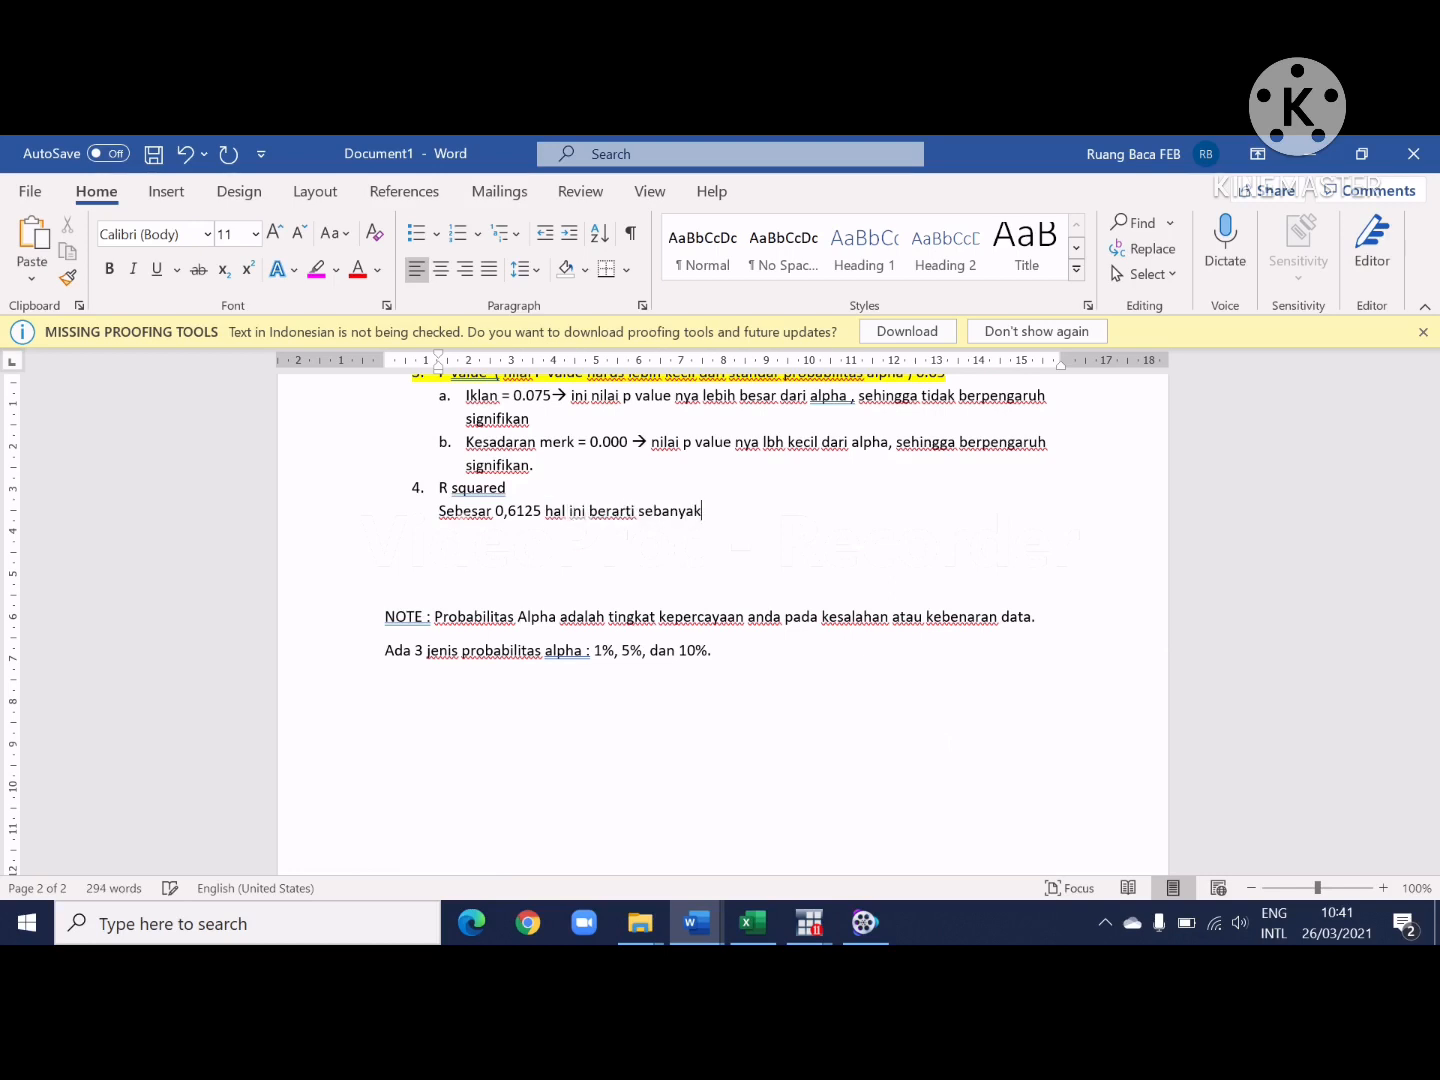
text(61,25% variable be)
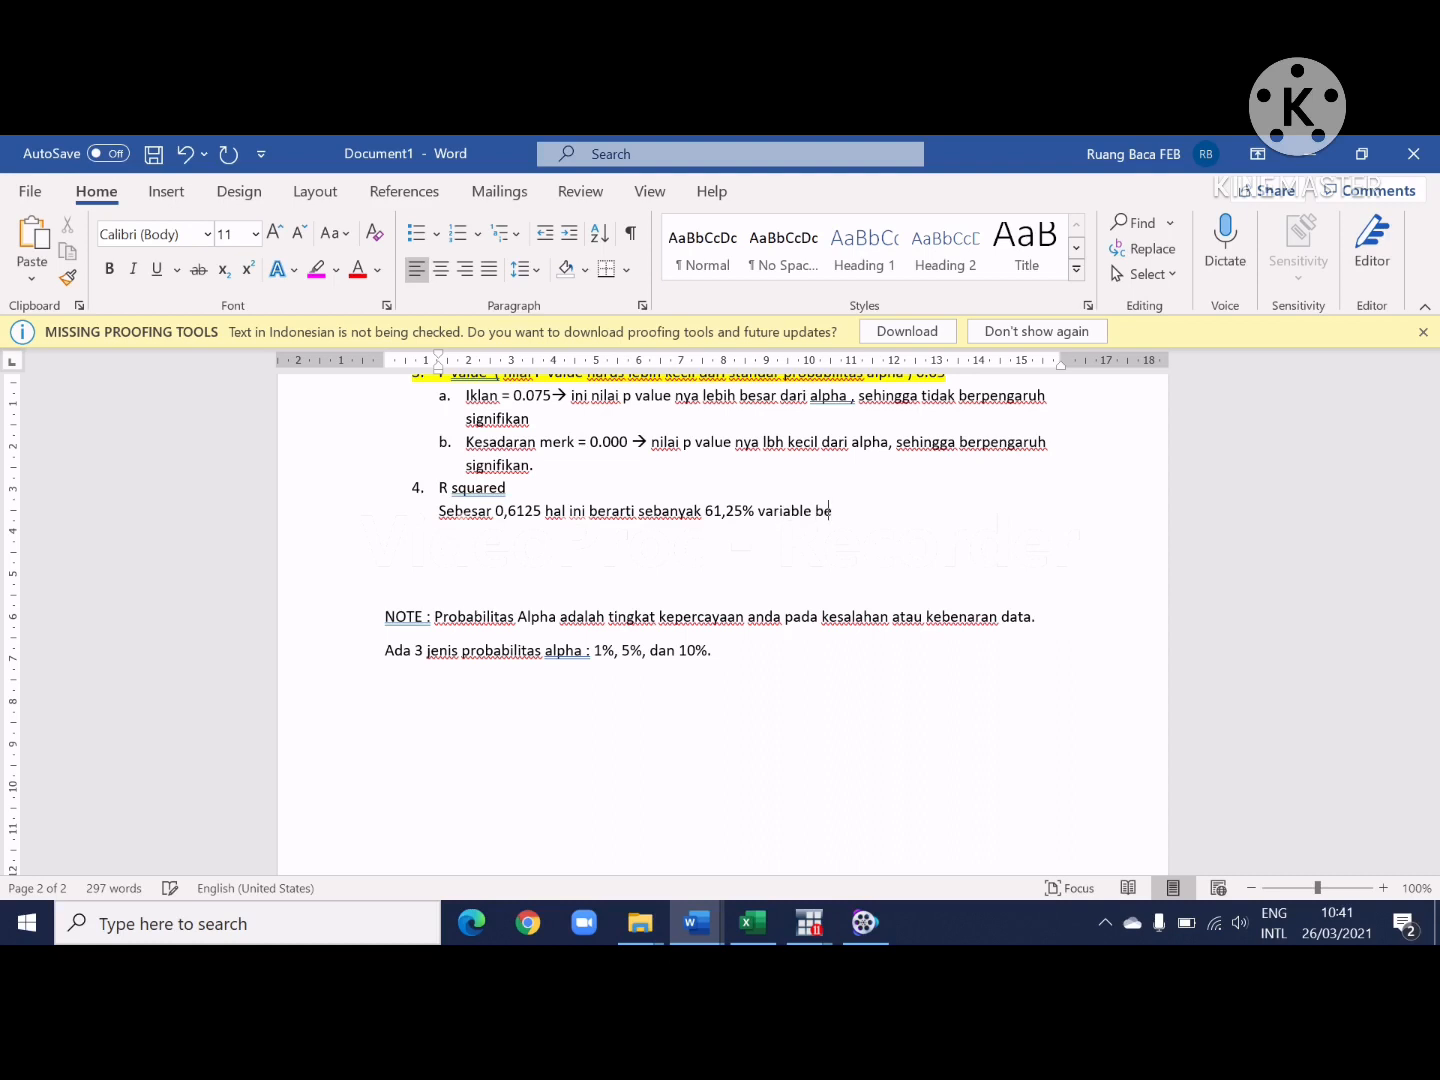
text(bs dapat mempengaruhi v)
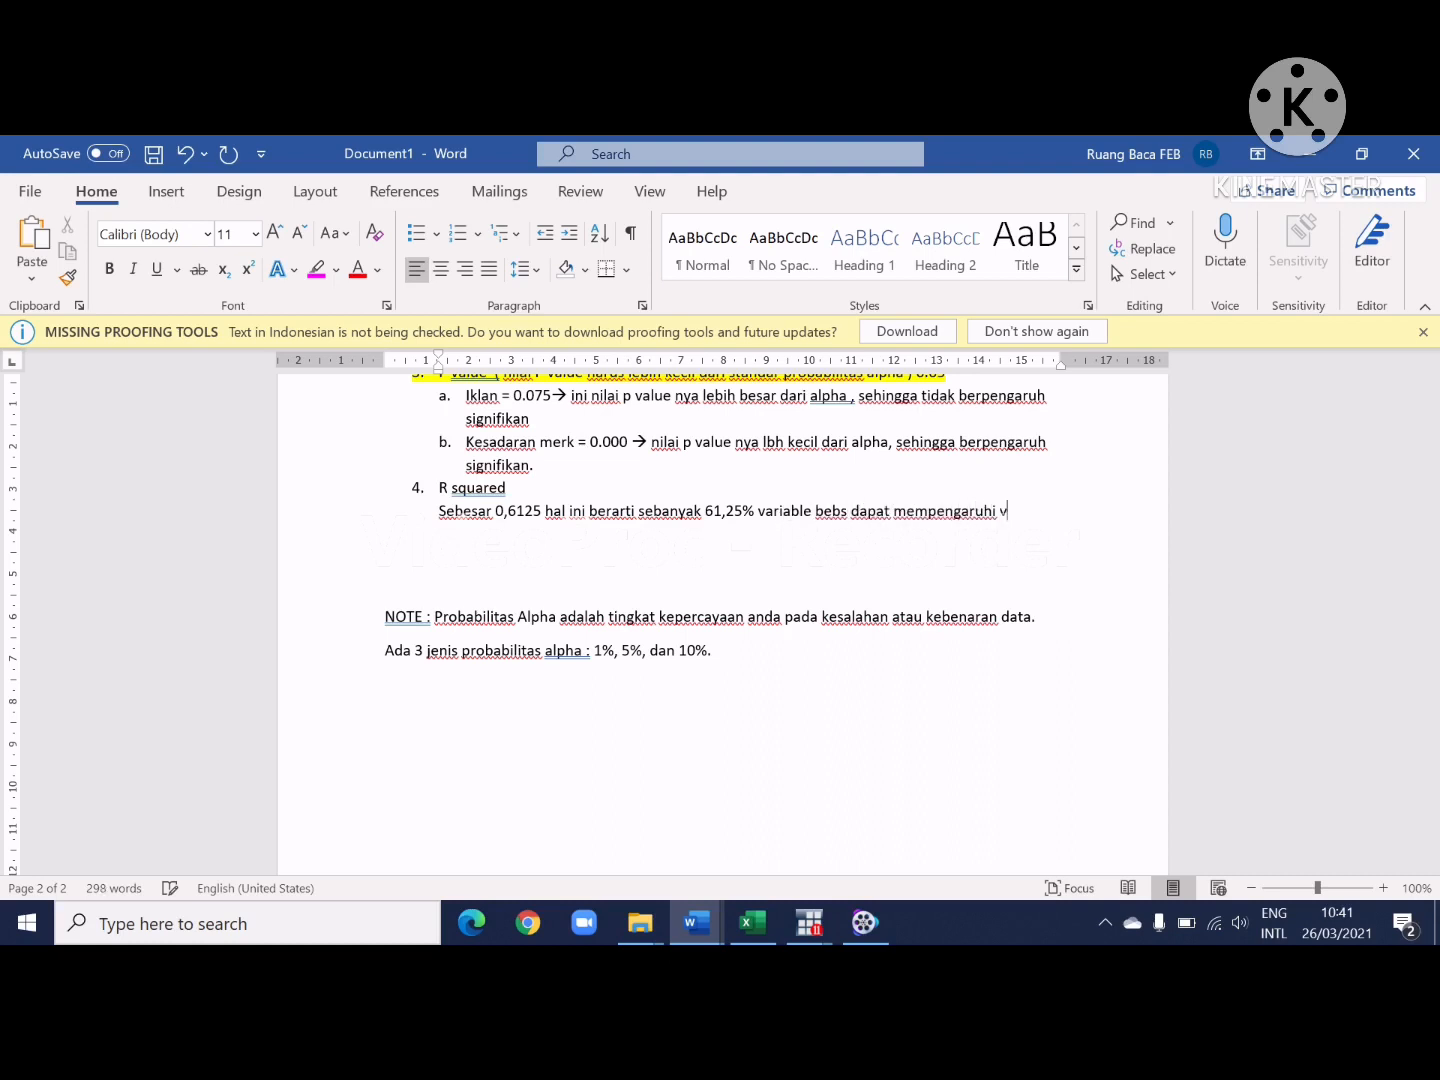
text(ariable ter)
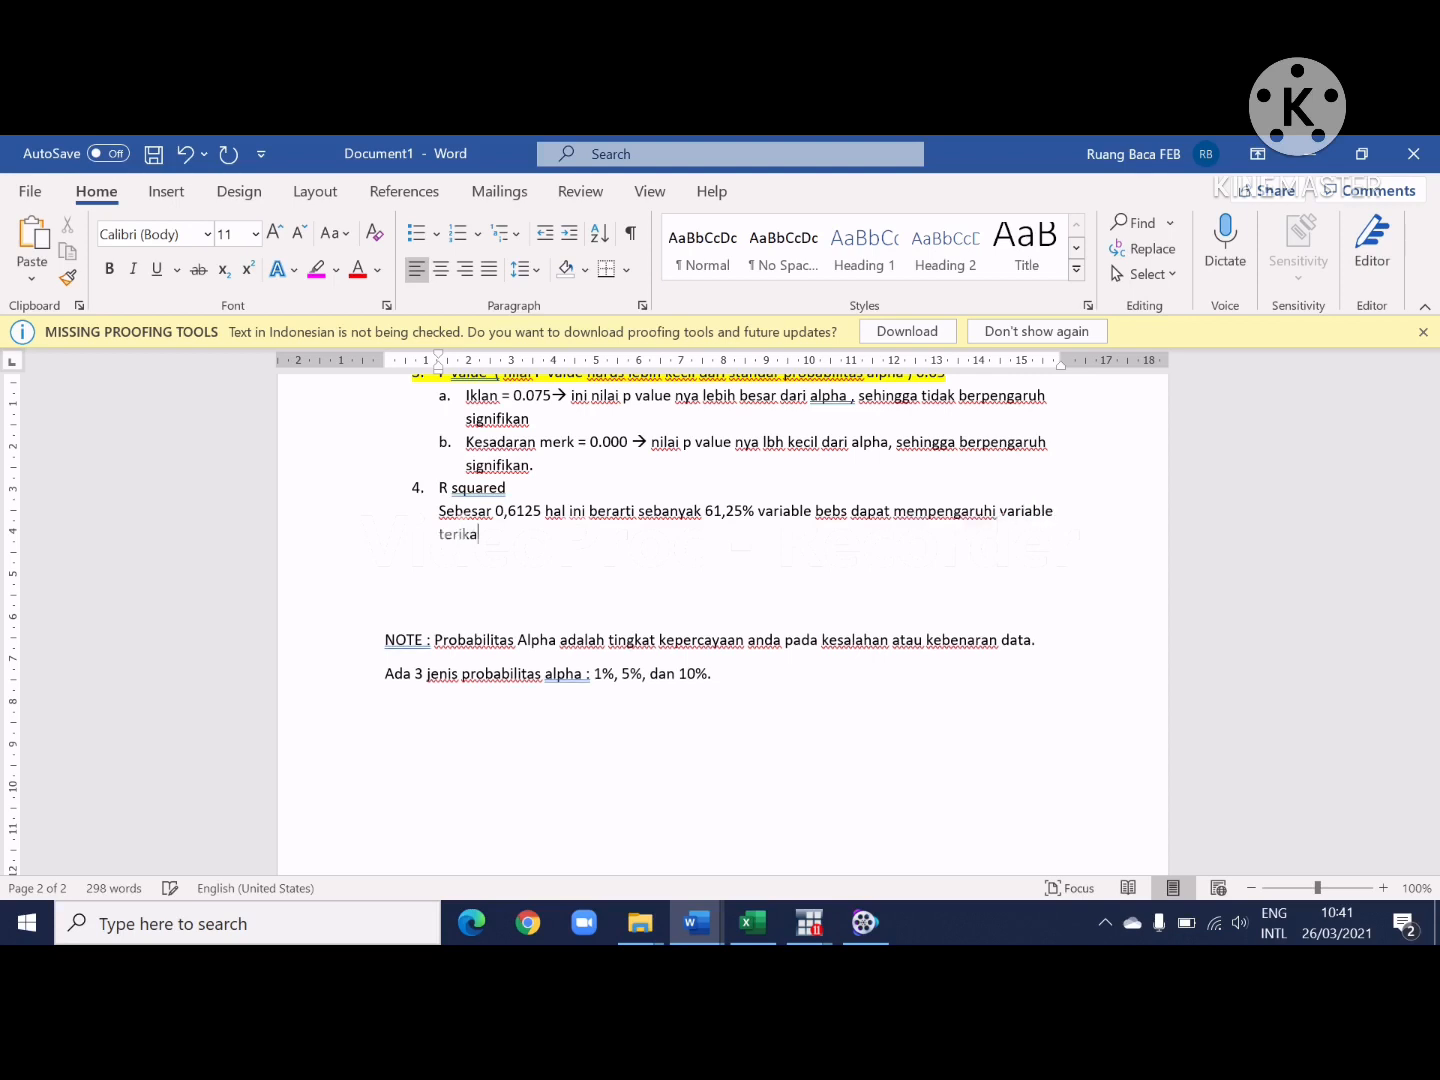
Step: Continue the R squared explanation with ", sisanya sebesar 38,75 dipengaruhi oleh variable lainnya yang tdk terdapat dalam penelitian ini."
text(ikat, sisanya sebesar)
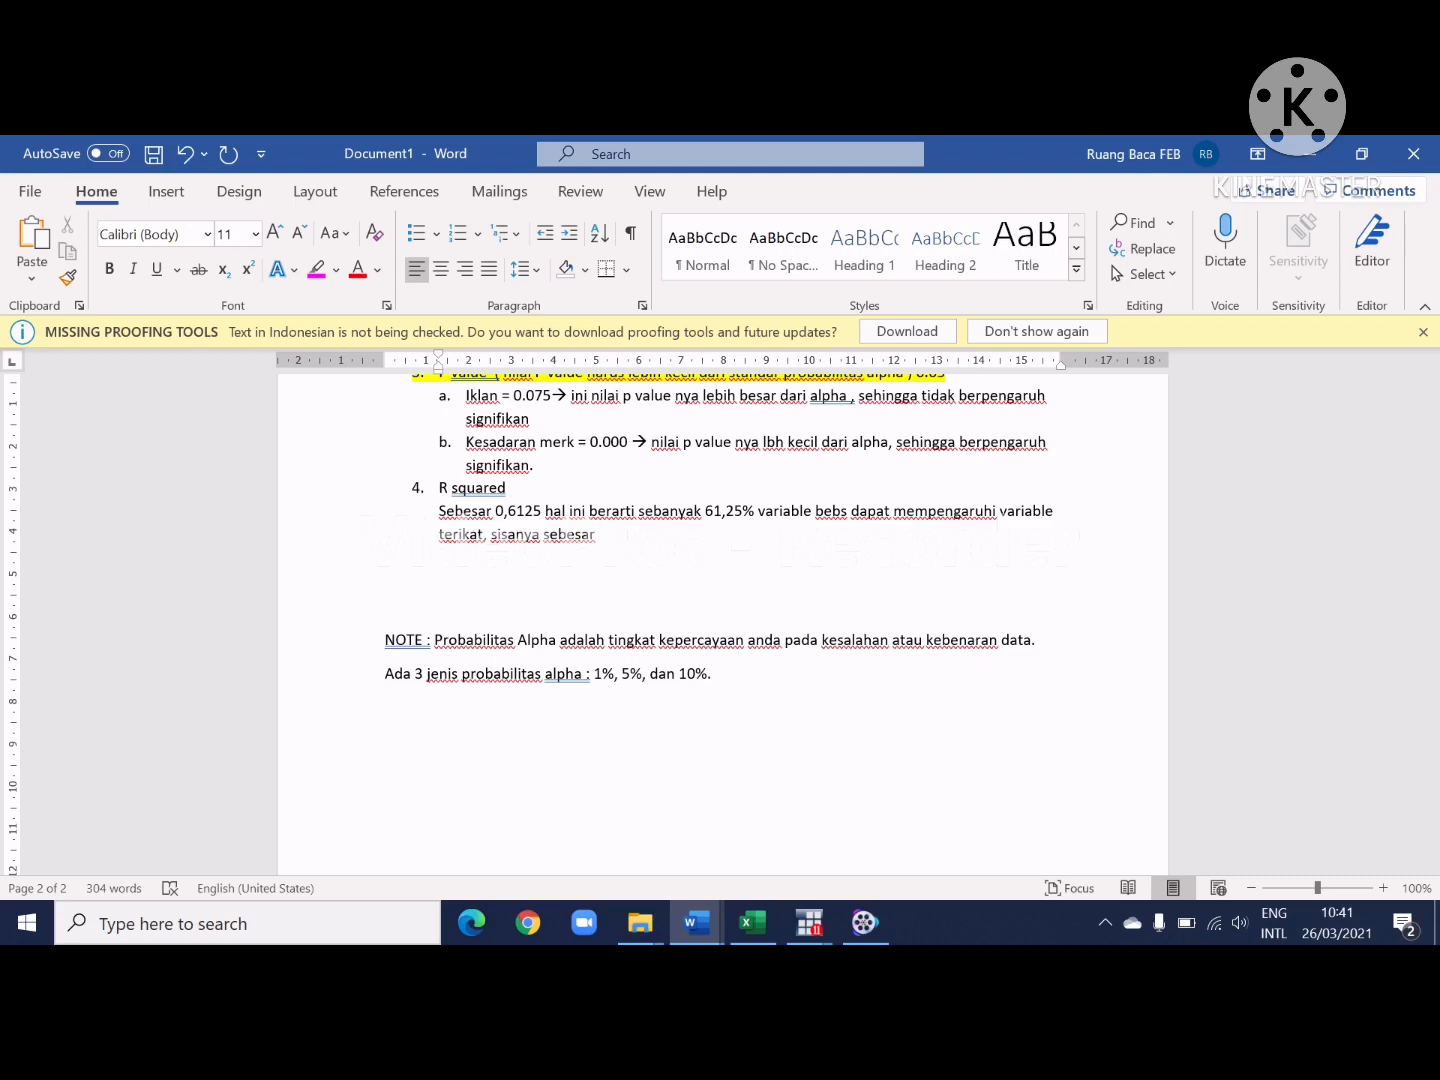
text(38,75 dipengaruhi oleh variab)
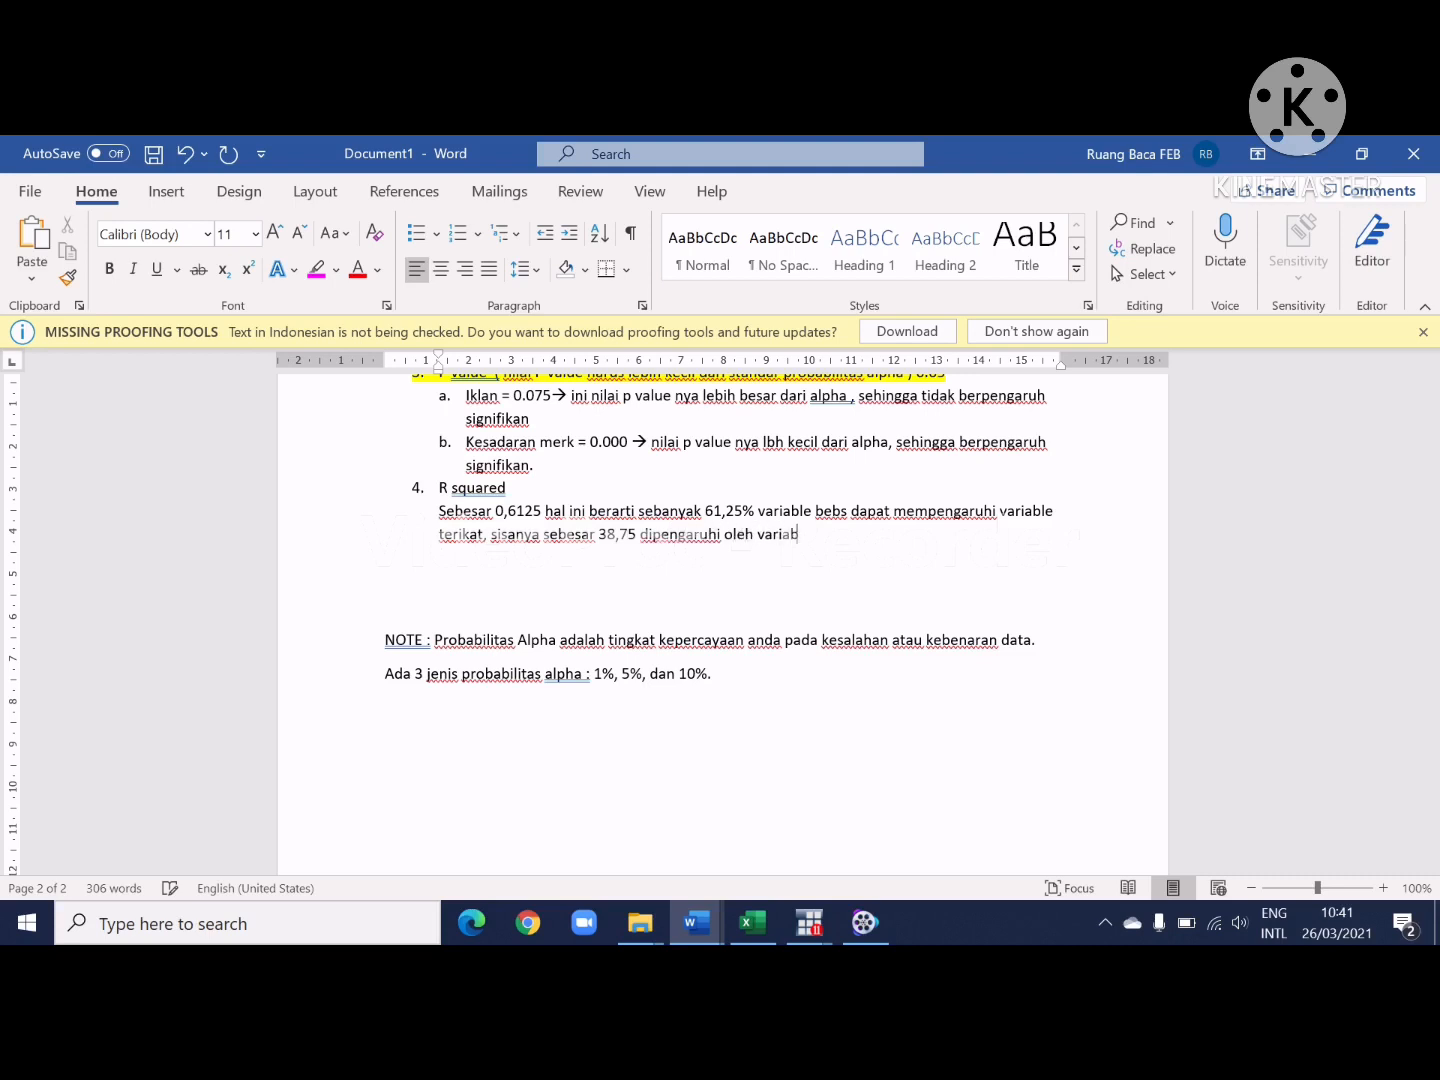
text(le lainnya yang tdk terdapat)
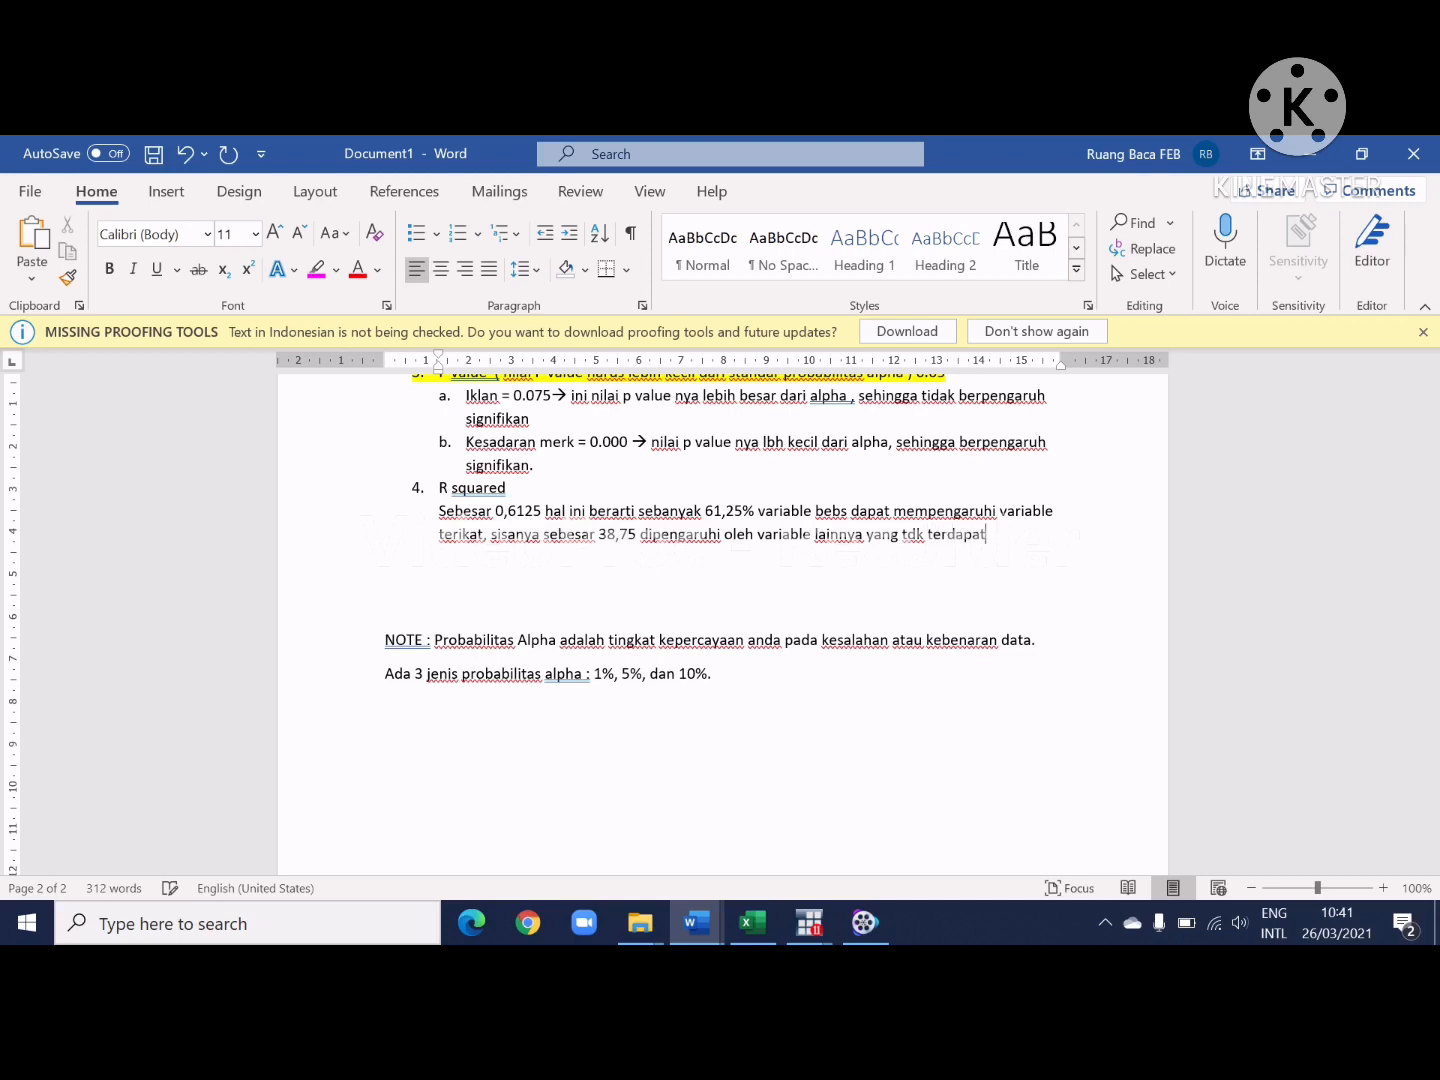
text( dalam penel)
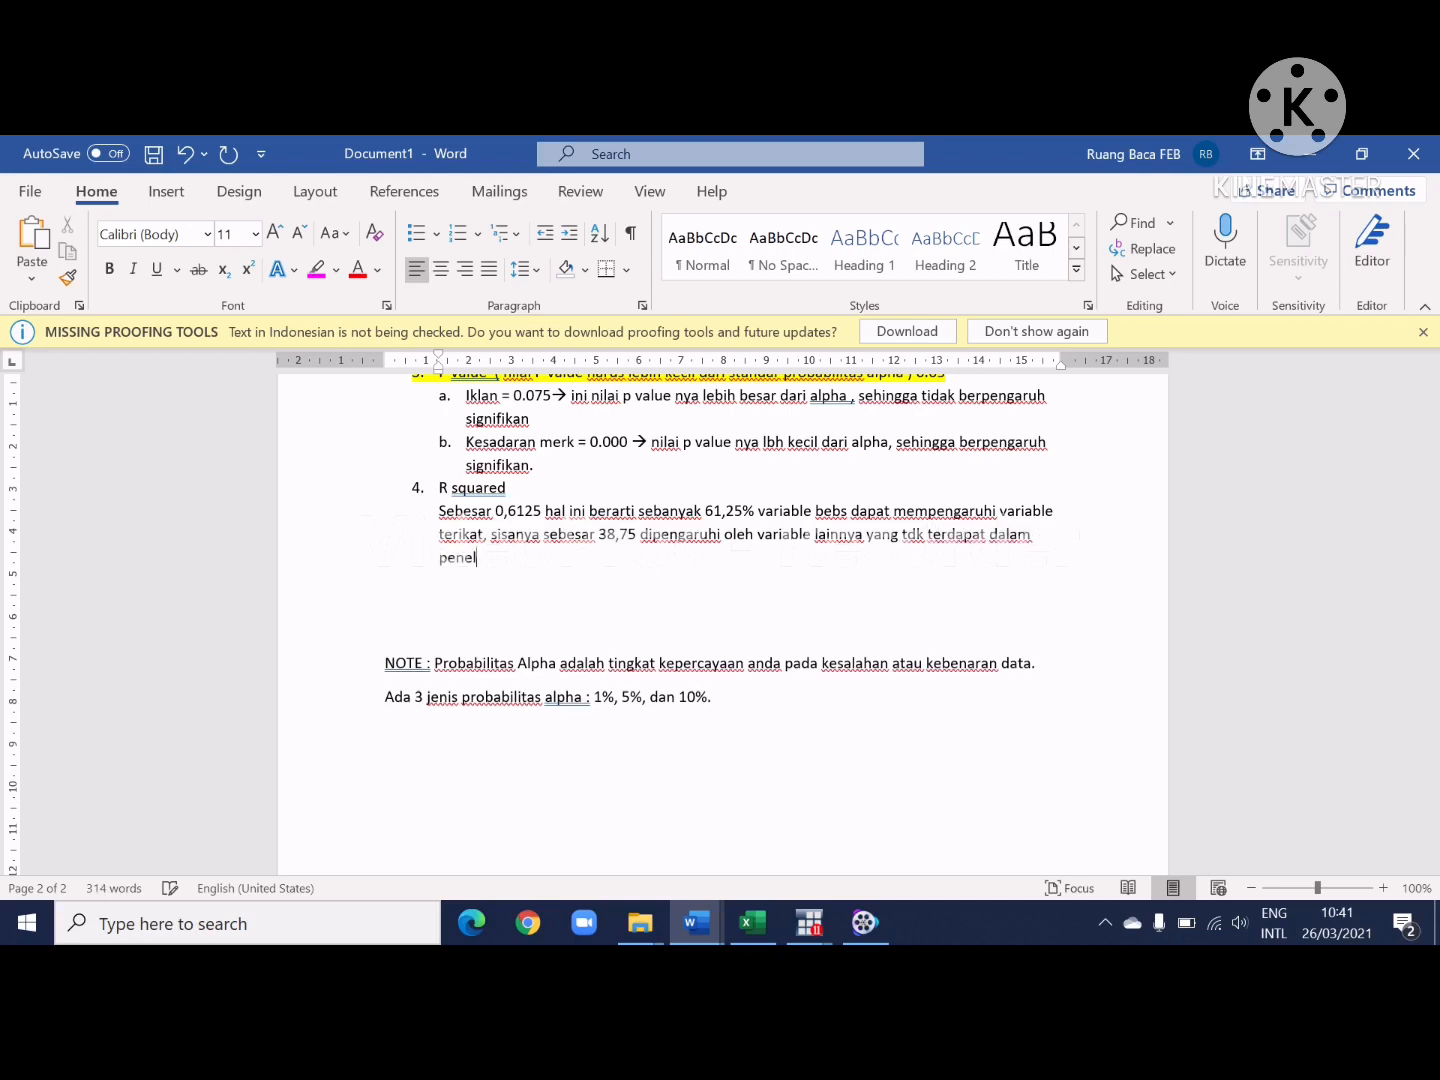
text(itian ini.)
key(Return)
Step: Highlight the R squared heading in pink and add numbered item 5 "F statistic" after its explanation, with an unnumbered line beneath
drag(516, 489, 430, 487)
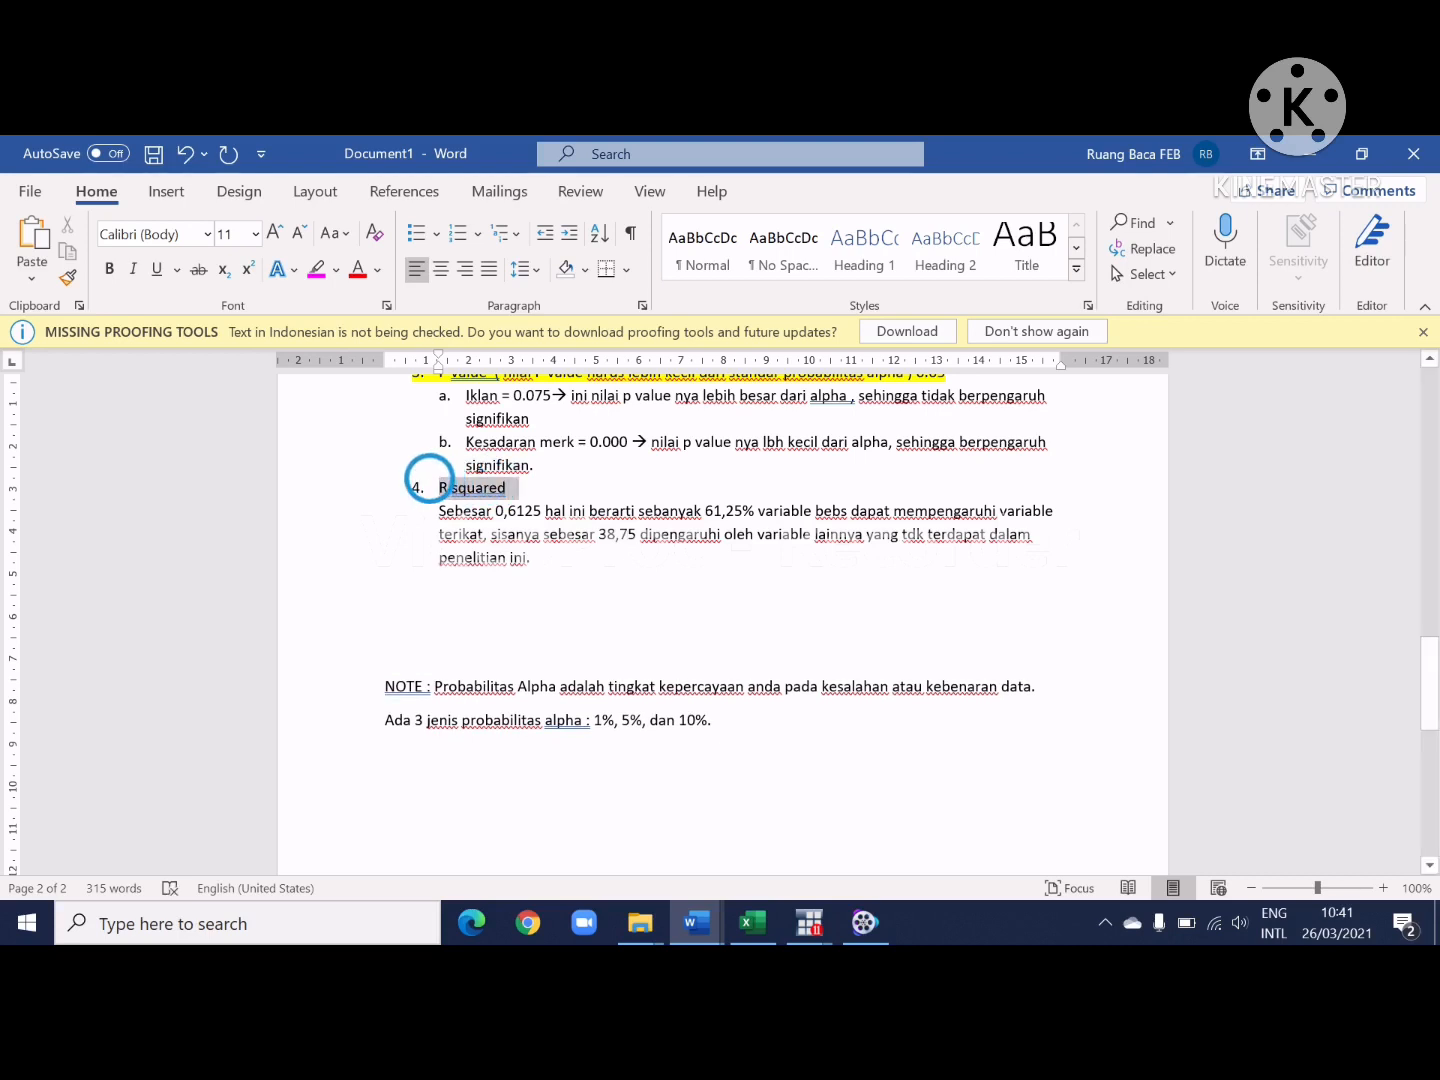
click(316, 269)
click(530, 557)
key(Return)
key(Return)
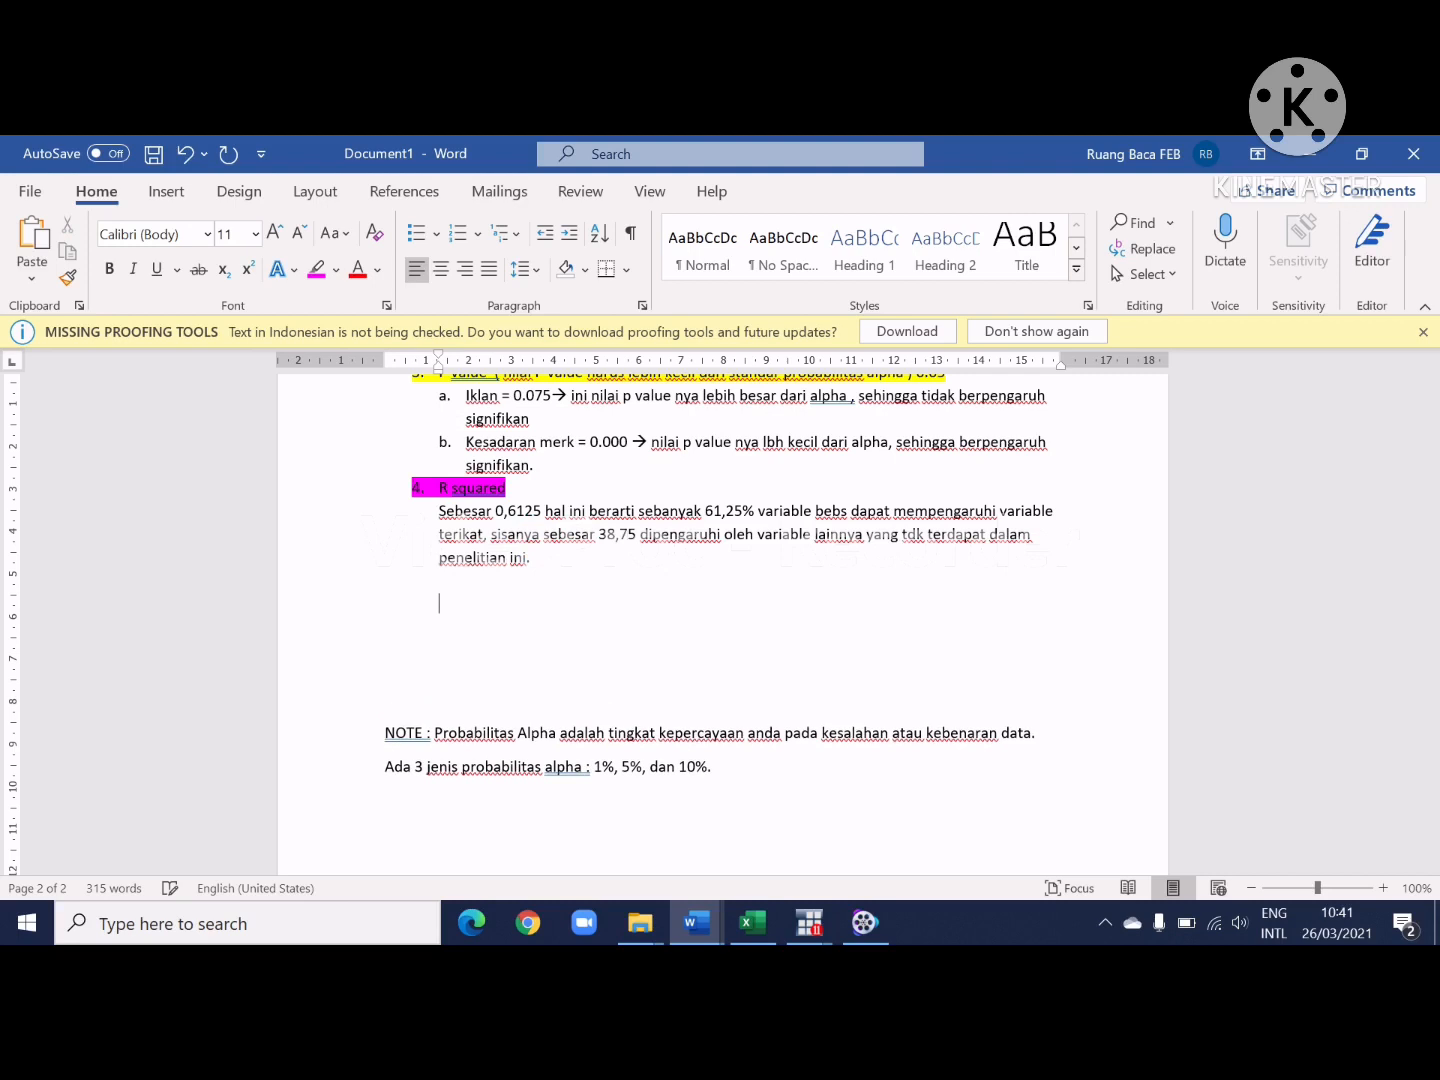
key(BackSpace)
key(BackSpace)
text(5. )
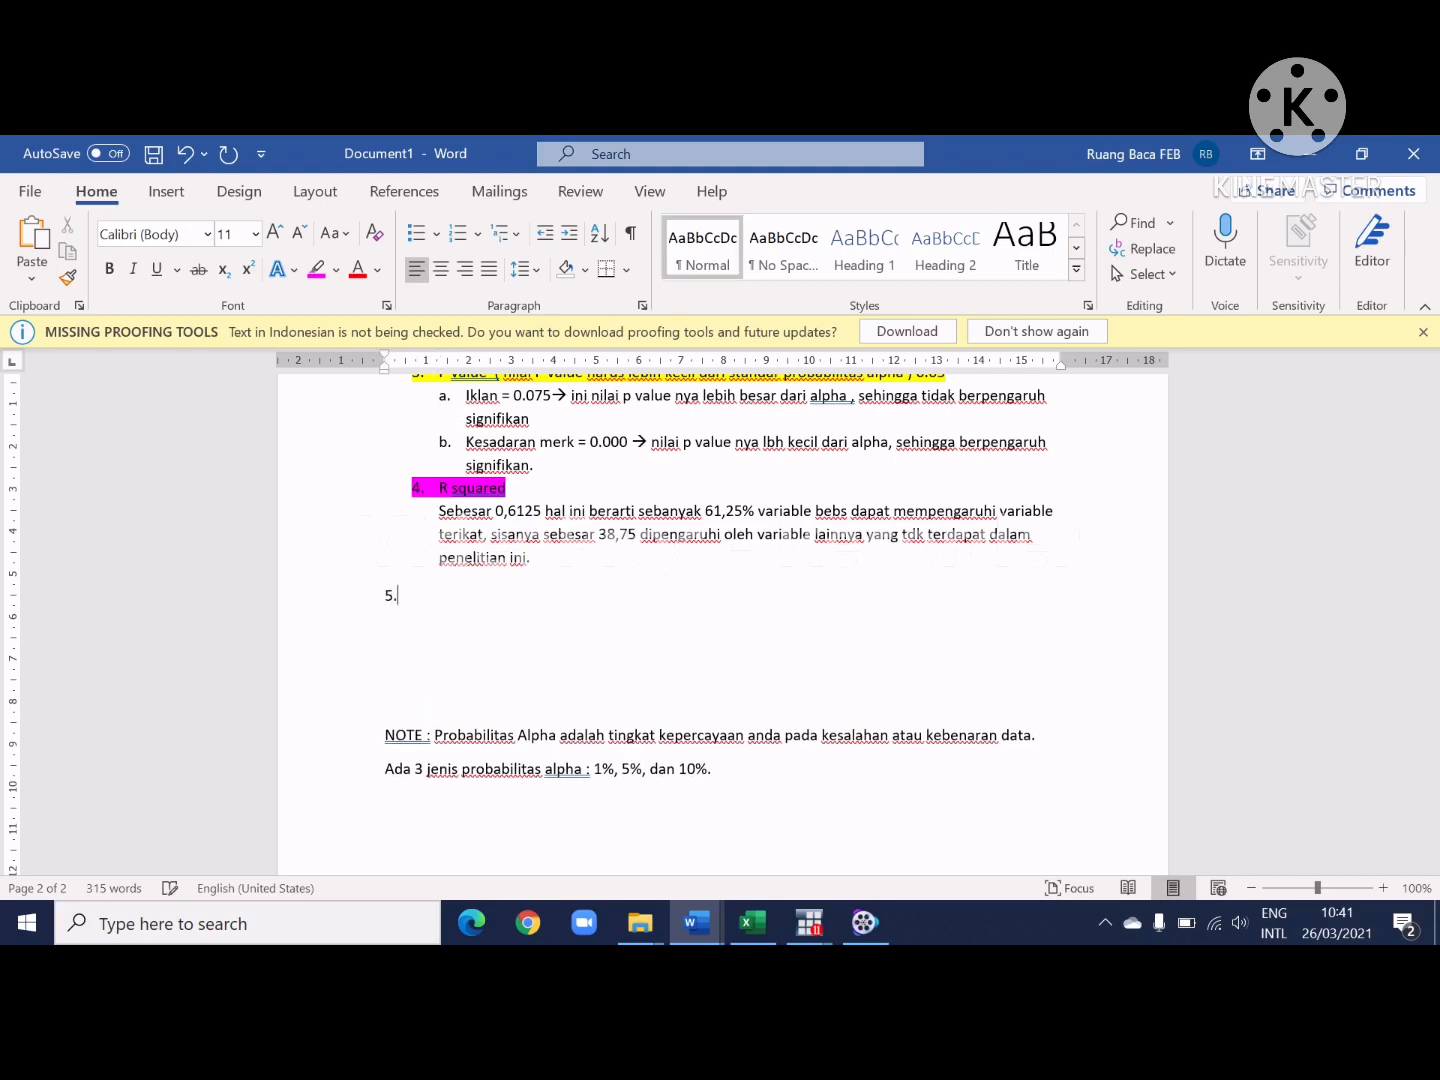
text(F statist)
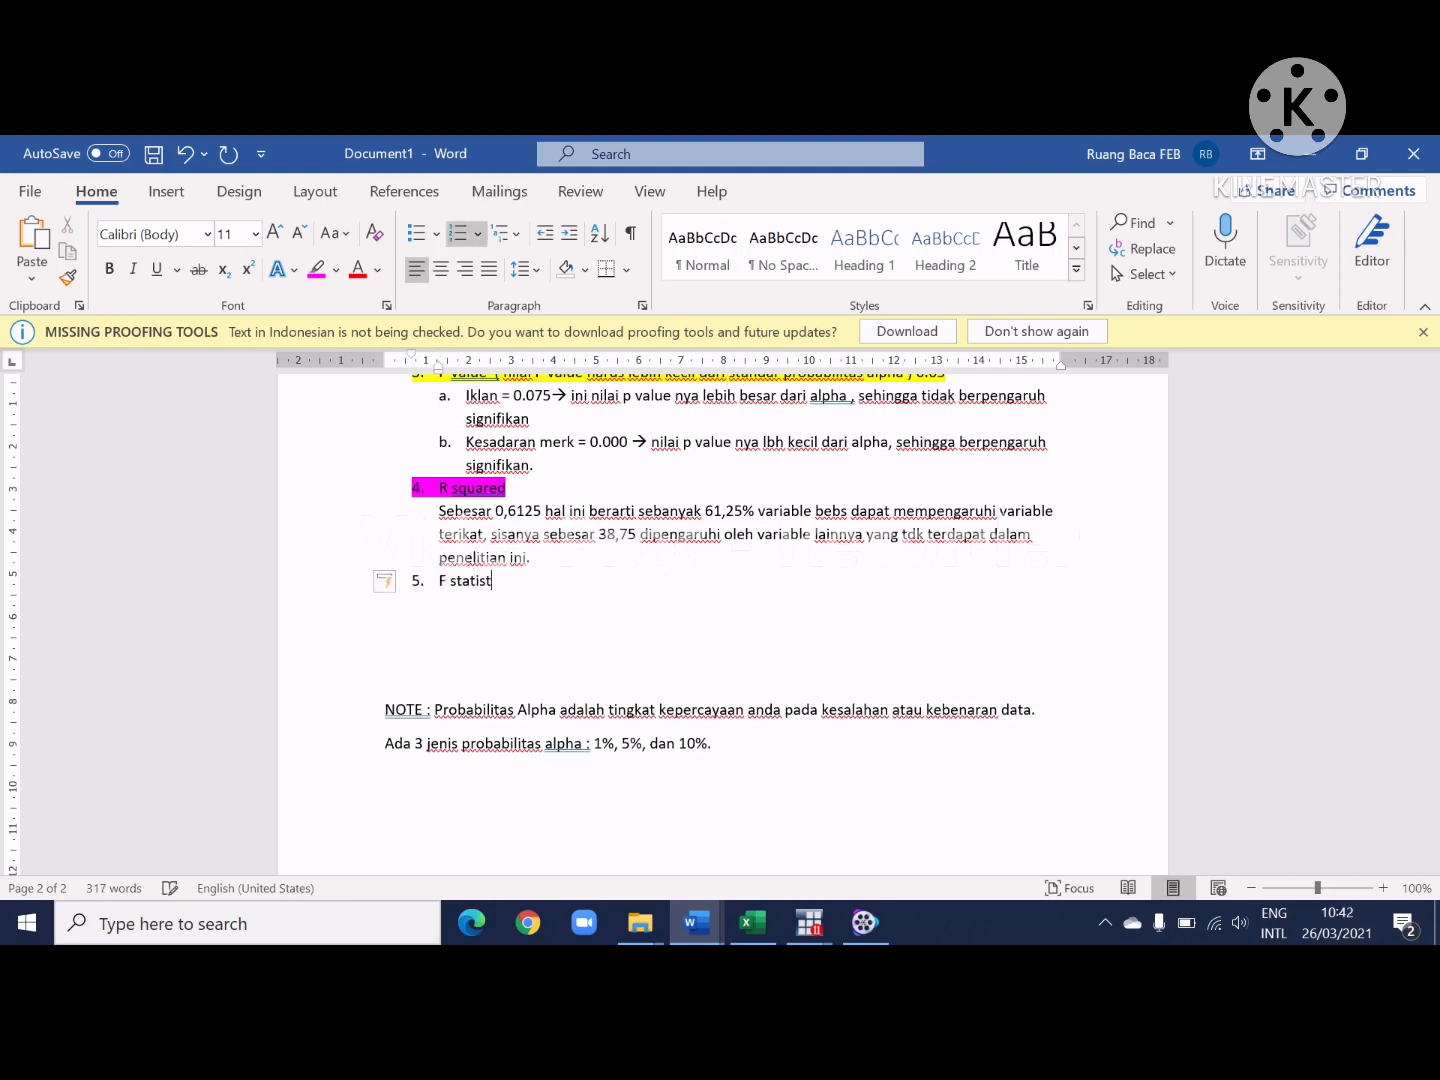
text(ic)
key(Return)
key(BackSpace)
Step: Highlight the "Prob > F" label in the regression output in teal
scroll(723, 620, up, 1)
click(536, 608)
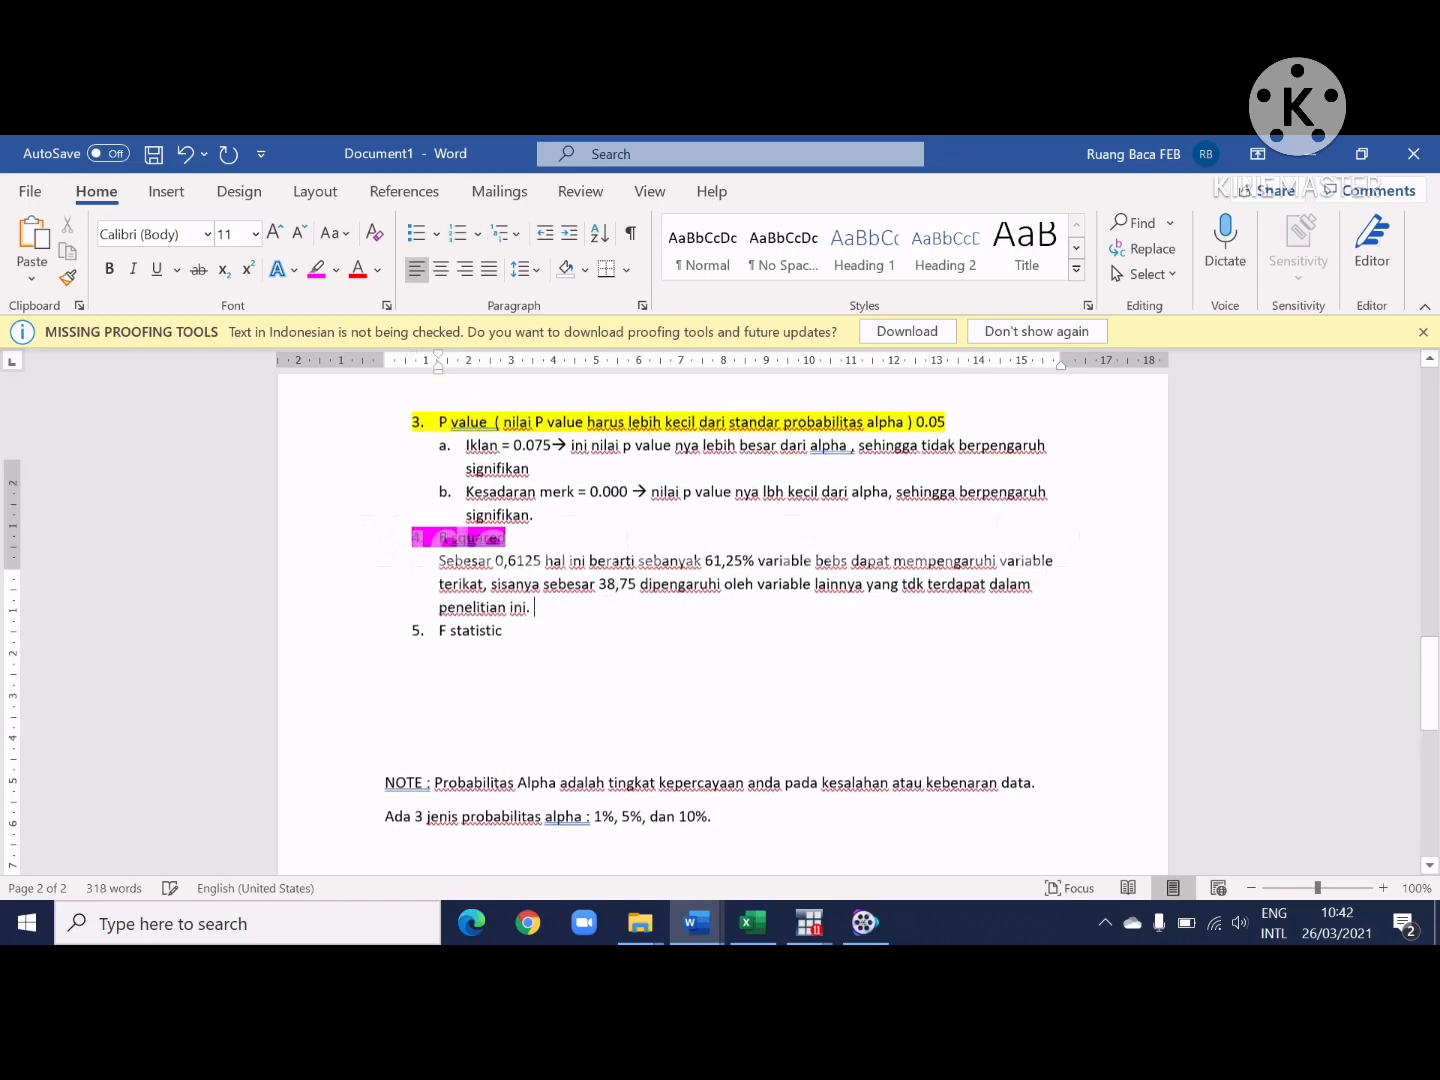
scroll(722, 620, up, 15)
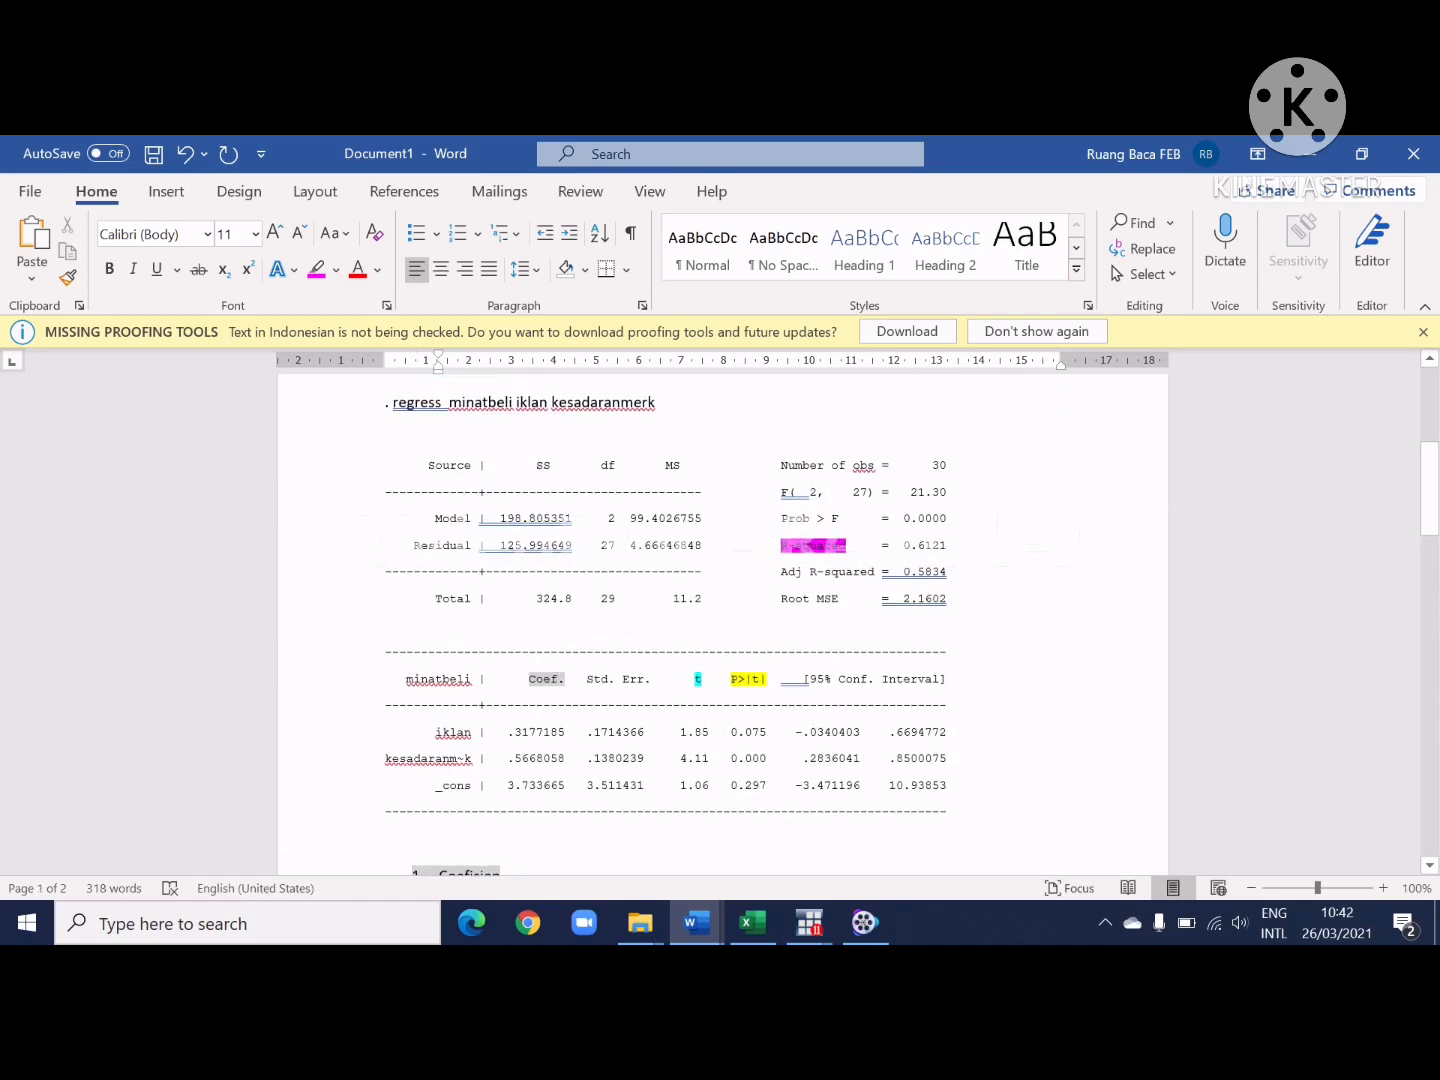
drag(879, 545, 795, 530)
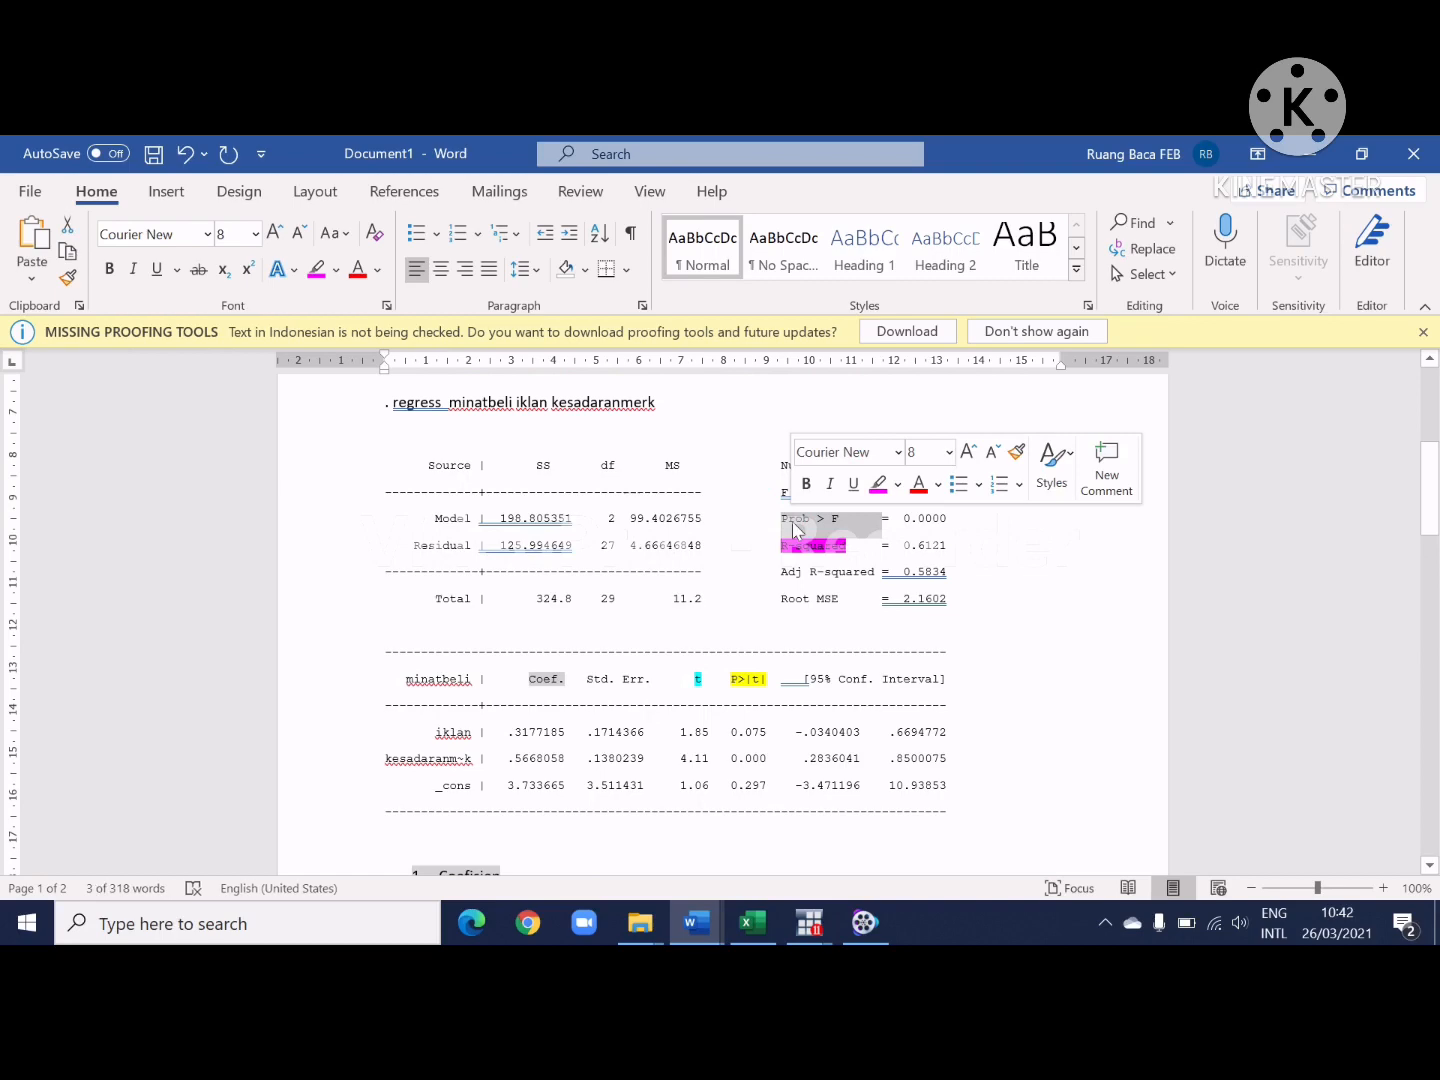
click(337, 273)
click(391, 336)
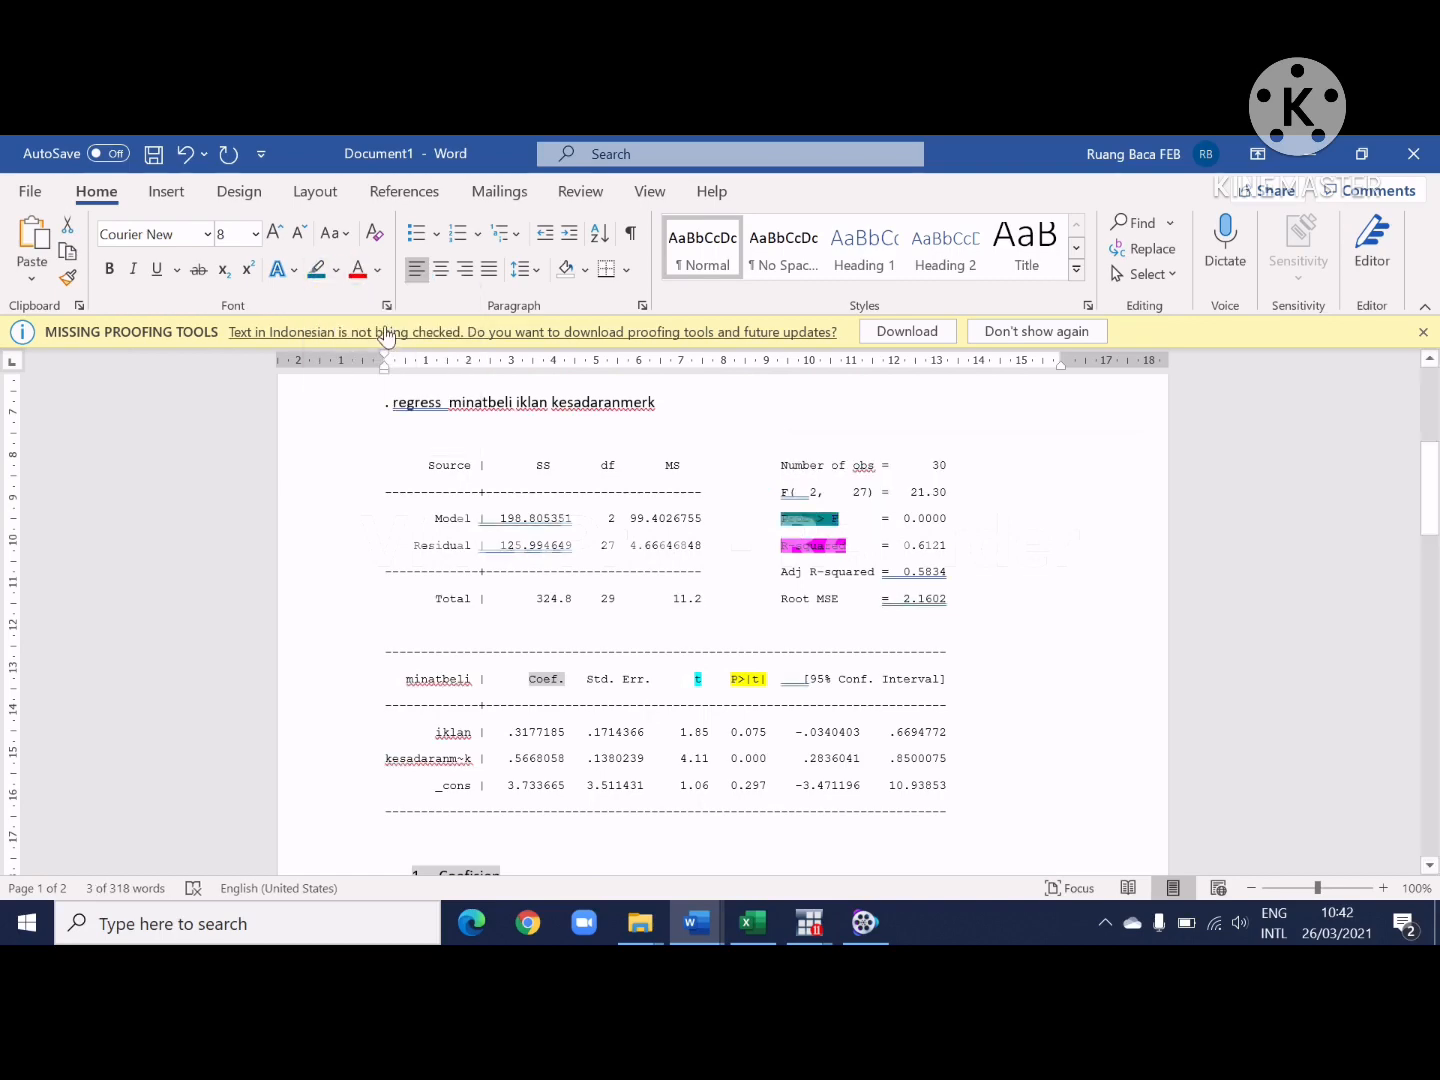
Step: Under F statistic, write "Sebesar 0,000 hal ini lebih kecil dari prob alpha yaitu 0,05, sehingga model penelitian ini sudah tepat."
scroll(722, 620, down, 3)
scroll(798, 526, down, 10)
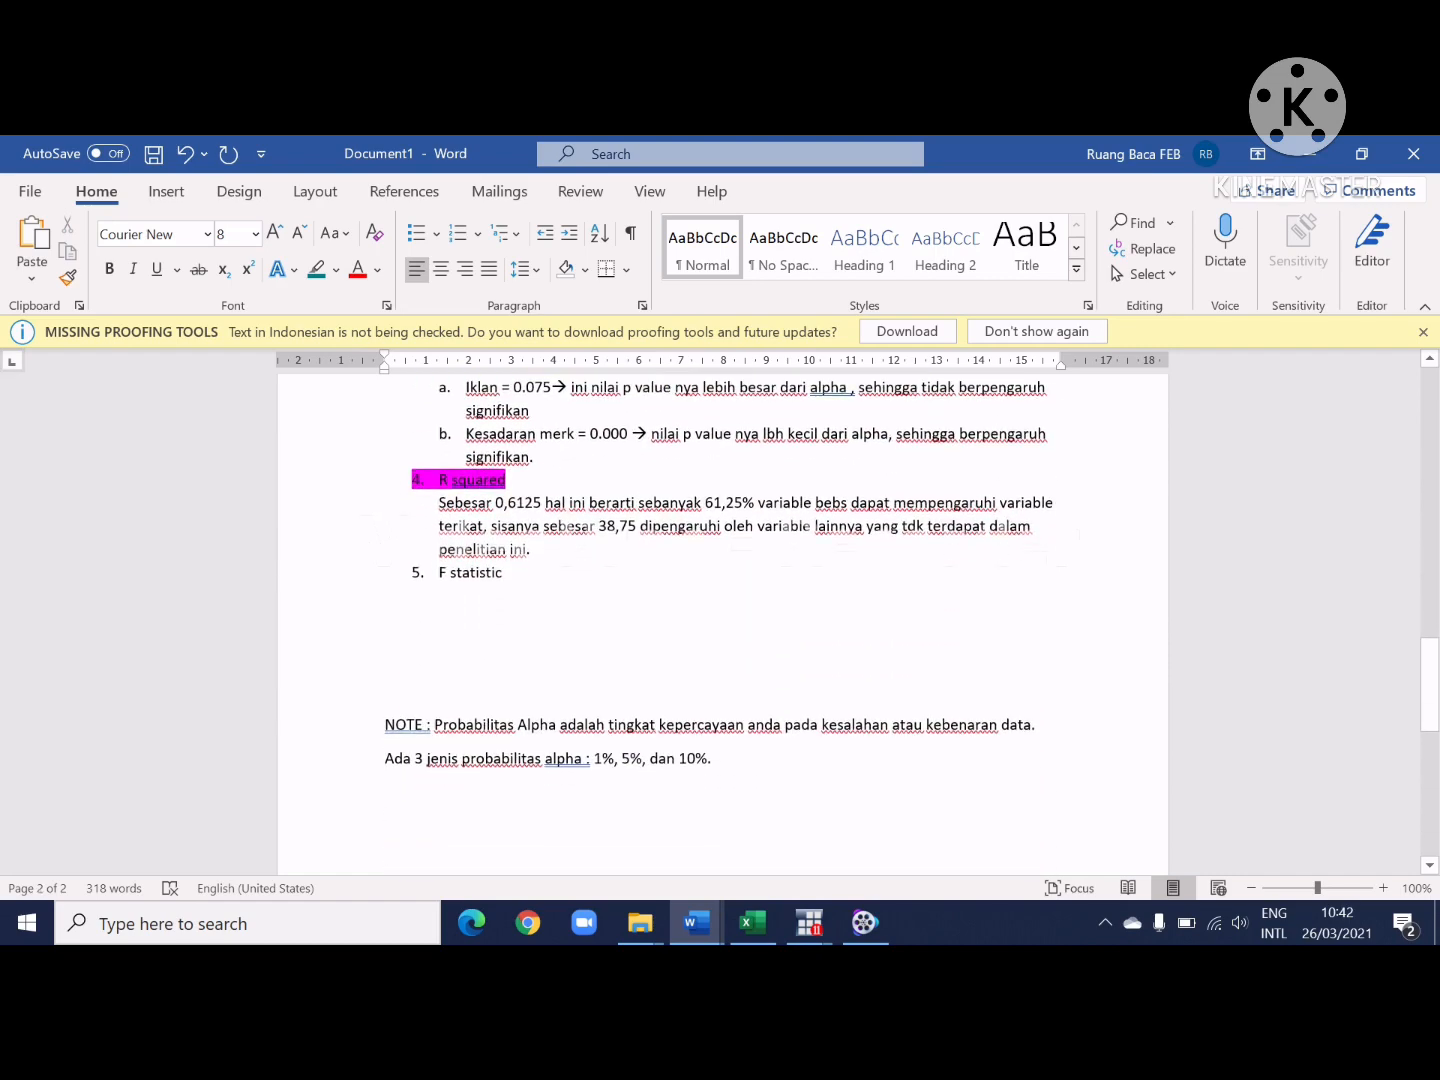
click(554, 594)
text(Sebes)
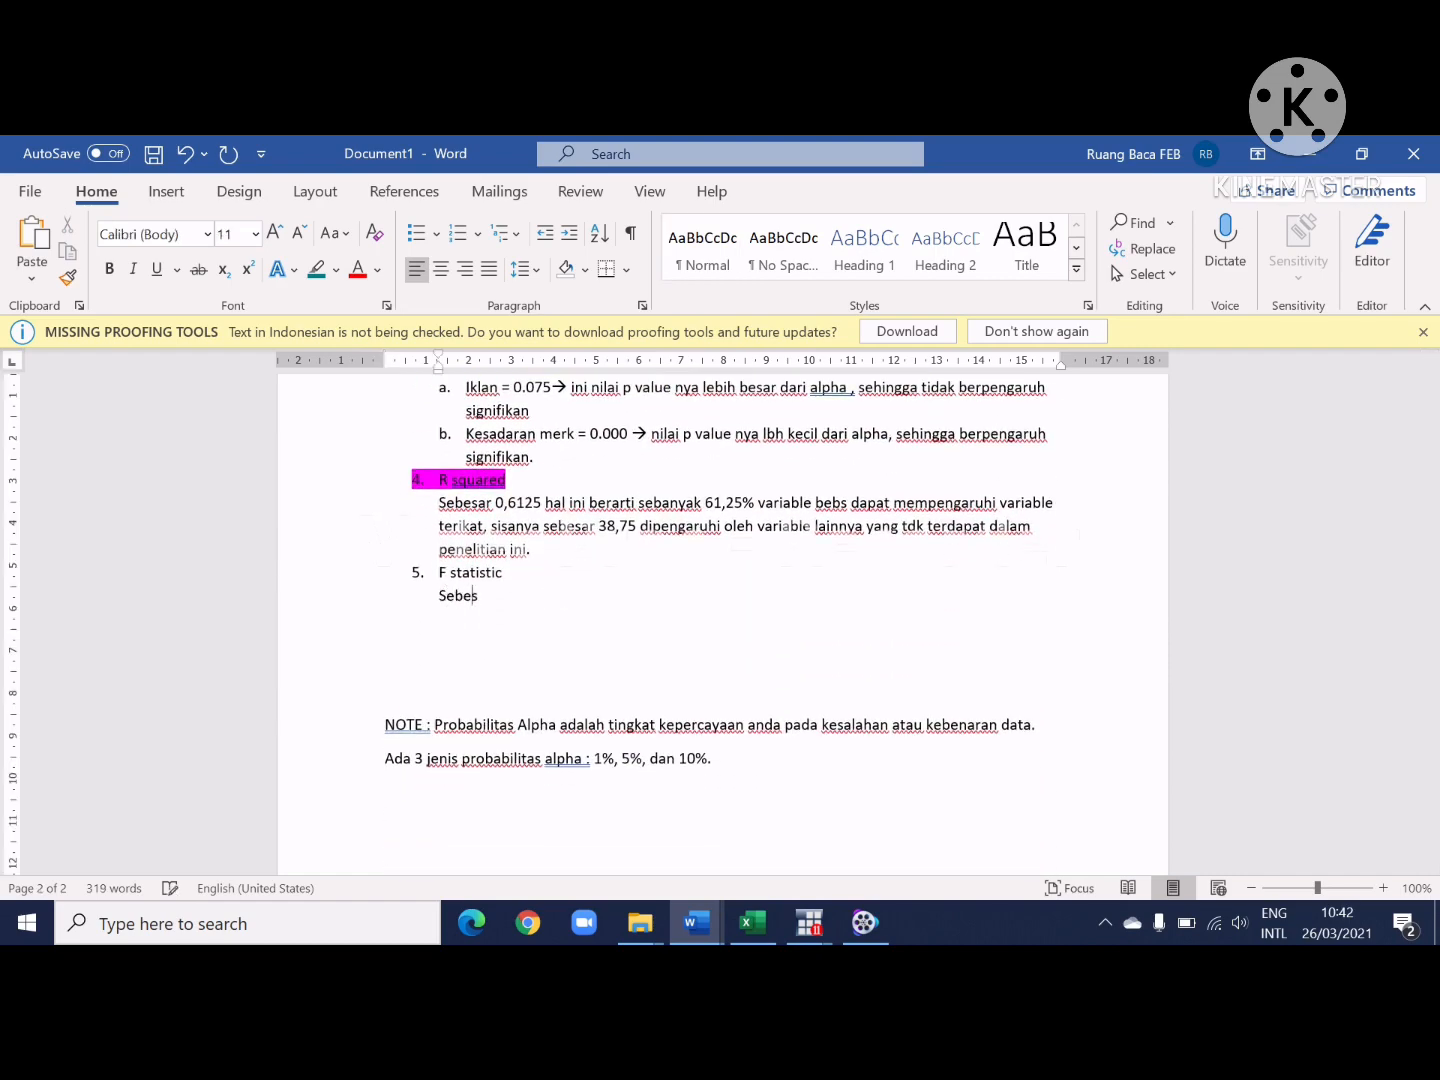
text(ar 0,000)
text(hal ini lebih kecil)
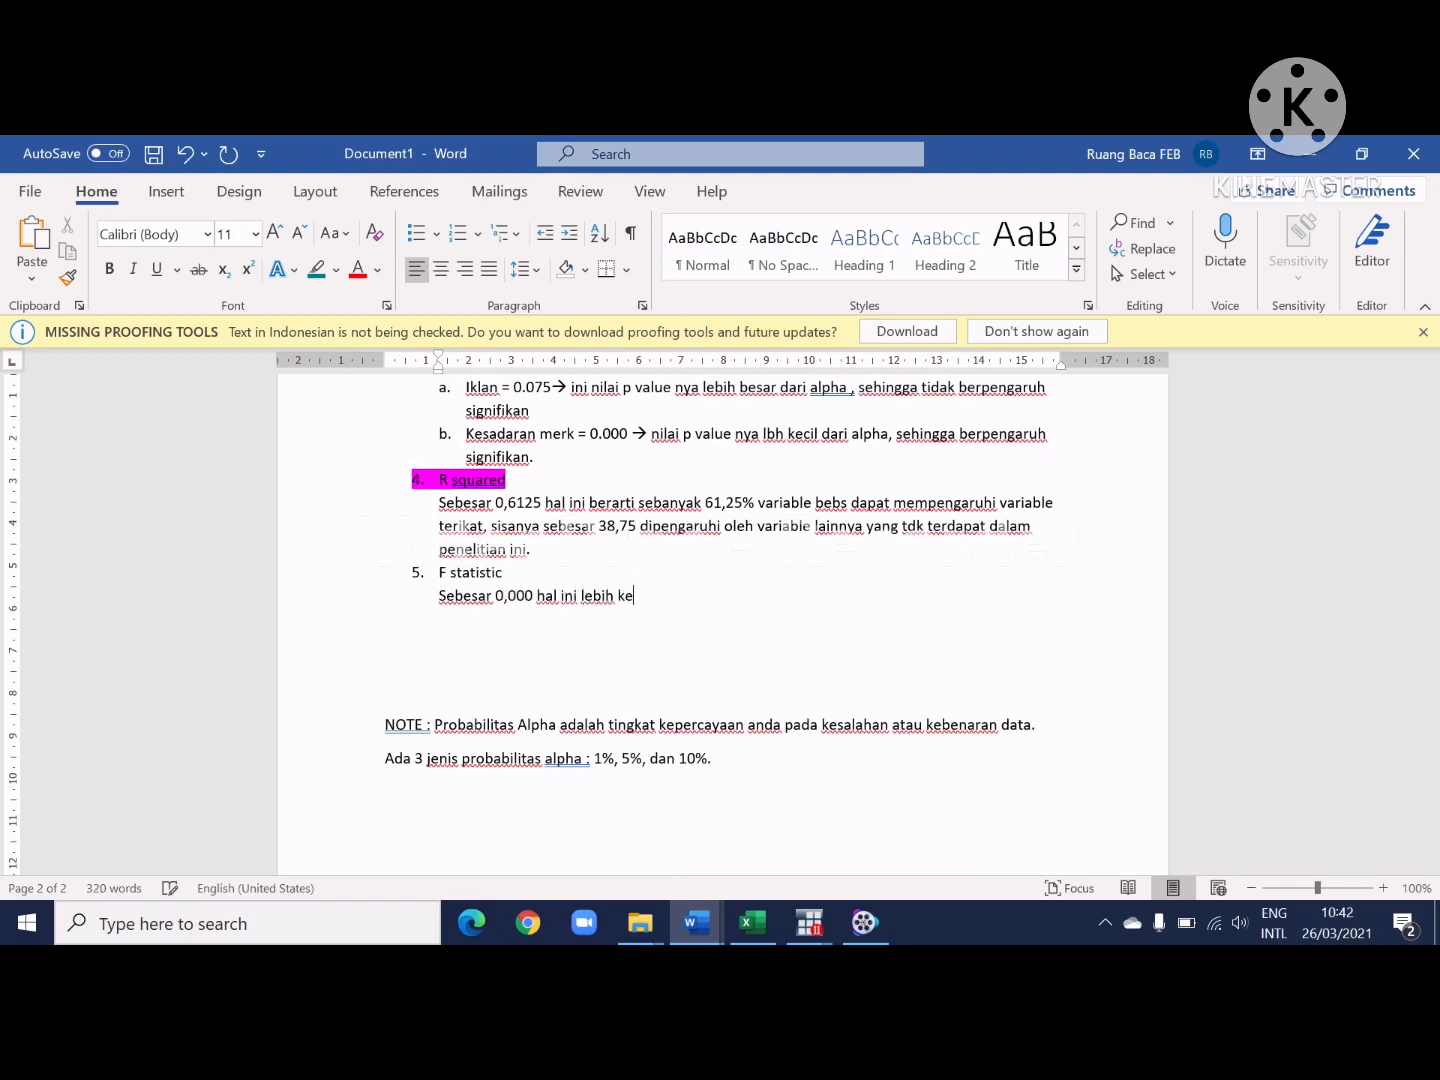
key(BackSpace)
key(BackSpace)
key(BackSpace)
text(cil dari prob alpha)
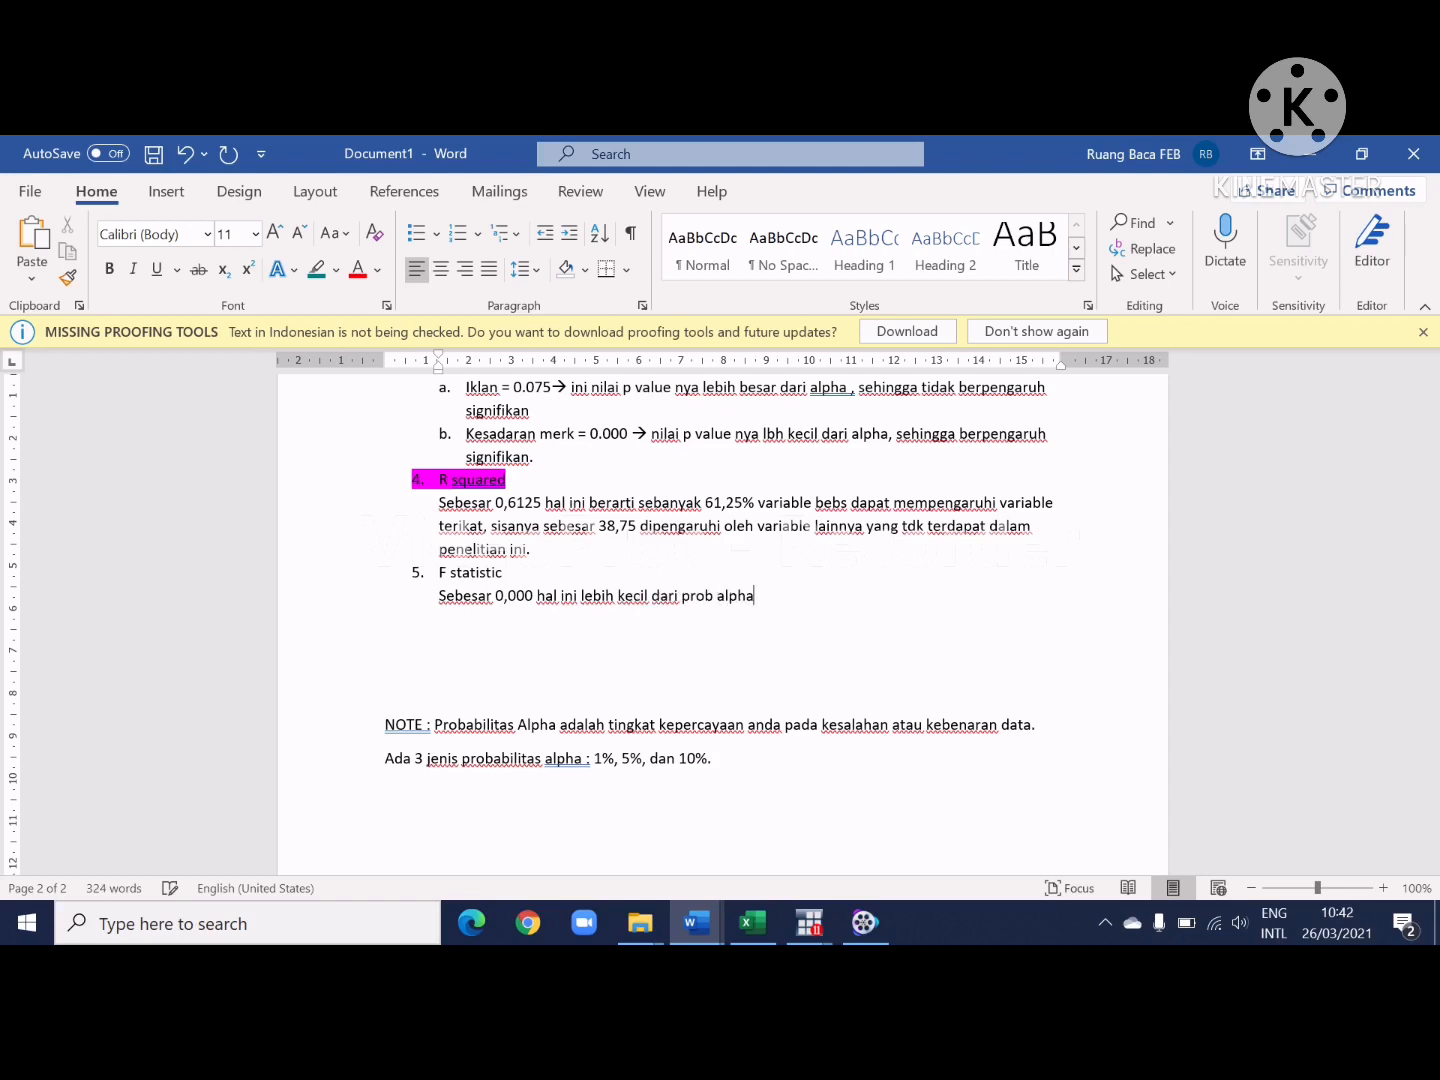
text( yaitu 0,05, sehingga)
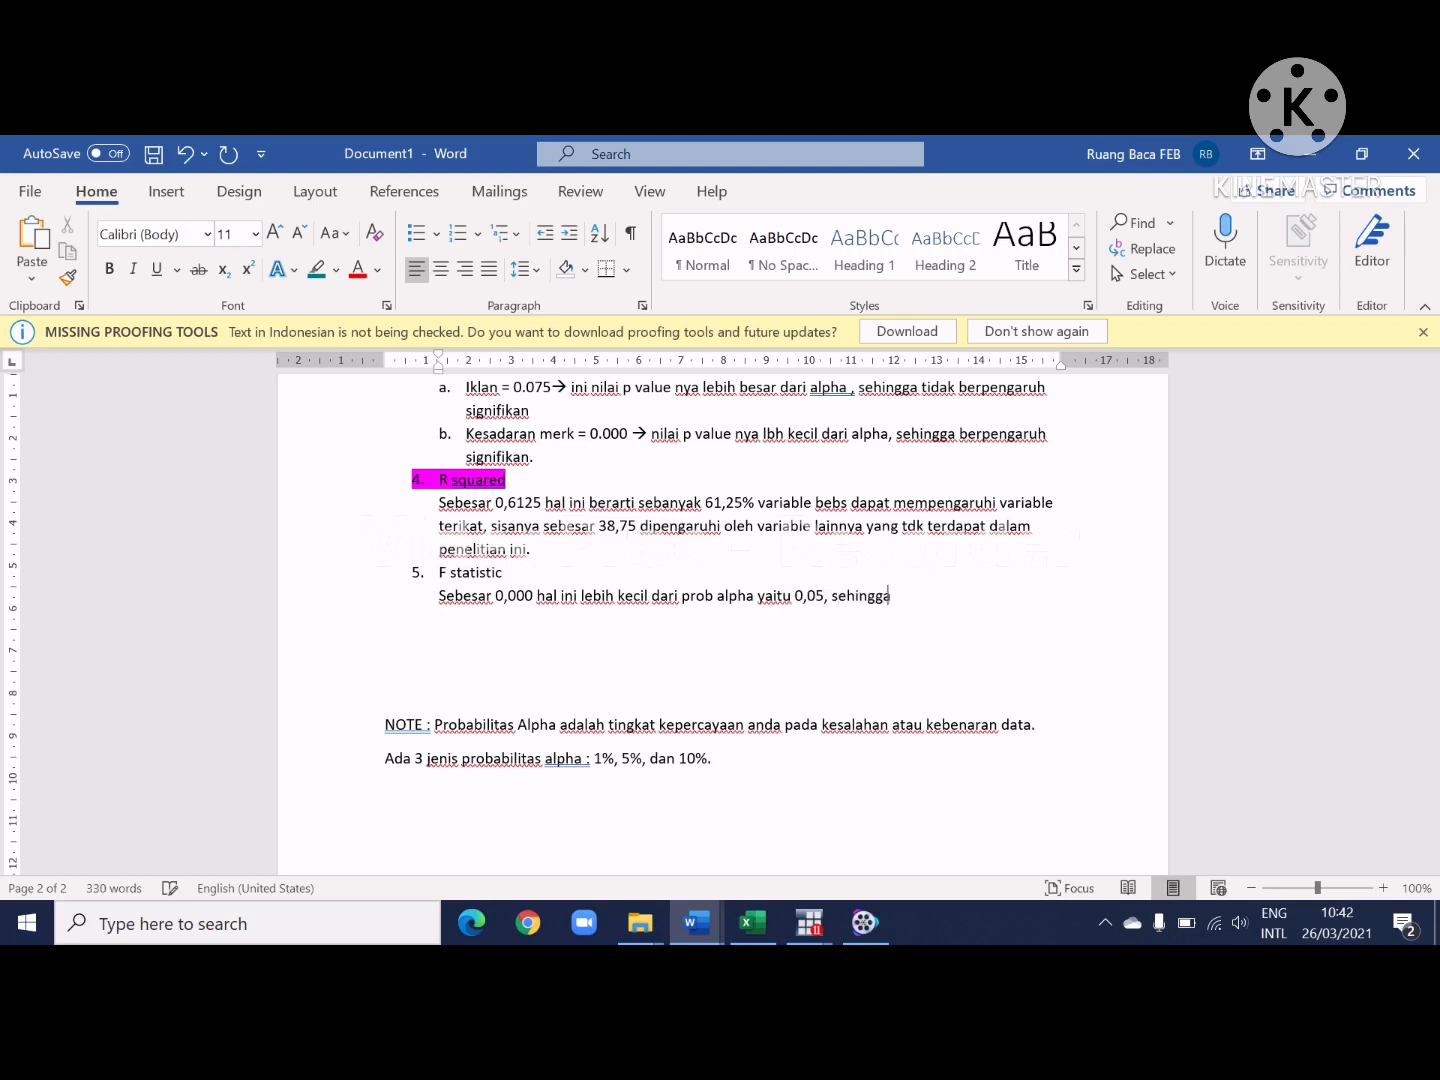
text( model penelitian ini )
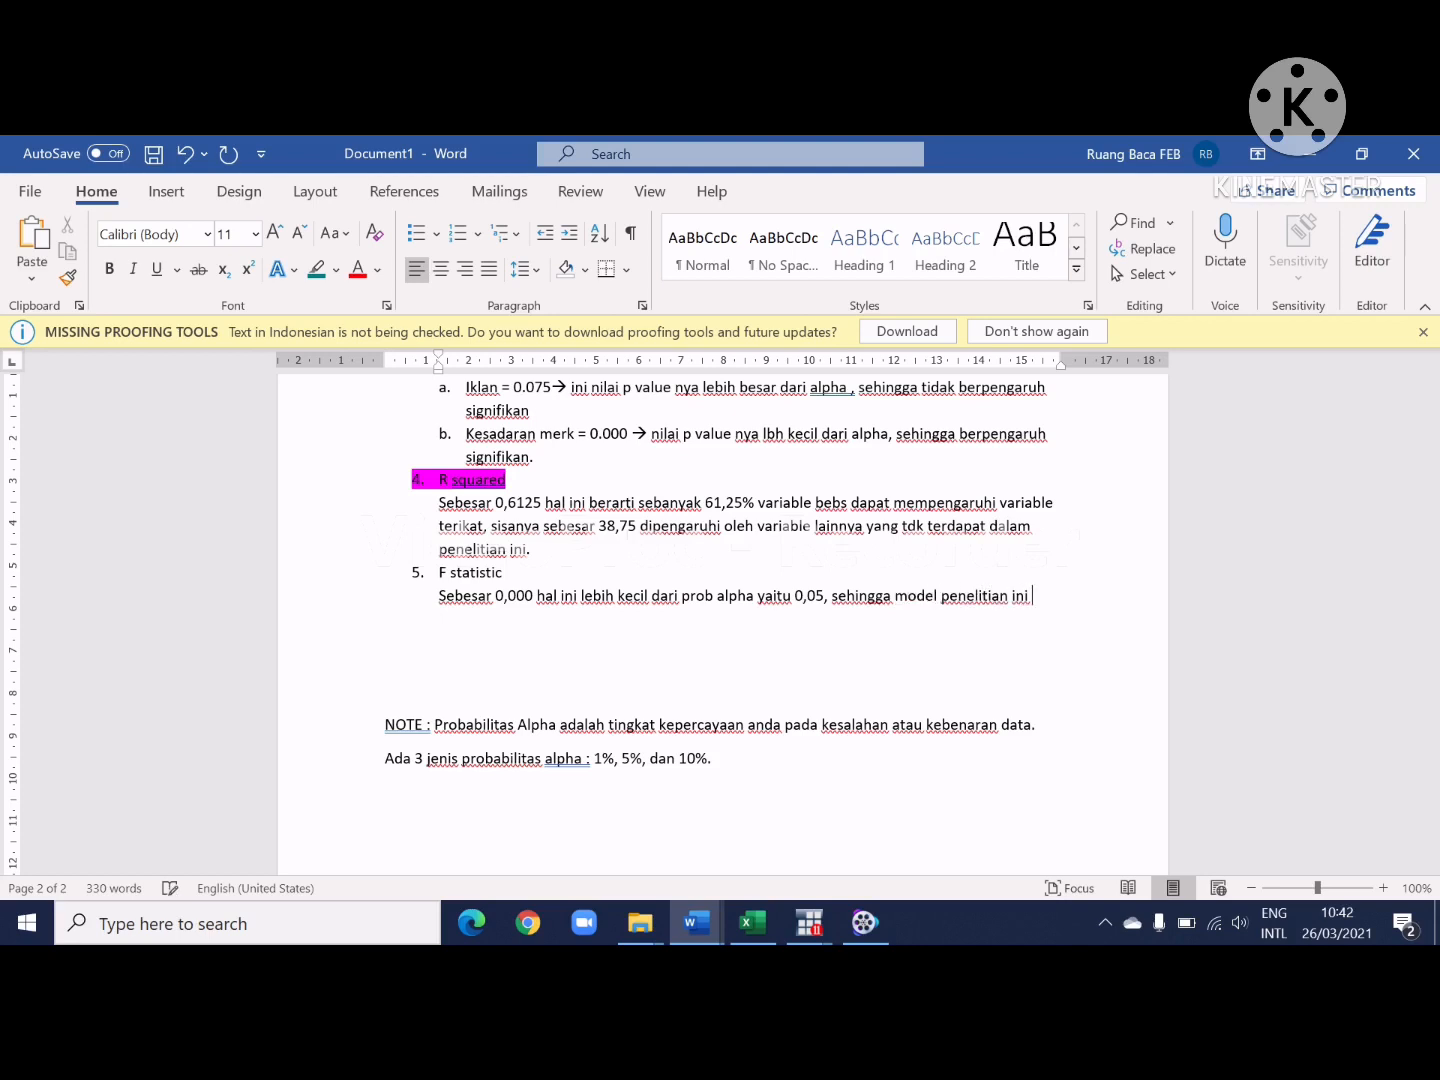
text(sudah tepat.)
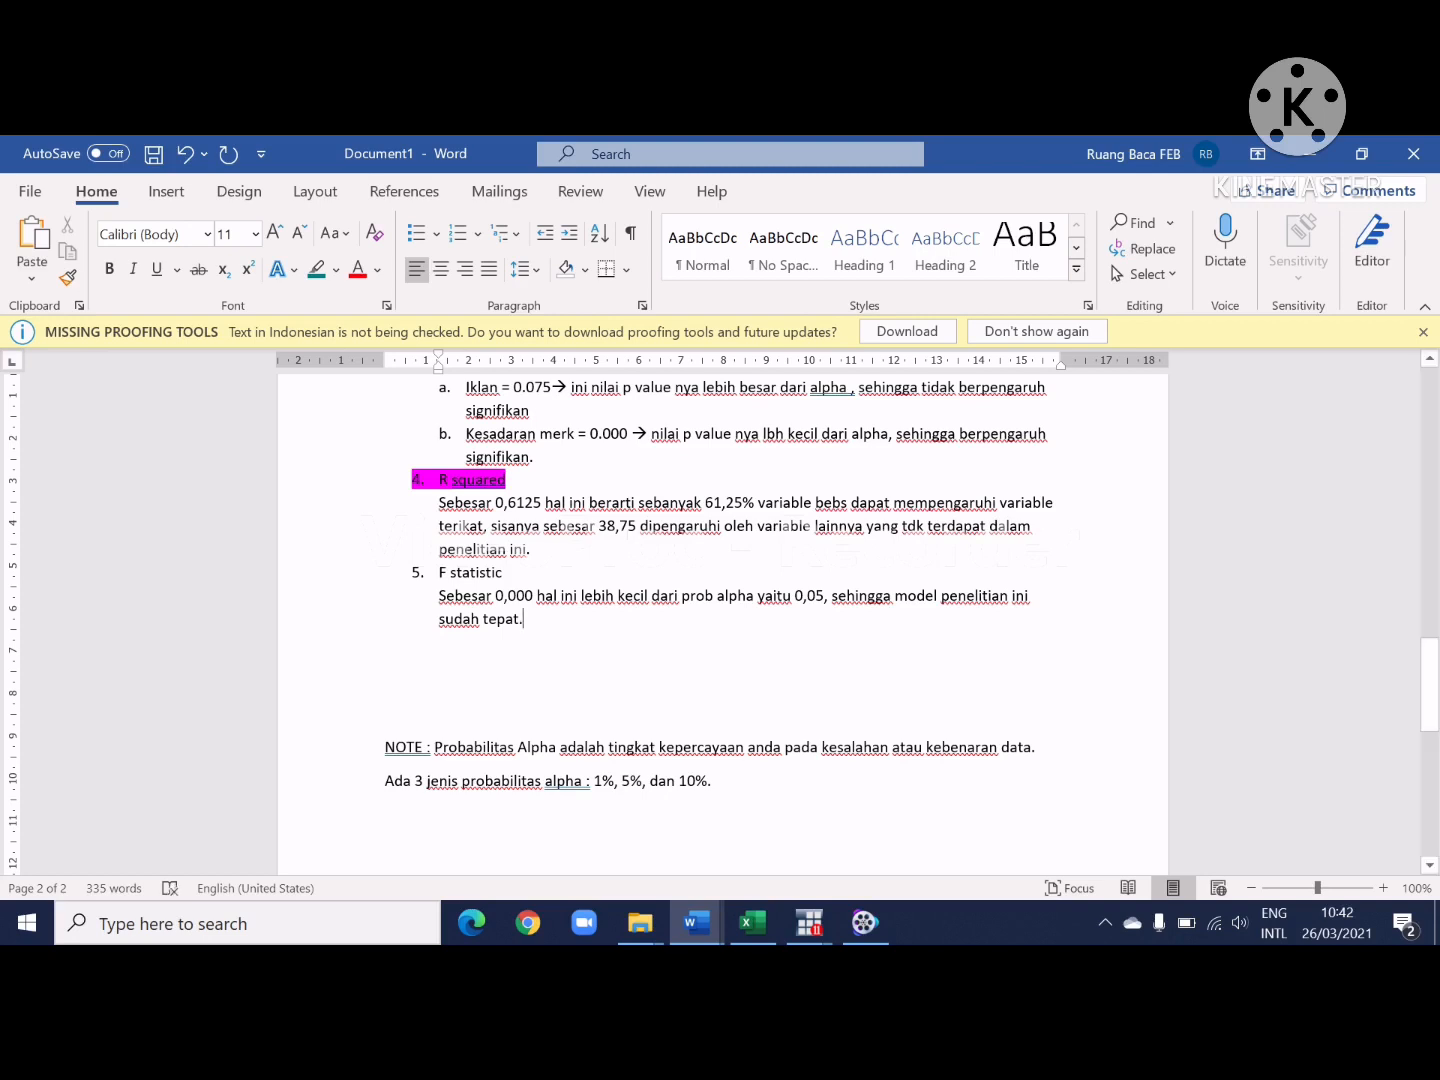
Step: Remove the empty line directly above the NOTE paragraph and highlight the numbered "F statistic" heading in teal
click(476, 708)
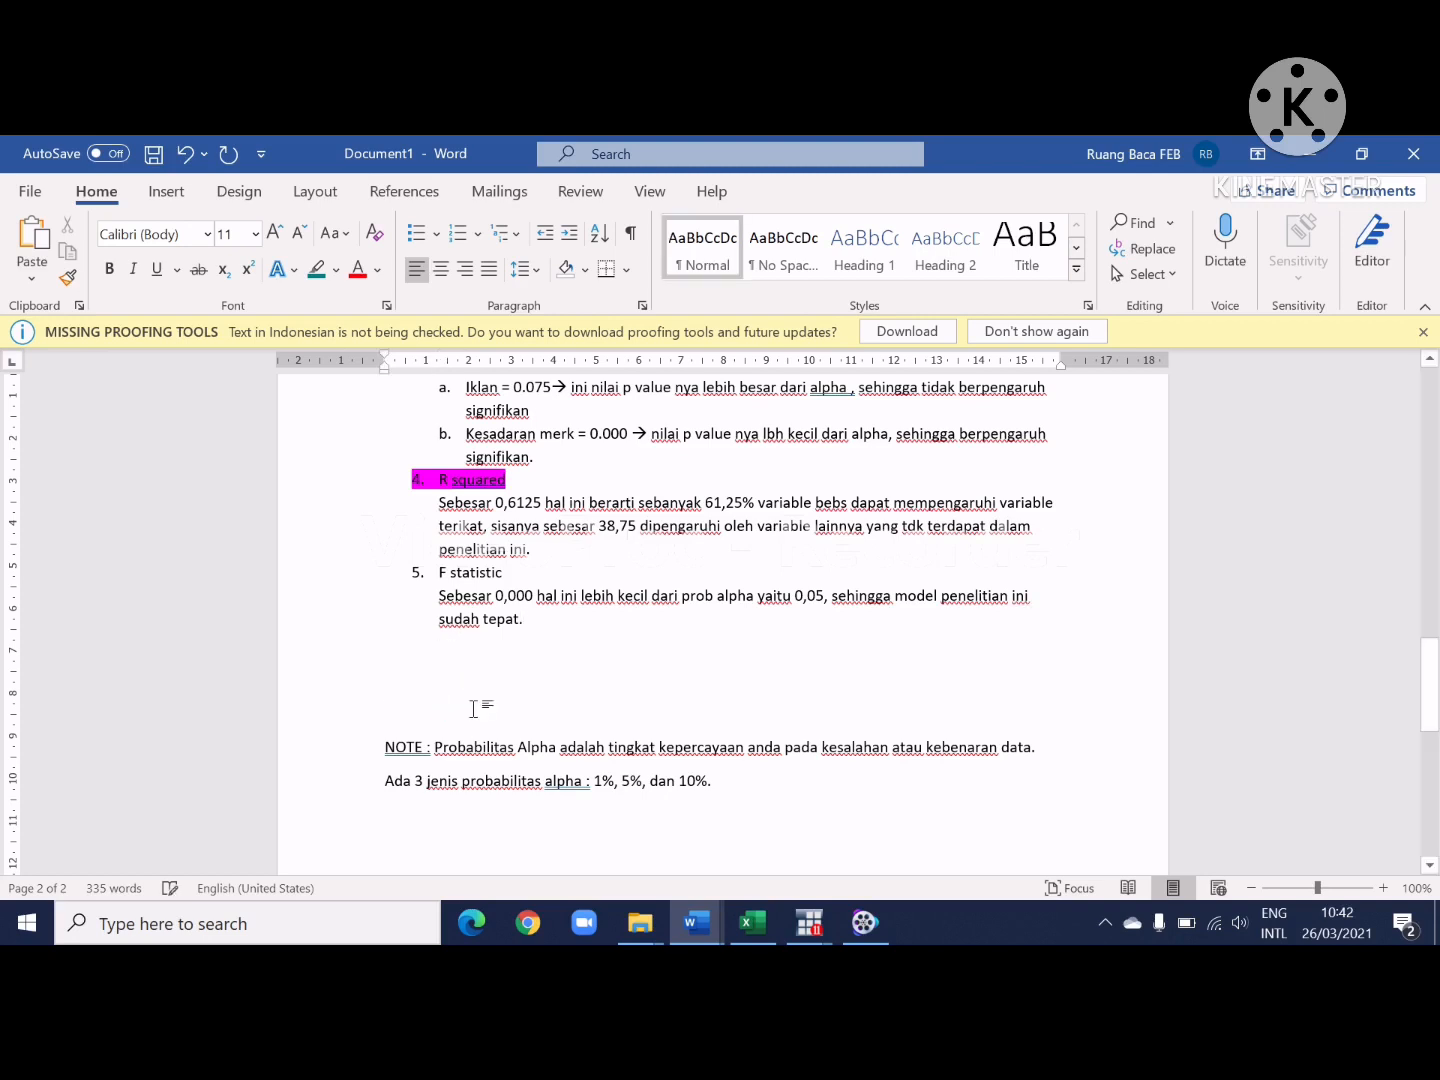
key(Delete)
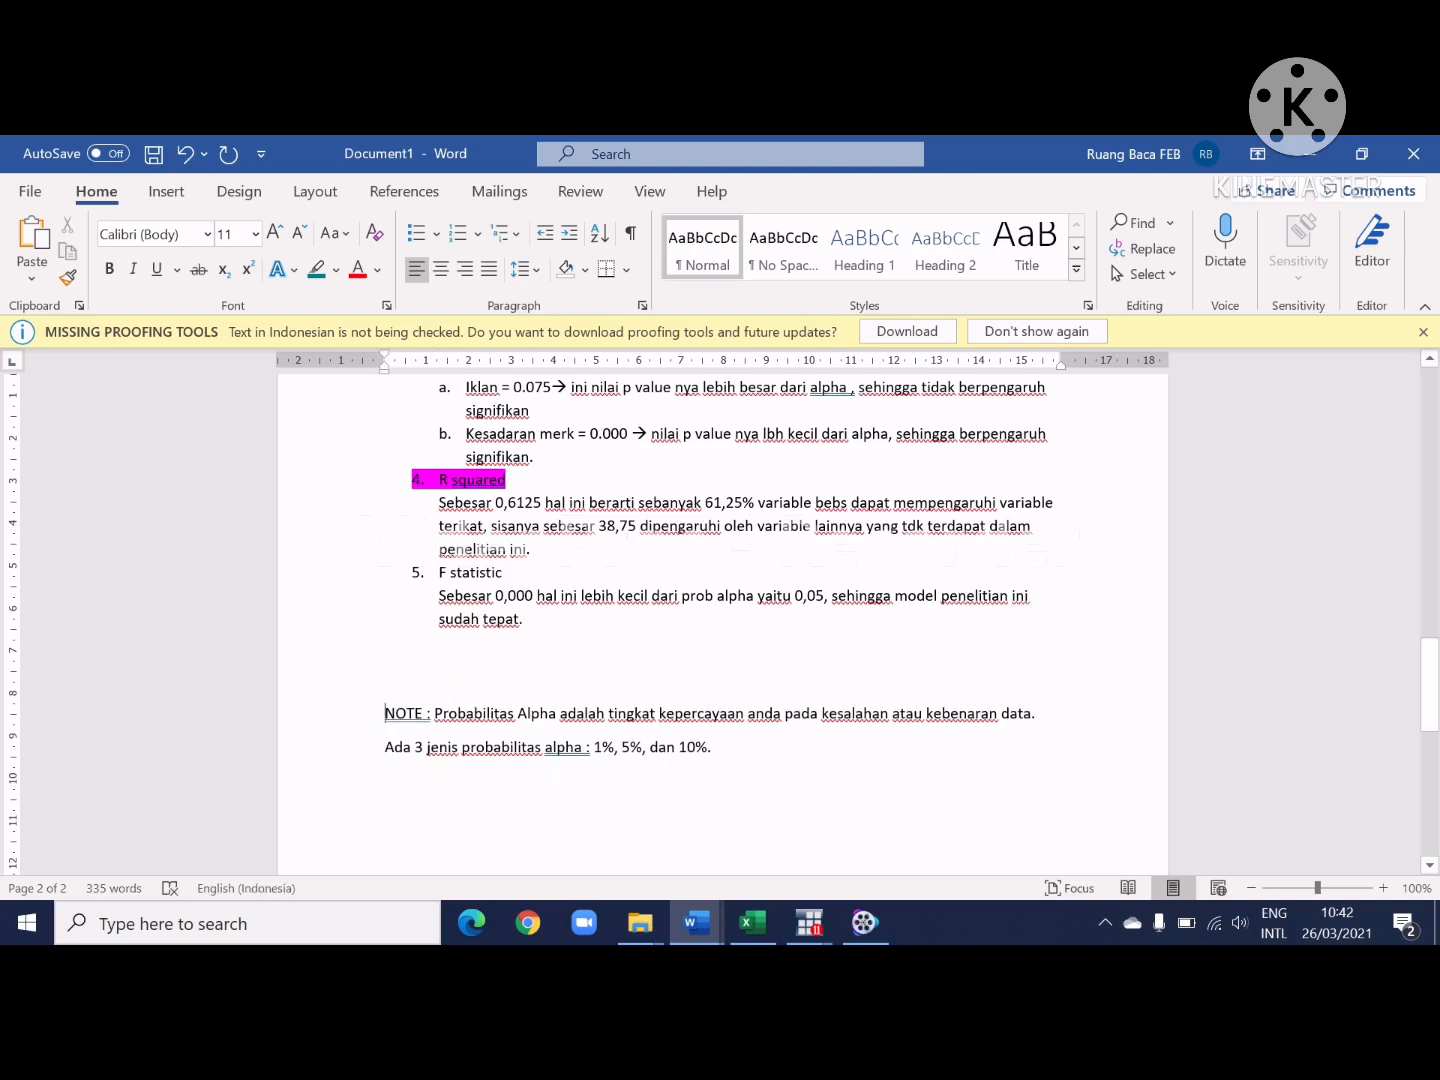
scroll(720, 619, up, 1)
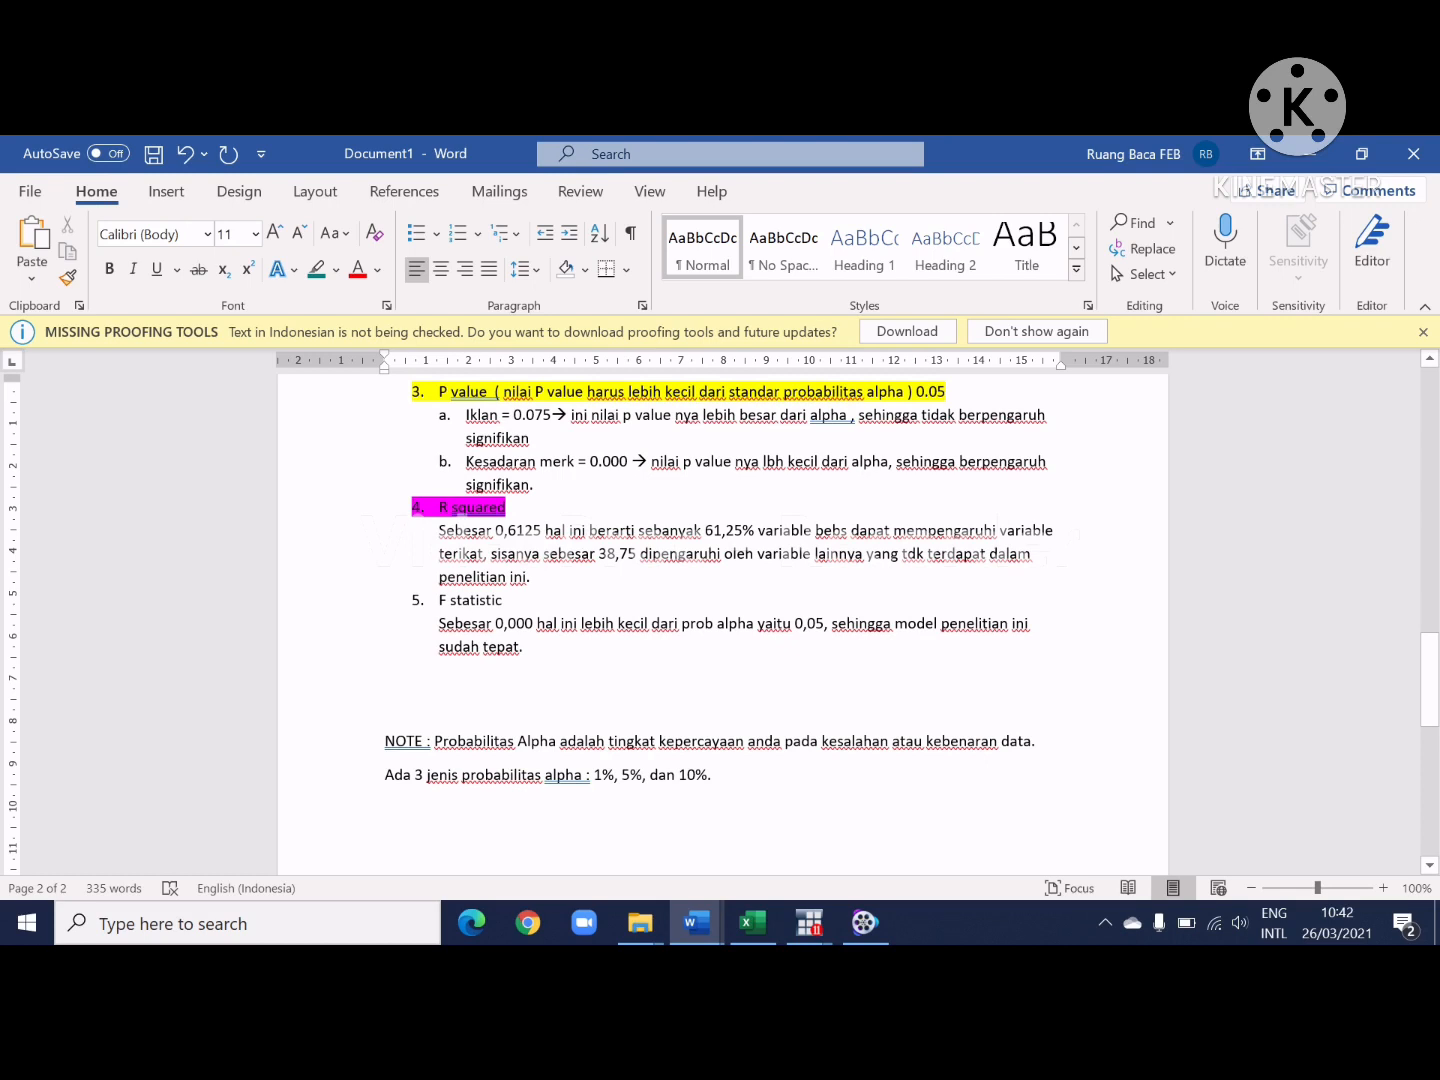
drag(511, 599, 405, 599)
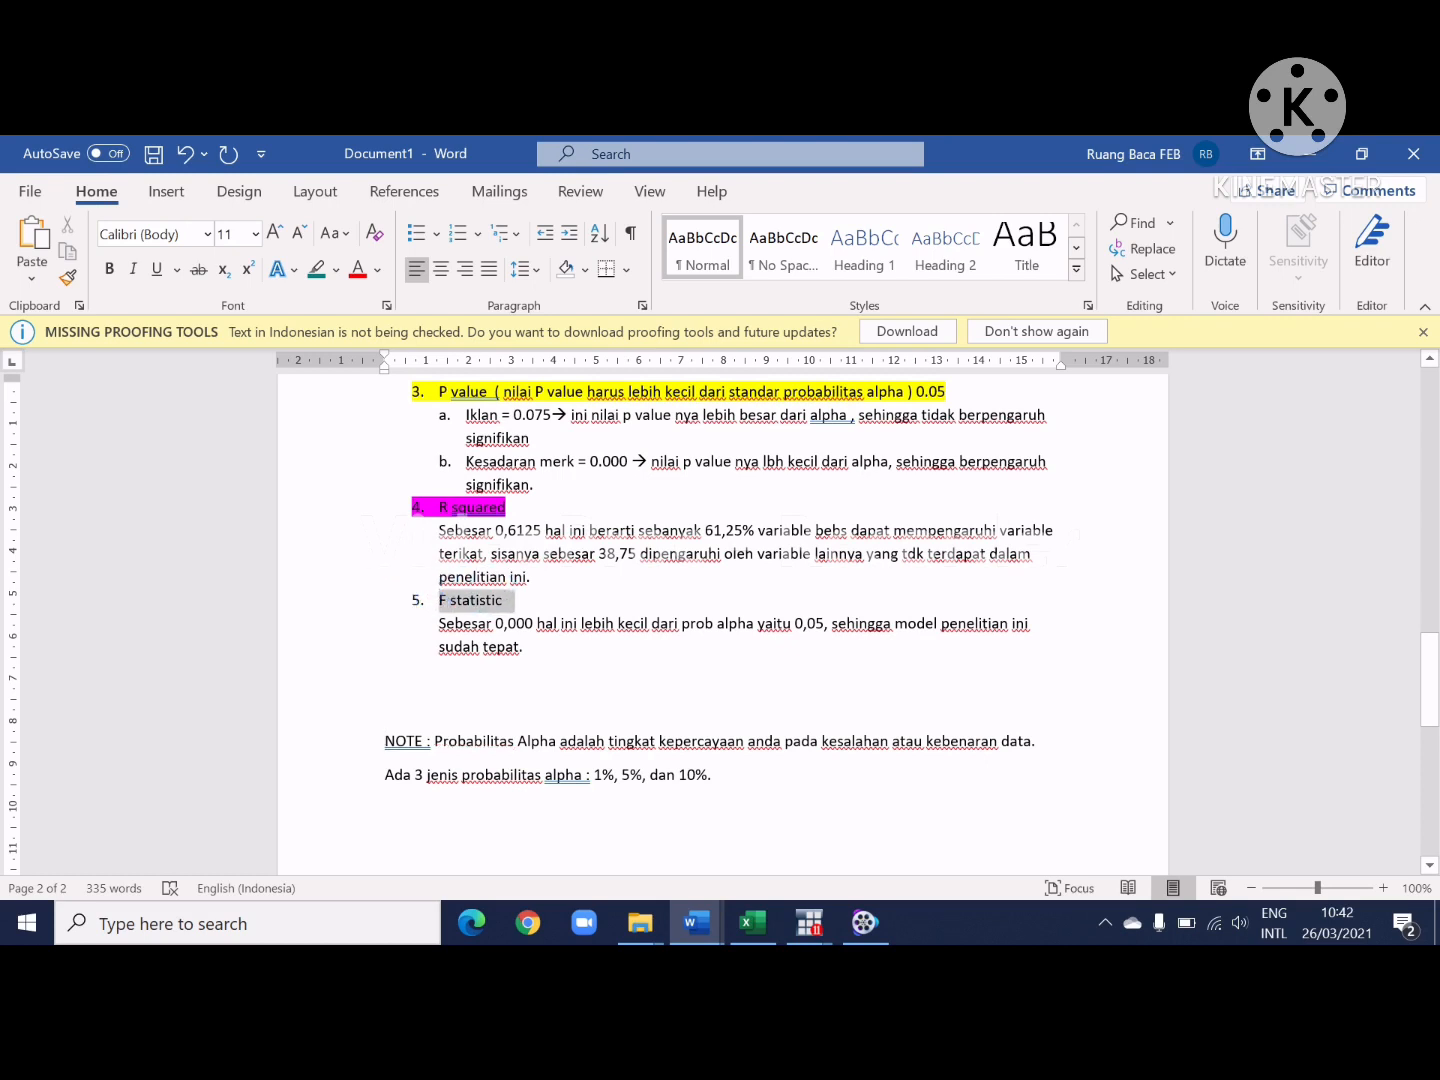
click(316, 268)
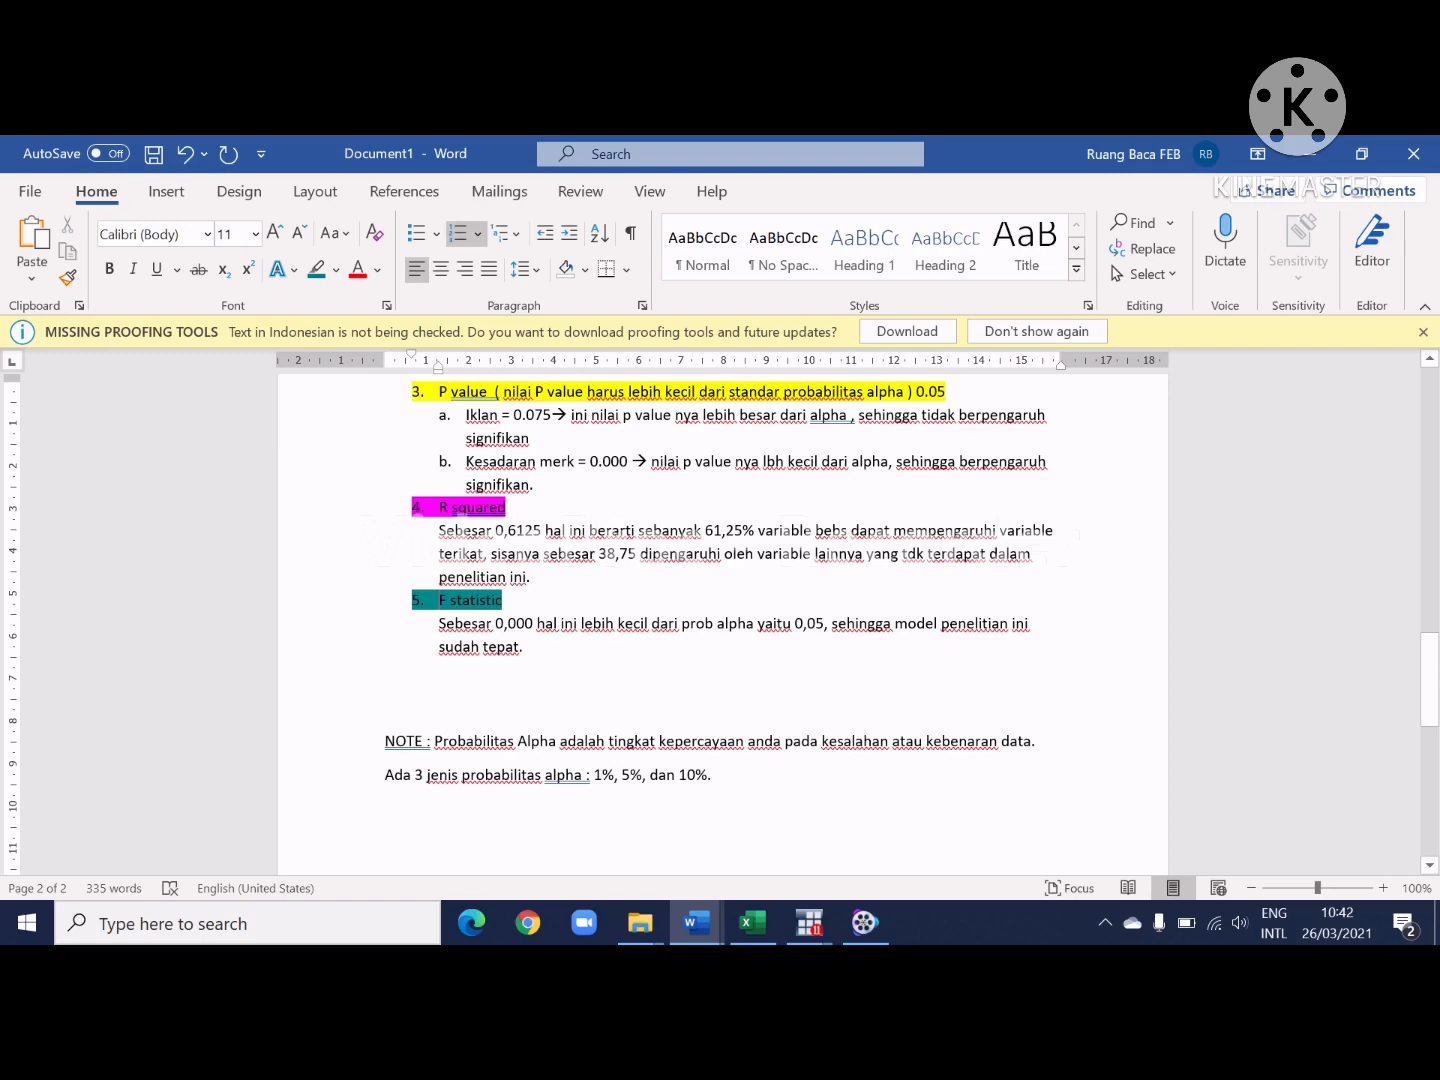
scroll(720, 620, up, 10)
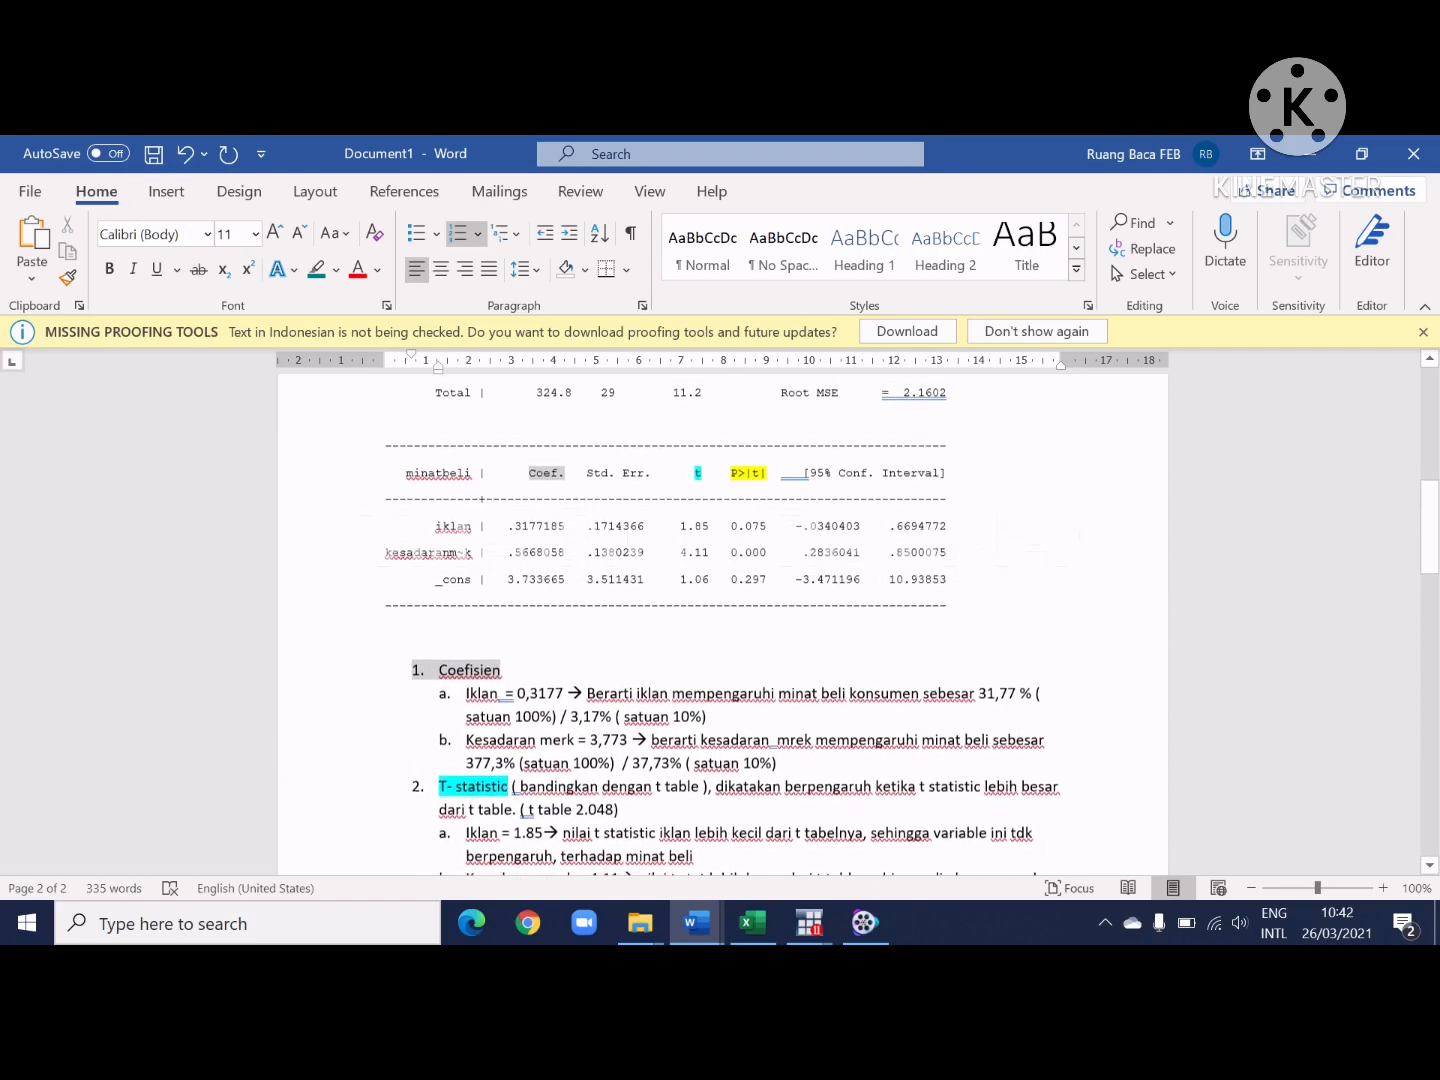
scroll(720, 620, up, 4)
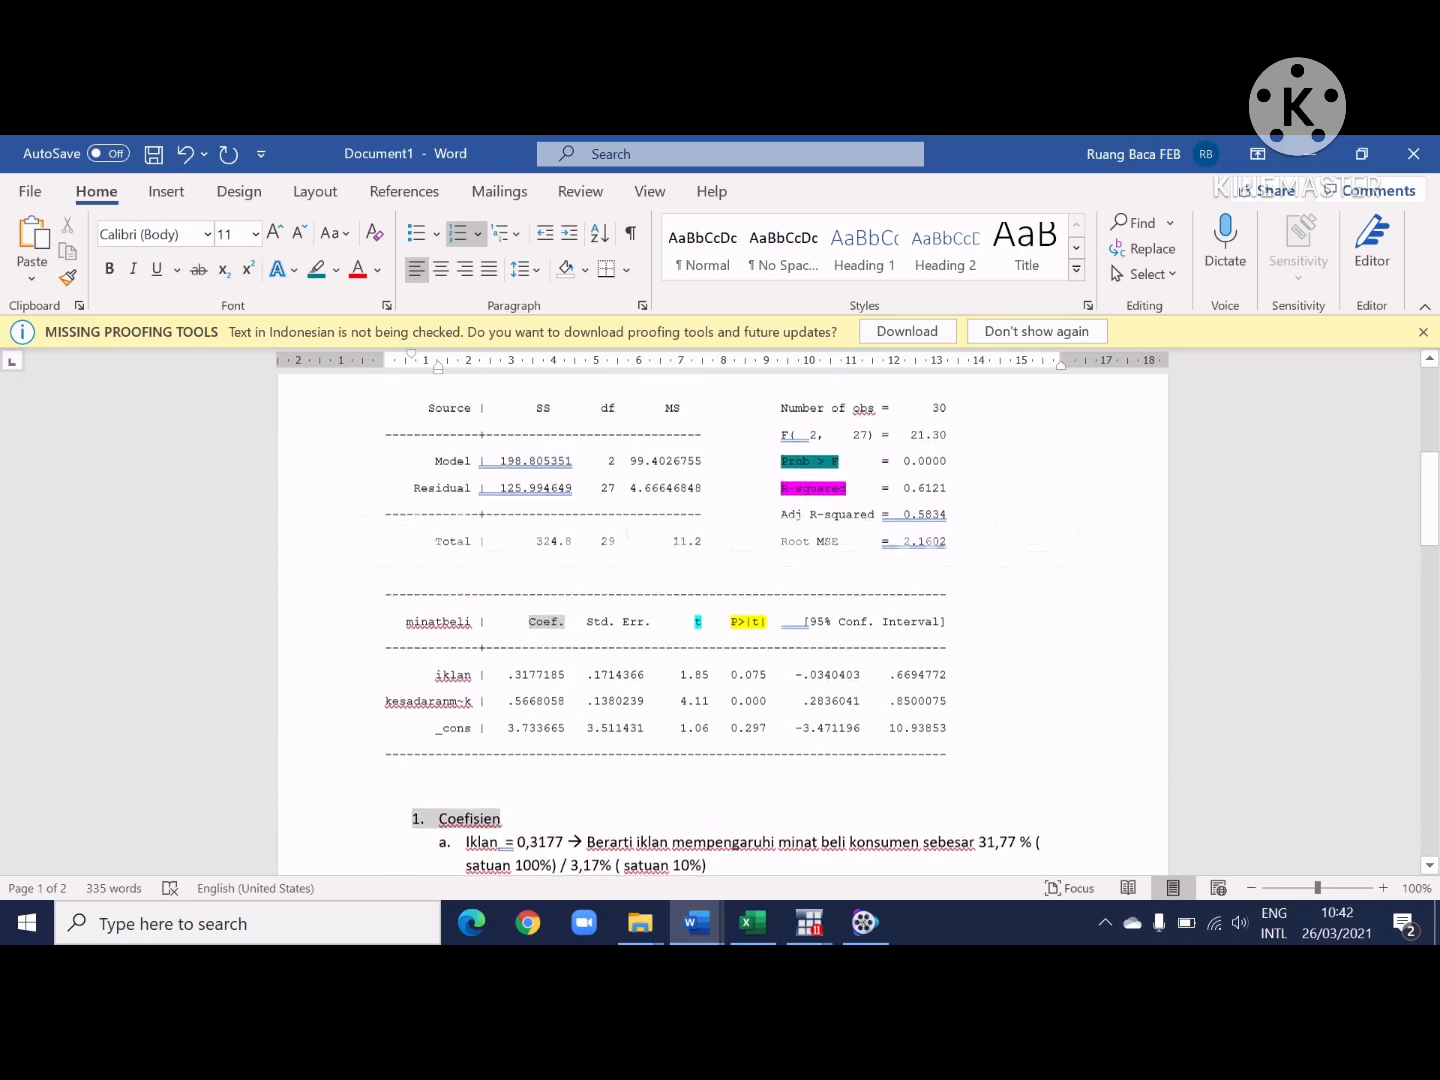